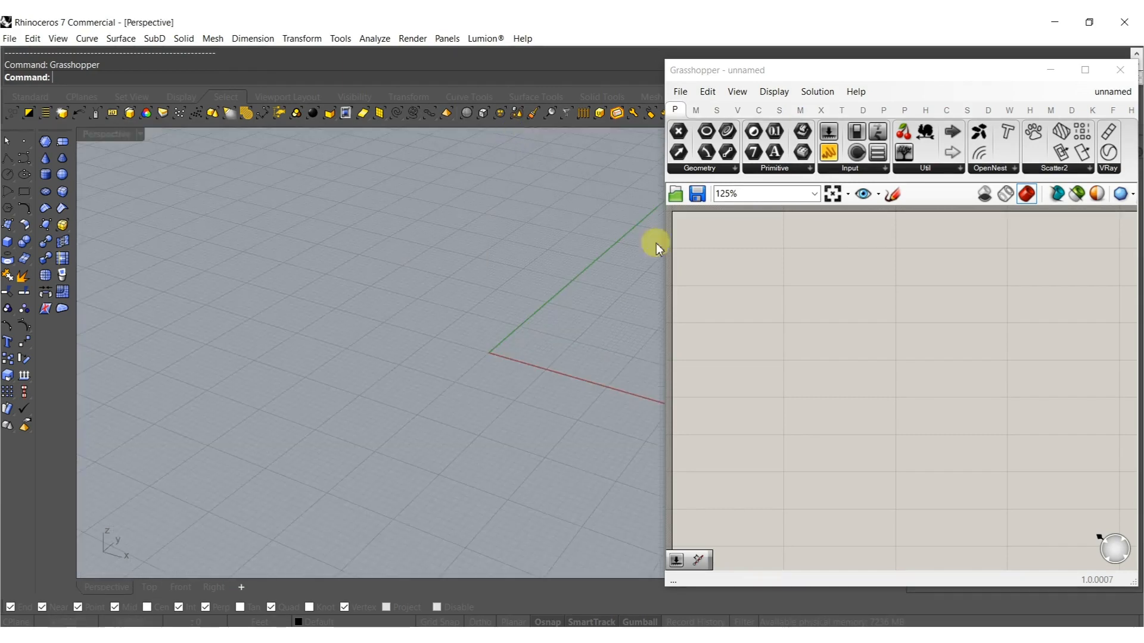
# Place a Center Box component on the empty canvas.
pyautogui.doubleClick(795, 329)
pyautogui.write('box')
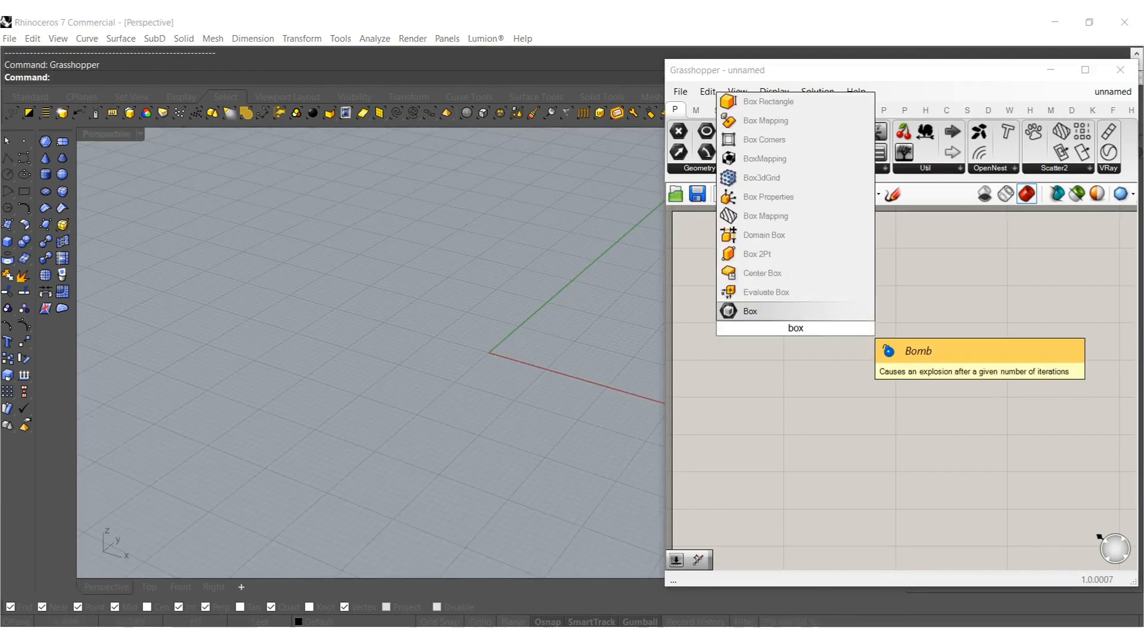
pyautogui.click(760, 279)
# Drive the box's X and Y with one number slider of 15 and its Z with a second slider raised above 15.
pyautogui.doubleClick(738, 338)
pyautogui.write('15')
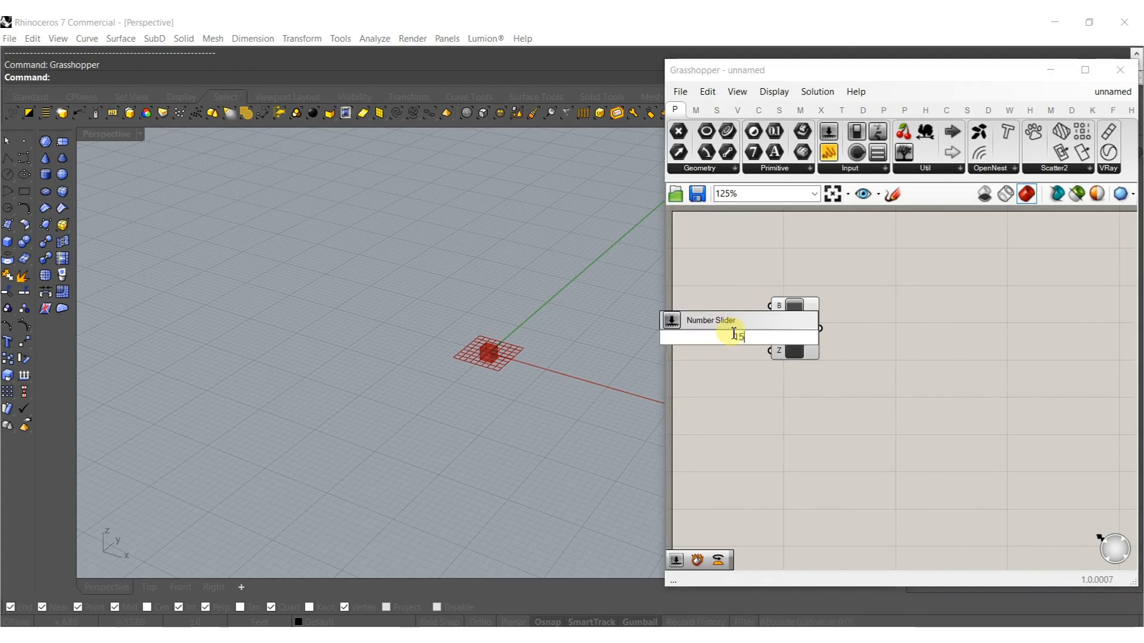
pyautogui.press('Return')
pyautogui.click(753, 338)
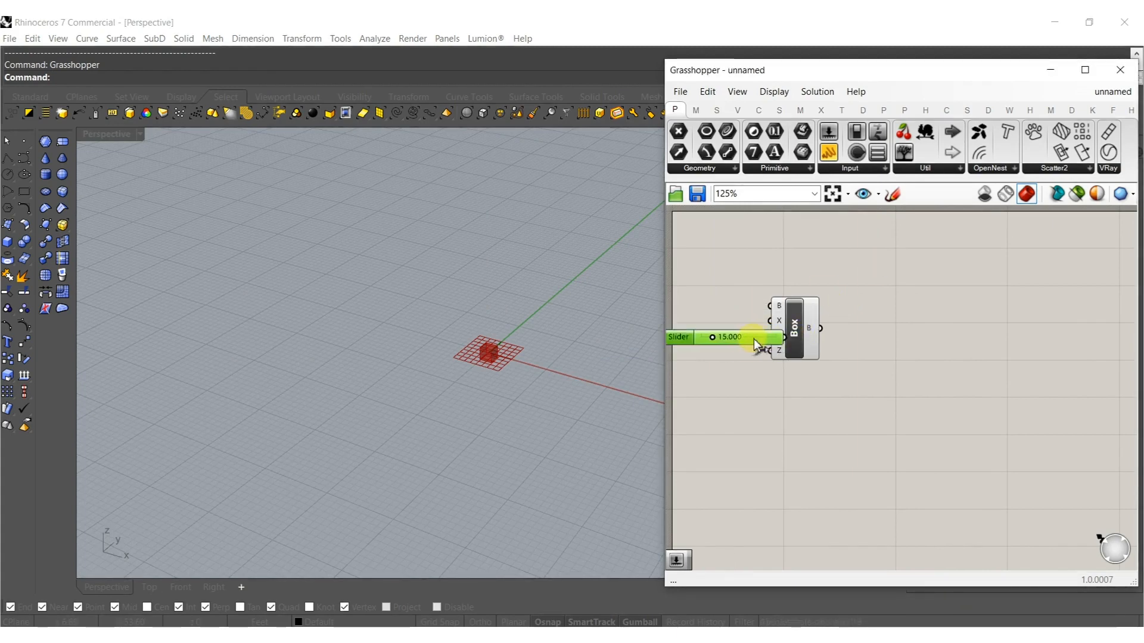
pyautogui.moveTo(770, 330); pyautogui.dragTo(789, 370)
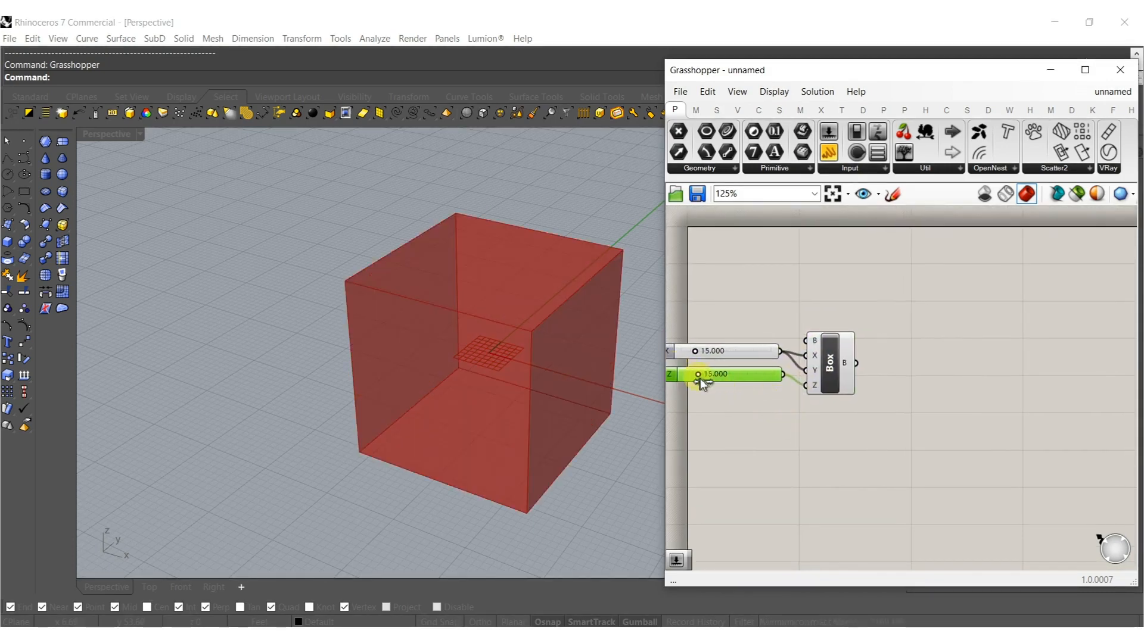
pyautogui.moveTo(699, 374); pyautogui.dragTo(718, 375)
# Add a Deconstruct Brep component and feed it the Center Box output.
pyautogui.moveTo(810, 392); pyautogui.dragTo(723, 394, button='right')
pyautogui.doubleClick(817, 367)
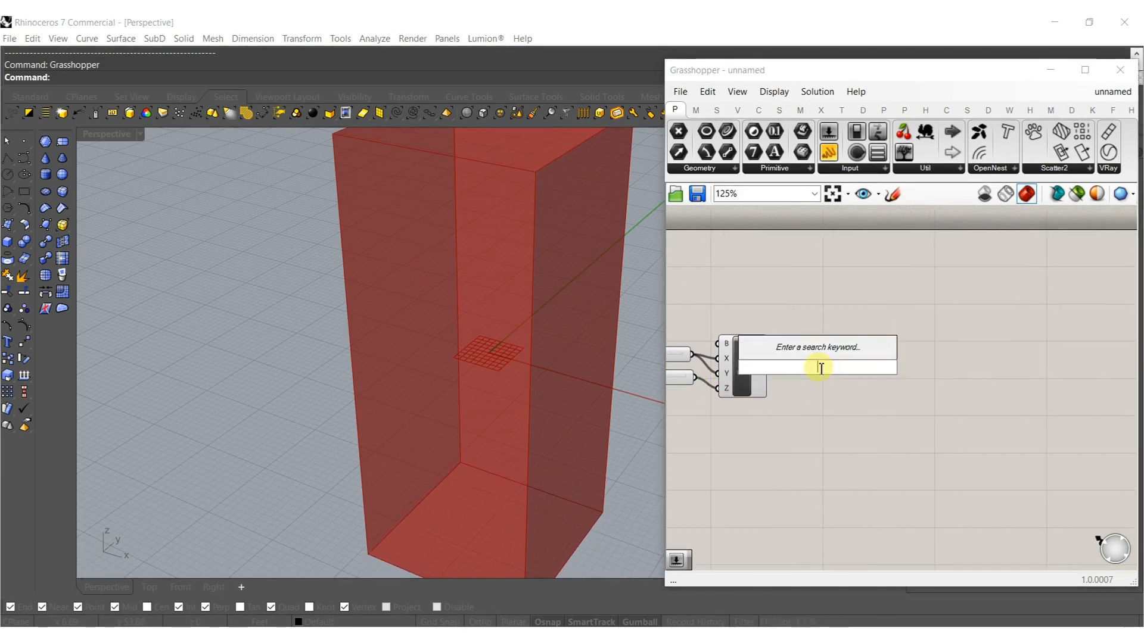
pyautogui.write('de')
pyautogui.click(774, 273)
pyautogui.moveTo(793, 370)
pyautogui.mouseDown()
pyautogui.moveTo(768, 367)
pyautogui.moveTo(814, 362)
pyautogui.moveTo(803, 361)
pyautogui.mouseUp()
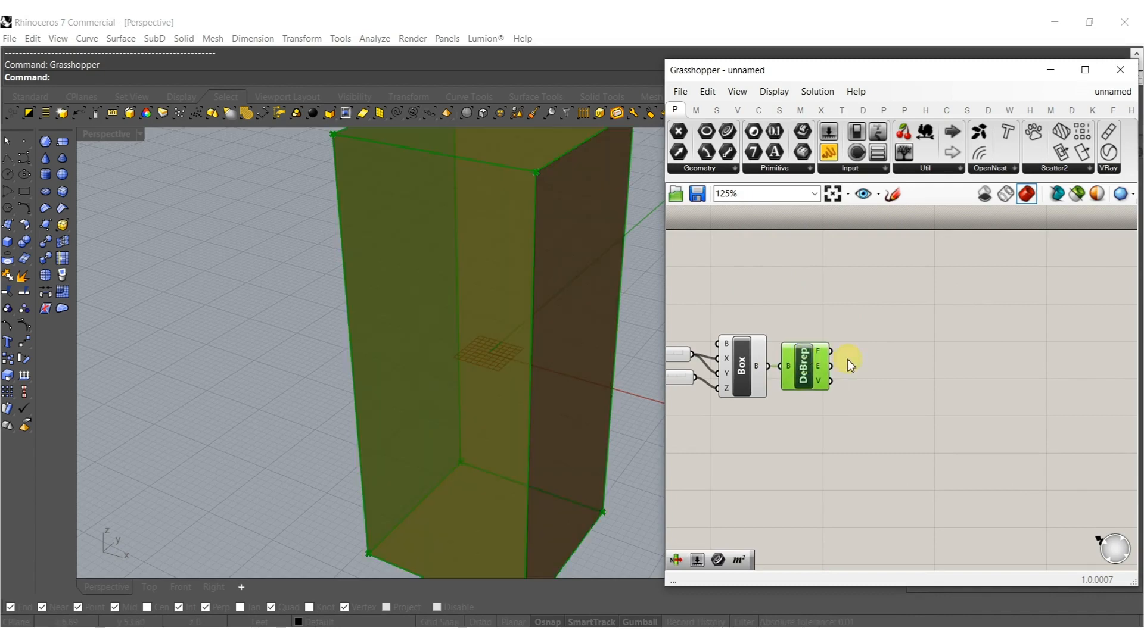
# Add a List Item component after Deconstruct Brep and connect the faces output to its list input.
pyautogui.moveTo(849, 363); pyautogui.dragTo(831, 361, button='right')
pyautogui.doubleClick(816, 349)
pyautogui.write('ite')
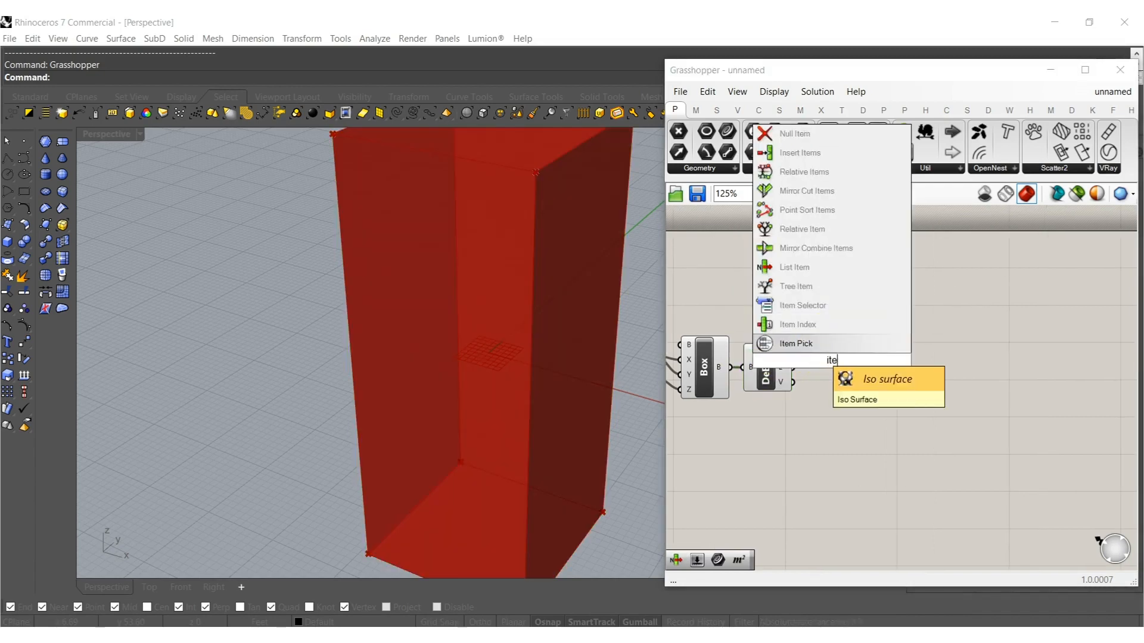
pyautogui.write('m')
pyautogui.click(806, 327)
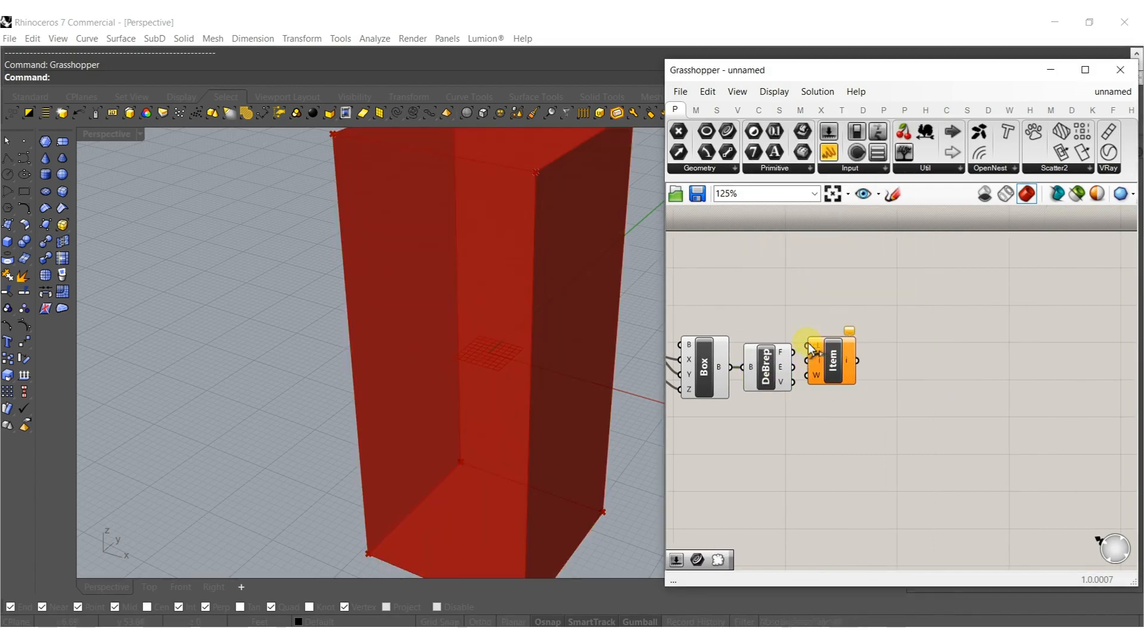
pyautogui.click(820, 355)
pyautogui.moveTo(831, 365); pyautogui.dragTo(843, 365)
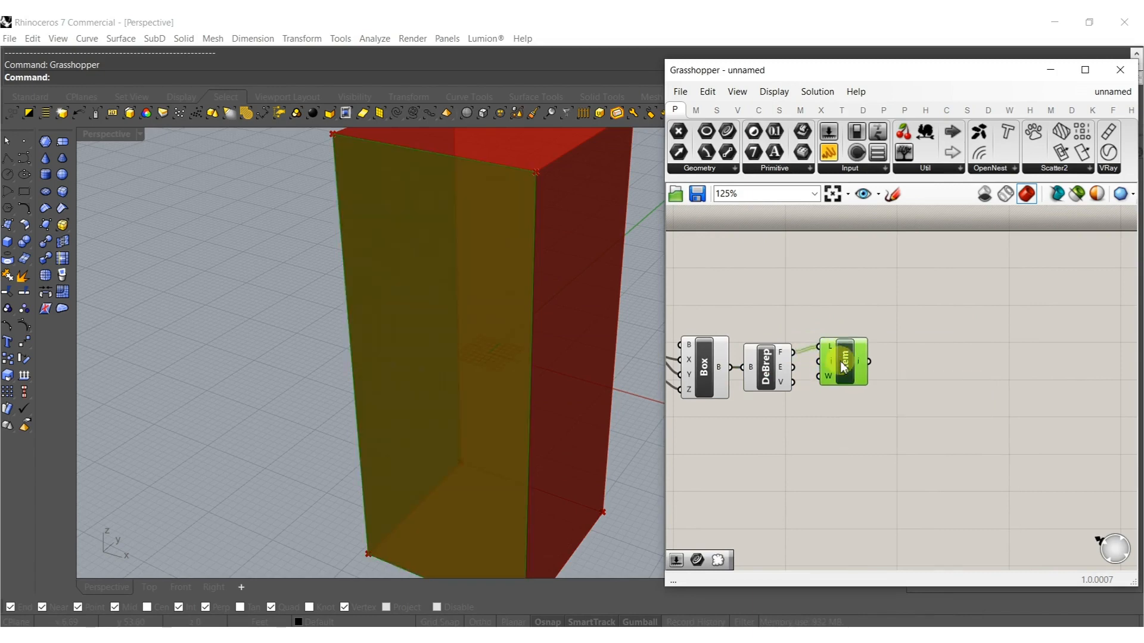
# Add a Scale NU component and connect the extracted face to its geometry input.
pyautogui.moveTo(905, 368); pyautogui.dragTo(848, 370, button='right')
pyautogui.doubleClick(847, 370)
pyautogui.write('sca')
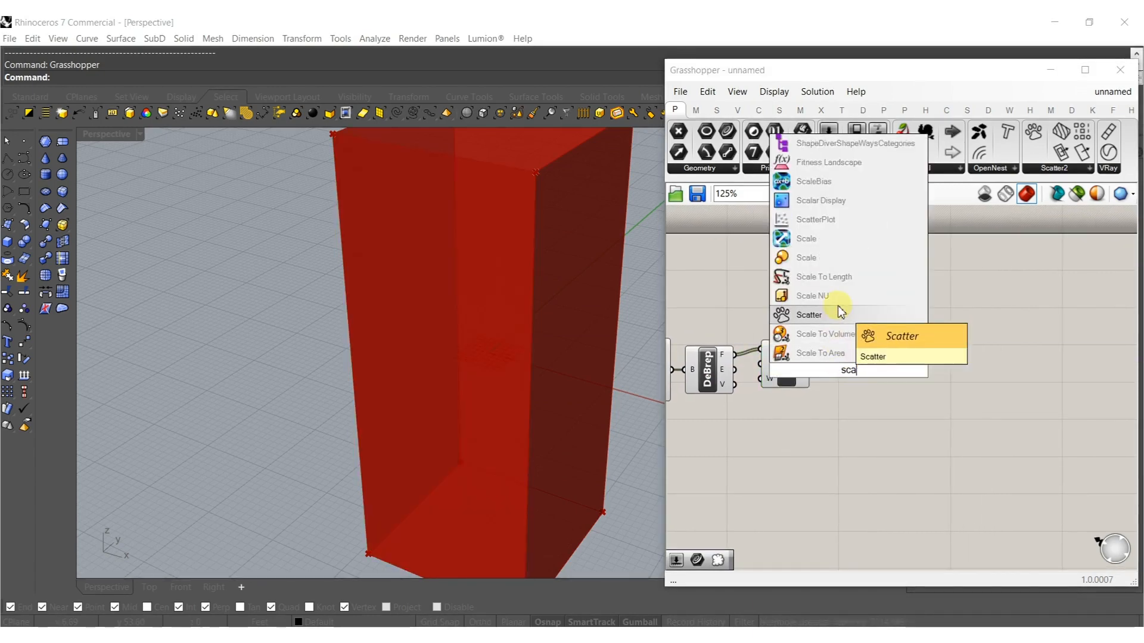
pyautogui.click(816, 296)
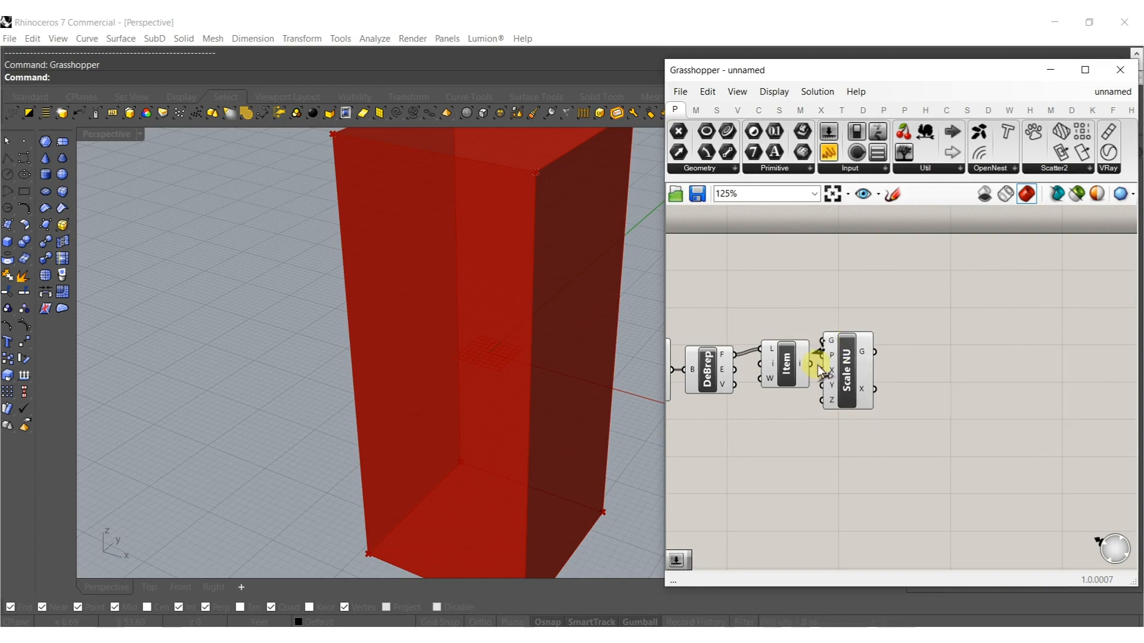
# Connect a new number slider to the Z factor of Scale NU and set it to 0.576.
pyautogui.doubleClick(777, 441)
pyautogui.write('1.')
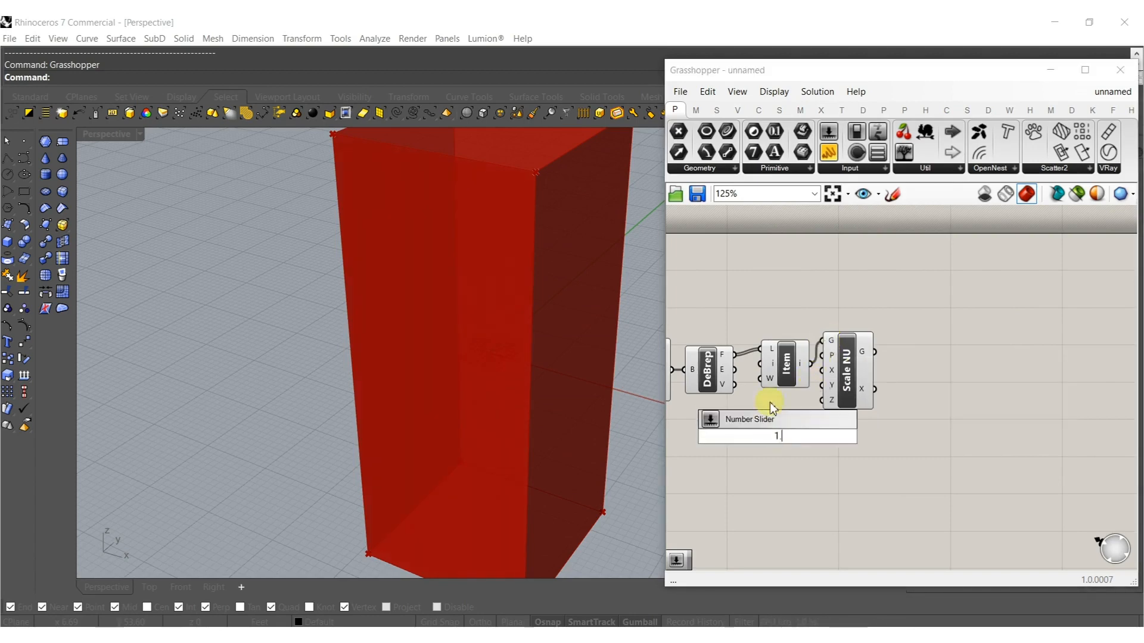
pyautogui.press('Return')
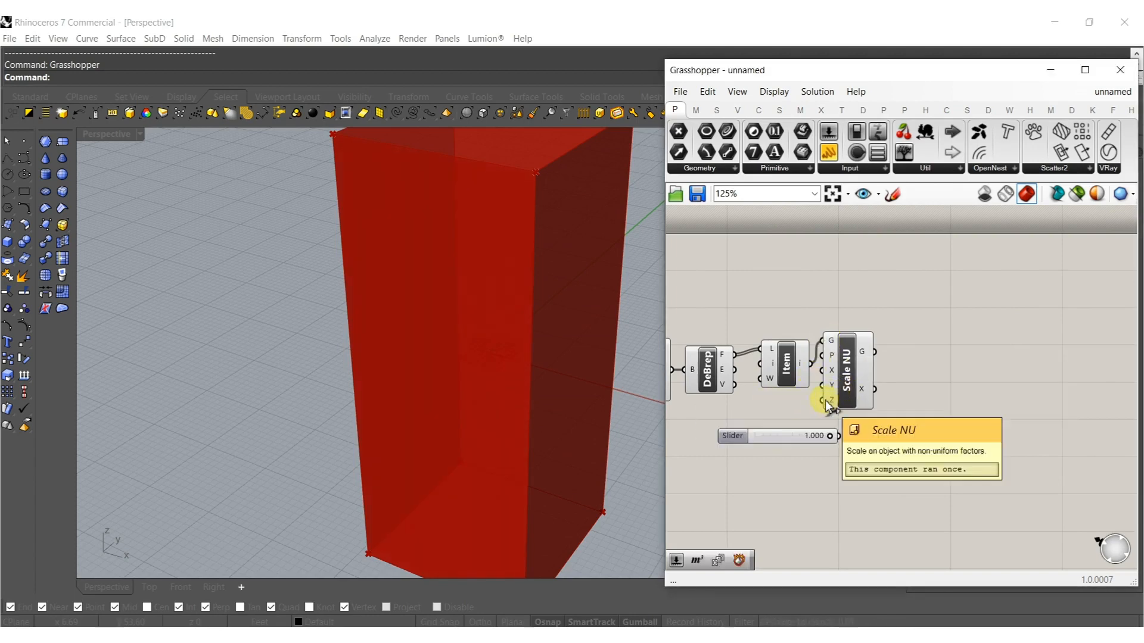
pyautogui.moveTo(824, 403); pyautogui.dragTo(810, 438)
pyautogui.click(845, 383)
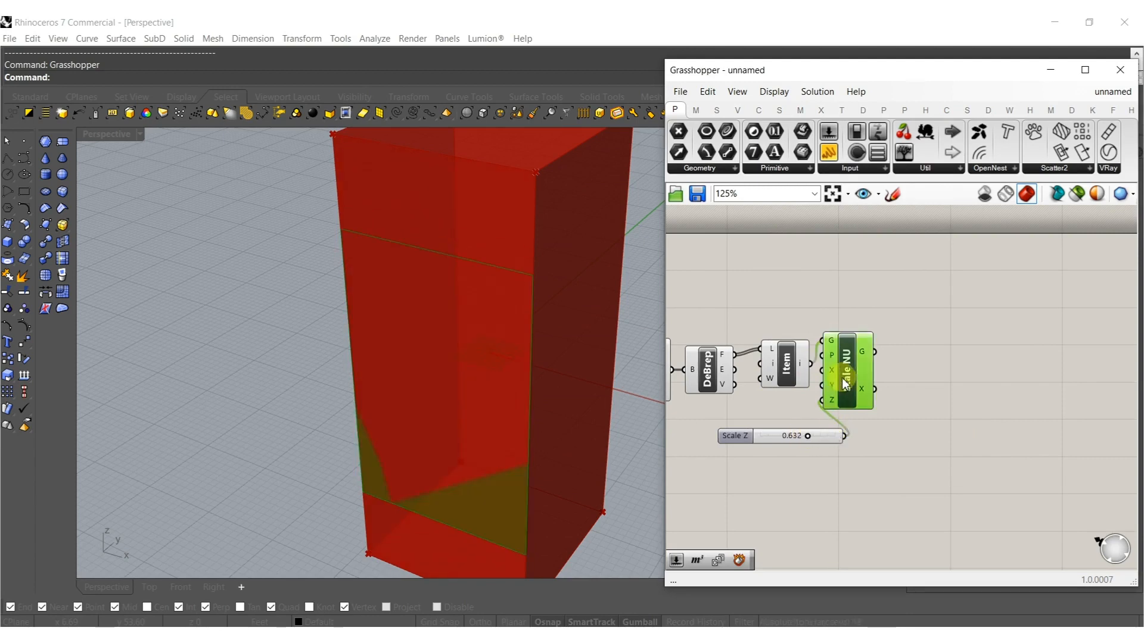
pyautogui.moveTo(459, 449); pyautogui.dragTo(366, 325, button='right')
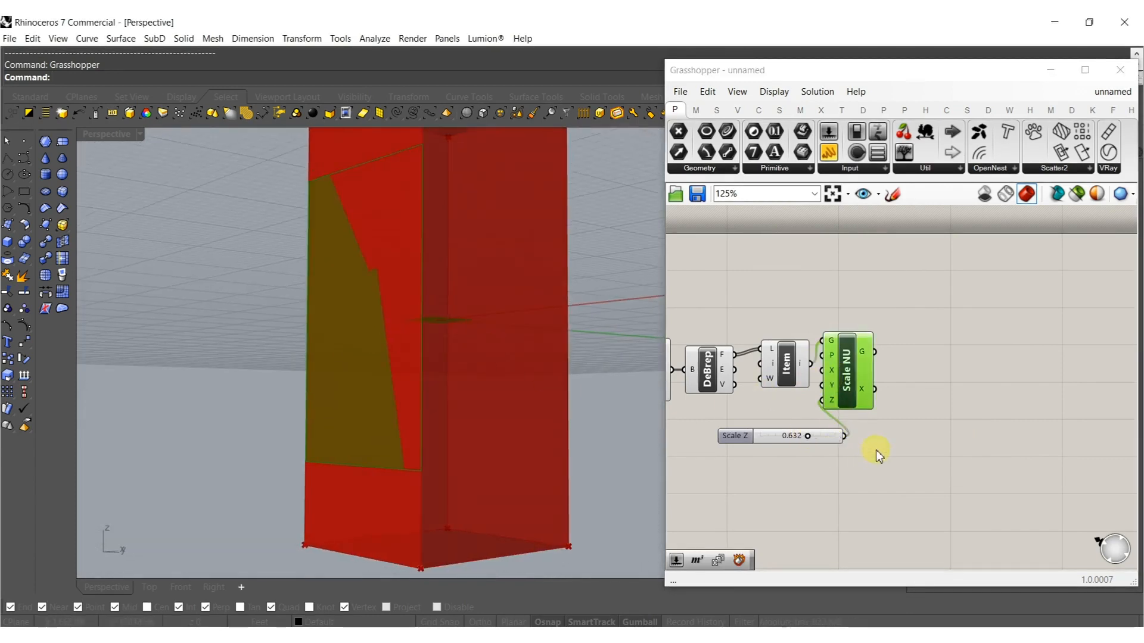
pyautogui.moveTo(807, 437); pyautogui.dragTo(805, 443)
# Move the Scale NU component and its Z slider together slightly lower on the canvas.
pyautogui.moveTo(925, 409); pyautogui.dragTo(902, 434, button='right')
pyautogui.moveTo(875, 493); pyautogui.dragTo(769, 421)
pyautogui.moveTo(839, 407); pyautogui.dragTo(828, 429)
pyautogui.click(915, 416)
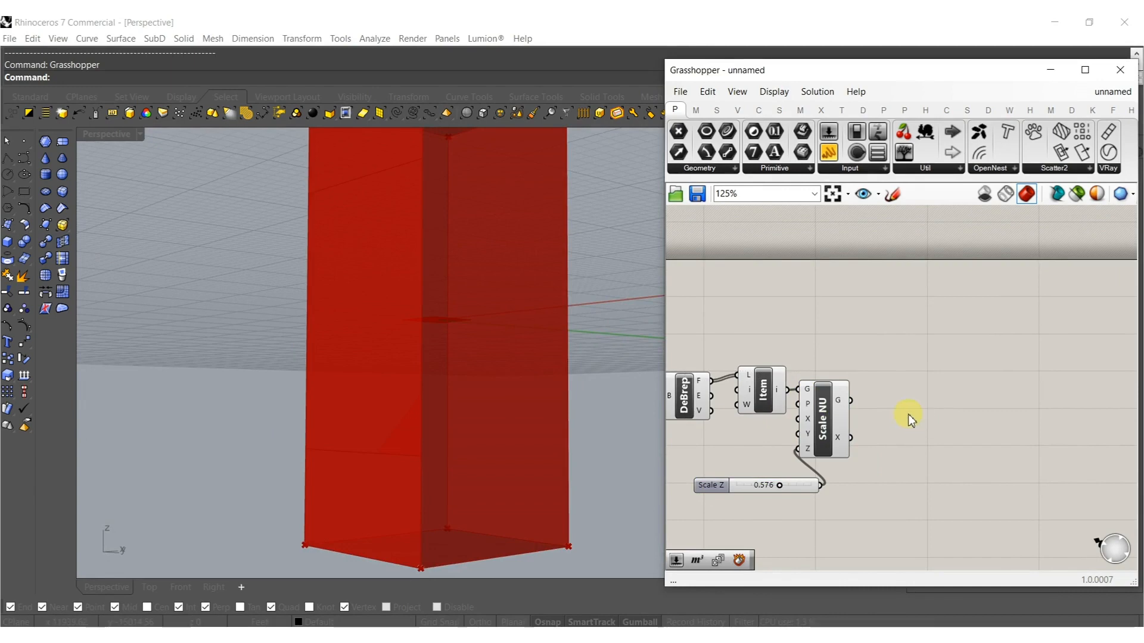
# Place a Move component beside Scale NU and a Negative component just below it.
pyautogui.doubleClick(909, 415)
pyautogui.write('move')
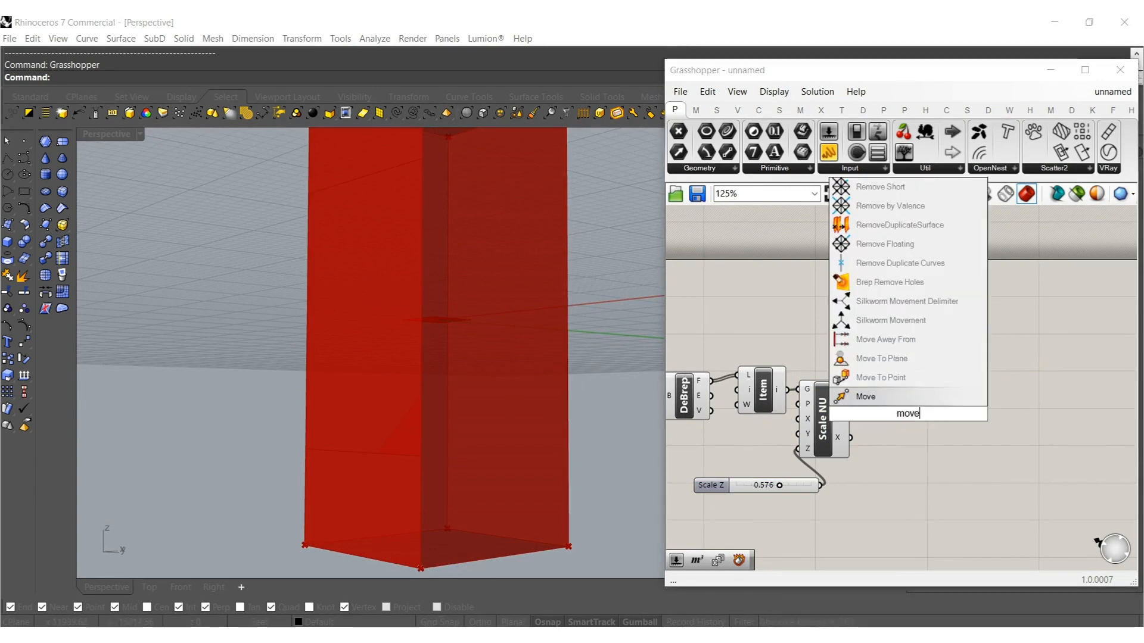
pyautogui.click(904, 397)
pyautogui.moveTo(238, 338); pyautogui.dragTo(355, 402, button='right')
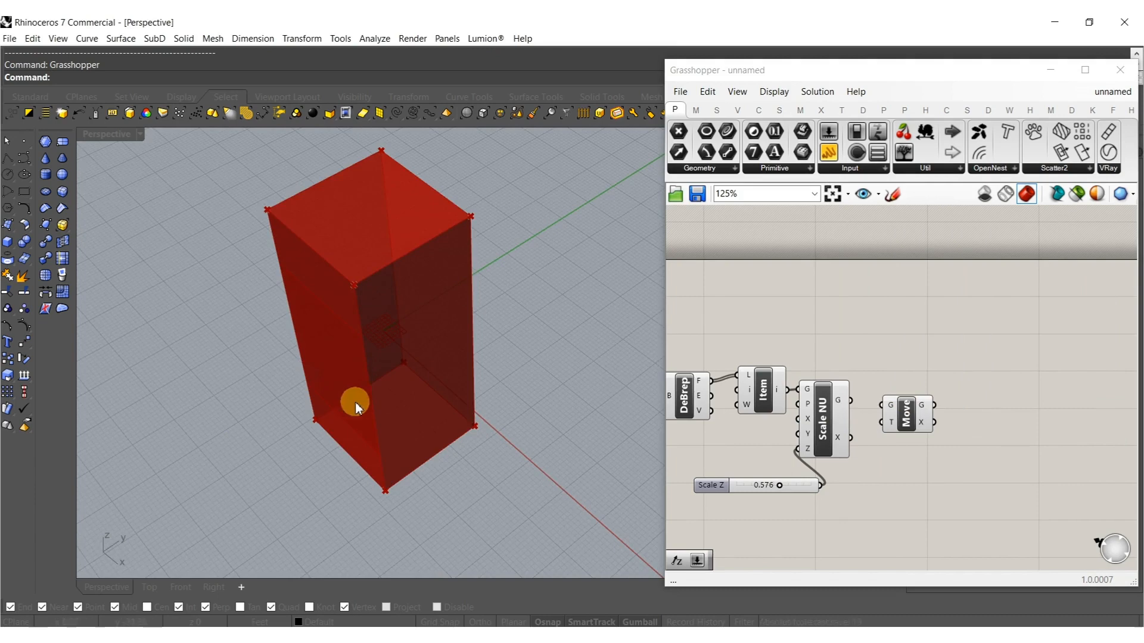
pyautogui.doubleClick(884, 461)
pyautogui.write('neg')
pyautogui.click(852, 445)
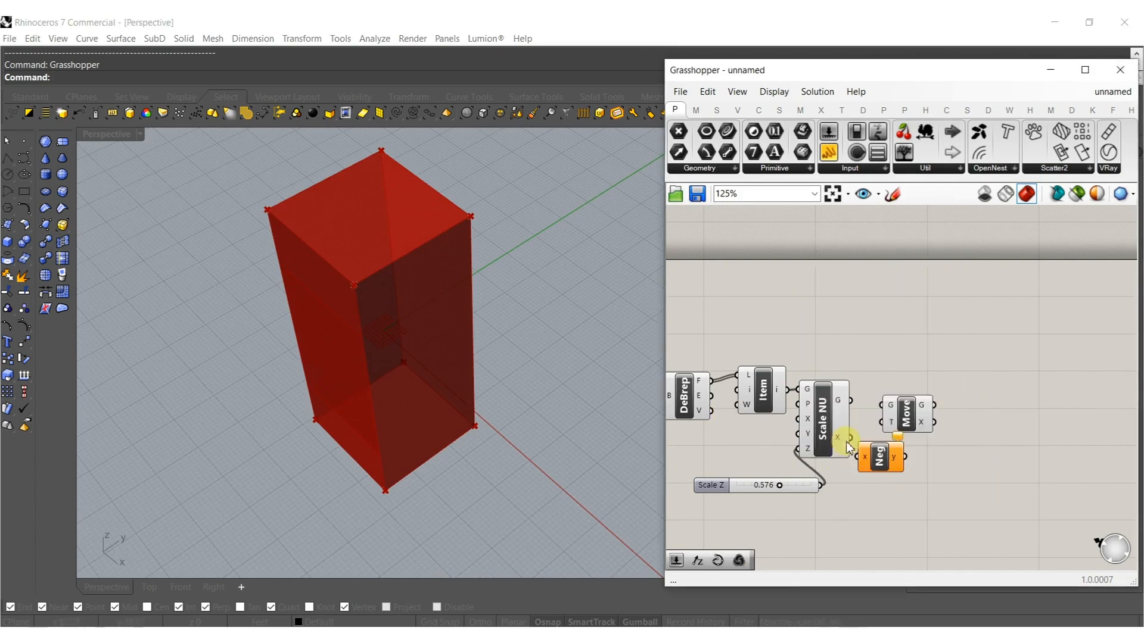
# Add a number slider of 2.000 and a Unit Y vector component below the Negative component.
pyautogui.click(798, 491)
pyautogui.doubleClick(787, 536)
pyautogui.write('Number Slider')
pyautogui.press('Return')
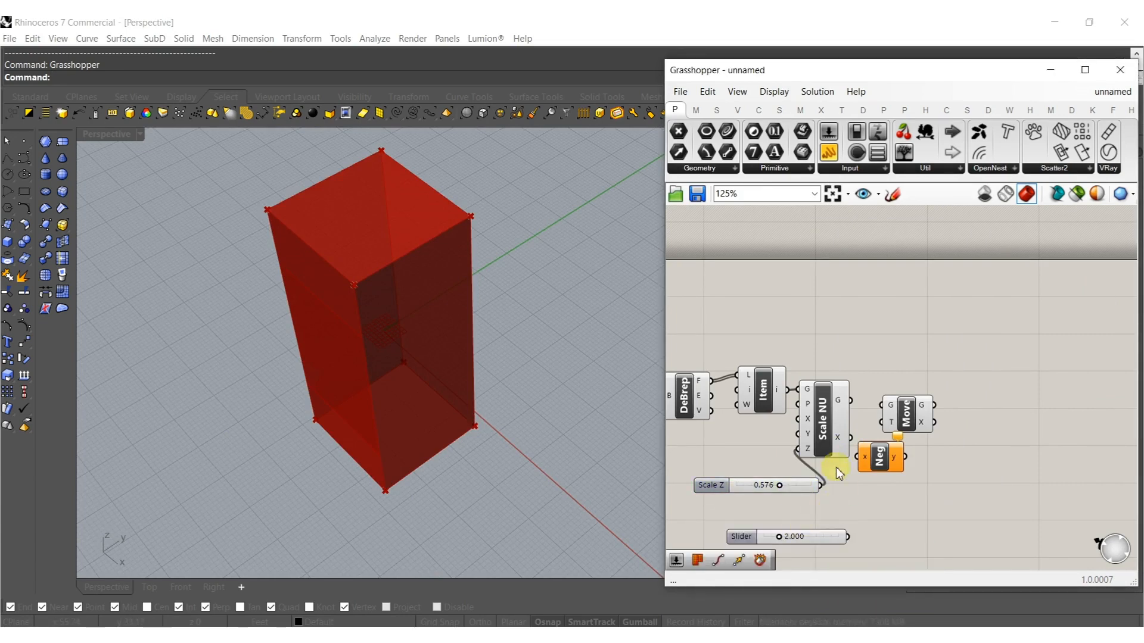
pyautogui.doubleClick(895, 507)
pyautogui.write('y')
pyautogui.click(867, 489)
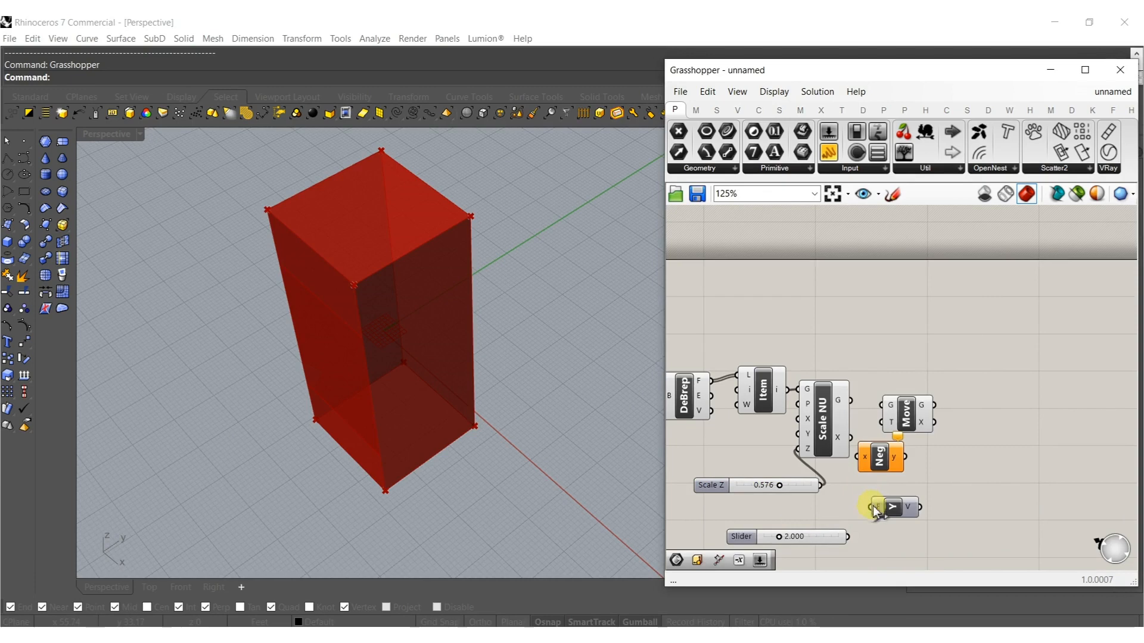
# Wire the slider through Negative and Unit Y into Move, feed it the scaled face, and increase the offset distance.
pyautogui.moveTo(906, 457); pyautogui.dragTo(865, 507)
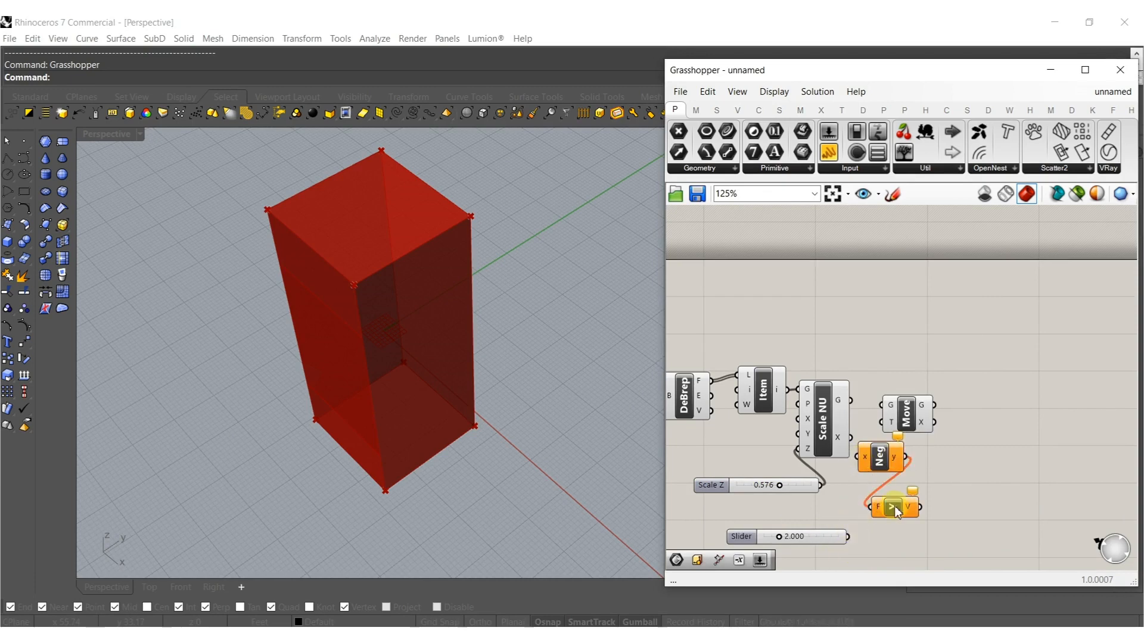
pyautogui.moveTo(860, 457); pyautogui.dragTo(847, 536)
pyautogui.moveTo(920, 508); pyautogui.dragTo(850, 401)
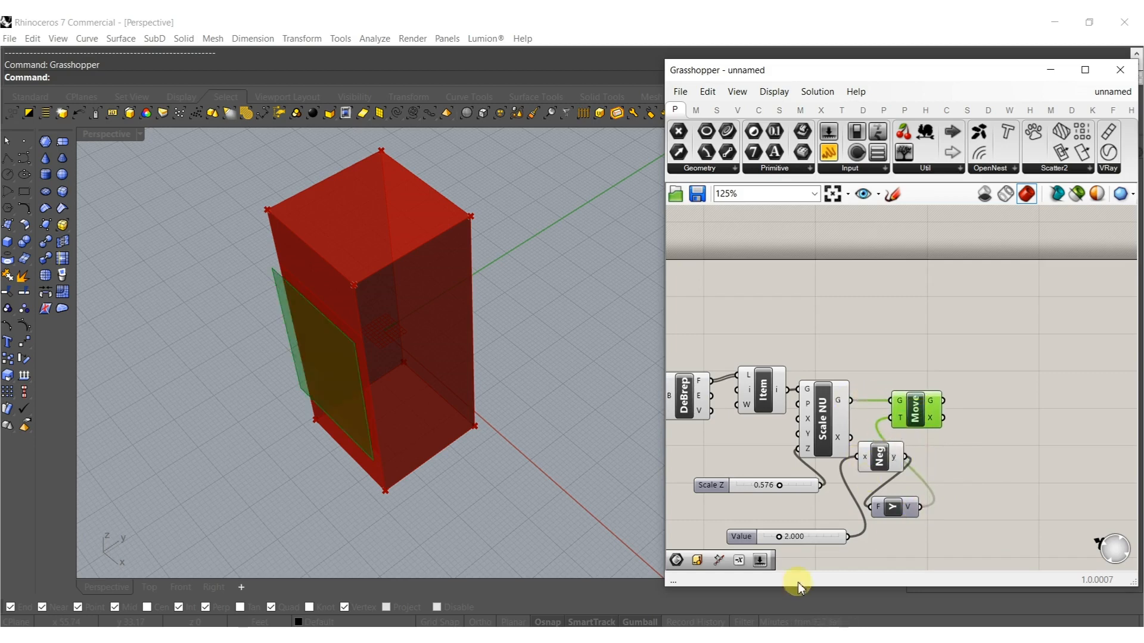
pyautogui.moveTo(789, 539); pyautogui.dragTo(843, 536)
# Rearrange the offset slider, Negative and Unit Y components into a tidy row below Scale NU and Move.
pyautogui.moveTo(882, 460); pyautogui.dragTo(841, 511)
pyautogui.moveTo(822, 530); pyautogui.dragTo(941, 515, button='right')
pyautogui.click(901, 523)
pyautogui.moveTo(901, 523); pyautogui.dragTo(797, 450)
pyautogui.click(852, 454)
pyautogui.moveTo(903, 469); pyautogui.dragTo(800, 457, button='right')
pyautogui.click(1001, 454)
pyautogui.moveTo(1009, 447); pyautogui.dragTo(845, 458, button='right')
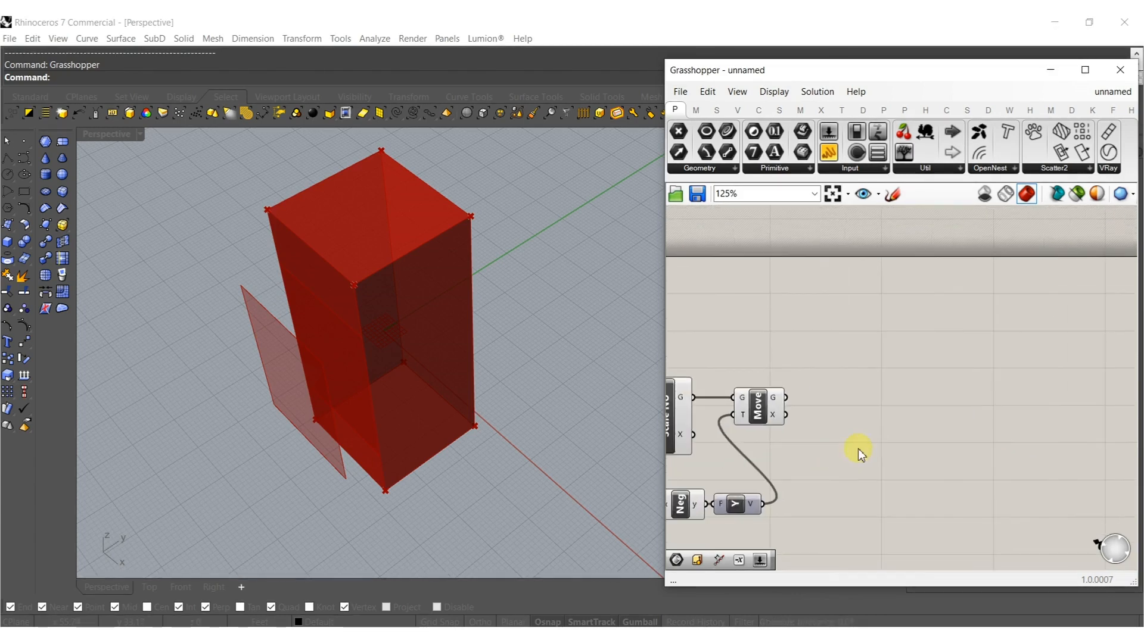
# Add a Populate Geometry component and connect the moved face to its geometry input.
pyautogui.doubleClick(858, 448)
pyautogui.write('pop')
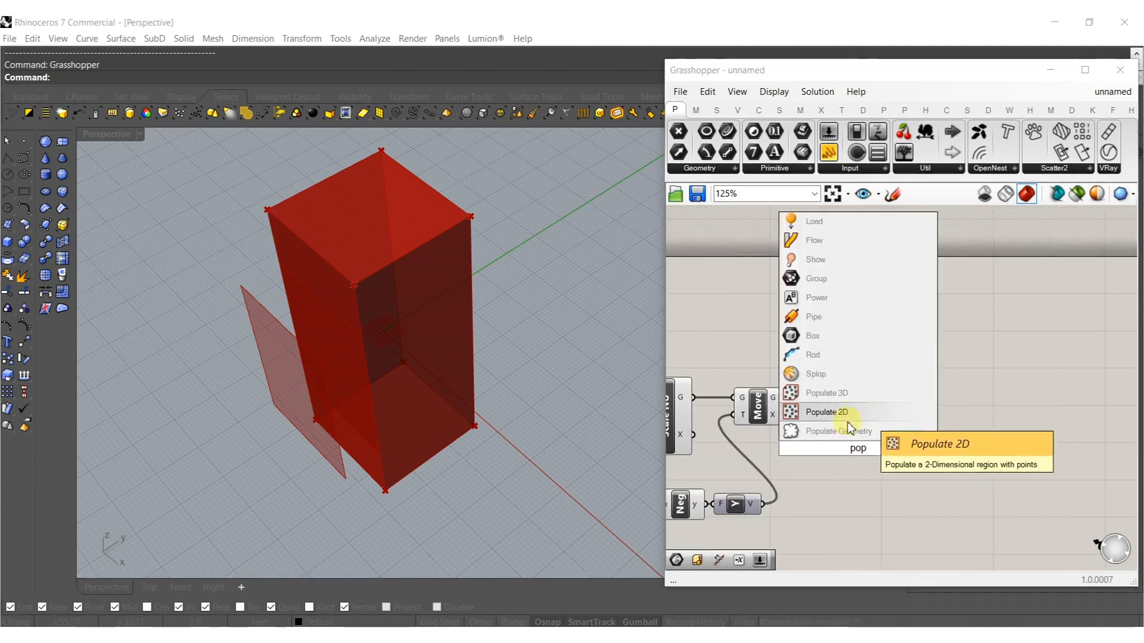
pyautogui.click(846, 430)
pyautogui.moveTo(859, 433); pyautogui.dragTo(888, 422)
# Set the Populate Geometry point count to 13 with a new number slider.
pyautogui.doubleClick(824, 446)
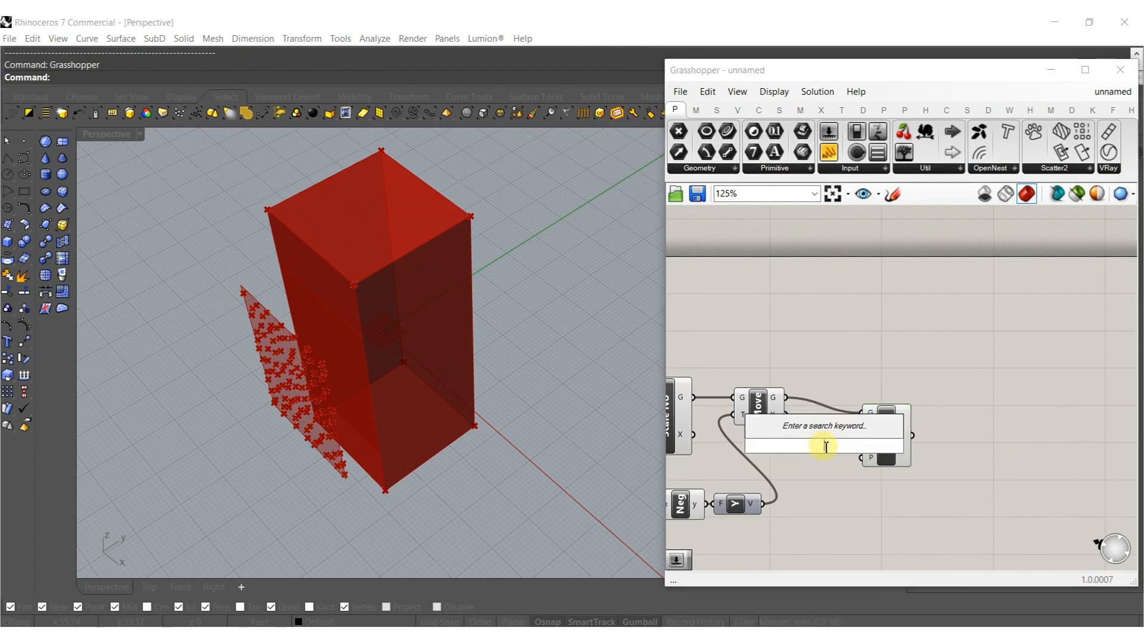
pyautogui.write('13')
pyautogui.press('Return')
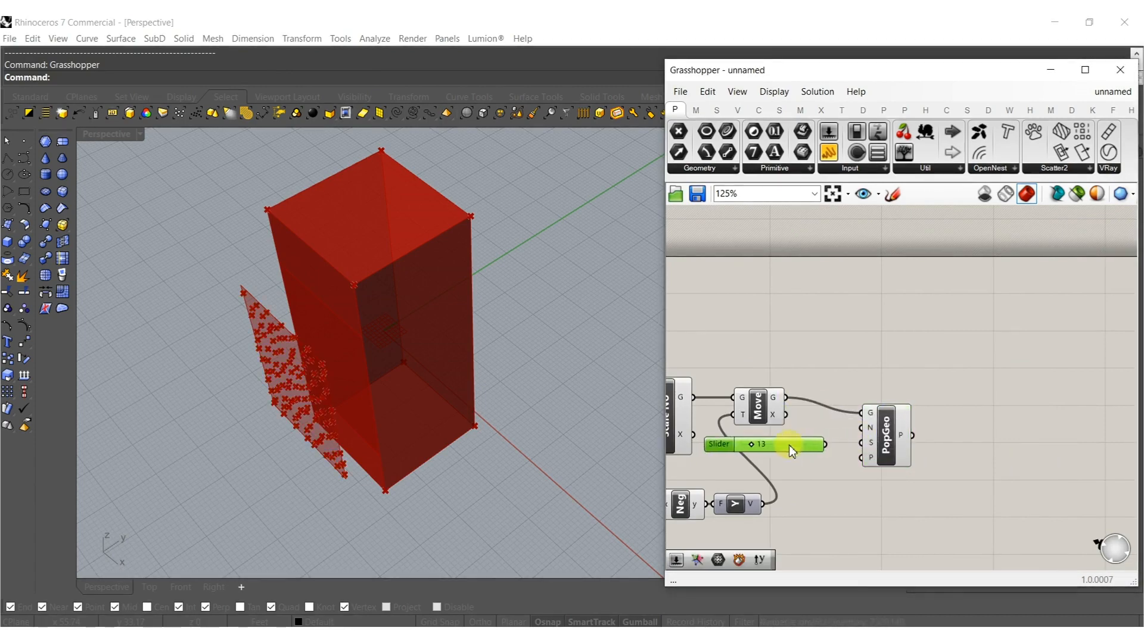
pyautogui.moveTo(835, 440); pyautogui.dragTo(838, 448)
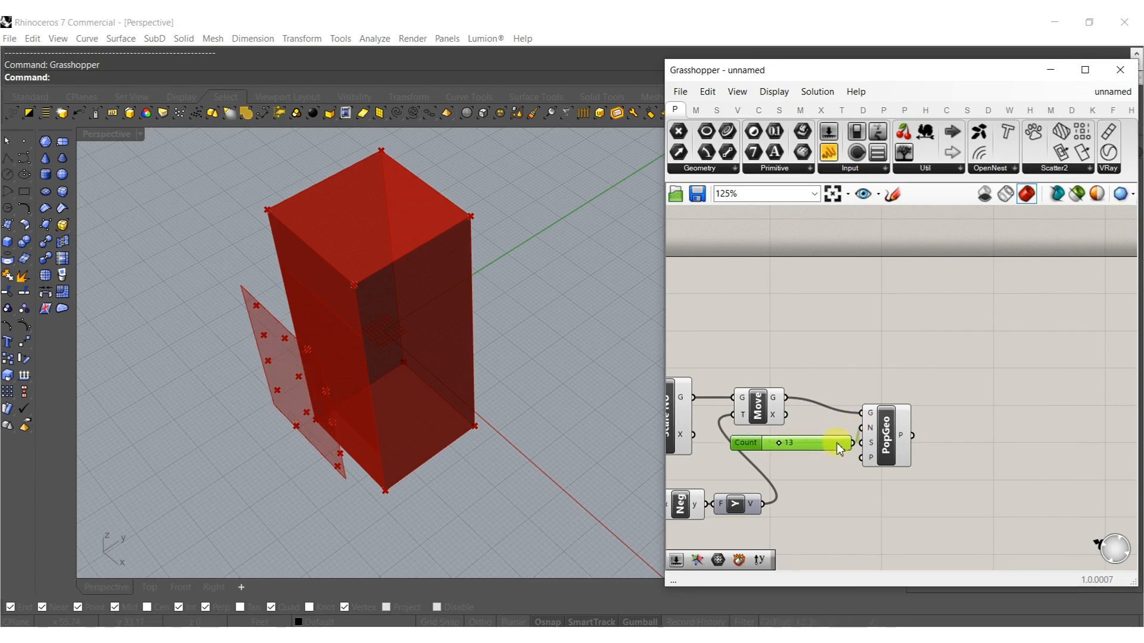
pyautogui.moveTo(870, 441); pyautogui.dragTo(778, 432, button='right')
pyautogui.click(841, 429)
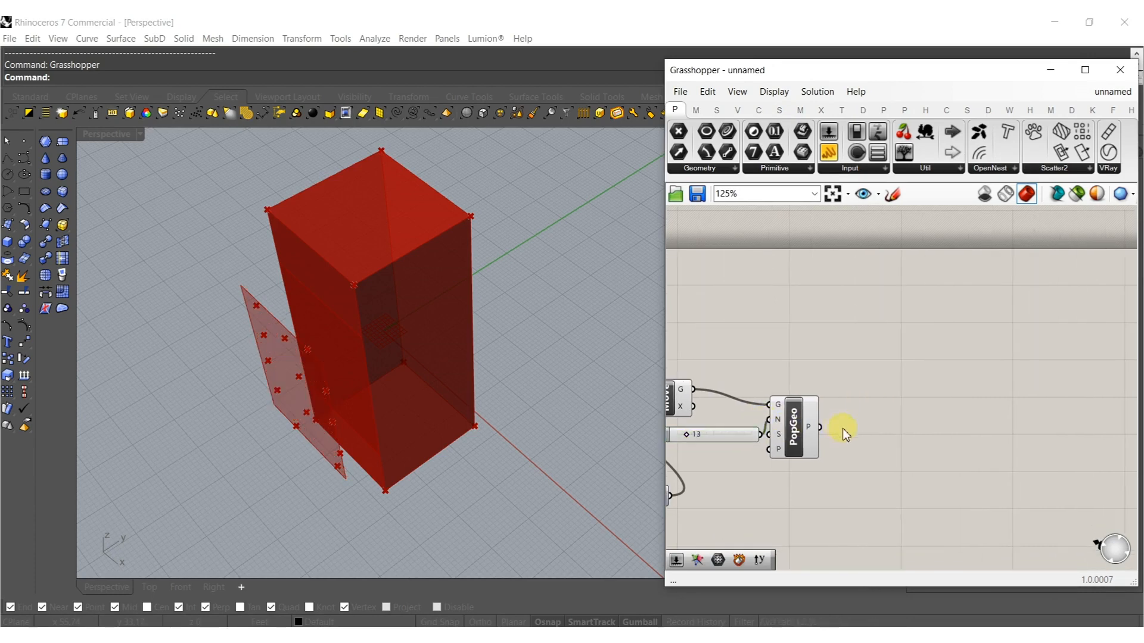
# Add a second Move component fed by the populated points and place another Unit Y vector below it.
pyautogui.doubleClick(885, 430)
pyautogui.write('move')
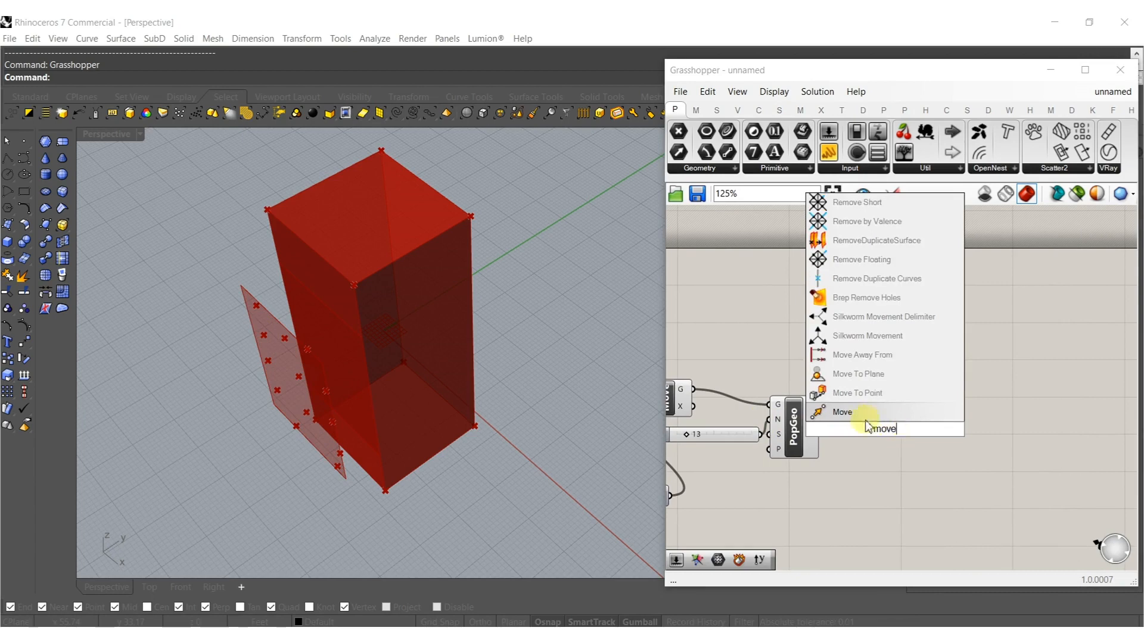
pyautogui.press('Return')
pyautogui.moveTo(858, 420); pyautogui.dragTo(820, 427)
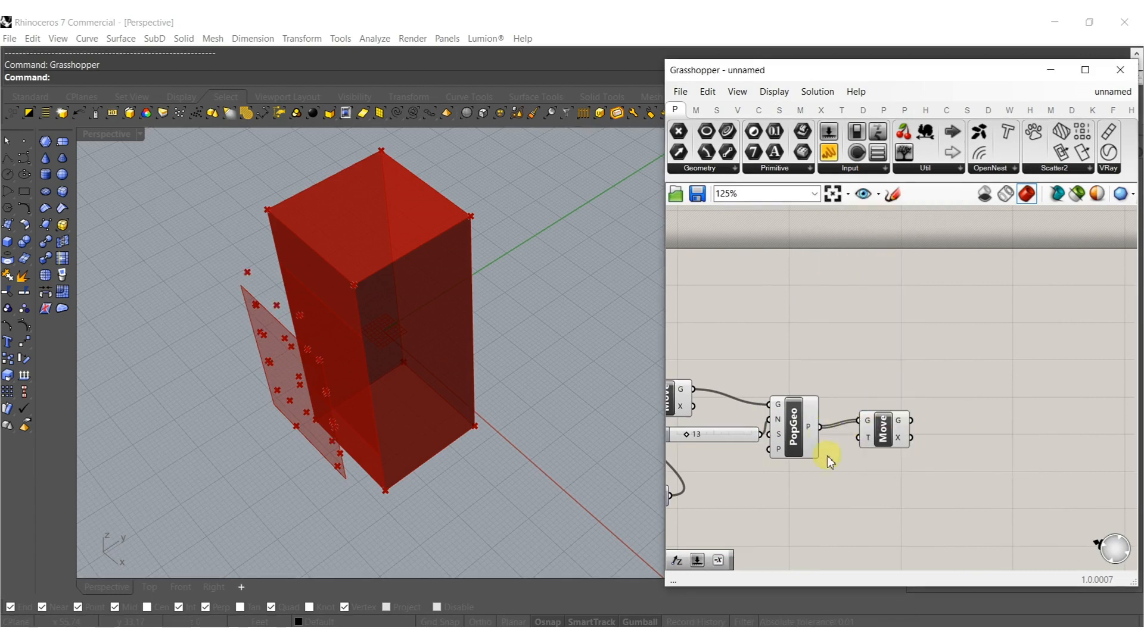
pyautogui.doubleClick(834, 499)
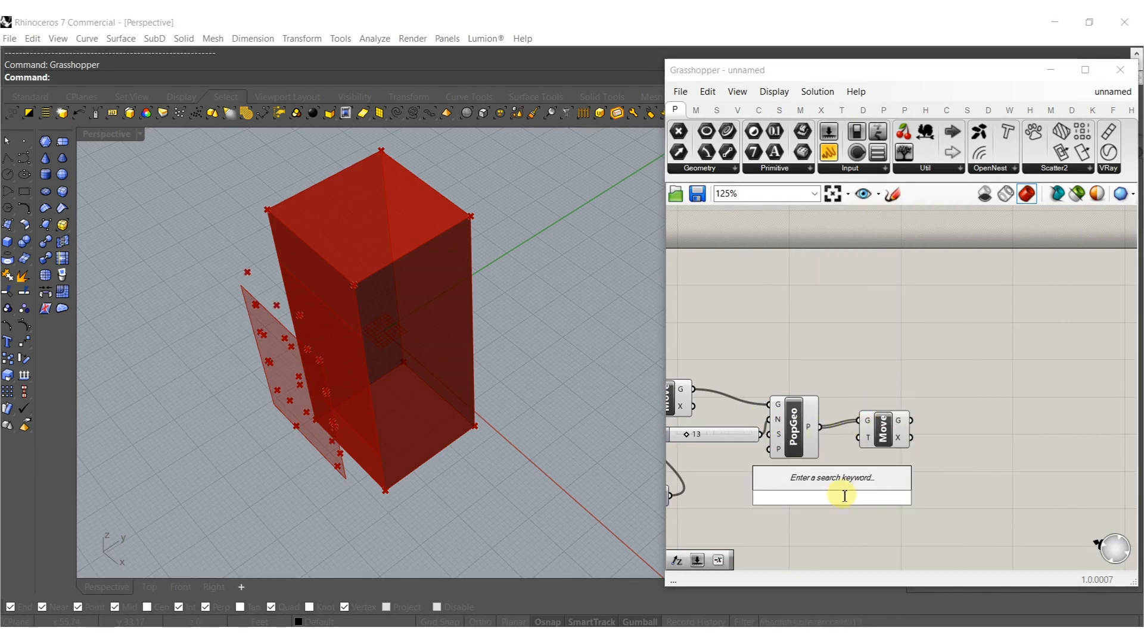
pyautogui.write('y')
pyautogui.click(795, 480)
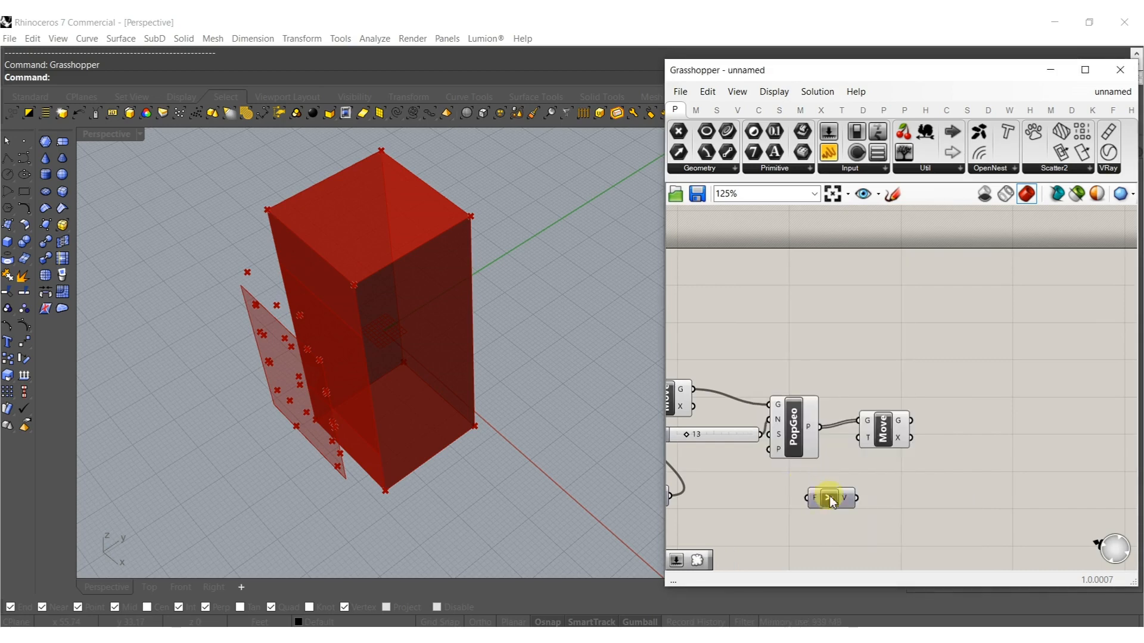
# Add a Series component below the Unit Y vector and place a number slider set to 5 for its count.
pyautogui.doubleClick(797, 540)
pyautogui.write('series')
pyautogui.click(762, 527)
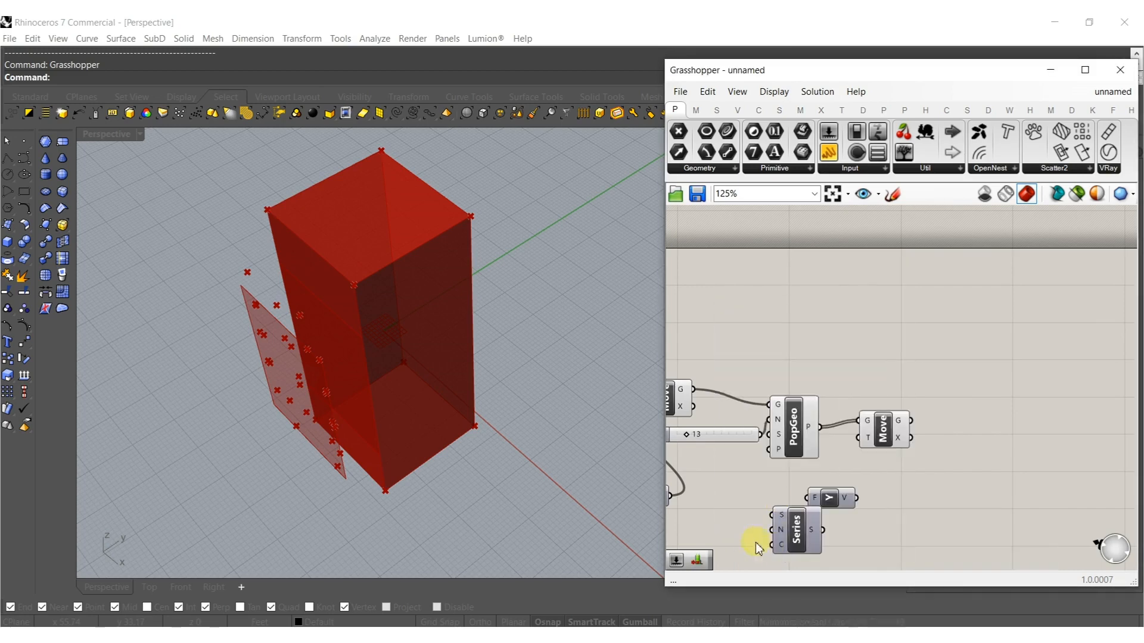
pyautogui.moveTo(756, 542); pyautogui.dragTo(822, 477, button='right')
pyautogui.doubleClick(776, 522)
pyautogui.write('5')
pyautogui.click(775, 508)
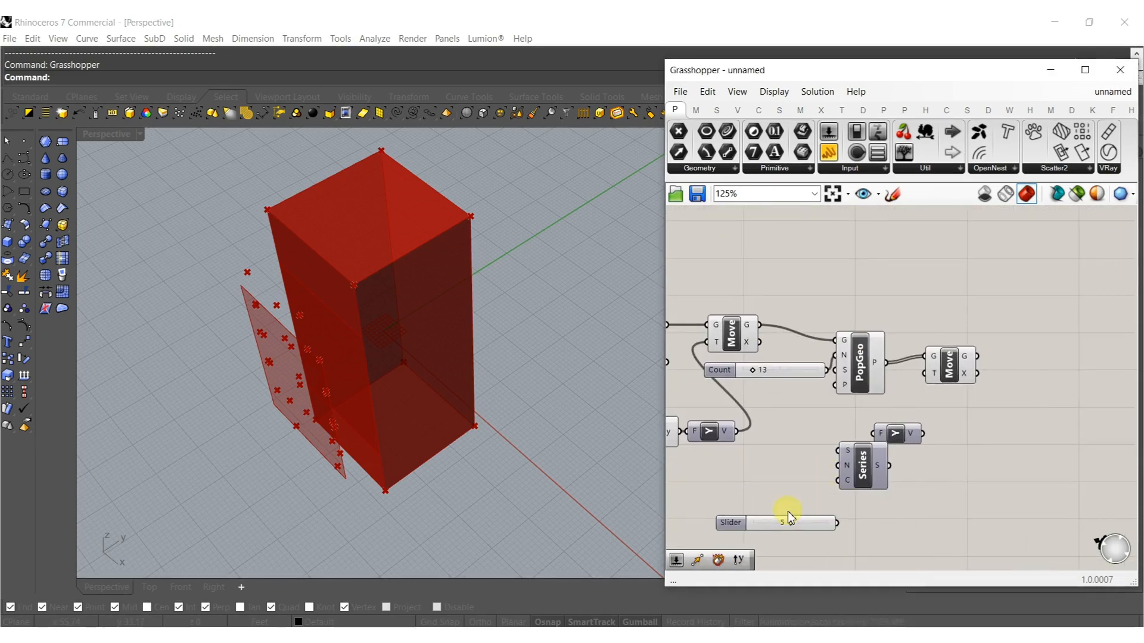
# Add a second number slider and connect it to the Series step input.
pyautogui.doubleClick(775, 480)
pyautogui.write('number slider')
pyautogui.click(793, 508)
pyautogui.moveTo(809, 494); pyautogui.dragTo(840, 466)
# Feed the Series through the Unit Y vector into the second Move's translation and set the Series step to 10.000.
pyautogui.moveTo(908, 445); pyautogui.dragTo(867, 461, button='right')
pyautogui.moveTo(846, 480)
pyautogui.mouseDown()
pyautogui.moveTo(832, 449)
pyautogui.moveTo(892, 389)
pyautogui.moveTo(915, 382)
pyautogui.mouseUp()
pyautogui.moveTo(449, 398); pyautogui.dragTo(342, 314, button='right')
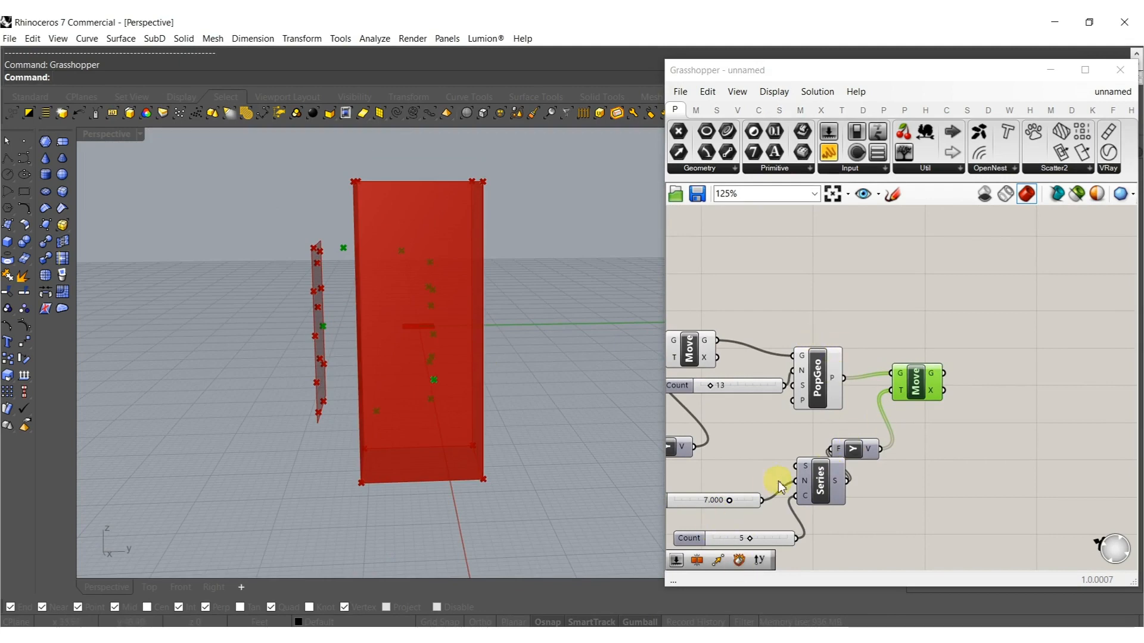
pyautogui.moveTo(731, 505); pyautogui.dragTo(740, 506)
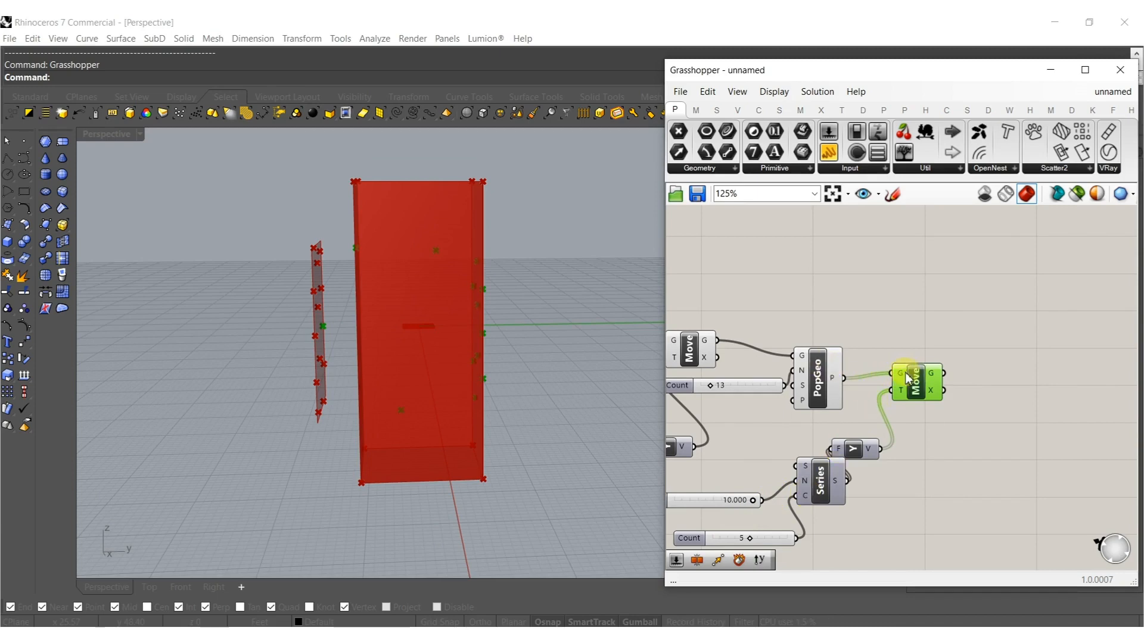
pyautogui.moveTo(562, 374); pyautogui.dragTo(563, 320, button='right')
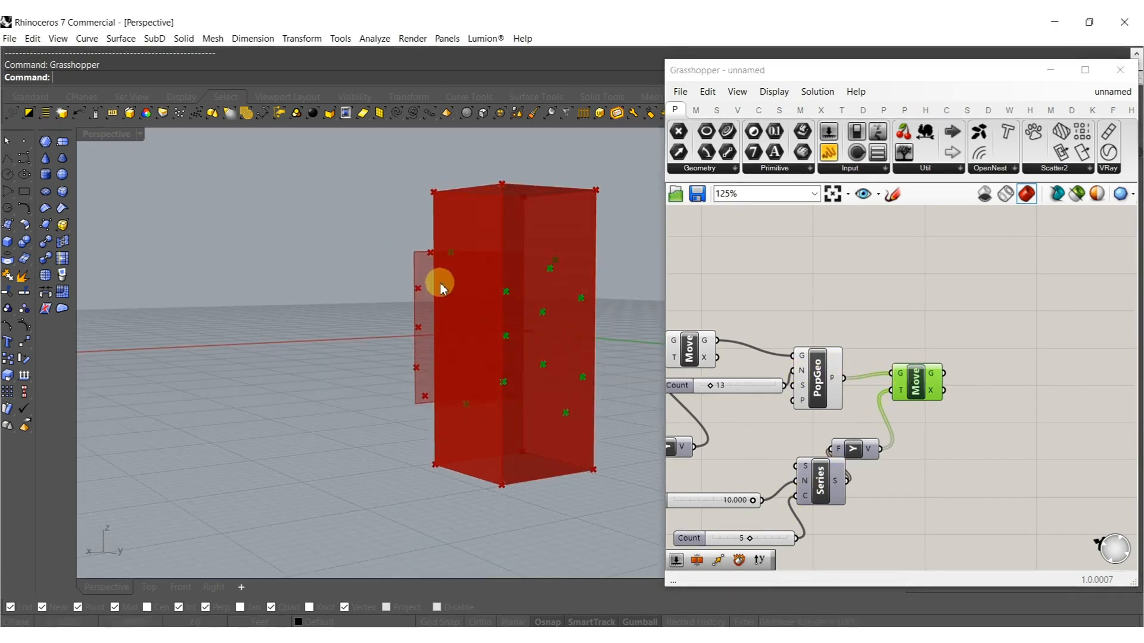
# Graft the geometry input of the second Move component so every point is copied along the series.
pyautogui.rightClick(902, 376)
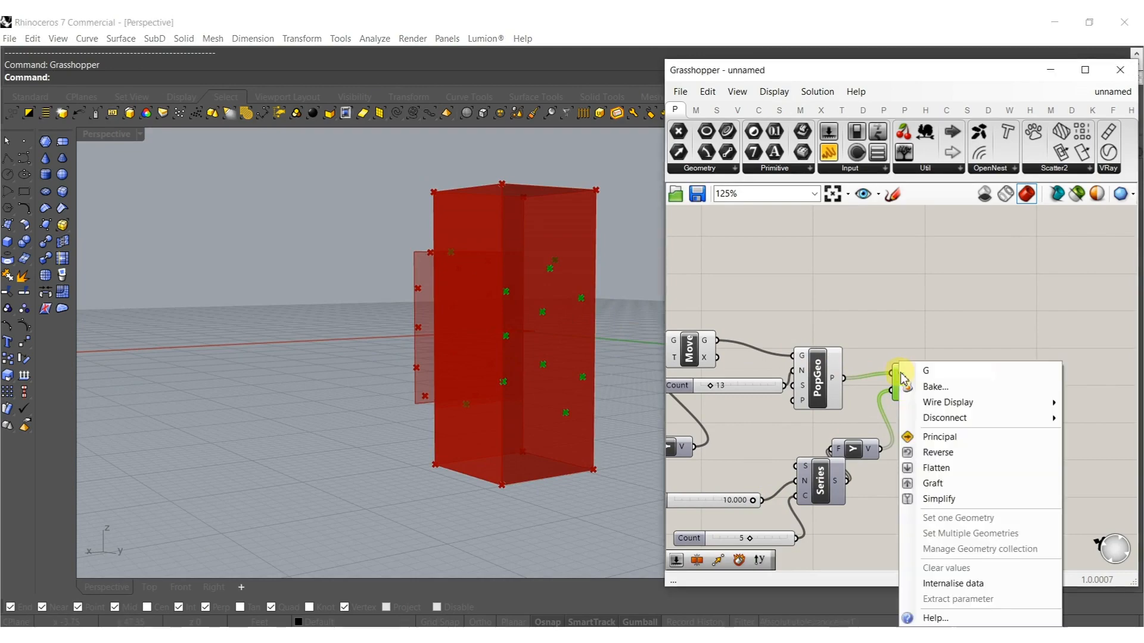
pyautogui.click(912, 481)
pyautogui.click(463, 364)
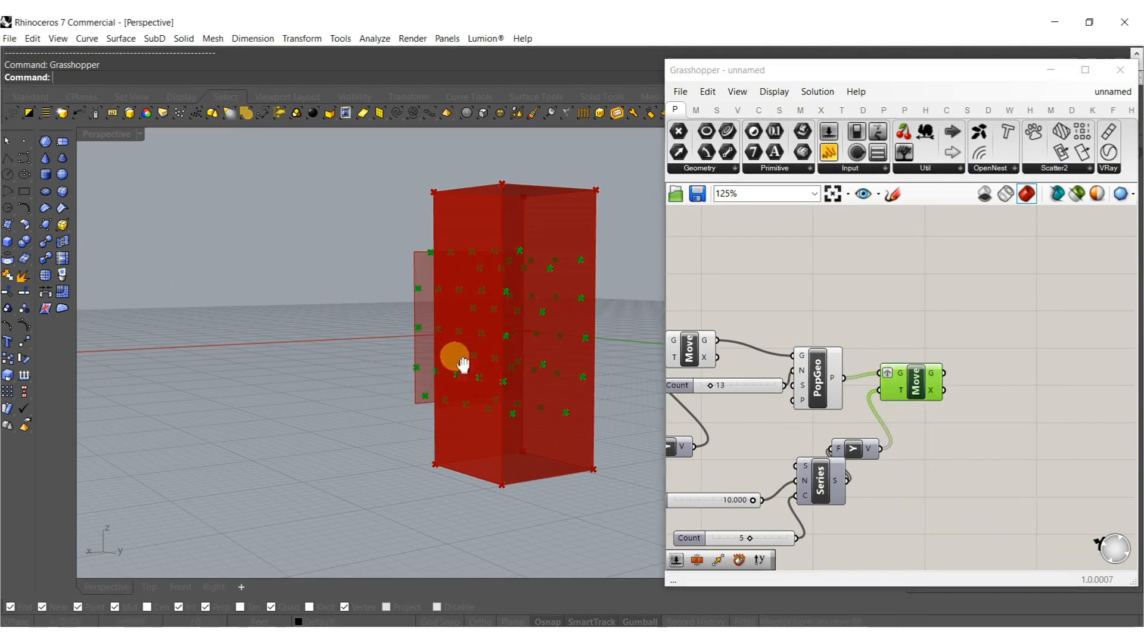
pyautogui.moveTo(462, 364); pyautogui.dragTo(516, 378, button='right')
# Set the Series count to 6.
pyautogui.moveTo(709, 439); pyautogui.dragTo(911, 387, button='right')
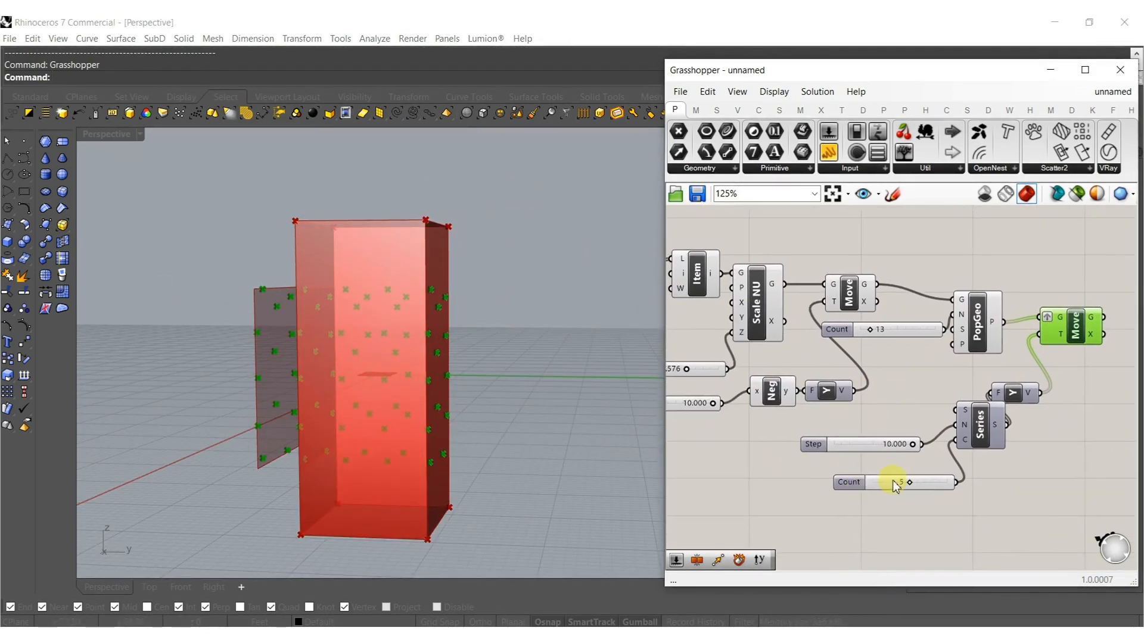
pyautogui.scroll(3, 893, 486)
pyautogui.moveTo(919, 486); pyautogui.dragTo(928, 491)
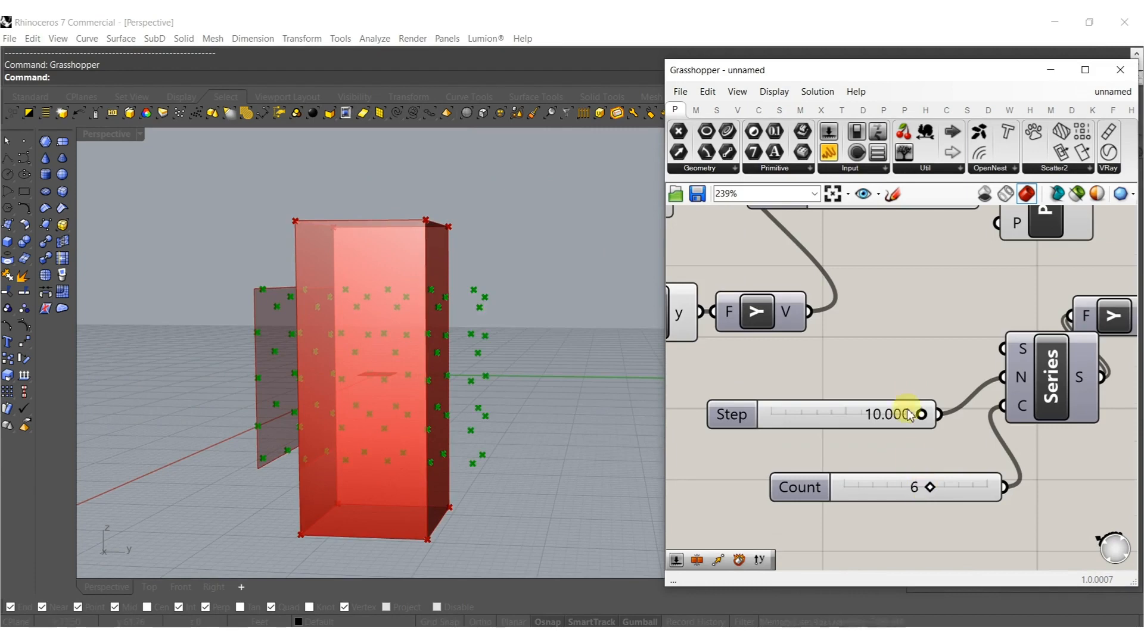
# Add a third Move component and connect the second Move's geometry output to its geometry input.
pyautogui.scroll(-5, 911, 462)
pyautogui.click(883, 376)
pyautogui.doubleClick(932, 384)
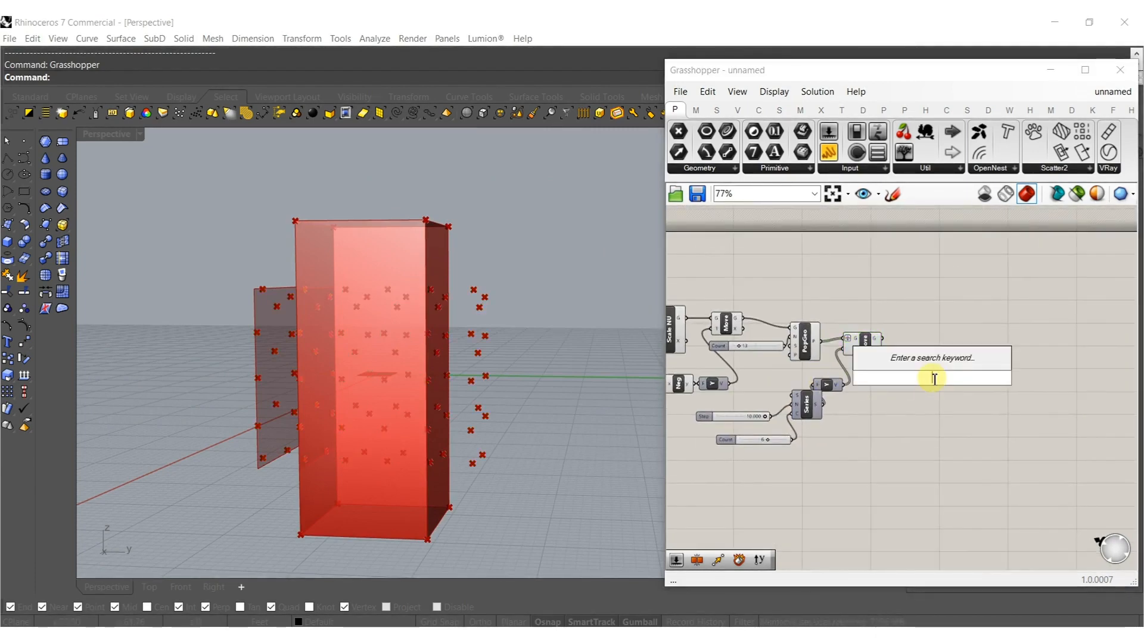
pyautogui.write('move')
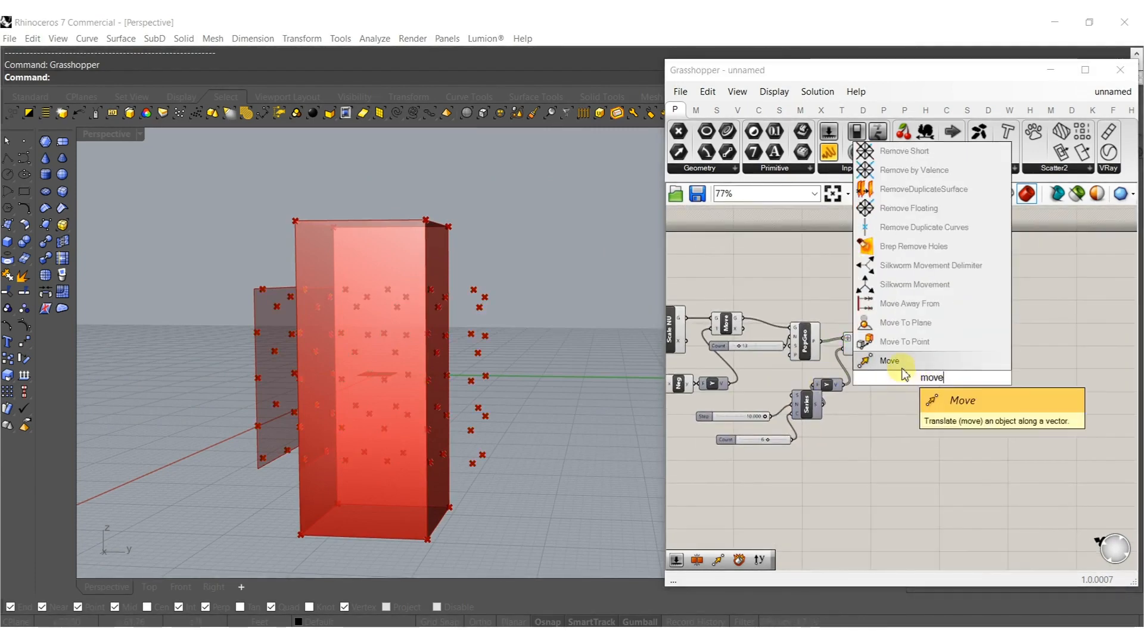
pyautogui.press('Return')
pyautogui.scroll(5, 920, 387)
pyautogui.moveTo(897, 349); pyautogui.dragTo(816, 251)
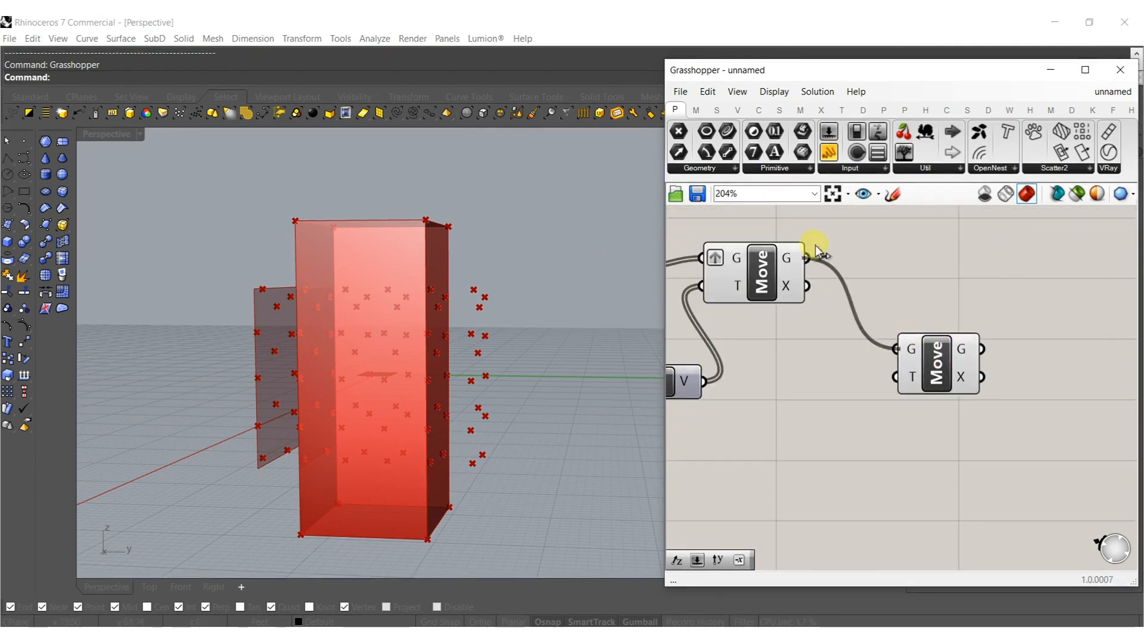
# Add a Unit Z vector and connect it to the third Move's translation input.
pyautogui.doubleClick(817, 391)
pyautogui.write('z')
pyautogui.click(804, 380)
pyautogui.moveTo(896, 377); pyautogui.dragTo(856, 390)
# Add a Random number component below the Unit Z vector.
pyautogui.doubleClick(782, 516)
pyautogui.write('ran')
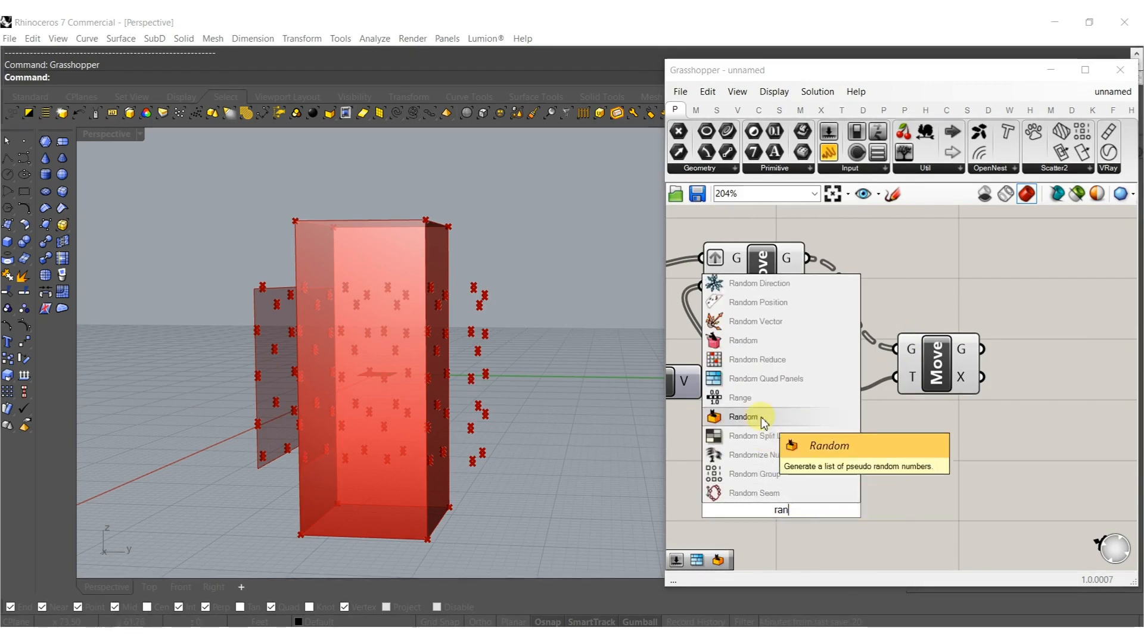
pyautogui.click(752, 418)
pyautogui.moveTo(744, 503); pyautogui.dragTo(873, 458, button='right')
# Add a Construct Domain component beside the Random component.
pyautogui.doubleClick(816, 463)
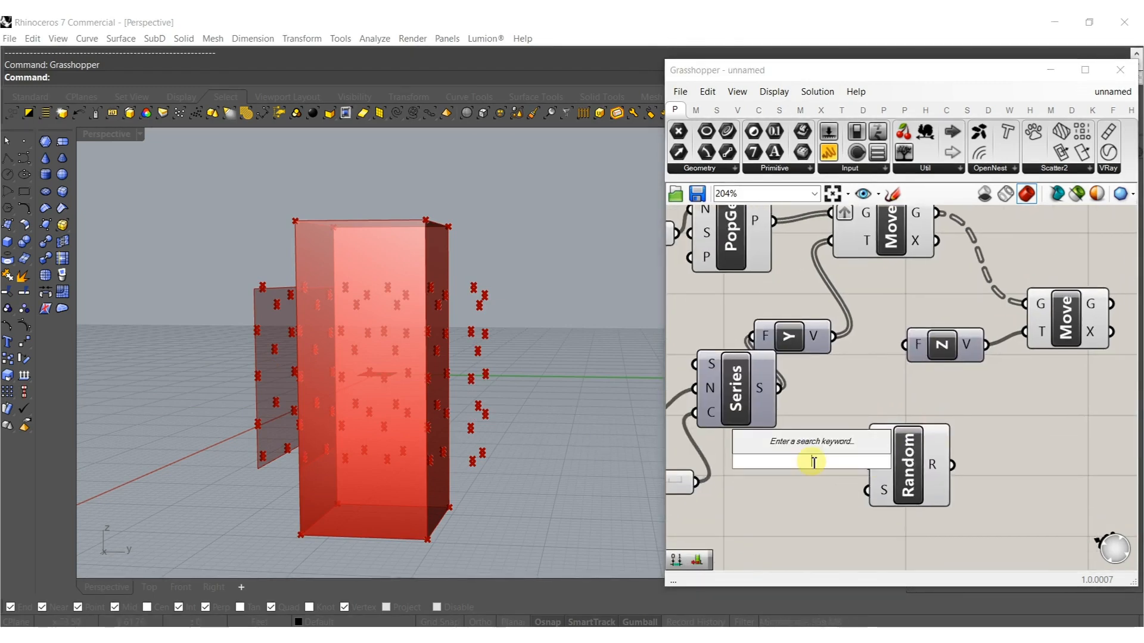
pyautogui.write('c')
pyautogui.press('BackSpace')
pyautogui.write('do,')
pyautogui.press('BackSpace')
pyautogui.write('m')
pyautogui.click(794, 383)
pyautogui.moveTo(775, 475); pyautogui.dragTo(910, 370, button='right')
# Place a number slider set to 10.000 below the domain component.
pyautogui.doubleClick(852, 421)
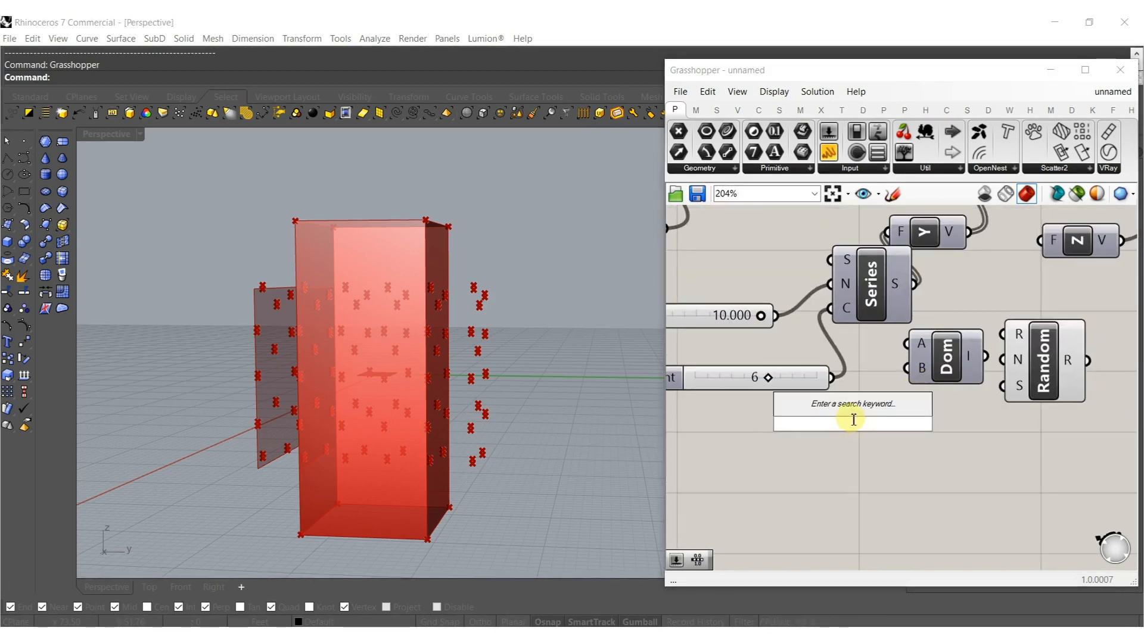
pyautogui.write('1')
pyautogui.press('Return')
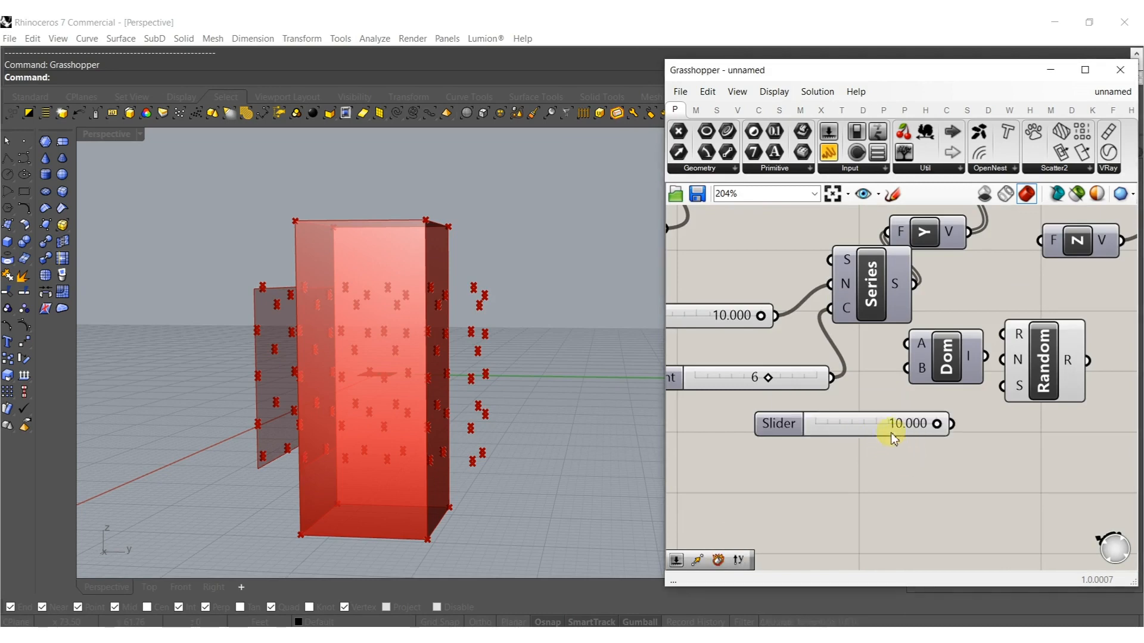
pyautogui.click(784, 423)
# Add a Negative component fed by the new slider and use the negative and positive values as the domain's limits.
pyautogui.click(916, 485)
pyautogui.doubleClick(916, 485)
pyautogui.write('neg')
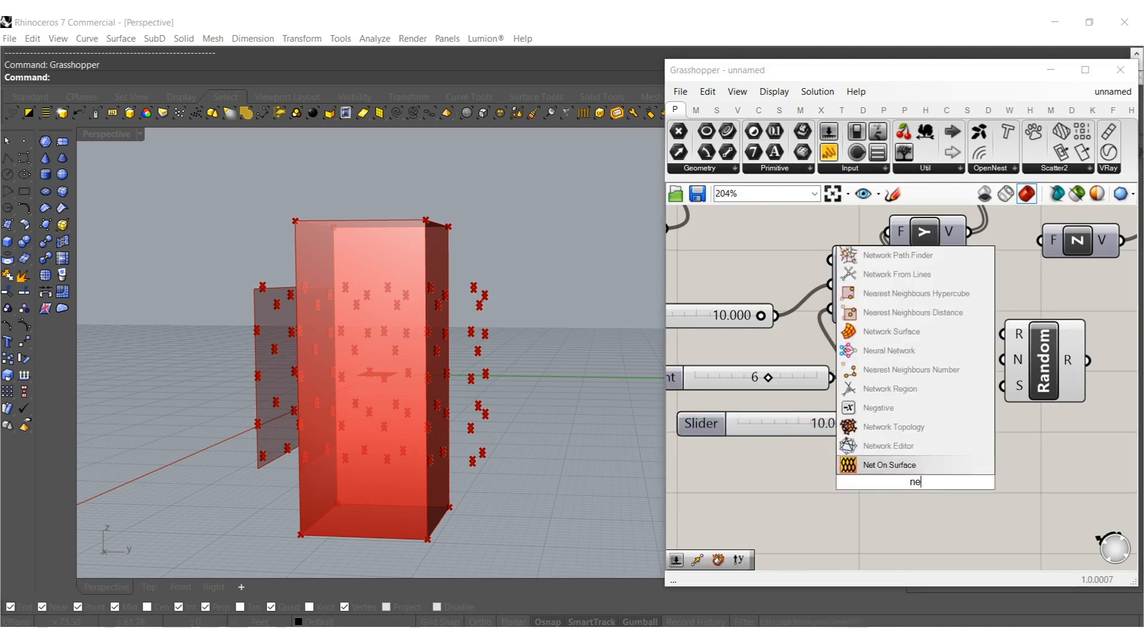
pyautogui.click(890, 485)
pyautogui.moveTo(888, 481); pyautogui.dragTo(873, 424)
pyautogui.moveTo(953, 482); pyautogui.dragTo(874, 424)
# Connect the domain to the Random component's range input and move Random farther from the domain component.
pyautogui.moveTo(1001, 361); pyautogui.dragTo(943, 386, button='right')
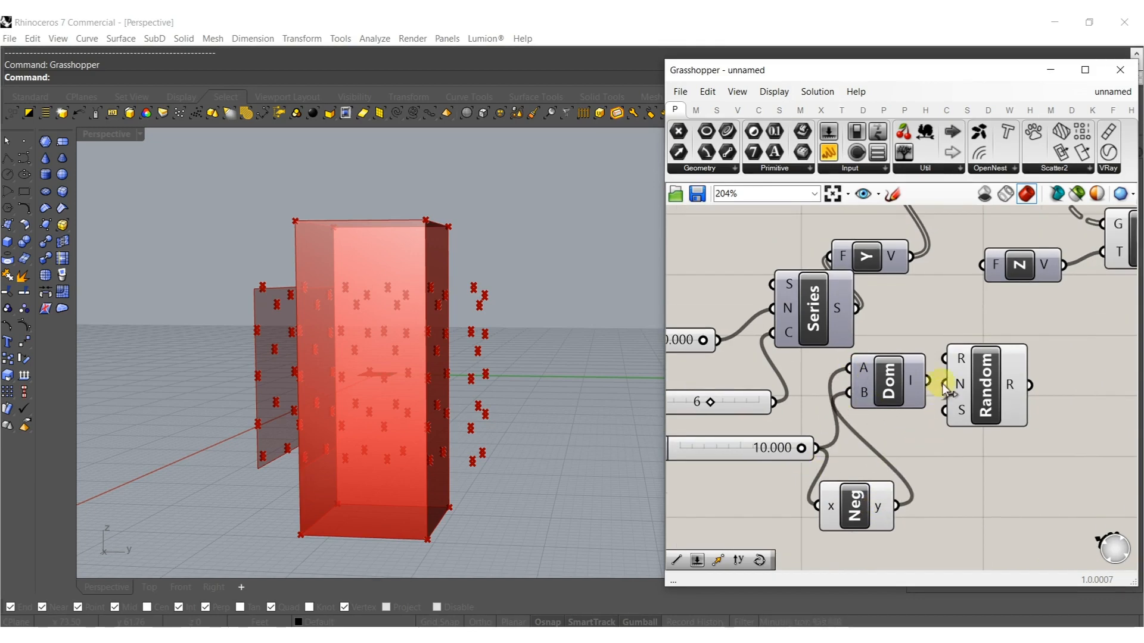
pyautogui.moveTo(945, 359); pyautogui.dragTo(928, 379)
pyautogui.moveTo(961, 394); pyautogui.dragTo(994, 450, button='right')
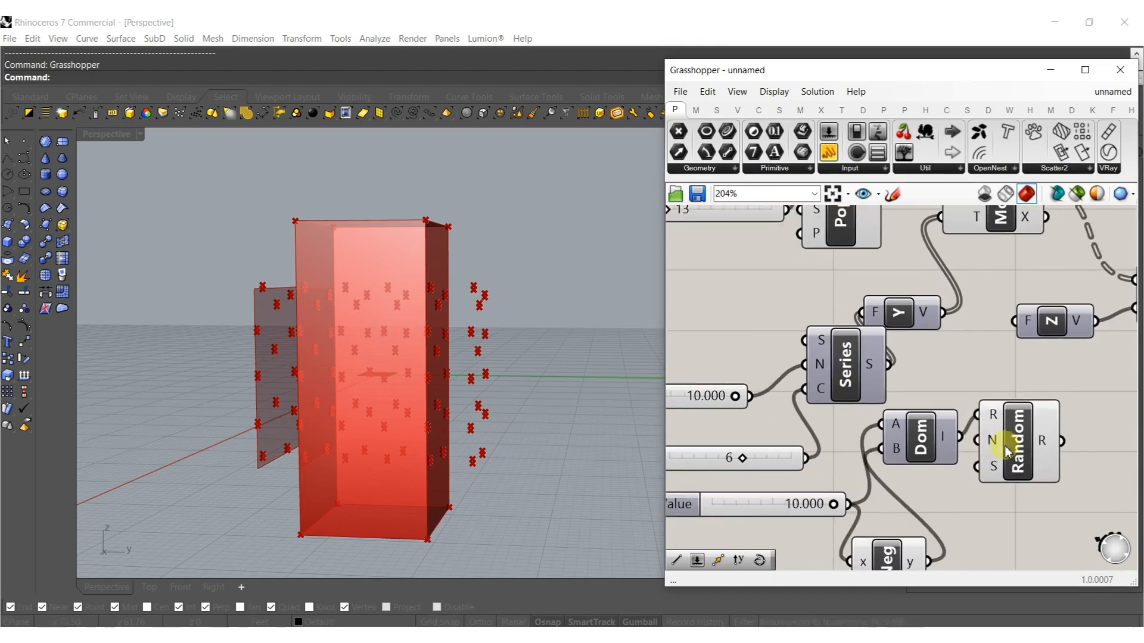
pyautogui.moveTo(1020, 436); pyautogui.dragTo(1058, 458)
# Add a curve Length component above the domain component.
pyautogui.doubleClick(972, 380)
pyautogui.write('l')
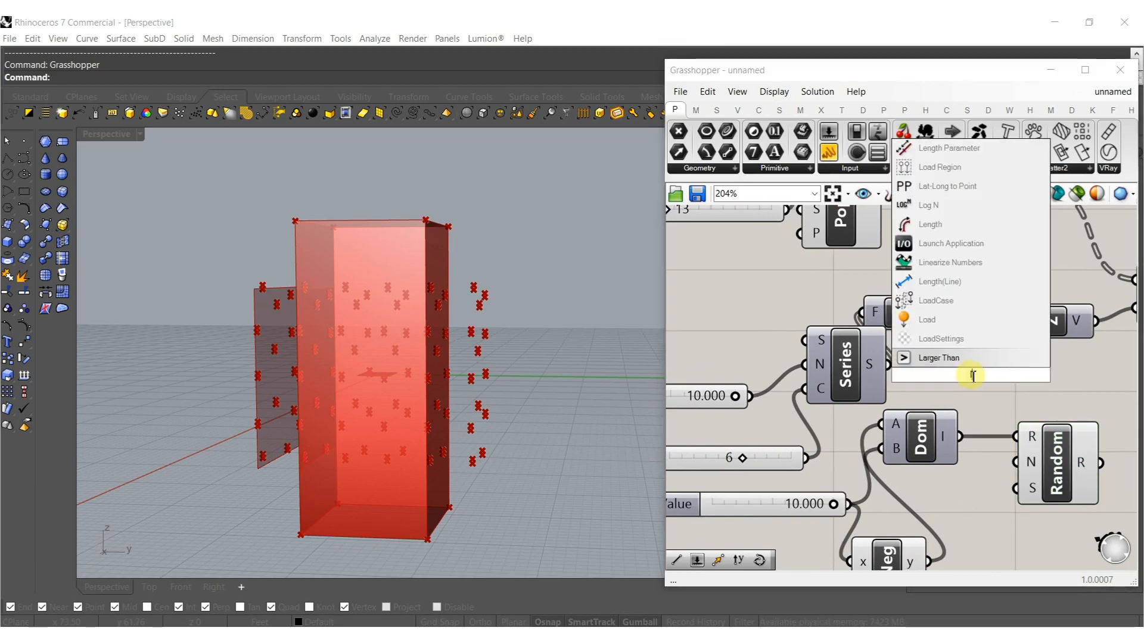
pyautogui.write('ength')
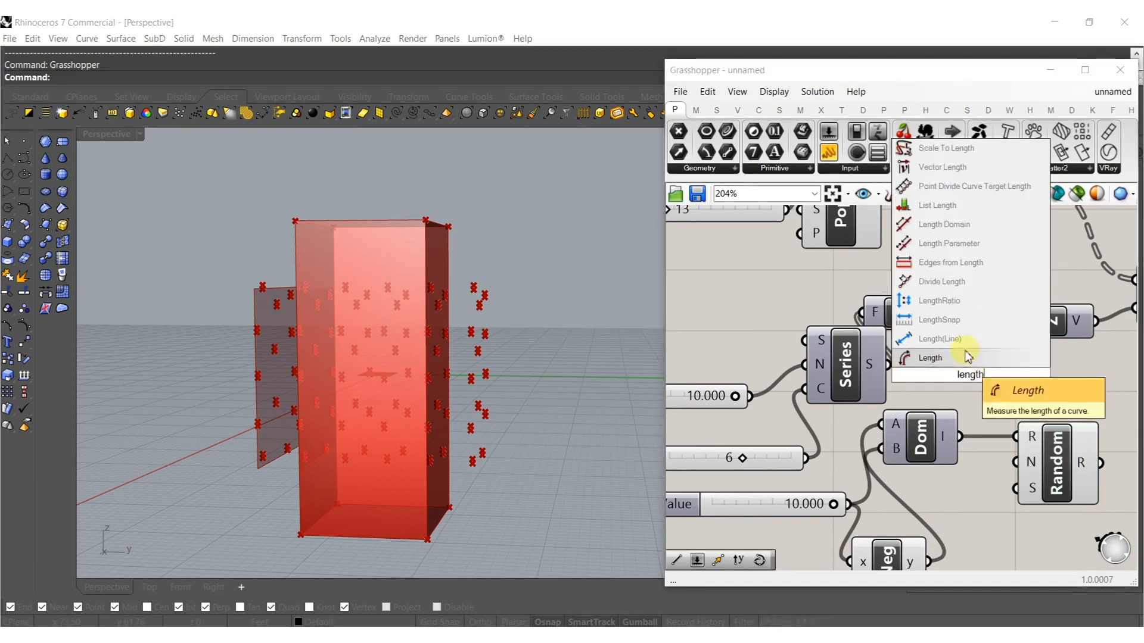
pyautogui.click(929, 357)
pyautogui.scroll(-1, 939, 369)
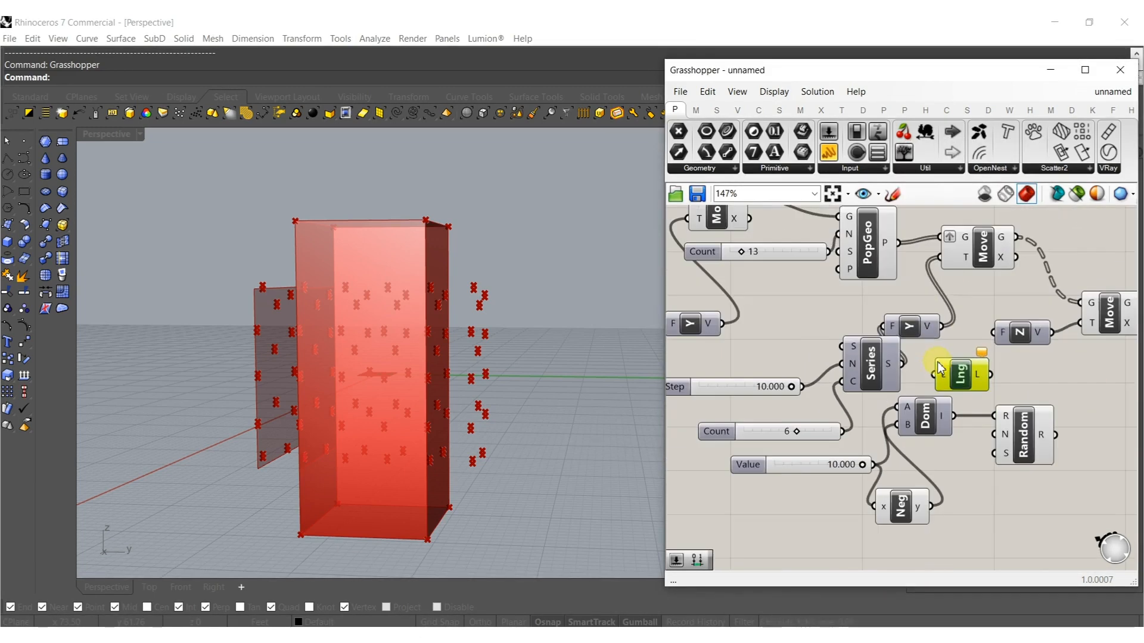
# Feed the second Move's points into Length, Length into the Random count, and the random numbers into the Unit Z factor.
pyautogui.moveTo(941, 379); pyautogui.dragTo(1018, 237)
pyautogui.moveTo(990, 374); pyautogui.dragTo(1003, 334)
pyautogui.scroll(4, 815, 462)
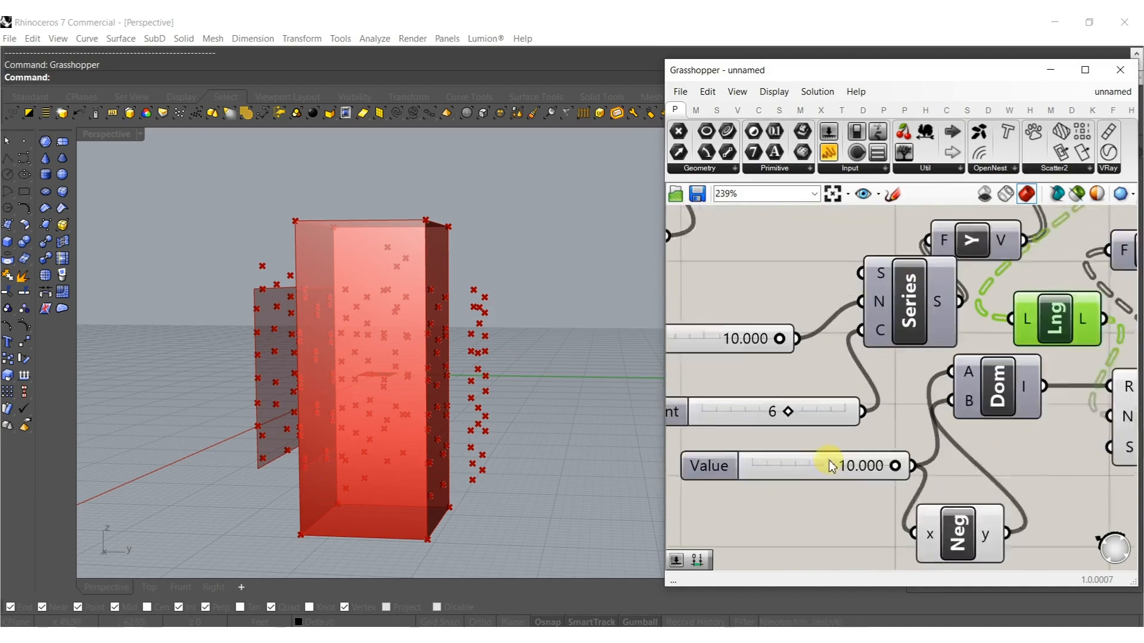
pyautogui.scroll(-3, 1003, 411)
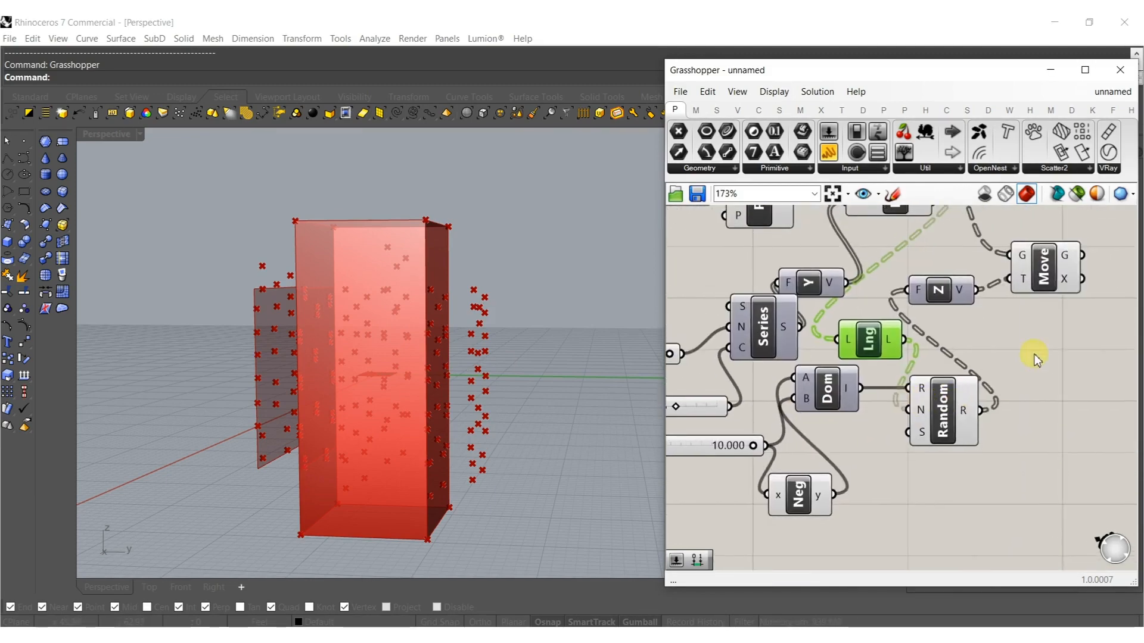
# Add an Interpolate curve component and connect the third Move's points to its vertices input.
pyautogui.doubleClick(1001, 355)
pyautogui.write('inter')
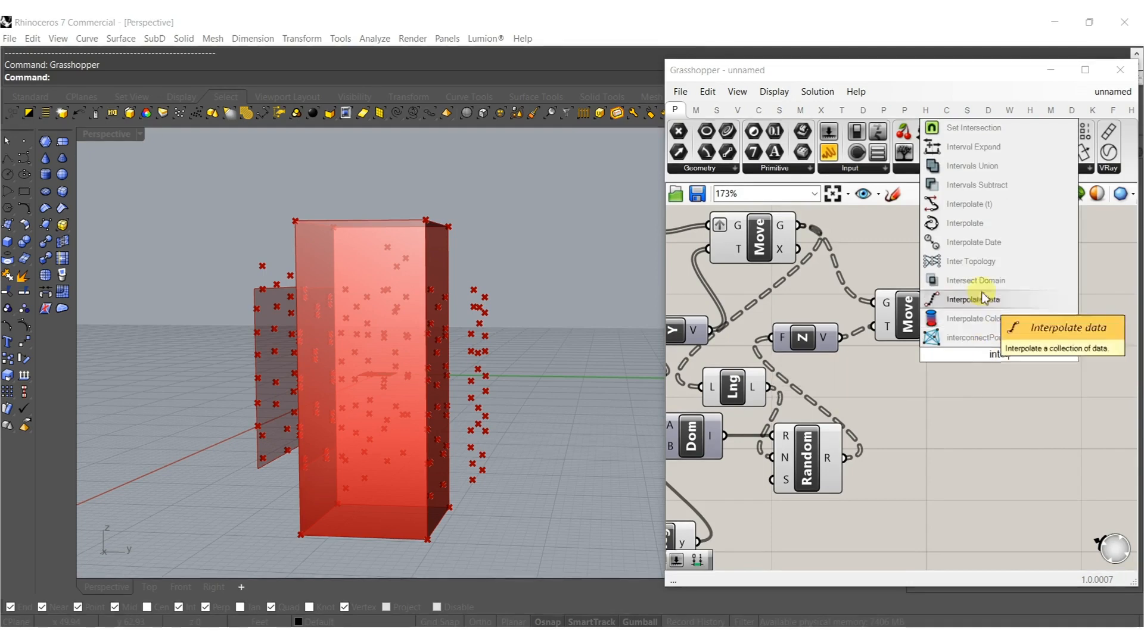
pyautogui.click(965, 223)
pyautogui.moveTo(962, 323); pyautogui.dragTo(951, 331)
pyautogui.click(1001, 333)
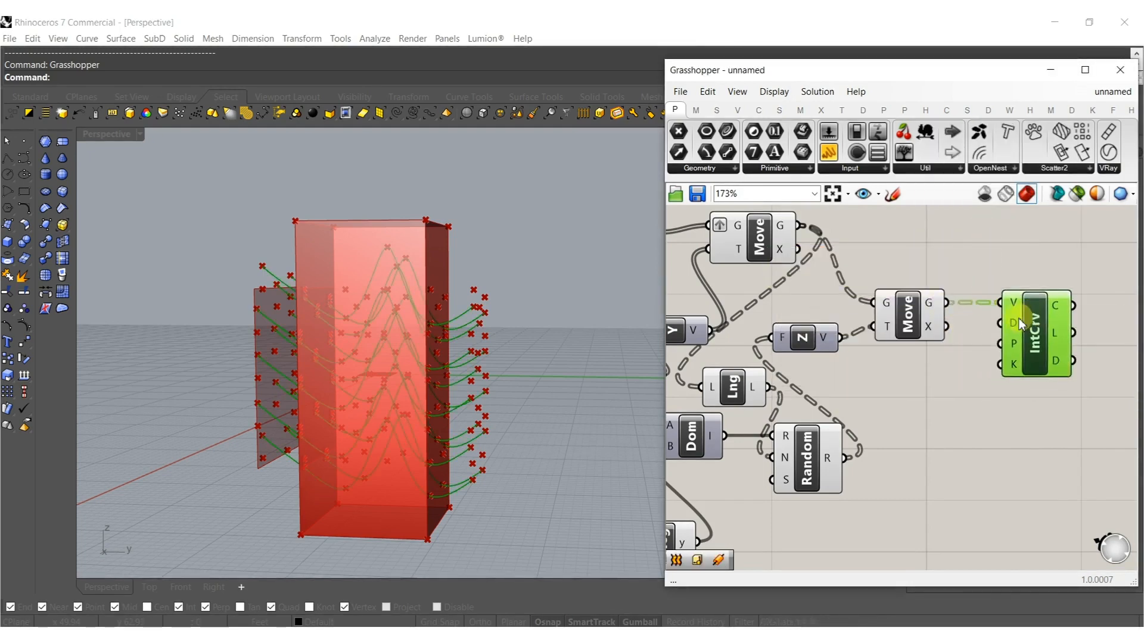
# Turn off the preview of all components between the Box and the interpolated curves.
pyautogui.scroll(-5, 926, 375)
pyautogui.moveTo(917, 479); pyautogui.dragTo(655, 242)
pyautogui.scroll(2, 812, 345)
pyautogui.keyDown('ctrl'); pyautogui.click(723, 336); pyautogui.keyUp('ctrl')
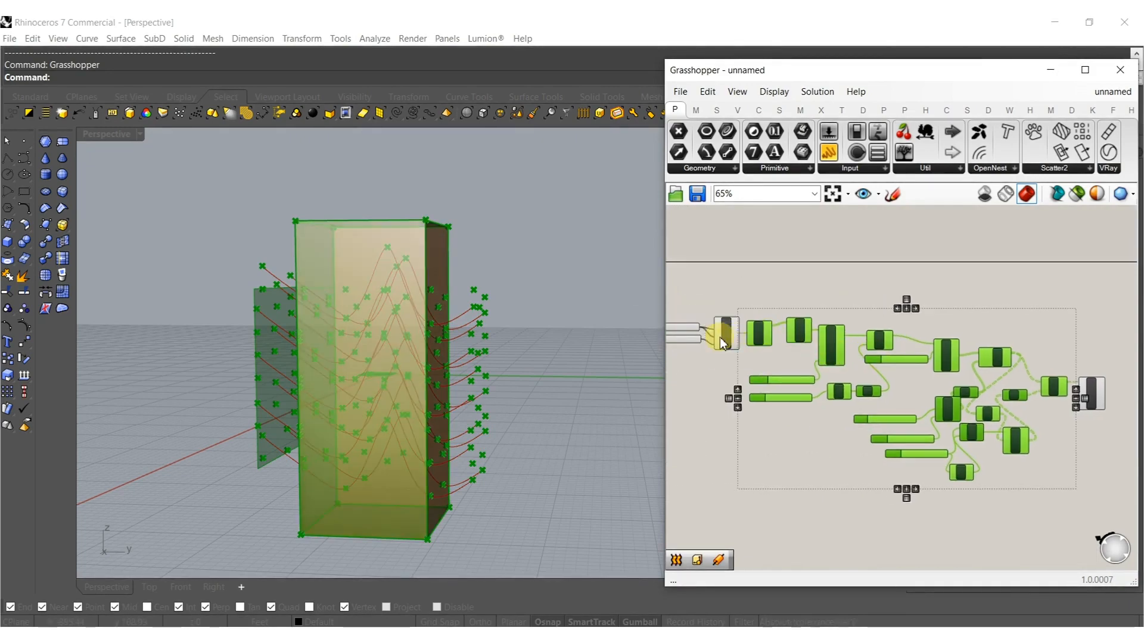
pyautogui.scroll(6, 723, 337)
pyautogui.middleClick(831, 325)
pyautogui.click(884, 284)
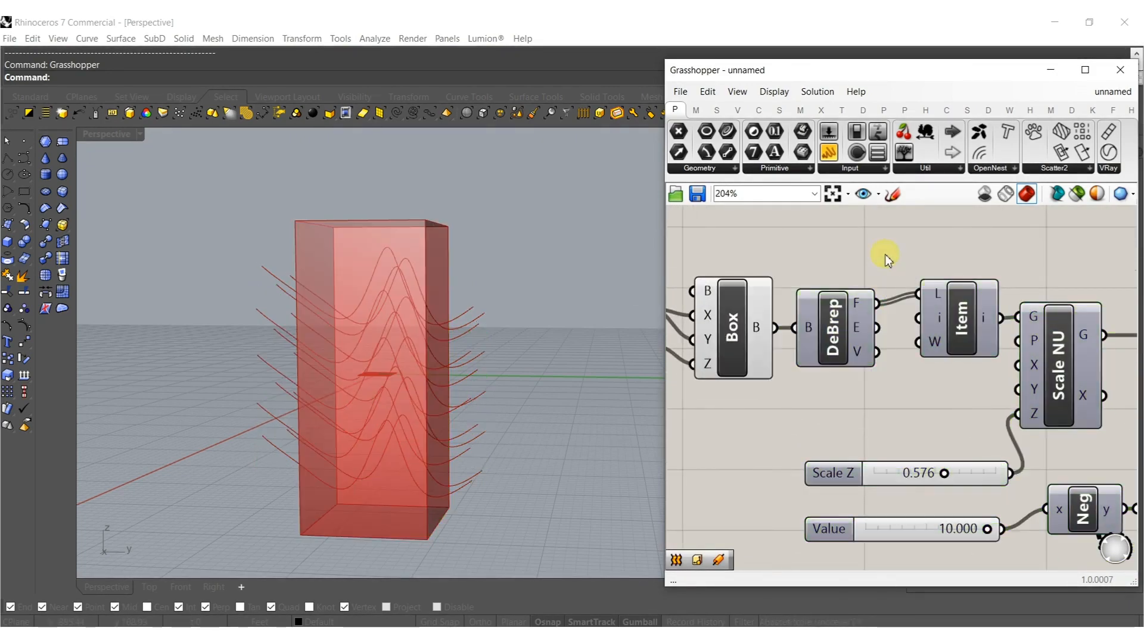
pyautogui.moveTo(406, 419); pyautogui.dragTo(429, 375, button='right')
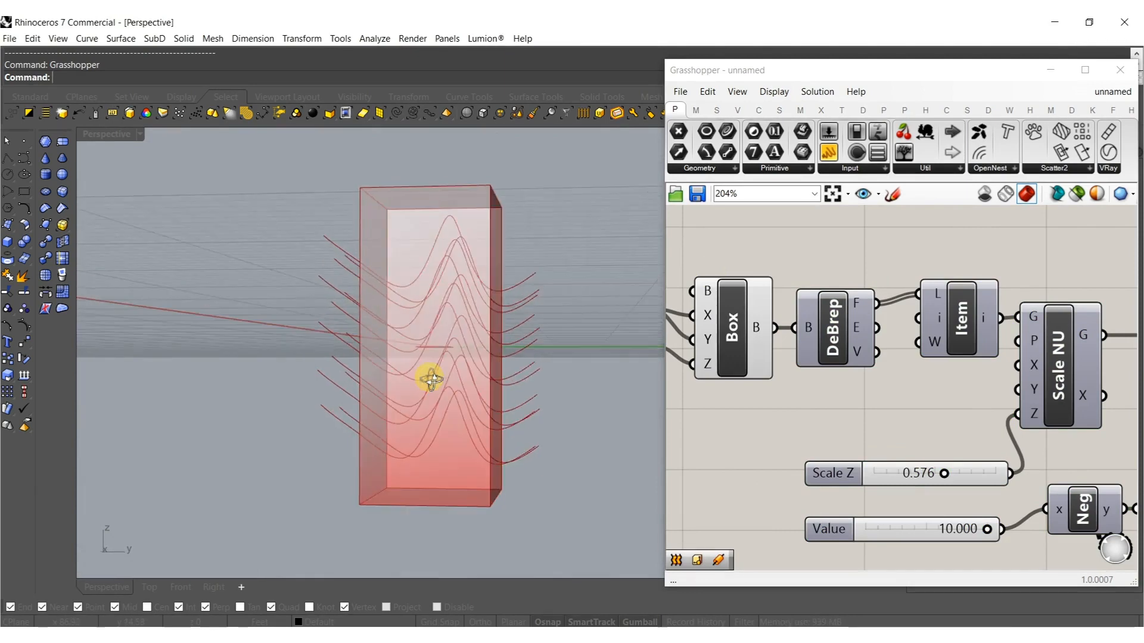
# Add a Rotate component after the Interpolate component and connect the curves to its geometry input.
pyautogui.scroll(-9, 845, 425)
pyautogui.moveTo(893, 422); pyautogui.dragTo(834, 421, button='right')
pyautogui.scroll(6, 909, 427)
pyautogui.moveTo(933, 436); pyautogui.dragTo(871, 430, button='right')
pyautogui.doubleClick(871, 430)
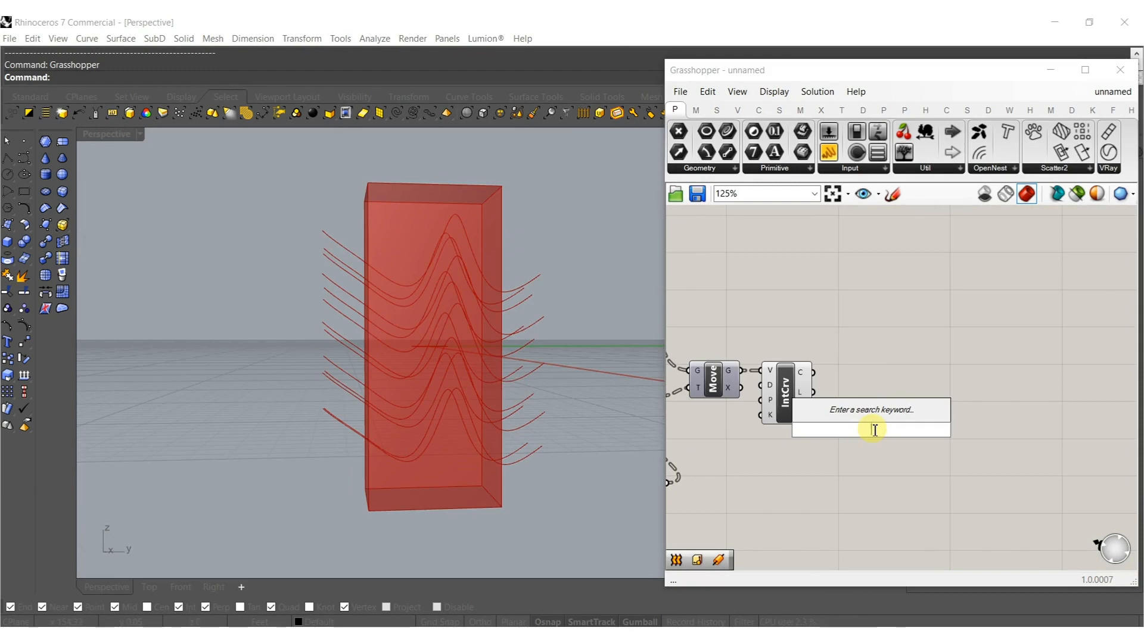
pyautogui.write('rot')
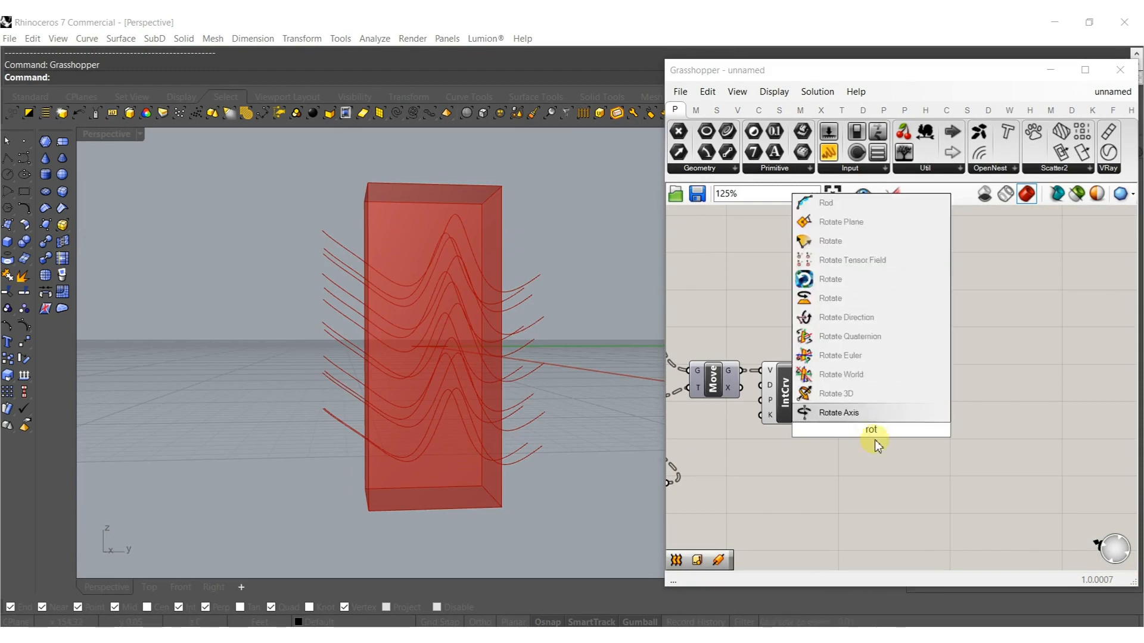
pyautogui.click(871, 300)
pyautogui.scroll(3, 844, 415)
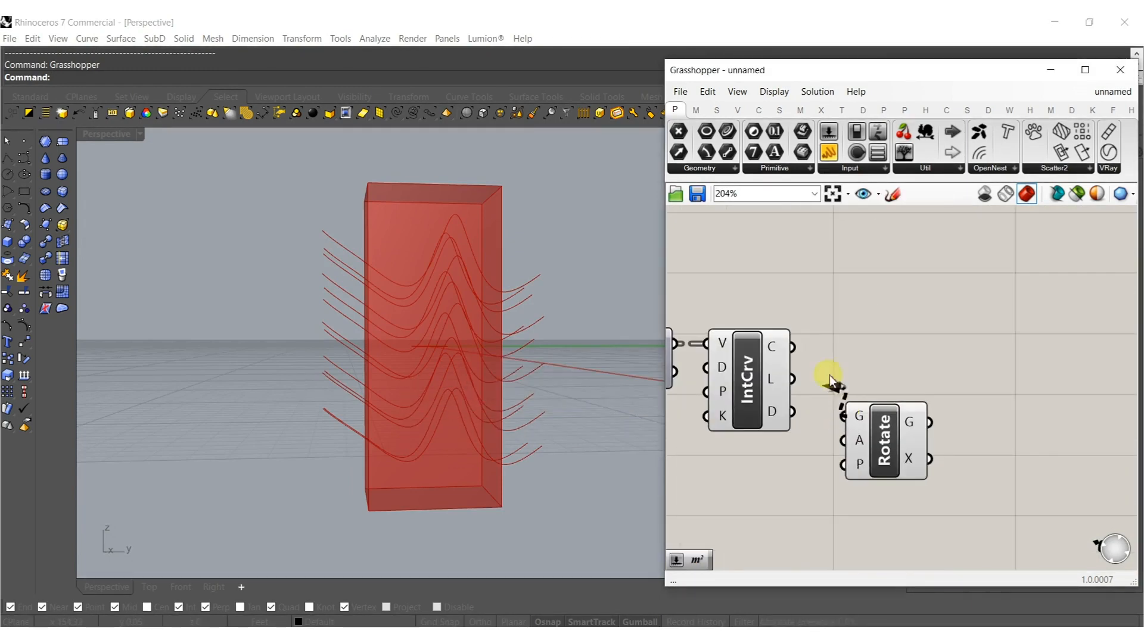
pyautogui.moveTo(801, 362); pyautogui.dragTo(801, 363)
pyautogui.moveTo(893, 439); pyautogui.dragTo(927, 387)
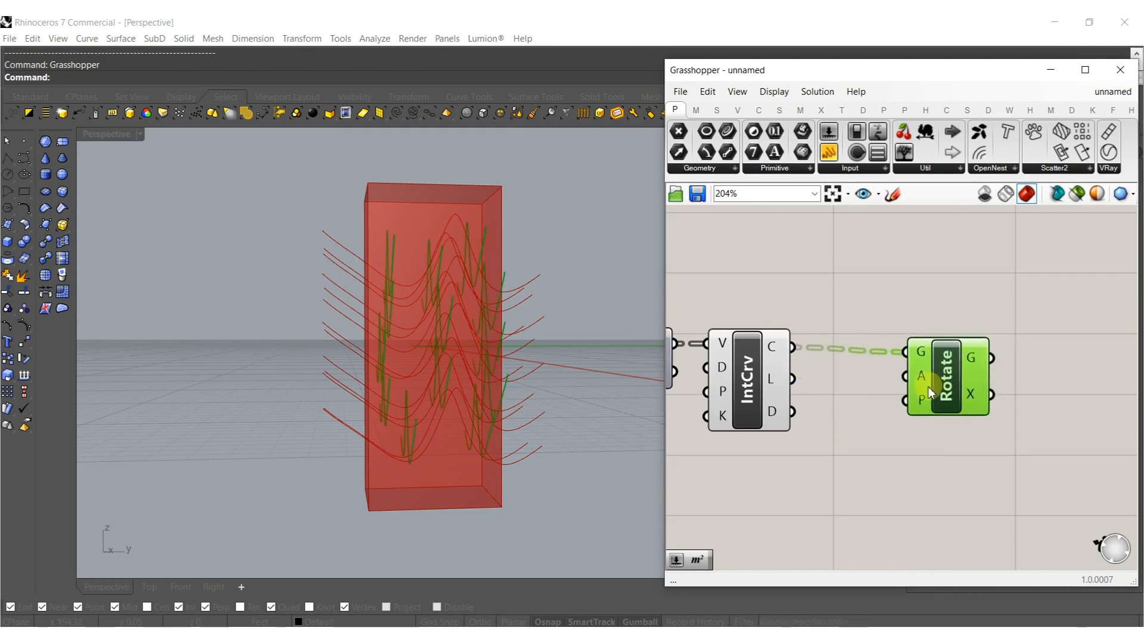
# Switch the Rotate angle input to degrees and add a Series component below it.
pyautogui.rightClick(920, 375)
pyautogui.click(947, 483)
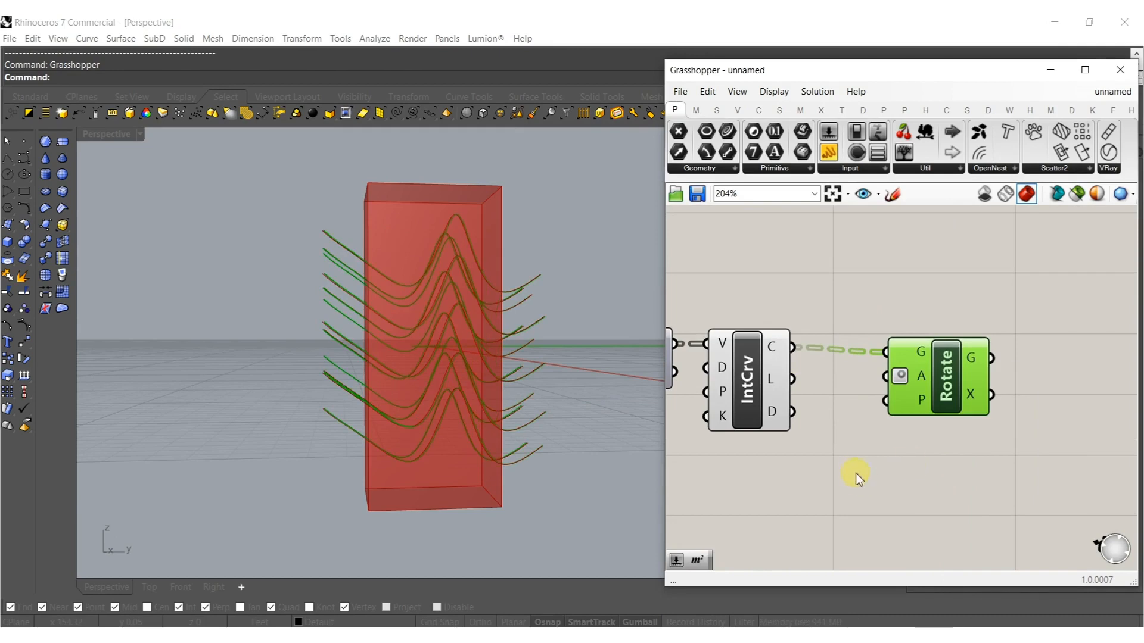
pyautogui.doubleClick(858, 478)
pyautogui.write('series')
pyautogui.click(835, 453)
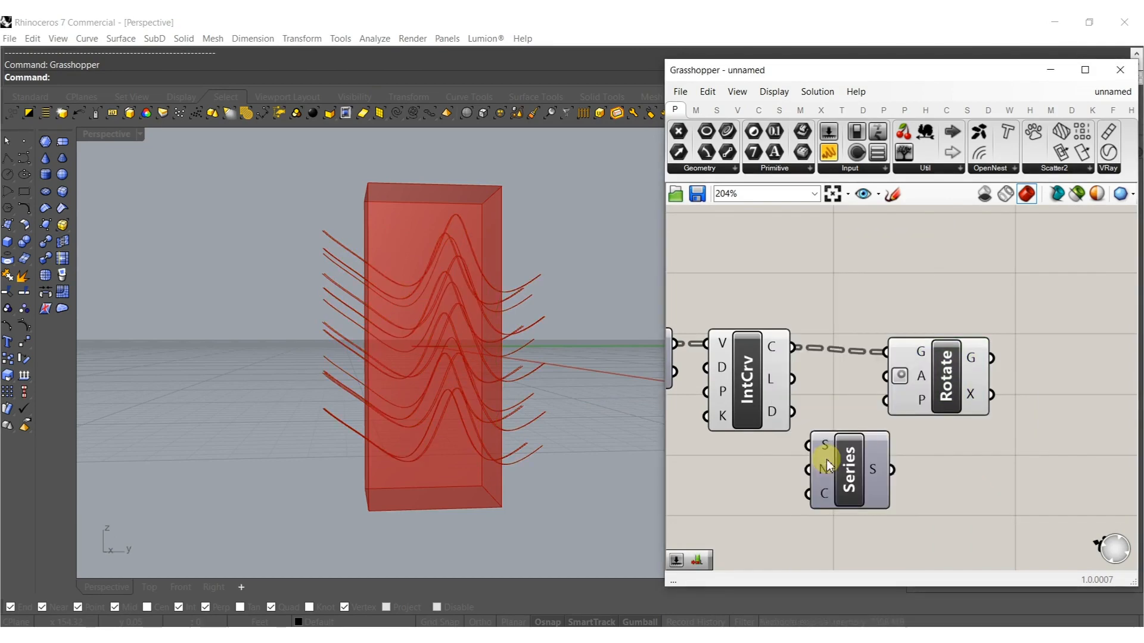
# Add a copy of List Length measuring the interpolated curves and connect it to the count input of the new Series.
pyautogui.click(815, 483)
pyautogui.scroll(-5, 763, 504)
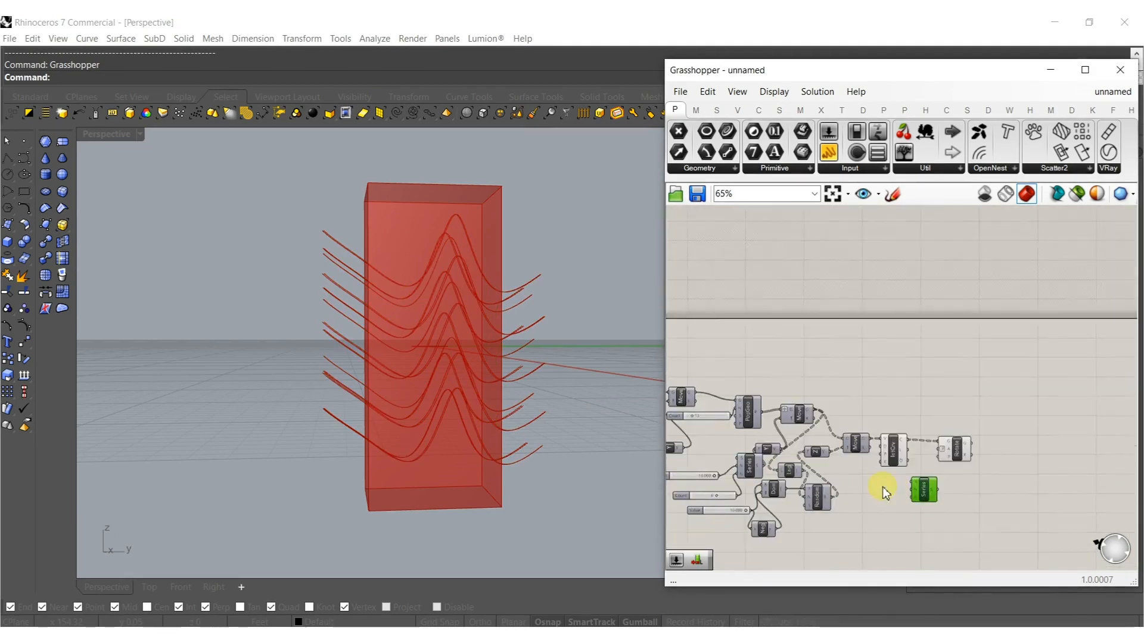
pyautogui.scroll(4, 881, 487)
pyautogui.click(752, 444)
pyautogui.keyDown('alt'); pyautogui.moveTo(989, 489); pyautogui.dragTo(1054, 365); pyautogui.keyUp('alt')
pyautogui.moveTo(1066, 512); pyautogui.dragTo(1014, 510, button='right')
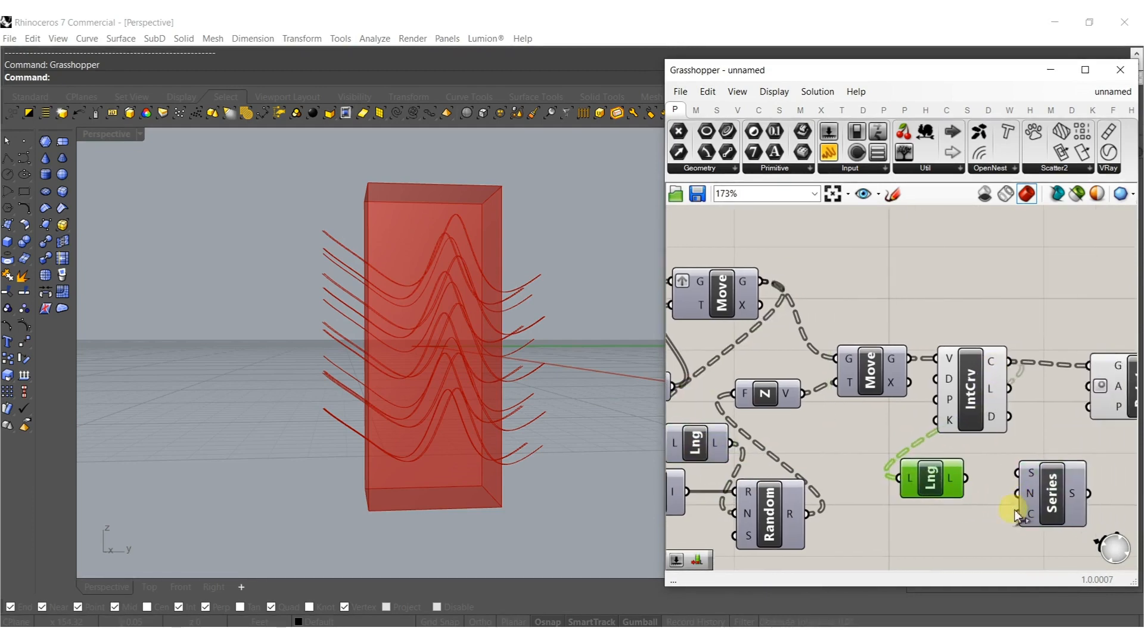
pyautogui.moveTo(1017, 493); pyautogui.dragTo(932, 538)
# Add a 25.000 slider for the Series step and connect the Series output to the Rotate angle input.
pyautogui.doubleClick(947, 495)
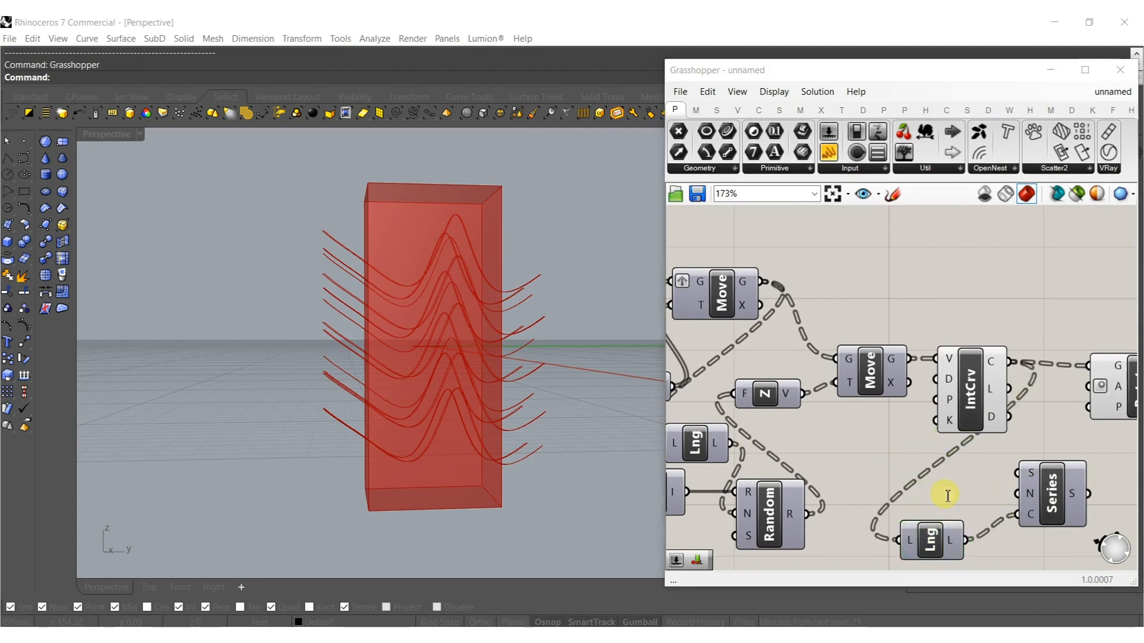
pyautogui.write('25.')
pyautogui.press('Return')
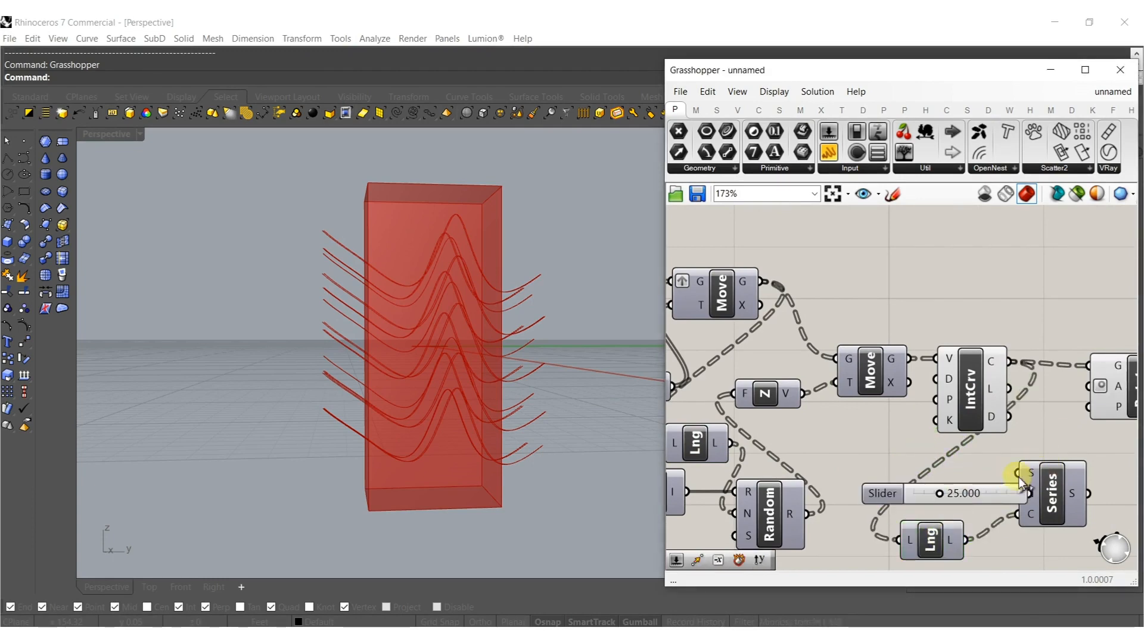
pyautogui.moveTo(997, 492); pyautogui.dragTo(968, 488)
pyautogui.moveTo(1035, 494); pyautogui.dragTo(981, 498, button='right')
pyautogui.moveTo(1030, 399); pyautogui.dragTo(1030, 398)
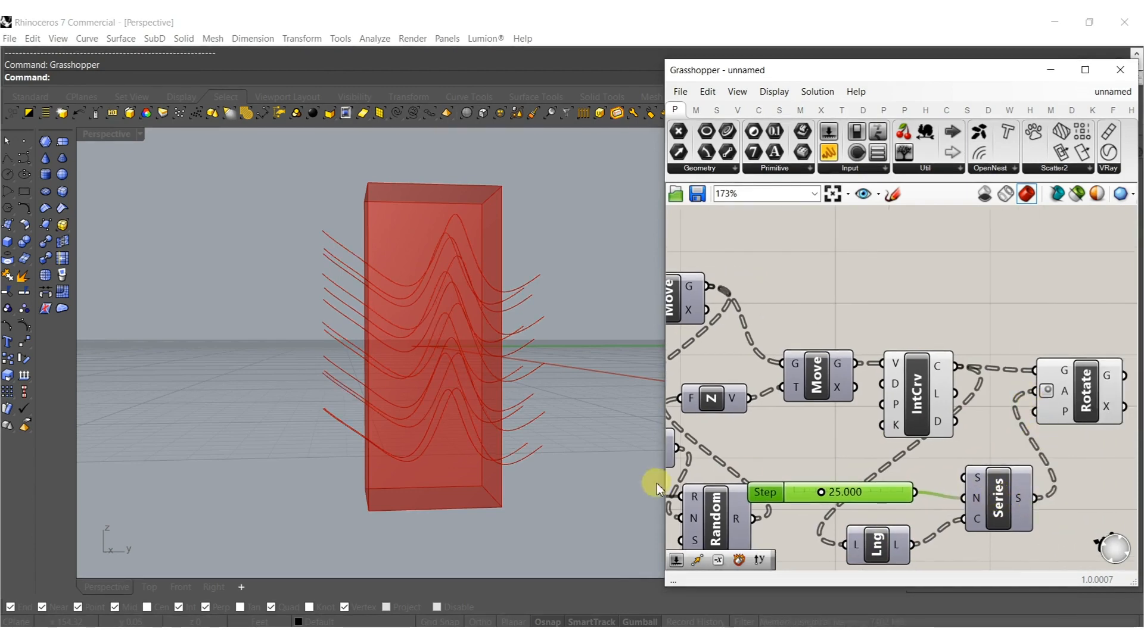
# Flatten the curve output of the Interpolate component.
pyautogui.moveTo(1041, 437); pyautogui.dragTo(984, 405, button='right')
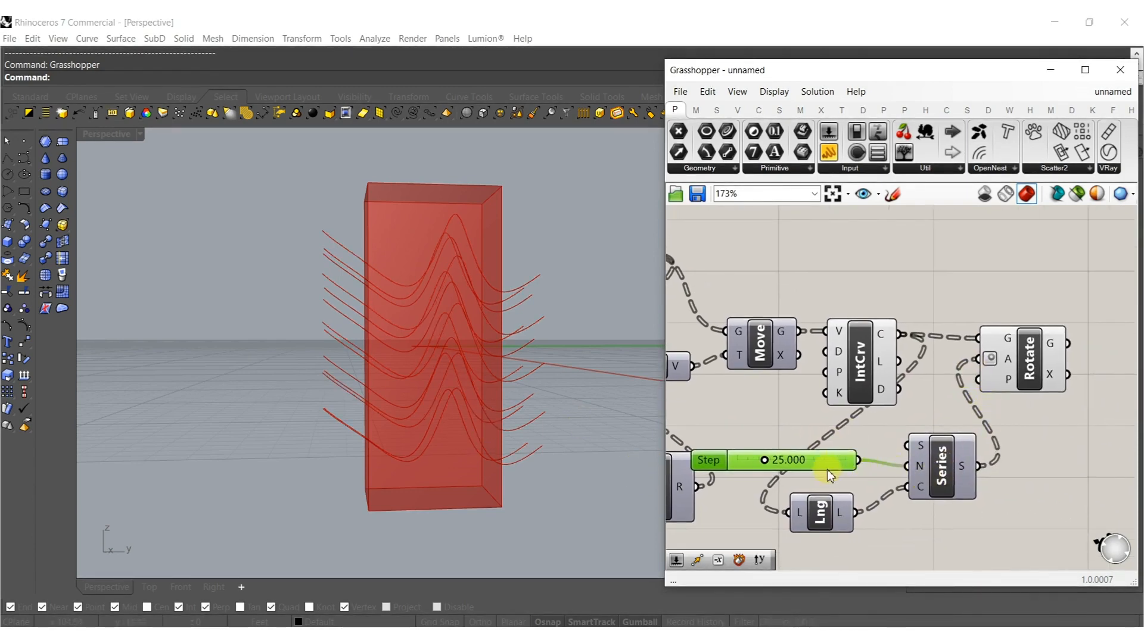
pyautogui.moveTo(974, 352); pyautogui.dragTo(927, 359, button='right')
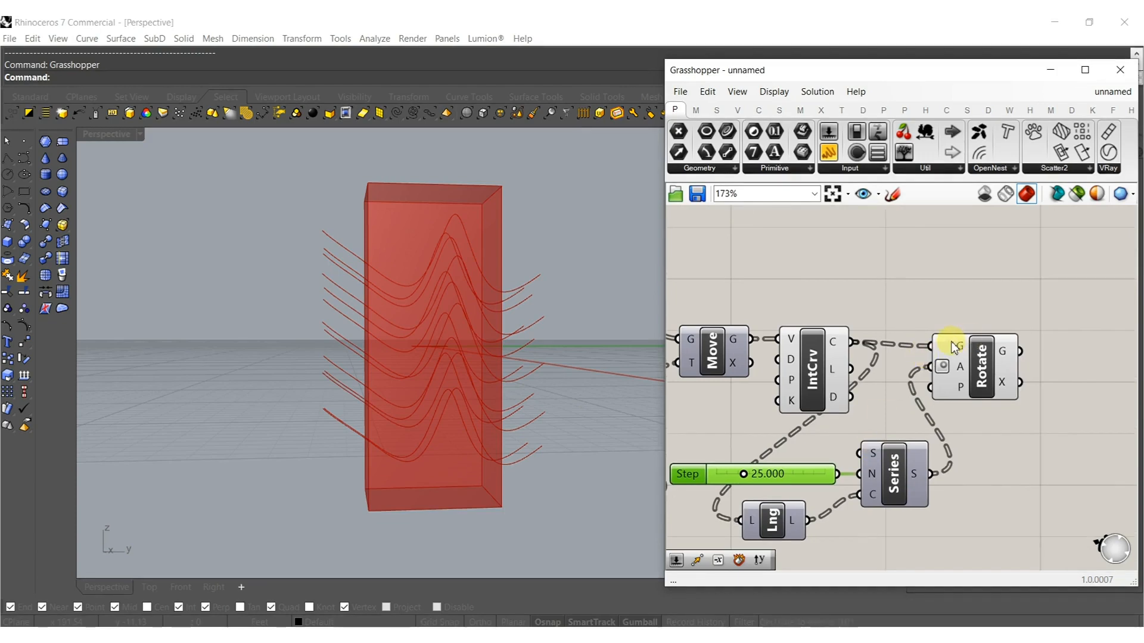
pyautogui.rightClick(836, 345)
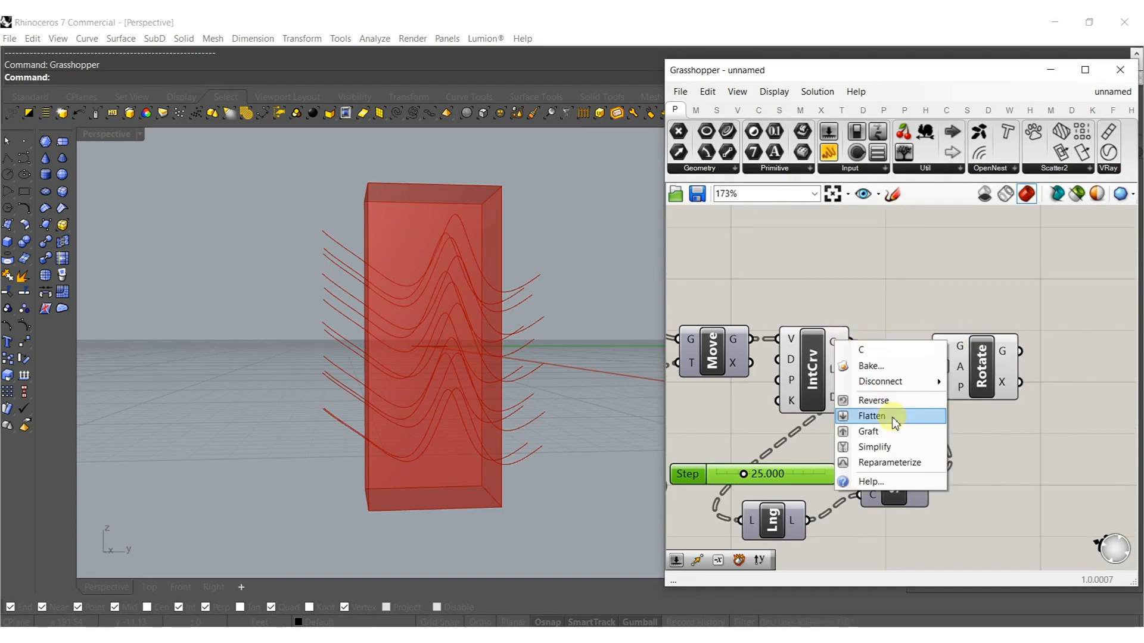
pyautogui.click(889, 412)
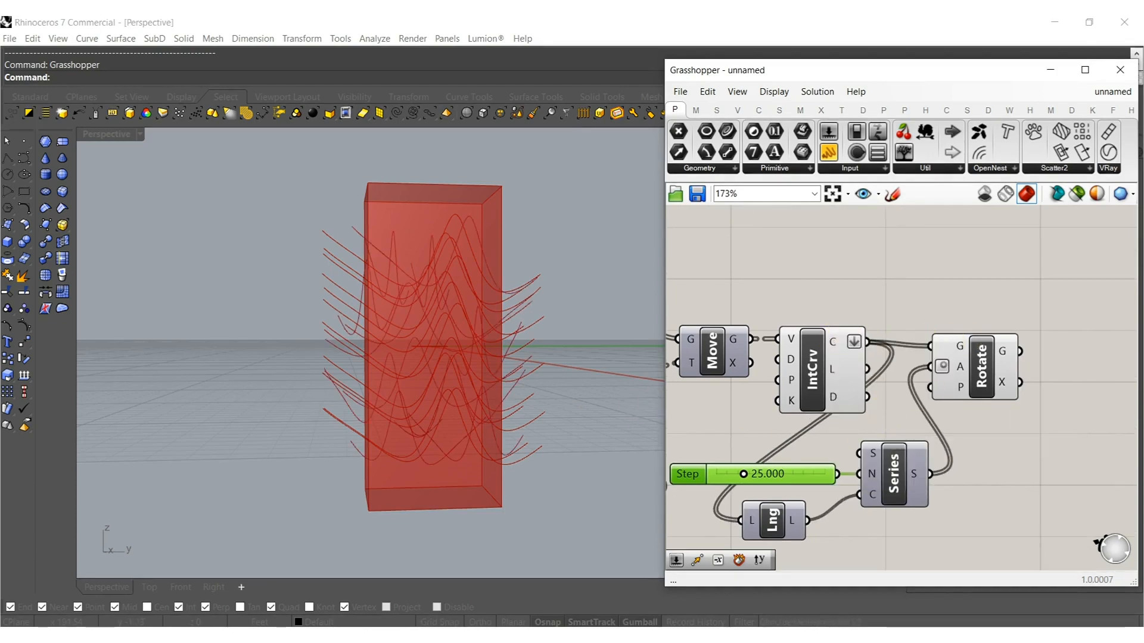
# Turn off the preview of the Interpolate component and inspect the rotated curves in the viewport.
pyautogui.click(815, 355)
pyautogui.middleClick(816, 352)
pyautogui.click(857, 317)
pyautogui.keyDown('shift'); pyautogui.moveTo(384, 378); pyautogui.dragTo(449, 395, button='right'); pyautogui.keyUp('shift')
pyautogui.moveTo(1042, 456); pyautogui.dragTo(889, 429, button='right')
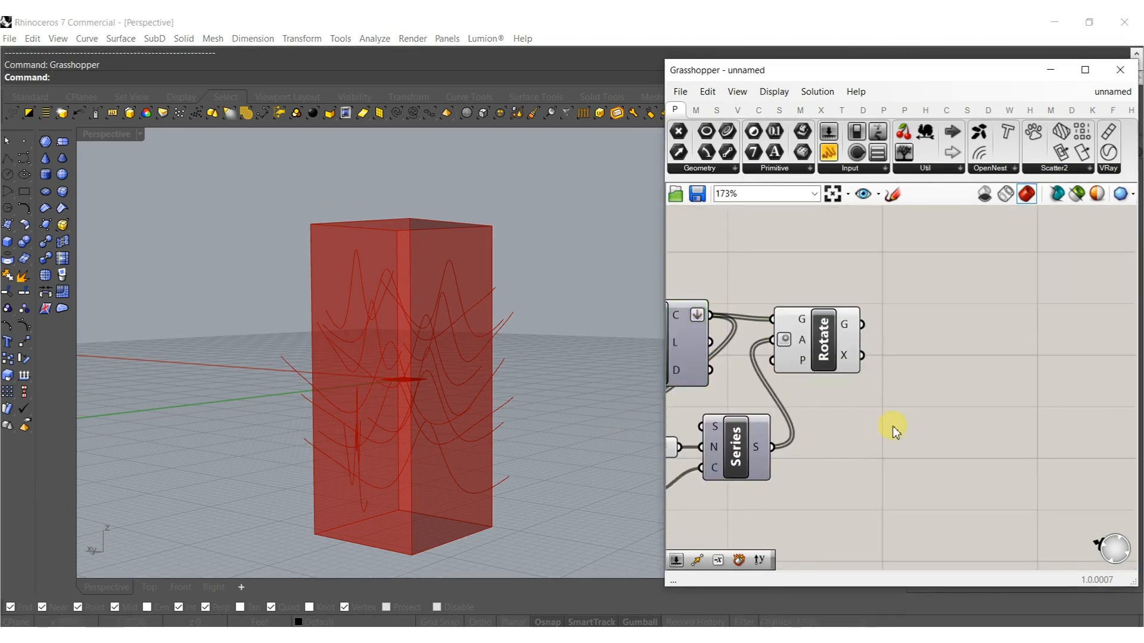
# Move Rotate away from Interpolate and place its Series, step slider and List Length lower down to make room between them.
pyautogui.click(738, 426)
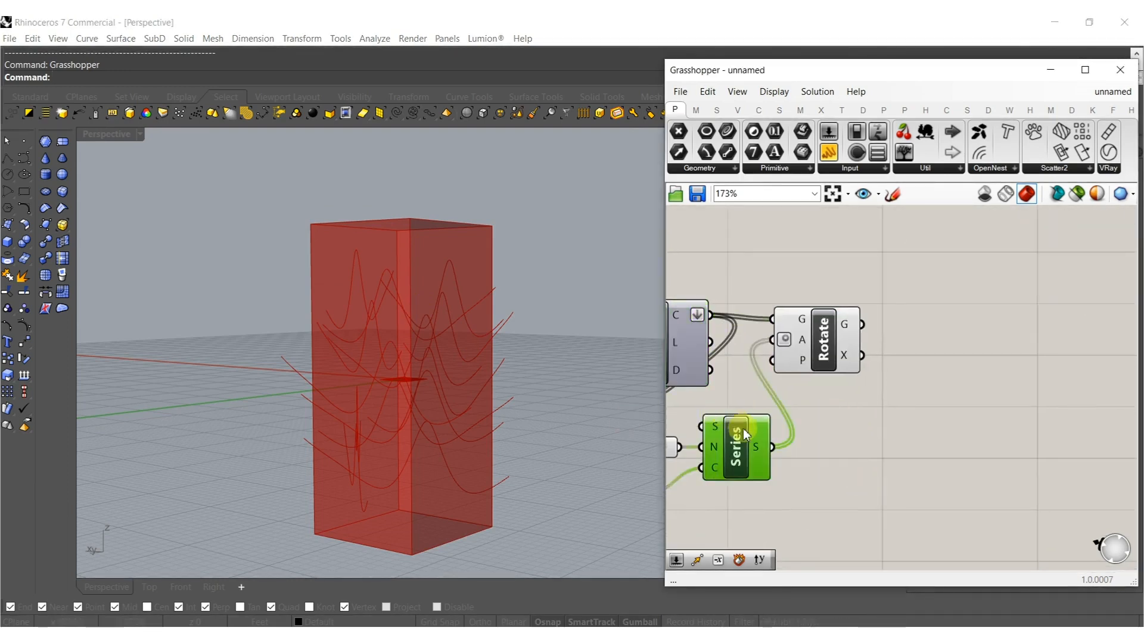
pyautogui.moveTo(744, 514); pyautogui.dragTo(916, 444, button='right')
pyautogui.moveTo(915, 454); pyautogui.dragTo(764, 379)
pyautogui.moveTo(1027, 313); pyautogui.dragTo(957, 336, button='right')
pyautogui.keyDown('shift'); pyautogui.click(950, 309); pyautogui.keyUp('shift')
pyautogui.scroll(-5, 950, 310)
pyautogui.moveTo(911, 298); pyautogui.dragTo(733, 380)
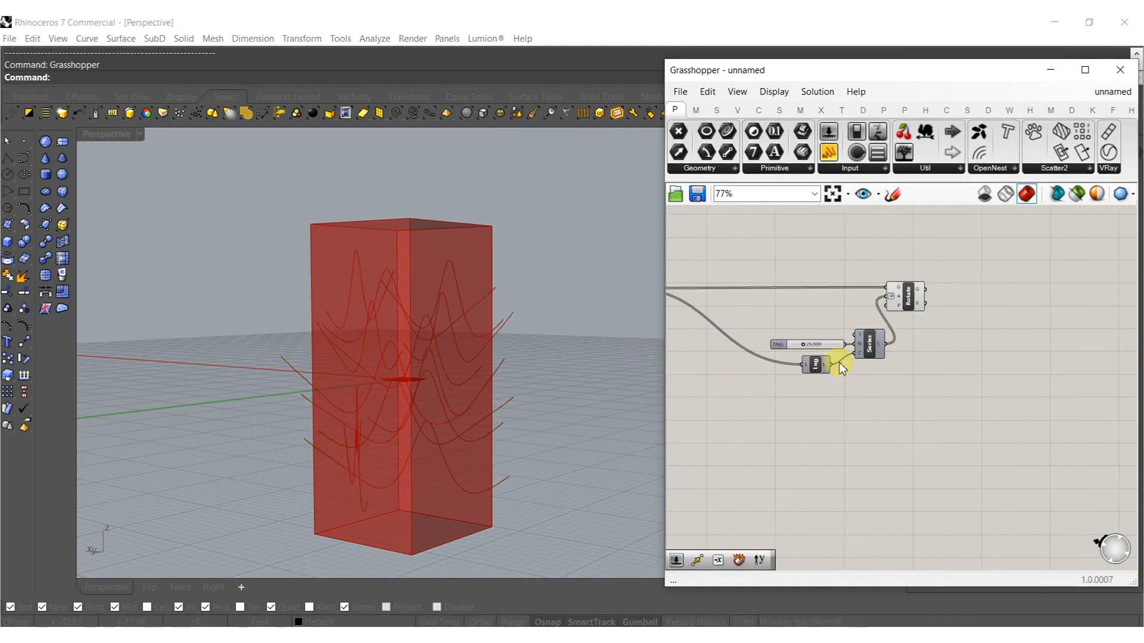
pyautogui.moveTo(875, 426); pyautogui.dragTo(768, 329)
pyautogui.moveTo(869, 345); pyautogui.dragTo(852, 329)
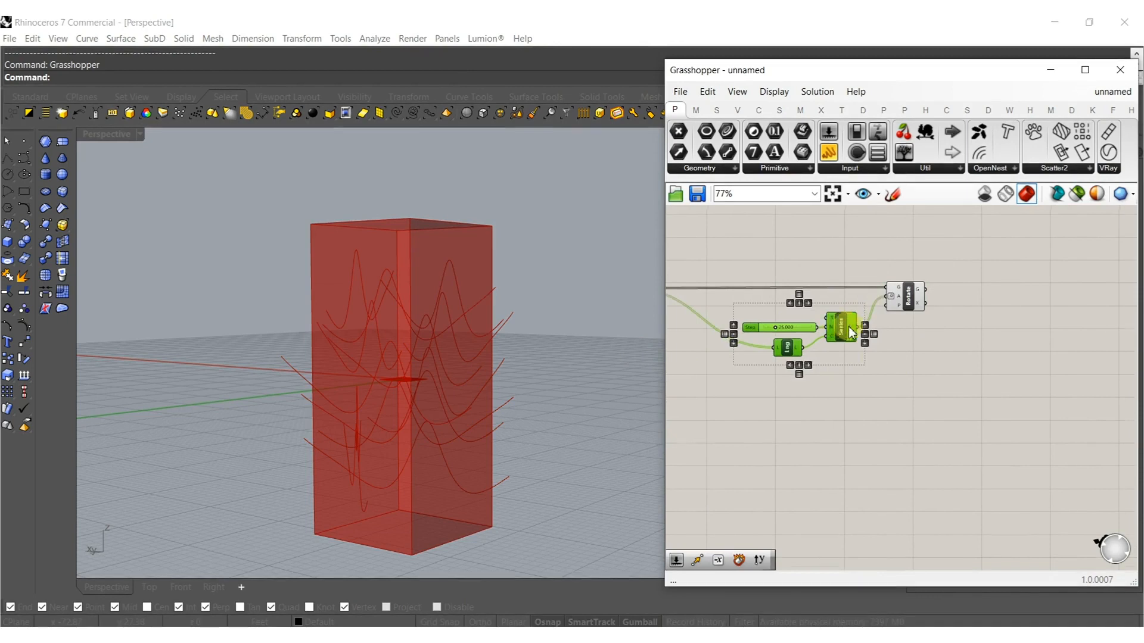
pyautogui.moveTo(851, 327); pyautogui.dragTo(1004, 362, button='right')
pyautogui.moveTo(1004, 362); pyautogui.dragTo(909, 466)
pyautogui.click(902, 366)
# Add an Evaluate Curve component between the Interpolate and Rotate components.
pyautogui.doubleClick(857, 357)
pyautogui.write('eval')
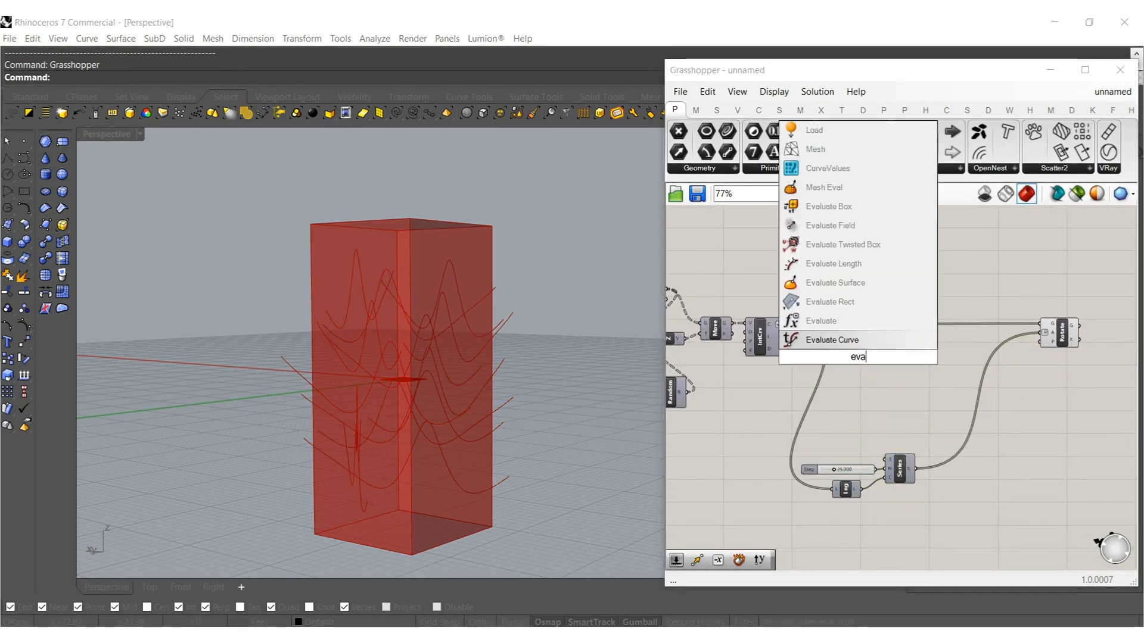
pyautogui.click(846, 340)
pyautogui.scroll(4, 831, 381)
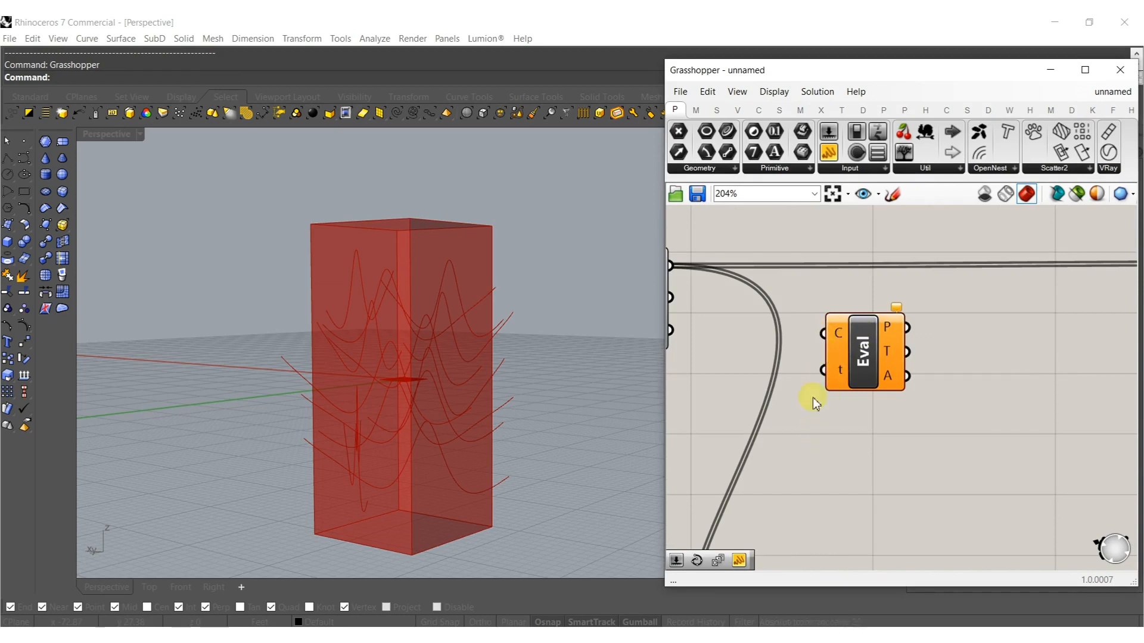
# Add a 1.000 slider to the Evaluate Curve parameter input and connect the interpolated curves to its curve input.
pyautogui.doubleClick(797, 422)
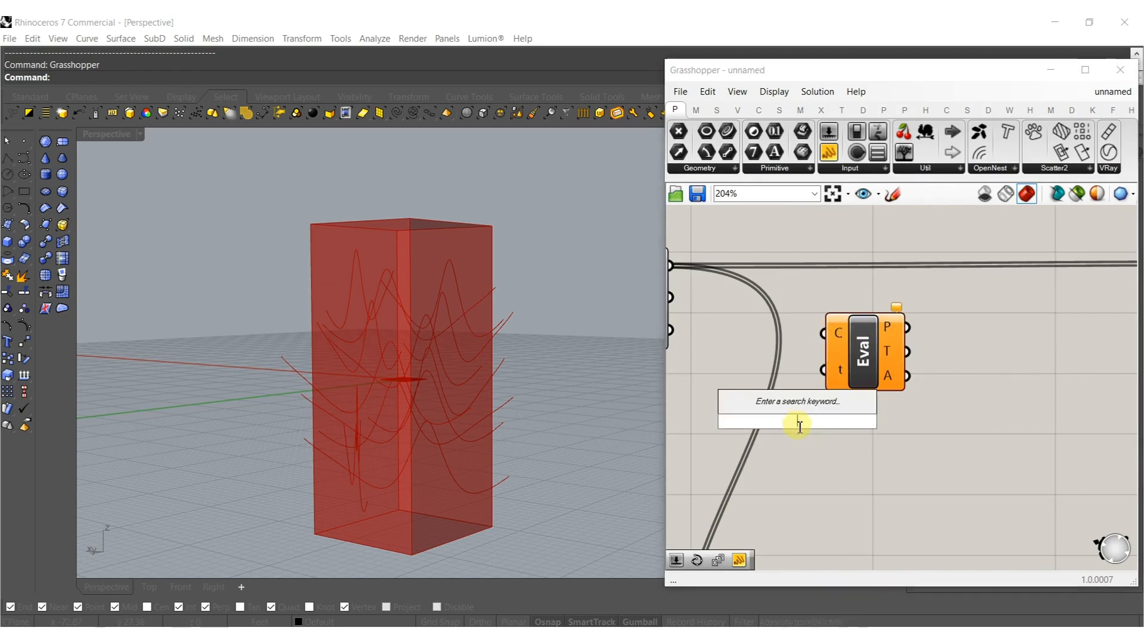
pyautogui.write('1')
pyautogui.press('Return')
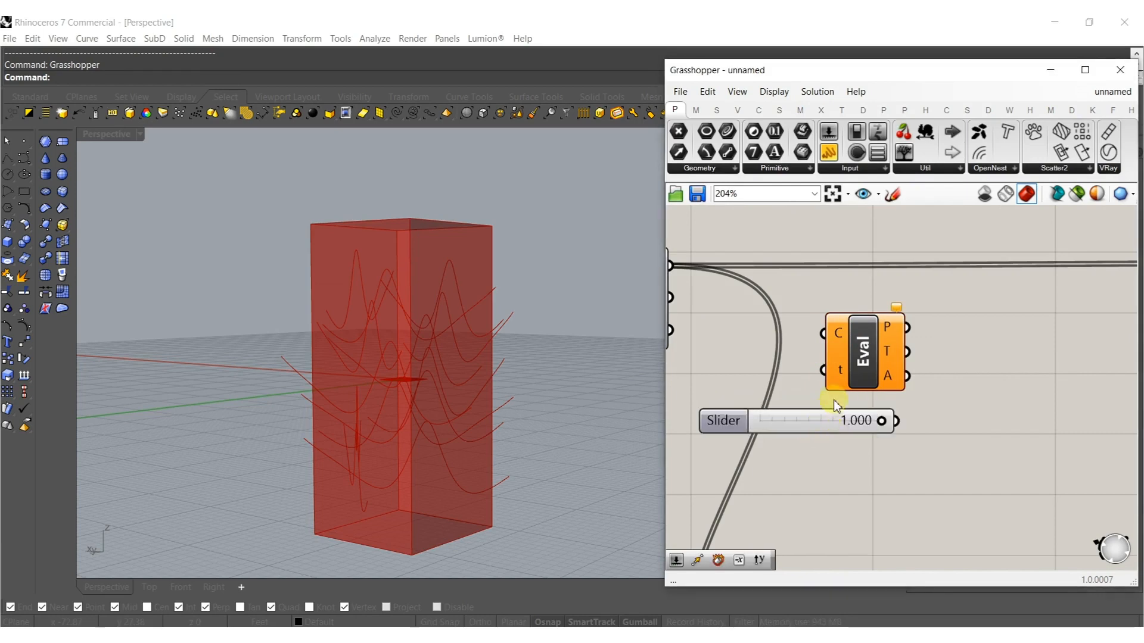
pyautogui.moveTo(834, 371); pyautogui.dragTo(895, 421)
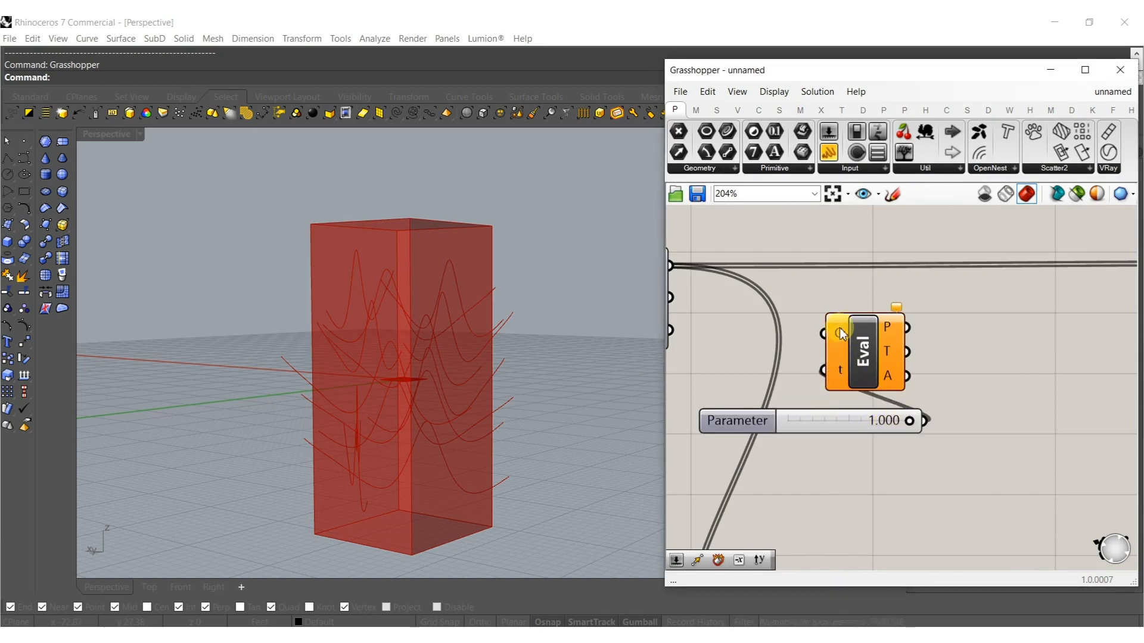
pyautogui.moveTo(723, 268); pyautogui.dragTo(726, 263)
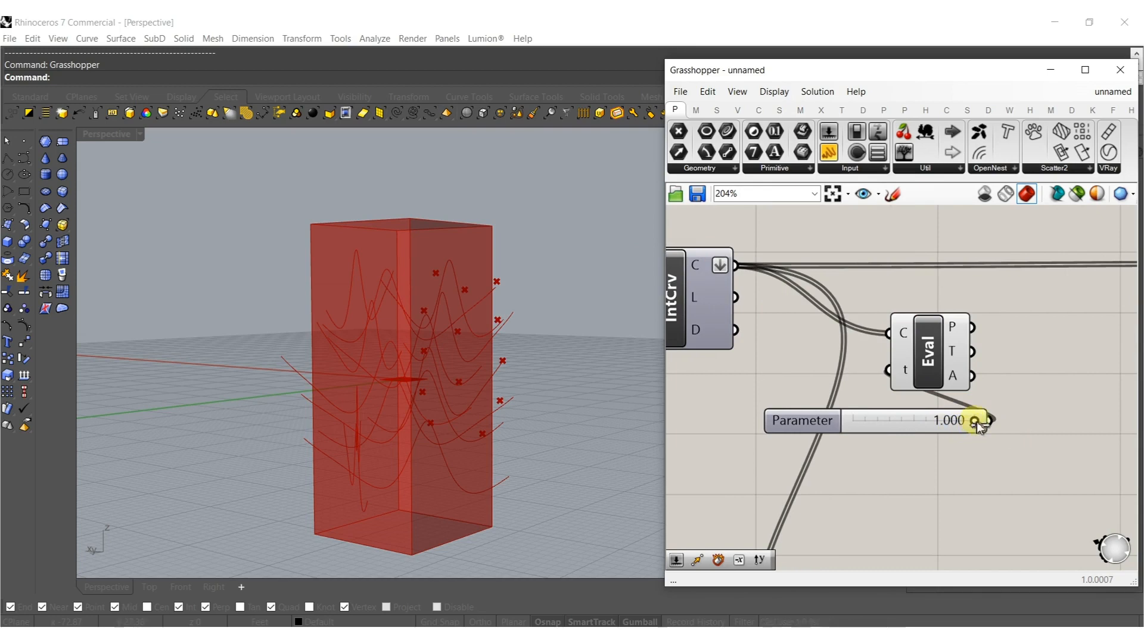
pyautogui.moveTo(865, 422); pyautogui.dragTo(1039, 412)
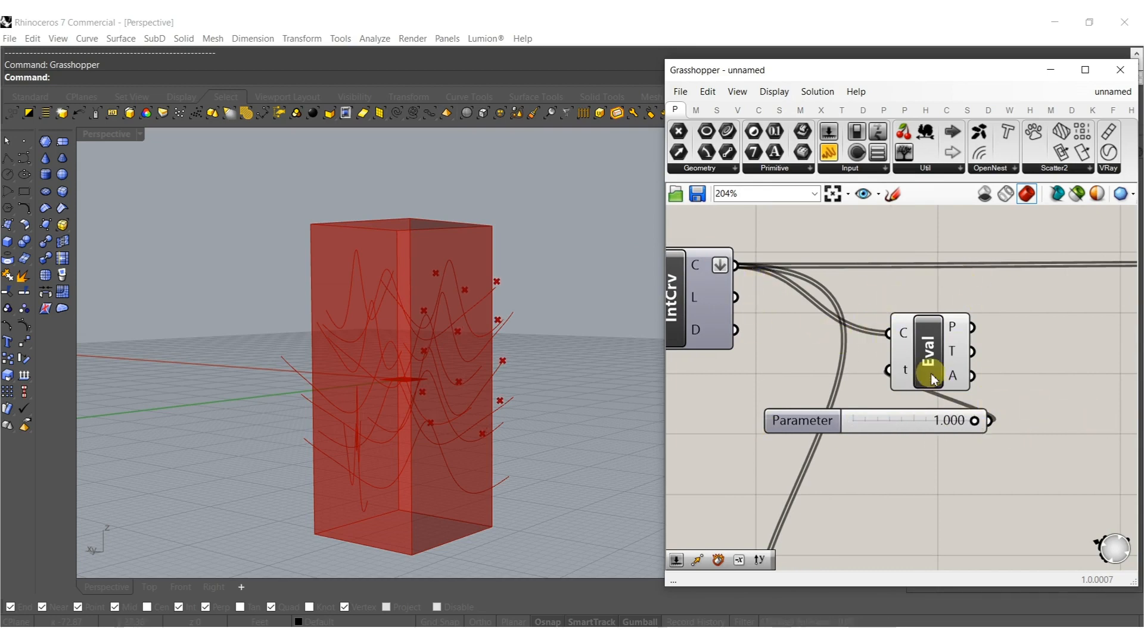
# Add a 0.5 slider and connect it to the Evaluate Curve parameter input in place of the 1.000 slider.
pyautogui.doubleClick(875, 401)
pyautogui.write('.5')
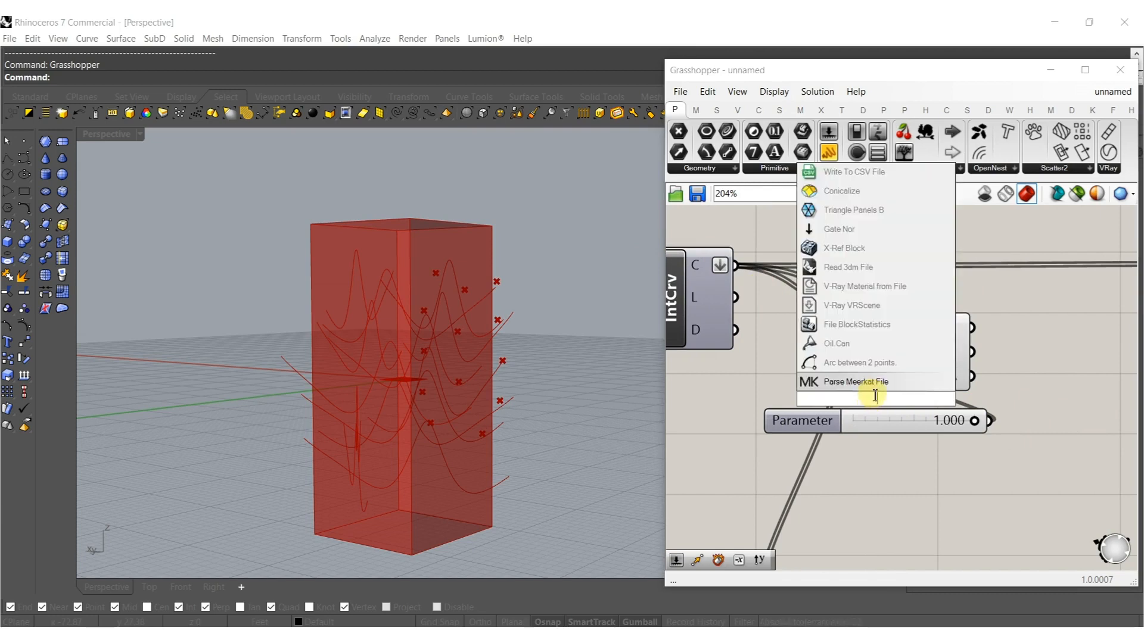
pyautogui.press('Return')
pyautogui.moveTo(918, 404); pyautogui.dragTo(811, 397)
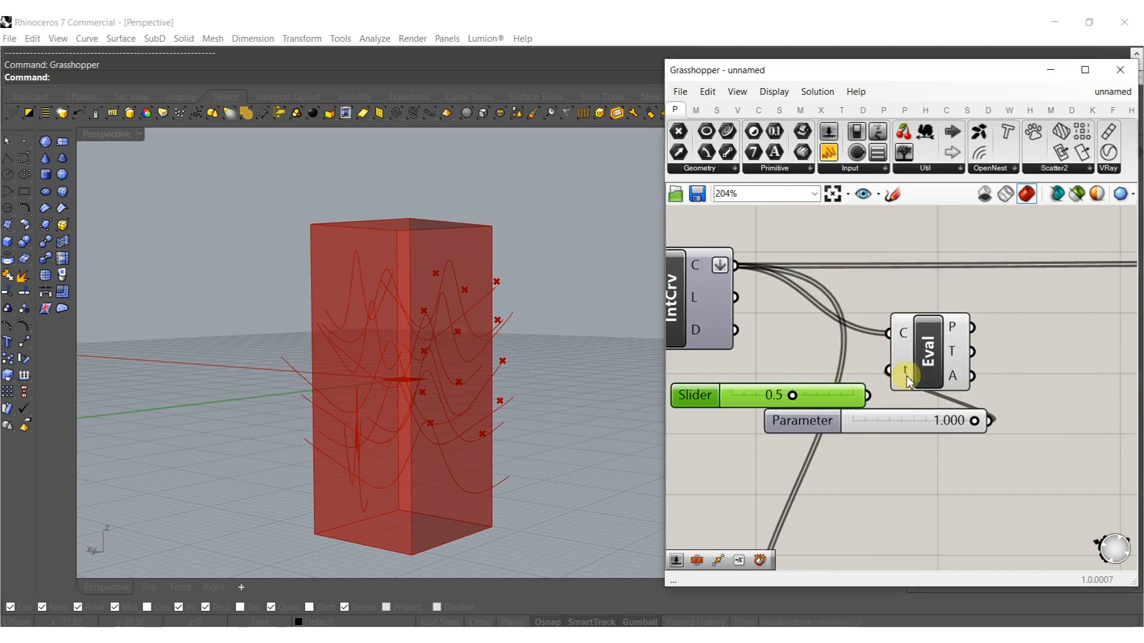
pyautogui.moveTo(890, 371); pyautogui.dragTo(864, 395)
pyautogui.click(921, 354)
pyautogui.moveTo(883, 342); pyautogui.dragTo(905, 338)
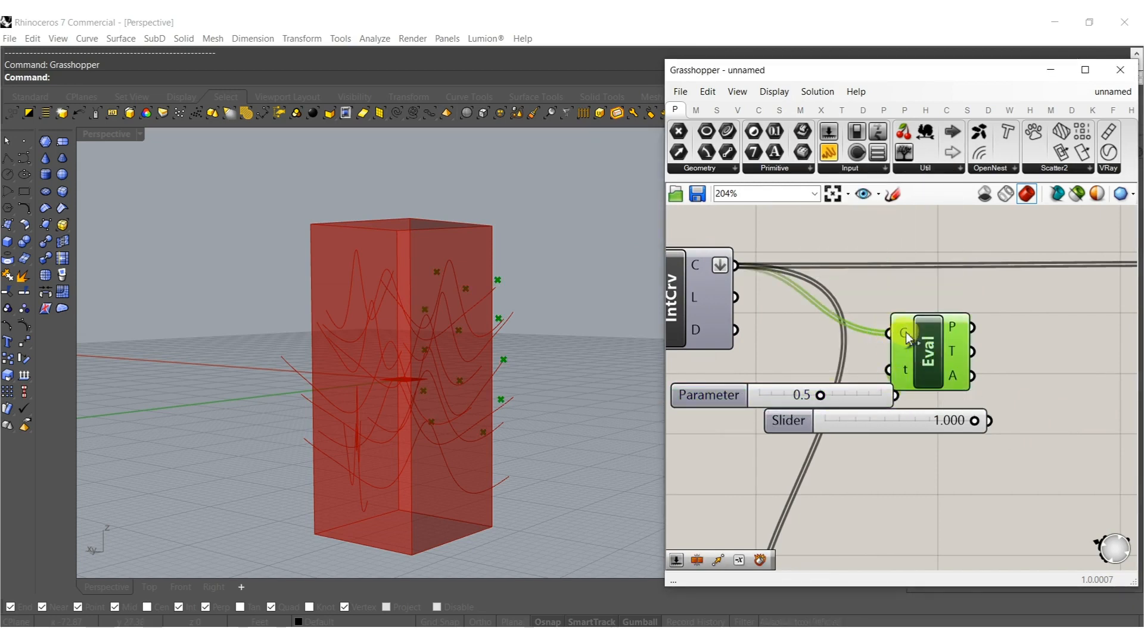
# Turn off flattening on the Interpolate component's curve output.
pyautogui.rightClick(719, 271)
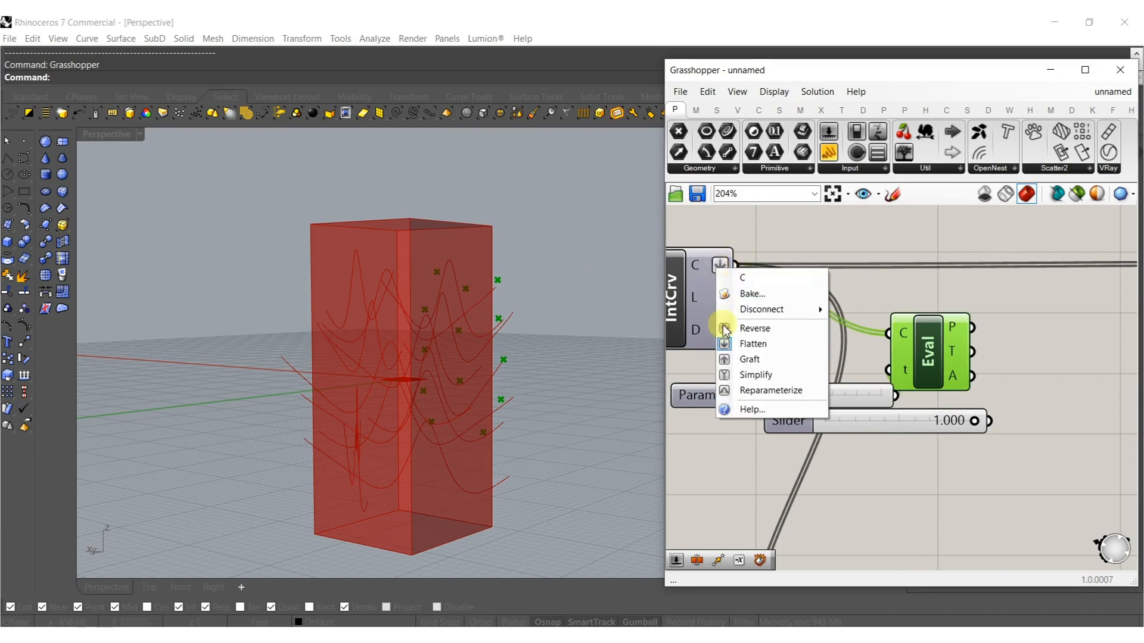
pyautogui.click(747, 360)
pyautogui.moveTo(442, 394); pyautogui.dragTo(546, 447, button='right')
# Reparameterize the curve input of the Evaluate Curve component and check the evaluated points in the viewport.
pyautogui.moveTo(929, 361); pyautogui.dragTo(980, 350)
pyautogui.rightClick(960, 335)
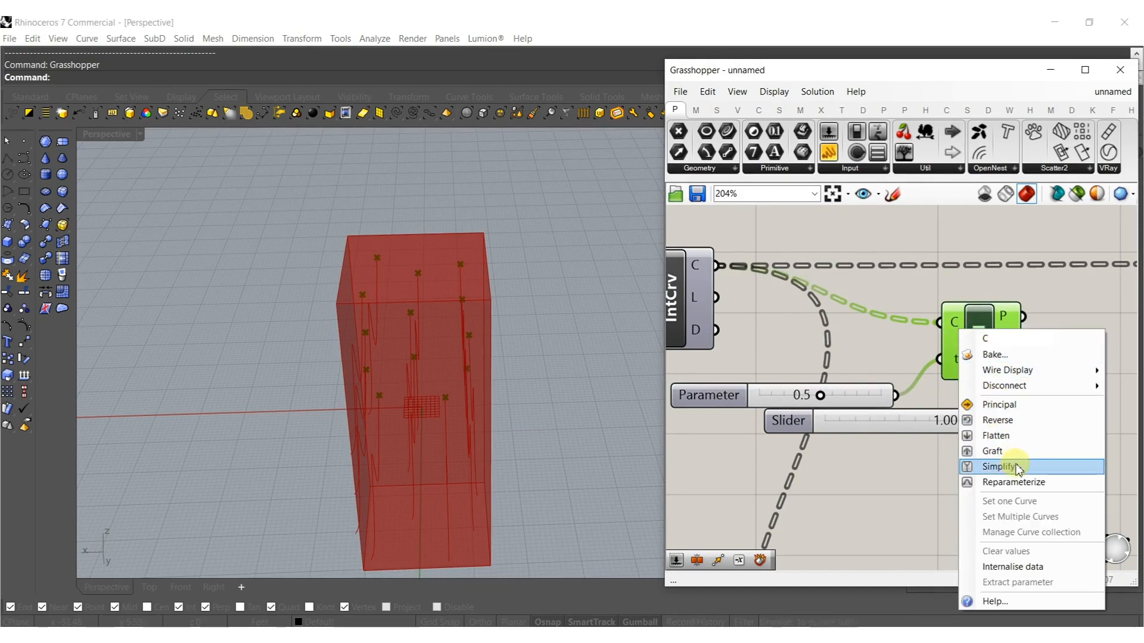
pyautogui.click(1010, 483)
pyautogui.moveTo(516, 412); pyautogui.dragTo(378, 340, button='right')
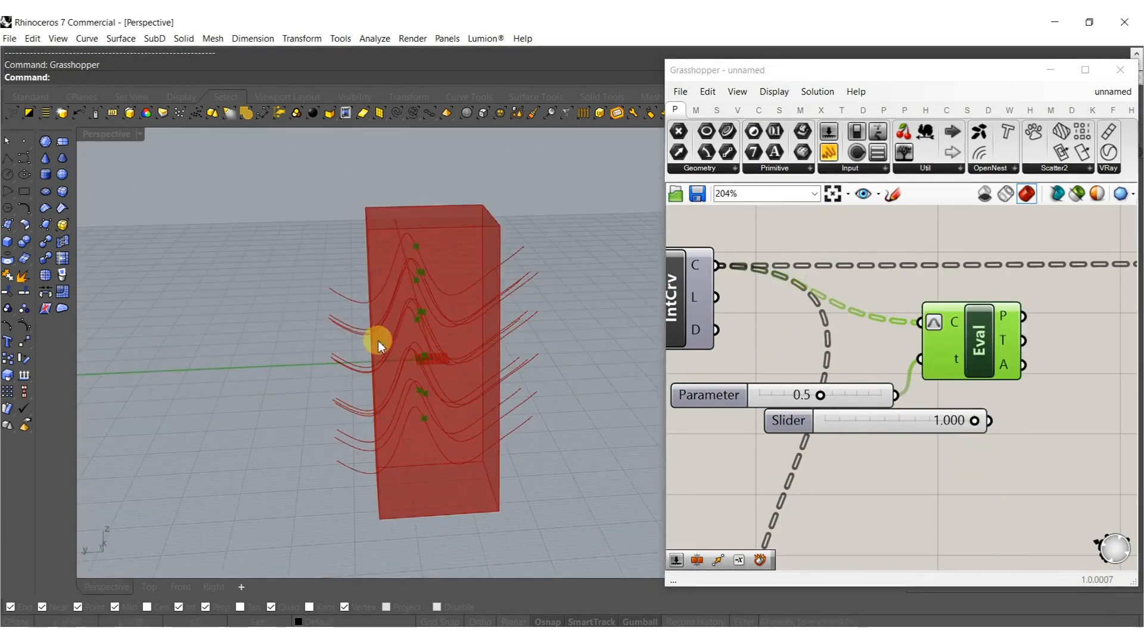
# Copy the Rotate component with its curve and angle connections and place the copy beside Evaluate Curve.
pyautogui.moveTo(951, 361); pyautogui.dragTo(840, 382, button='right')
pyautogui.click(950, 396)
pyautogui.scroll(-3, 975, 407)
pyautogui.moveTo(975, 408); pyautogui.dragTo(811, 343, button='right')
pyautogui.keyDown('alt'); pyautogui.moveTo(1049, 284); pyautogui.dragTo(877, 308); pyautogui.keyUp('alt')
# Add an XZ Plane at the Evaluate Curve points and connect it to the copied Rotate's plane input.
pyautogui.doubleClick(836, 344)
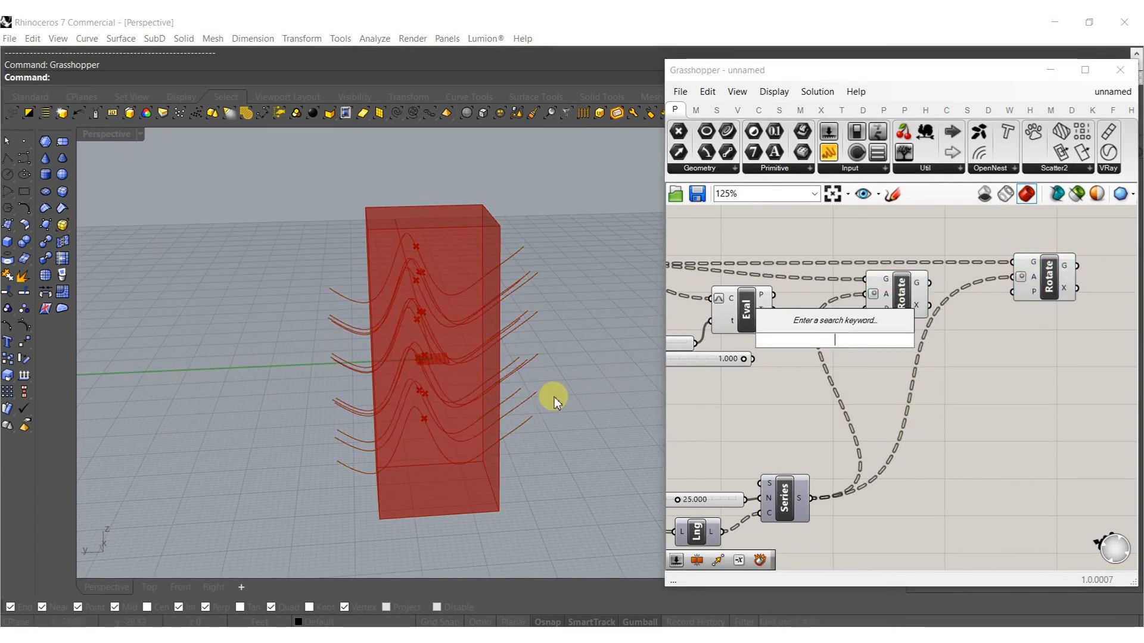
pyautogui.write('xz')
pyautogui.click(785, 323)
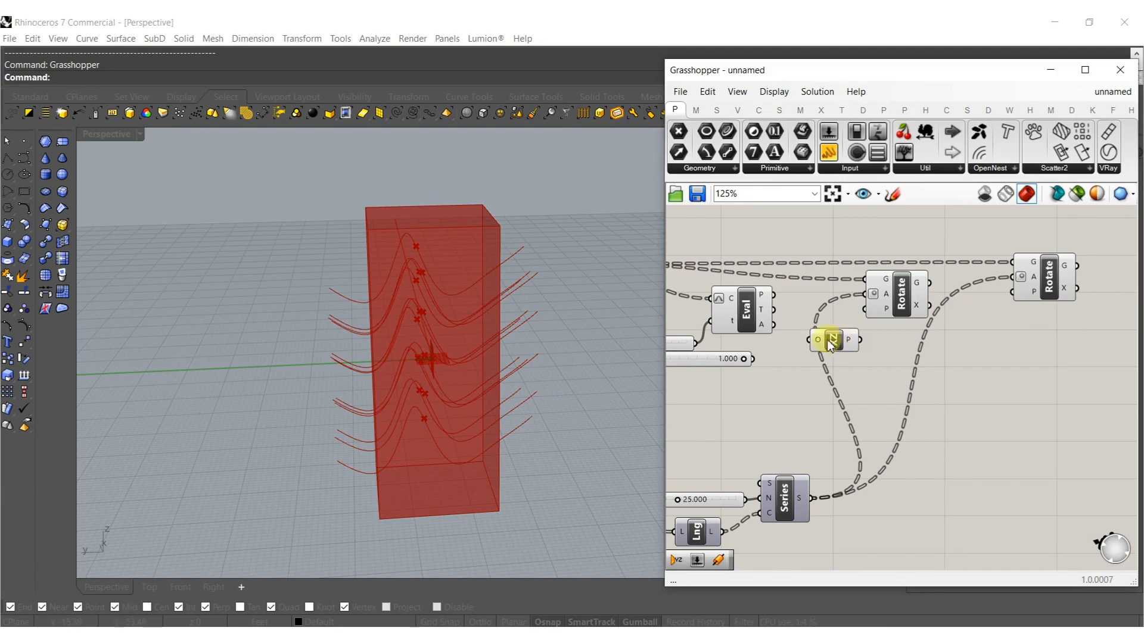
pyautogui.moveTo(793, 326); pyautogui.dragTo(787, 300)
pyautogui.moveTo(897, 303); pyautogui.dragTo(864, 294)
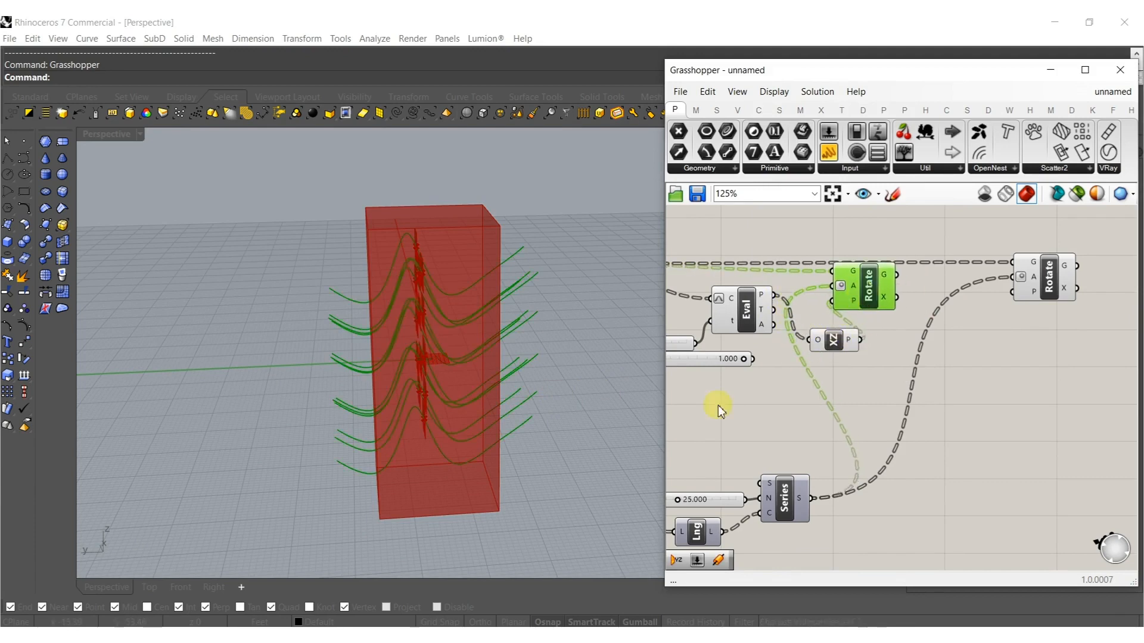
# Flatten the Interpolate component's curve output again.
pyautogui.moveTo(808, 375); pyautogui.dragTo(927, 395, button='right')
pyautogui.rightClick(688, 290)
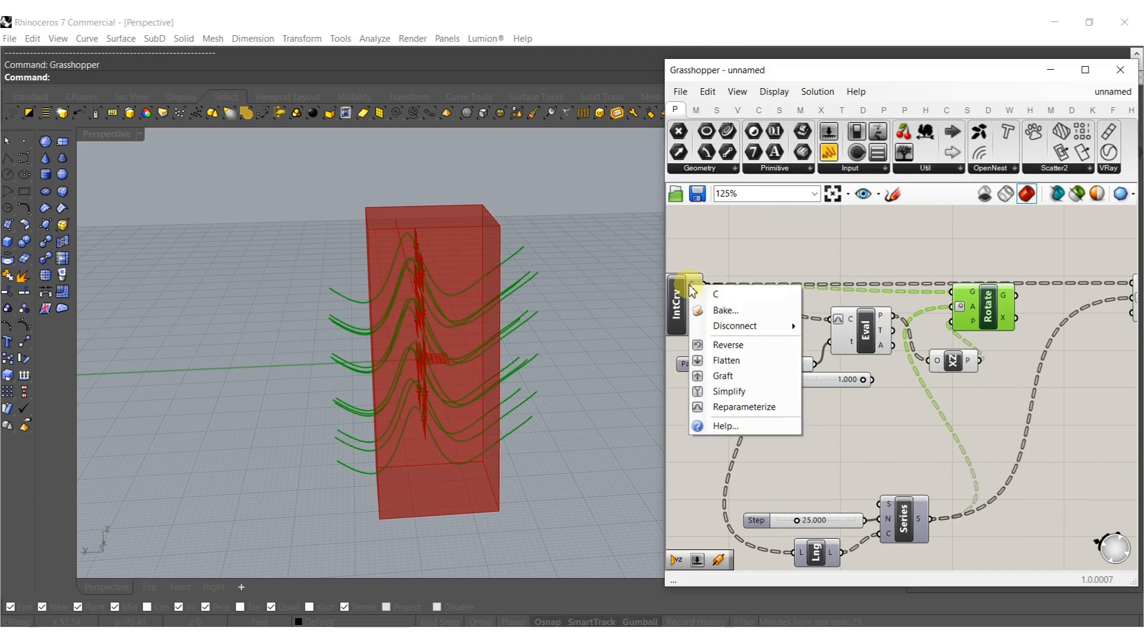
pyautogui.click(734, 355)
pyautogui.click(898, 416)
pyautogui.moveTo(890, 390); pyautogui.dragTo(707, 391, button='right')
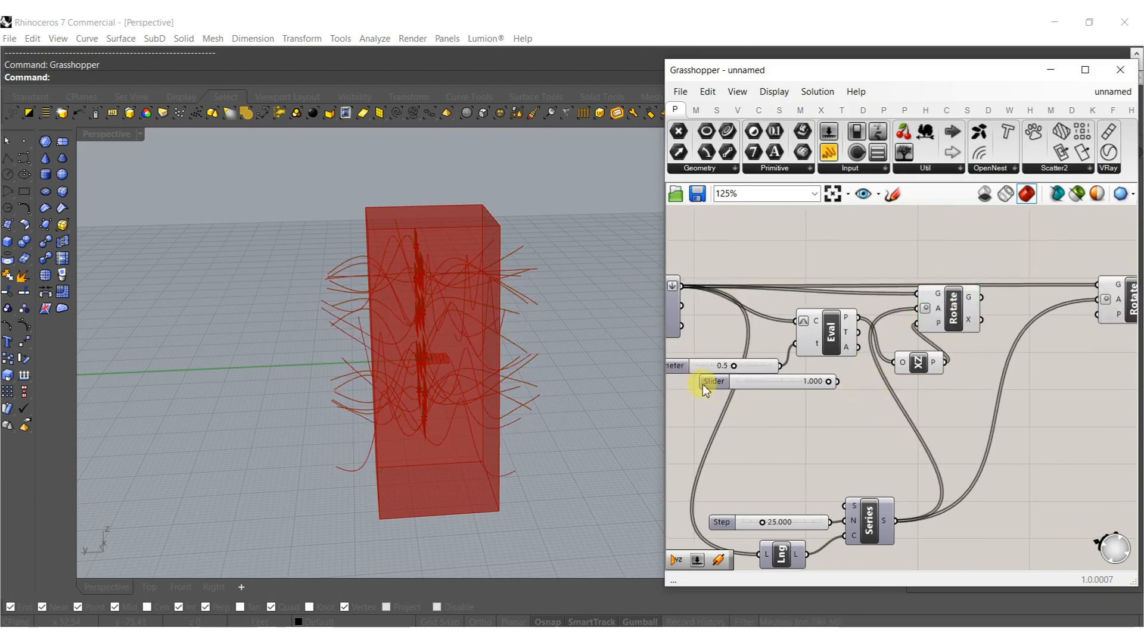
# Connect the copied Rotate's geometry output to the last Rotate's geometry input and inspect the curves from several angles.
pyautogui.moveTo(1099, 291); pyautogui.dragTo(1098, 291)
pyautogui.moveTo(475, 356); pyautogui.dragTo(467, 300, button='right')
pyautogui.moveTo(427, 366); pyautogui.dragTo(626, 353, button='right')
pyautogui.moveTo(421, 305); pyautogui.dragTo(436, 364, button='right')
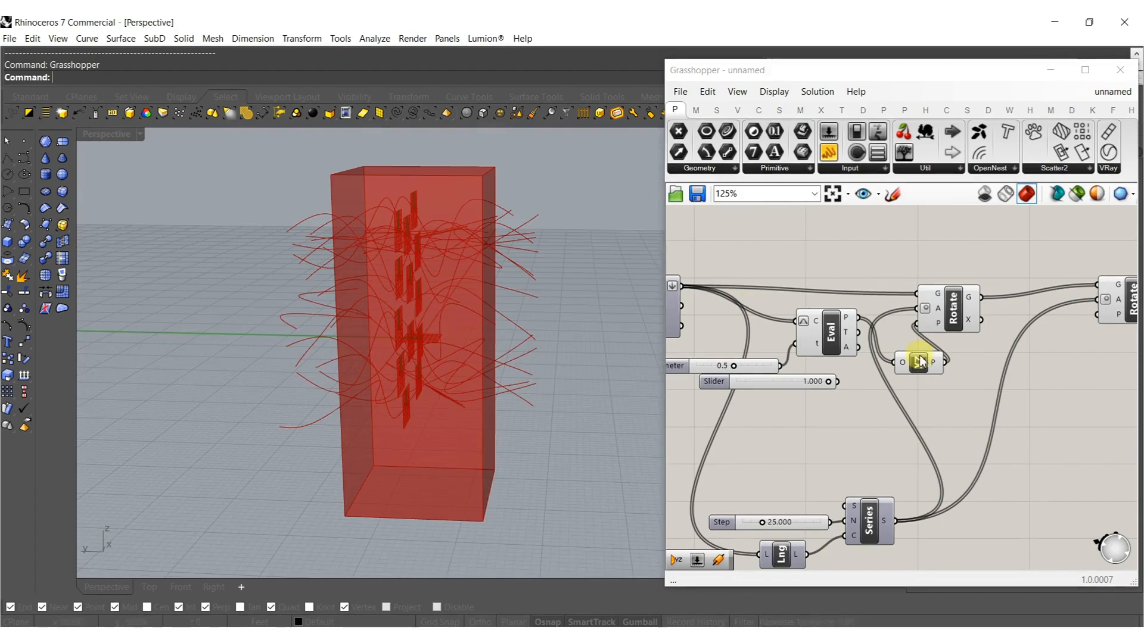
# Set the Scale Z slider of the Scale NU component to 0.363.
pyautogui.scroll(-6, 920, 361)
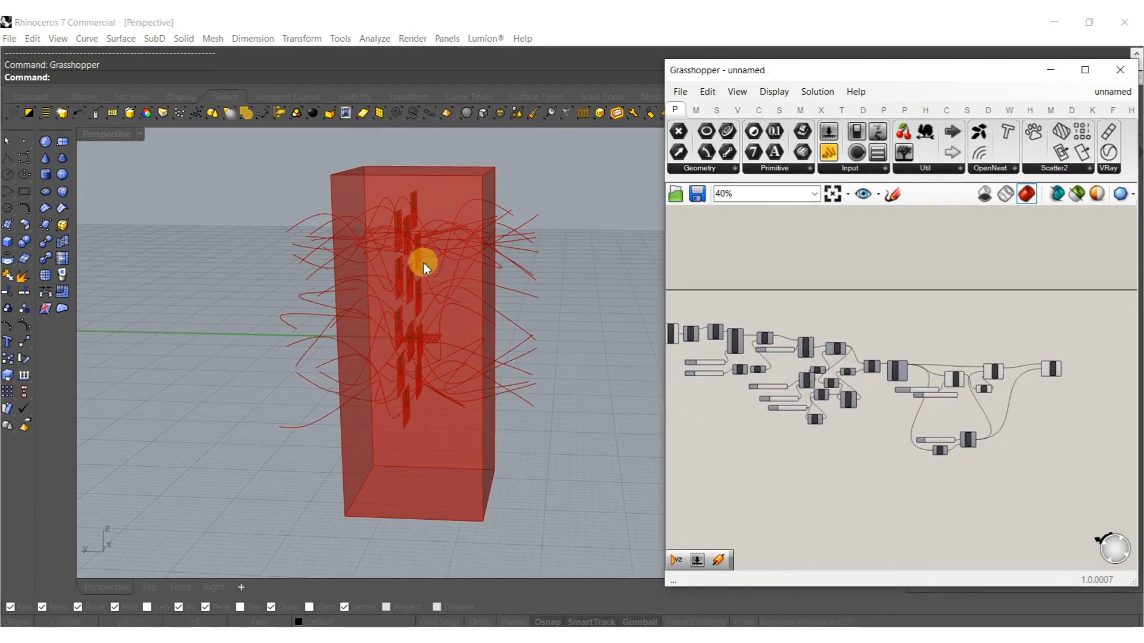
pyautogui.moveTo(790, 391); pyautogui.dragTo(914, 384, button='right')
pyautogui.scroll(8, 902, 341)
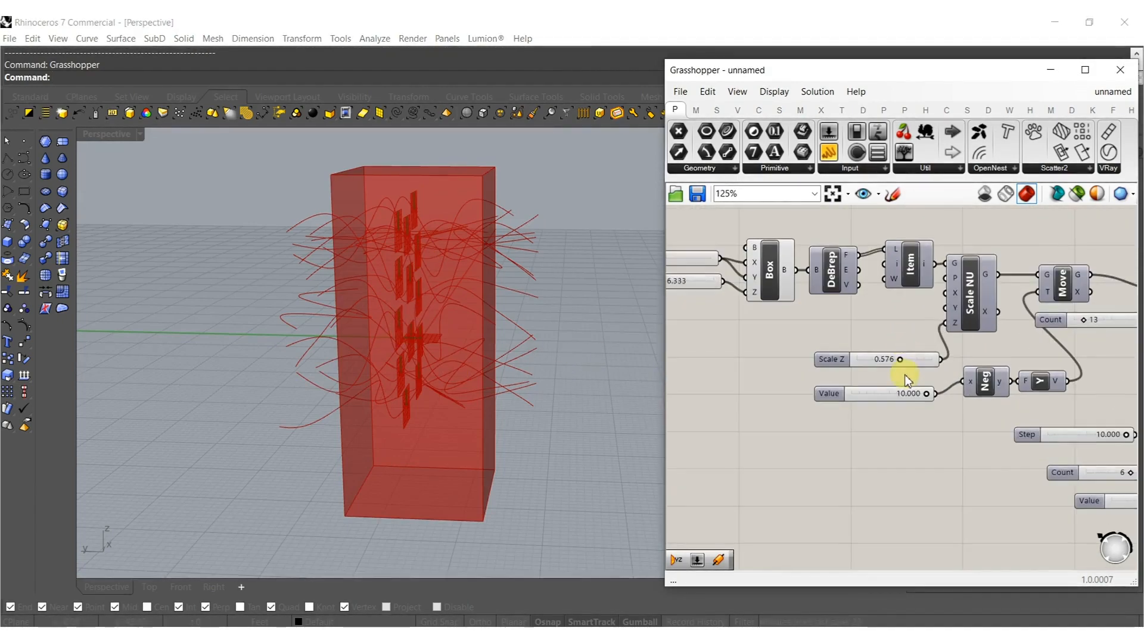
pyautogui.moveTo(905, 357); pyautogui.dragTo(870, 356)
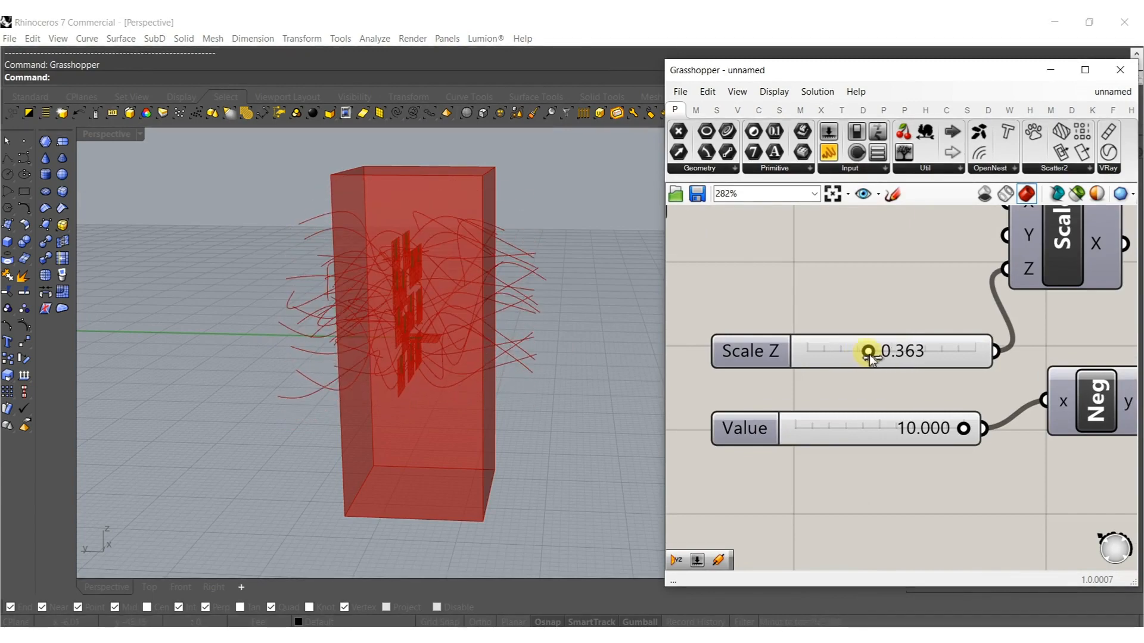
# Add a Pipe component to the canvas next to the last Rotate component.
pyautogui.moveTo(352, 316); pyautogui.dragTo(448, 238, button='right')
pyautogui.scroll(-5, 735, 326)
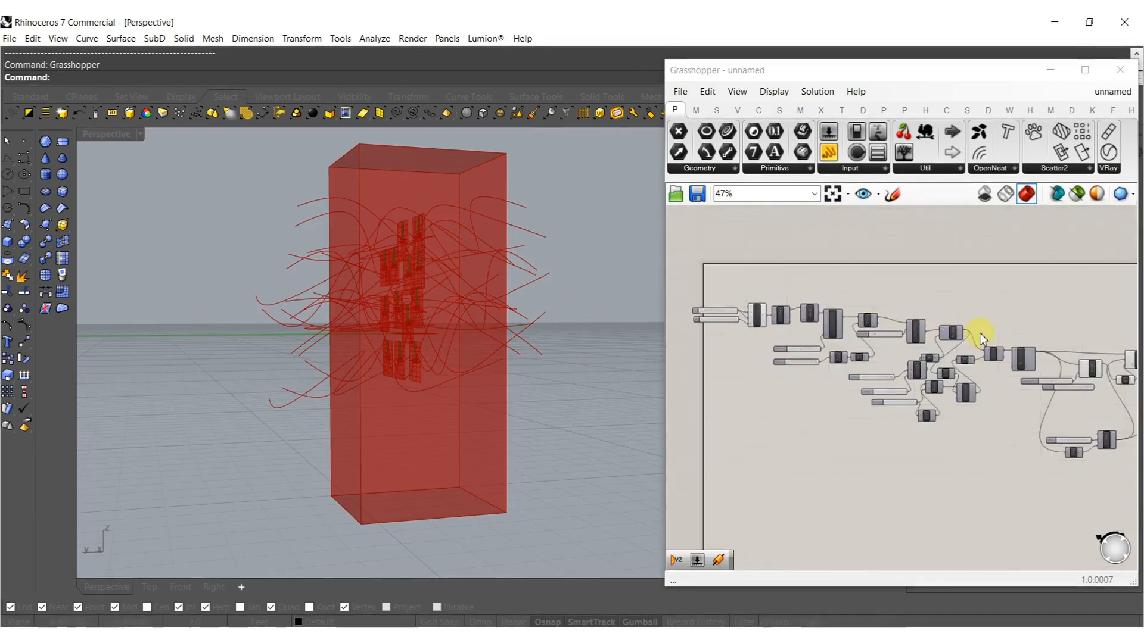
pyautogui.scroll(3, 1016, 373)
pyautogui.scroll(4, 926, 374)
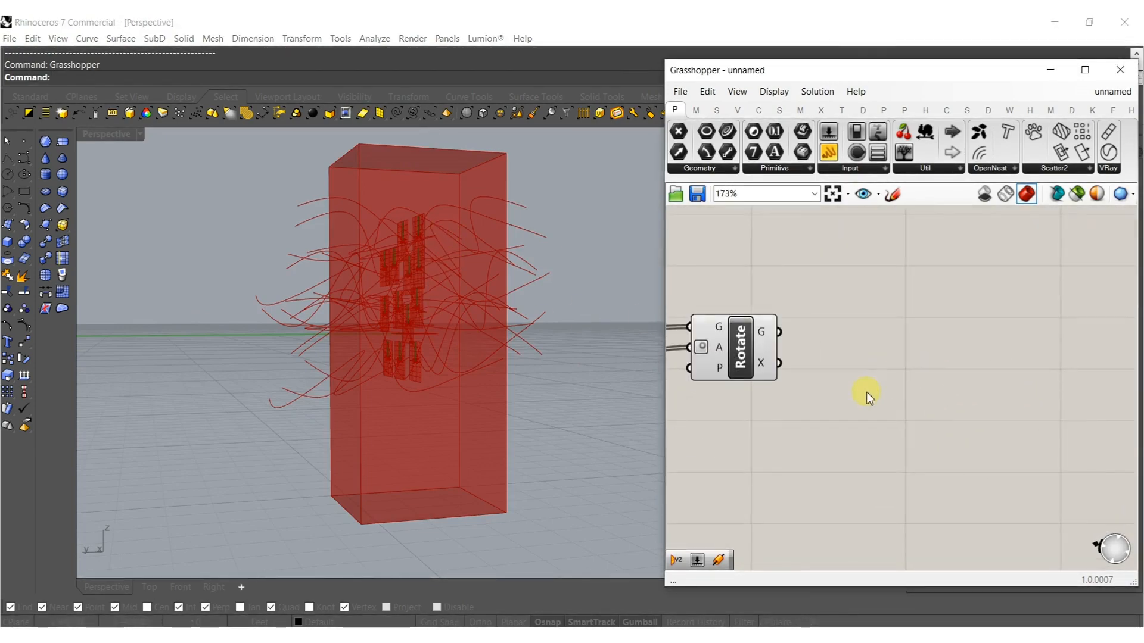
pyautogui.doubleClick(866, 392)
pyautogui.write('p')
pyautogui.press('Return')
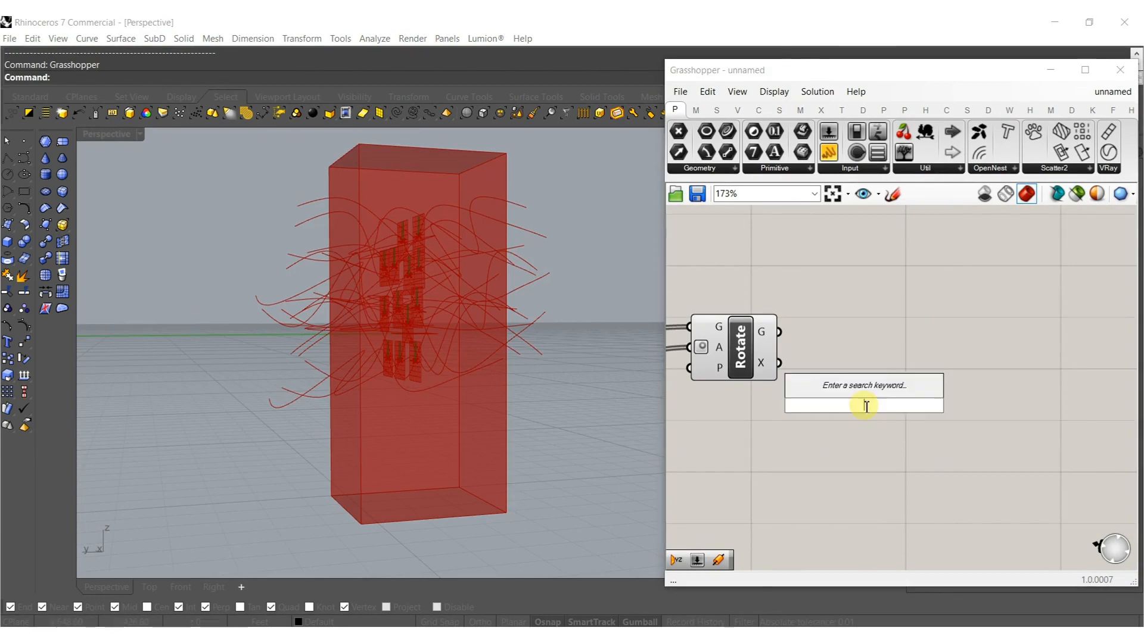
pyautogui.doubleClick(866, 407)
pyautogui.write('pipe')
pyautogui.click(832, 391)
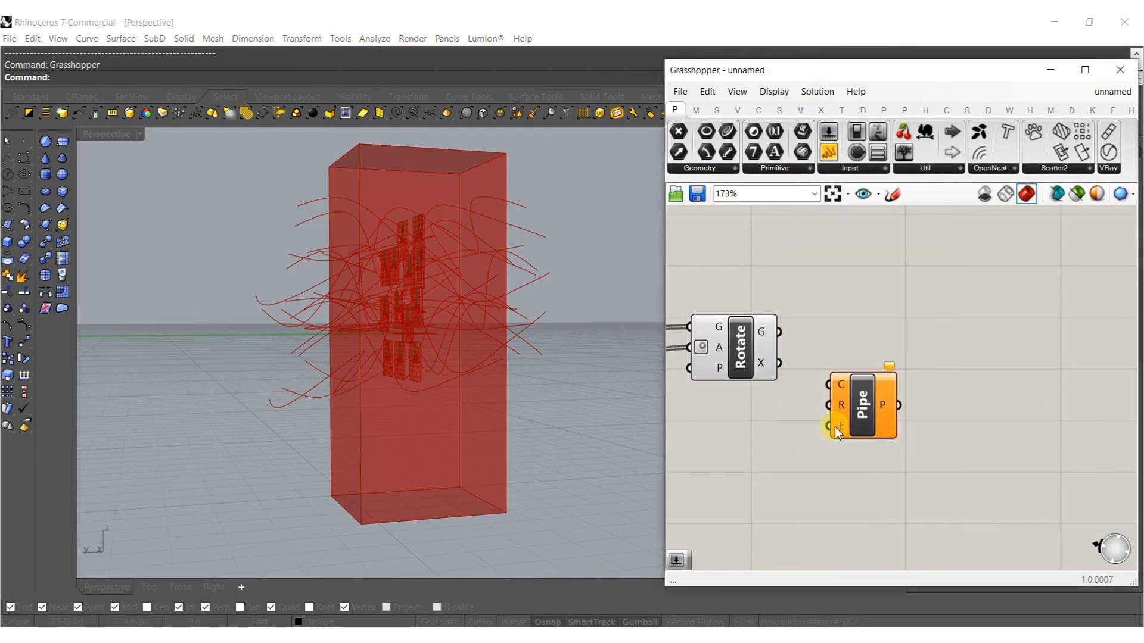
# Give the Pipe round end caps and connect the last Rotate's geometry output to its curve input.
pyautogui.rightClick(835, 427)
pyautogui.click(882, 543)
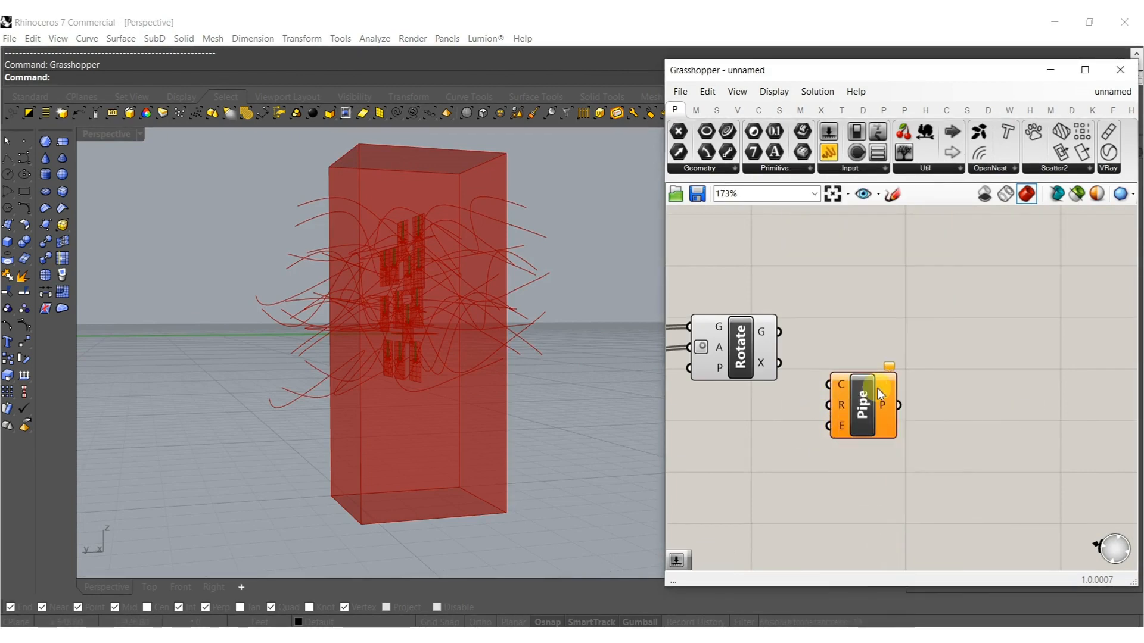
pyautogui.moveTo(828, 385); pyautogui.dragTo(778, 331)
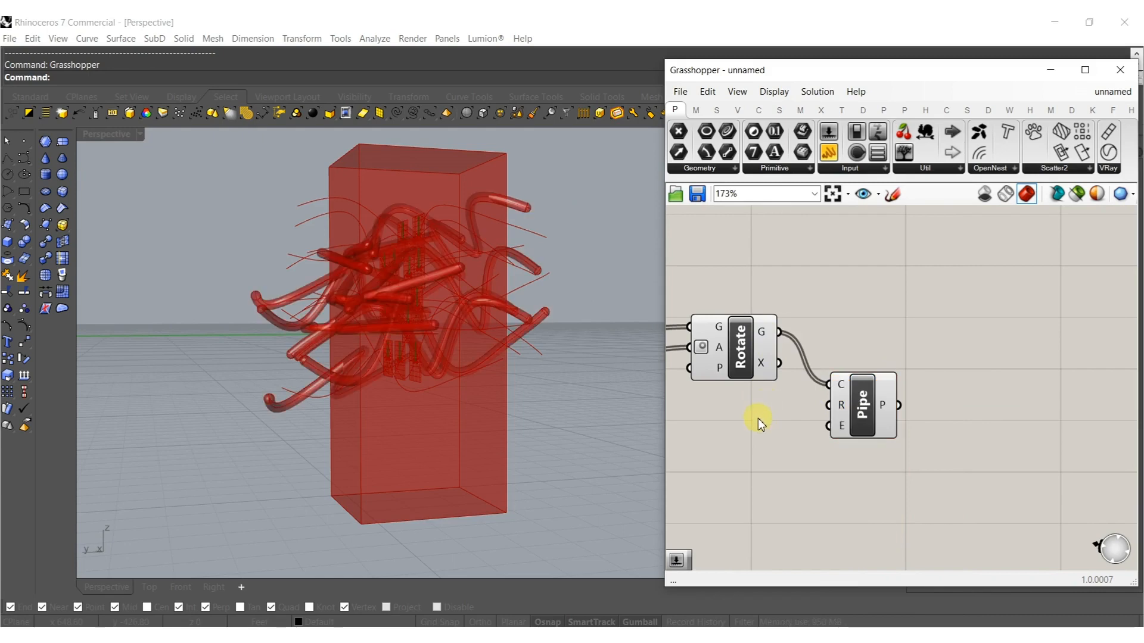
# Add a number slider for the Pipe's radius input, set it to 4.463 and inspect the pipes.
pyautogui.doubleClick(757, 418)
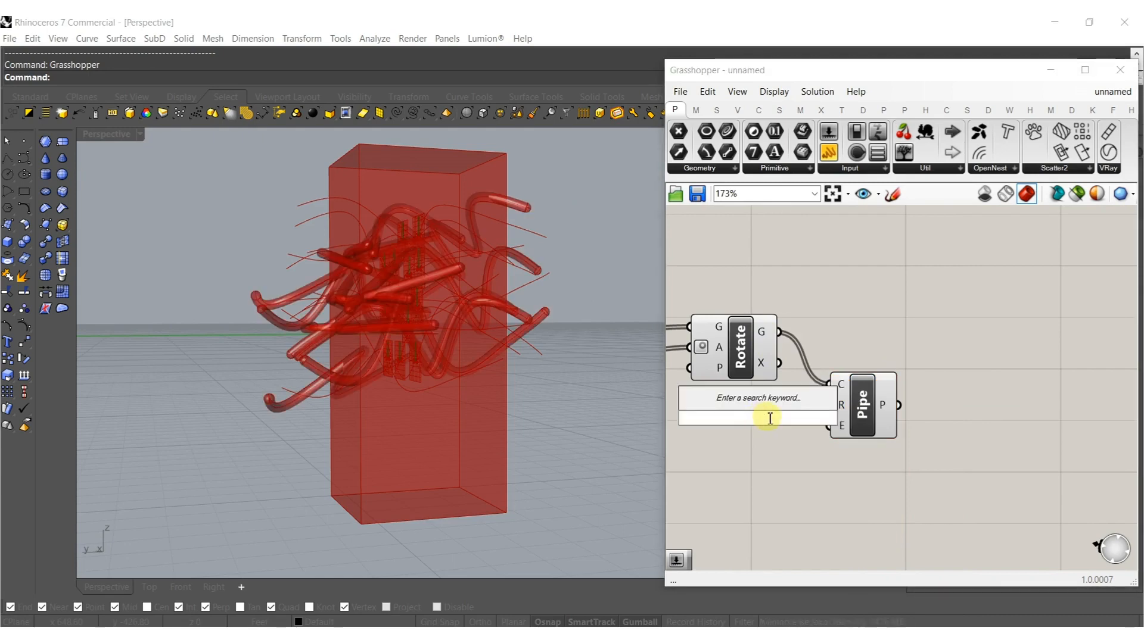
pyautogui.write('2')
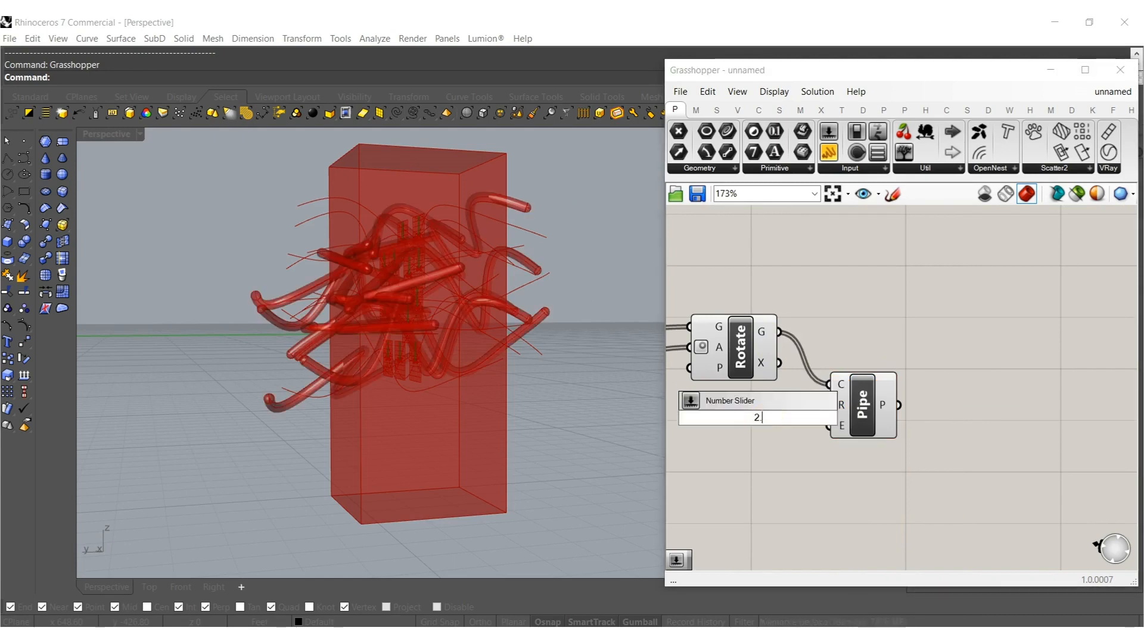
pyautogui.press('Return')
pyautogui.moveTo(805, 423); pyautogui.dragTo(760, 421)
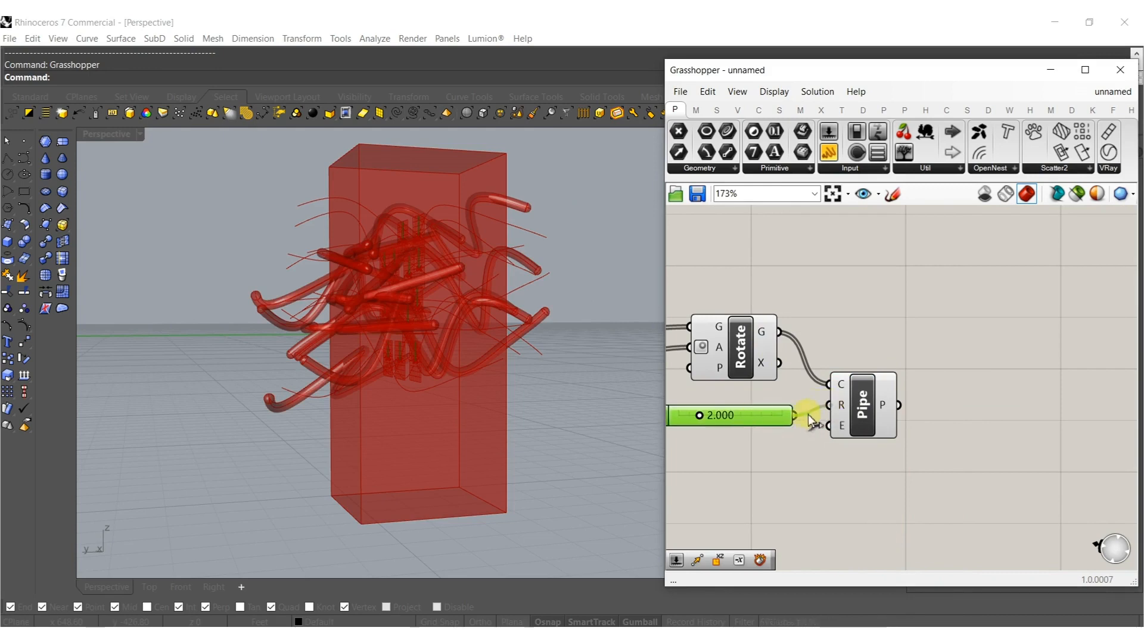
pyautogui.scroll(5, 716, 420)
pyautogui.moveTo(683, 414); pyautogui.dragTo(745, 417)
pyautogui.moveTo(492, 399); pyautogui.dragTo(399, 364, button='right')
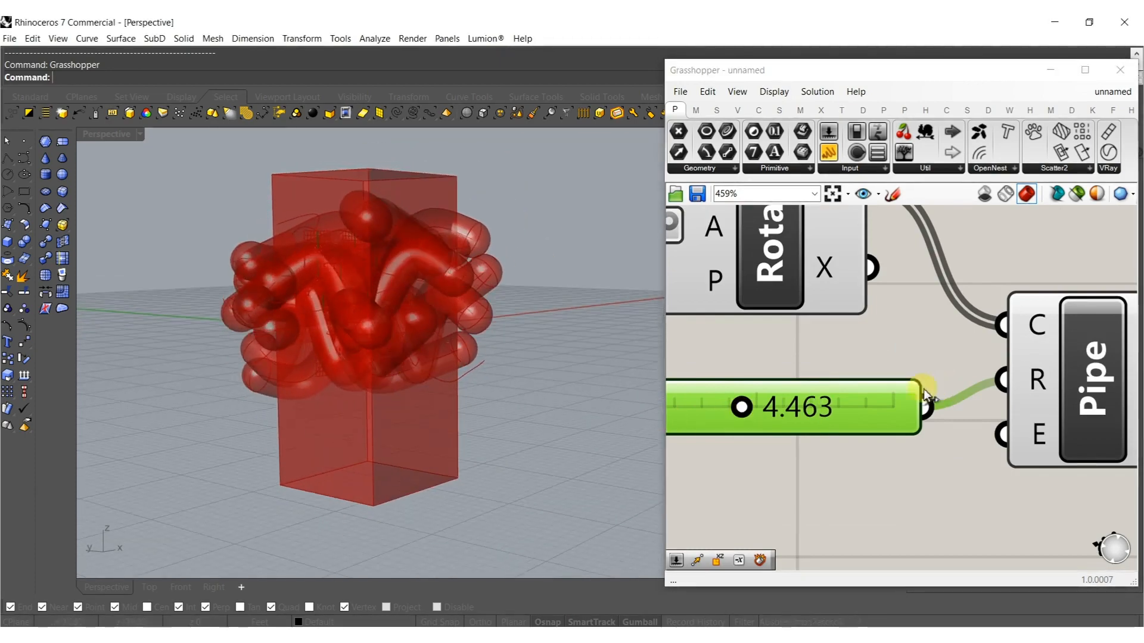
# Add a Solid Difference component, connecting the box to its A input and the Pipe output to its B input.
pyautogui.scroll(-6, 924, 388)
pyautogui.click(821, 111)
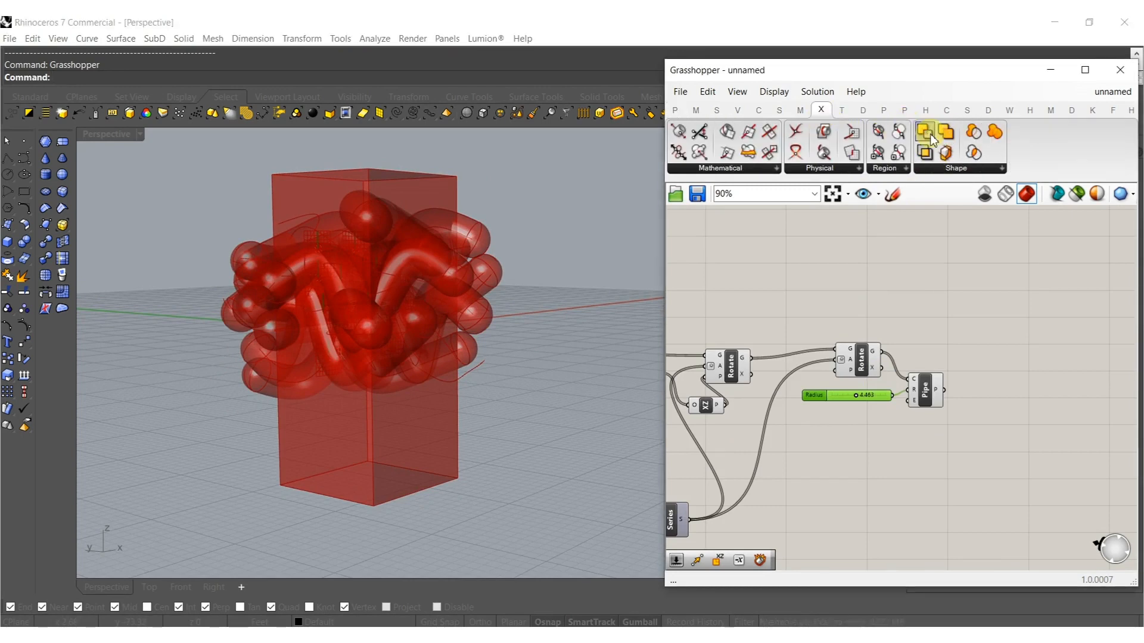
pyautogui.moveTo(967, 354); pyautogui.dragTo(979, 358)
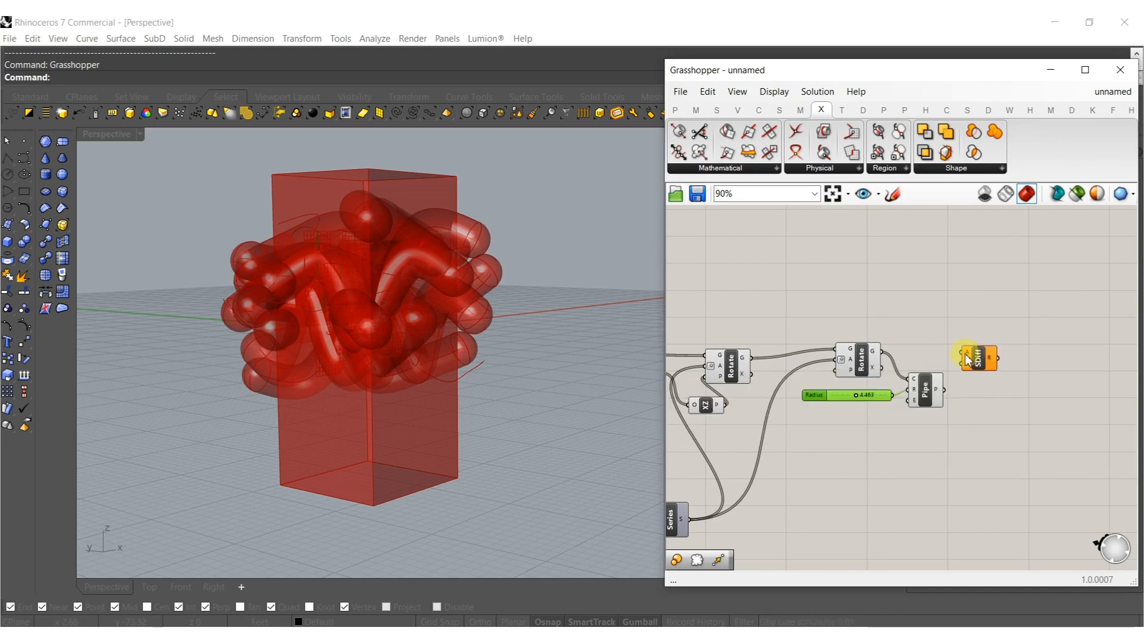
pyautogui.scroll(-8, 950, 405)
pyautogui.moveTo(947, 383); pyautogui.dragTo(732, 379)
pyautogui.scroll(7, 798, 396)
pyautogui.scroll(-6, 917, 406)
pyautogui.scroll(10, 959, 375)
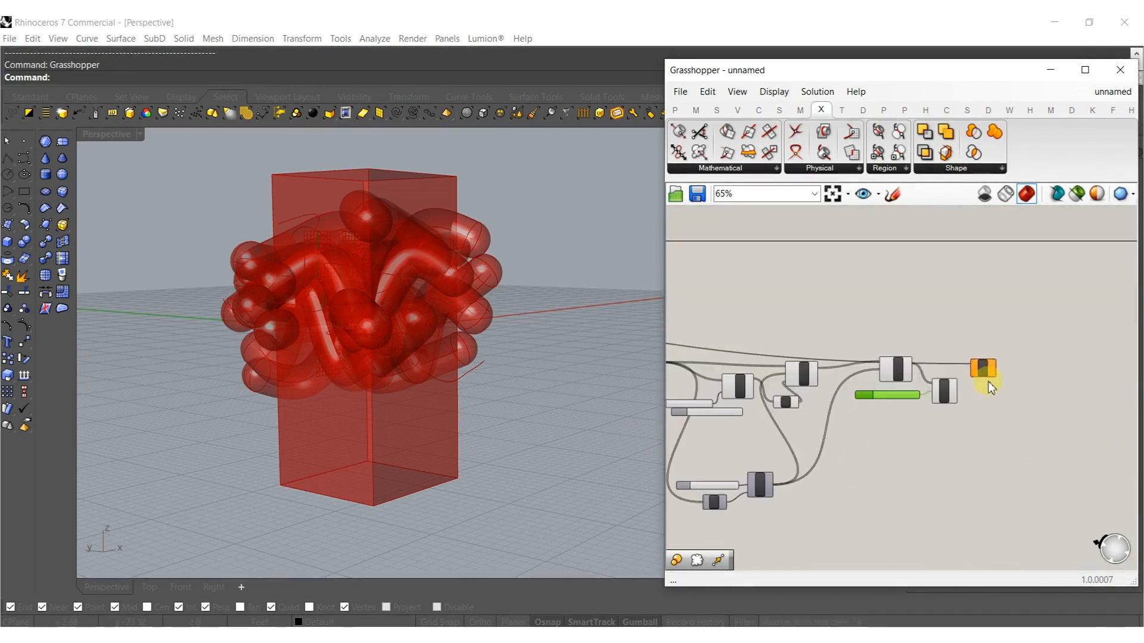
pyautogui.moveTo(889, 438); pyautogui.dragTo(892, 431)
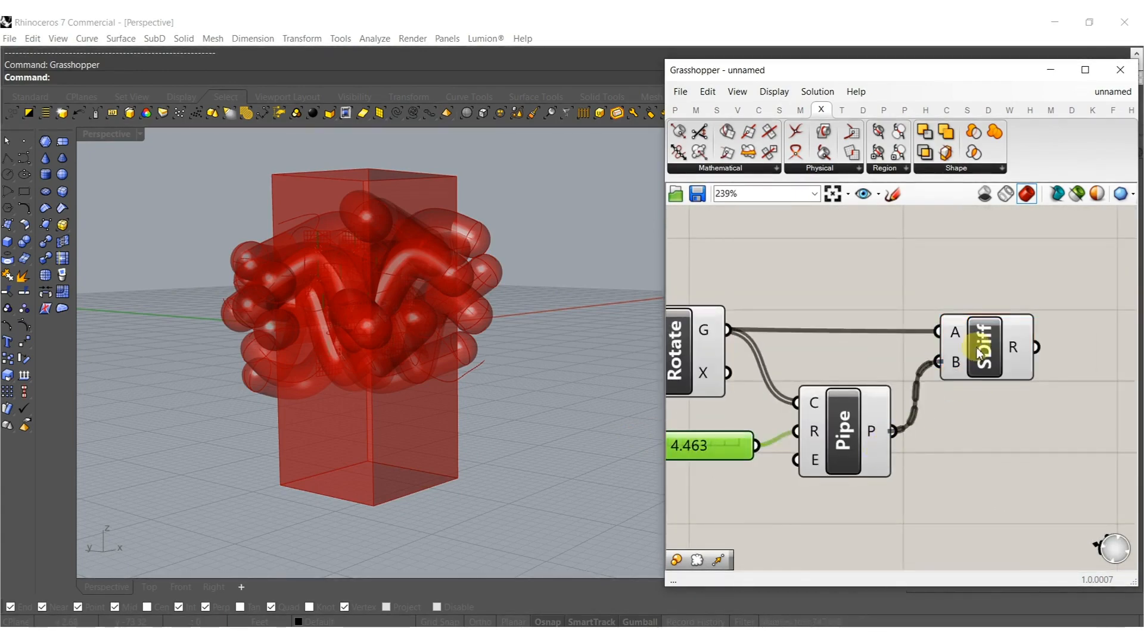
# Move the Solid Difference component slightly up and flatten its B input.
pyautogui.click(970, 342)
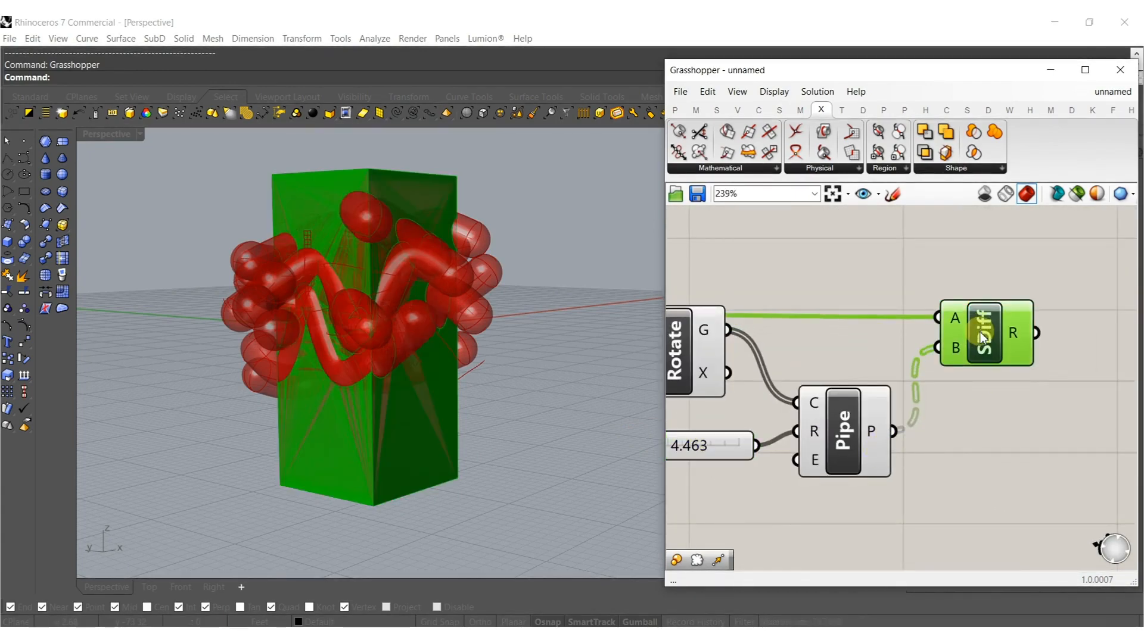
pyautogui.rightClick(954, 349)
pyautogui.click(993, 456)
# Select all components before the Solid Difference and turn off their preview.
pyautogui.scroll(-4, 948, 364)
pyautogui.scroll(-3, 958, 441)
pyautogui.moveTo(957, 459); pyautogui.dragTo(612, 196)
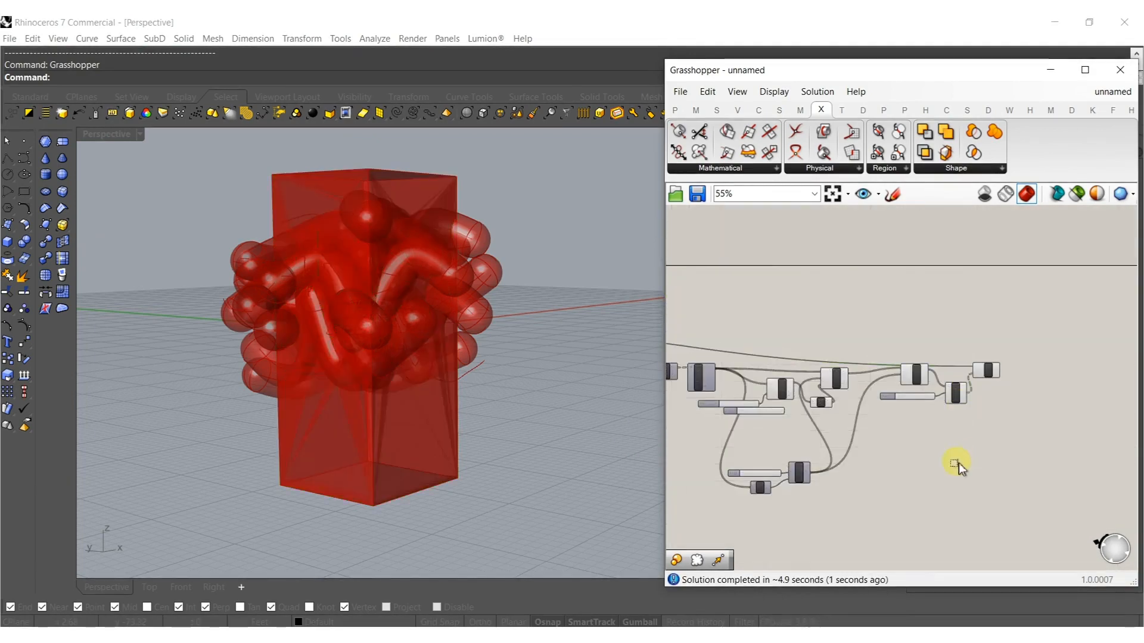
pyautogui.scroll(-4, 755, 380)
pyautogui.moveTo(849, 410); pyautogui.dragTo(689, 275)
pyautogui.middleClick(743, 359)
pyautogui.click(789, 305)
# Inspect the carved box from several angles and set the Pipe's Radius slider to 5.000.
pyautogui.moveTo(493, 337); pyautogui.dragTo(417, 364, button='right')
pyautogui.scroll(5, 526, 358)
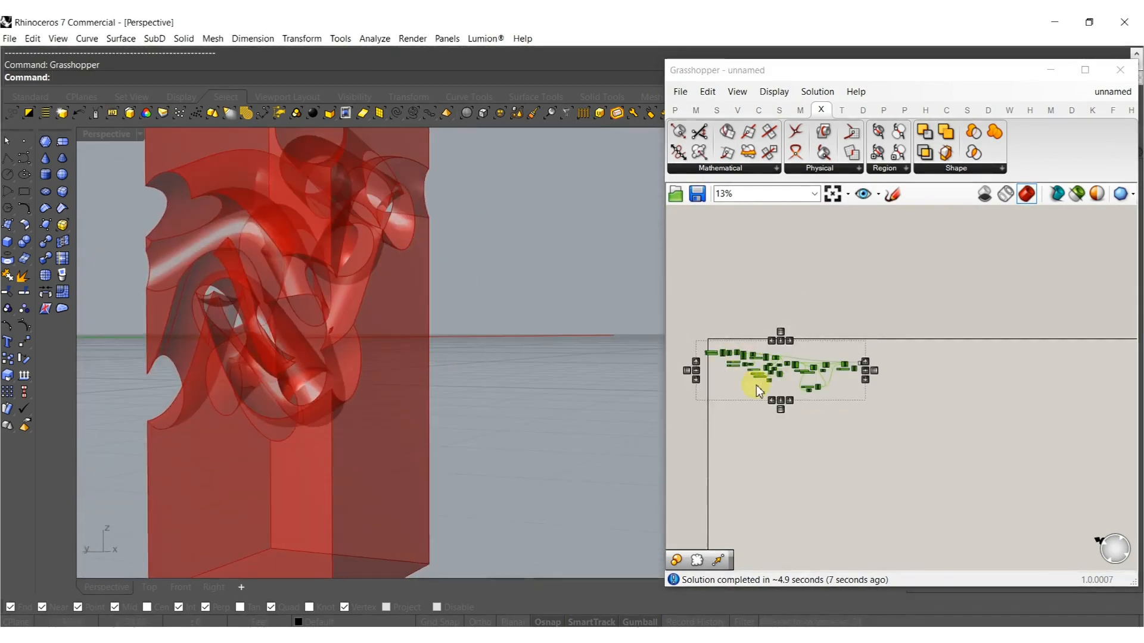
pyautogui.scroll(5, 811, 382)
pyautogui.moveTo(641, 370); pyautogui.dragTo(309, 303, button='right')
pyautogui.scroll(-4, 898, 333)
pyautogui.scroll(11, 899, 333)
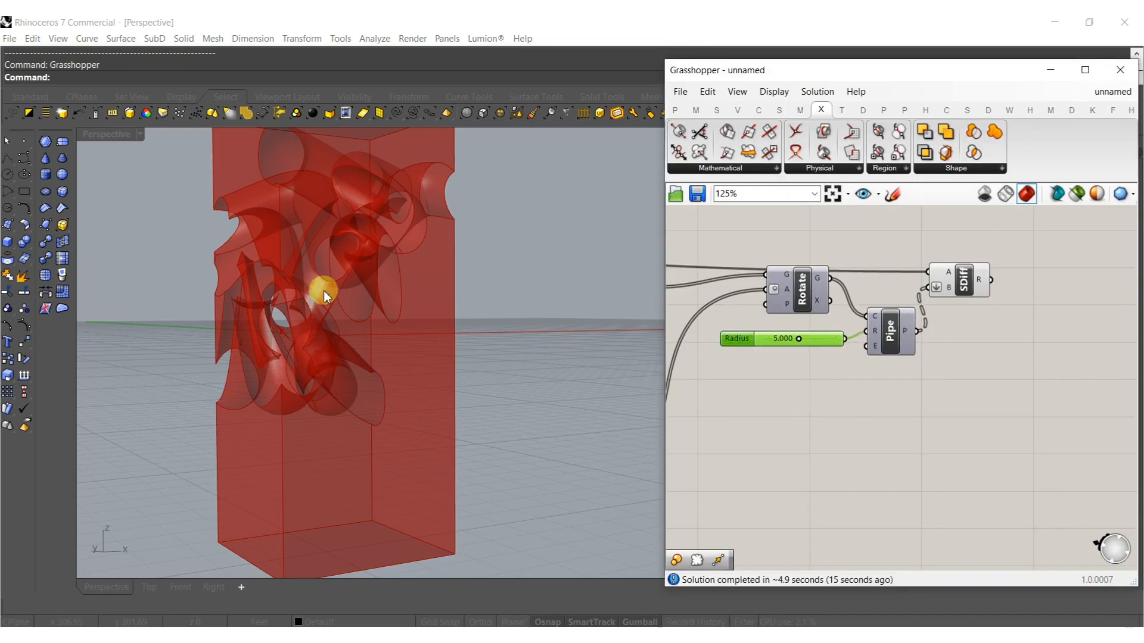
pyautogui.keyDown('shift'); pyautogui.moveTo(327, 298); pyautogui.dragTo(331, 324, button='right'); pyautogui.keyUp('shift')
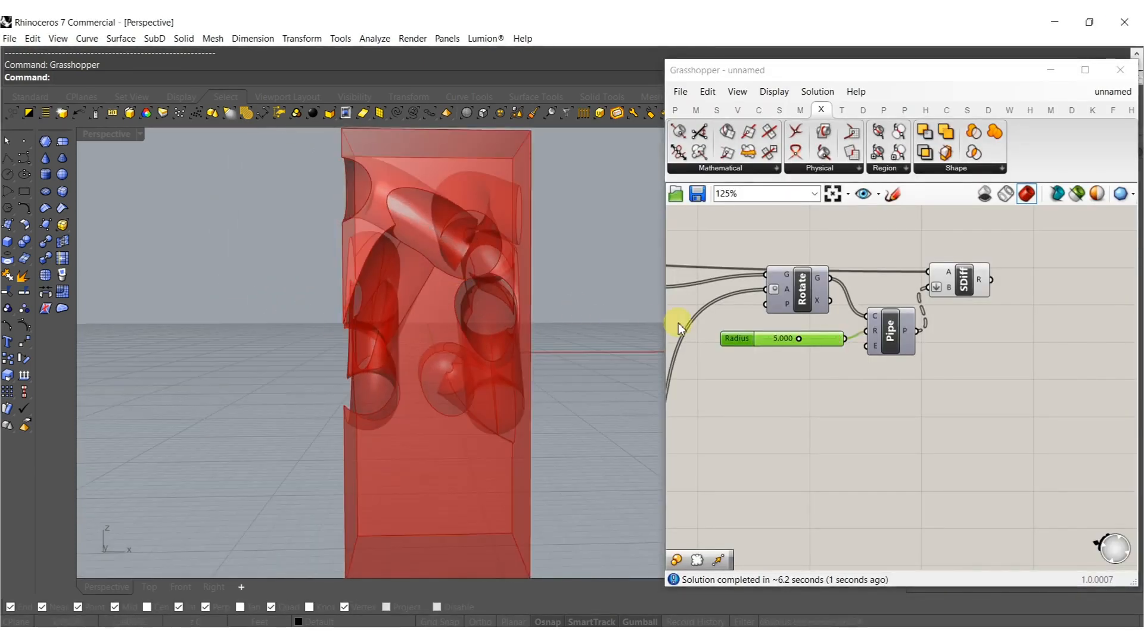
# Set the Pipe's Radius slider to 4.5.
pyautogui.scroll(7, 806, 332)
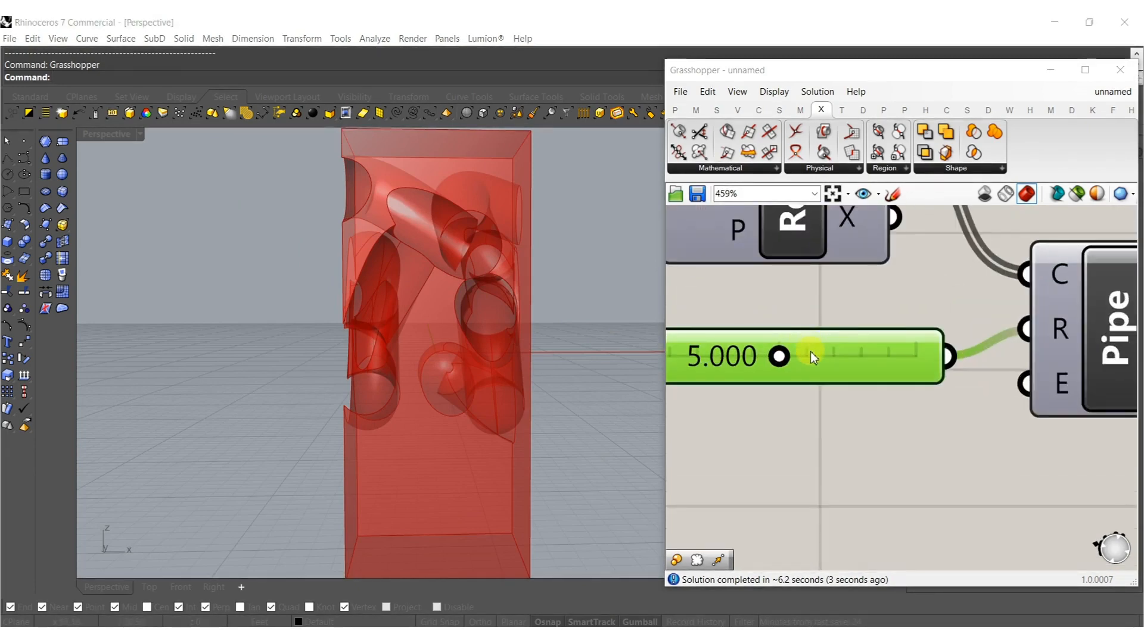
pyautogui.doubleClick(810, 352)
pyautogui.write('4.5')
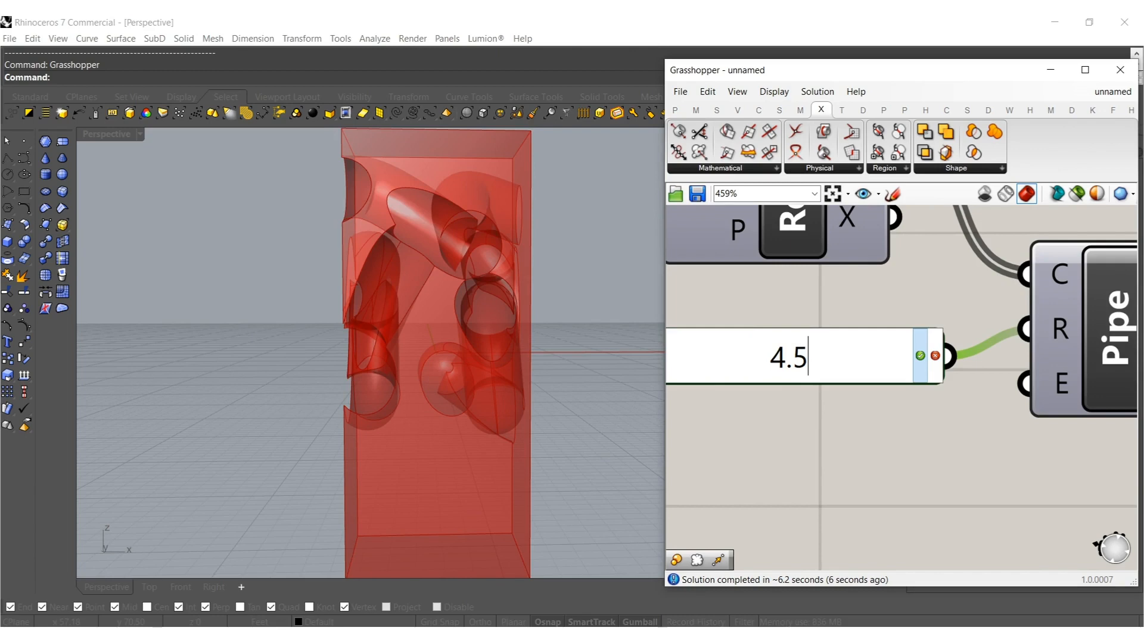
pyautogui.press('Return')
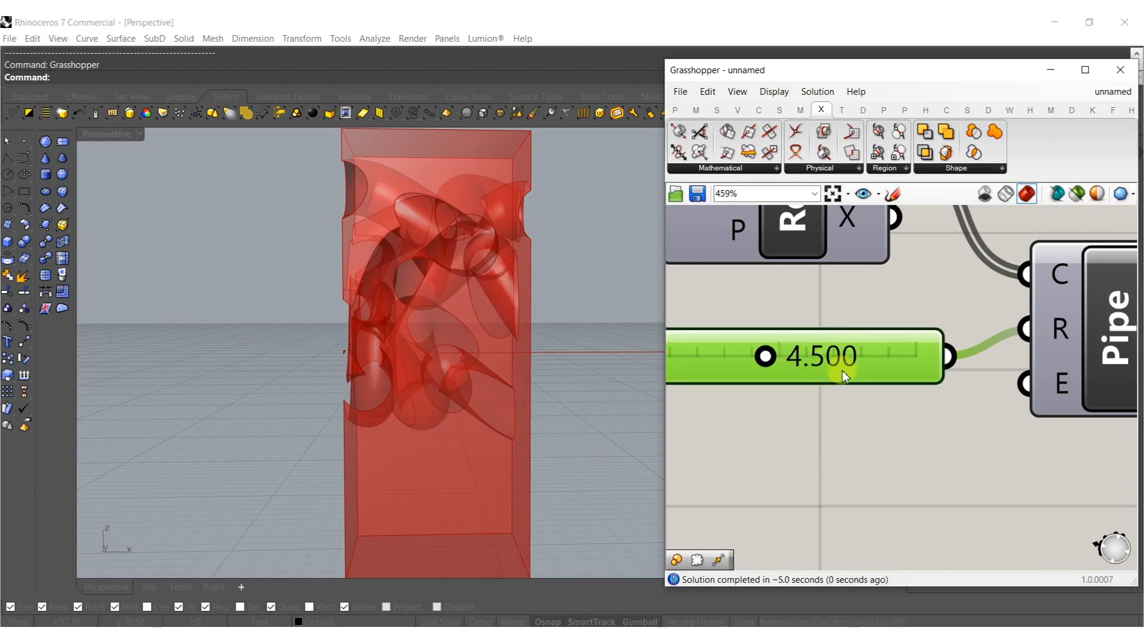
# Set the Count slider of the Populate Geometry component to 25 and inspect the carved box.
pyautogui.scroll(-7, 842, 371)
pyautogui.moveTo(761, 377); pyautogui.dragTo(955, 373, button='right')
pyautogui.scroll(-3, 781, 387)
pyautogui.scroll(10, 888, 381)
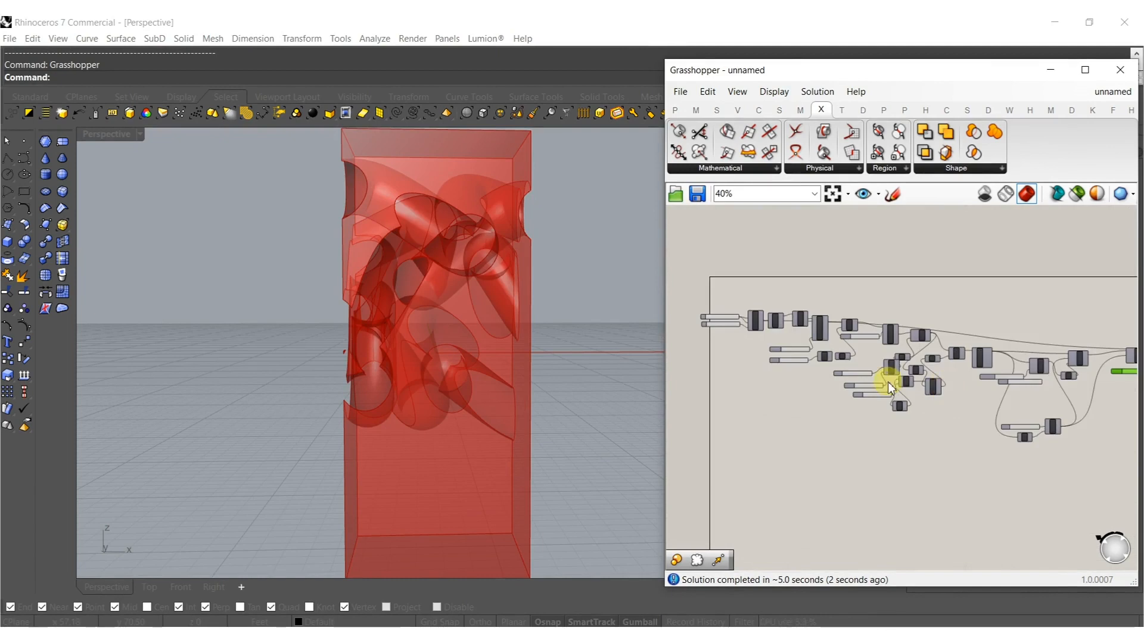
pyautogui.doubleClick(839, 255)
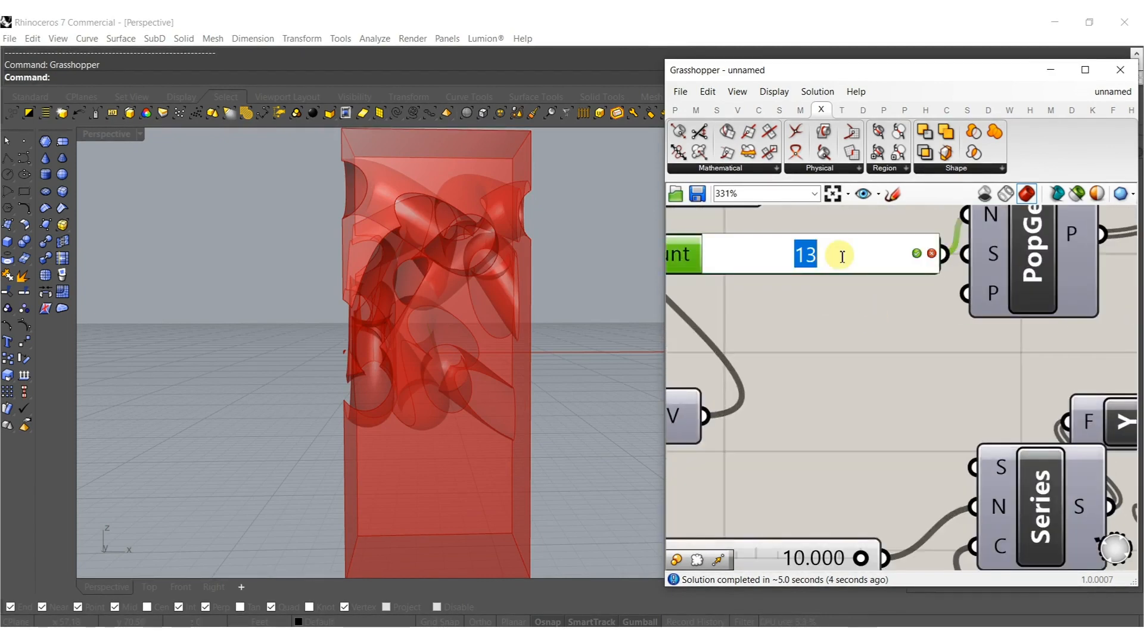
pyautogui.write('25')
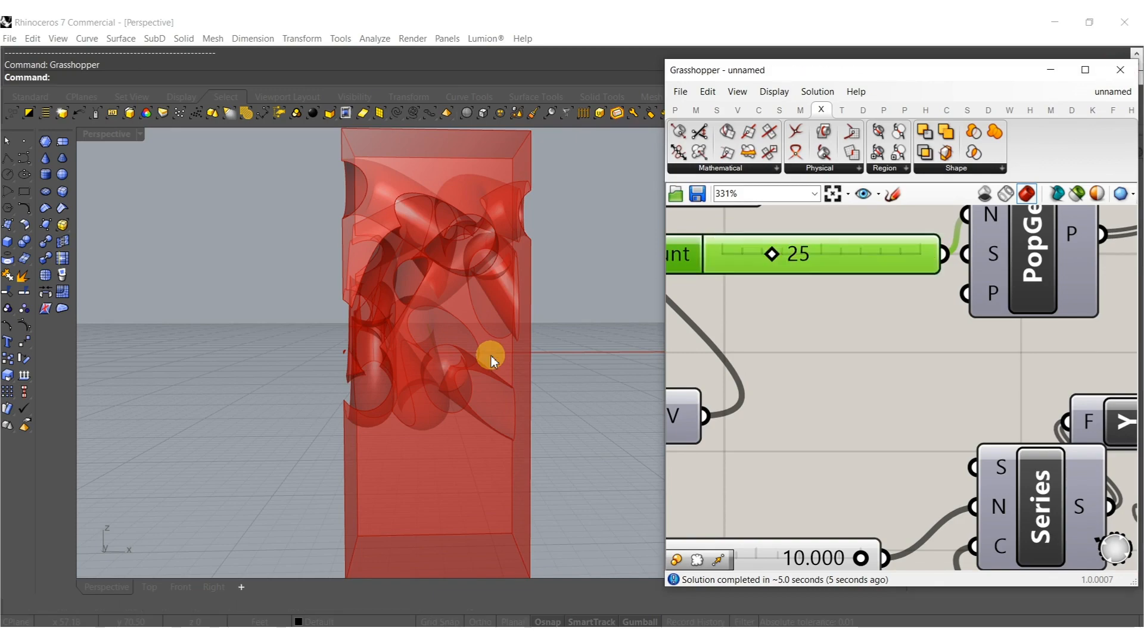
pyautogui.moveTo(501, 352); pyautogui.dragTo(345, 286, button='right')
# Set the Count slider of the Series component that moves the points to 4 and inspect the carved box from below.
pyautogui.scroll(-8, 867, 407)
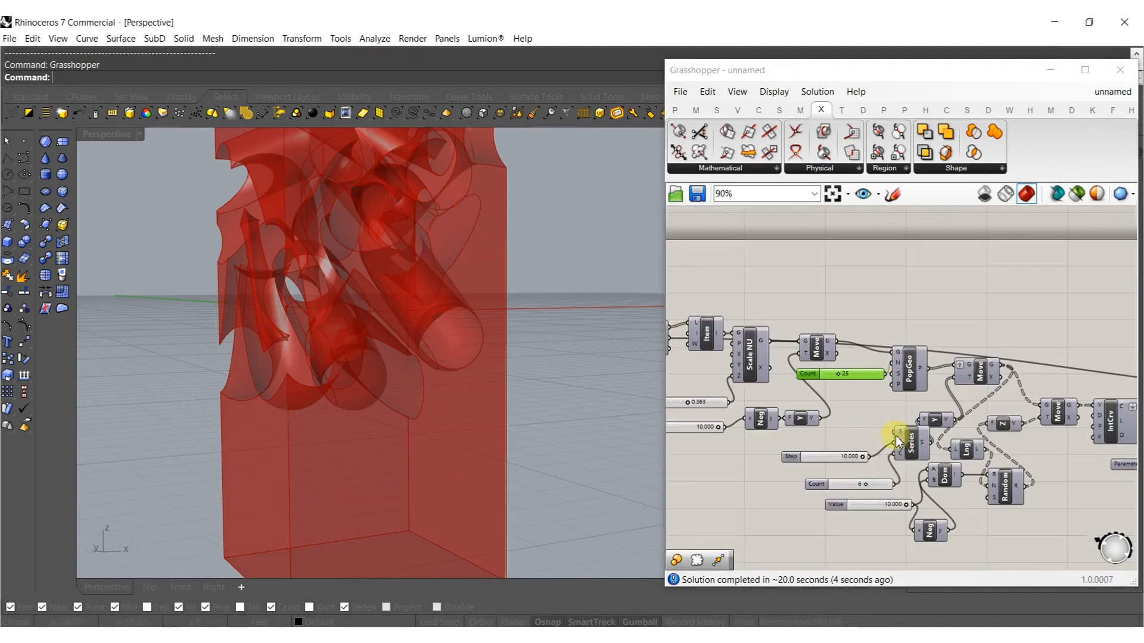
pyautogui.moveTo(883, 484); pyautogui.dragTo(861, 451, button='right')
pyautogui.scroll(6, 858, 448)
pyautogui.moveTo(744, 384); pyautogui.dragTo(839, 389, button='right')
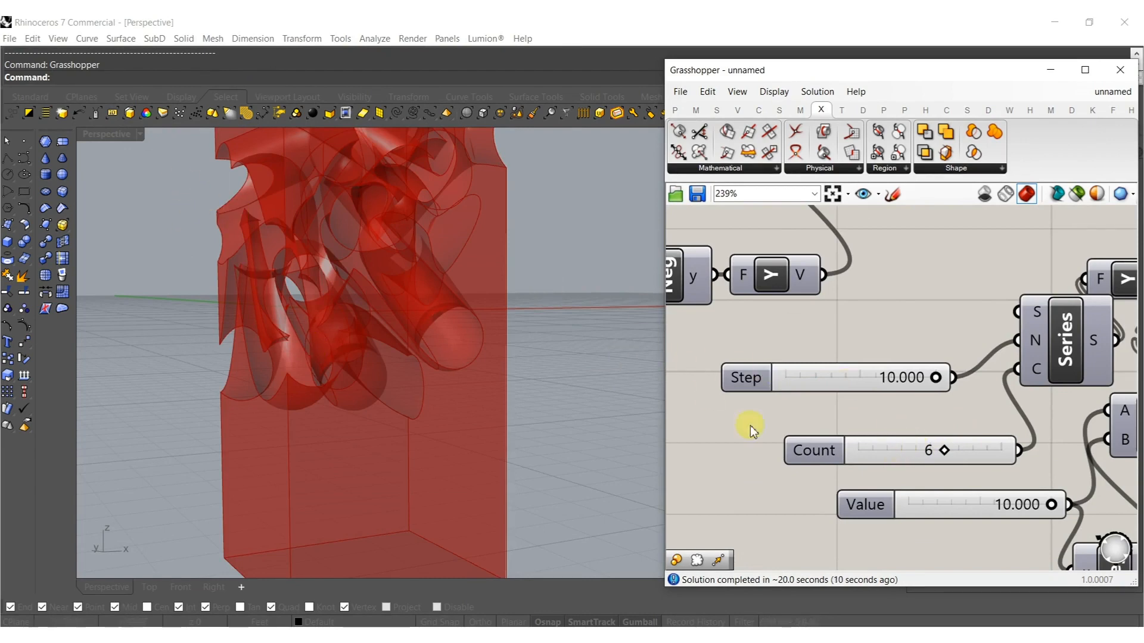
pyautogui.doubleClick(900, 449)
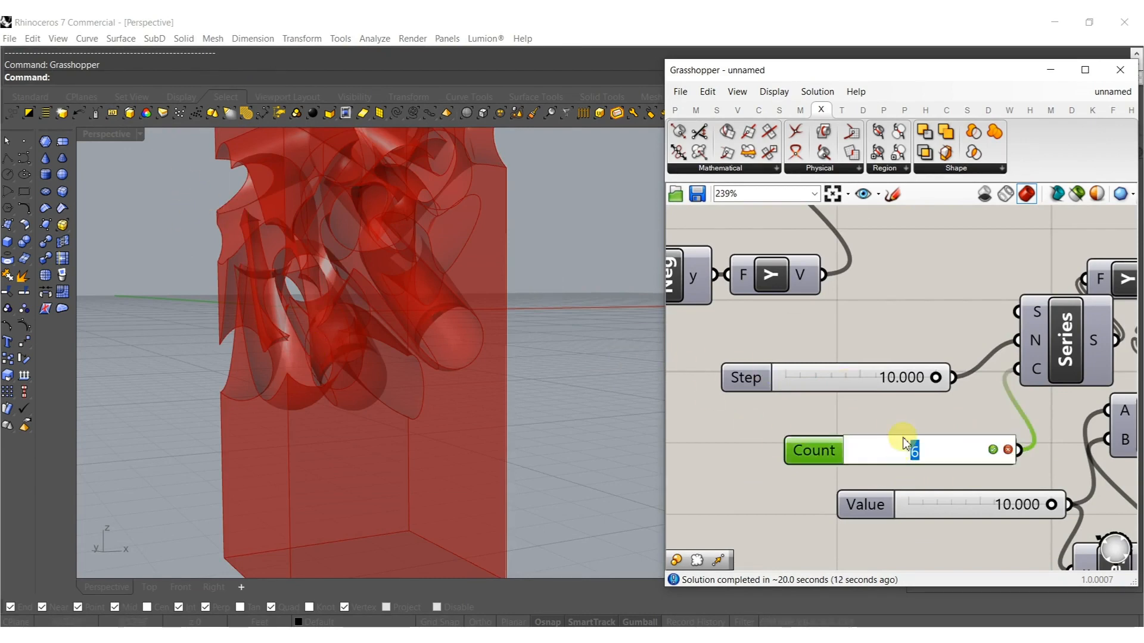
pyautogui.write('4')
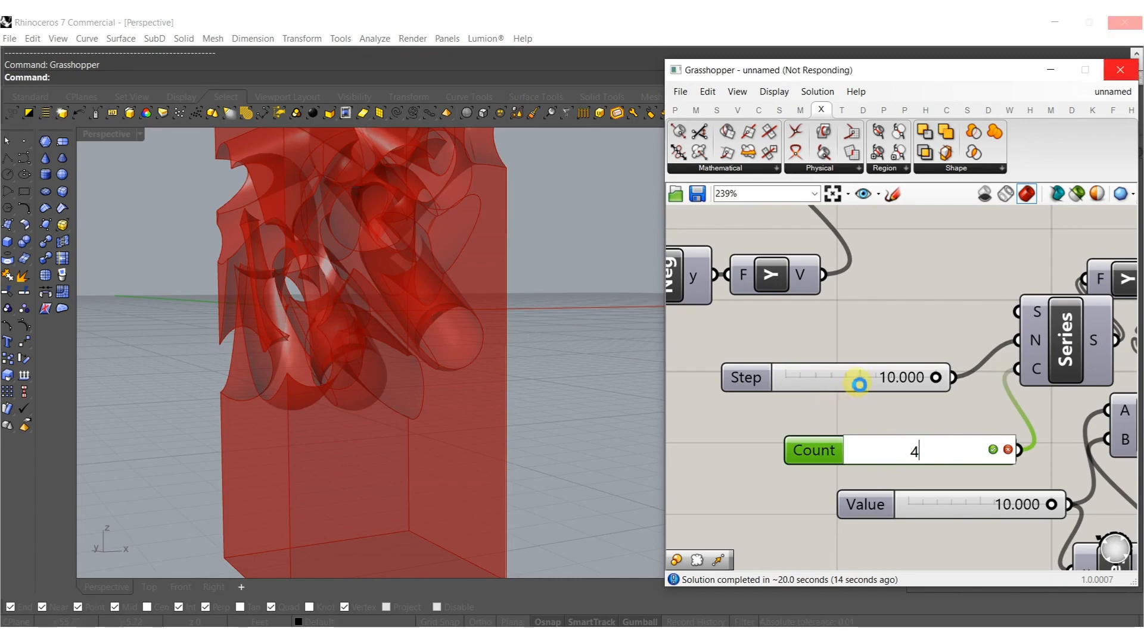
pyautogui.moveTo(453, 372); pyautogui.dragTo(502, 299, button='right')
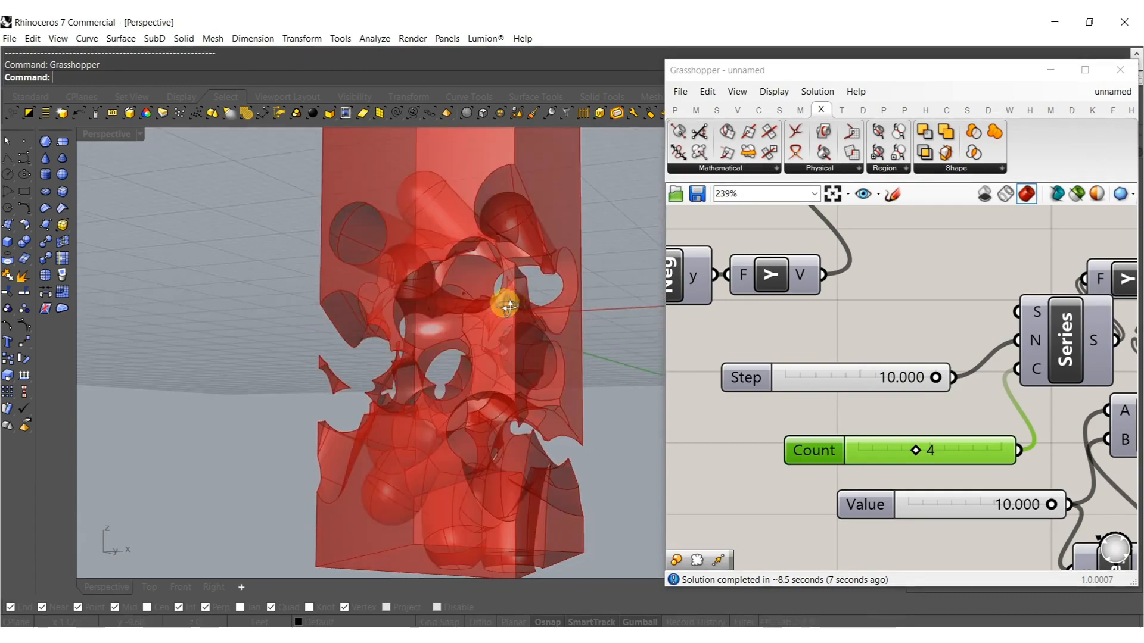
pyautogui.moveTo(655, 387); pyautogui.dragTo(513, 392, button='right')
pyautogui.scroll(-10, 556, 380)
pyautogui.scroll(7, 544, 384)
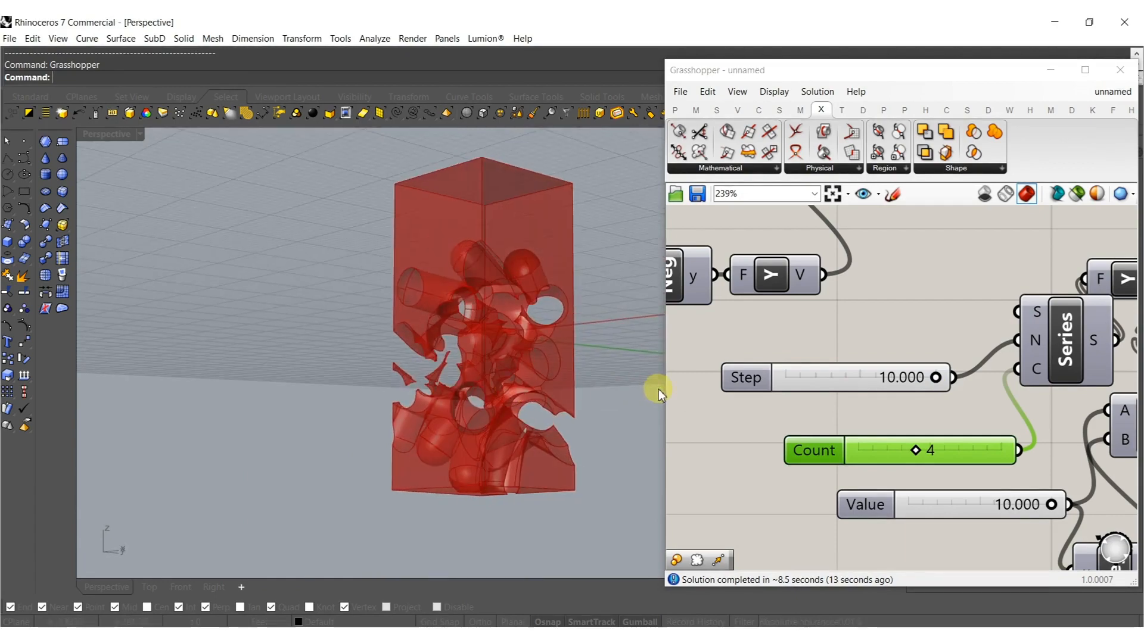
# Add a Mesh Brep component beside the Solid Difference and connect the difference result to its brep input.
pyautogui.scroll(-14, 924, 444)
pyautogui.scroll(3, 989, 423)
pyautogui.scroll(5, 986, 420)
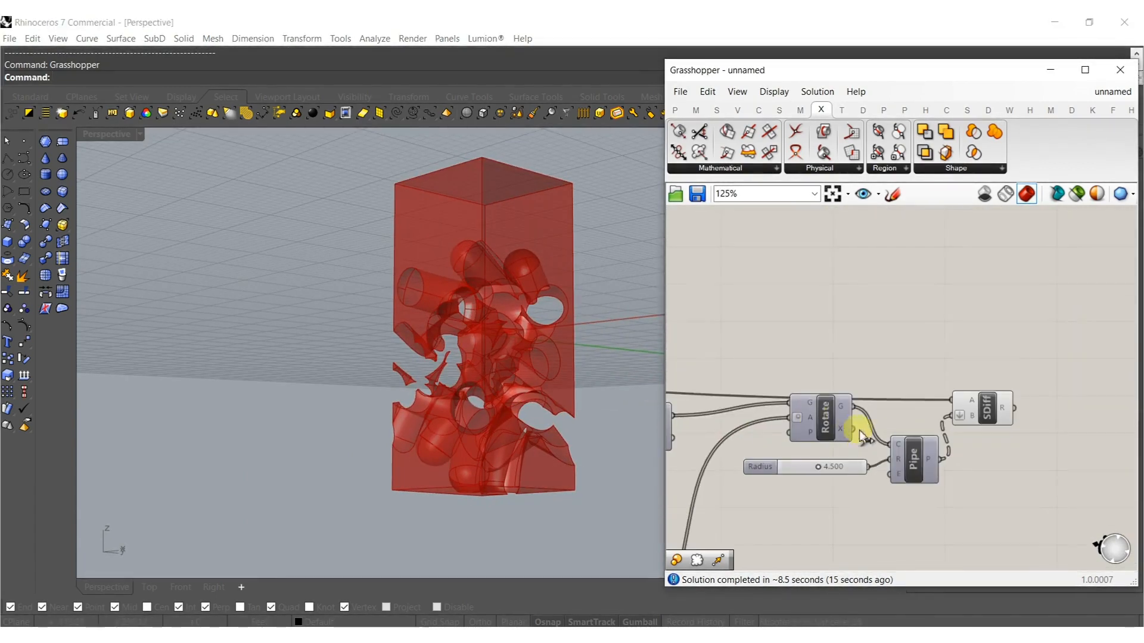
pyautogui.doubleClick(965, 464)
pyautogui.write('mesh')
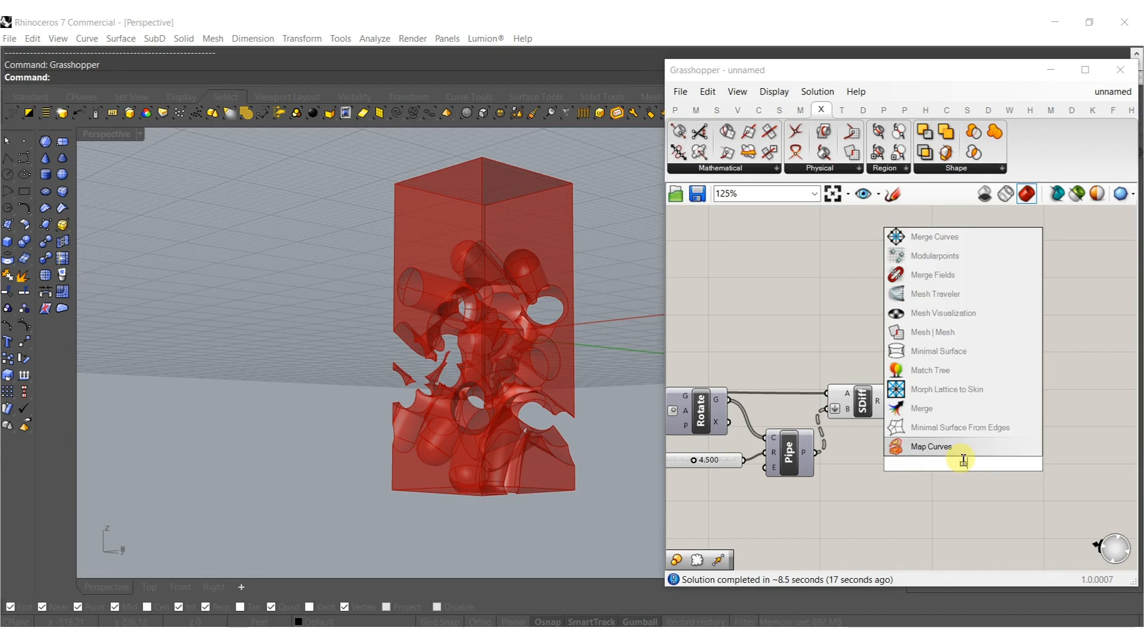
pyautogui.click(946, 416)
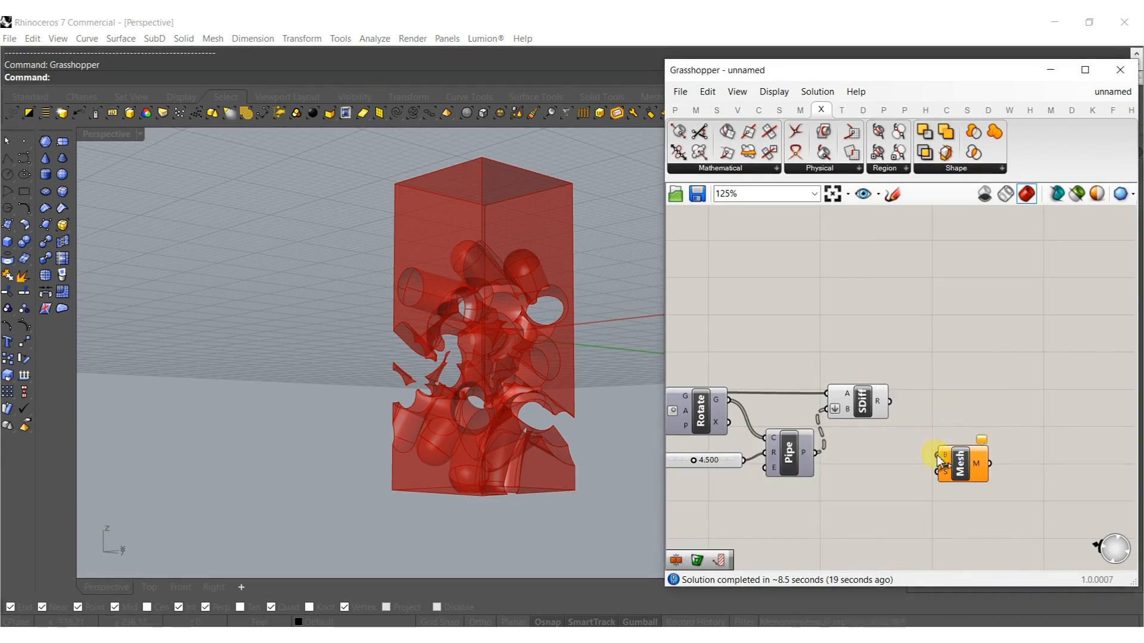
pyautogui.scroll(3, 957, 459)
pyautogui.moveTo(938, 449); pyautogui.dragTo(848, 346)
pyautogui.moveTo(980, 476); pyautogui.dragTo(922, 373)
# Add a Contour component beside the Mesh Brep component and connect the mesh output to its shape input.
pyautogui.moveTo(1059, 468); pyautogui.dragTo(882, 480, button='right')
pyautogui.doubleClick(882, 480)
pyautogui.write('cont')
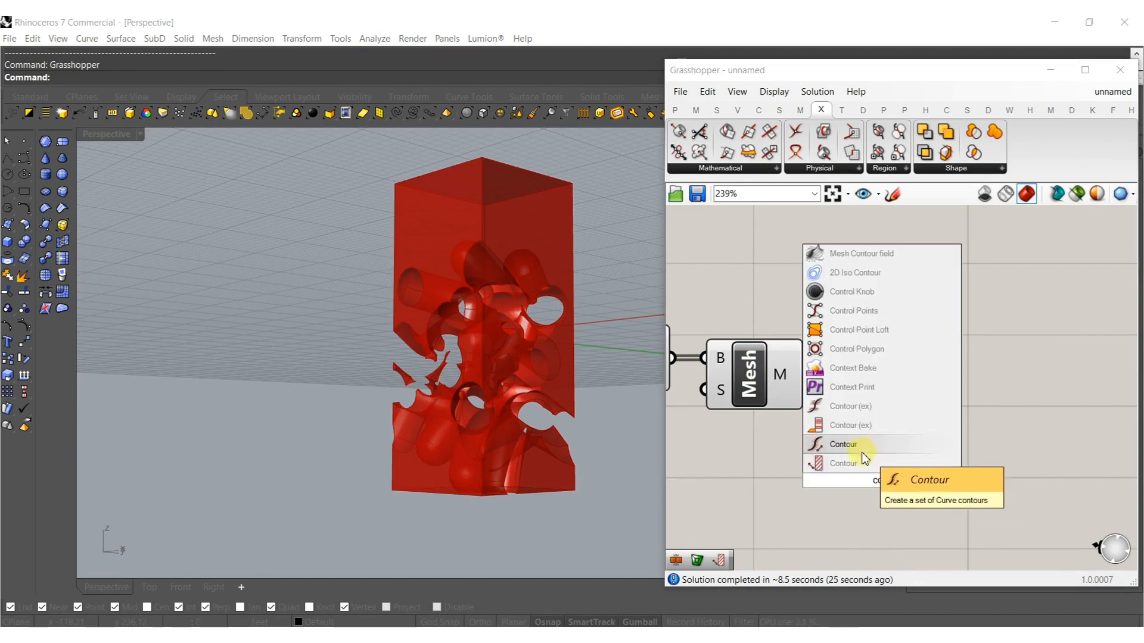
pyautogui.click(861, 453)
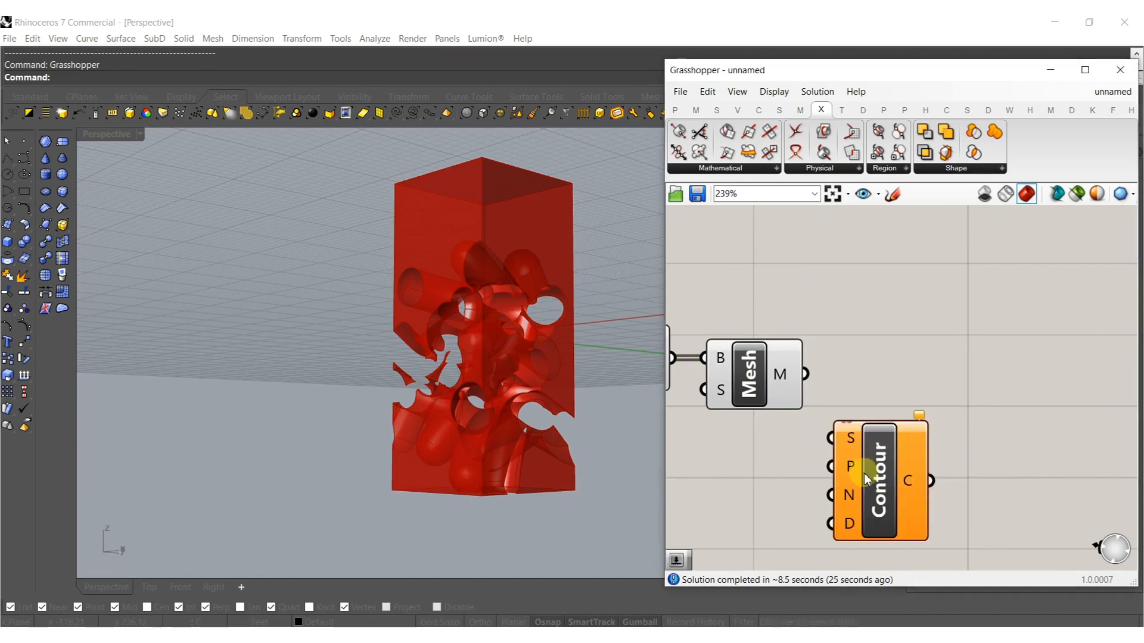
pyautogui.moveTo(837, 434); pyautogui.dragTo(807, 375)
pyautogui.moveTo(885, 475); pyautogui.dragTo(914, 411)
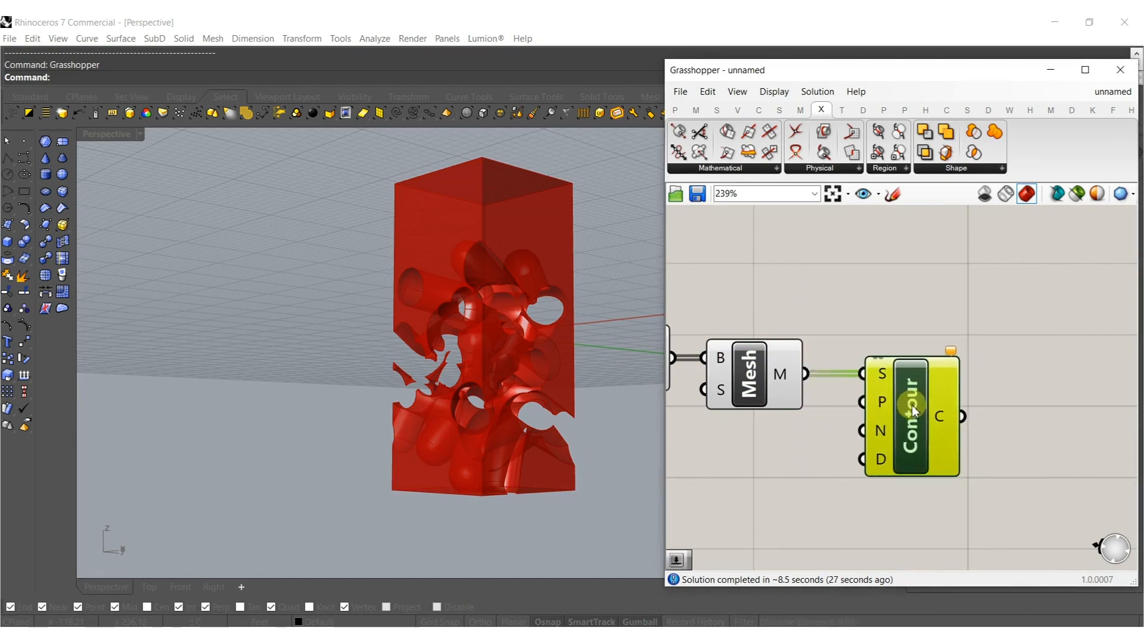
# Add a number slider with the value 1.000 below the Contour component.
pyautogui.doubleClick(808, 513)
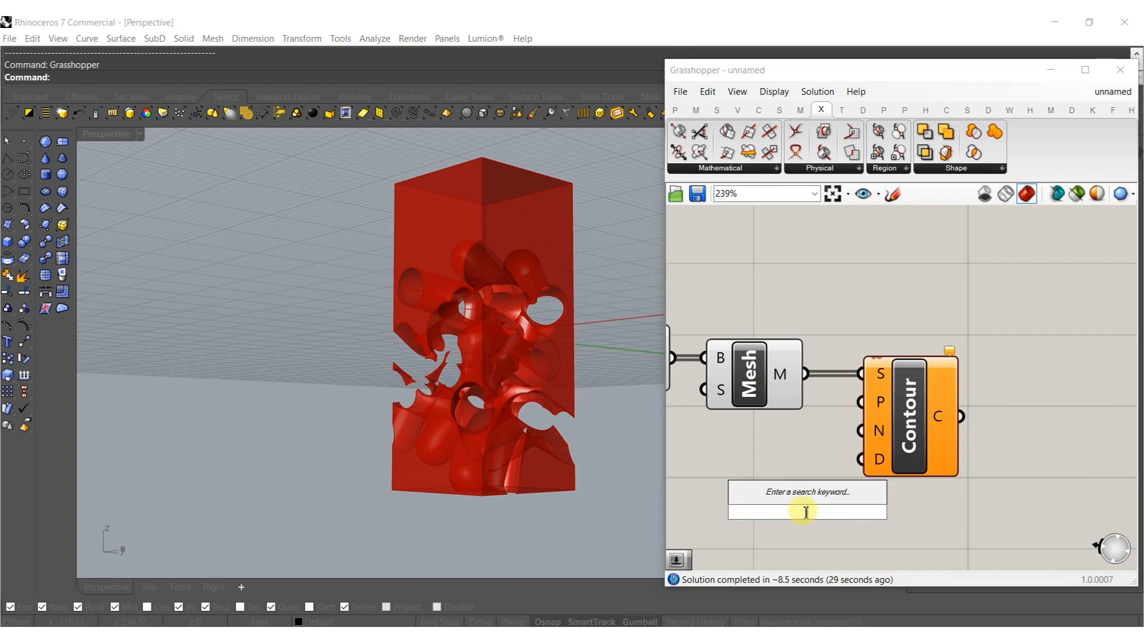
pyautogui.write('1')
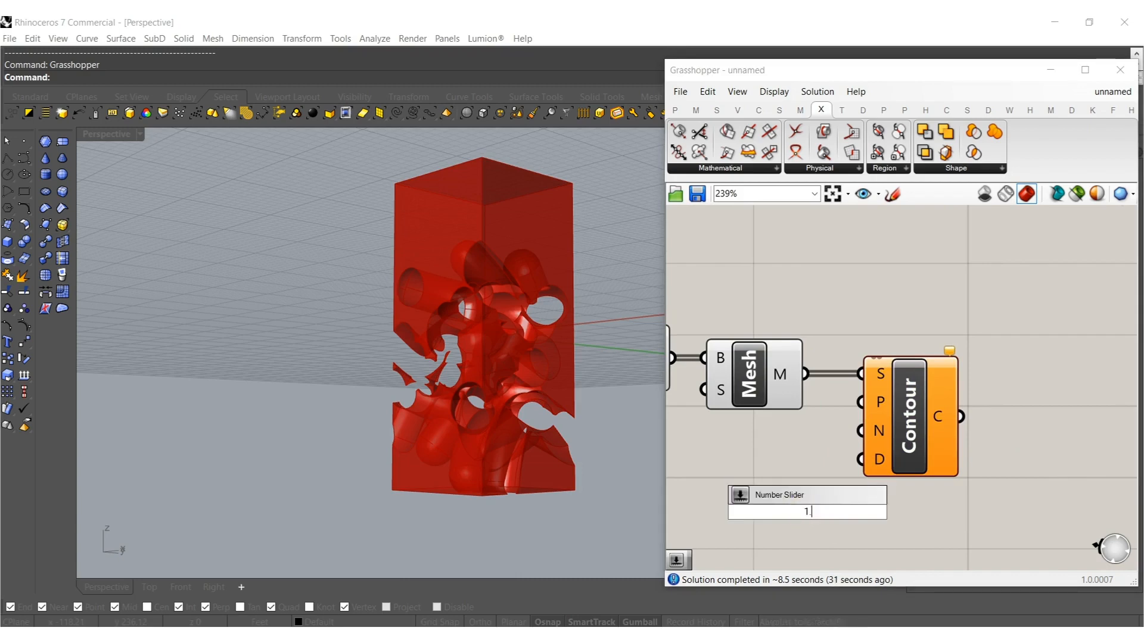
pyautogui.press('Return')
# Hide the preview of the Pipe, Solid Difference and Mesh Brep components.
pyautogui.scroll(-5, 865, 466)
pyautogui.moveTo(922, 454); pyautogui.dragTo(782, 355)
pyautogui.middleClick(834, 415)
pyautogui.click(834, 417)
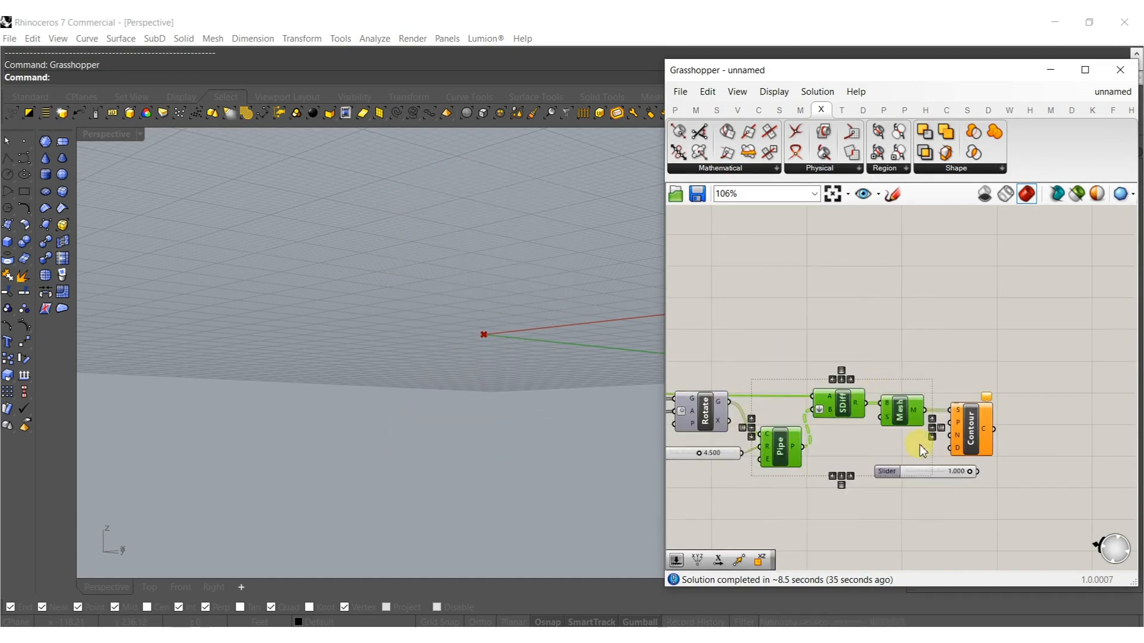
# Connect the 1.000 slider to the Contour's distance input and a new Unit Y vector to its normal input.
pyautogui.scroll(4, 920, 444)
pyautogui.moveTo(964, 424); pyautogui.dragTo(1015, 468)
pyautogui.moveTo(957, 508); pyautogui.dragTo(918, 502, button='right')
pyautogui.doubleClick(866, 509)
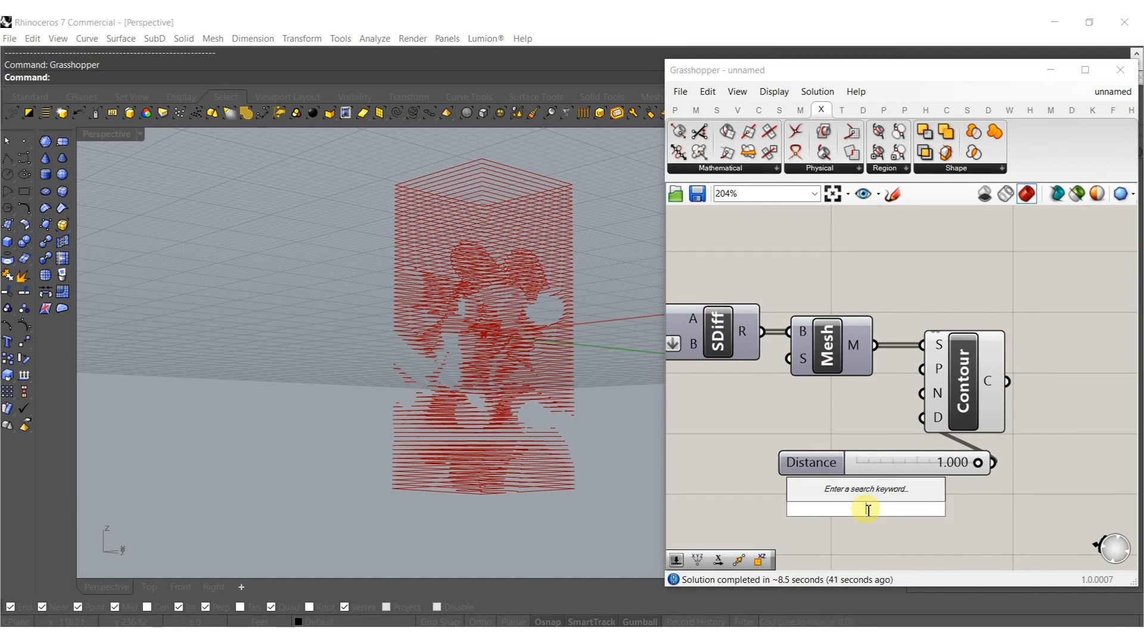
pyautogui.write('y')
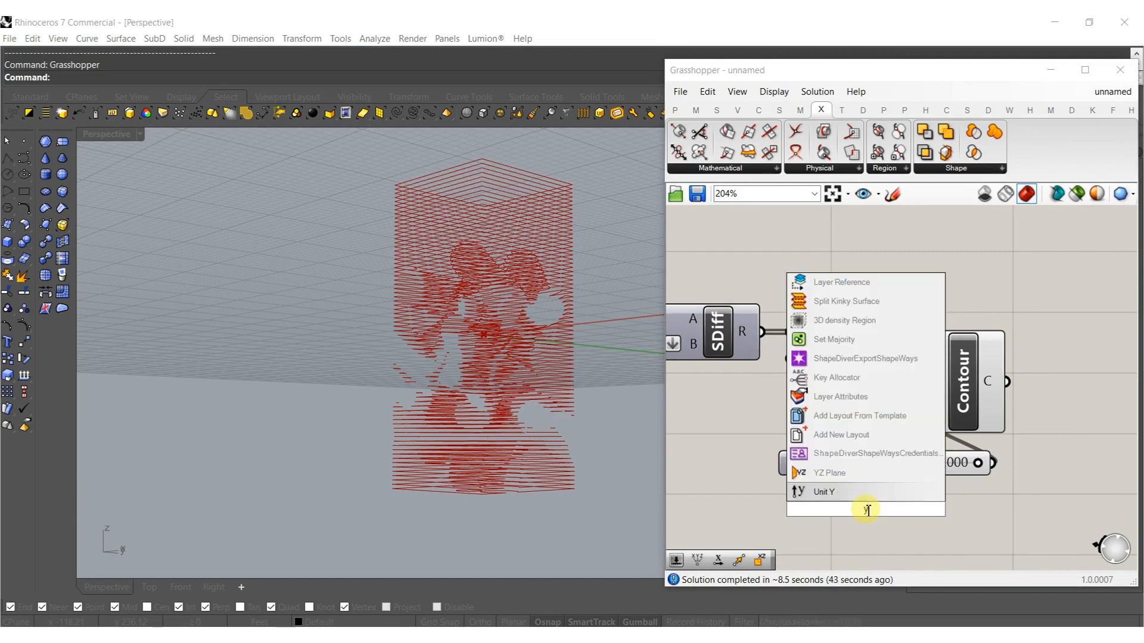
pyautogui.press('Return')
pyautogui.moveTo(866, 509); pyautogui.dragTo(851, 416)
pyautogui.moveTo(925, 389); pyautogui.dragTo(897, 416)
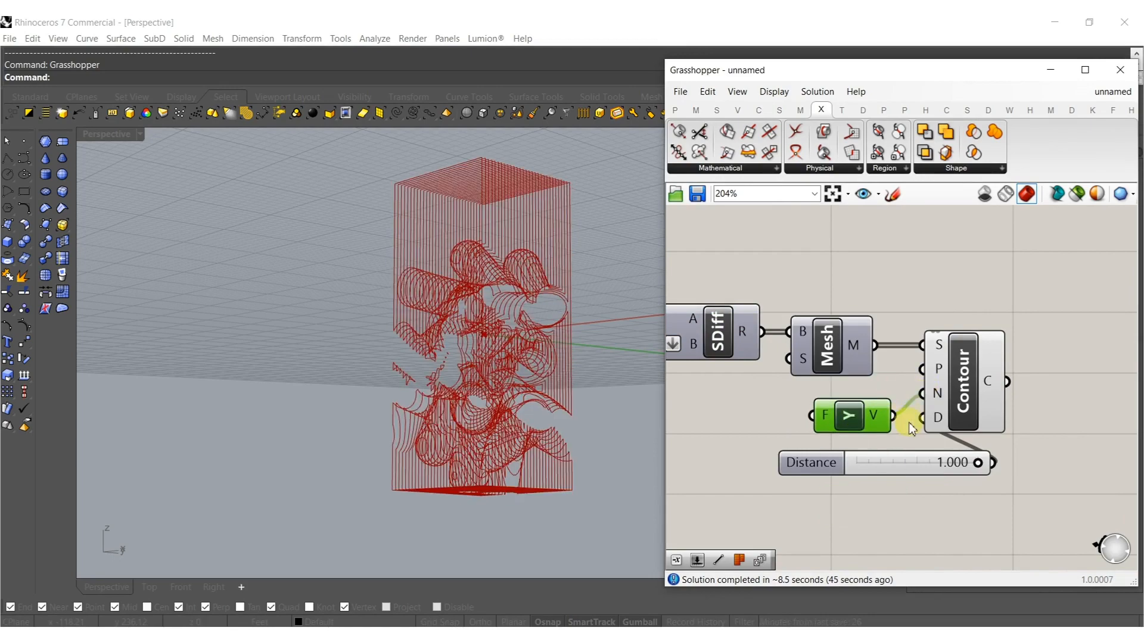
# Set the Contour's Distance slider to 0.813 and inspect the contour curves from another angle.
pyautogui.moveTo(927, 421); pyautogui.dragTo(824, 421, button='right')
pyautogui.scroll(5, 893, 462)
pyautogui.moveTo(894, 461); pyautogui.dragTo(911, 439, button='right')
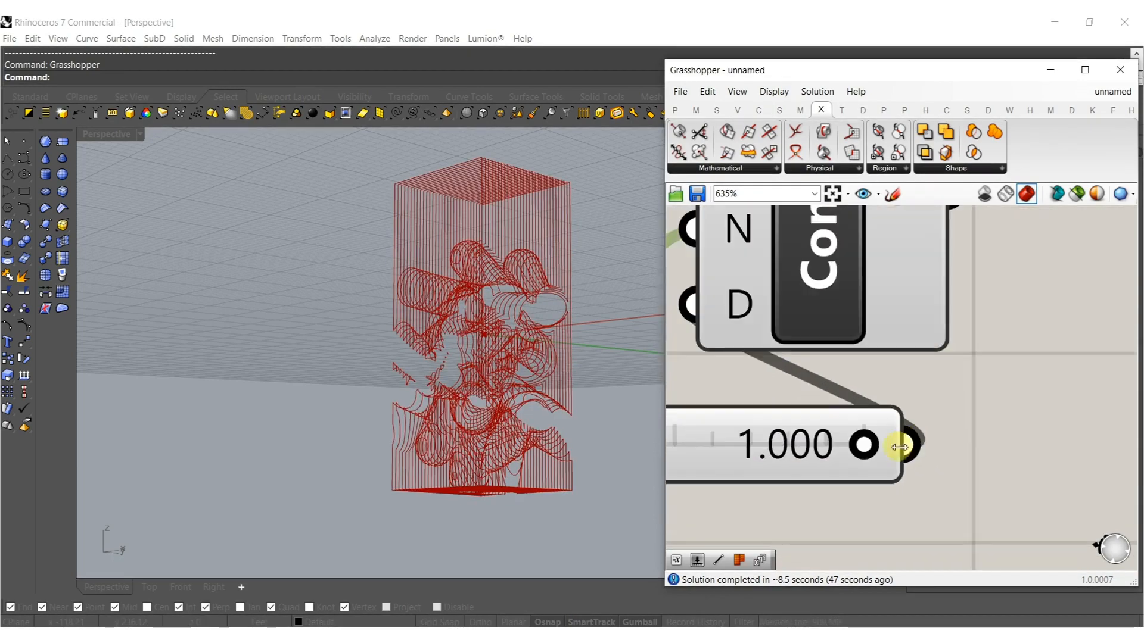
pyautogui.moveTo(863, 441); pyautogui.dragTo(792, 444)
pyautogui.moveTo(490, 428); pyautogui.dragTo(518, 439, button='right')
# Add an Extrude component to the canvas, leaving space between it and the Contour component.
pyautogui.scroll(-3, 851, 407)
pyautogui.scroll(-1, 852, 408)
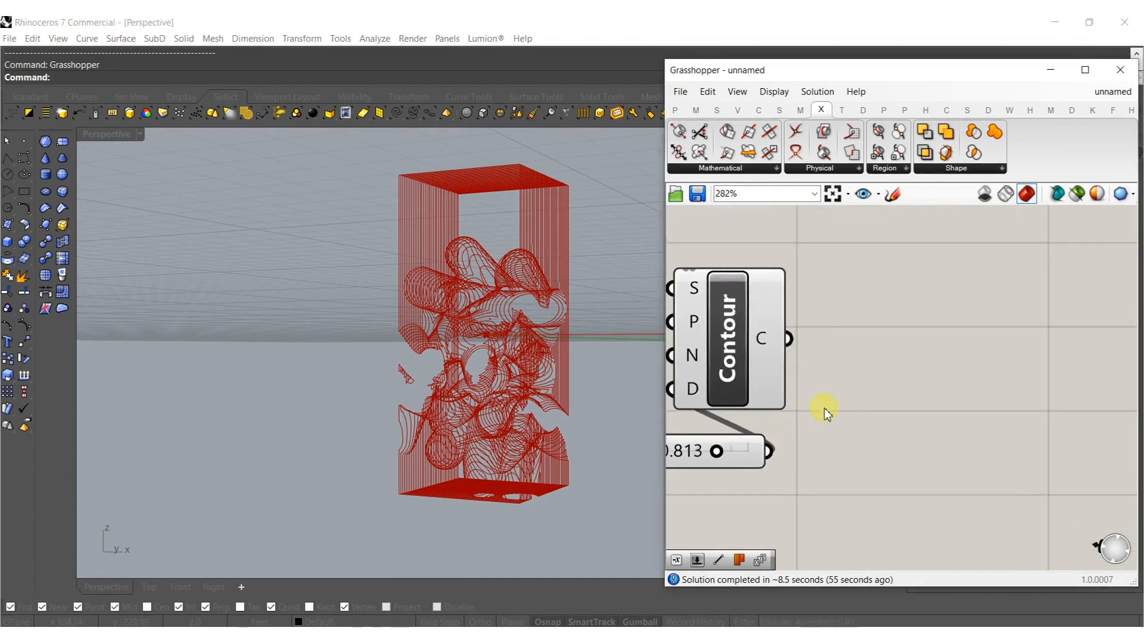
pyautogui.doubleClick(841, 395)
pyautogui.write('extru')
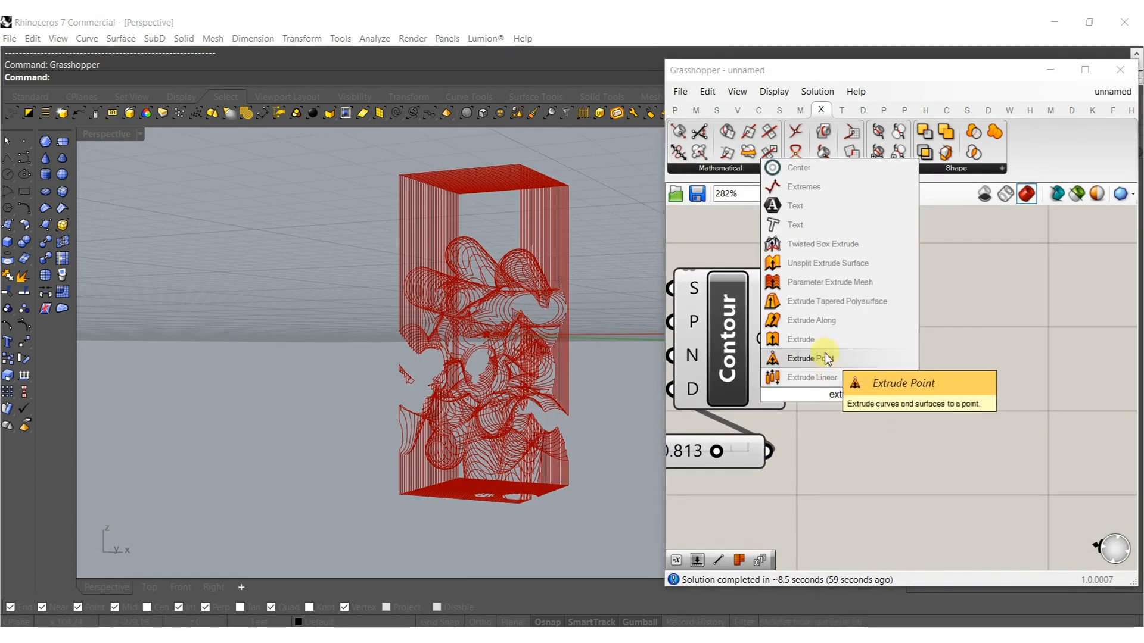
pyautogui.click(810, 338)
pyautogui.moveTo(842, 386); pyautogui.dragTo(972, 386)
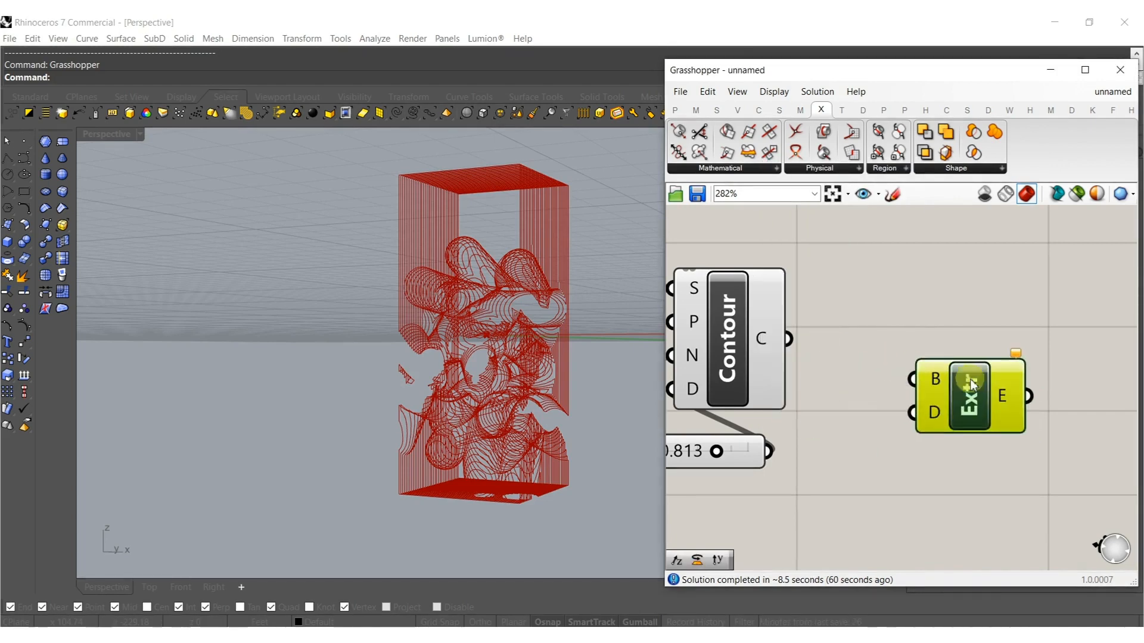
# Add an Explode component fed by the Contour's curves and connect its segments output to the Extrude's base input.
pyautogui.doubleClick(835, 320)
pyautogui.write('expl')
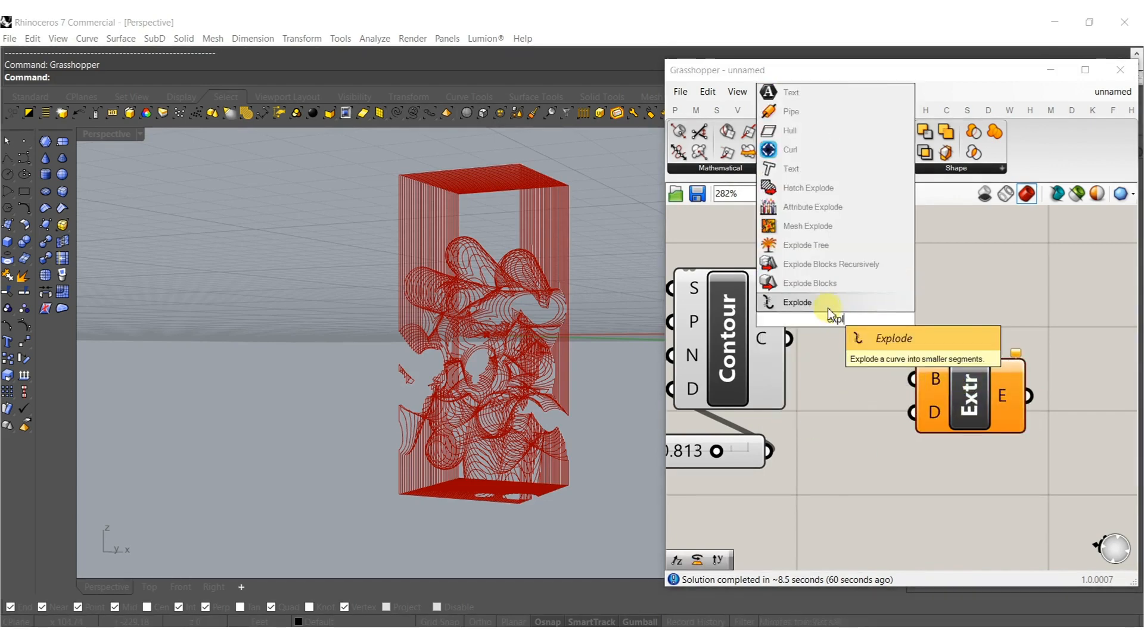
pyautogui.click(827, 304)
pyautogui.moveTo(815, 313)
pyautogui.mouseDown()
pyautogui.moveTo(851, 346)
pyautogui.moveTo(813, 321)
pyautogui.mouseUp()
pyautogui.moveTo(944, 399); pyautogui.dragTo(932, 316)
pyautogui.moveTo(932, 406); pyautogui.dragTo(827, 381, button='right')
pyautogui.moveTo(902, 345); pyautogui.dragTo(1034, 345)
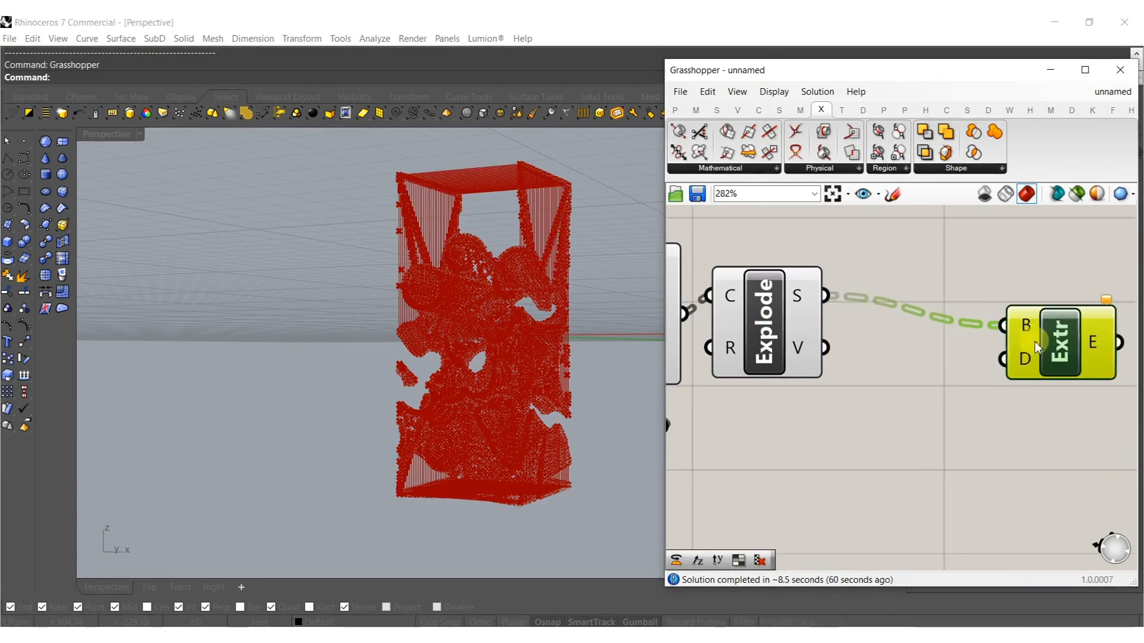
# Add a Unit Y vector and connect it to the Extrude's direction input.
pyautogui.doubleClick(937, 450)
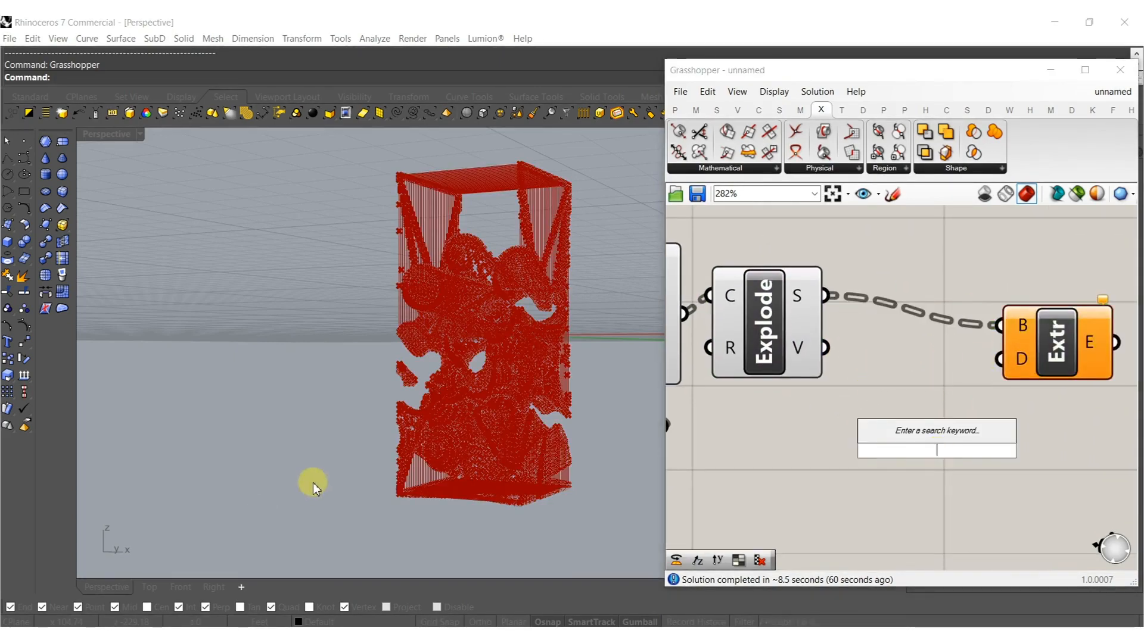
pyautogui.moveTo(365, 437); pyautogui.dragTo(337, 459, button='right')
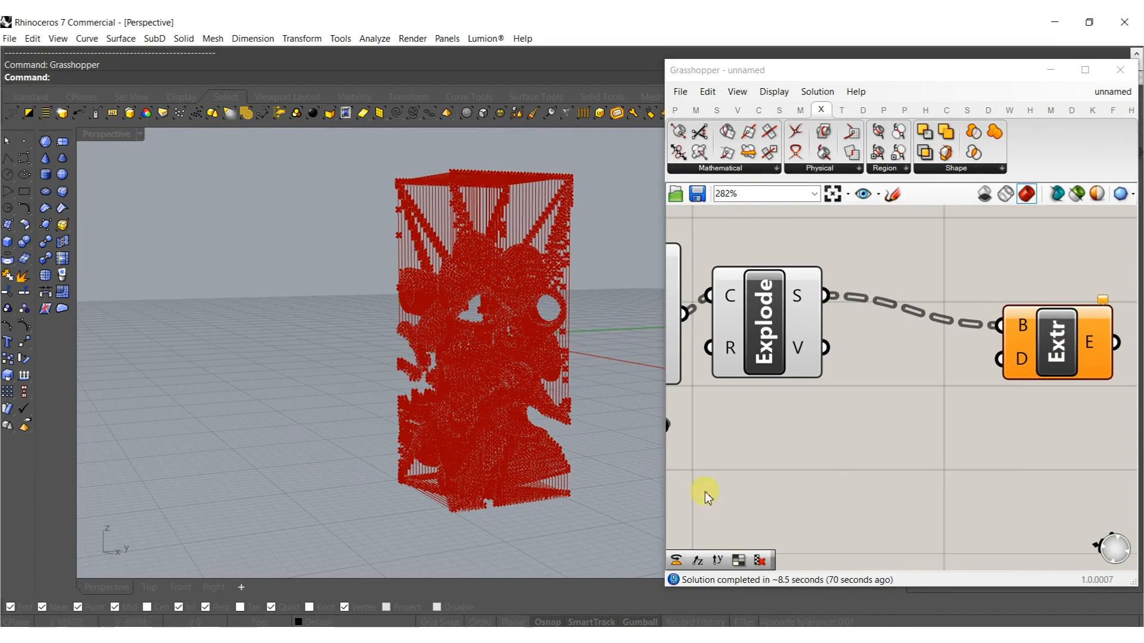
pyautogui.doubleClick(890, 432)
pyautogui.write('y')
pyautogui.click(882, 414)
pyautogui.moveTo(946, 431); pyautogui.dragTo(1000, 359)
# Duplicate the Distance slider and connect the copy to the factor input of the Extrude's Unit Y vector.
pyautogui.moveTo(838, 471); pyautogui.dragTo(1007, 419, button='right')
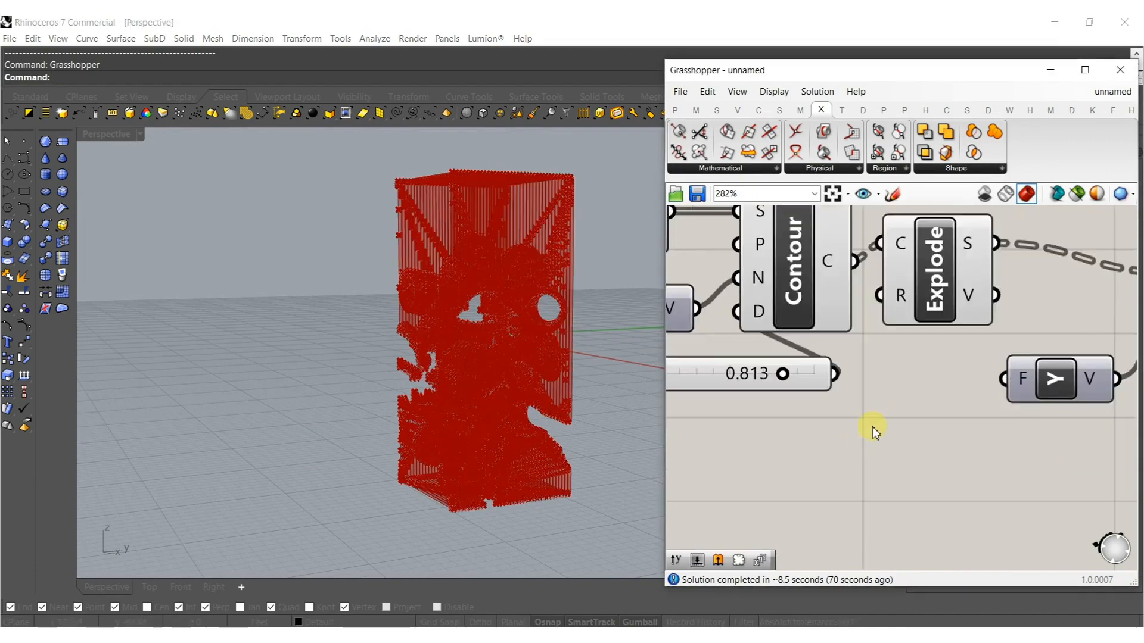
pyautogui.scroll(-3, 872, 424)
pyautogui.keyDown('alt'); pyautogui.moveTo(795, 402); pyautogui.dragTo(870, 436); pyautogui.keyUp('alt')
pyautogui.moveTo(954, 395); pyautogui.dragTo(927, 427)
# Inspect the extruded strips up close and set the Factor slider to 0.560.
pyautogui.scroll(10, 487, 324)
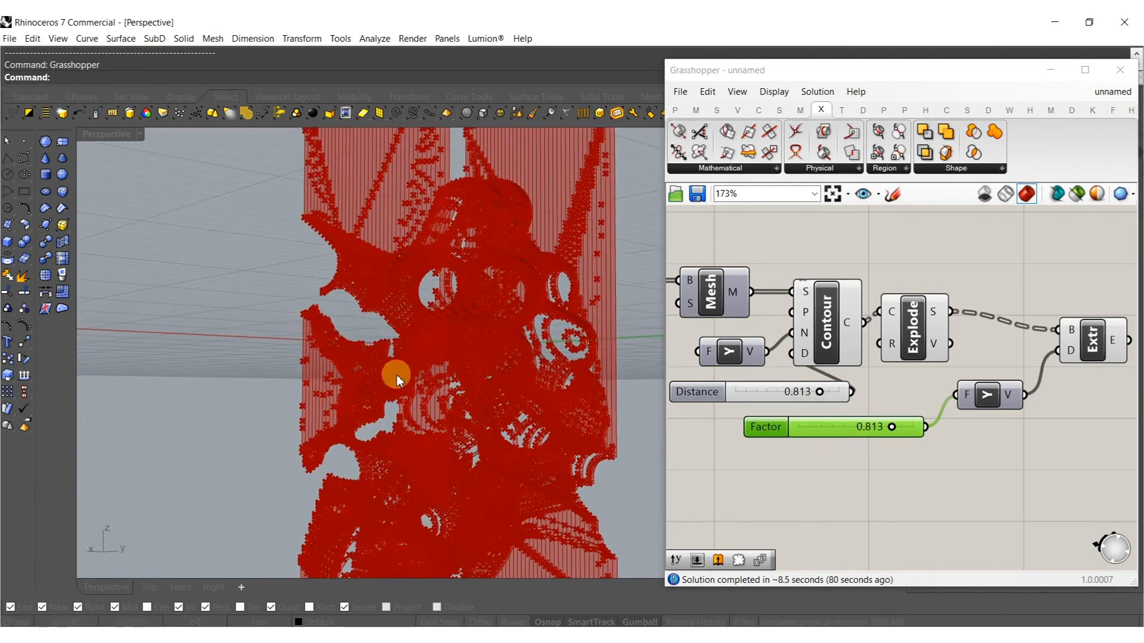
pyautogui.scroll(3, 301, 396)
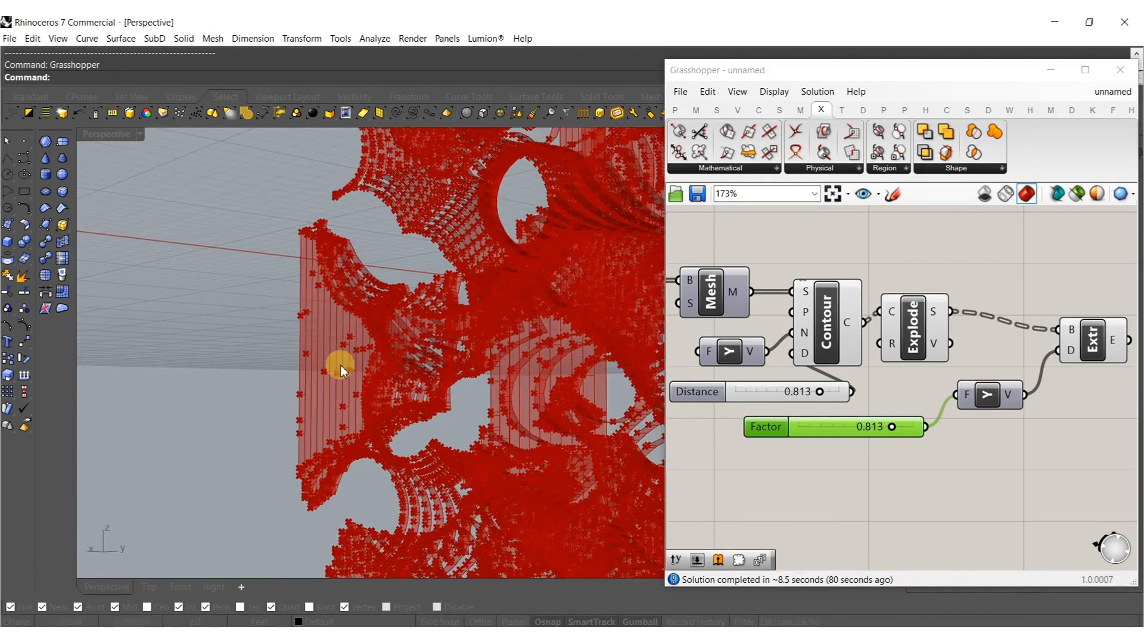
pyautogui.scroll(5, 852, 438)
pyautogui.click(963, 442)
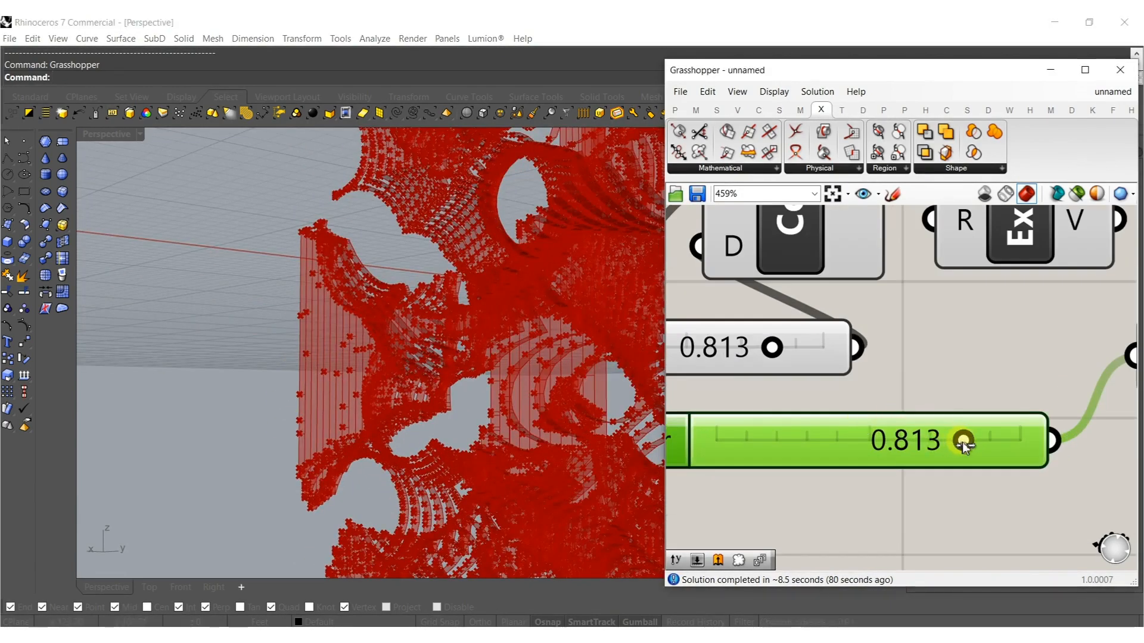
pyautogui.moveTo(947, 443); pyautogui.dragTo(882, 437)
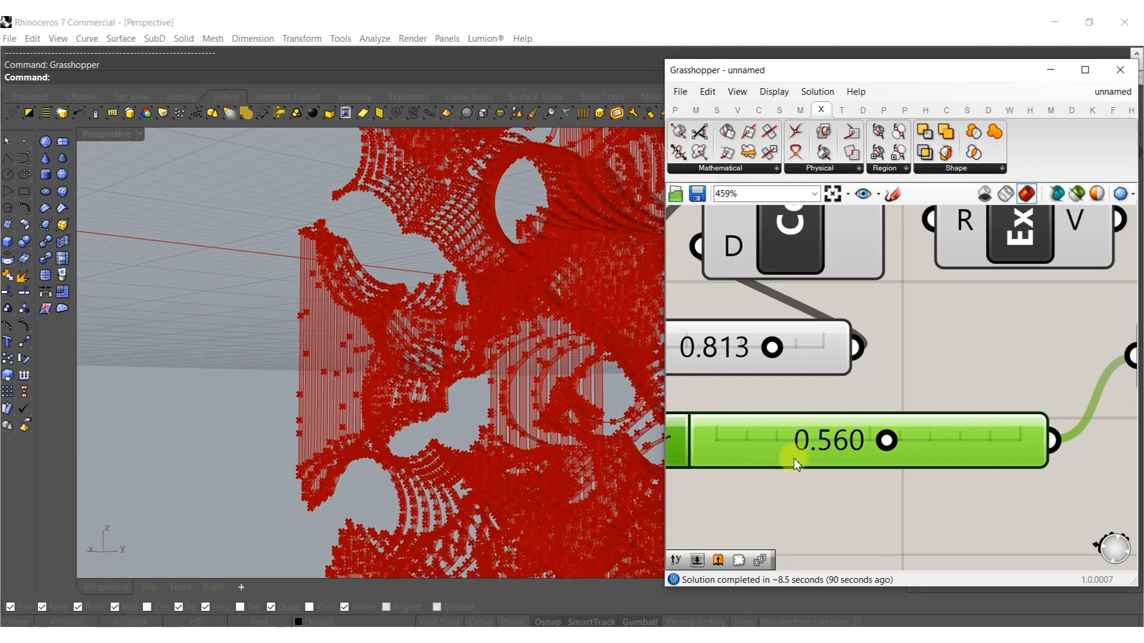
# Add an Area component and connect the Extrude result to its geometry input.
pyautogui.scroll(-5, 925, 447)
pyautogui.scroll(3, 865, 410)
pyautogui.doubleClick(839, 421)
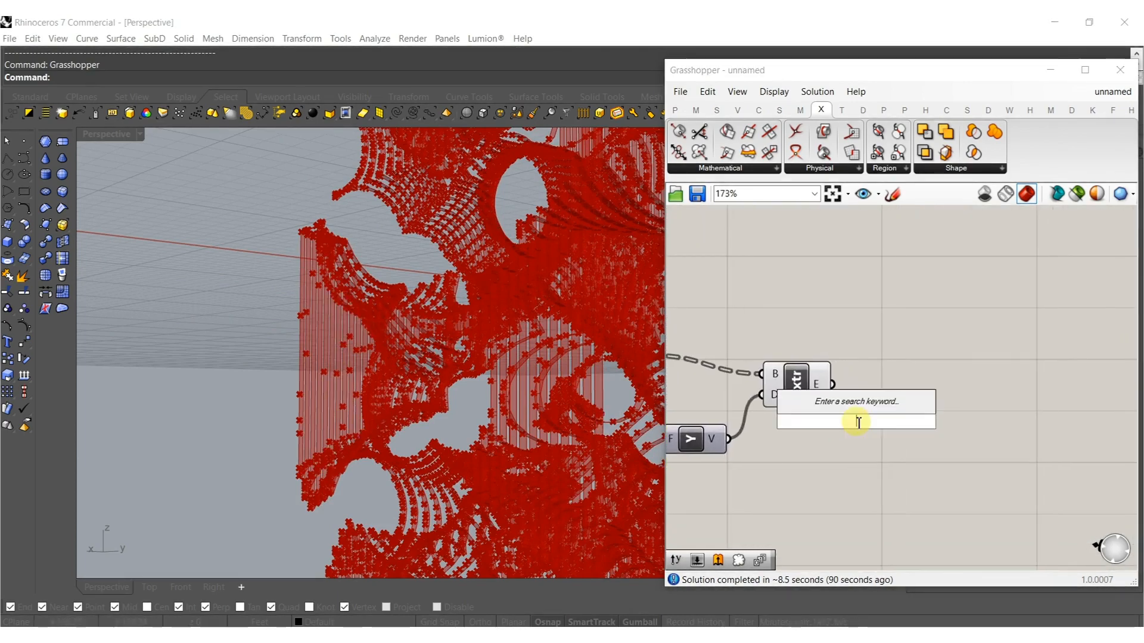
pyautogui.write('area')
pyautogui.press('Return')
pyautogui.moveTo(833, 384); pyautogui.dragTo(830, 414)
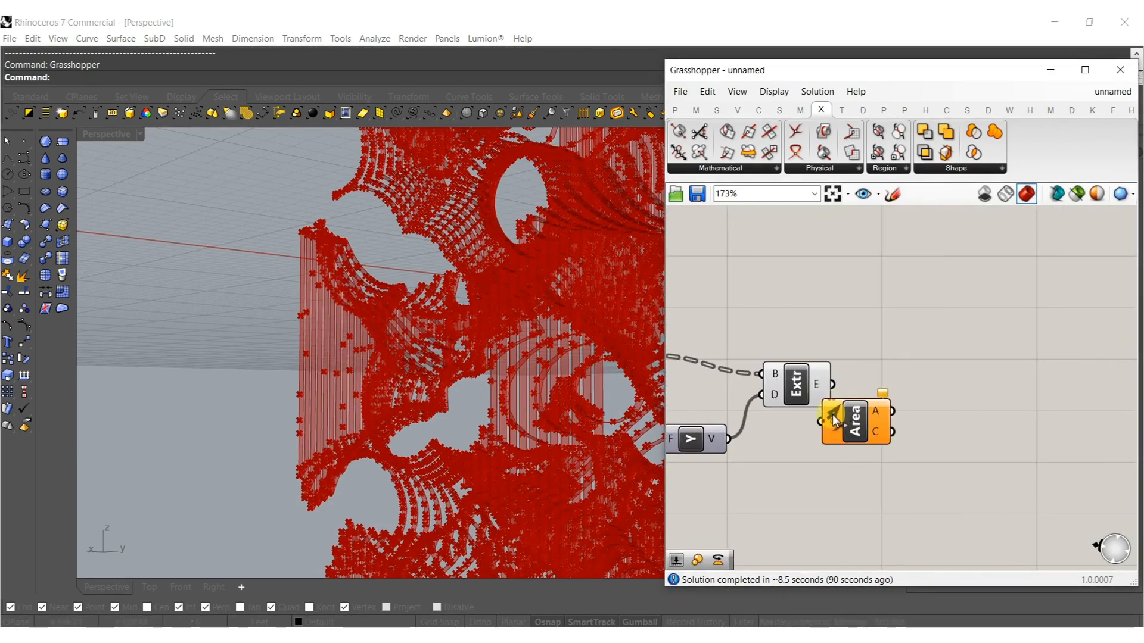
# Add a Rotate component taking the extrusions as geometry and the Area centroids as rotation planes.
pyautogui.moveTo(945, 432); pyautogui.dragTo(895, 444, button='right')
pyautogui.doubleClick(893, 444)
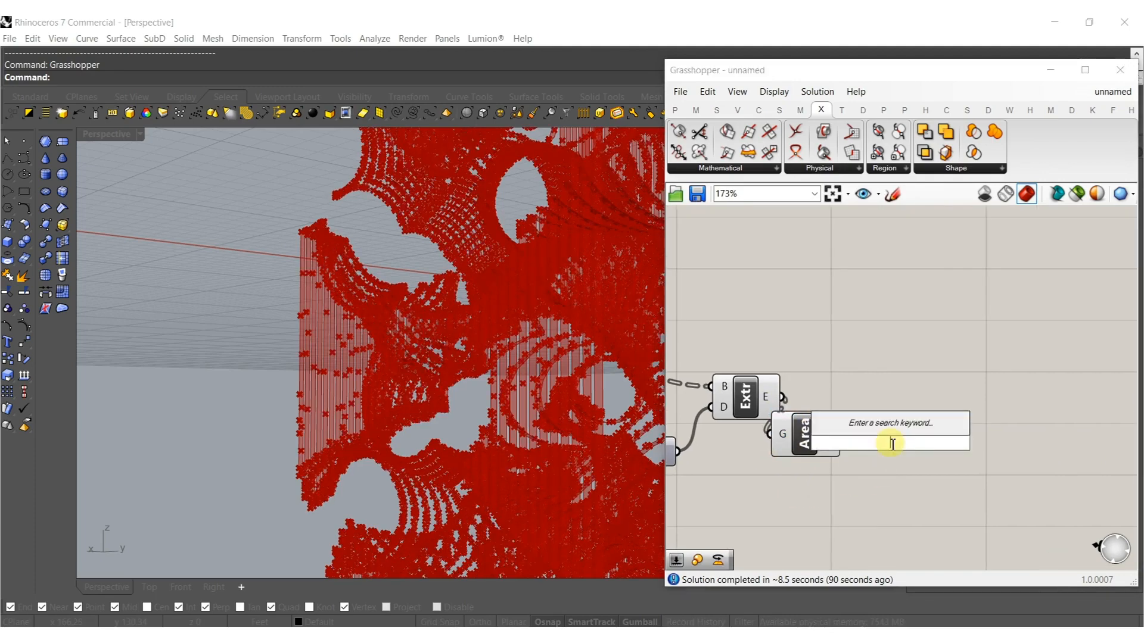
pyautogui.write('ro')
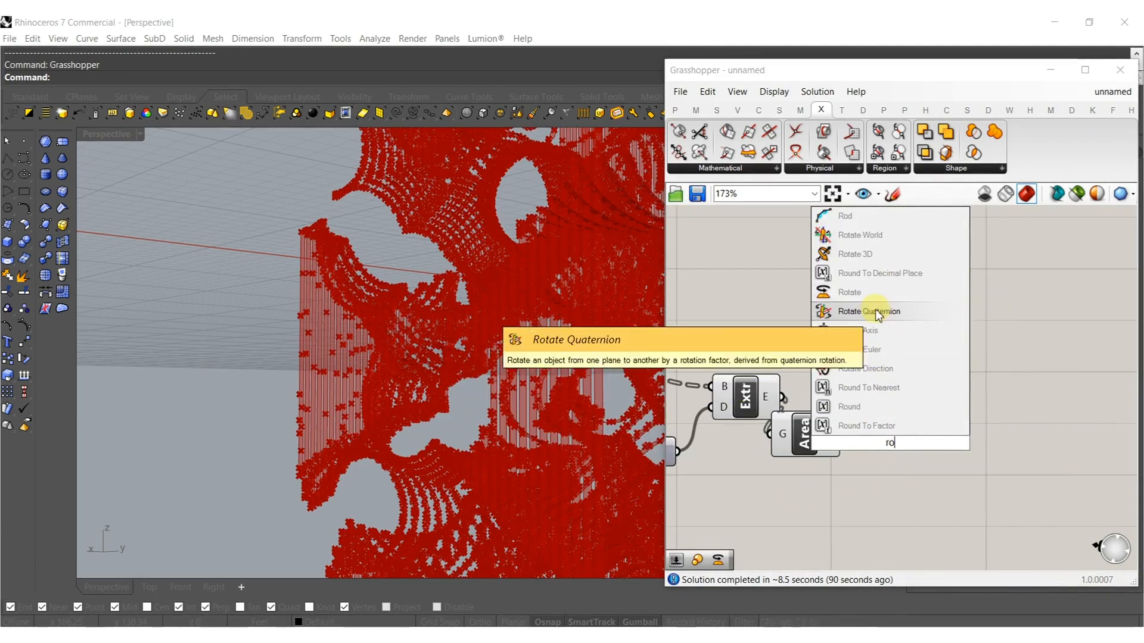
pyautogui.click(850, 292)
pyautogui.moveTo(854, 423); pyautogui.dragTo(795, 392)
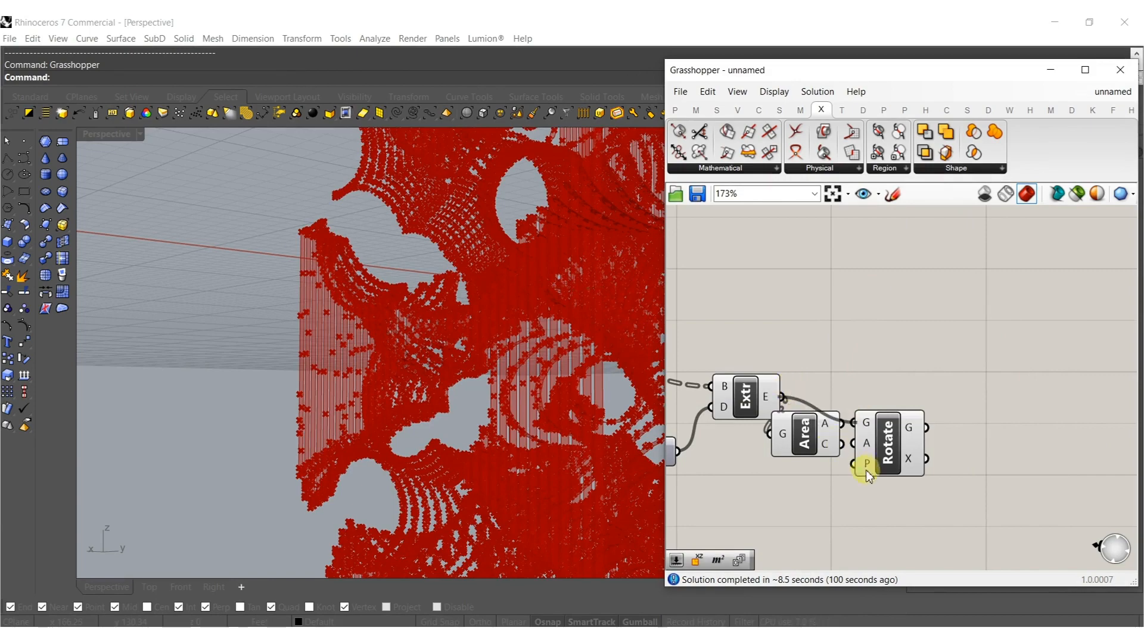
pyautogui.moveTo(834, 447); pyautogui.dragTo(951, 414)
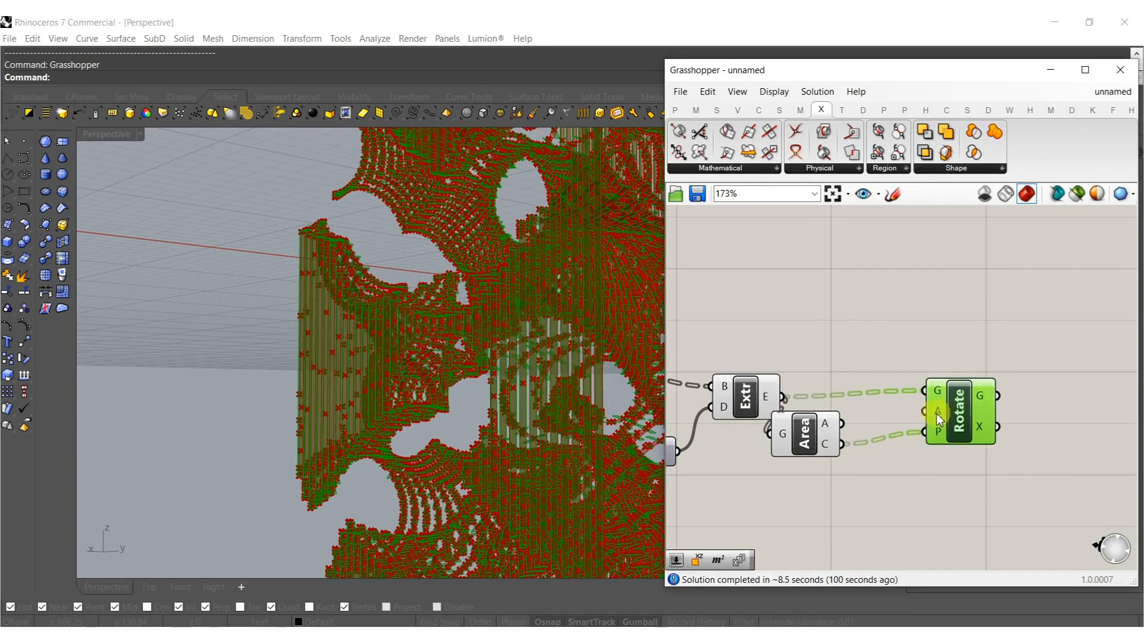
pyautogui.click(909, 472)
# Switch the Rotate's angle input to degrees and feed it from a new panel containing 45.
pyautogui.rightClick(940, 410)
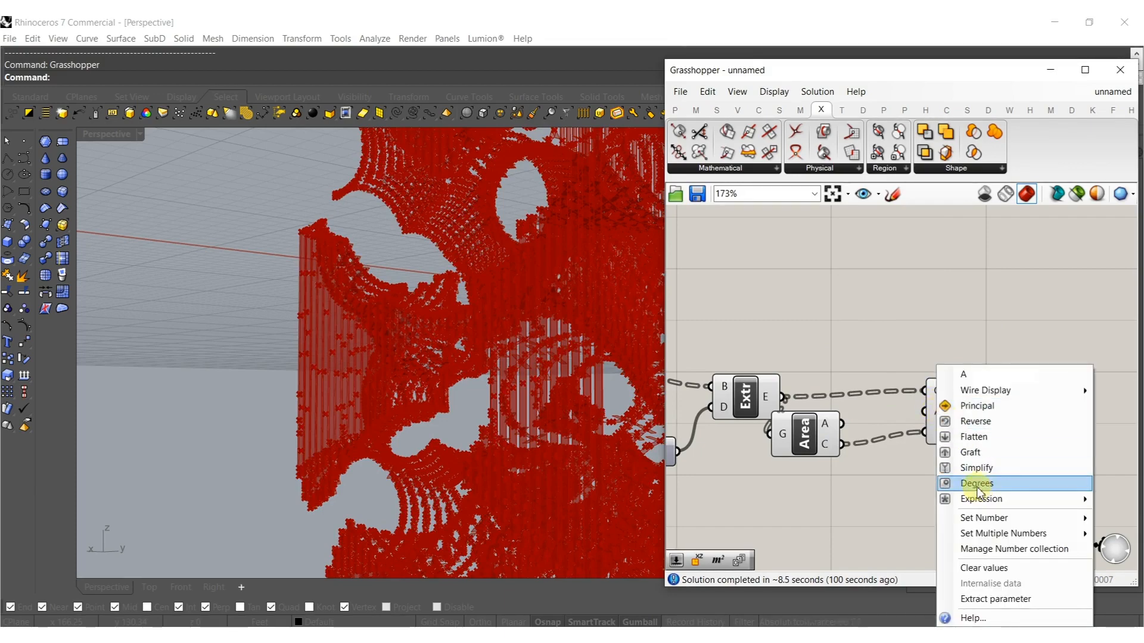
pyautogui.click(947, 483)
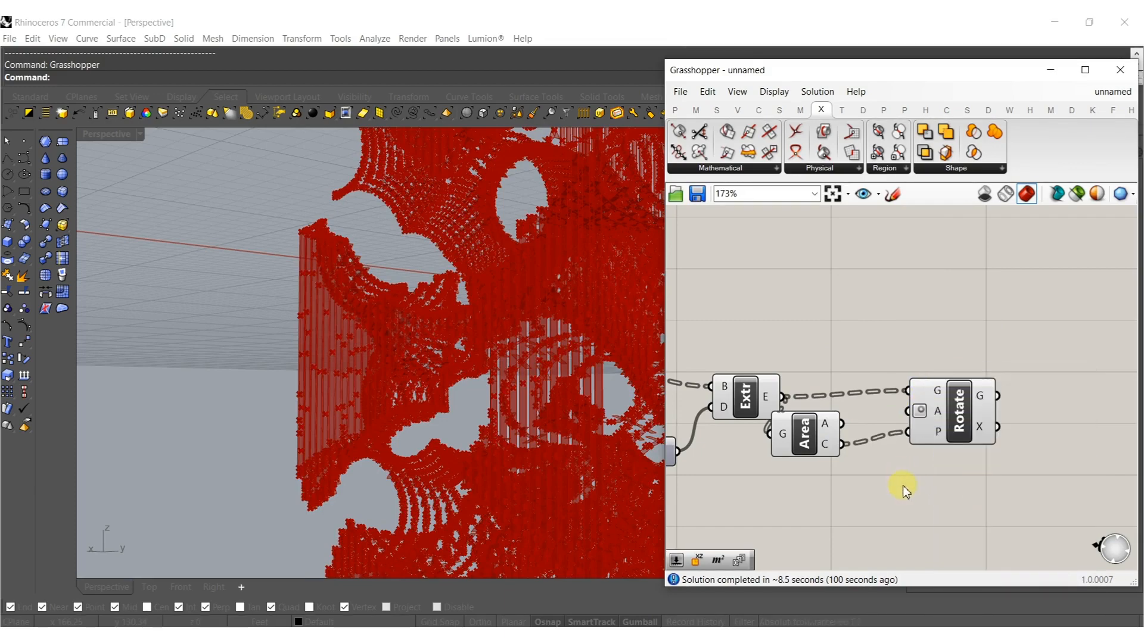
pyautogui.doubleClick(899, 485)
pyautogui.write('"')
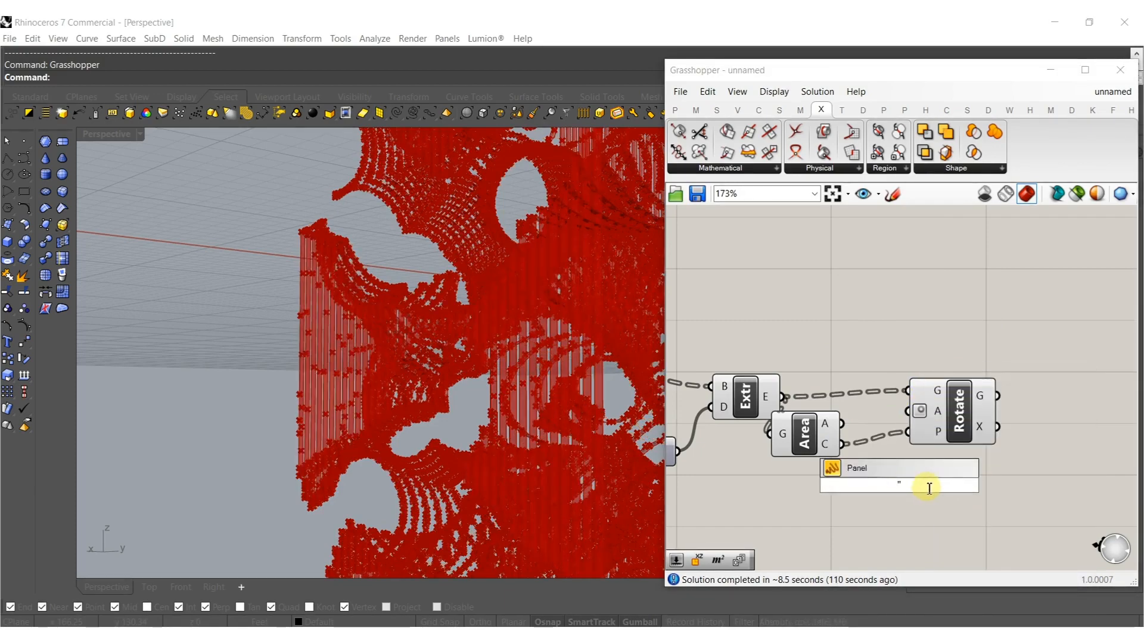
pyautogui.write('45')
pyautogui.press('Return')
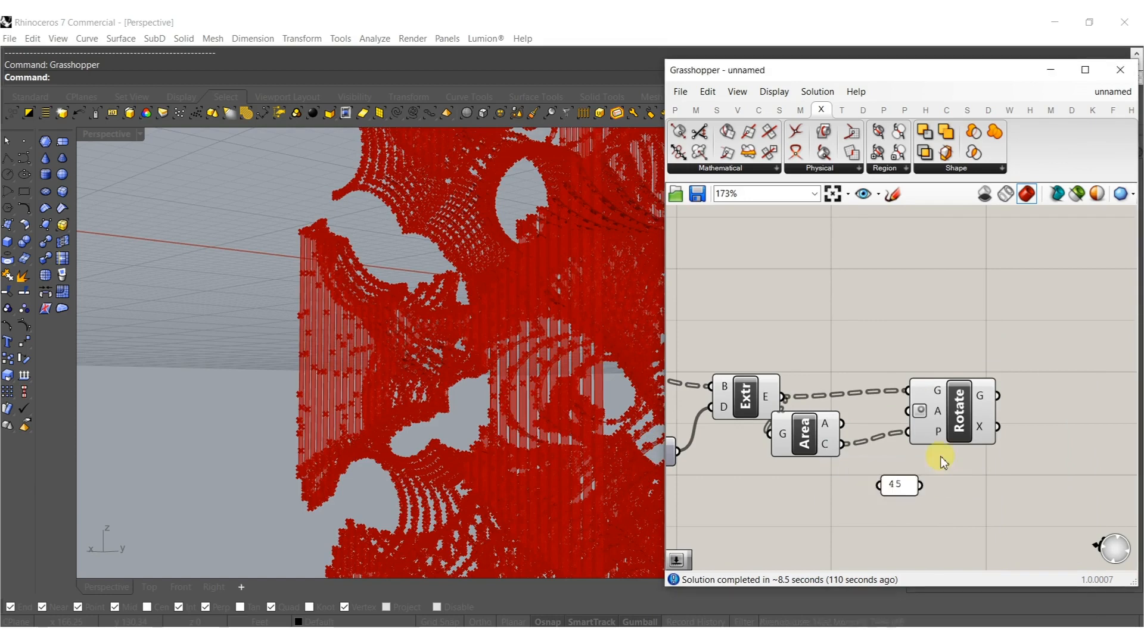
pyautogui.moveTo(920, 485); pyautogui.dragTo(919, 431)
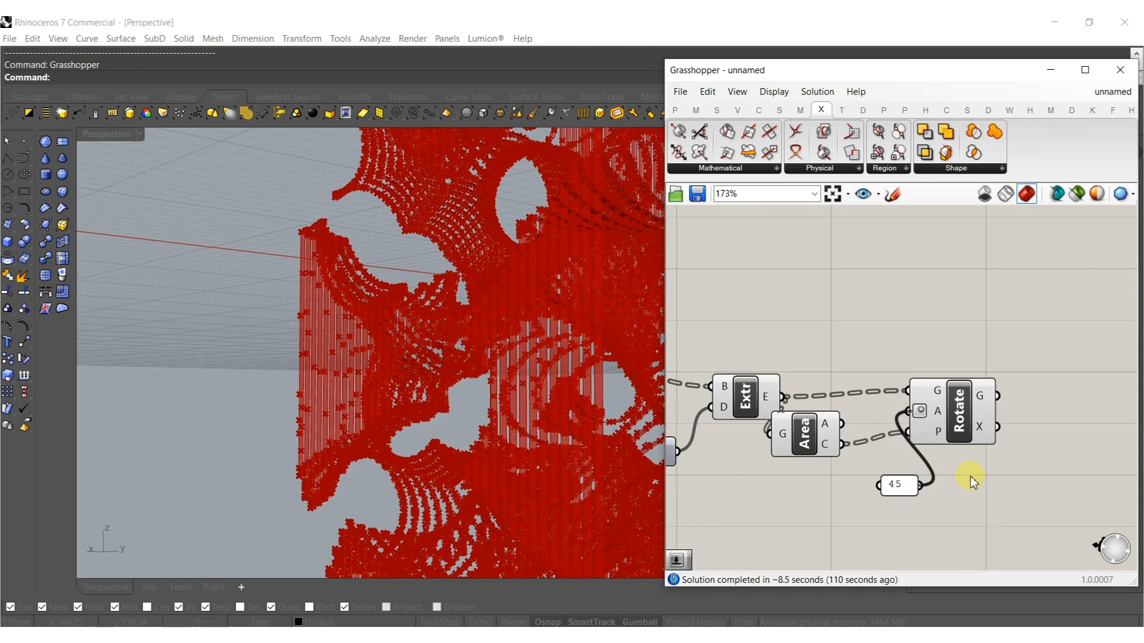
# Add a Bounding Box component and connect the Rotate geometry output to its content input.
pyautogui.moveTo(988, 467); pyautogui.dragTo(798, 479, button='right')
pyautogui.doubleClick(829, 469)
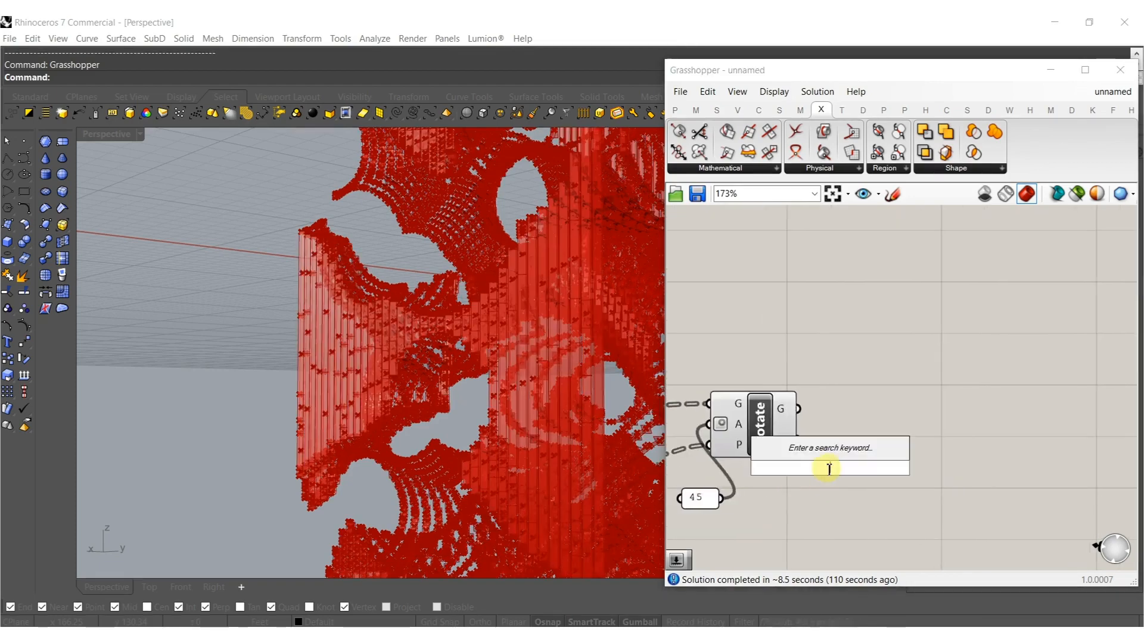
pyautogui.write('bound')
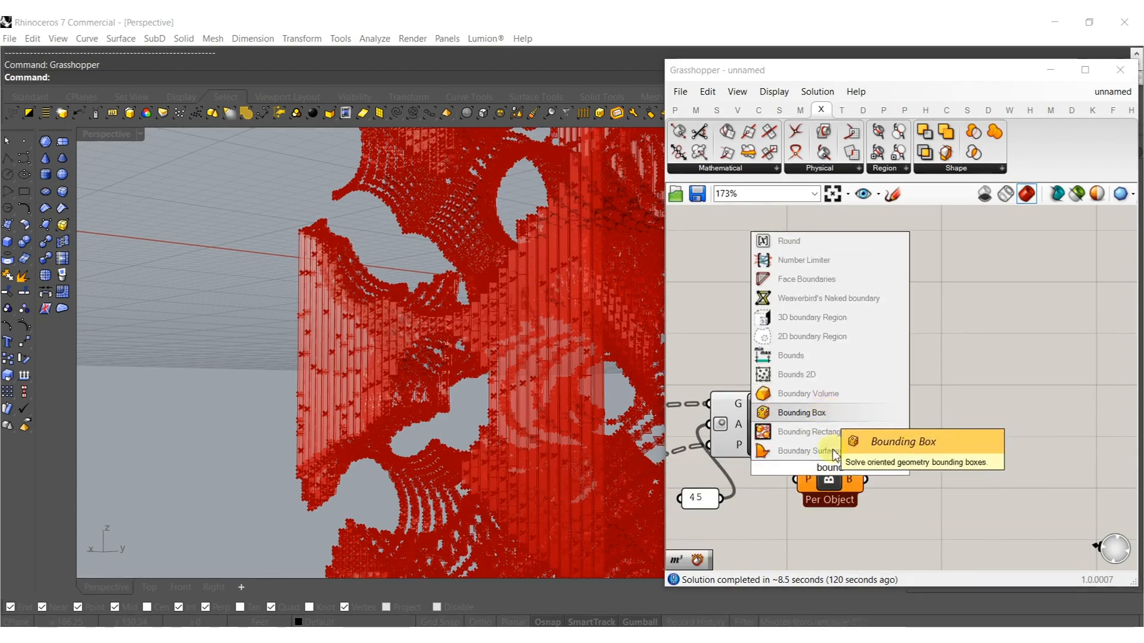
pyautogui.click(798, 413)
pyautogui.moveTo(795, 420); pyautogui.dragTo(797, 411)
pyautogui.moveTo(830, 472); pyautogui.dragTo(863, 418)
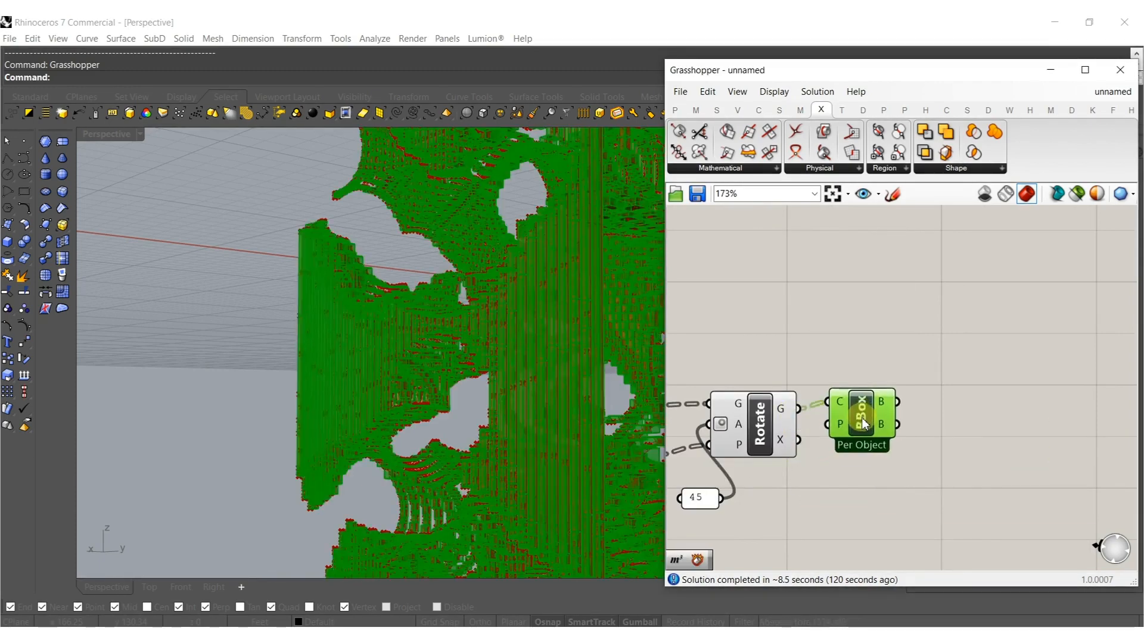
pyautogui.moveTo(902, 442); pyautogui.dragTo(844, 448, button='right')
pyautogui.click(845, 448)
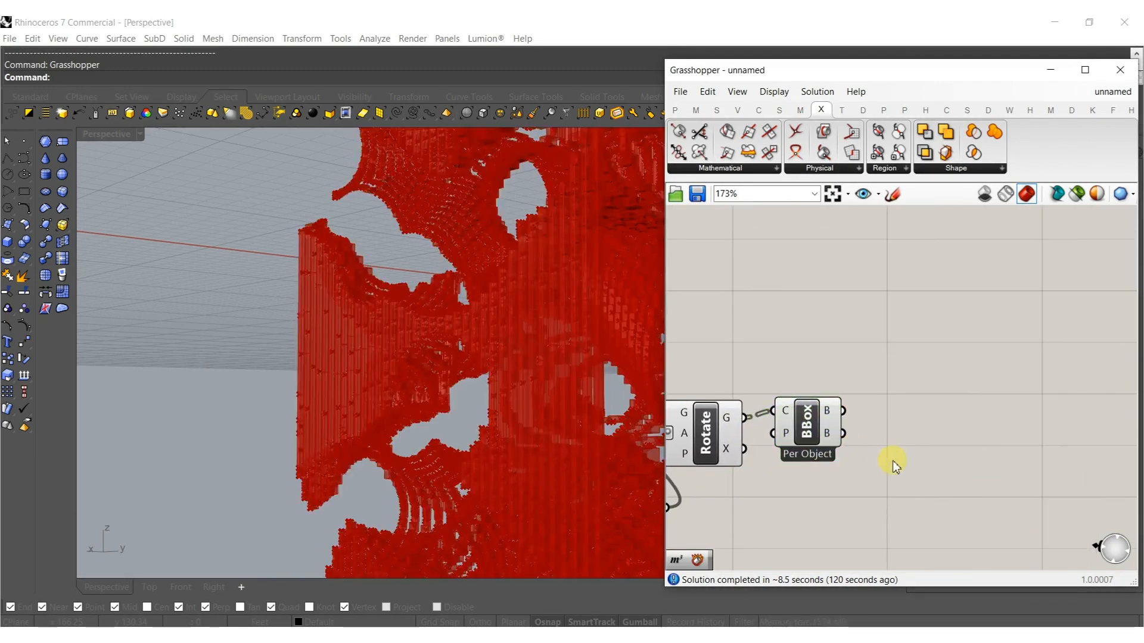
# Add a Mesh Brep component after the Bounding Box.
pyautogui.doubleClick(892, 460)
pyautogui.write('mesh')
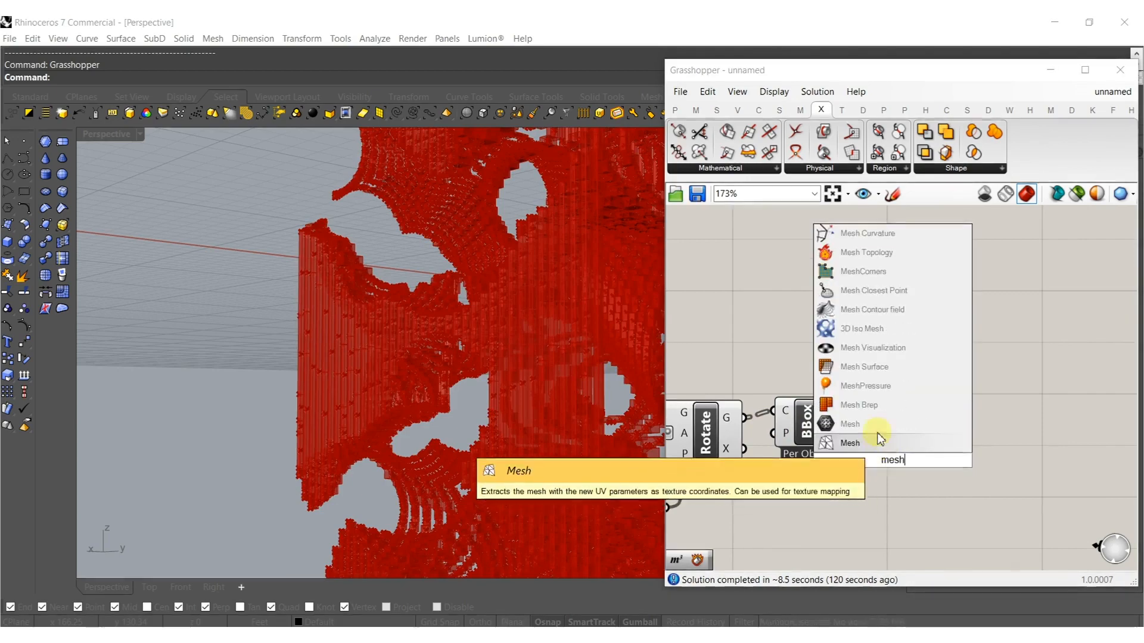
pyautogui.click(861, 400)
# Turn off the preview of the upstream components from Contour to Rotate, plus the Bounding Box and Mesh Brep.
pyautogui.moveTo(880, 485); pyautogui.dragTo(932, 494, button='right')
pyautogui.scroll(-5, 932, 493)
pyautogui.moveTo(933, 493); pyautogui.dragTo(759, 357)
pyautogui.middleClick(825, 478)
pyautogui.click(872, 434)
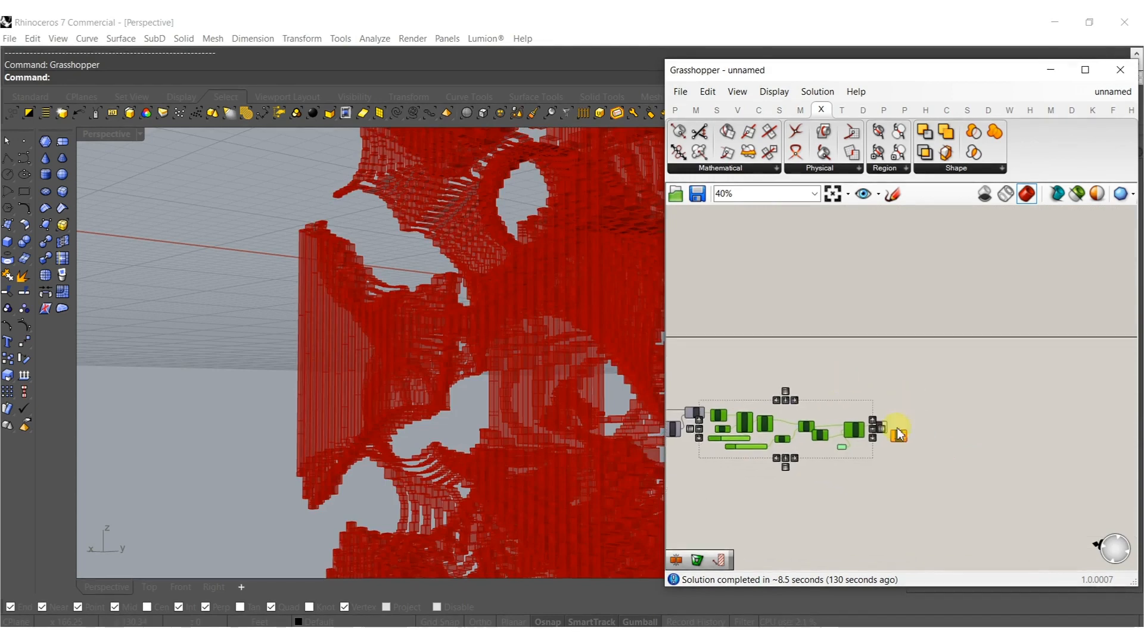
pyautogui.middleClick(770, 385)
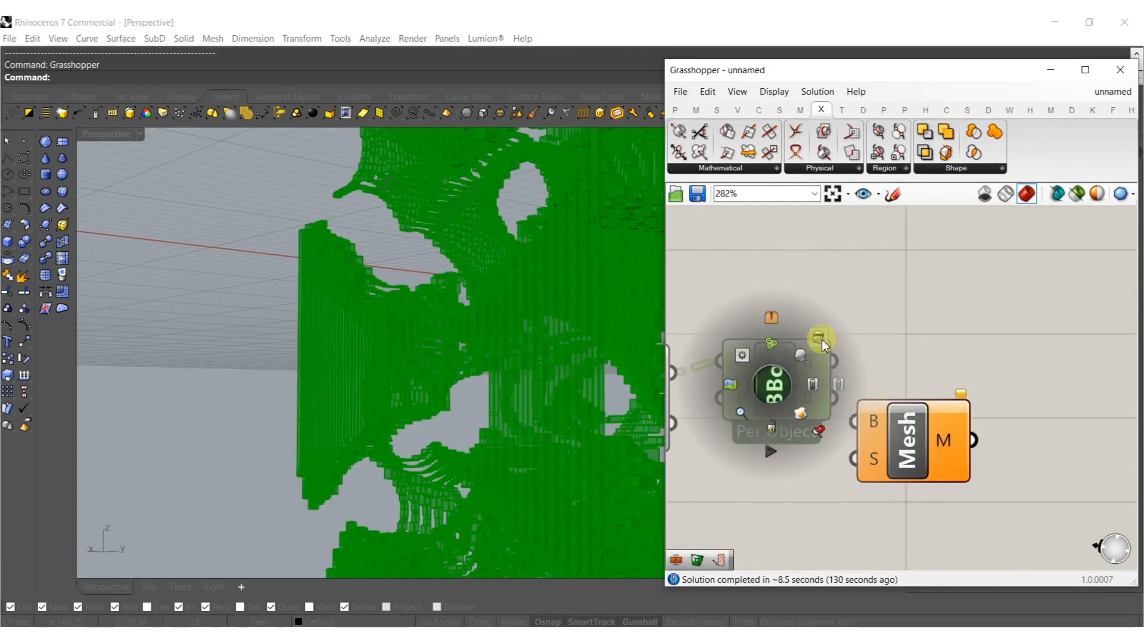
pyautogui.click(816, 341)
pyautogui.click(892, 440)
pyautogui.middleClick(894, 440)
pyautogui.click(941, 398)
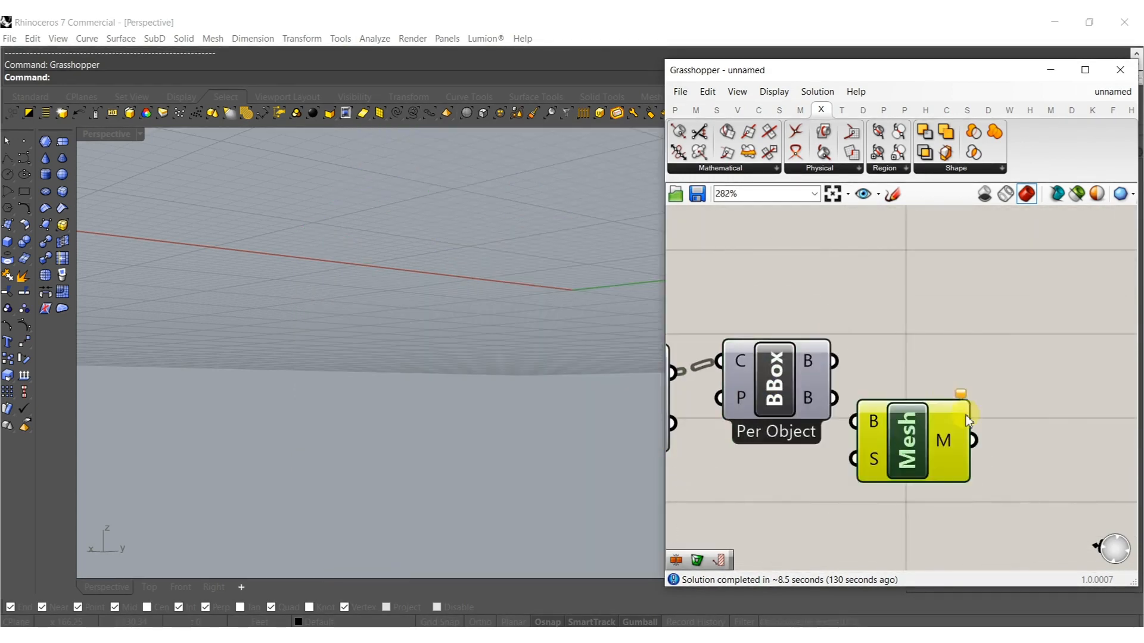
# Add a Mesh Join with flattened input after the Mesh Brep, and connect the Bounding Box's box output to the Mesh Brep.
pyautogui.moveTo(1042, 428); pyautogui.dragTo(857, 429, button='right')
pyautogui.doubleClick(852, 424)
pyautogui.write('joi')
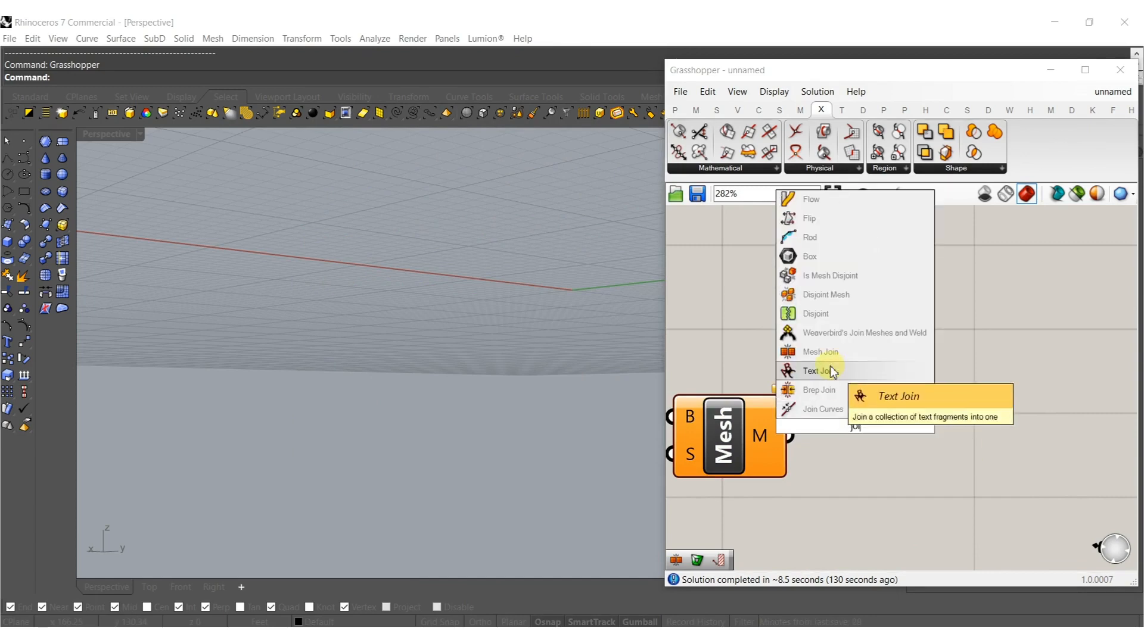
pyautogui.click(821, 352)
pyautogui.rightClick(816, 426)
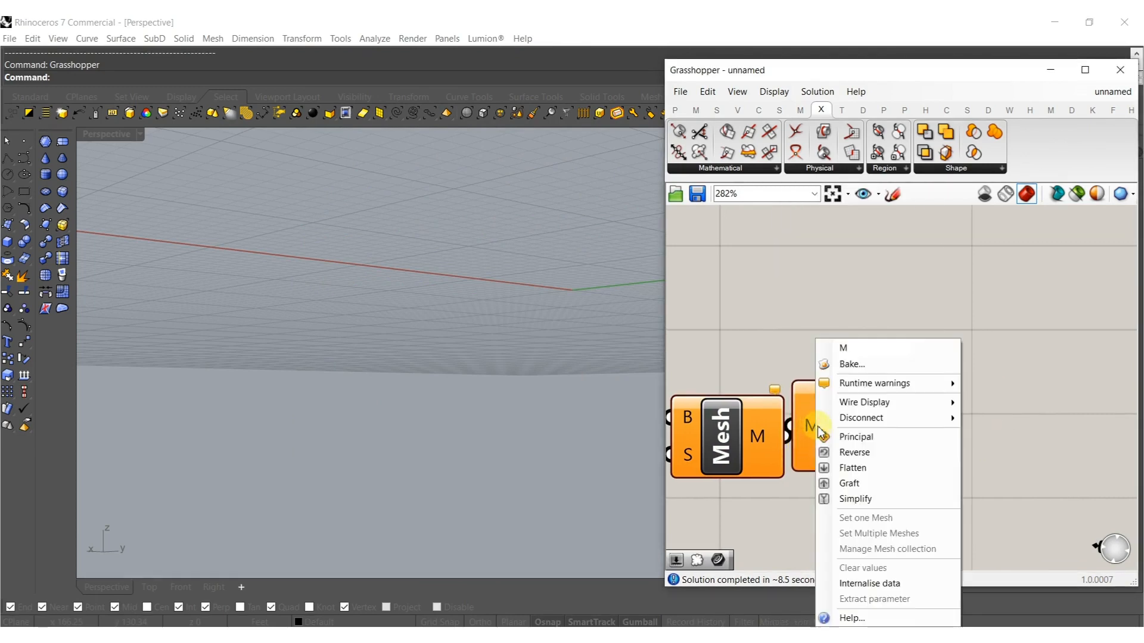
pyautogui.click(863, 467)
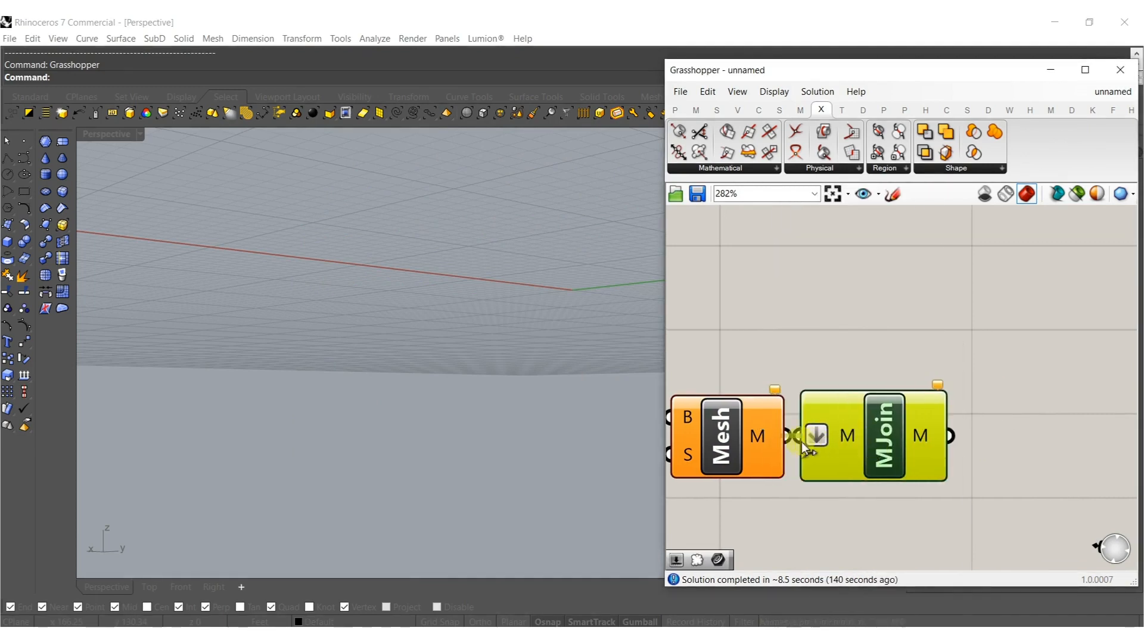
pyautogui.scroll(-4, 812, 439)
pyautogui.moveTo(830, 406); pyautogui.dragTo(831, 407)
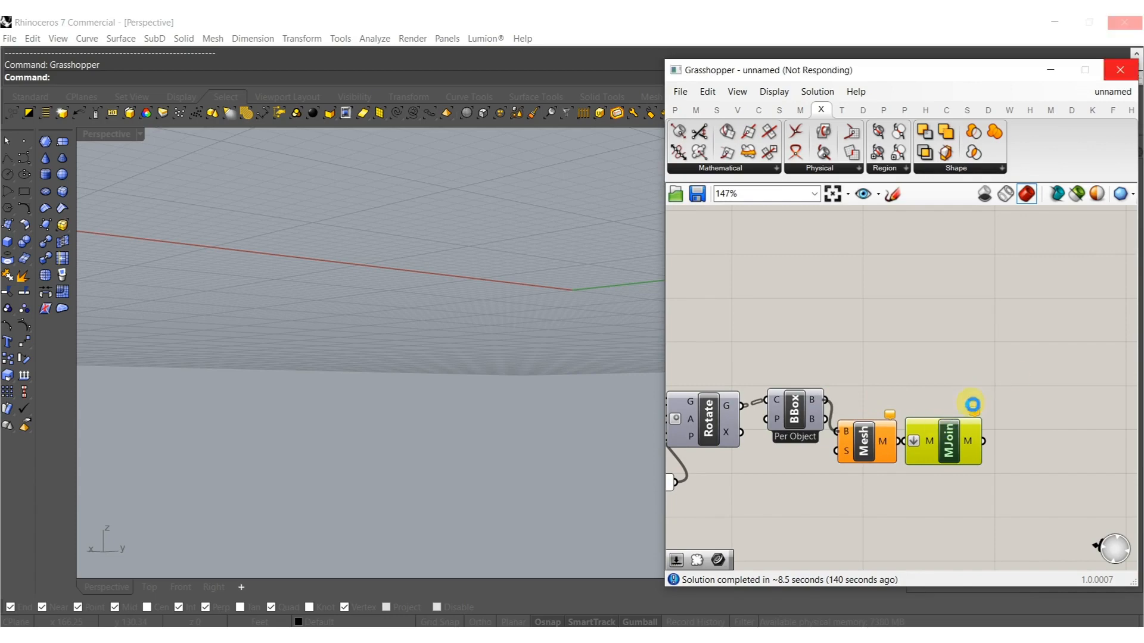
# Bake the joined mesh into Rhino and close the Grasshopper window.
pyautogui.moveTo(968, 389); pyautogui.dragTo(932, 468)
pyautogui.middleClick(935, 431)
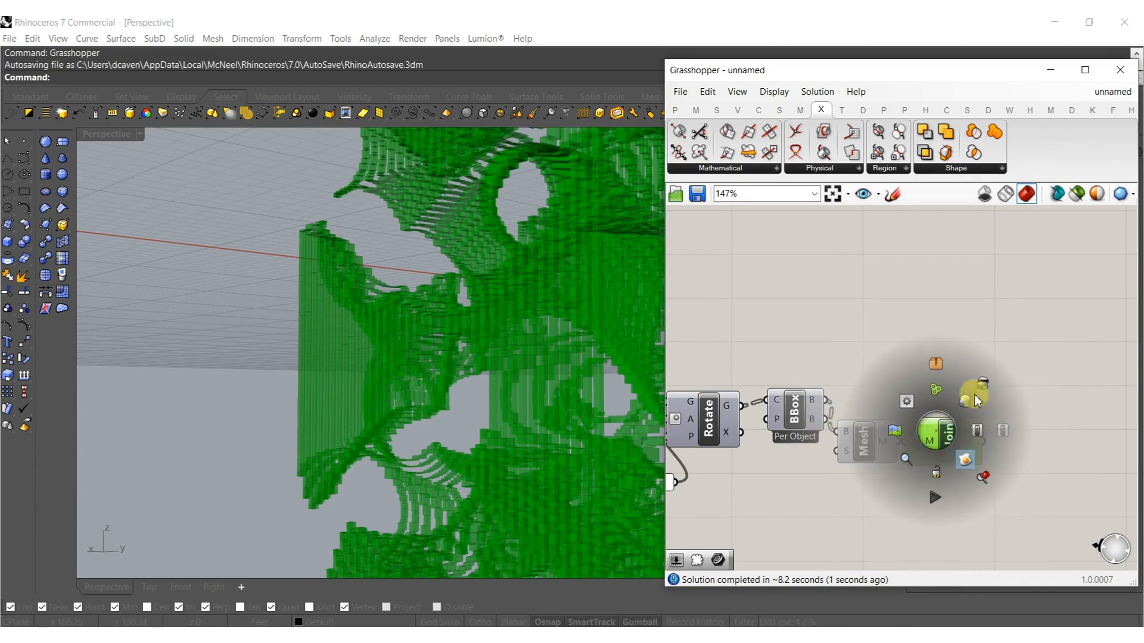
pyautogui.click(961, 462)
pyautogui.click(1120, 70)
# Switch the Perspective viewport to Rendered display and examine the baked strips from afar and up close.
pyautogui.keyDown('shift'); pyautogui.moveTo(431, 414); pyautogui.dragTo(470, 312, button='right'); pyautogui.keyUp('shift')
pyautogui.middleClick(470, 313)
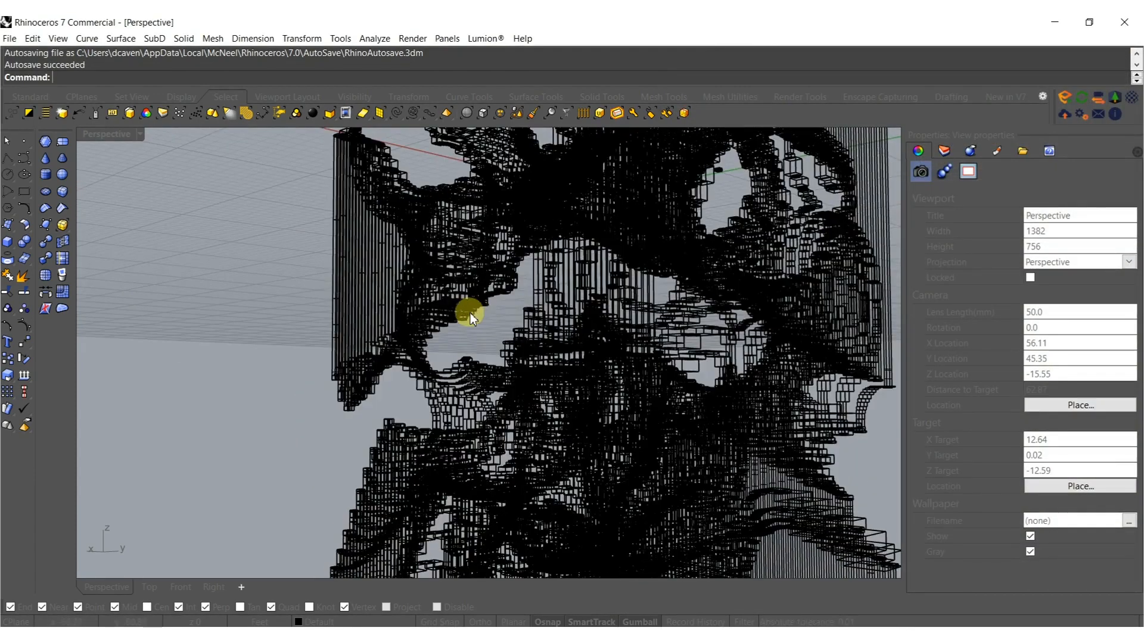
pyautogui.click(434, 325)
pyautogui.scroll(-2, 502, 349)
pyautogui.moveTo(548, 377); pyautogui.dragTo(389, 421, button='right')
pyautogui.scroll(-6, 513, 408)
pyautogui.scroll(8, 502, 428)
pyautogui.scroll(-3, 548, 413)
pyautogui.scroll(8, 524, 494)
pyautogui.scroll(-8, 521, 424)
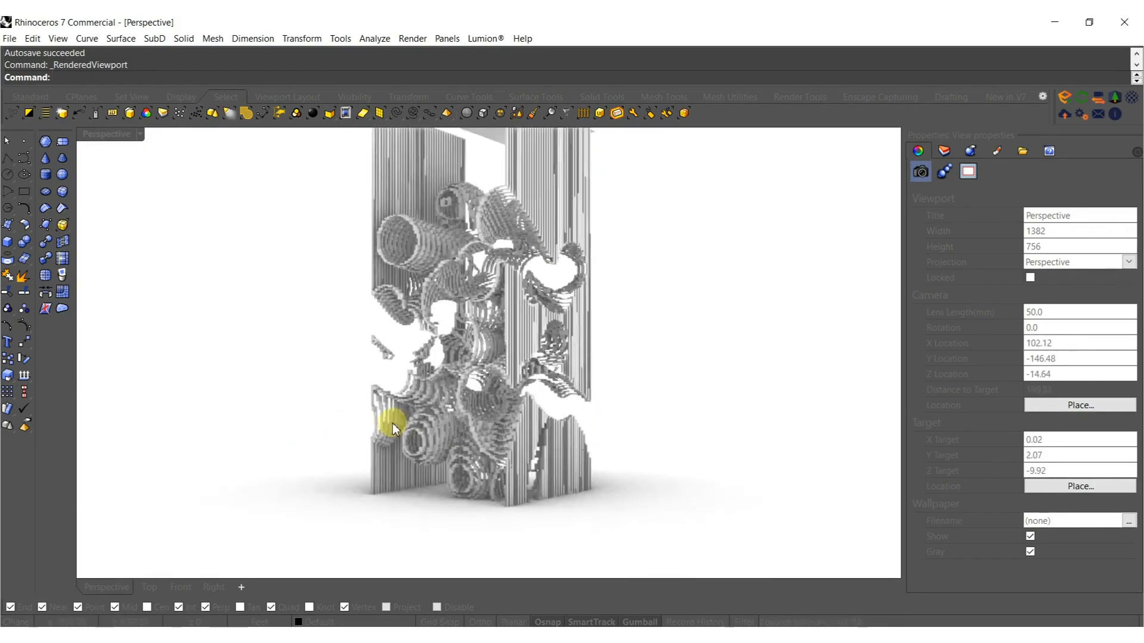
pyautogui.scroll(8, 503, 434)
pyautogui.moveTo(502, 434); pyautogui.dragTo(453, 442, button='right')
pyautogui.scroll(6, 476, 512)
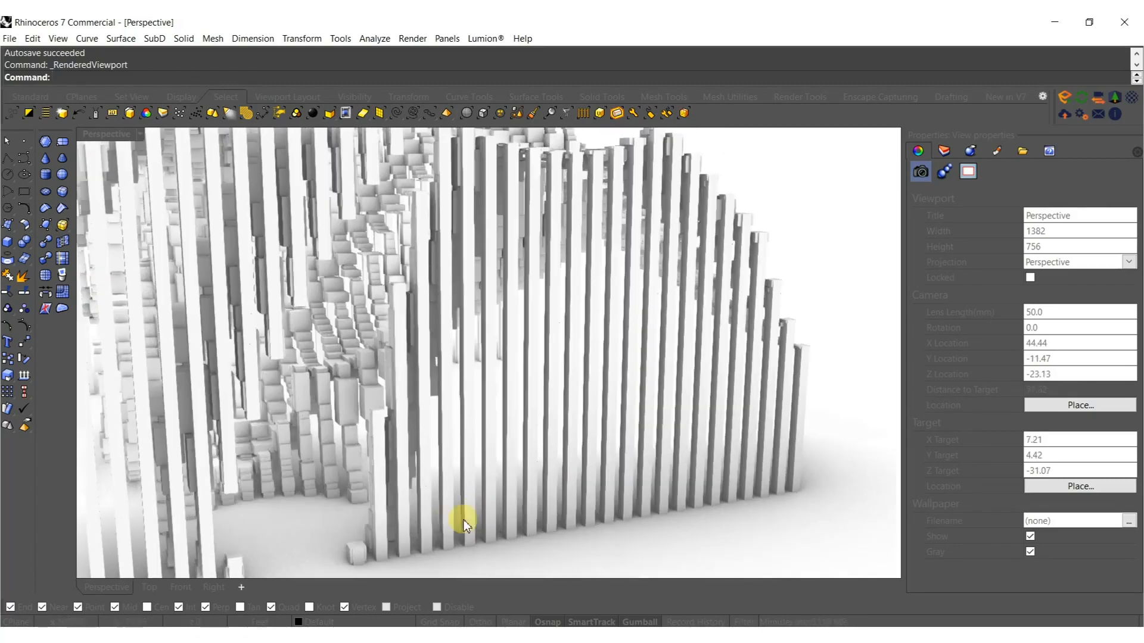
pyautogui.scroll(-10, 441, 480)
# Delete the baked mesh and reopen Grasshopper.
pyautogui.moveTo(442, 480); pyautogui.dragTo(463, 324, button='right')
pyautogui.click(465, 323)
pyautogui.press('Delete')
pyautogui.write('Gr')
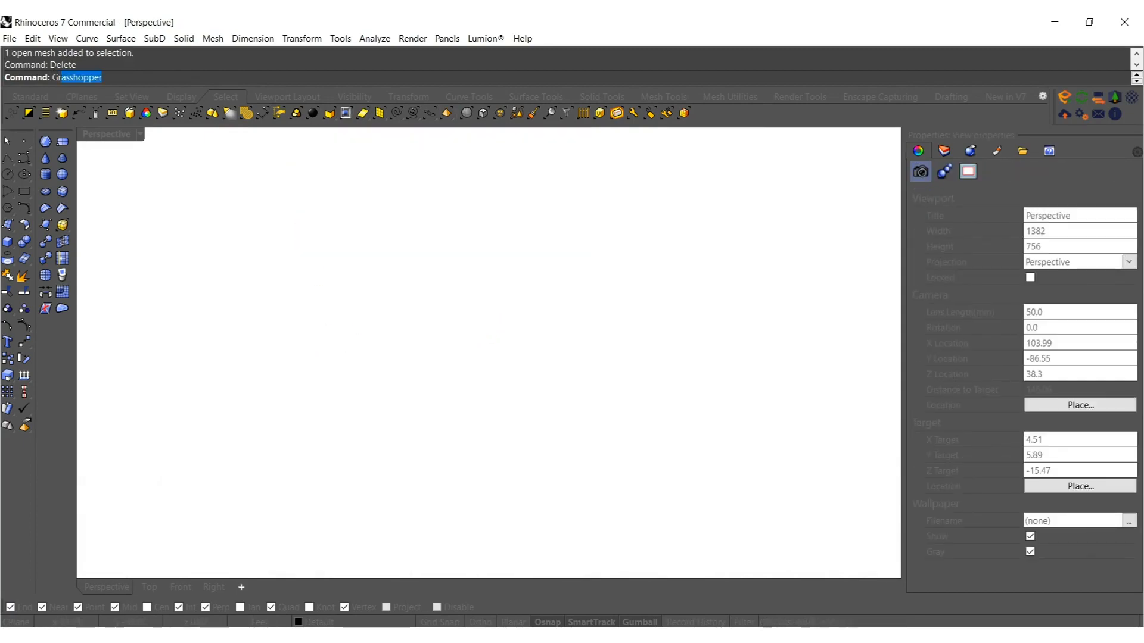
pyautogui.write('asshopper')
pyautogui.press('Return')
# Feed the Extrude's Unit Y factor from the contour Distance slider instead of the 0.560 slider.
pyautogui.moveTo(978, 518); pyautogui.dragTo(1129, 471, button='right')
pyautogui.moveTo(704, 488); pyautogui.dragTo(900, 479, button='right')
pyautogui.scroll(4, 900, 478)
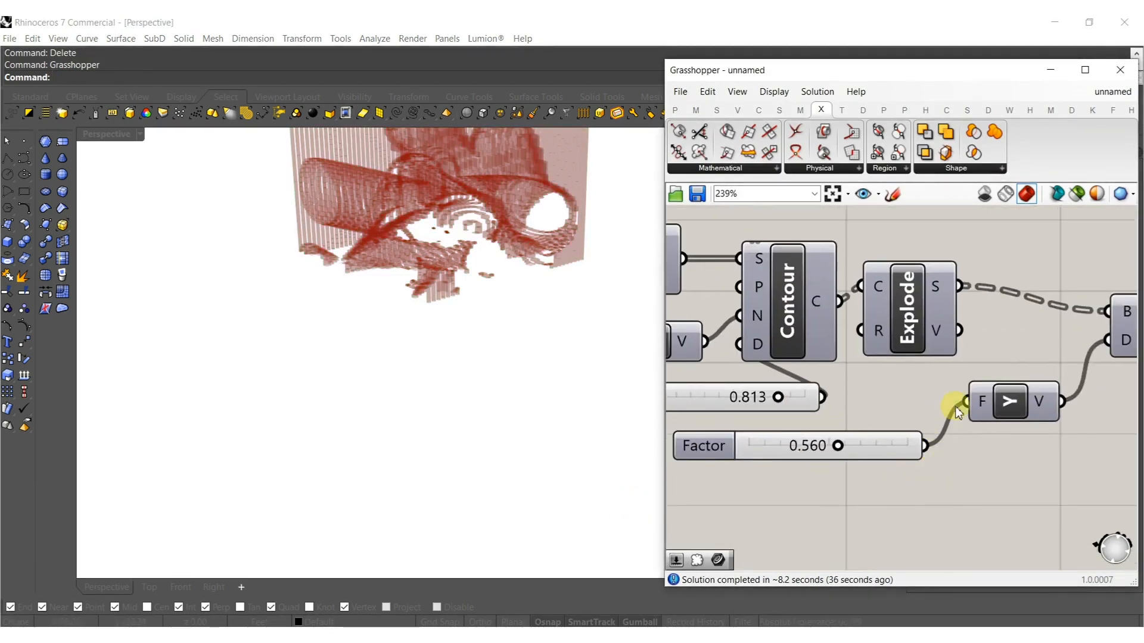
pyautogui.moveTo(838, 405); pyautogui.dragTo(954, 404)
pyautogui.click(928, 443)
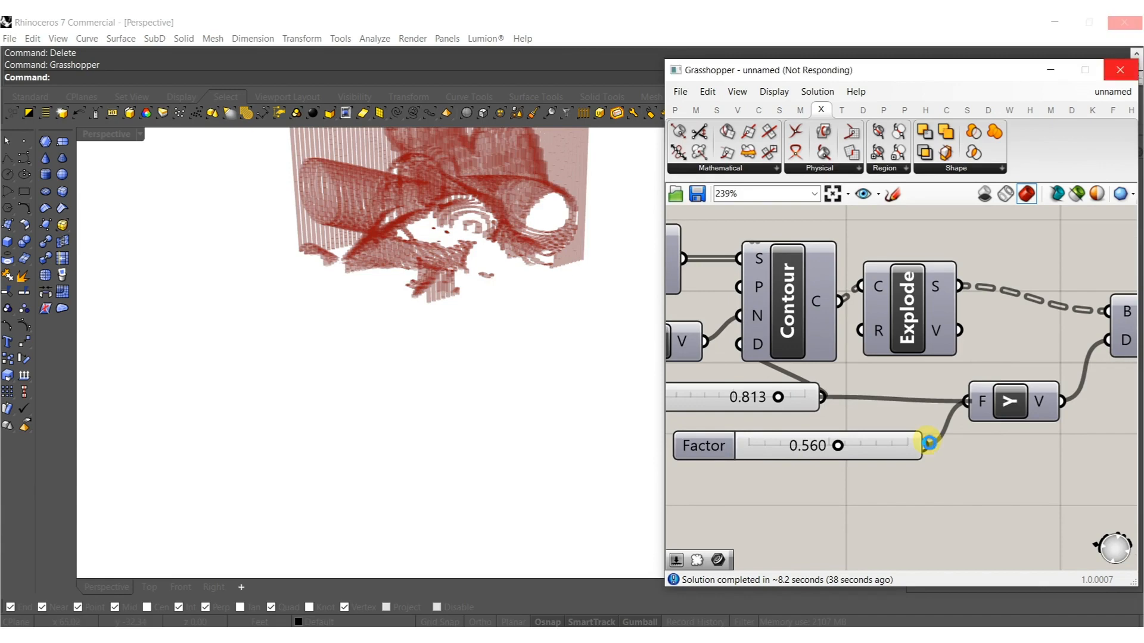
pyautogui.scroll(-6, 852, 398)
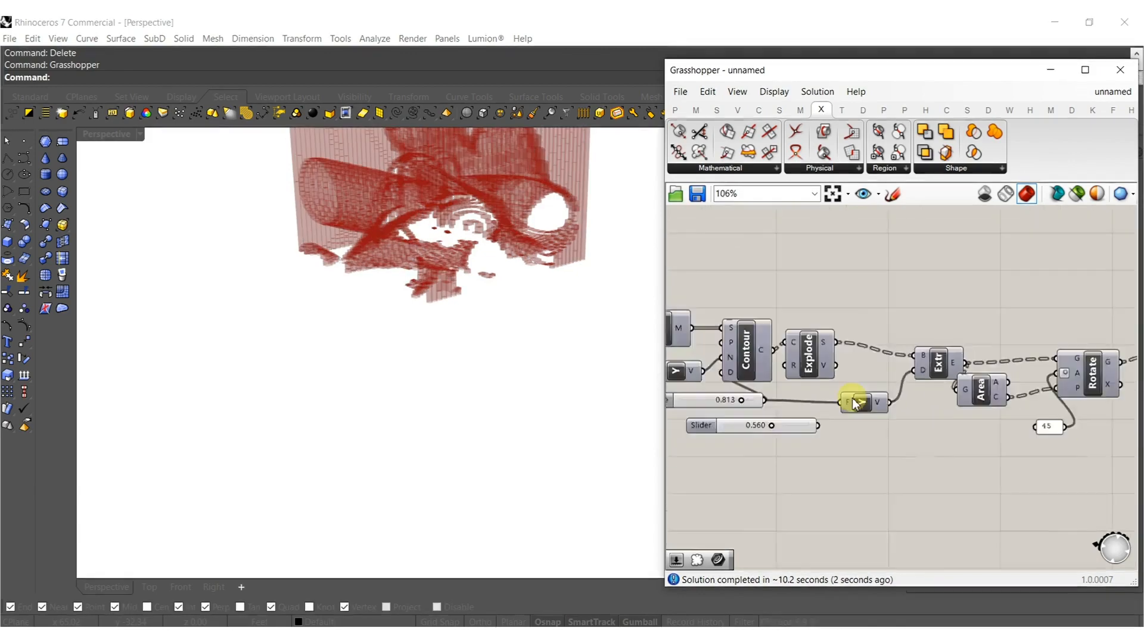
# Bake the updated Mesh Join result and examine the rendered tower from several angles.
pyautogui.scroll(3, 854, 402)
pyautogui.click(900, 420)
pyautogui.middleClick(897, 415)
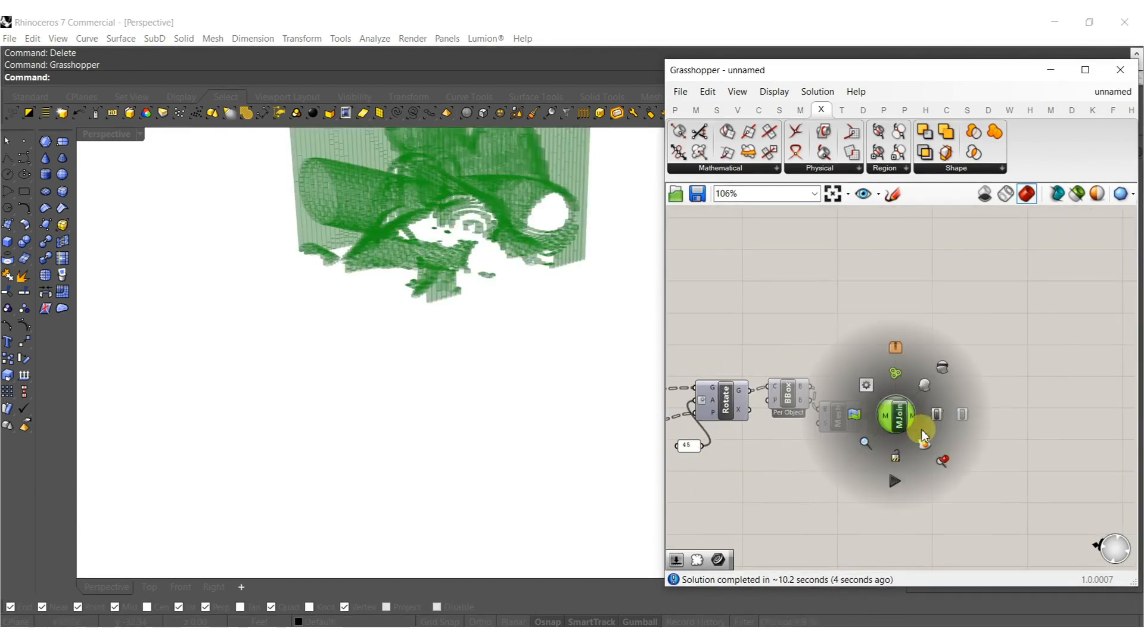
pyautogui.click(939, 352)
pyautogui.moveTo(438, 469); pyautogui.dragTo(500, 399, button='right')
pyautogui.scroll(10, 453, 434)
pyautogui.moveTo(453, 434); pyautogui.dragTo(417, 417, button='right')
pyautogui.scroll(-12, 427, 391)
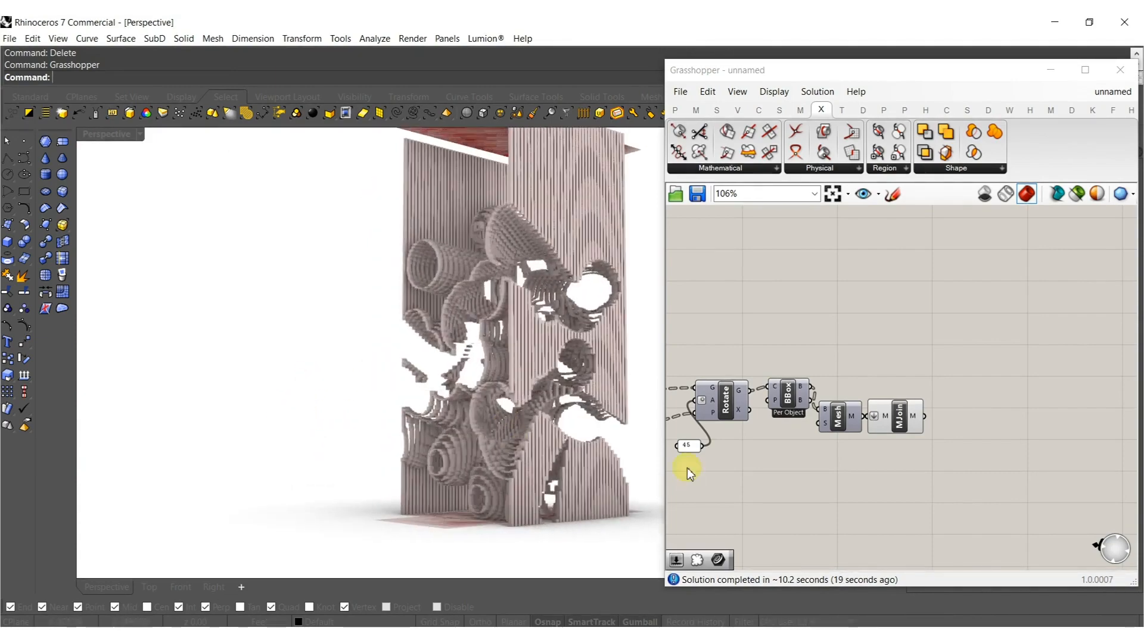
pyautogui.moveTo(569, 328); pyautogui.dragTo(514, 373, button='right')
# Delete the baked tower mesh from the Rhino model.
pyautogui.click(488, 346)
pyautogui.scroll(-5, 471, 424)
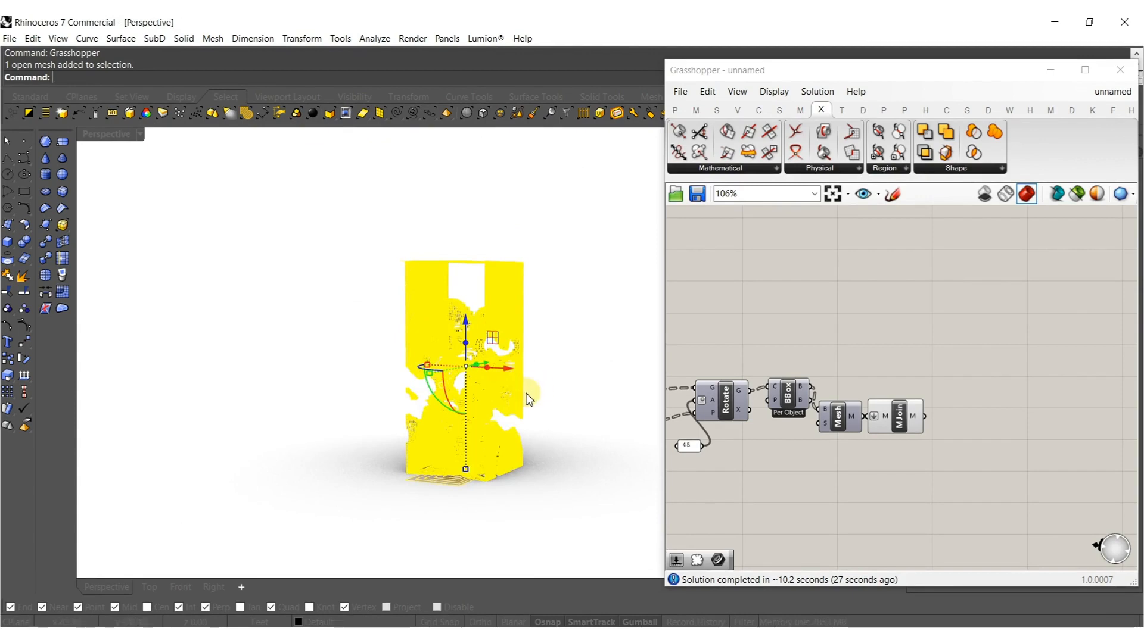
pyautogui.press('Delete')
# Set the contour Distance slider to 0.550.
pyautogui.moveTo(781, 423); pyautogui.dragTo(950, 421, button='right')
pyautogui.moveTo(758, 398); pyautogui.dragTo(817, 420, button='right')
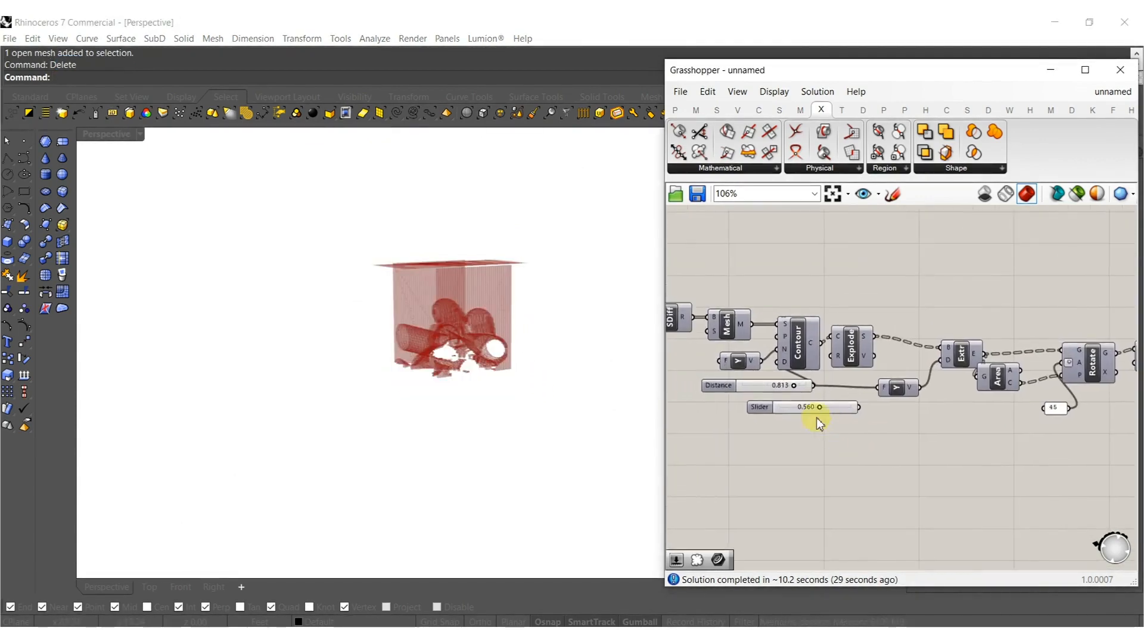
pyautogui.scroll(5, 819, 423)
pyautogui.doubleClick(760, 363)
pyautogui.write('.')
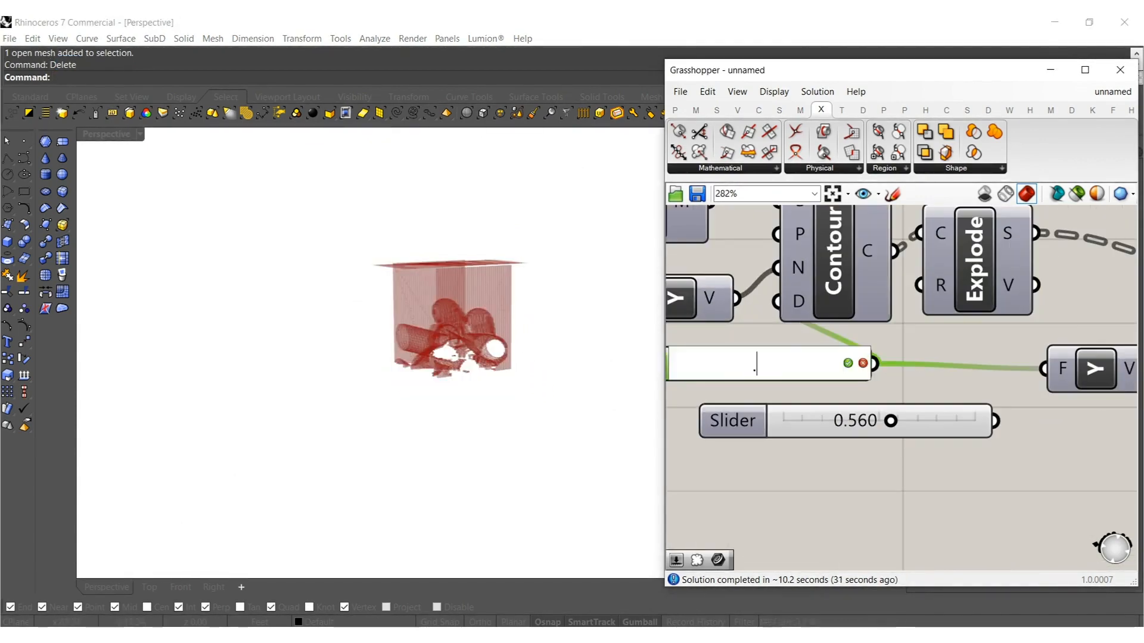
pyautogui.press('Return')
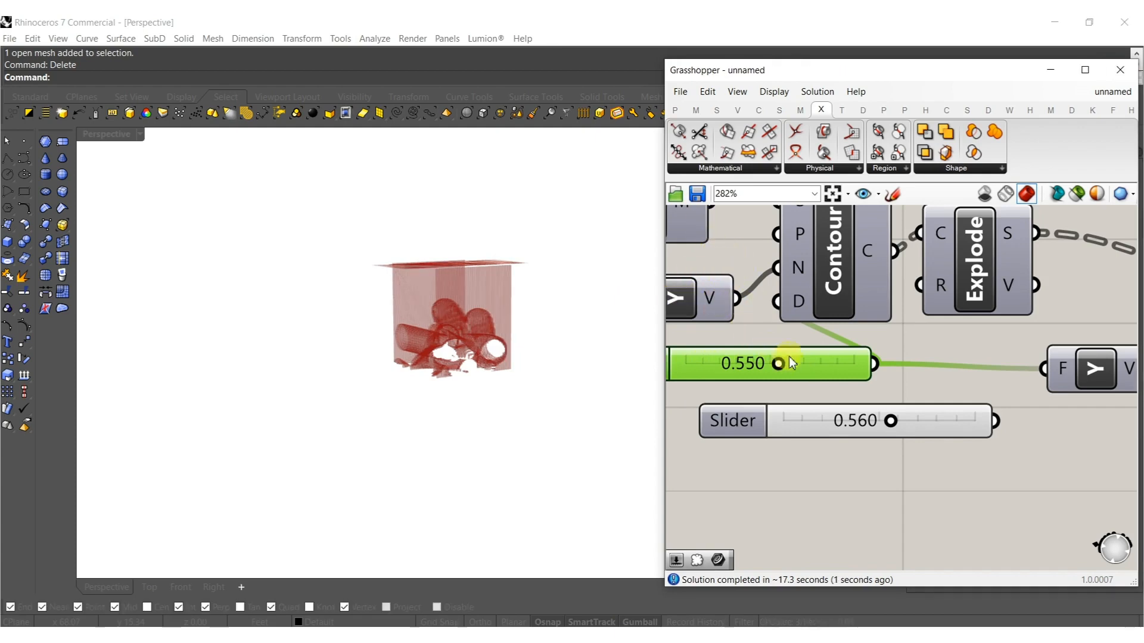
# Bake the Mesh Join result with the denser contour spacing.
pyautogui.moveTo(863, 333); pyautogui.dragTo(807, 342, button='right')
pyautogui.scroll(-6, 807, 344)
pyautogui.moveTo(883, 385); pyautogui.dragTo(715, 403, button='right')
pyautogui.scroll(4, 976, 365)
pyautogui.click(963, 369)
pyautogui.middleClick(962, 369)
pyautogui.click(873, 457)
# Move the baked tower mesh sideways, clear of the Grasshopper preview.
pyautogui.moveTo(254, 428); pyautogui.dragTo(338, 481, button='right')
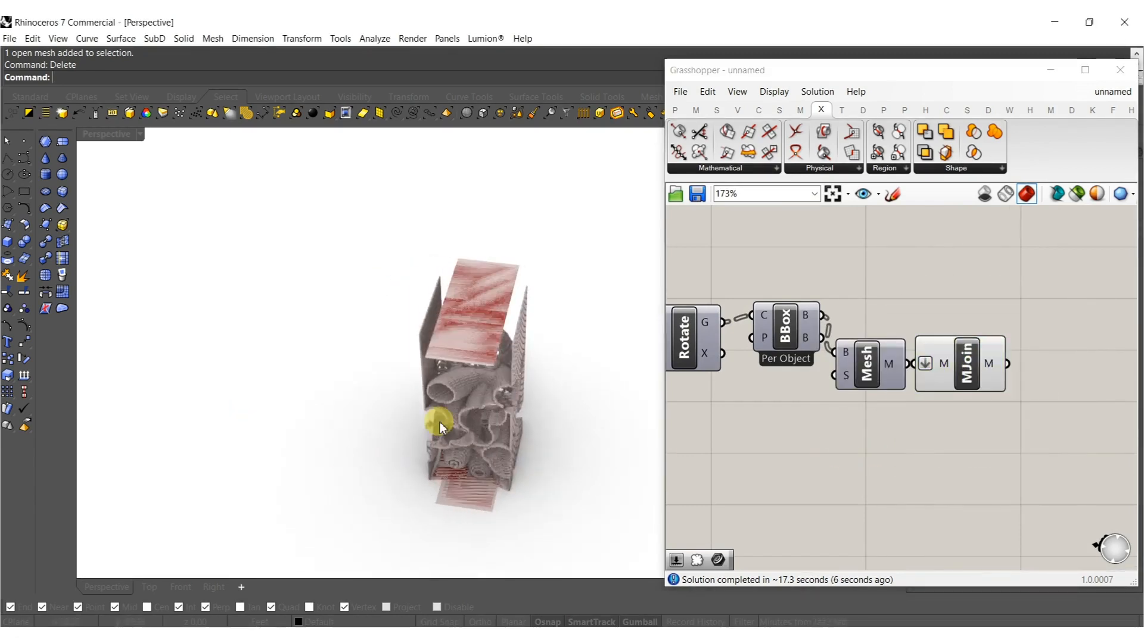
pyautogui.click(475, 394)
pyautogui.moveTo(477, 359); pyautogui.dragTo(510, 374, button='right')
pyautogui.moveTo(510, 378); pyautogui.dragTo(472, 352)
# Set the seed slider of the Populate Geometry component to 2.
pyautogui.moveTo(749, 433); pyautogui.dragTo(883, 411, button='right')
pyautogui.scroll(-5, 883, 411)
pyautogui.scroll(3, 901, 377)
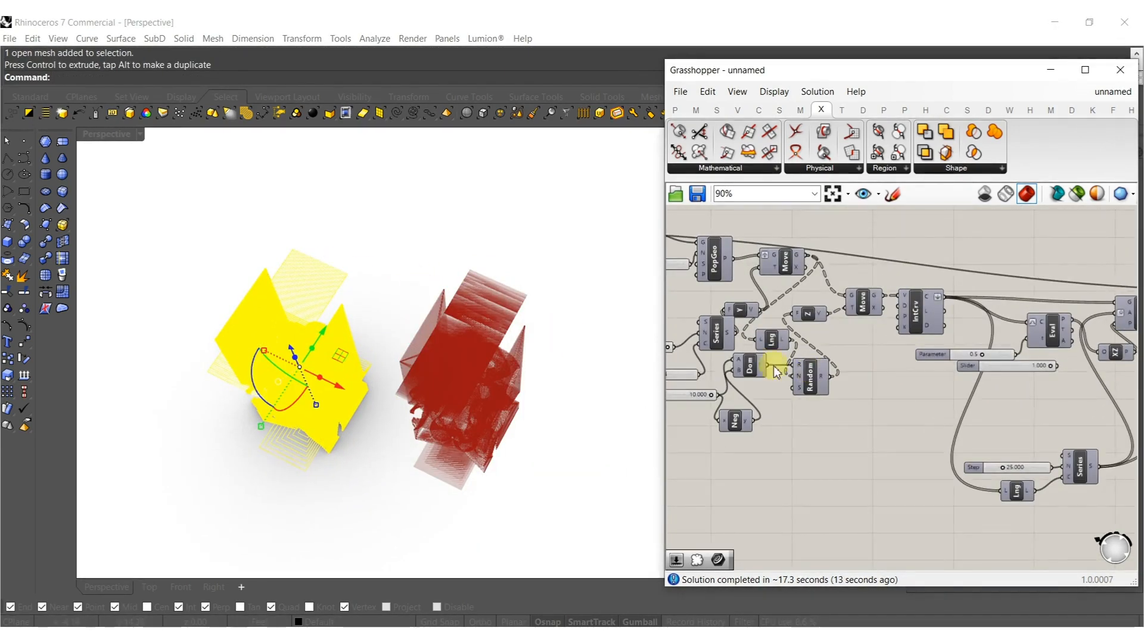
pyautogui.scroll(5, 766, 365)
pyautogui.doubleClick(741, 325)
pyautogui.write('2')
pyautogui.press('Return')
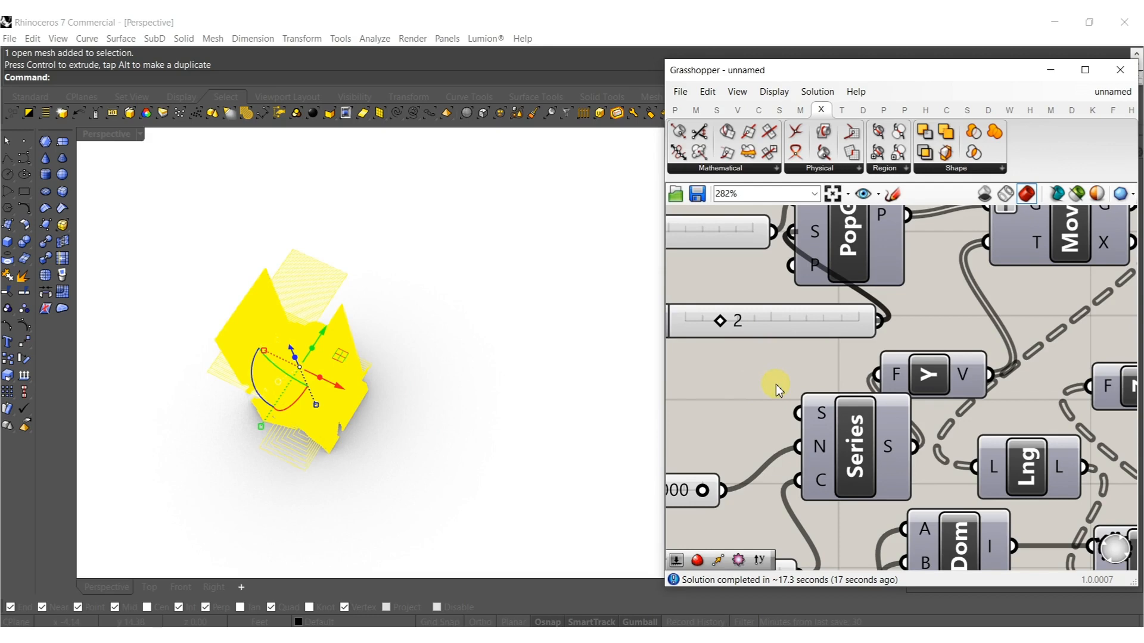
# Bake the second tower variation from the Mesh Join and close the Grasshopper window.
pyautogui.scroll(-10, 776, 388)
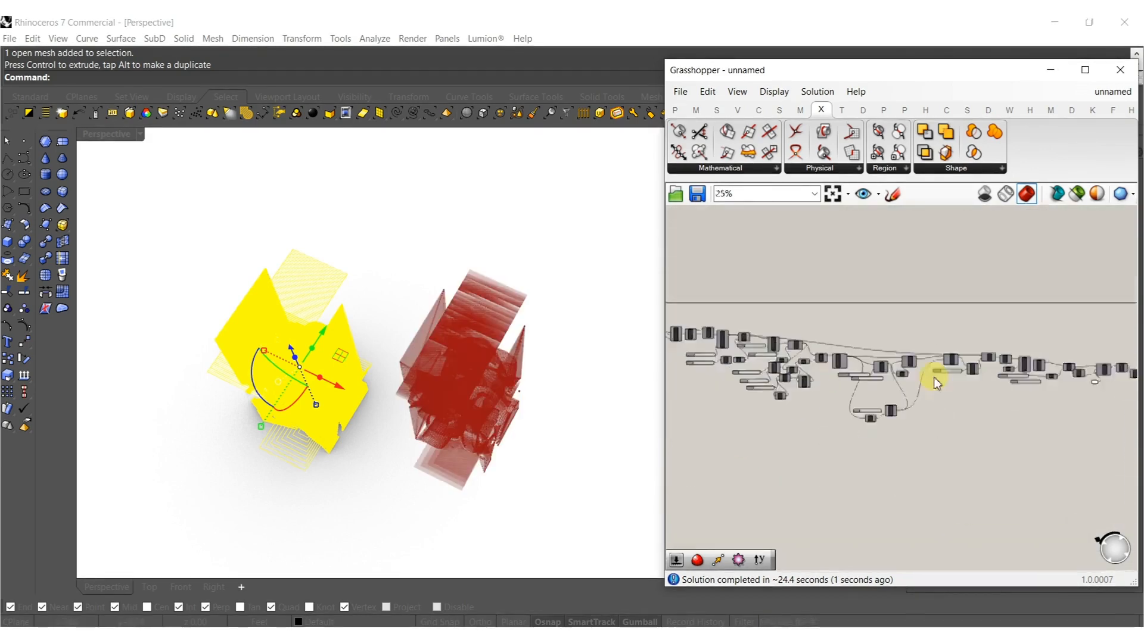
pyautogui.scroll(8, 1005, 357)
pyautogui.click(1019, 398)
pyautogui.middleClick(1020, 399)
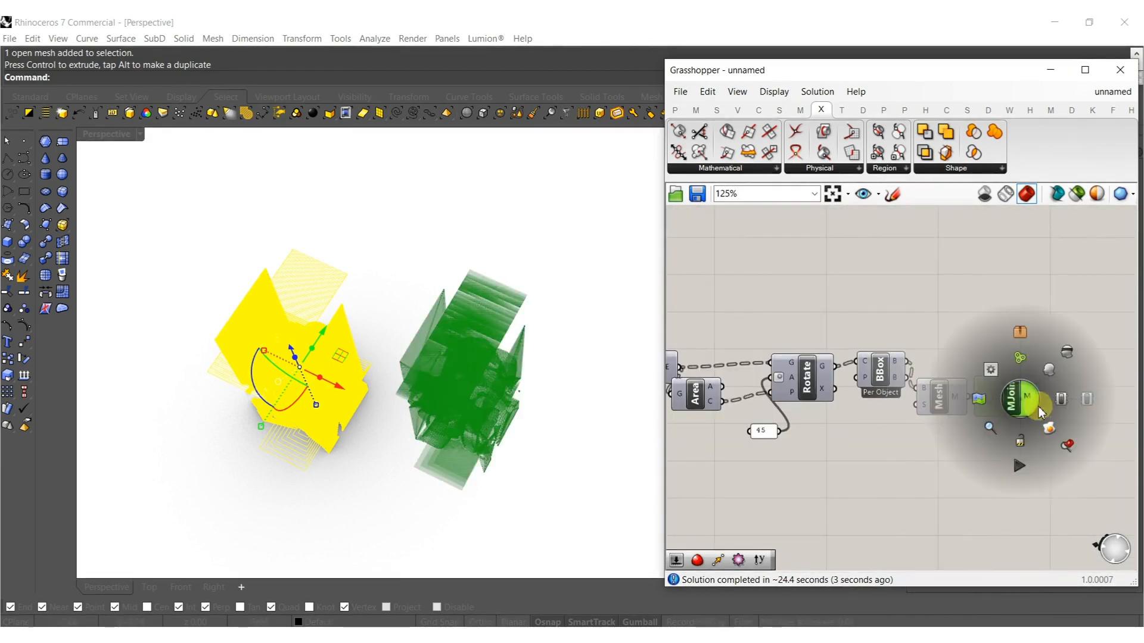
pyautogui.click(1054, 429)
pyautogui.click(1065, 245)
pyautogui.click(1121, 69)
# Deselect the baked tower and switch the Perspective viewport to Shaded display.
pyautogui.moveTo(517, 399)
pyautogui.mouseDown(button='right')
pyautogui.moveTo(500, 307)
pyautogui.moveTo(459, 396)
pyautogui.moveTo(467, 366)
pyautogui.moveTo(511, 371)
pyautogui.moveTo(501, 366)
pyautogui.moveTo(469, 424)
pyautogui.mouseUp(button='right')
pyautogui.press('Escape')
pyautogui.scroll(-6, 474, 352)
pyautogui.middleClick(455, 414)
pyautogui.click(491, 410)
# Select the mesh faces at the base corner of the nearer tower and delete them.
pyautogui.scroll(15, 433, 448)
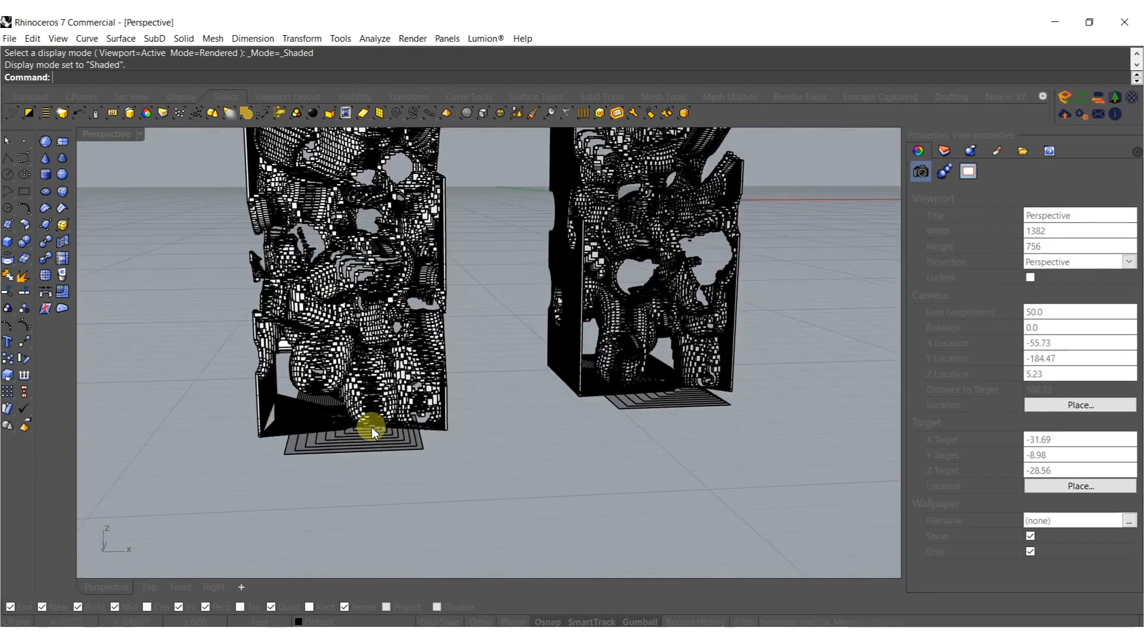
pyautogui.keyDown('ctrl'); pyautogui.keyDown('shift'); pyautogui.moveTo(342, 513); pyautogui.dragTo(260, 297); pyautogui.keyUp('shift'); pyautogui.keyUp('ctrl')
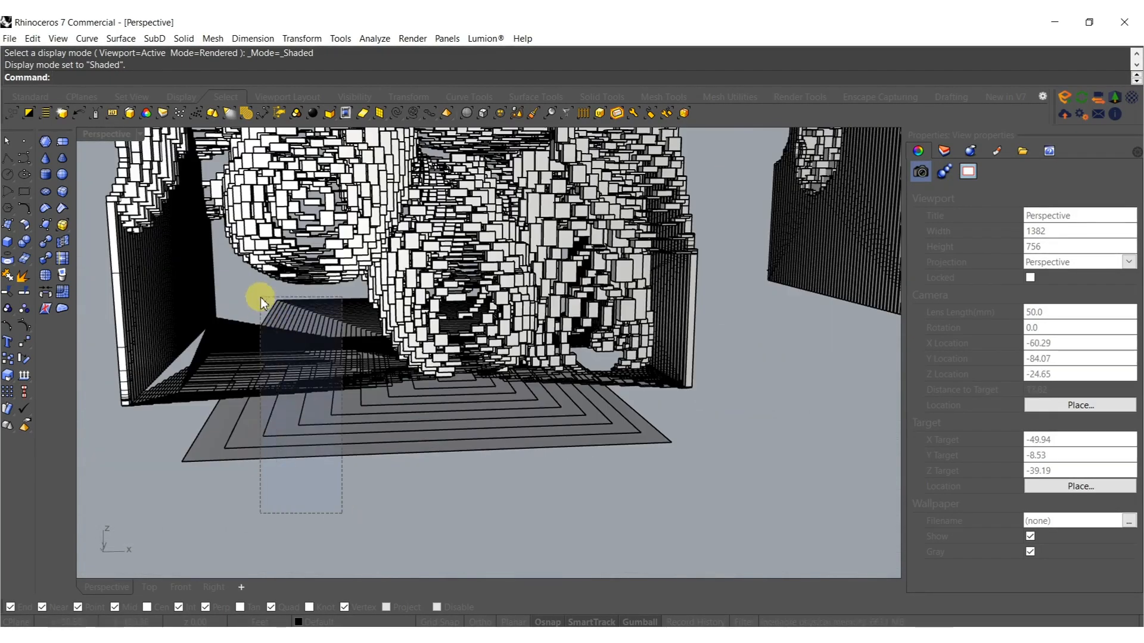
pyautogui.press('Delete')
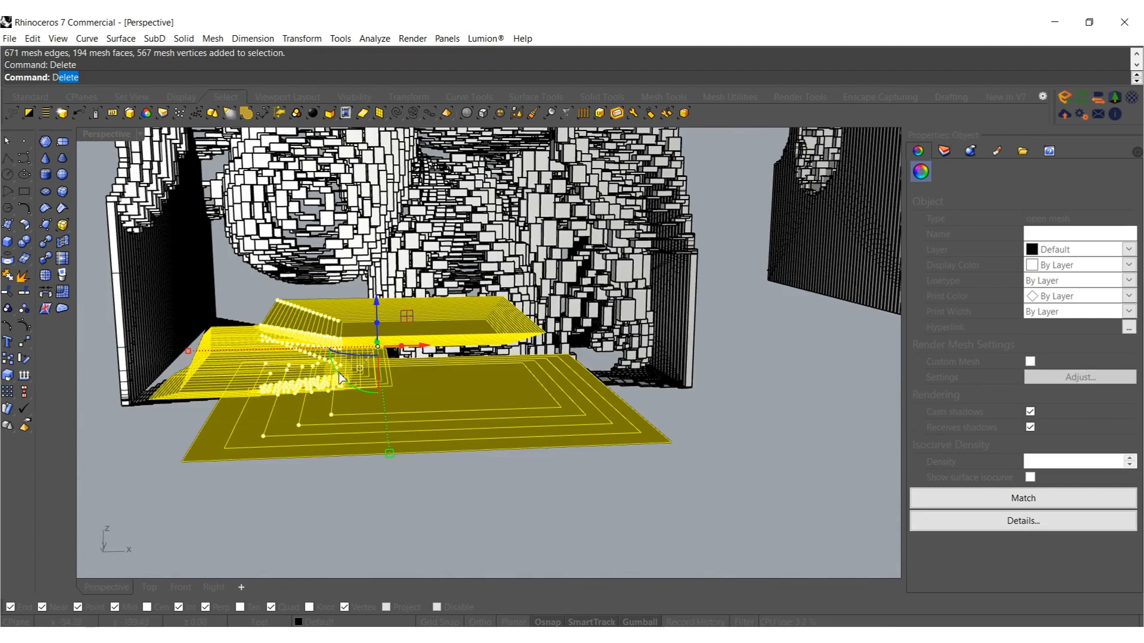
pyautogui.click(266, 381)
# Remove the leftover stray base faces beside the tower's outer wall.
pyautogui.keyDown('shift'); pyautogui.moveTo(336, 417); pyautogui.dragTo(392, 462, button='right'); pyautogui.keyUp('shift')
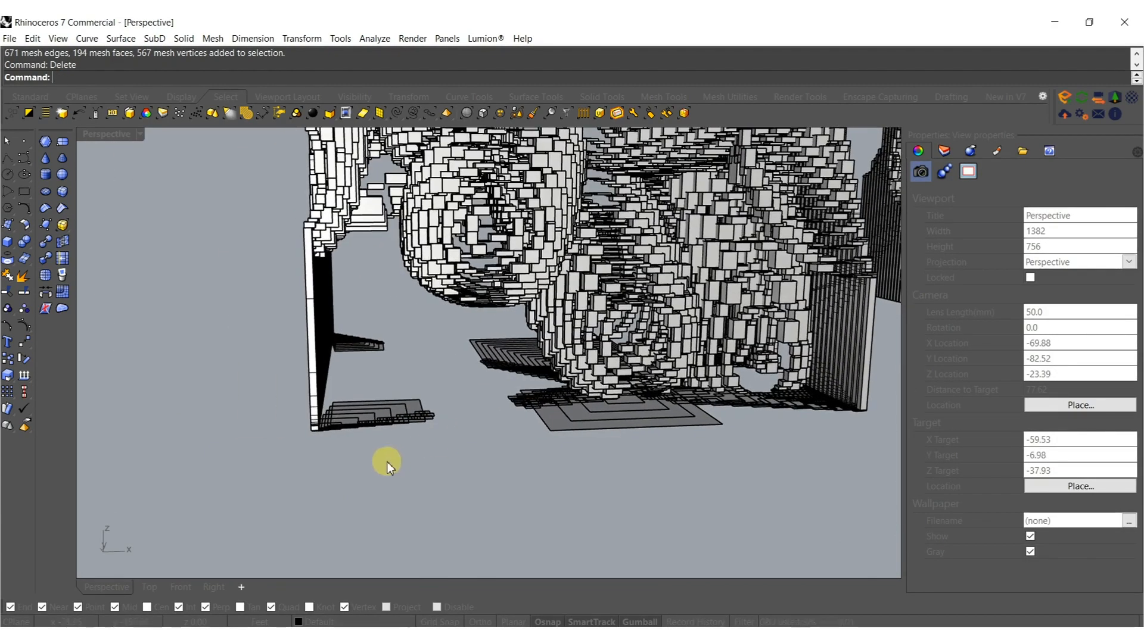
pyautogui.keyDown('ctrl'); pyautogui.keyDown('shift'); pyautogui.moveTo(433, 466); pyautogui.dragTo(340, 313); pyautogui.keyUp('shift'); pyautogui.keyUp('ctrl')
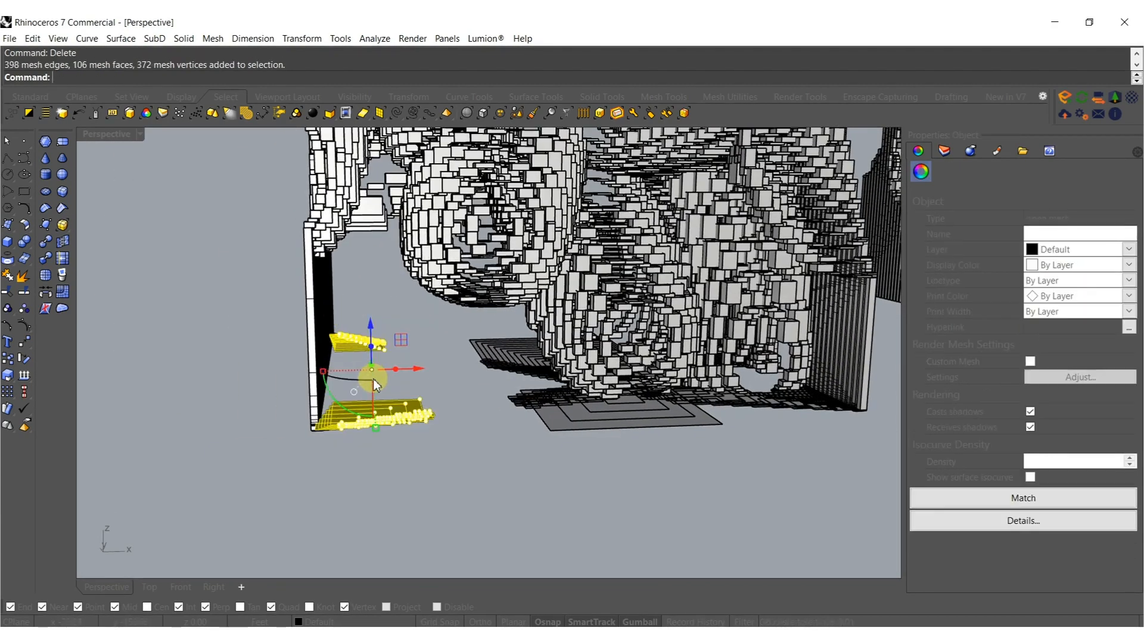
pyautogui.scroll(-5, 425, 427)
pyautogui.keyDown('shift'); pyautogui.moveTo(651, 437); pyautogui.dragTo(611, 469, button='right'); pyautogui.keyUp('shift')
pyautogui.moveTo(565, 480); pyautogui.dragTo(514, 444, button='right')
pyautogui.scroll(4, 458, 423)
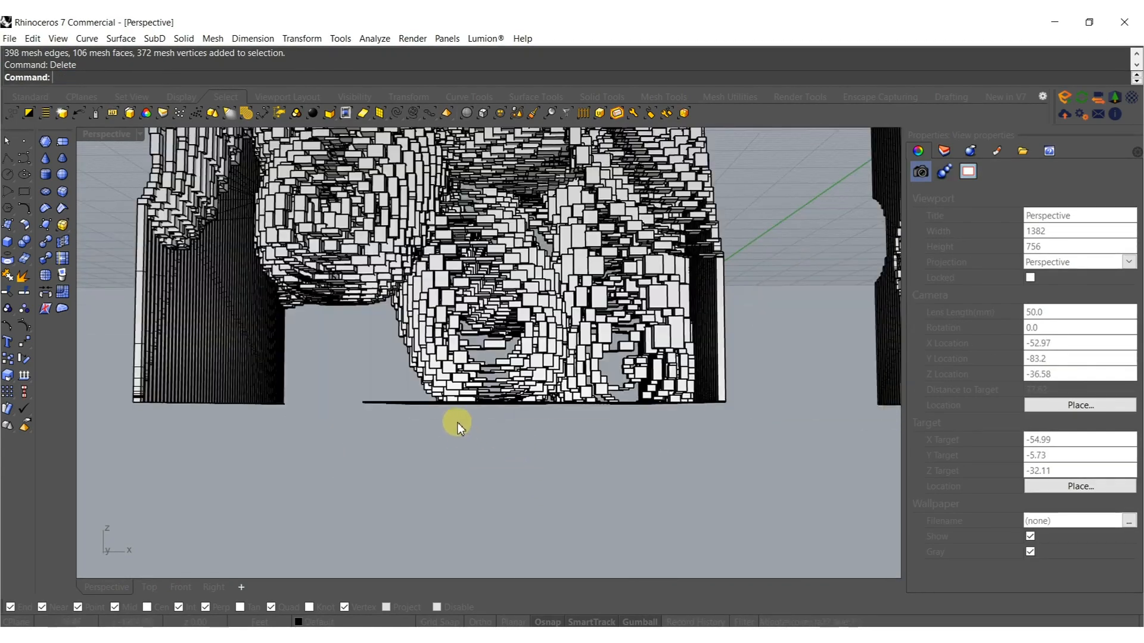
# Clear the sub-object selection on the tower's base and maximize the Right viewport.
pyautogui.keyDown('ctrl'); pyautogui.keyDown('shift'); pyautogui.click(375, 406); pyautogui.keyUp('shift'); pyautogui.keyUp('ctrl')
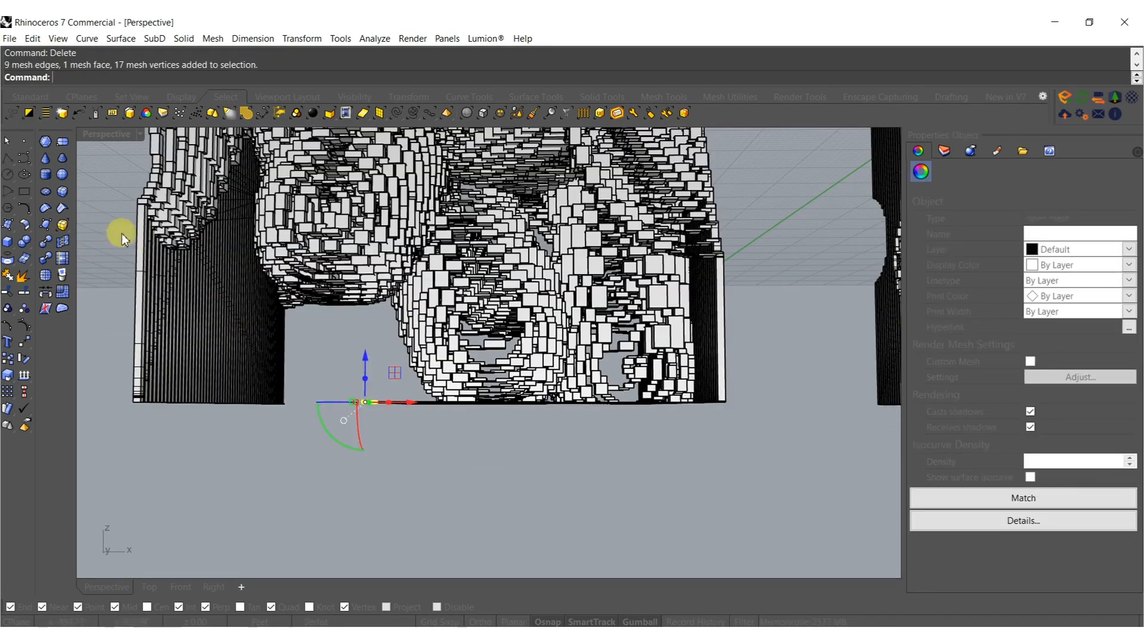
pyautogui.doubleClick(104, 130)
pyautogui.scroll(-3, 621, 427)
pyautogui.moveTo(620, 426); pyautogui.dragTo(585, 464, button='right')
pyautogui.press('Escape')
pyautogui.doubleClick(509, 362)
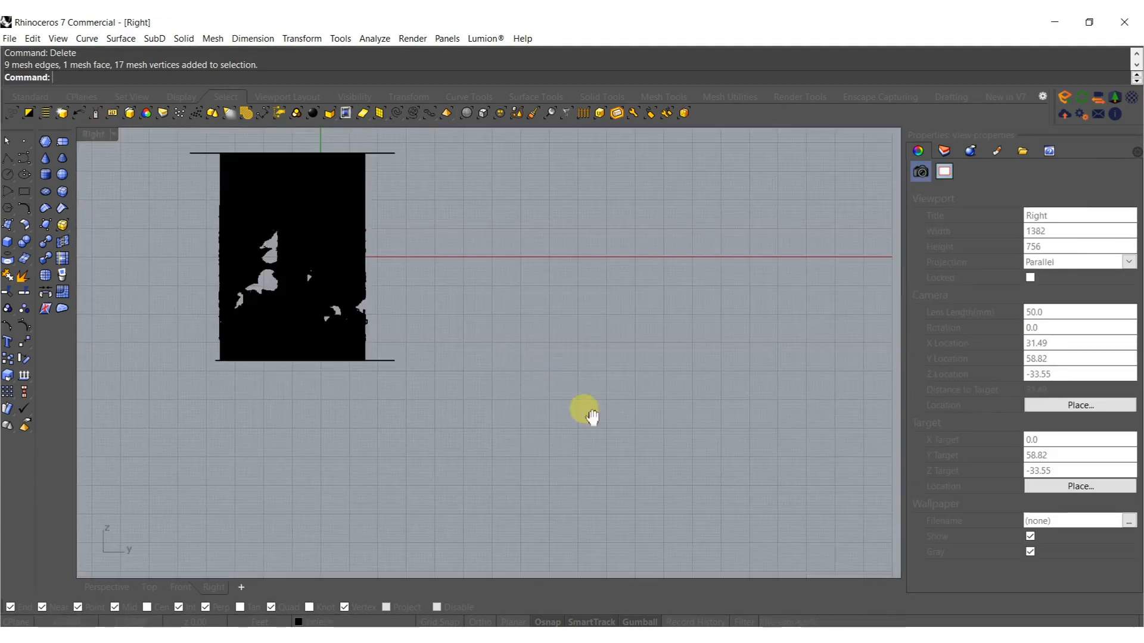
# Delete the protruding mesh faces along the upper and lower ends of both towers in the Right view.
pyautogui.moveTo(584, 411); pyautogui.dragTo(681, 530, button='right')
pyautogui.moveTo(246, 257); pyautogui.dragTo(565, 274)
pyautogui.moveTo(269, 483); pyautogui.dragTo(566, 501)
pyautogui.press('Delete')
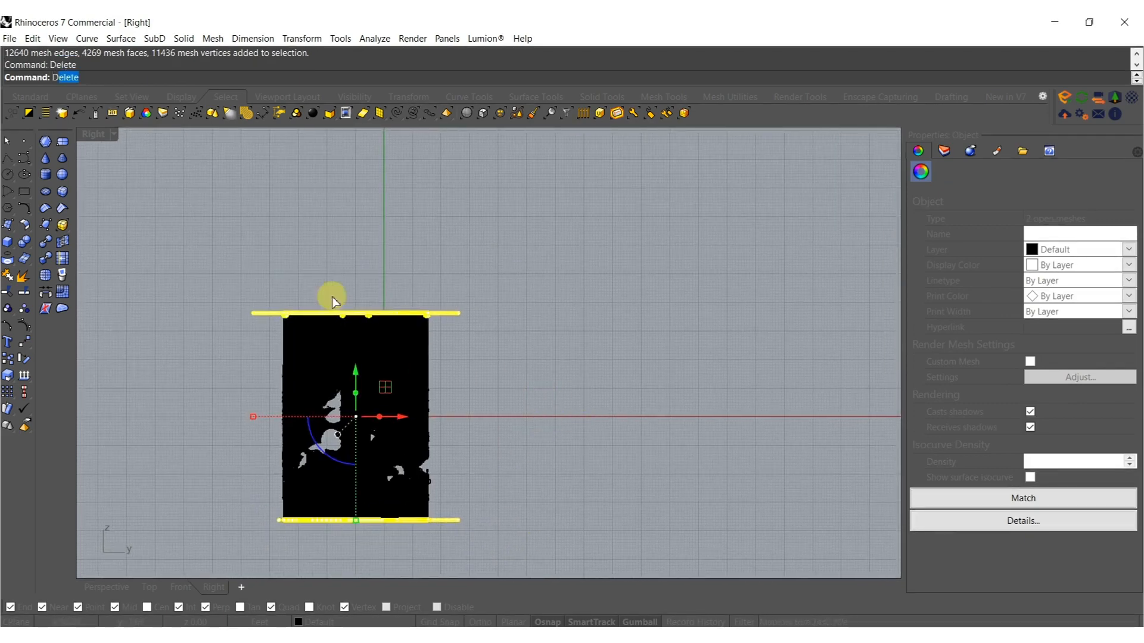
pyautogui.press('Escape')
# Maximize the Perspective viewport again and leave both tower meshes deselected.
pyautogui.doubleClick(91, 134)
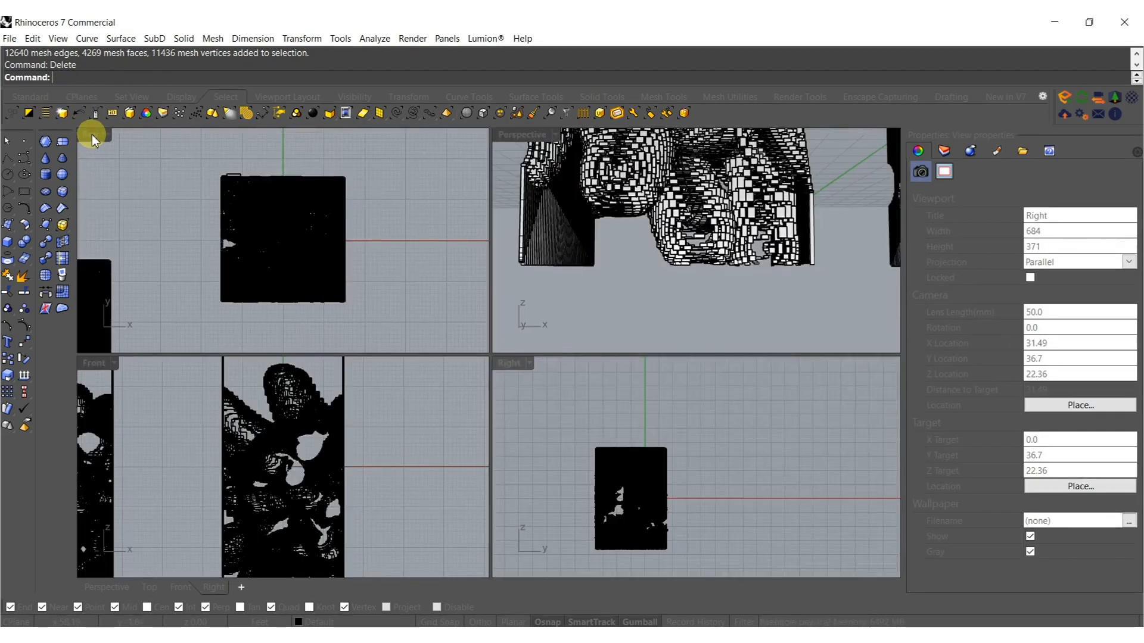
pyautogui.doubleClick(510, 141)
pyautogui.moveTo(488, 254); pyautogui.dragTo(358, 371, button='right')
pyautogui.click(356, 335)
pyautogui.moveTo(418, 411); pyautogui.dragTo(276, 389, button='right')
pyautogui.press('Escape')
pyautogui.scroll(3, 291, 334)
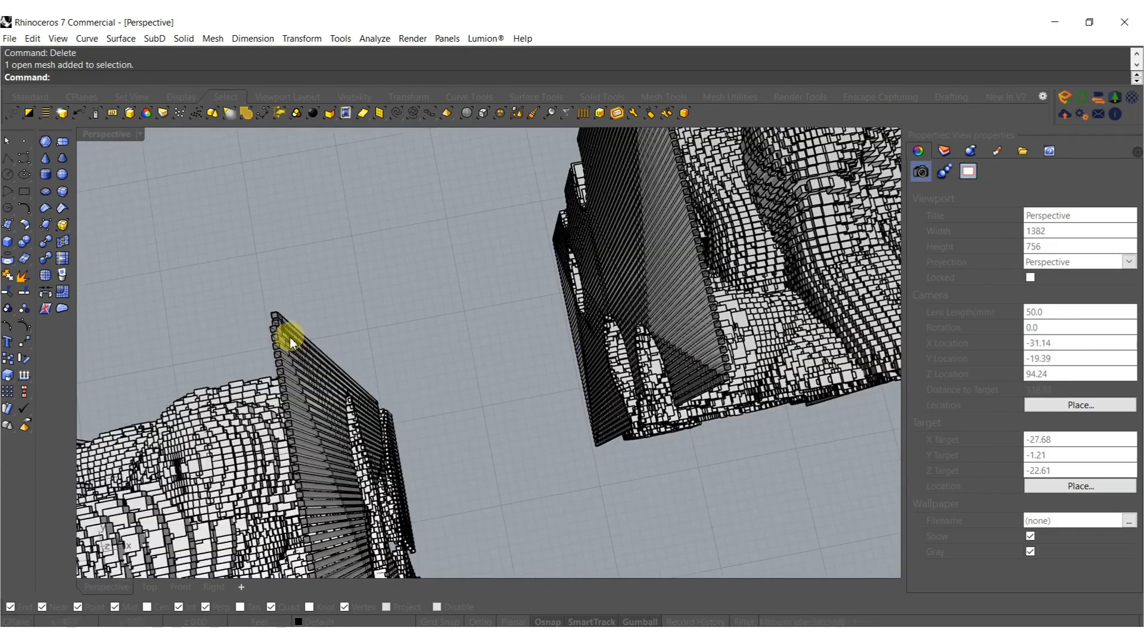
# Move one tower from its upper corner vertex onto the adjacent upper corner vertex of the other tower.
pyautogui.click(288, 337)
pyautogui.write('m')
pyautogui.press('Return')
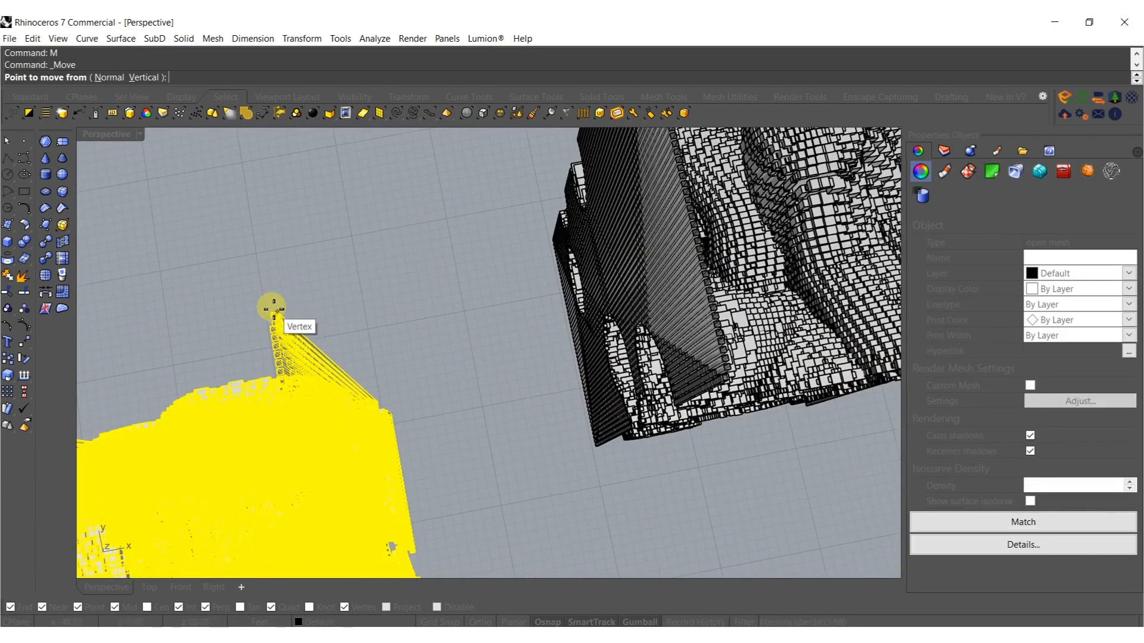
pyautogui.moveTo(312, 269); pyautogui.dragTo(265, 401, button='right')
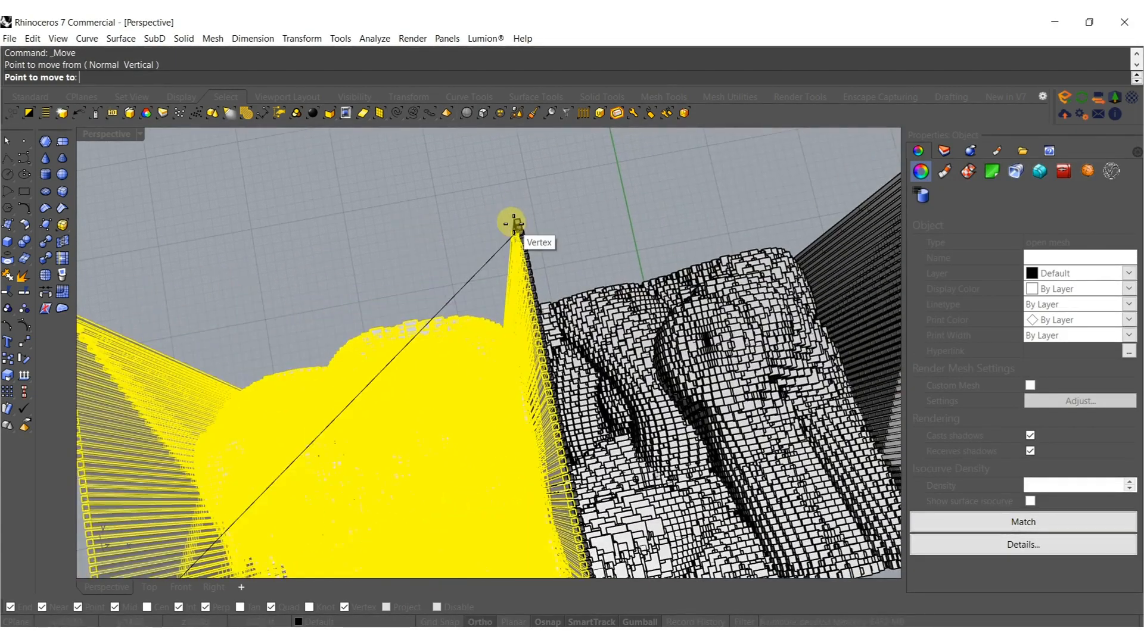
pyautogui.click(505, 266)
pyautogui.scroll(-5, 505, 266)
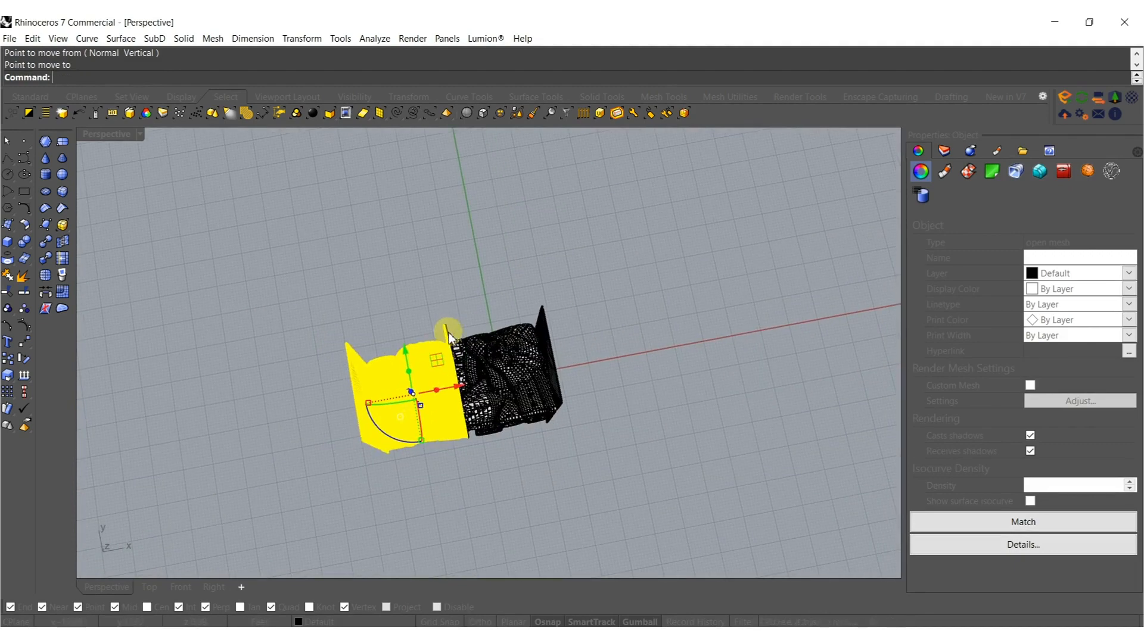
# Rotate the moved tower about the shared corner so the two towers stand at an angle, and deselect it.
pyautogui.scroll(6, 427, 331)
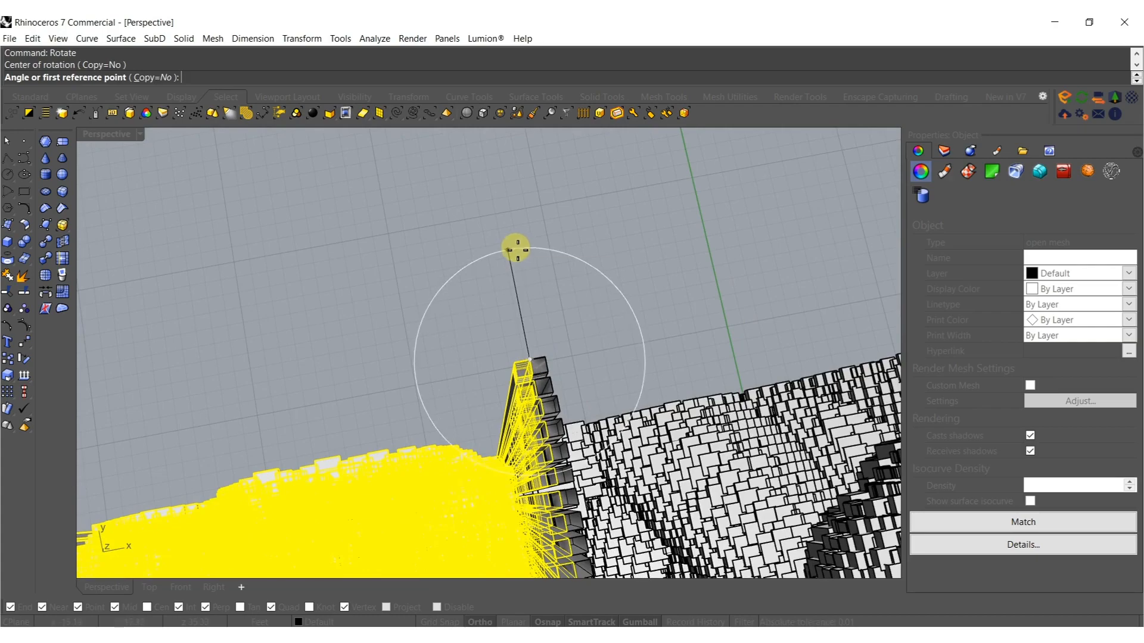
pyautogui.click(516, 250)
pyautogui.click(672, 257)
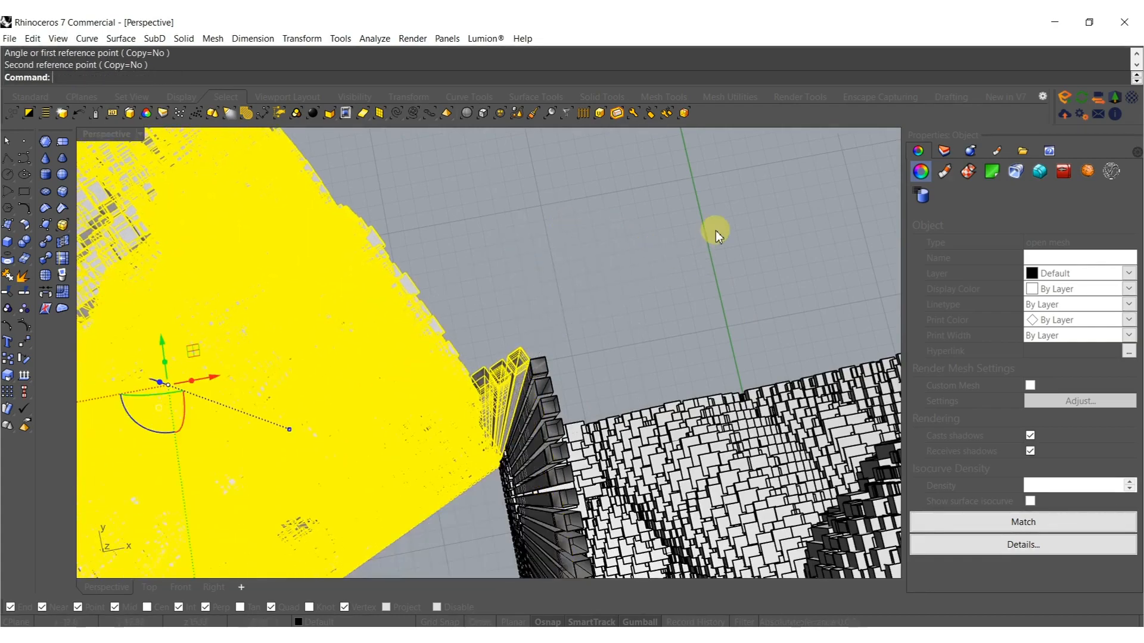
pyautogui.click(641, 281)
# Examine the angled towers from several sides and switch the Perspective viewport to Rendered display.
pyautogui.scroll(-8, 641, 281)
pyautogui.moveTo(628, 343); pyautogui.dragTo(648, 258, button='right')
pyautogui.scroll(7, 613, 242)
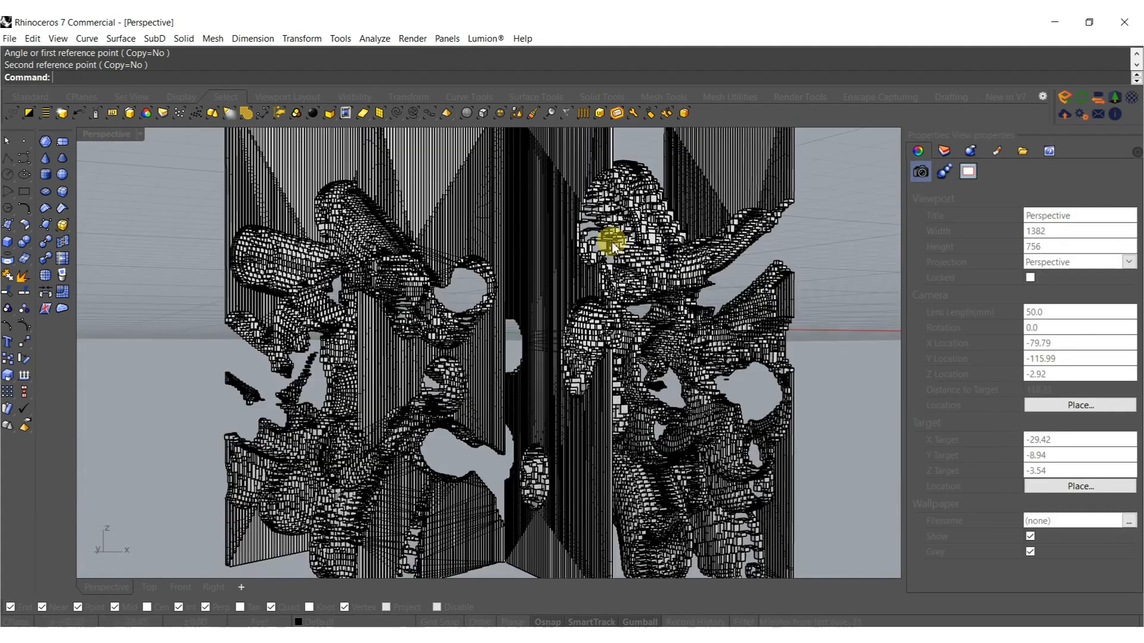
pyautogui.moveTo(538, 315); pyautogui.dragTo(560, 305, button='right')
pyautogui.click(497, 329)
pyautogui.scroll(-5, 496, 328)
pyautogui.moveTo(502, 372); pyautogui.dragTo(479, 405, button='right')
pyautogui.scroll(-6, 470, 334)
pyautogui.scroll(6, 479, 403)
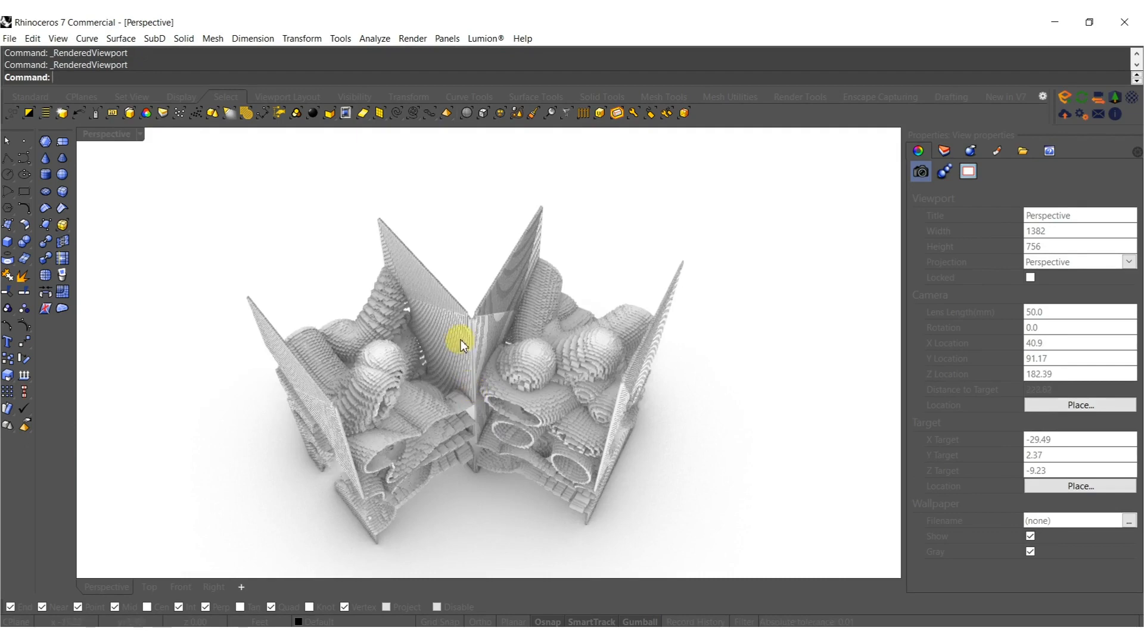
# Select both tower meshes and join them into one mesh.
pyautogui.click(460, 338)
pyautogui.keyDown('shift'); pyautogui.click(499, 322); pyautogui.keyUp('shift')
pyautogui.moveTo(497, 337); pyautogui.dragTo(515, 360, button='right')
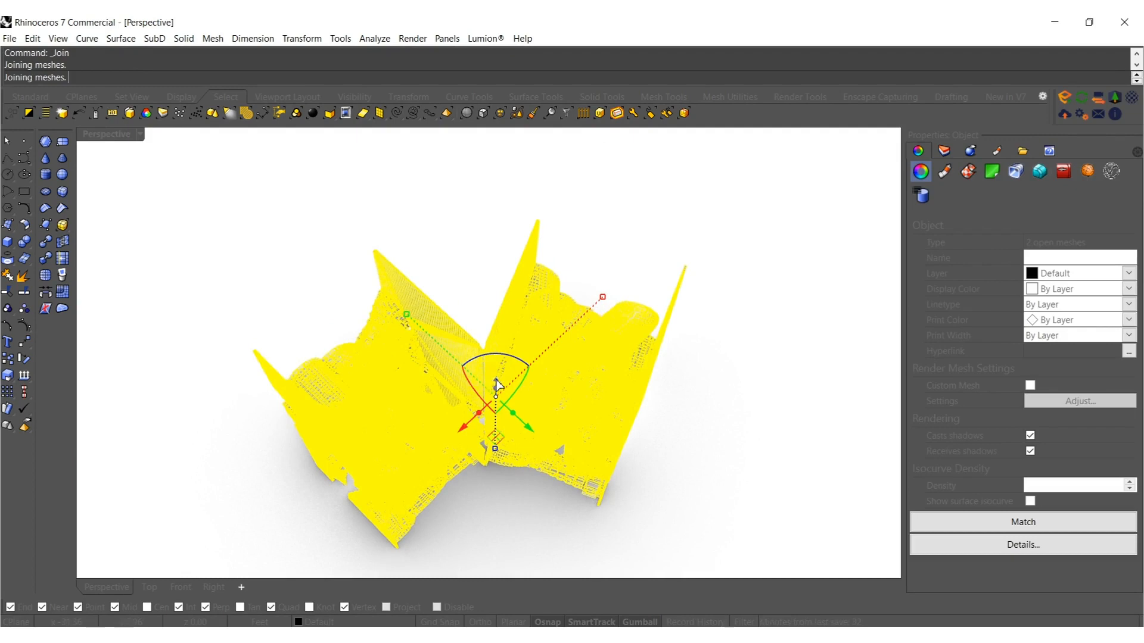
# Scale a duplicate of the joined tower mesh slightly along one horizontal axis, and undo a further scaling along the other.
pyautogui.moveTo(497, 386); pyautogui.dragTo(585, 294, button='right')
pyautogui.moveTo(588, 291); pyautogui.dragTo(582, 295)
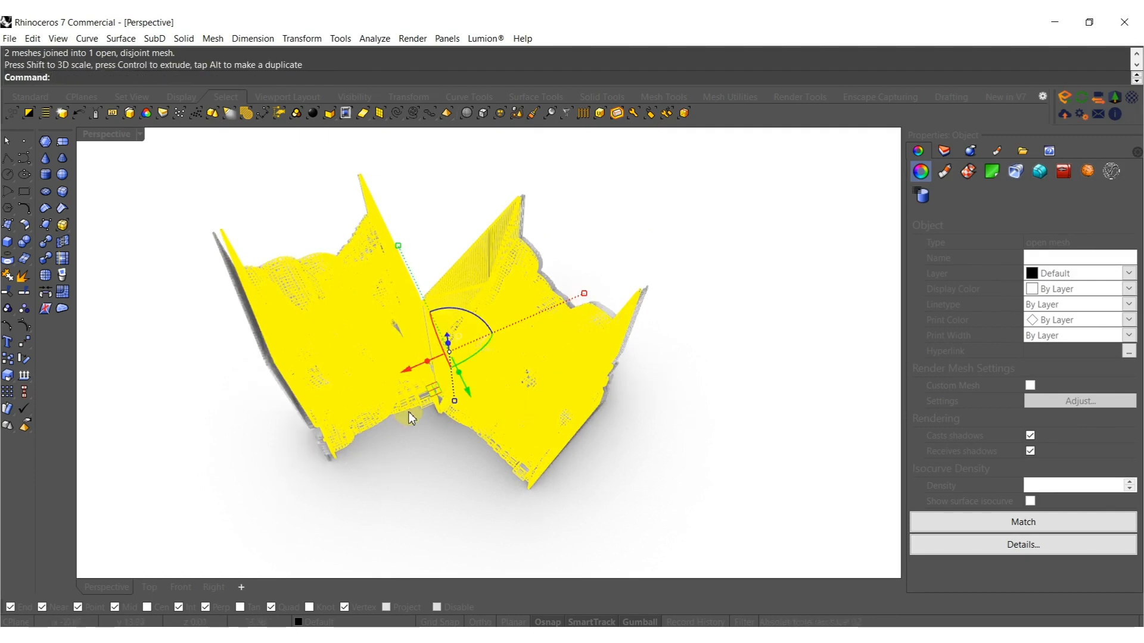
pyautogui.moveTo(404, 249); pyautogui.dragTo(406, 255)
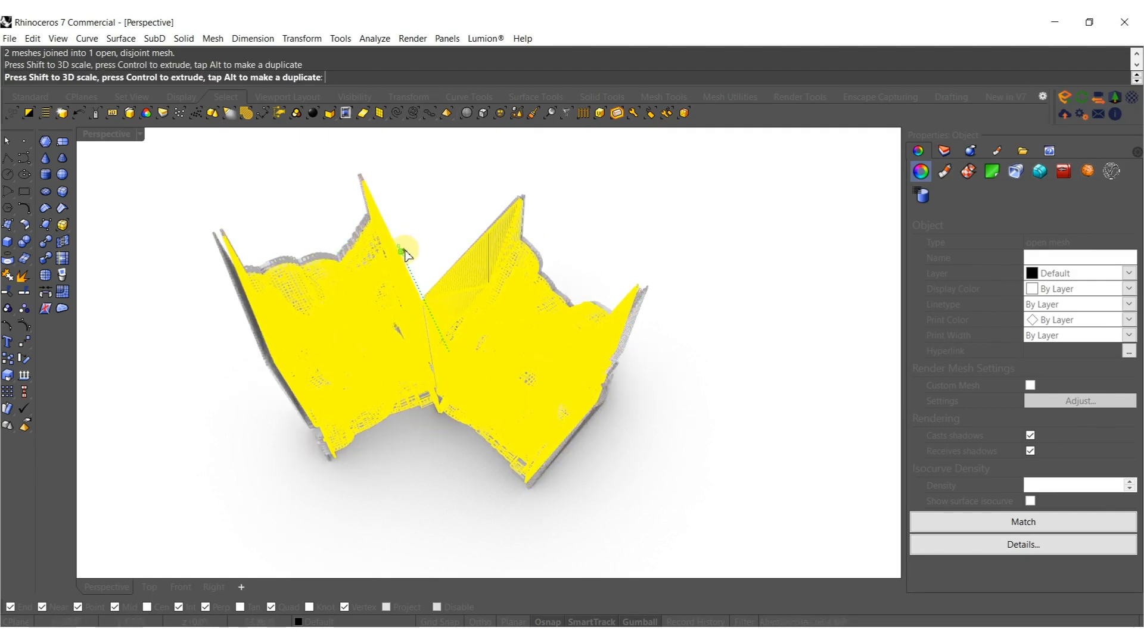
pyautogui.moveTo(609, 203); pyautogui.dragTo(605, 244, button='right')
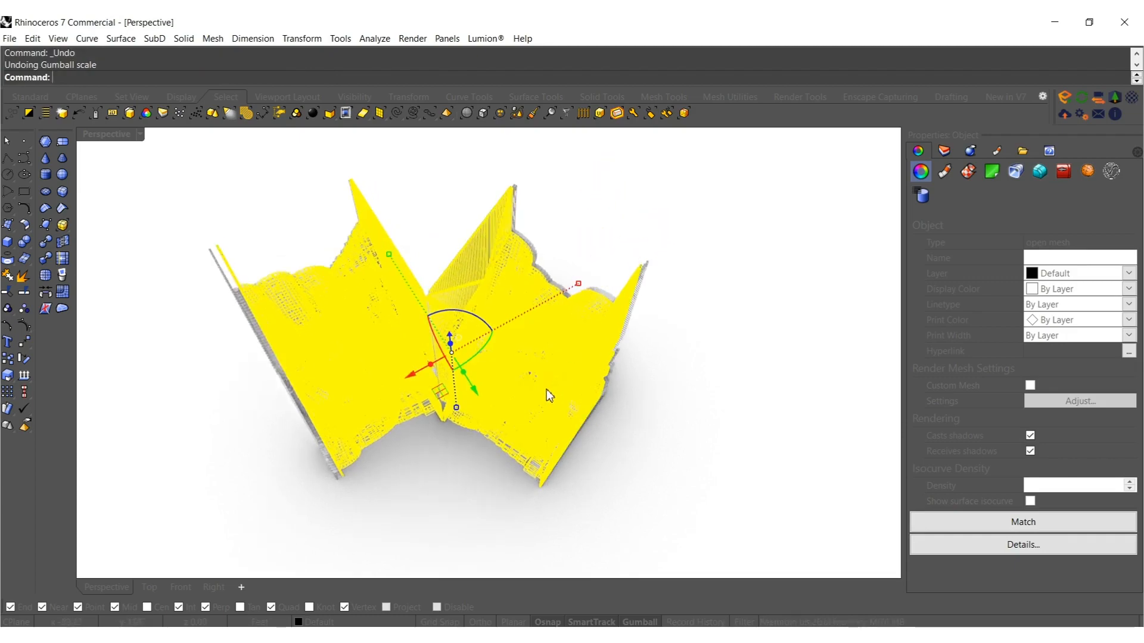
# Switch the Perspective viewport to Shaded display and check how the two nested tower meshes overlap.
pyautogui.click(477, 463)
pyautogui.moveTo(477, 462); pyautogui.dragTo(505, 289, button='right')
pyautogui.scroll(8, 508, 277)
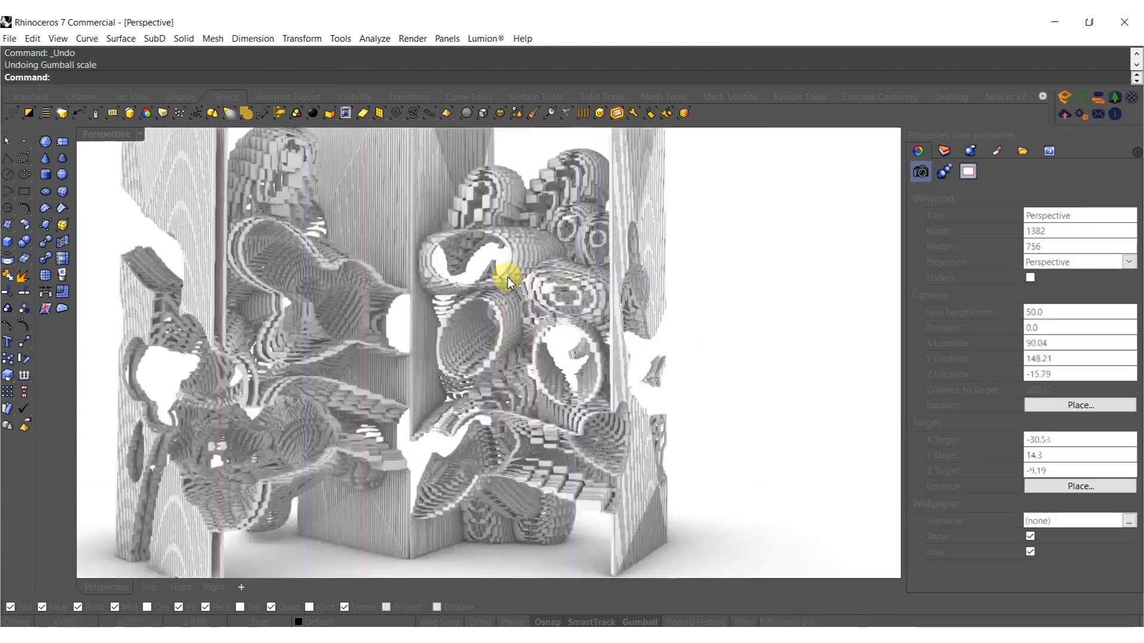
pyautogui.click(507, 282)
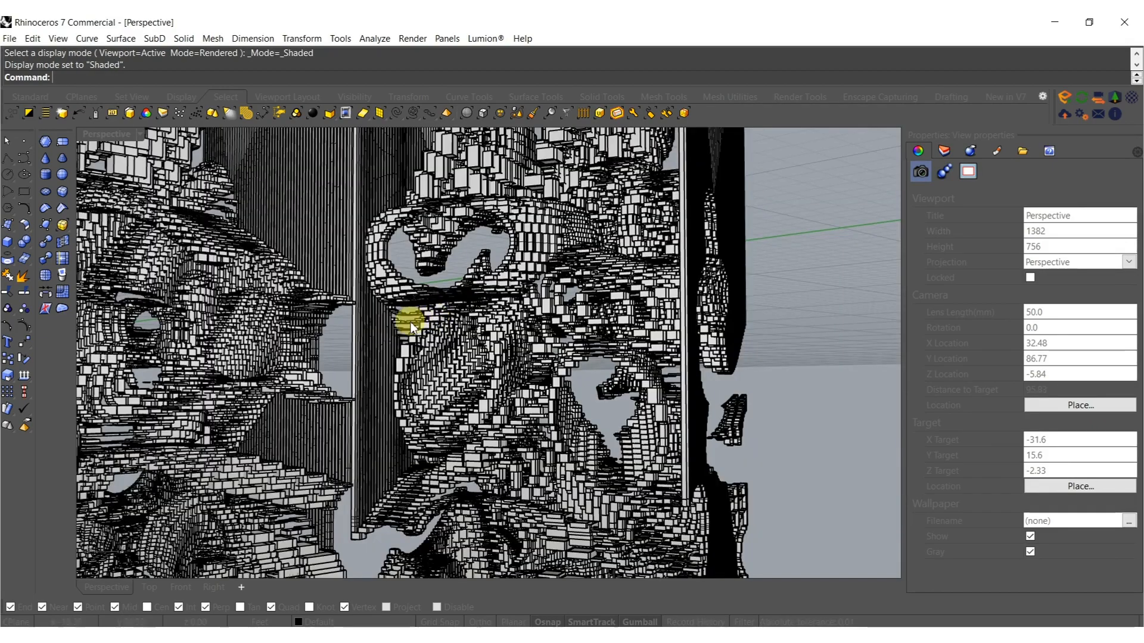
pyautogui.scroll(5, 417, 328)
pyautogui.click(424, 341)
pyautogui.scroll(-11, 424, 336)
pyautogui.click(161, 185)
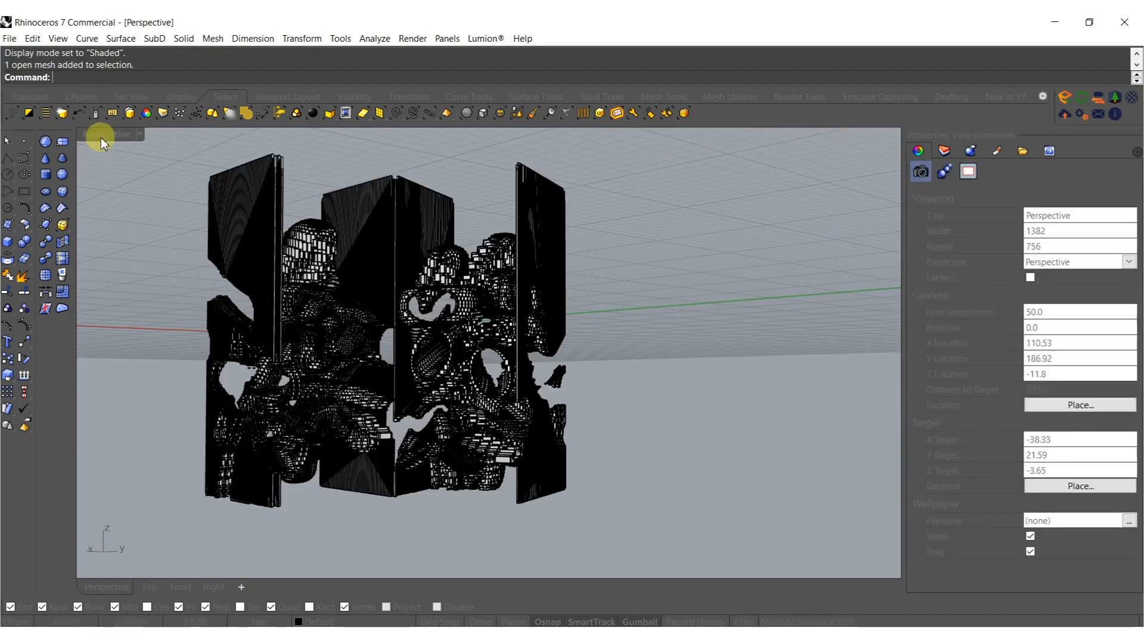
# Select the last changed tower mesh and assign it to the STUCCO layer.
pyautogui.click(63, 114)
pyautogui.click(950, 155)
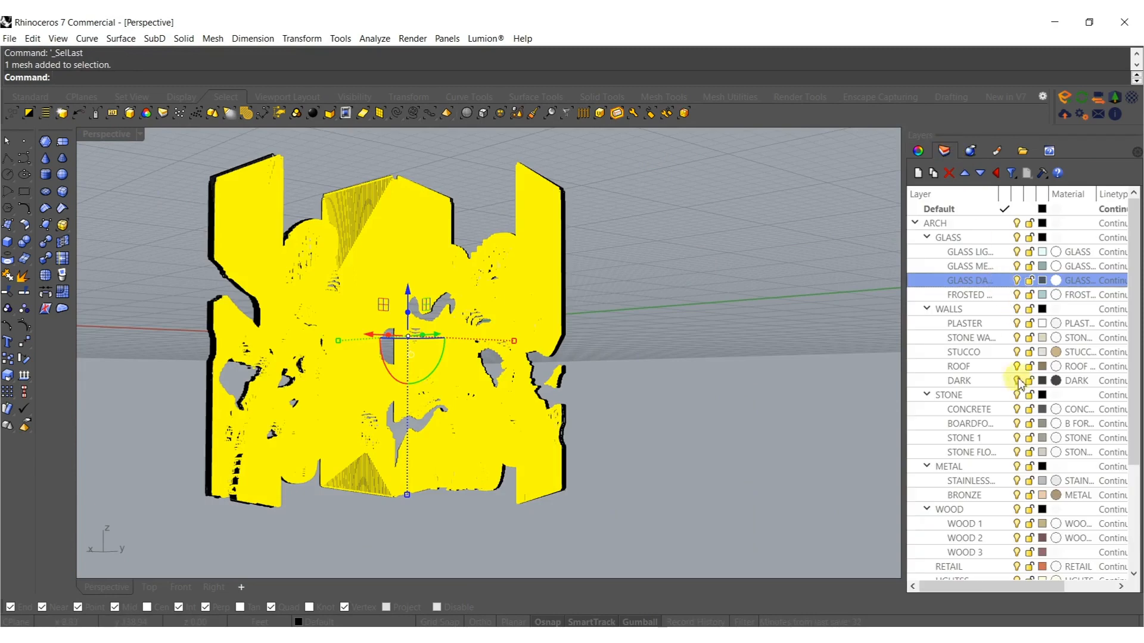
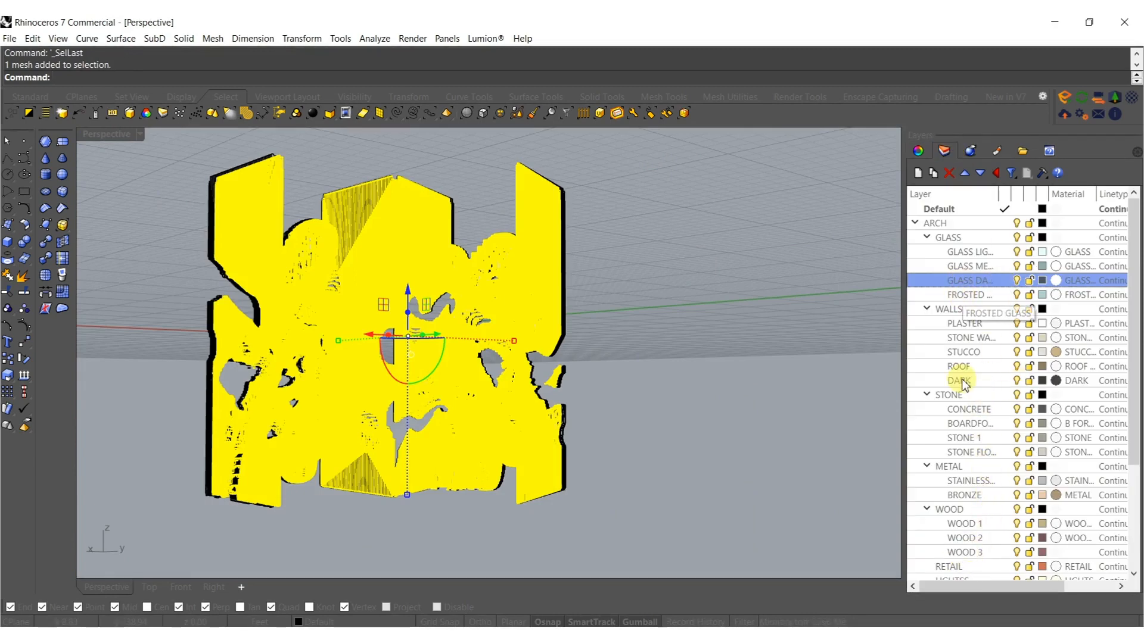
pyautogui.rightClick(959, 357)
pyautogui.click(1016, 299)
pyautogui.click(773, 258)
# Select the STUCCO tower mesh and shift it slightly sideways toward the original mesh at its lower wall corner.
pyautogui.scroll(5, 419, 347)
pyautogui.scroll(3, 417, 346)
pyautogui.scroll(3, 286, 274)
pyautogui.scroll(2, 285, 195)
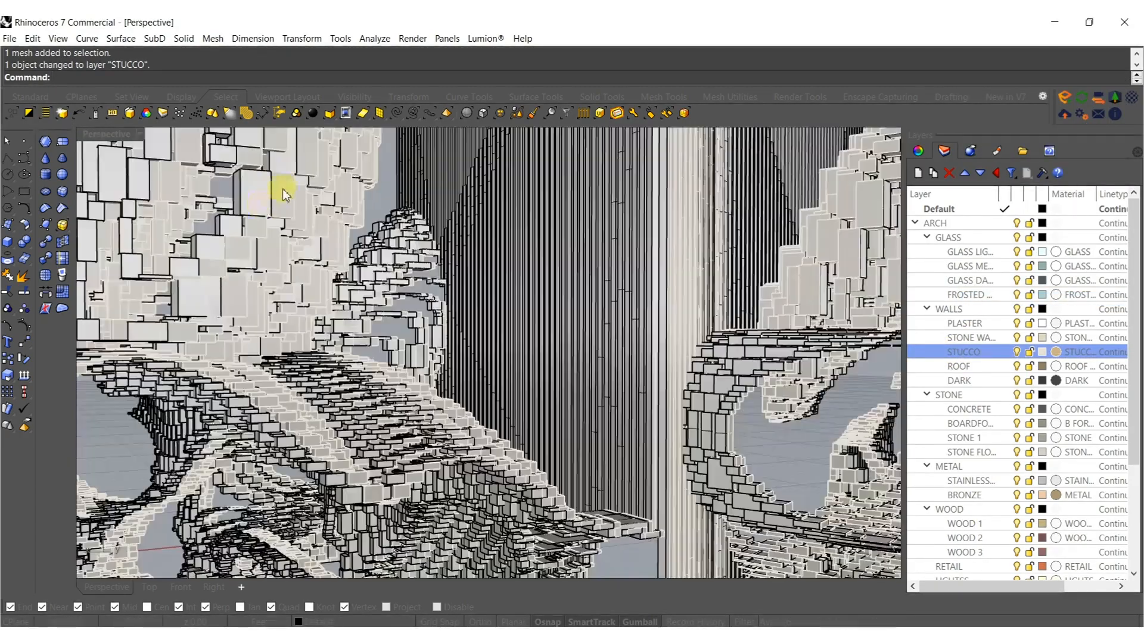
pyautogui.click(318, 159)
pyautogui.scroll(-7, 345, 211)
pyautogui.moveTo(356, 357); pyautogui.dragTo(399, 293, button='right')
pyautogui.scroll(6, 322, 417)
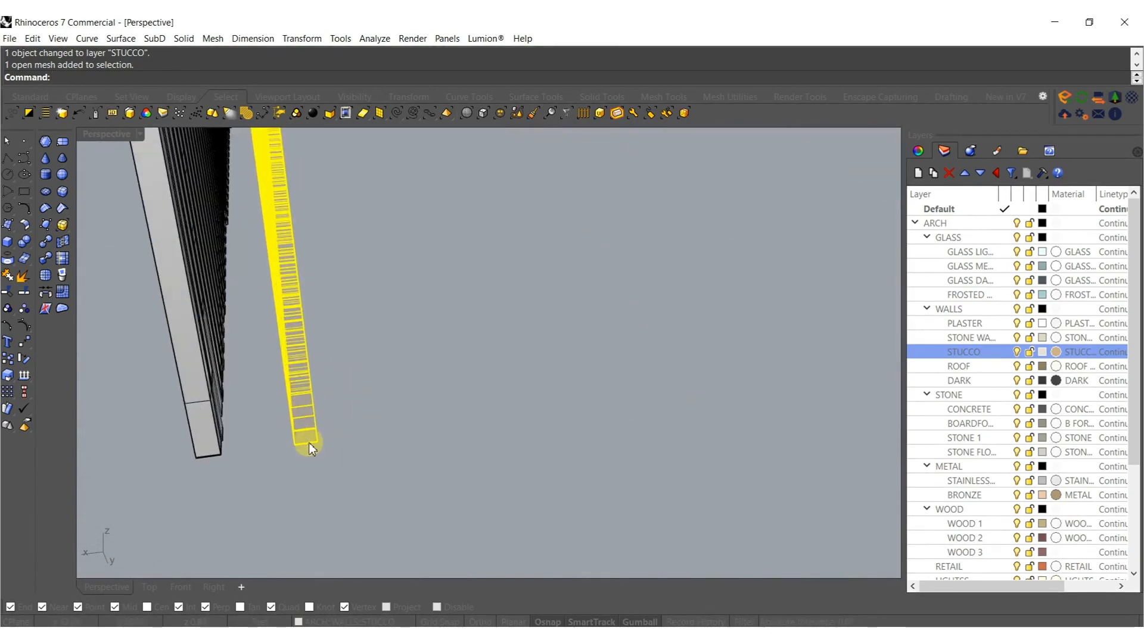
pyautogui.moveTo(296, 443); pyautogui.dragTo(265, 446)
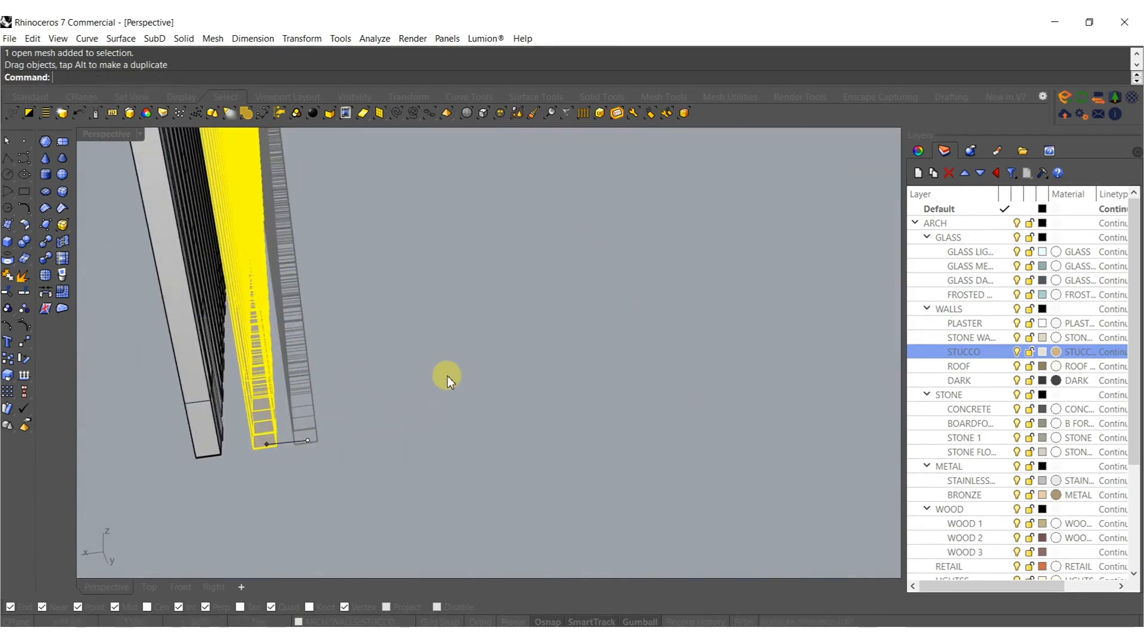
# Nudge the STUCCO mesh again at the central lower corner to line it up with the original, and deselect it.
pyautogui.scroll(-7, 457, 381)
pyautogui.moveTo(497, 360); pyautogui.dragTo(495, 438, button='right')
pyautogui.scroll(7, 603, 374)
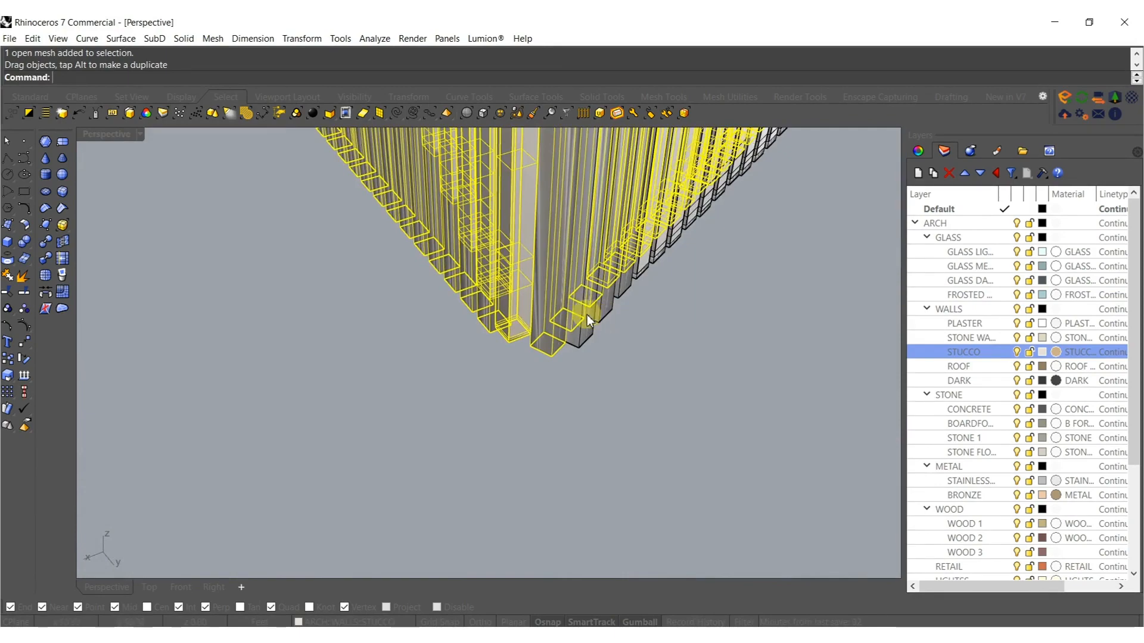
pyautogui.moveTo(587, 315); pyautogui.dragTo(497, 402, button='right')
pyautogui.moveTo(495, 395); pyautogui.dragTo(515, 408)
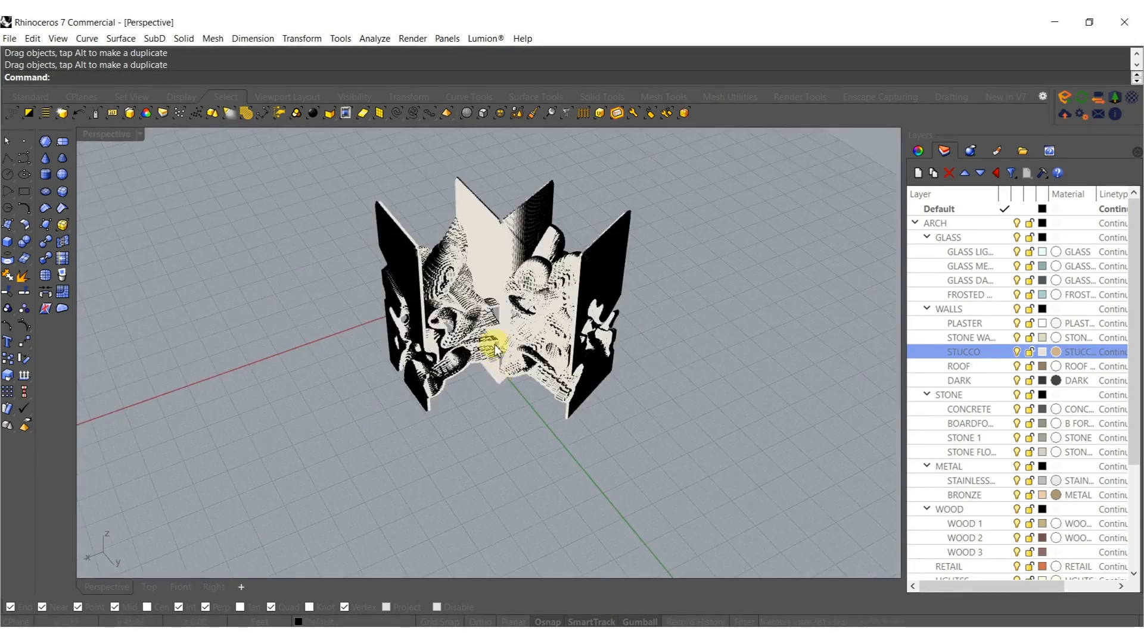
# Switch the Perspective viewport to Rendered display and select a tower mesh to inspect its stucco surface.
pyautogui.scroll(3, 502, 386)
pyautogui.scroll(3, 501, 386)
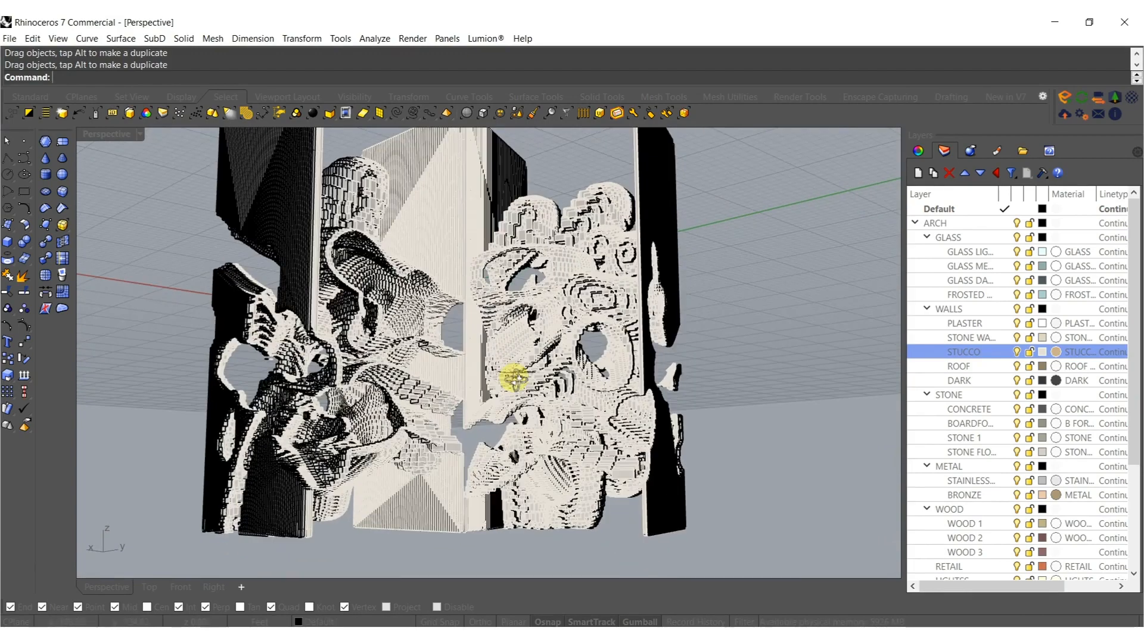
pyautogui.click(466, 393)
pyautogui.moveTo(462, 388); pyautogui.dragTo(439, 391, button='right')
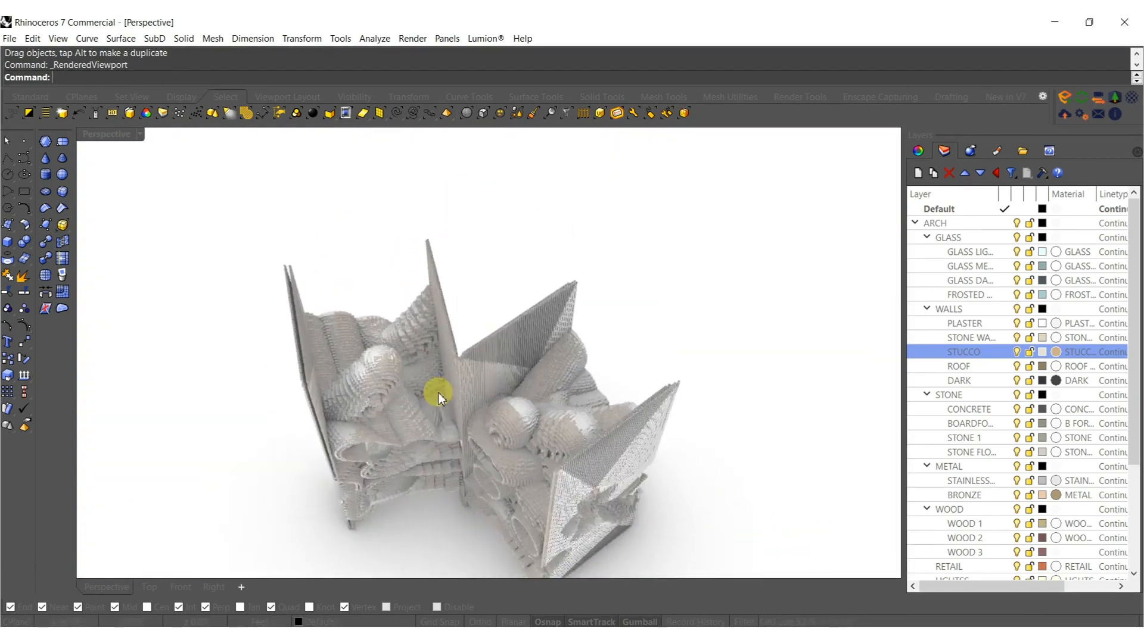
pyautogui.scroll(10, 459, 345)
pyautogui.click(431, 386)
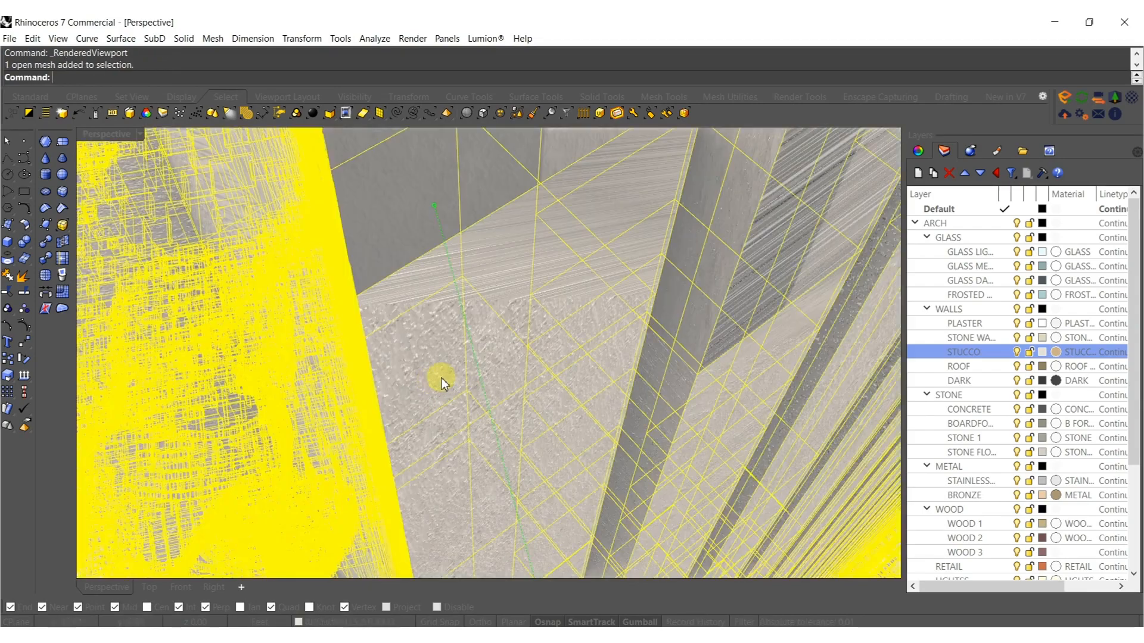
# Shift the selected STUCCO mesh slightly in the Top view at the junction of the two towers, and return to the Perspective view.
pyautogui.scroll(-5, 441, 378)
pyautogui.doubleClick(101, 141)
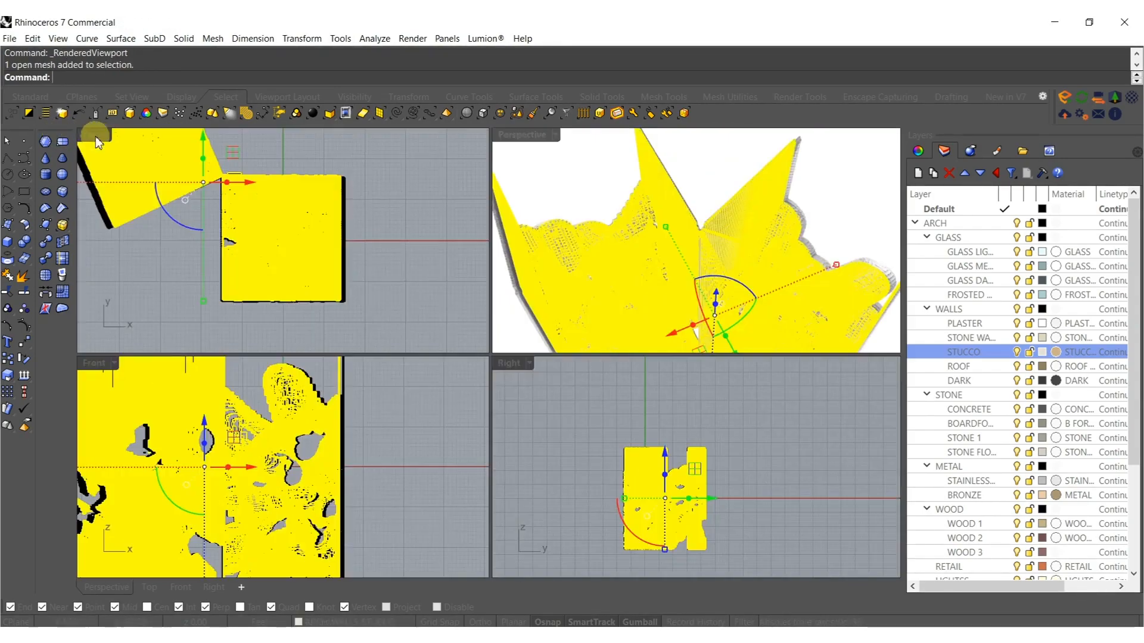
pyautogui.doubleClick(89, 136)
pyautogui.scroll(6, 314, 212)
pyautogui.scroll(8, 506, 274)
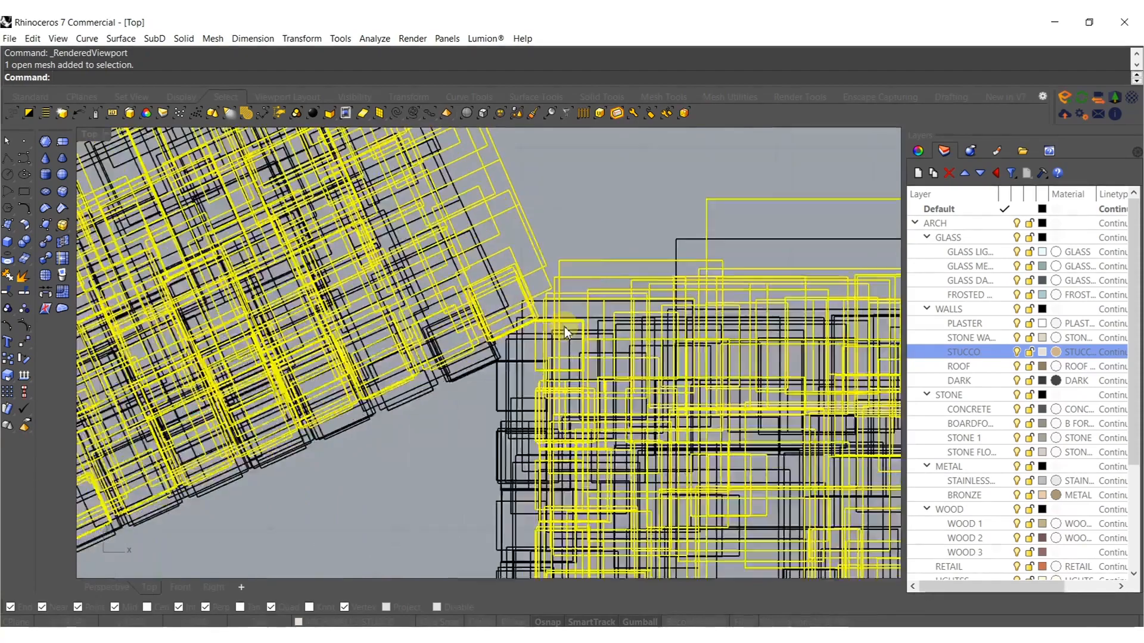
pyautogui.moveTo(529, 276); pyautogui.dragTo(525, 251)
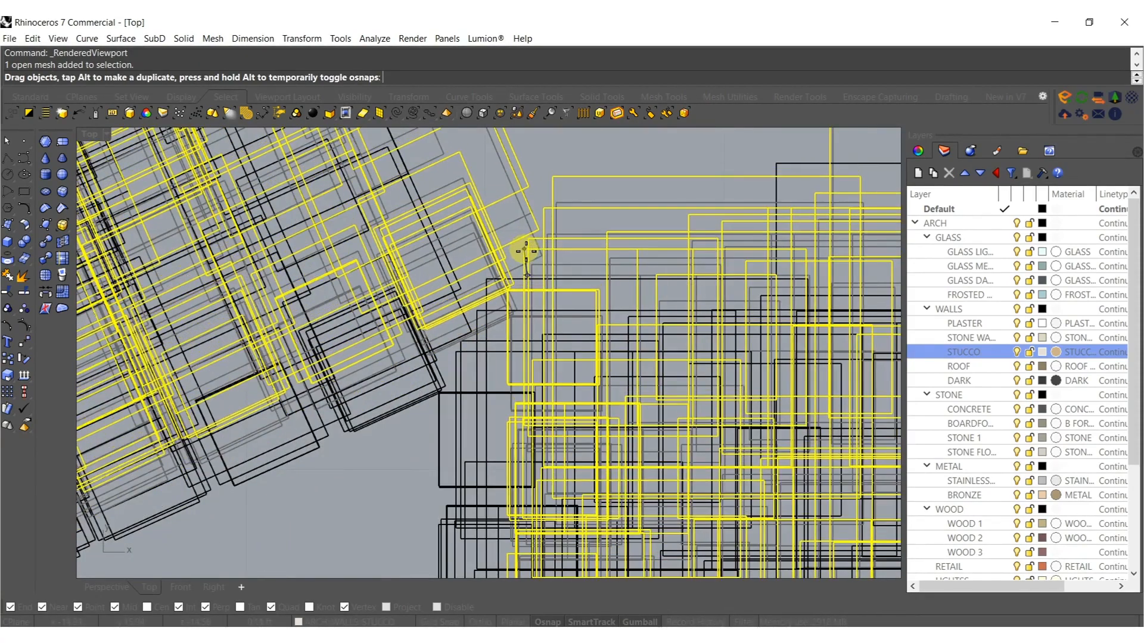
pyautogui.doubleClick(99, 130)
pyautogui.doubleClick(516, 137)
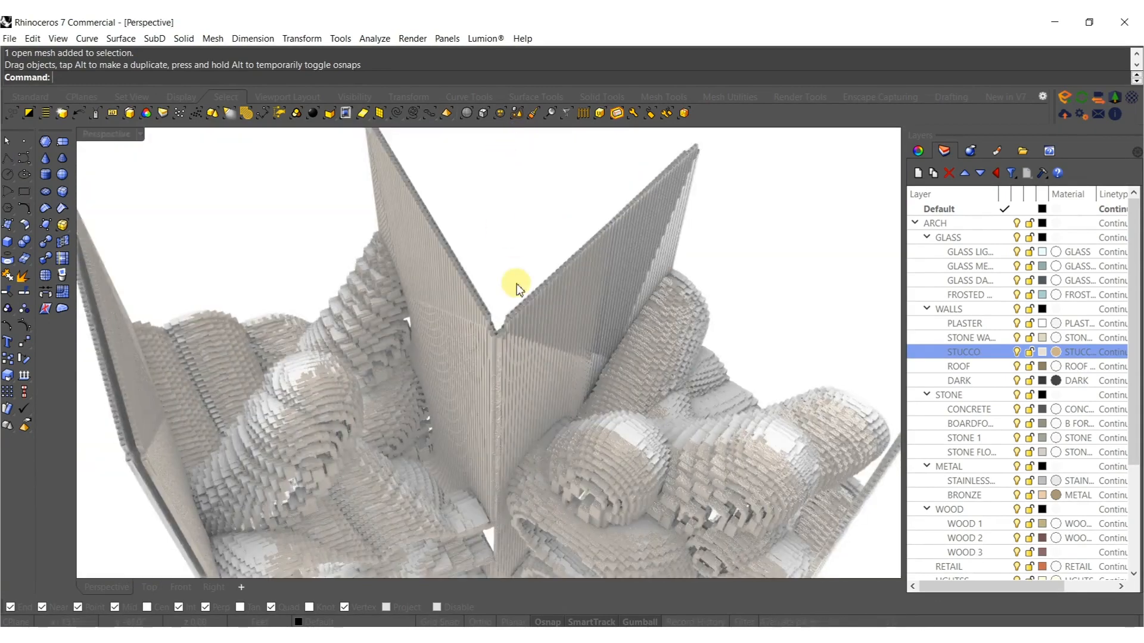
# Examine the towers from several angles and distances, changing the Perspective viewport from Rendered to Arctic display.
pyautogui.scroll(-7, 516, 276)
pyautogui.moveTo(495, 352); pyautogui.dragTo(508, 260, button='right')
pyautogui.moveTo(529, 372); pyautogui.dragTo(416, 332, button='right')
pyautogui.scroll(5, 450, 377)
pyautogui.moveTo(448, 376); pyautogui.dragTo(444, 344, button='right')
pyautogui.scroll(-5, 435, 342)
pyautogui.click(86, 136)
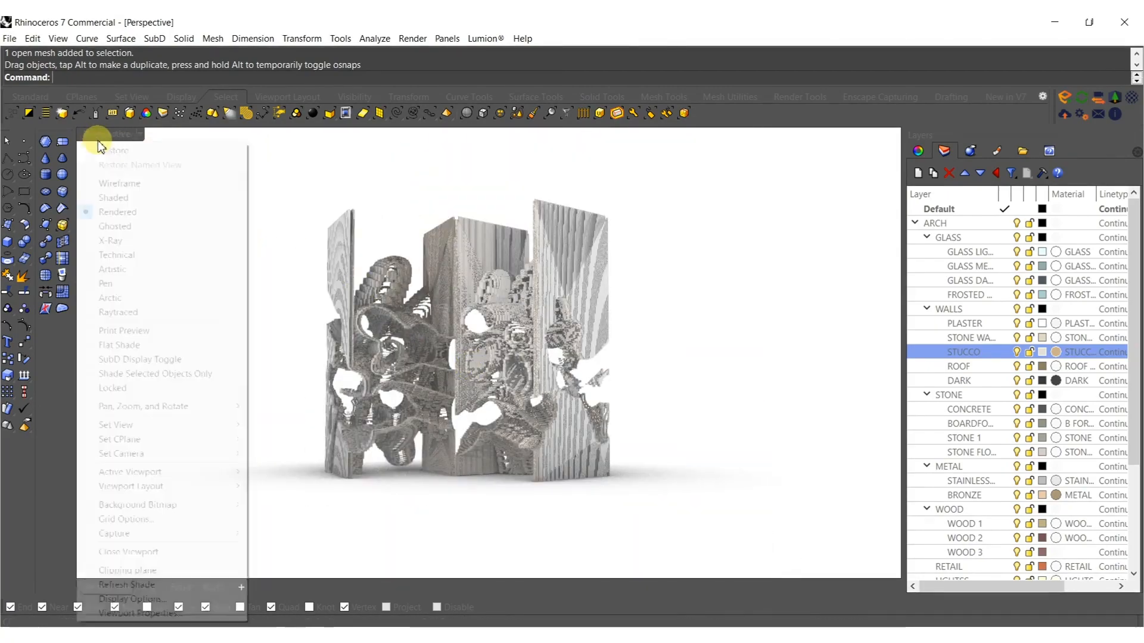
pyautogui.click(141, 298)
pyautogui.moveTo(495, 313); pyautogui.dragTo(424, 322, button='right')
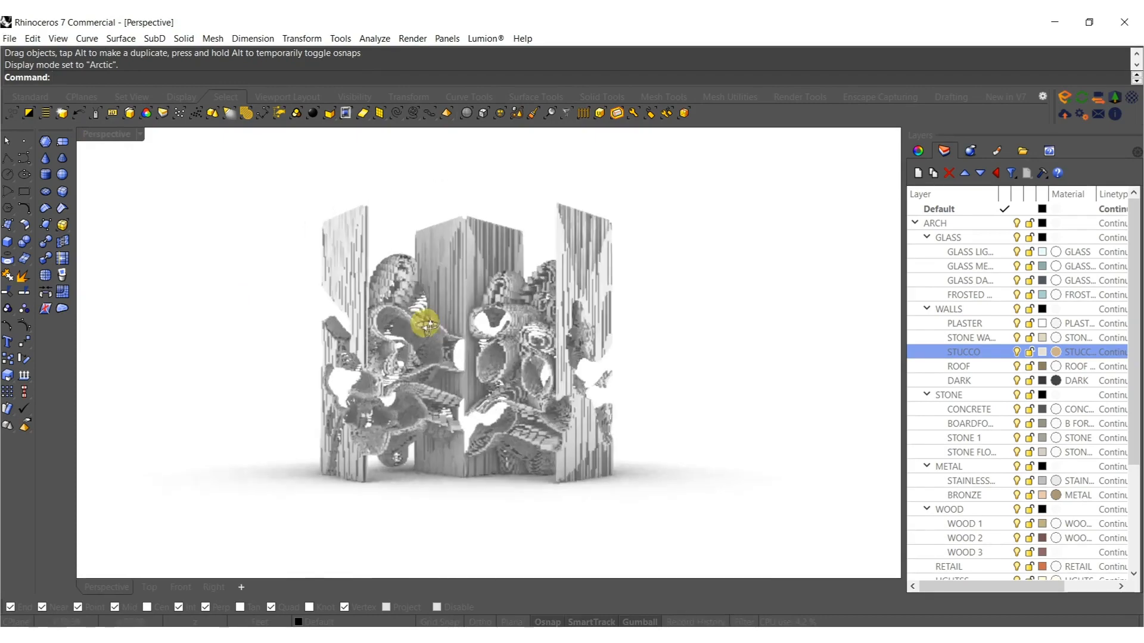
pyautogui.scroll(5, 437, 376)
pyautogui.moveTo(437, 376); pyautogui.dragTo(420, 351, button='right')
pyautogui.scroll(-6, 469, 338)
pyautogui.scroll(4, 419, 352)
pyautogui.moveTo(380, 268); pyautogui.dragTo(468, 280, button='right')
pyautogui.scroll(5, 400, 324)
pyautogui.scroll(-5, 360, 339)
# Switch the viewport to Shaded display and undo the recent mesh drags, the STUCCO layer assignment and the join.
pyautogui.hotkey('ctrl', 'a')
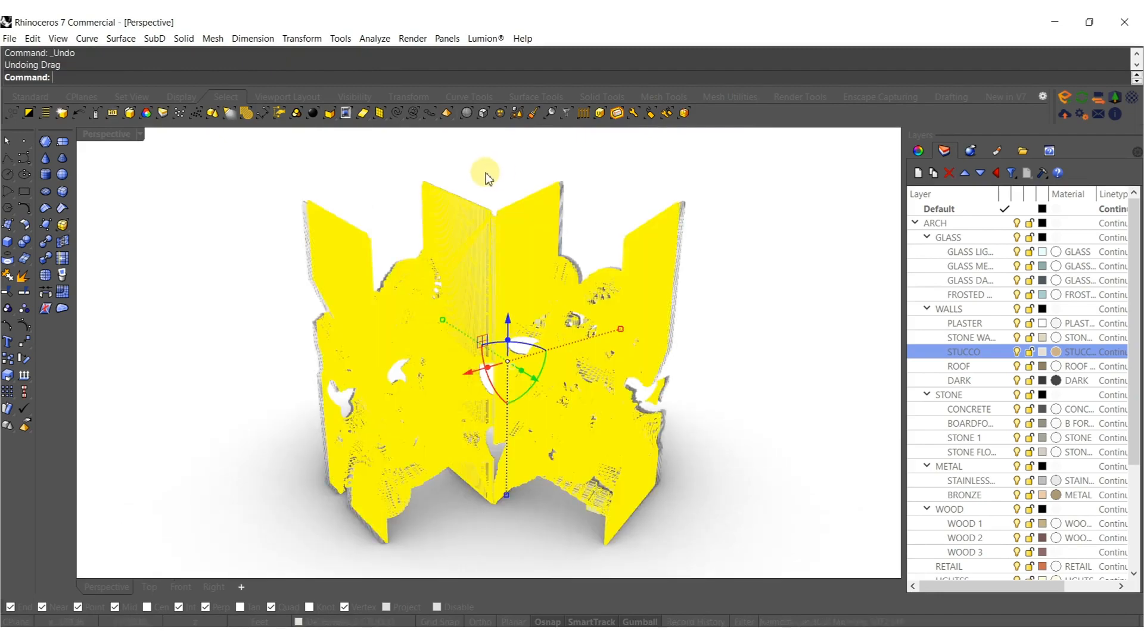
pyautogui.press('Escape')
pyautogui.click(515, 165)
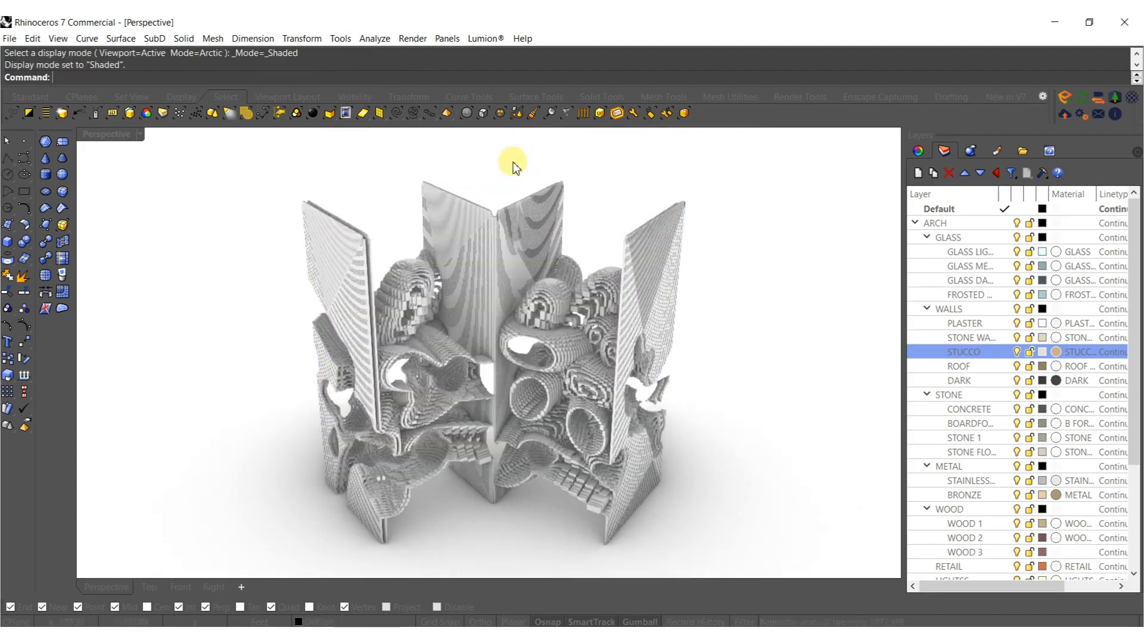
pyautogui.hotkey('ctrl', 'z')
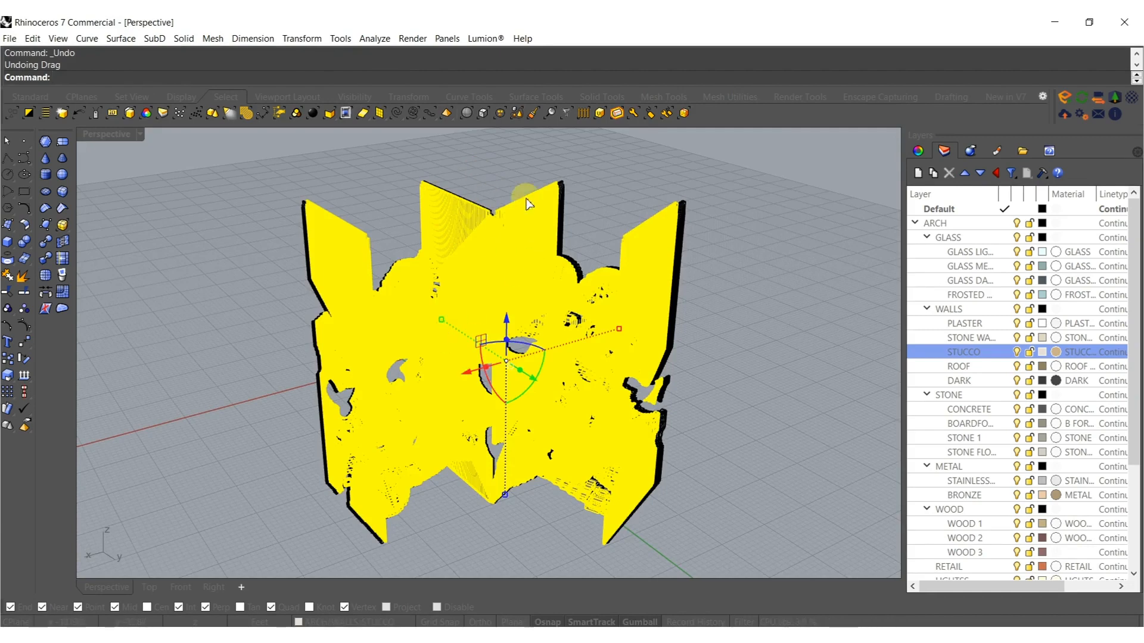
pyautogui.hotkey('ctrl', 'z')
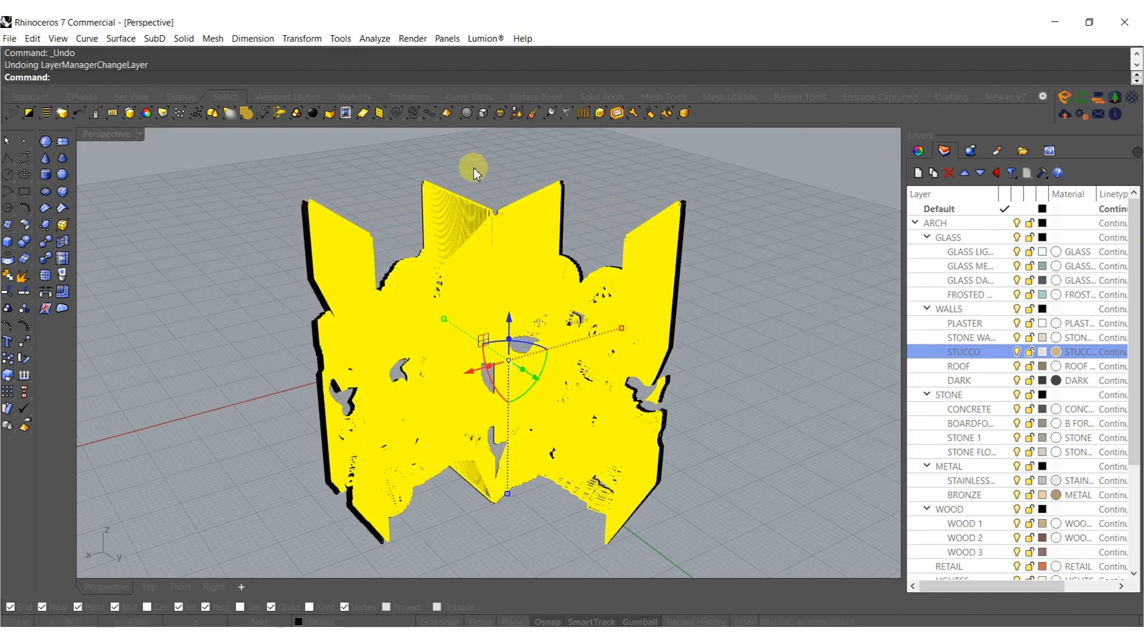
pyautogui.hotkey('ctrl', 'z')
pyautogui.hotkey('ctrl', 'z')
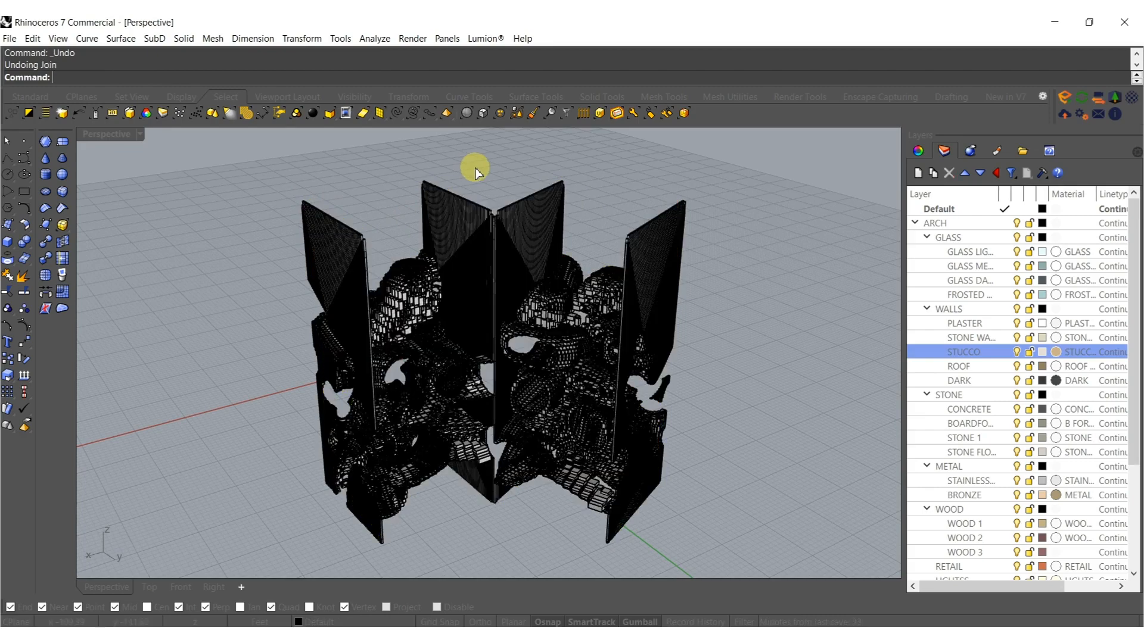
# Move one tower mesh from its upper outer corner to the matching corner vertex of the neighbouring tower.
pyautogui.moveTo(439, 185); pyautogui.dragTo(597, 203, button='right')
pyautogui.click(527, 198)
pyautogui.moveTo(527, 198); pyautogui.dragTo(536, 269, button='right')
pyautogui.write('M')
pyautogui.press('Return')
pyautogui.scroll(5, 691, 238)
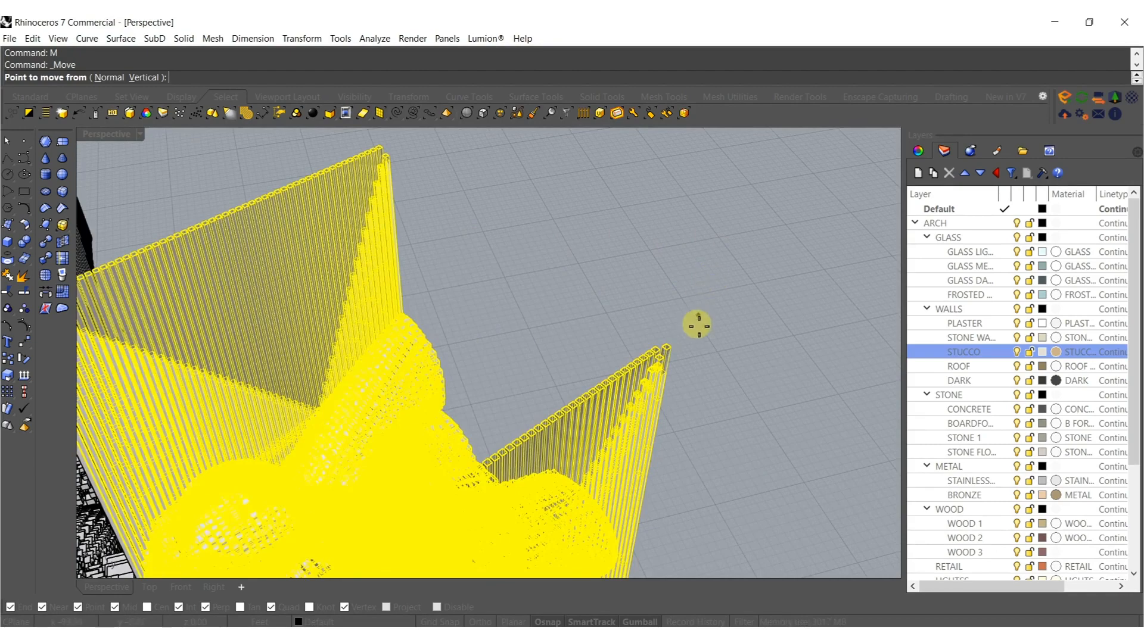
pyautogui.click(676, 348)
pyautogui.scroll(-5, 701, 306)
pyautogui.scroll(4, 509, 265)
pyautogui.scroll(3, 509, 265)
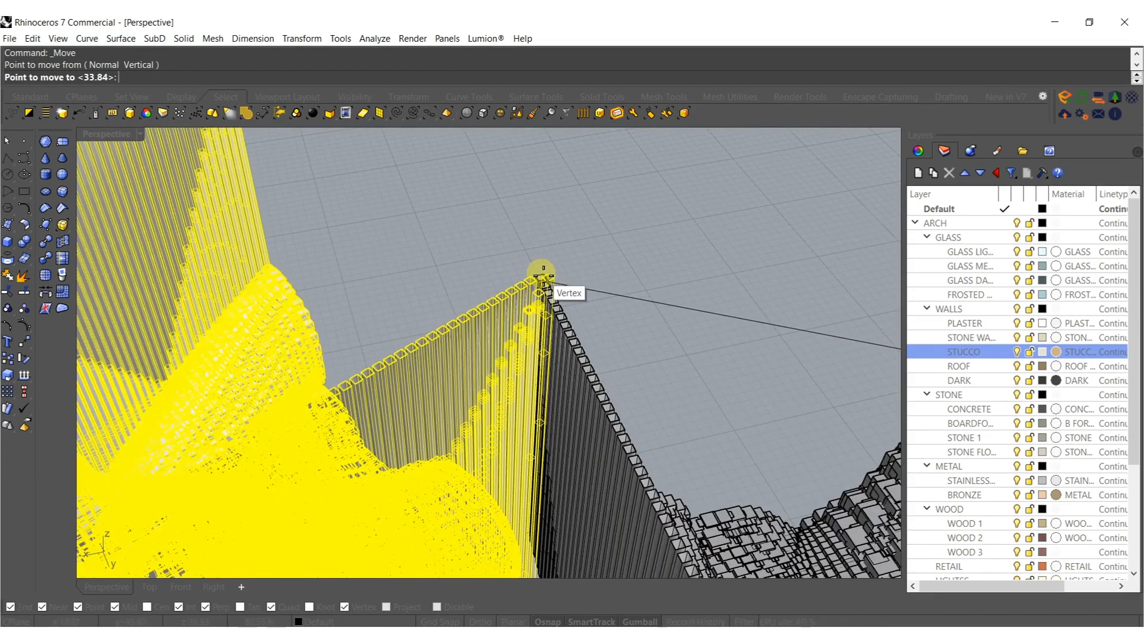
# Set the viewport to Arctic display and examine the rearranged towers from all around.
pyautogui.scroll(-10, 596, 256)
pyautogui.moveTo(583, 322); pyautogui.dragTo(517, 278, button='right')
pyautogui.middleClick(514, 299)
pyautogui.click(546, 299)
pyautogui.scroll(10, 518, 333)
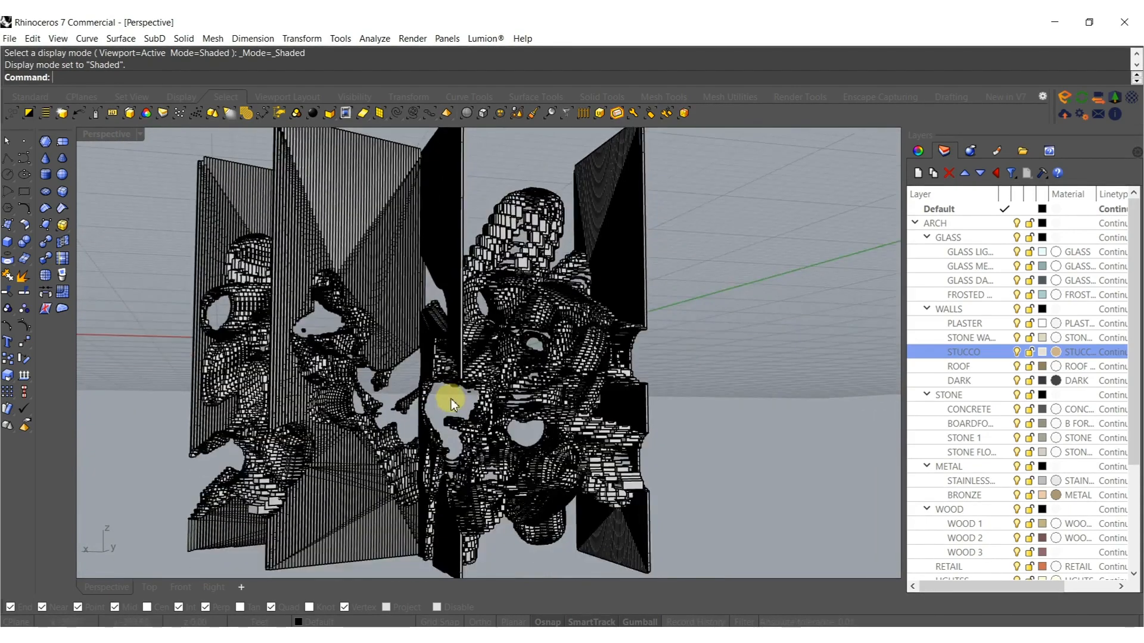
pyautogui.click(104, 132)
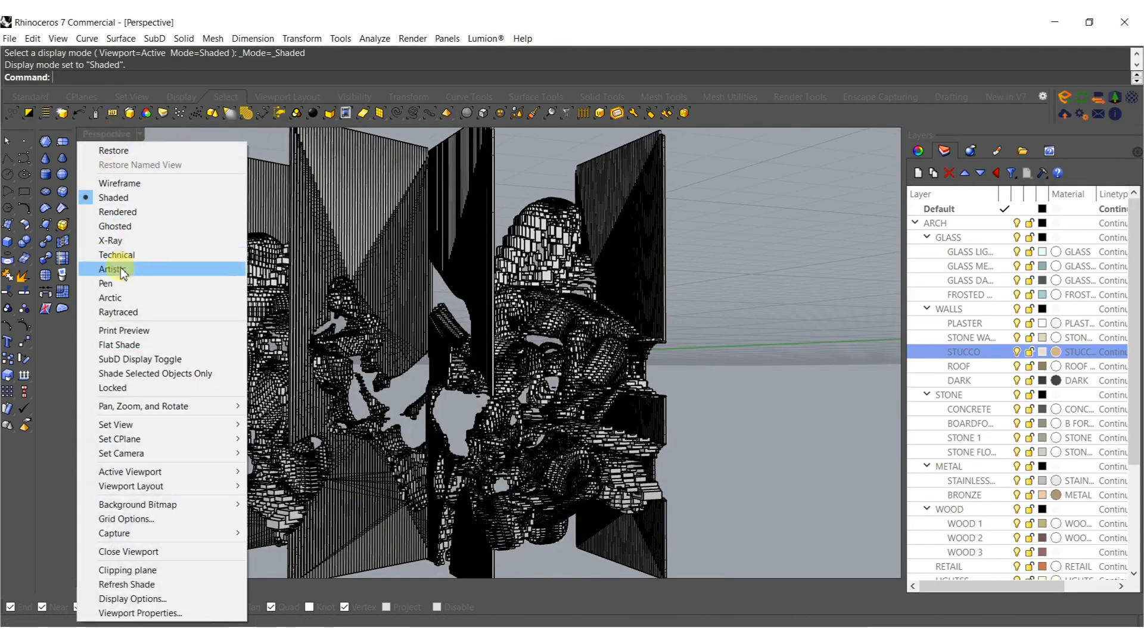
pyautogui.click(114, 296)
pyautogui.moveTo(393, 288); pyautogui.dragTo(893, 333, button='right')
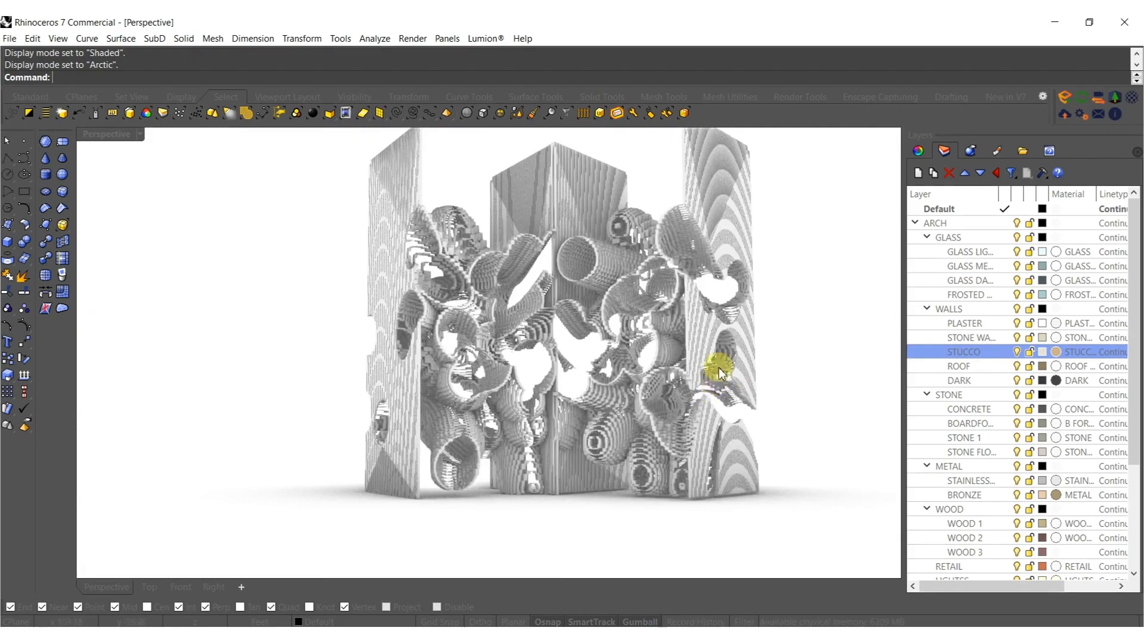
pyautogui.moveTo(720, 372); pyautogui.dragTo(443, 364, button='right')
pyautogui.scroll(-6, 482, 301)
pyautogui.scroll(6, 478, 308)
pyautogui.moveTo(443, 363); pyautogui.dragTo(422, 409, button='right')
# Separate the two towers by dragging one of them away from the other, and clear the selection.
pyautogui.click(434, 309)
pyautogui.scroll(-6, 434, 309)
pyautogui.moveTo(420, 404); pyautogui.dragTo(350, 329)
pyautogui.press('Escape')
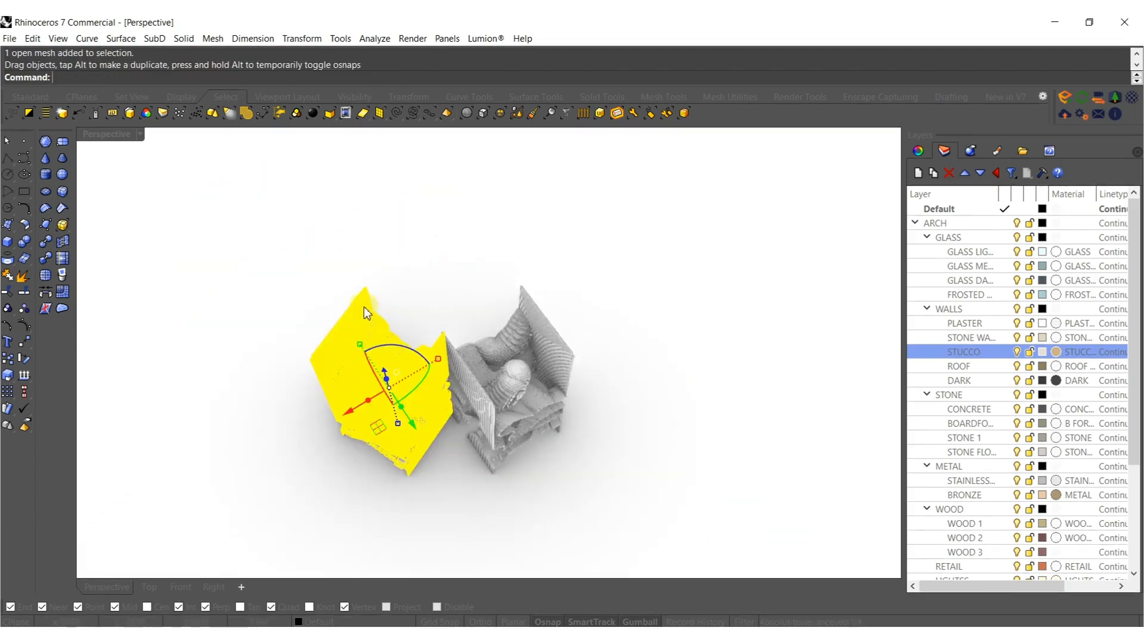
pyautogui.moveTo(254, 300); pyautogui.dragTo(268, 296)
pyautogui.click(538, 261)
# Select the separated tower with the open broken wall and slide it along one axis with the gumball, and deselect it.
pyautogui.moveTo(513, 371); pyautogui.dragTo(481, 259, button='right')
pyautogui.scroll(5, 446, 352)
pyautogui.moveTo(430, 354); pyautogui.dragTo(509, 445, button='right')
pyautogui.scroll(-5, 504, 394)
pyautogui.scroll(4, 526, 454)
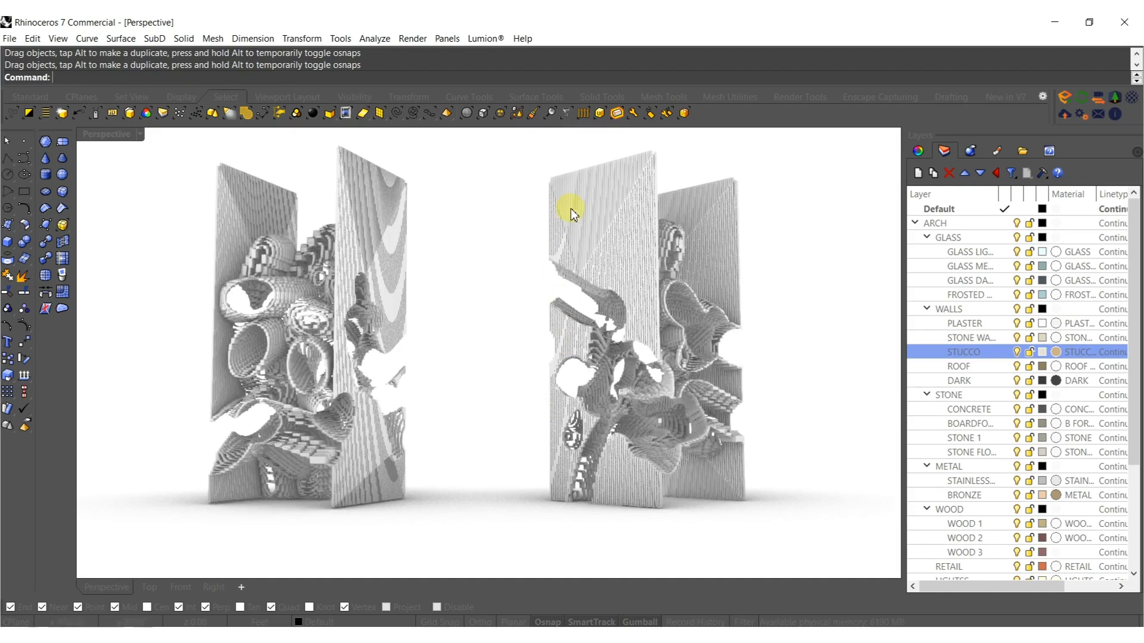
pyautogui.moveTo(505, 410); pyautogui.dragTo(561, 410, button='right')
pyautogui.click(592, 395)
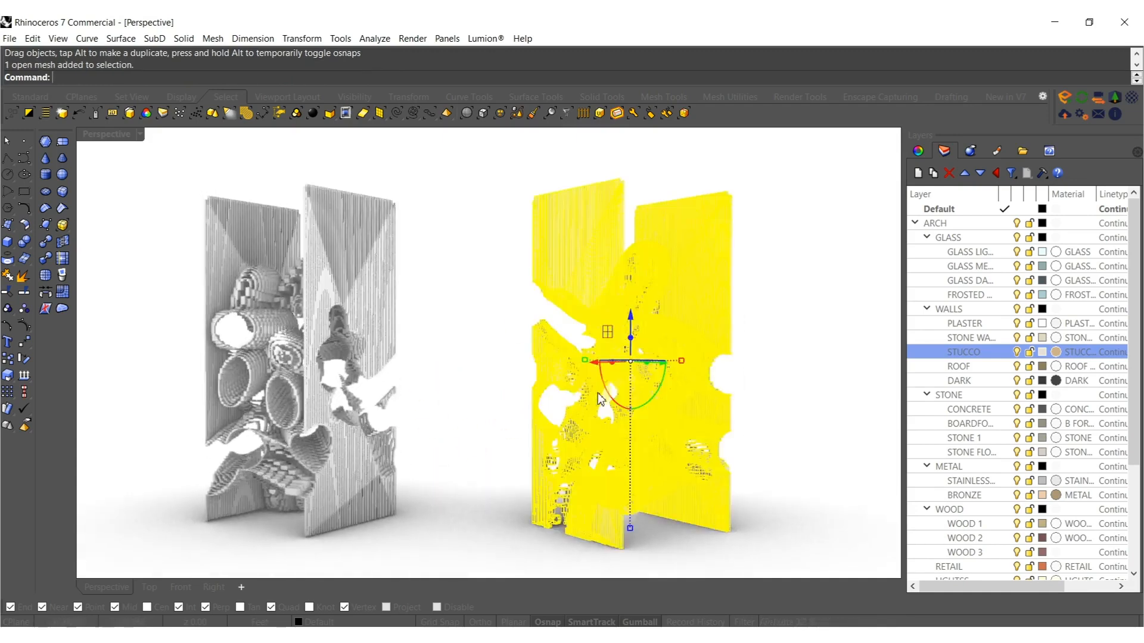
pyautogui.moveTo(600, 299); pyautogui.dragTo(624, 386, button='right')
pyautogui.moveTo(618, 367); pyautogui.dragTo(479, 365)
pyautogui.click(482, 347)
pyautogui.keyDown('shift'); pyautogui.moveTo(534, 401); pyautogui.dragTo(633, 393, button='right'); pyautogui.keyUp('shift')
pyautogui.click(633, 393)
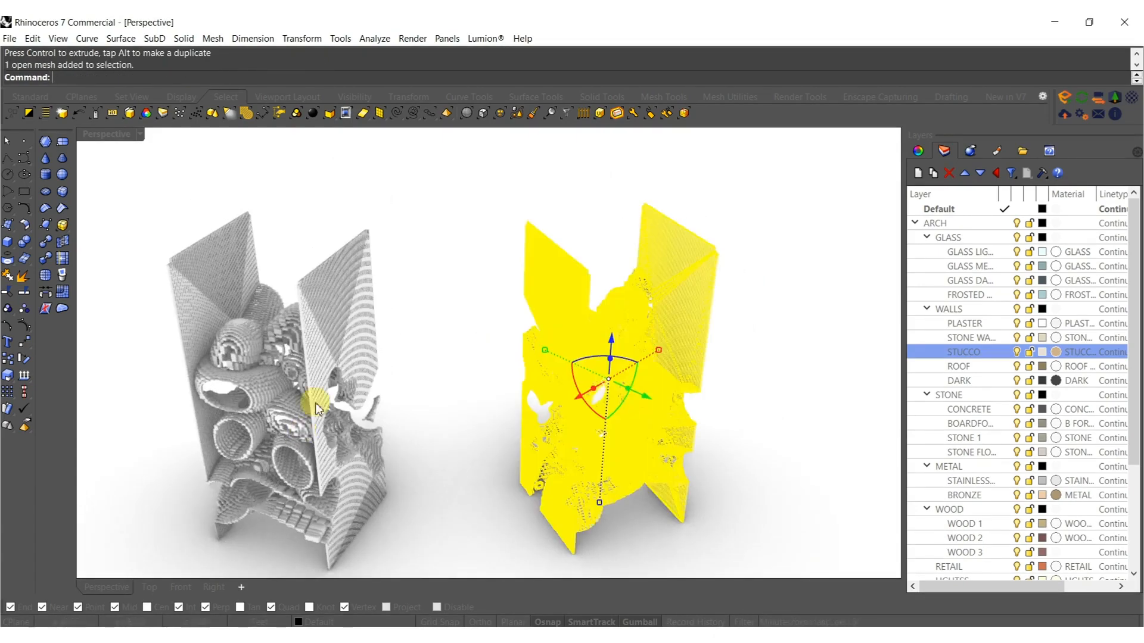
pyautogui.keyDown('shift'); pyautogui.click(316, 401); pyautogui.keyUp('shift')
pyautogui.moveTo(449, 413); pyautogui.dragTo(484, 374, button='right')
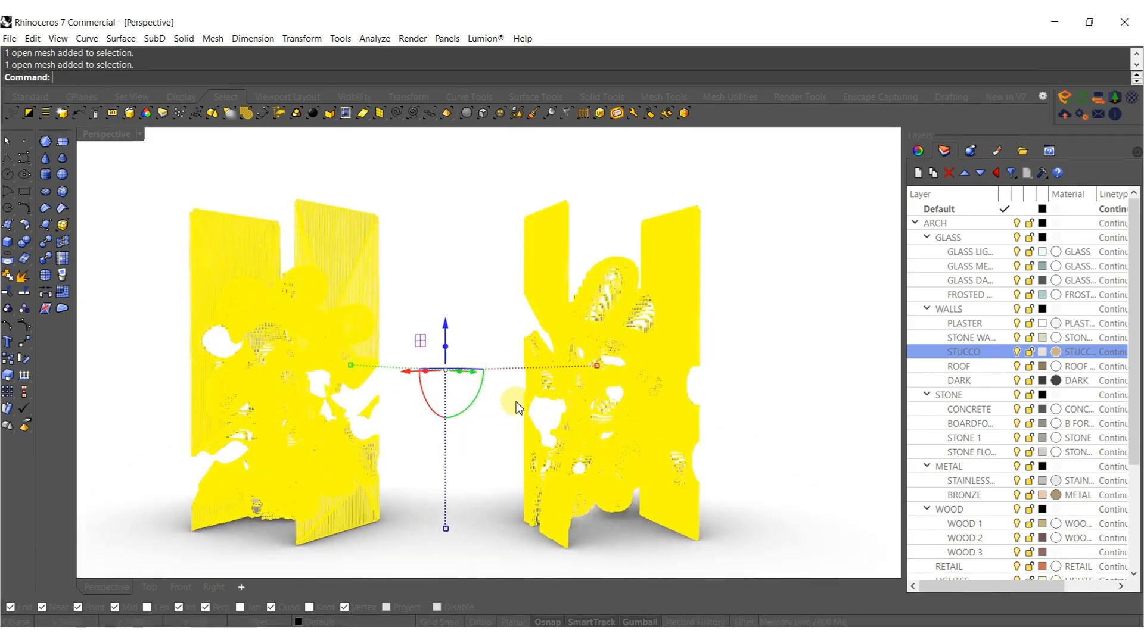
pyautogui.scroll(4, 524, 396)
pyautogui.scroll(-7, 543, 395)
pyautogui.keyDown('shift'); pyautogui.moveTo(545, 402); pyautogui.dragTo(579, 426, button='right'); pyautogui.keyUp('shift')
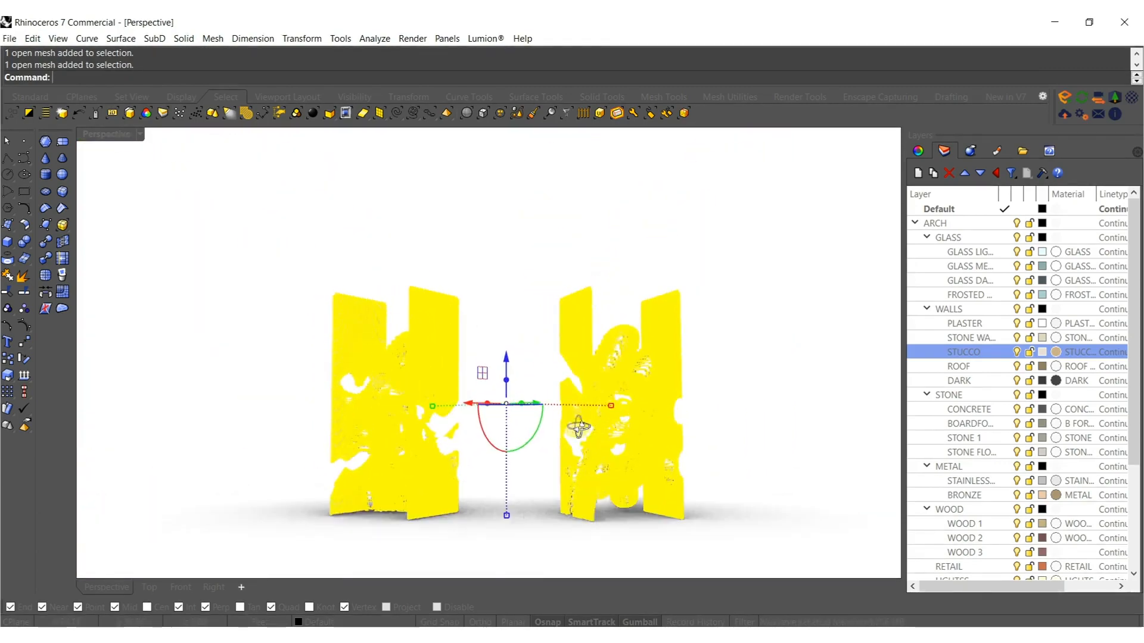
pyautogui.press('Escape')
# Try stretching both towers upward by raising the mesh sub-objects along their upper wall ends, and undo the move.
pyautogui.moveTo(546, 360); pyautogui.dragTo(514, 332, button='right')
pyautogui.moveTo(225, 253); pyautogui.dragTo(686, 318)
pyautogui.moveTo(618, 326); pyautogui.dragTo(517, 153)
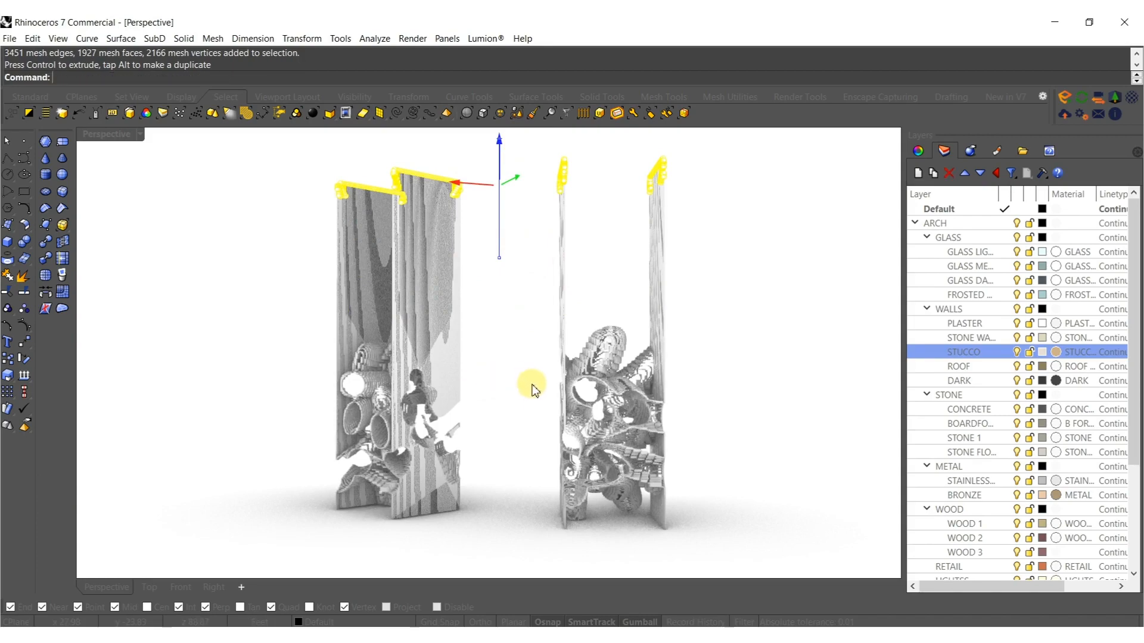
pyautogui.scroll(5, 533, 387)
pyautogui.moveTo(543, 425)
pyautogui.keyDown('shift'); pyautogui.mouseDown(button='right')
pyautogui.moveTo(525, 363)
pyautogui.moveTo(529, 373)
pyautogui.mouseUp(button='right'); pyautogui.keyUp('shift')
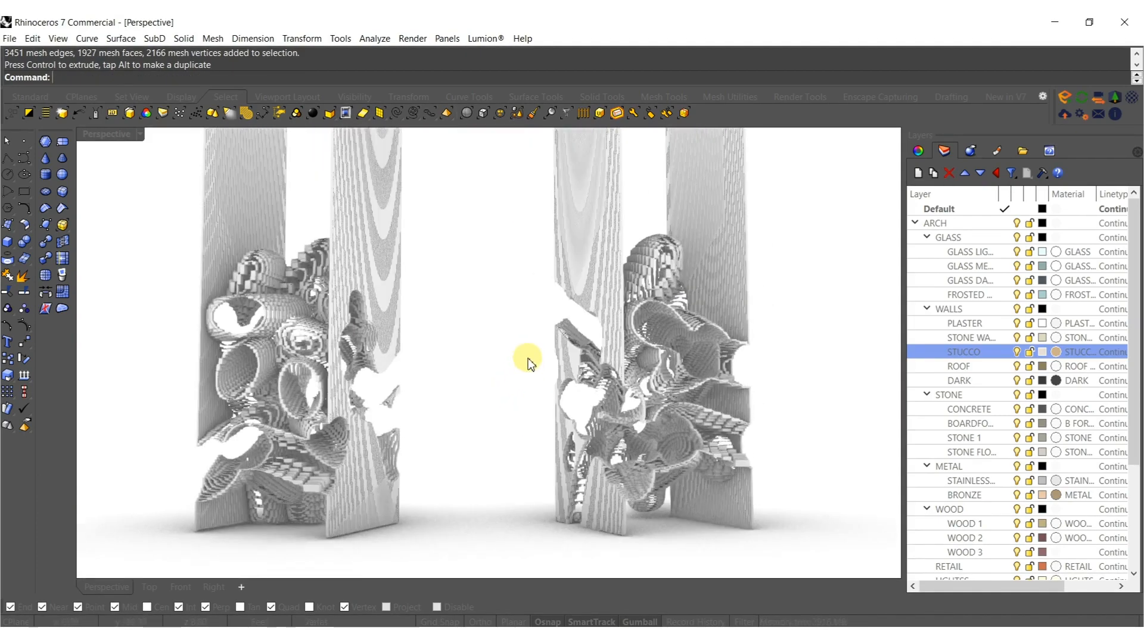
pyautogui.hotkey('ctrl', 'z')
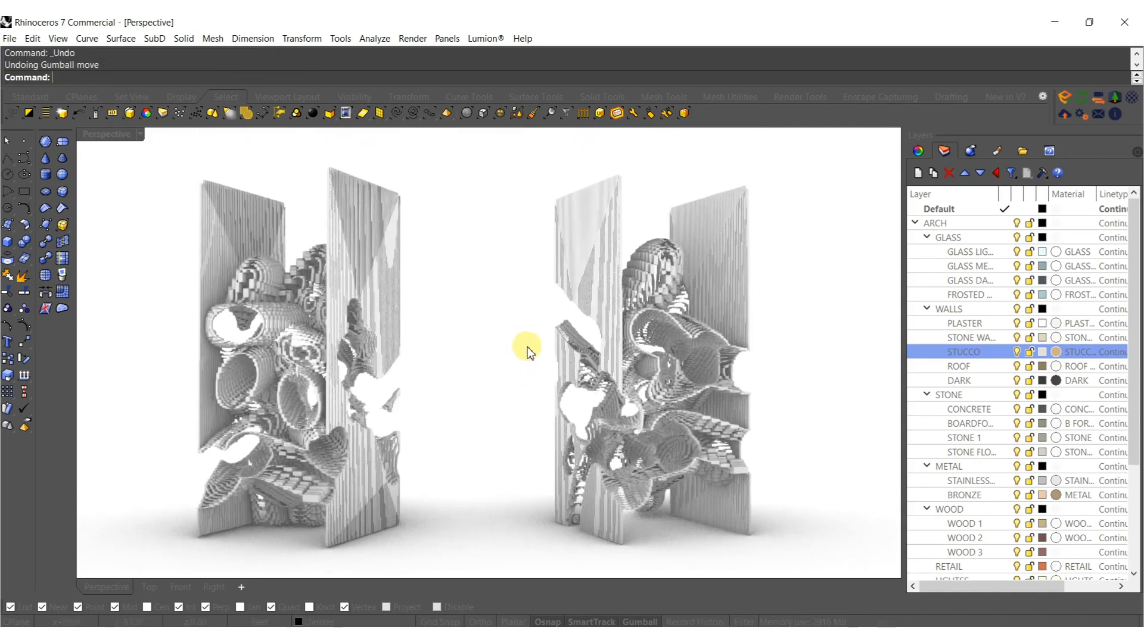
# Select the mesh faces, edges and vertices along both towers' upper wall ends and raise them moderately to make the walls taller.
pyautogui.moveTo(525, 347); pyautogui.dragTo(522, 342, button='right')
pyautogui.keyDown('shift'); pyautogui.moveTo(468, 285); pyautogui.dragTo(418, 366, button='right'); pyautogui.keyUp('shift')
pyautogui.scroll(-2, 414, 347)
pyautogui.keyDown('ctrl'); pyautogui.keyDown('shift'); pyautogui.moveTo(192, 232); pyautogui.dragTo(727, 298); pyautogui.keyUp('shift'); pyautogui.keyUp('ctrl')
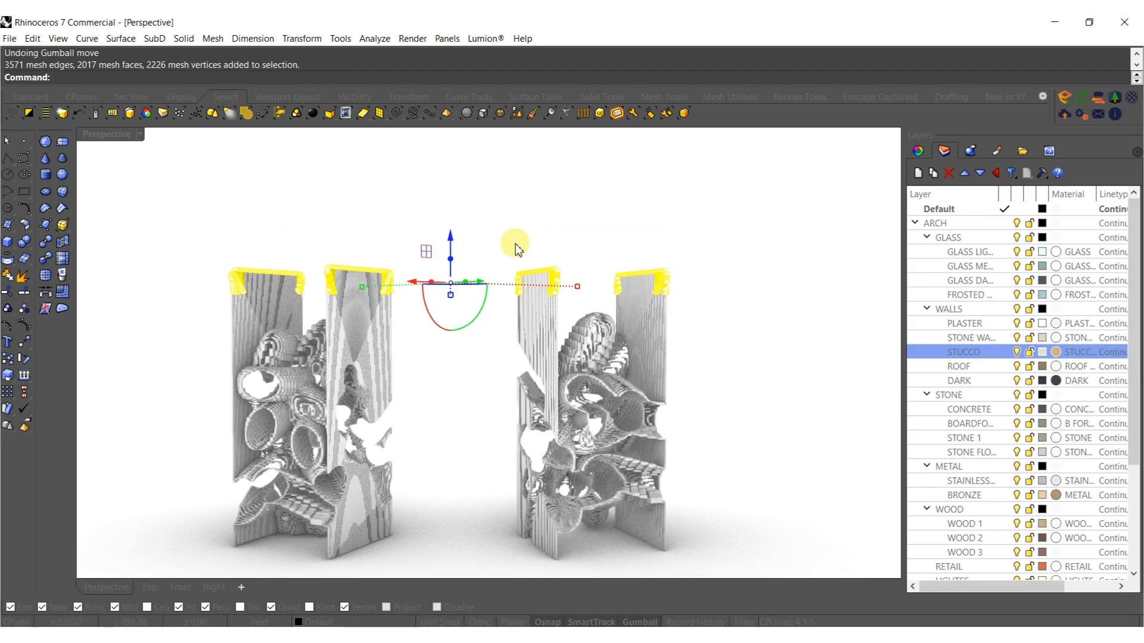
pyautogui.moveTo(451, 237); pyautogui.dragTo(458, 190)
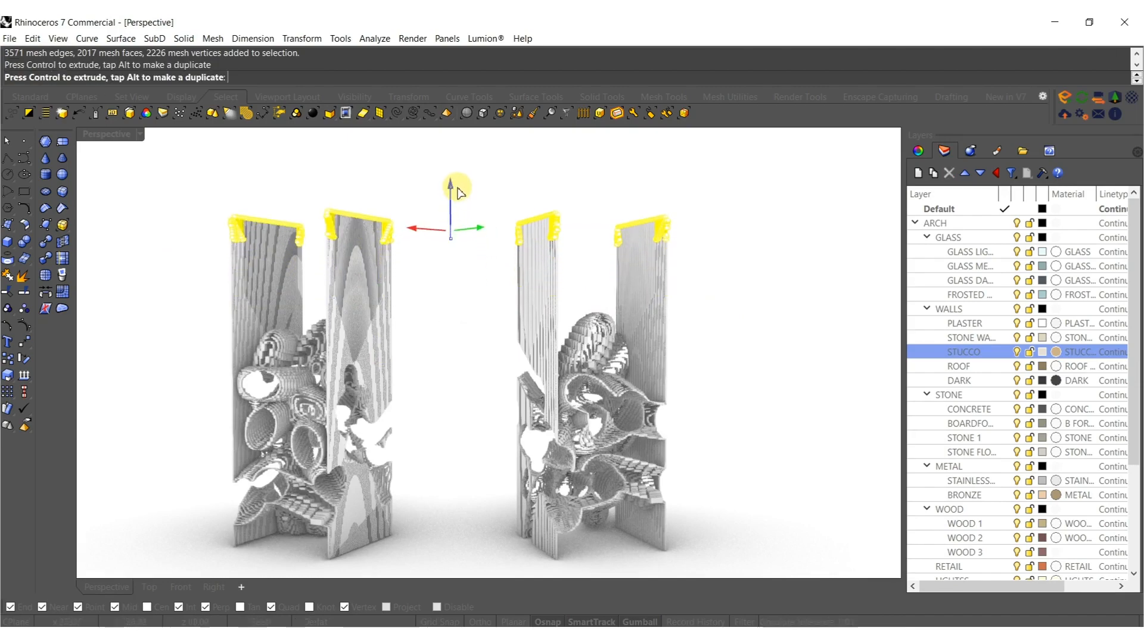
pyautogui.click(462, 353)
# Select a single tower mesh and rescale it slightly with the gumball.
pyautogui.keyDown('shift'); pyautogui.moveTo(463, 352); pyautogui.dragTo(445, 312, button='right'); pyautogui.keyUp('shift')
pyautogui.moveTo(445, 312); pyautogui.dragTo(427, 397, button='right')
pyautogui.click(528, 382)
pyautogui.scroll(2, 538, 384)
pyautogui.moveTo(537, 285); pyautogui.dragTo(539, 293)
pyautogui.moveTo(481, 342)
pyautogui.mouseDown(button='right')
pyautogui.moveTo(566, 346)
pyautogui.moveTo(485, 334)
pyautogui.moveTo(499, 338)
pyautogui.mouseUp(button='right')
pyautogui.moveTo(432, 255); pyautogui.dragTo(438, 260)
pyautogui.moveTo(485, 279); pyautogui.dragTo(439, 316, button='right')
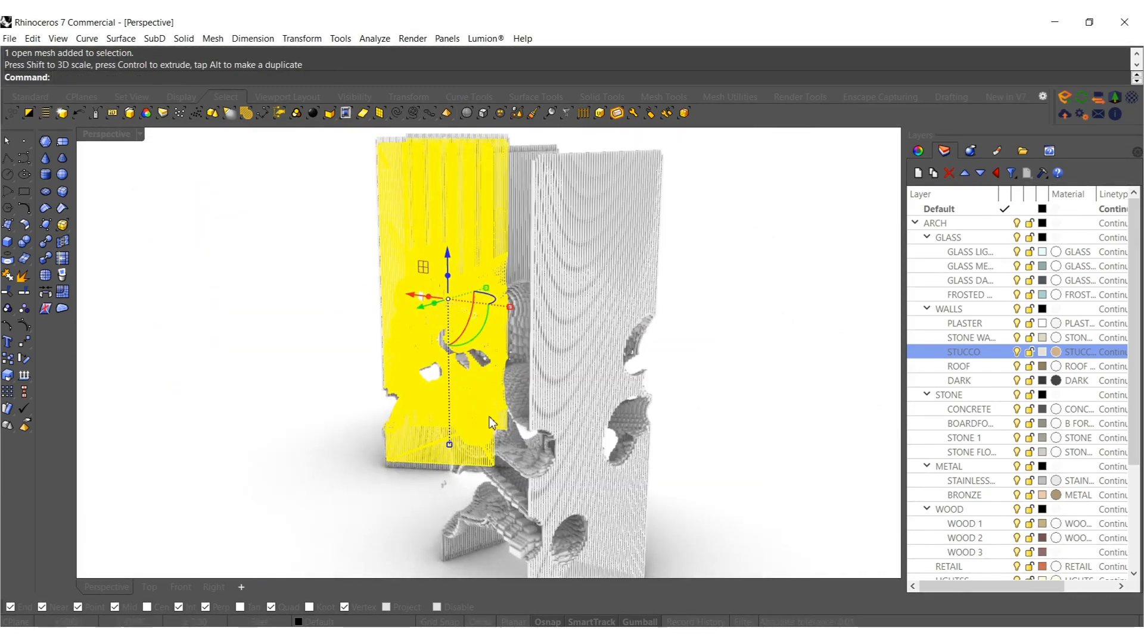
# Switch the viewport to Shaded display and single out one of the overlapping meshes in the other tower for selection.
pyautogui.middleClick(505, 411)
pyautogui.click(516, 411)
pyautogui.scroll(5, 542, 350)
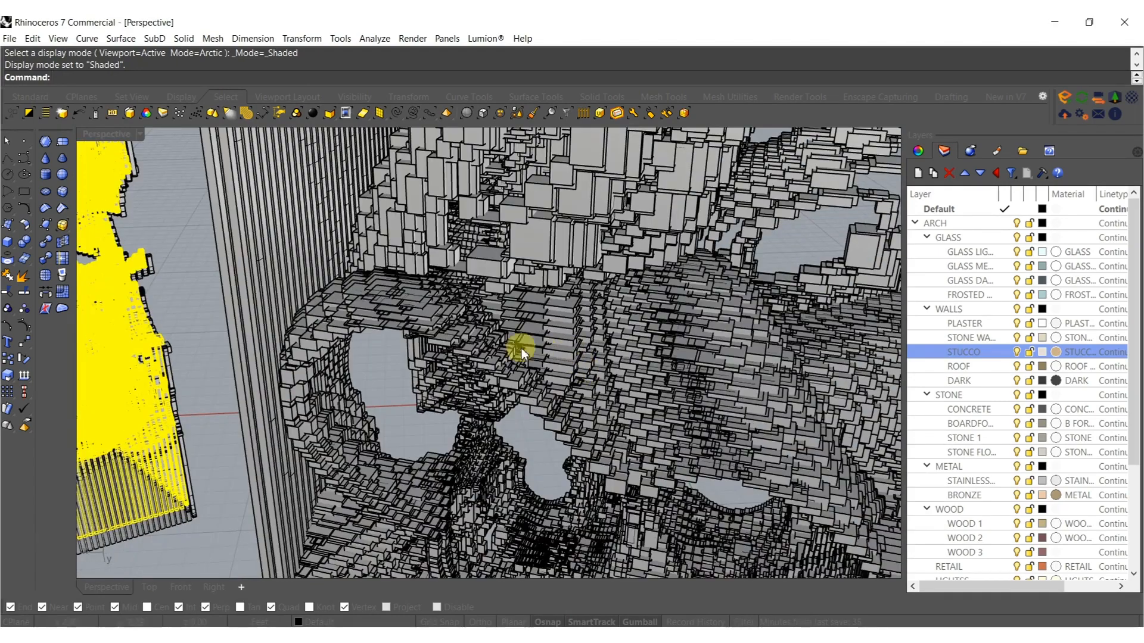
pyautogui.click(354, 306)
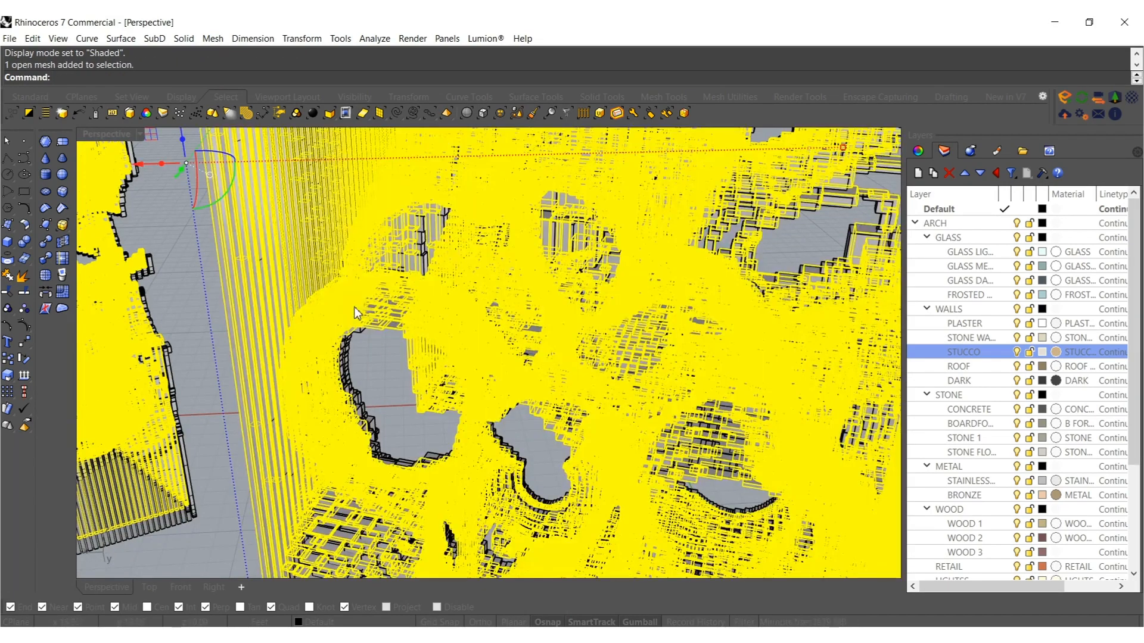
pyautogui.keyDown('shift'); pyautogui.click(349, 373); pyautogui.keyUp('shift')
pyautogui.keyDown('ctrl'); pyautogui.click(348, 372); pyautogui.keyUp('ctrl')
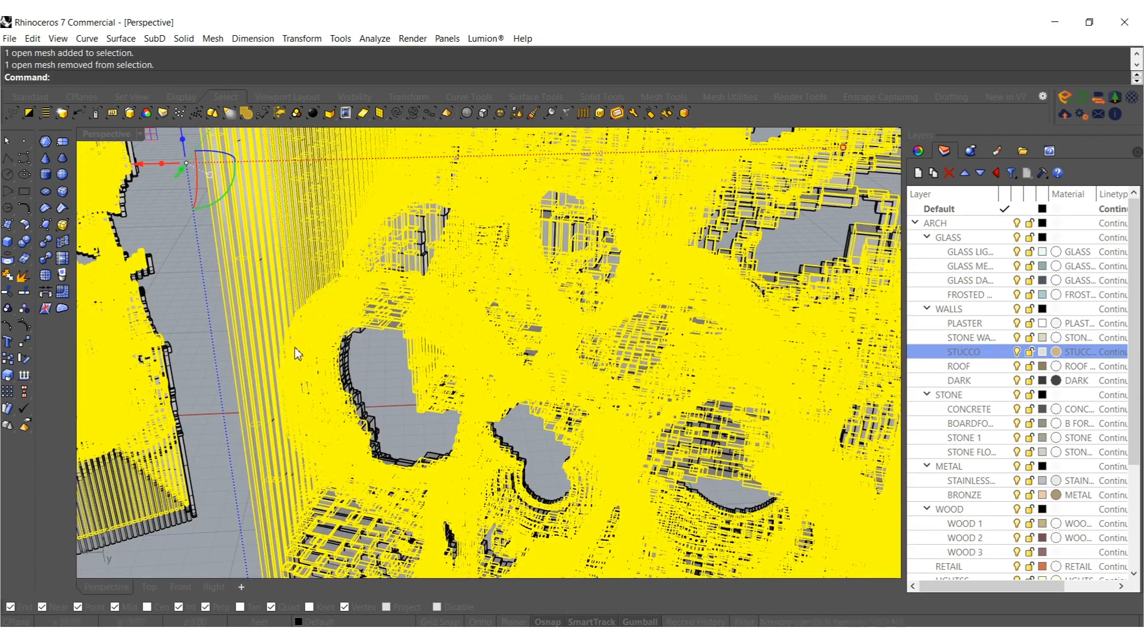
pyautogui.keyDown('ctrl'); pyautogui.click(355, 380); pyautogui.keyUp('ctrl')
pyautogui.keyDown('shift'); pyautogui.click(356, 380); pyautogui.keyUp('shift')
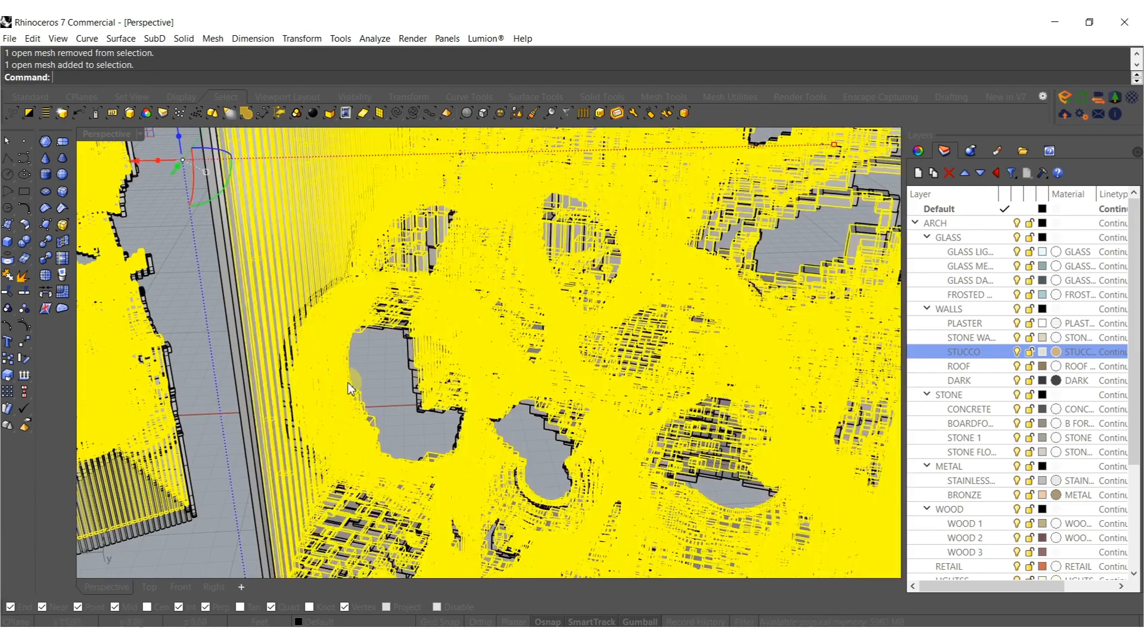
# Nudge the two selected meshes slightly along the Z axis and assign them to the STUCCO layer.
pyautogui.scroll(-4, 367, 374)
pyautogui.scroll(-6, 387, 406)
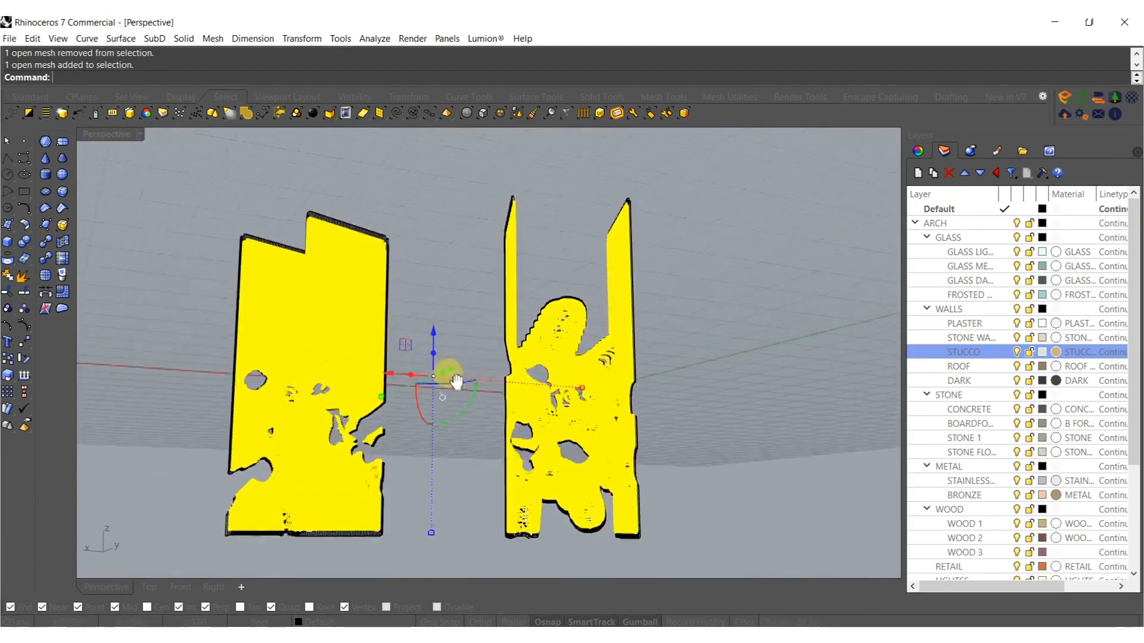
pyautogui.moveTo(471, 305); pyautogui.dragTo(472, 303)
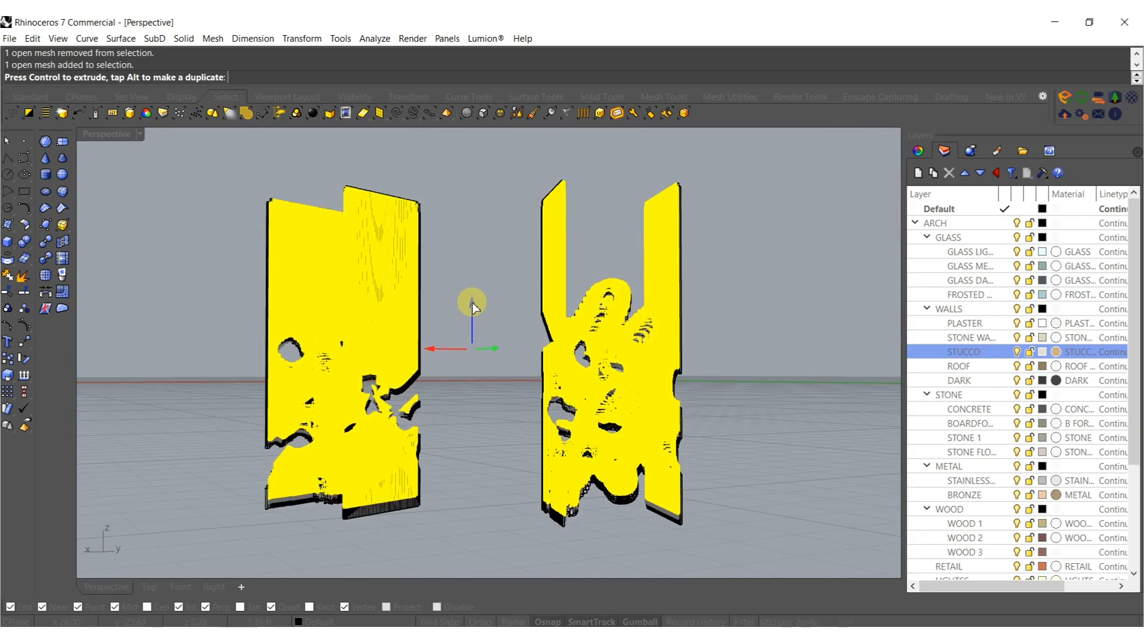
pyautogui.moveTo(471, 306); pyautogui.dragTo(473, 307)
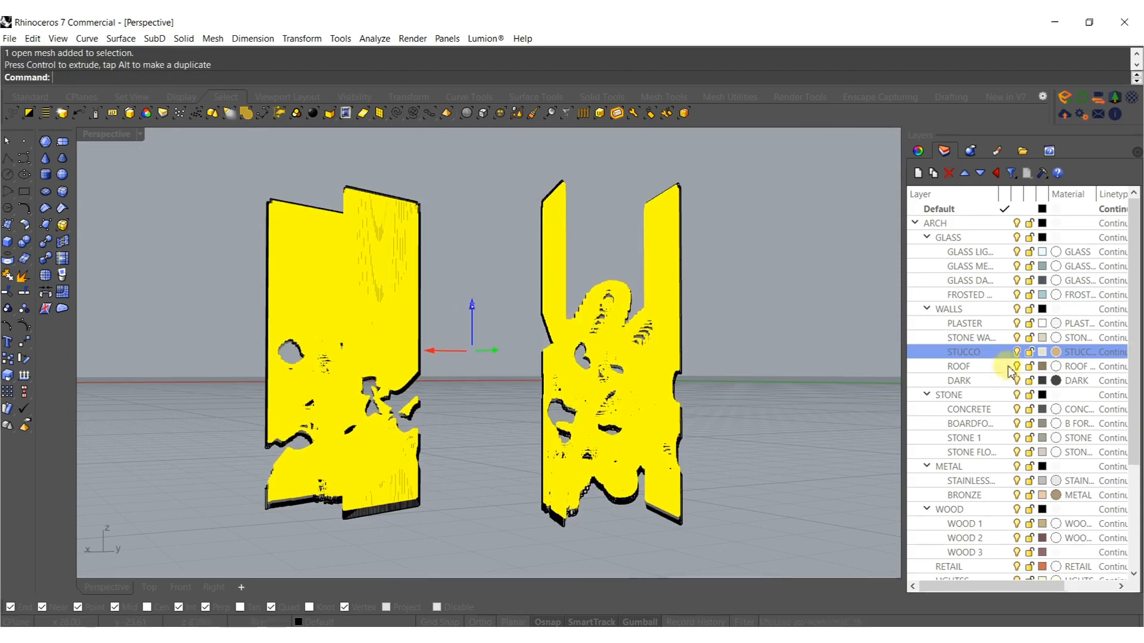
pyautogui.rightClick(966, 354)
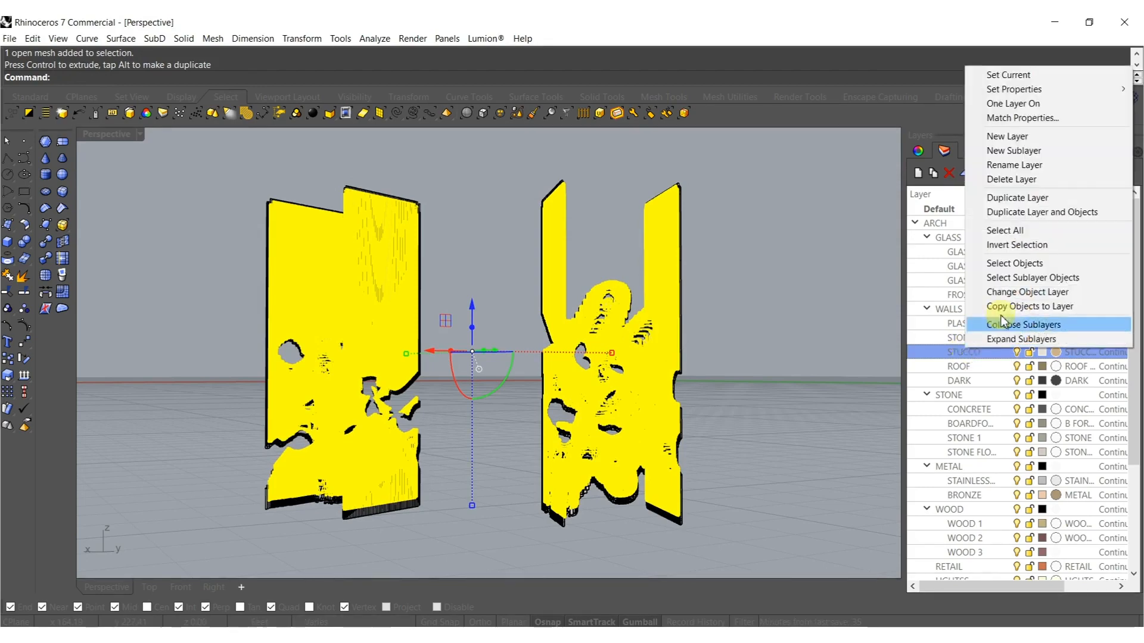
pyautogui.click(1020, 291)
# Join the two STUCCO-layer meshes, one from each tower block, into a single mesh.
pyautogui.moveTo(643, 361)
pyautogui.mouseDown(button='right')
pyautogui.moveTo(601, 325)
pyautogui.moveTo(637, 361)
pyautogui.mouseUp(button='right')
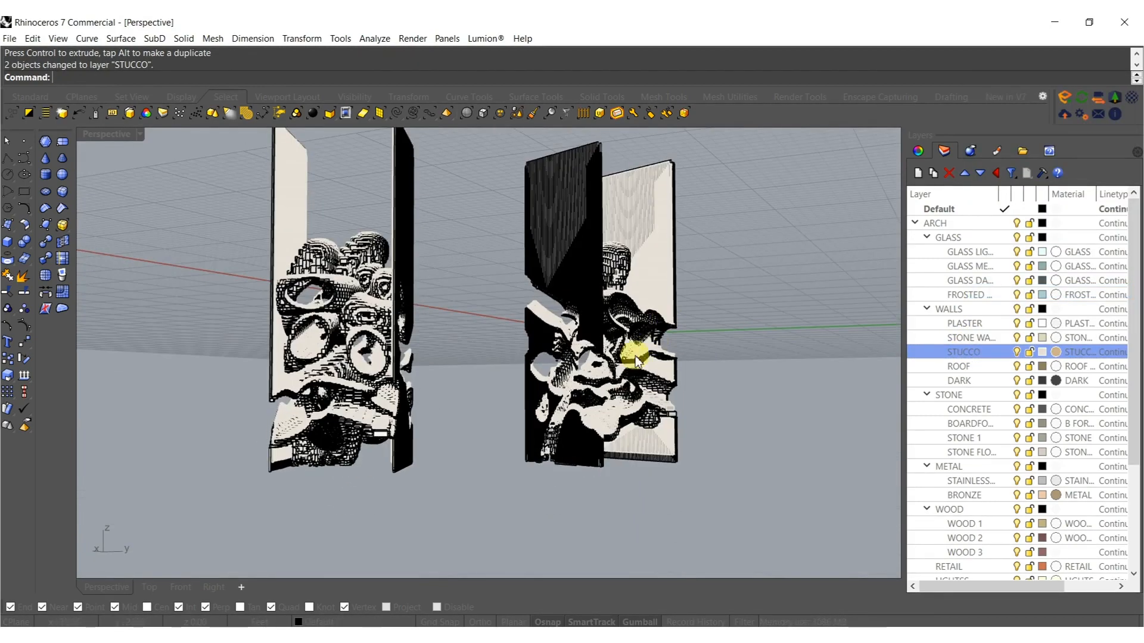
pyautogui.moveTo(604, 317); pyautogui.dragTo(536, 408, button='right')
pyautogui.scroll(-7, 523, 387)
pyautogui.moveTo(742, 468); pyautogui.dragTo(446, 359)
pyautogui.moveTo(448, 364); pyautogui.dragTo(384, 312, button='right')
pyautogui.scroll(7, 351, 333)
pyautogui.click(314, 362)
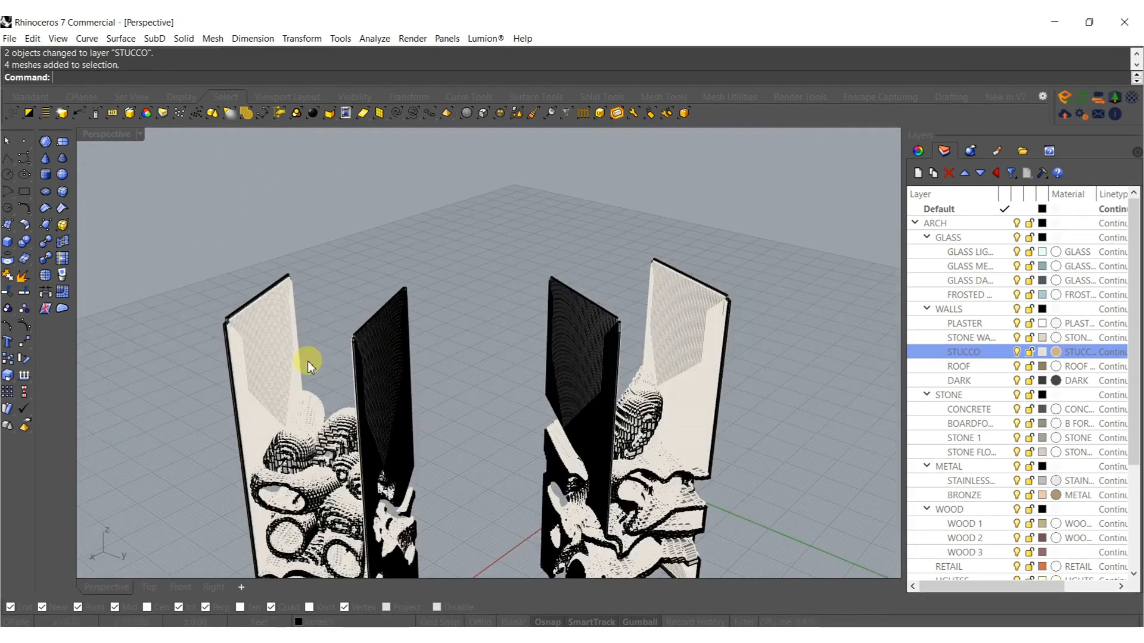
pyautogui.click(300, 362)
pyautogui.keyDown('shift'); pyautogui.click(667, 312); pyautogui.keyUp('shift')
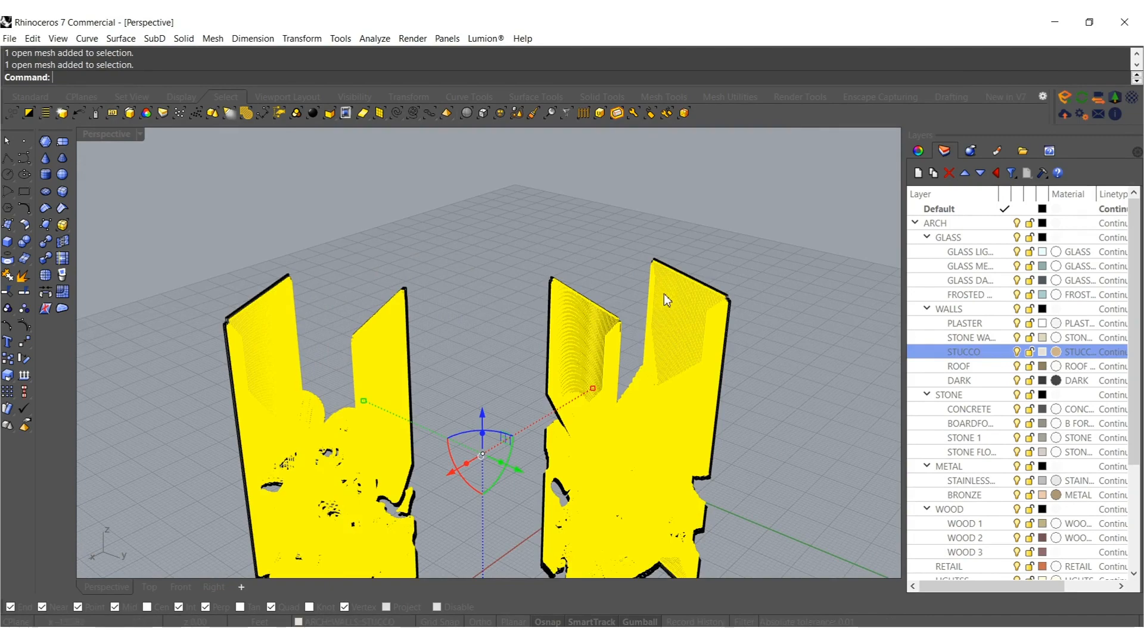
pyautogui.hotkey('ctrl', 'j')
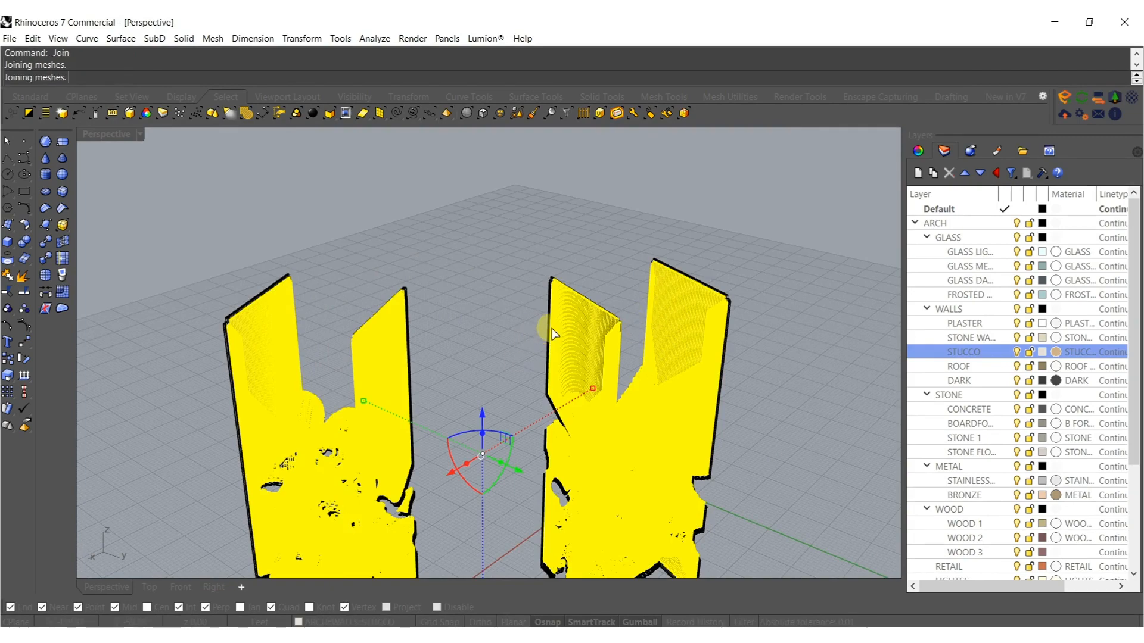
pyautogui.press('Escape')
# Join the two dark meshes still on the Default layer into a single mesh.
pyautogui.moveTo(552, 327); pyautogui.dragTo(541, 333, button='right')
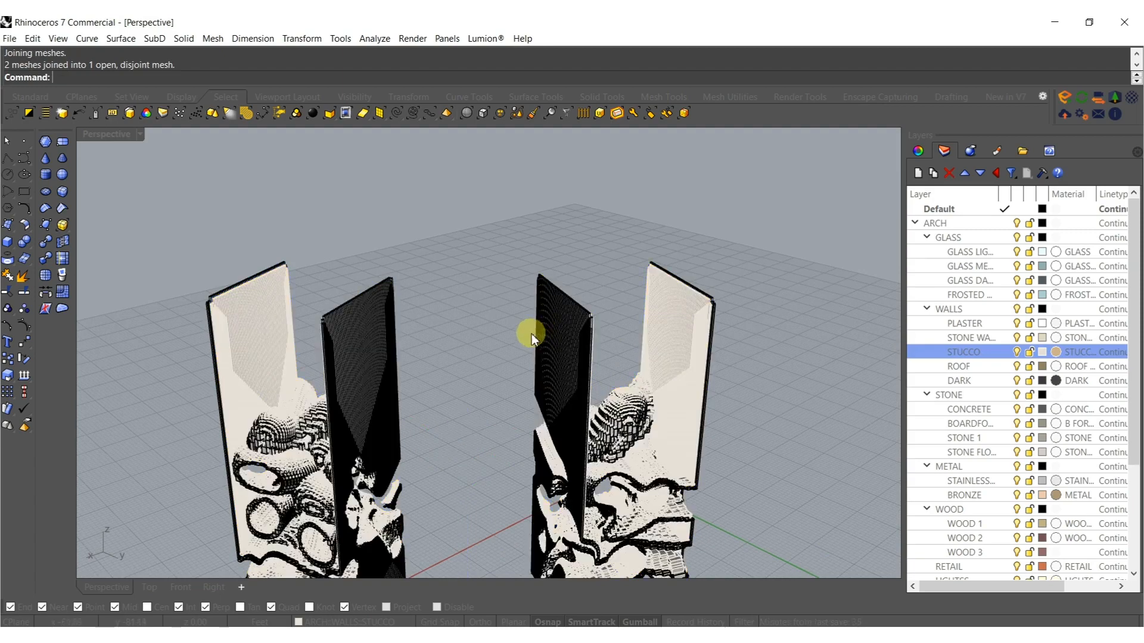
pyautogui.click(537, 333)
pyautogui.keyDown('shift'); pyautogui.click(394, 360); pyautogui.keyUp('shift')
pyautogui.hotkey('ctrl', 'j')
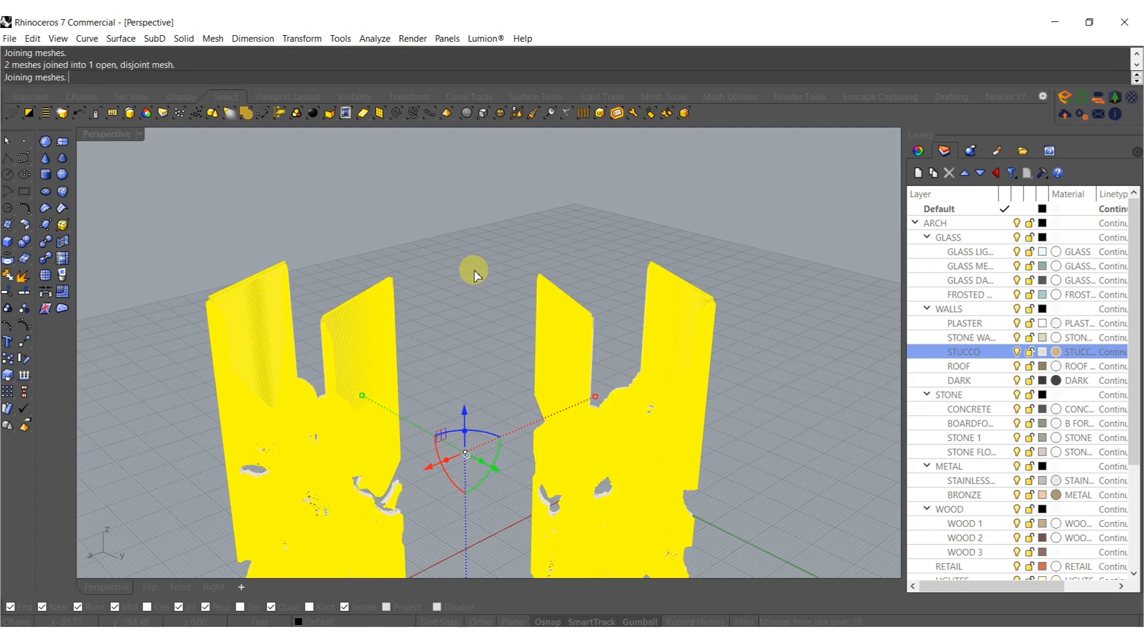
pyautogui.moveTo(474, 270); pyautogui.dragTo(506, 224, button='right')
pyautogui.press('Escape')
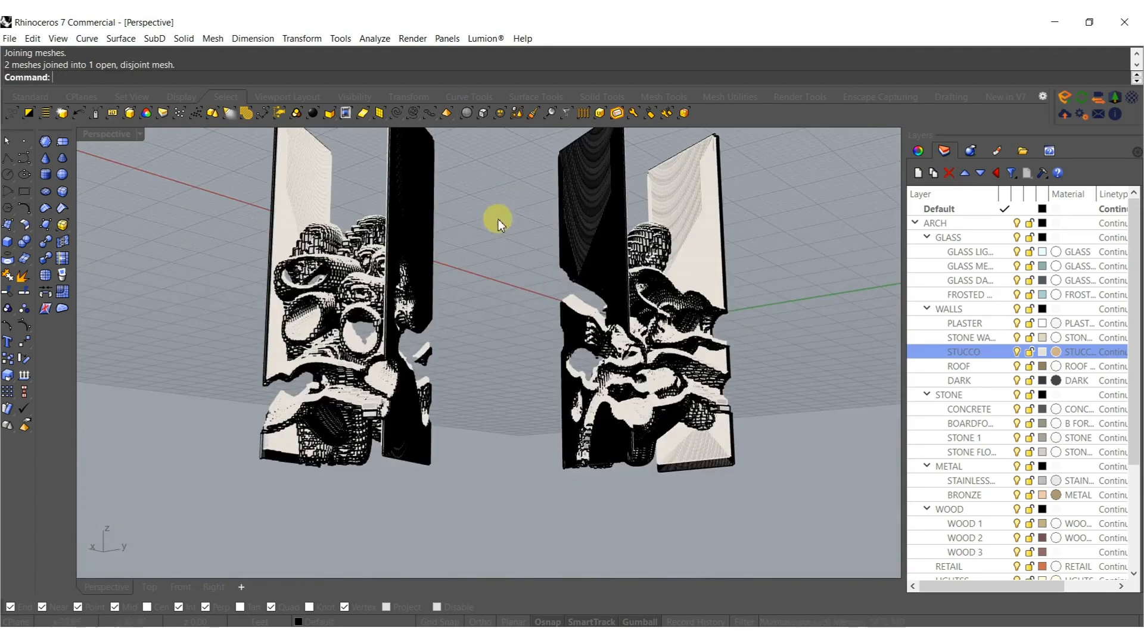
# Assign the joined dark mesh to the STONE WALL layer.
pyautogui.click(688, 352)
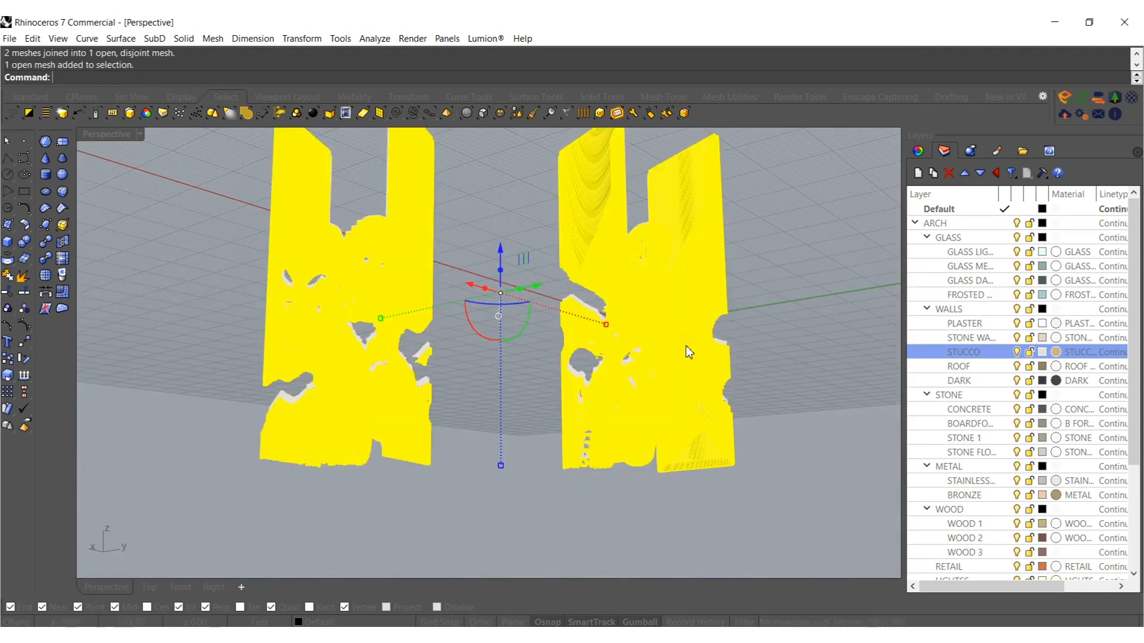
pyautogui.rightClick(952, 344)
pyautogui.click(983, 564)
pyautogui.click(523, 495)
# Create a bounding box around both tower meshes and lock the meshes.
pyautogui.moveTo(522, 381); pyautogui.dragTo(506, 455, button='right')
pyautogui.scroll(-8, 506, 384)
pyautogui.moveTo(643, 464); pyautogui.dragTo(250, 195)
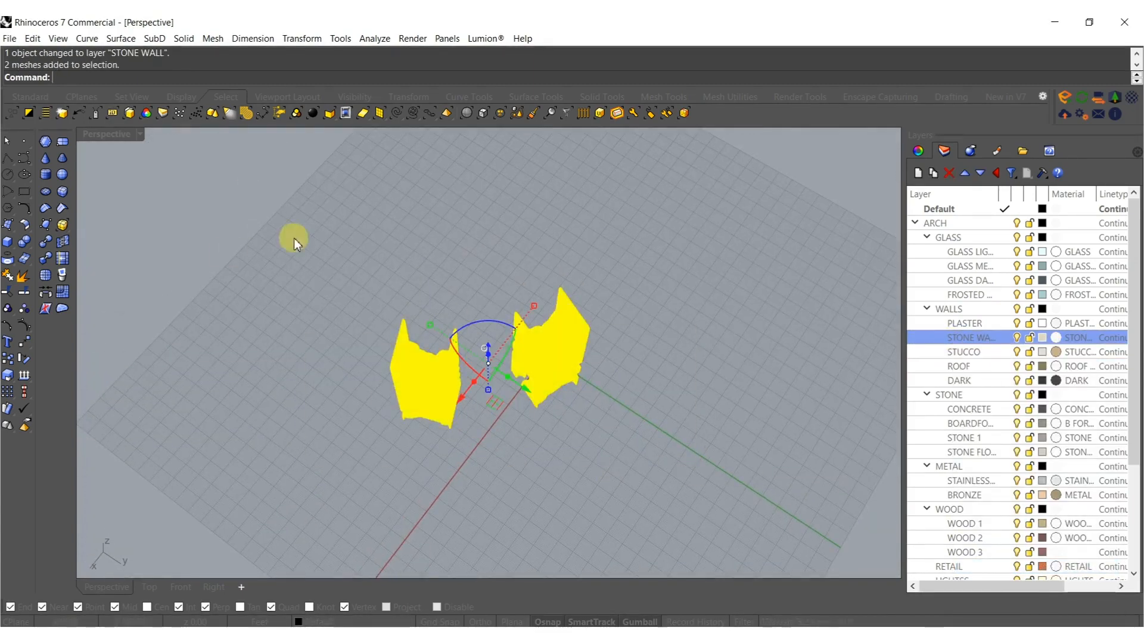
pyautogui.write('BoundingBox')
pyautogui.press('Return')
pyautogui.moveTo(517, 424); pyautogui.dragTo(523, 287, button='right')
pyautogui.hotkey('ctrl', 'l')
# Delete the bounding box faces above the base, leaving only its bottom surface.
pyautogui.moveTo(462, 348); pyautogui.dragTo(494, 441, button='right')
pyautogui.click(504, 316)
pyautogui.click(523, 326)
pyautogui.keyDown('ctrl'); pyautogui.click(506, 334); pyautogui.keyUp('ctrl')
pyautogui.press('Delete')
# Scale the bottom surface up uniformly into a large ground plane extending far around the towers.
pyautogui.click(493, 441)
pyautogui.scroll(-6, 513, 381)
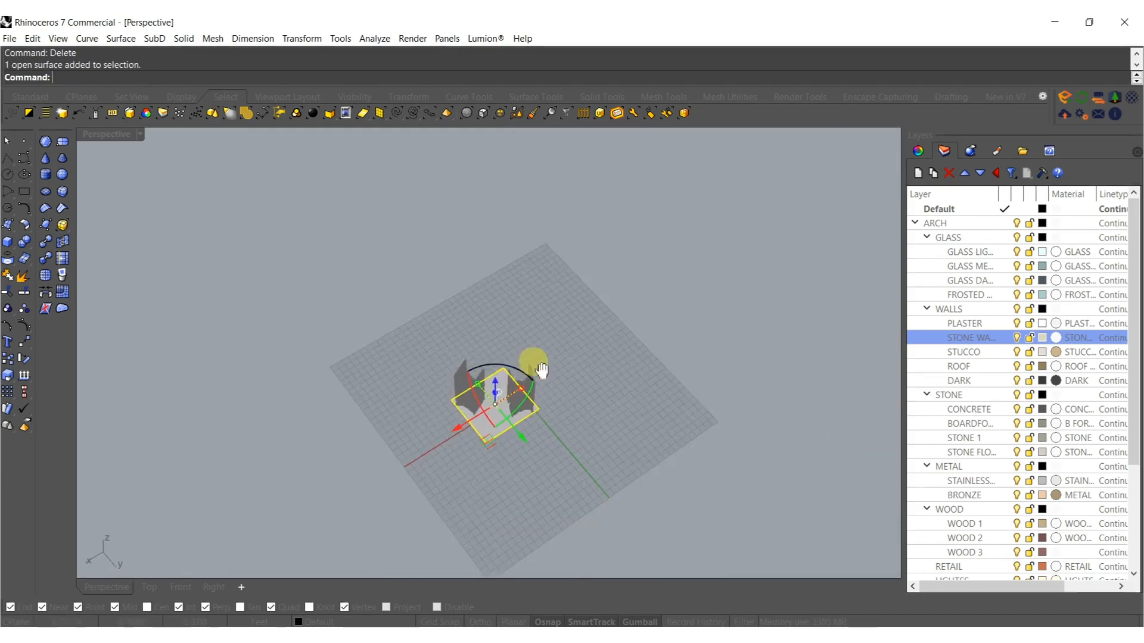
pyautogui.keyDown('shift'); pyautogui.moveTo(533, 365); pyautogui.dragTo(490, 303, button='right'); pyautogui.keyUp('shift')
pyautogui.keyDown('shift'); pyautogui.moveTo(478, 315); pyautogui.dragTo(849, 228); pyautogui.keyUp('shift')
pyautogui.scroll(-10, 660, 292)
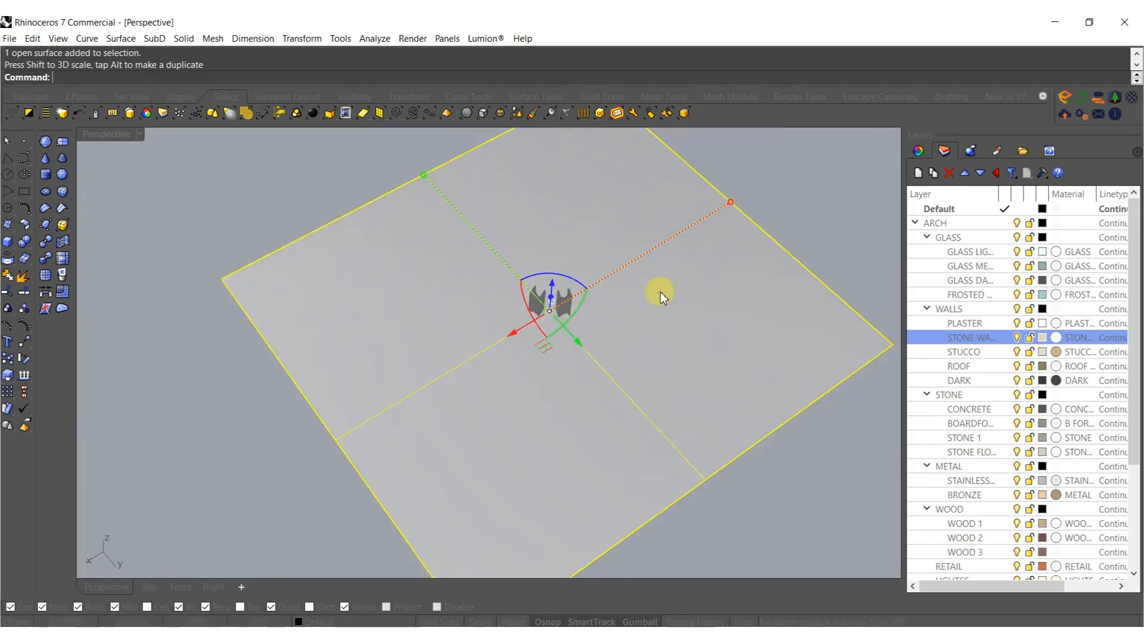
# Rebuild the ground surface with a dense point grid and turn on its control points.
pyautogui.write('Rebuild')
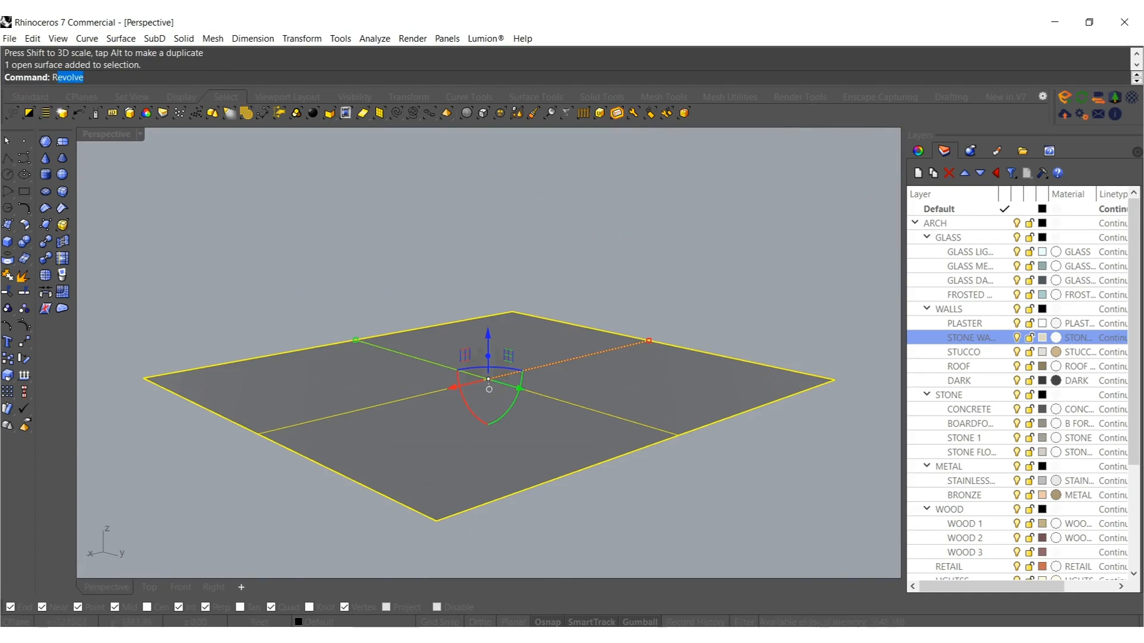
pyautogui.press('Return')
pyautogui.press('Return')
pyautogui.moveTo(342, 330); pyautogui.dragTo(322, 393, button='right')
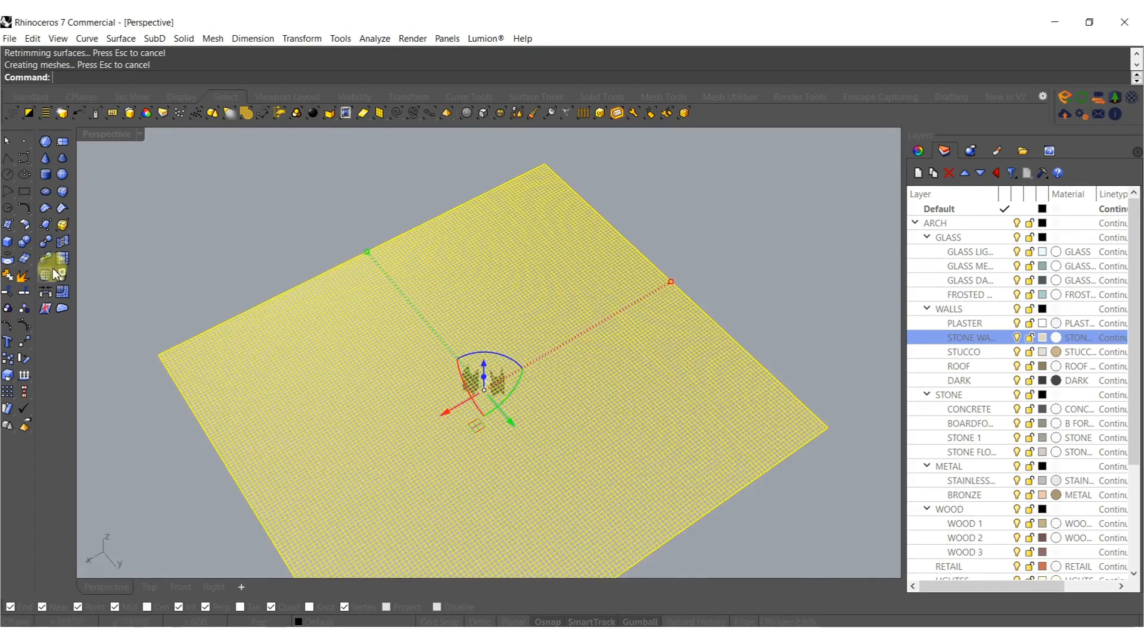
pyautogui.click(23, 326)
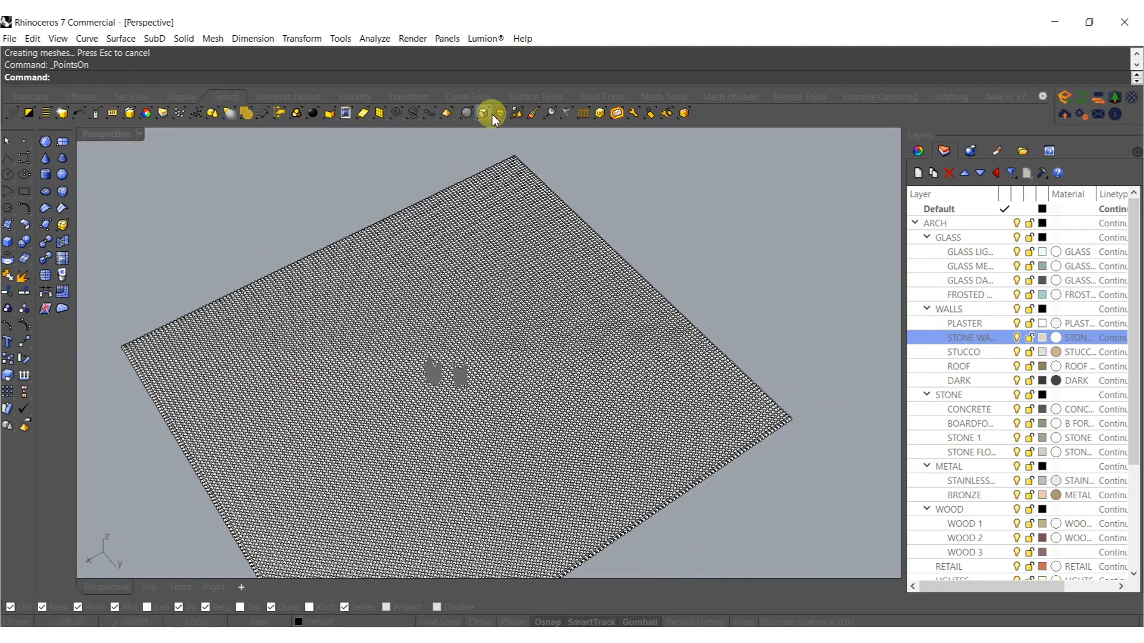
# Brush-select a narrow band of ground control points curving across the surface and past the towers.
pyautogui.click(534, 115)
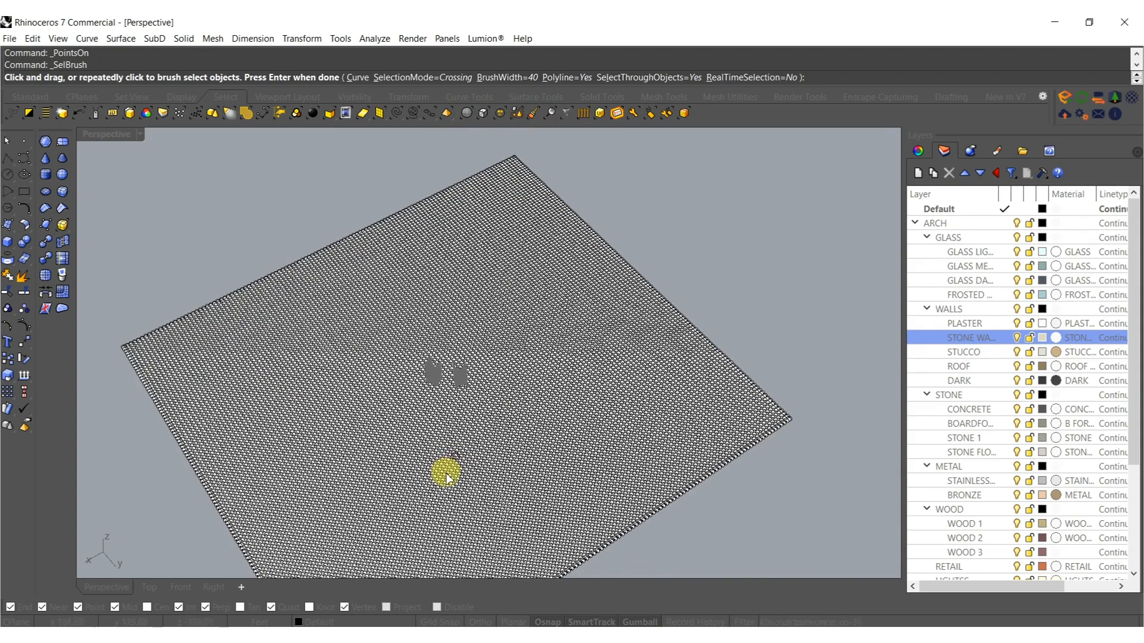
pyautogui.moveTo(500, 536); pyautogui.dragTo(446, 450)
pyautogui.moveTo(450, 391)
pyautogui.mouseDown()
pyautogui.moveTo(401, 280)
pyautogui.moveTo(243, 306)
pyautogui.moveTo(237, 332)
pyautogui.mouseUp()
pyautogui.press('Return')
# Brush-select a second winding band of control points that crosses the first near the towers.
pyautogui.moveTo(343, 540); pyautogui.dragTo(253, 518, button='right')
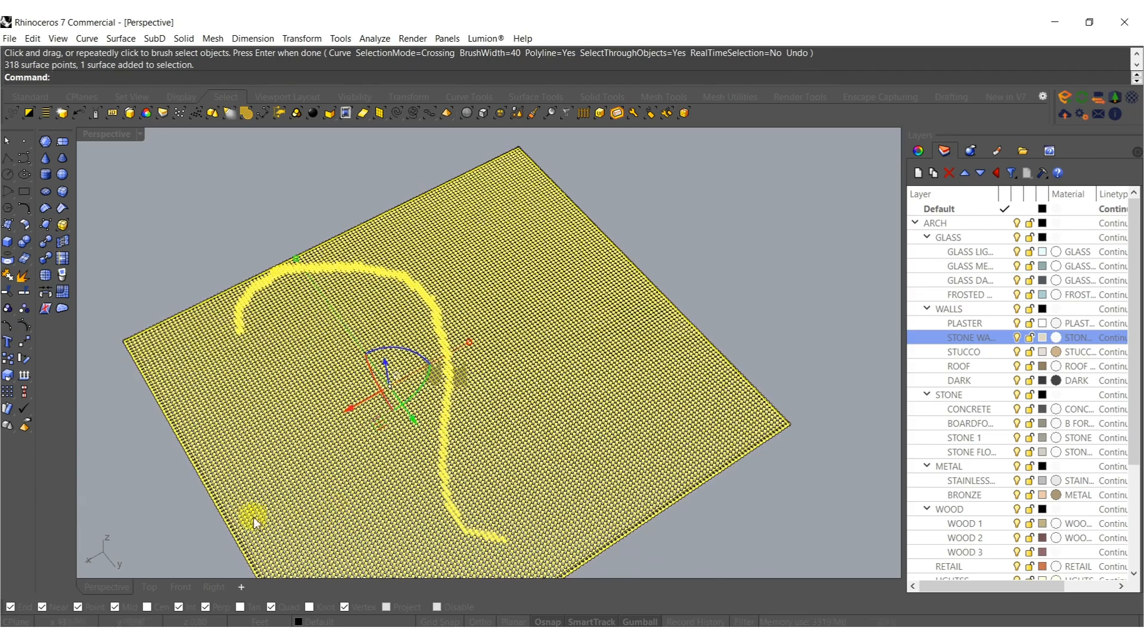
pyautogui.rightClick(298, 523)
pyautogui.moveTo(350, 526); pyautogui.dragTo(431, 444)
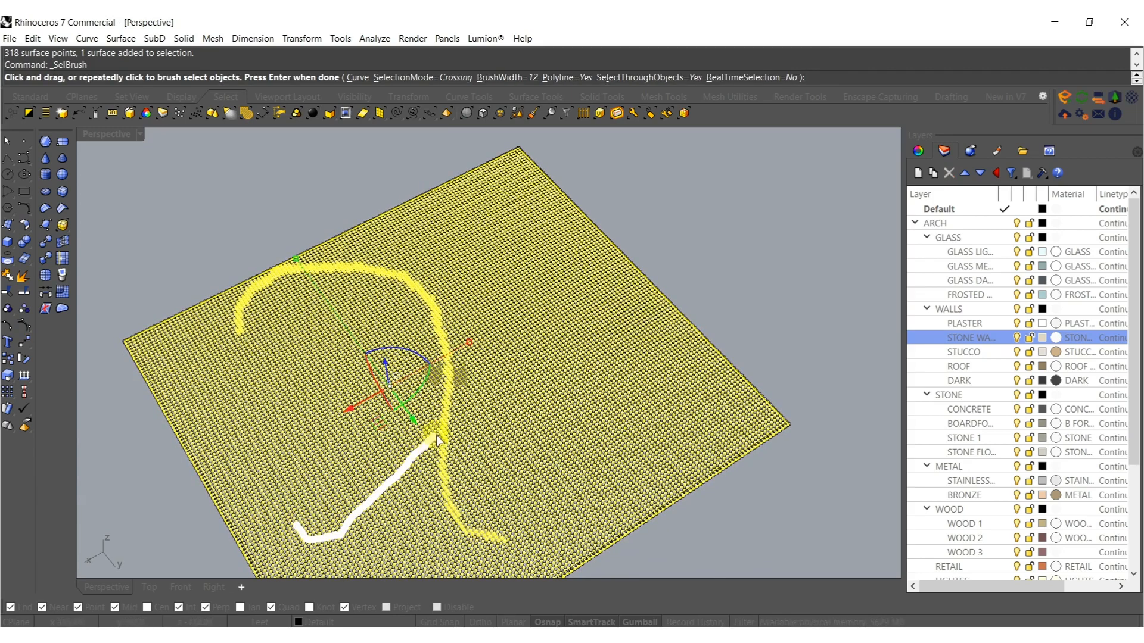
pyautogui.moveTo(449, 344)
pyautogui.mouseDown()
pyautogui.moveTo(485, 265)
pyautogui.moveTo(583, 280)
pyautogui.mouseUp()
pyautogui.rightClick(580, 295)
# Lower the brushed control points along Z to carve a branching river channel, and turn off the points.
pyautogui.moveTo(520, 407)
pyautogui.mouseDown(button='right')
pyautogui.moveTo(506, 352)
pyautogui.moveTo(456, 330)
pyautogui.mouseUp(button='right')
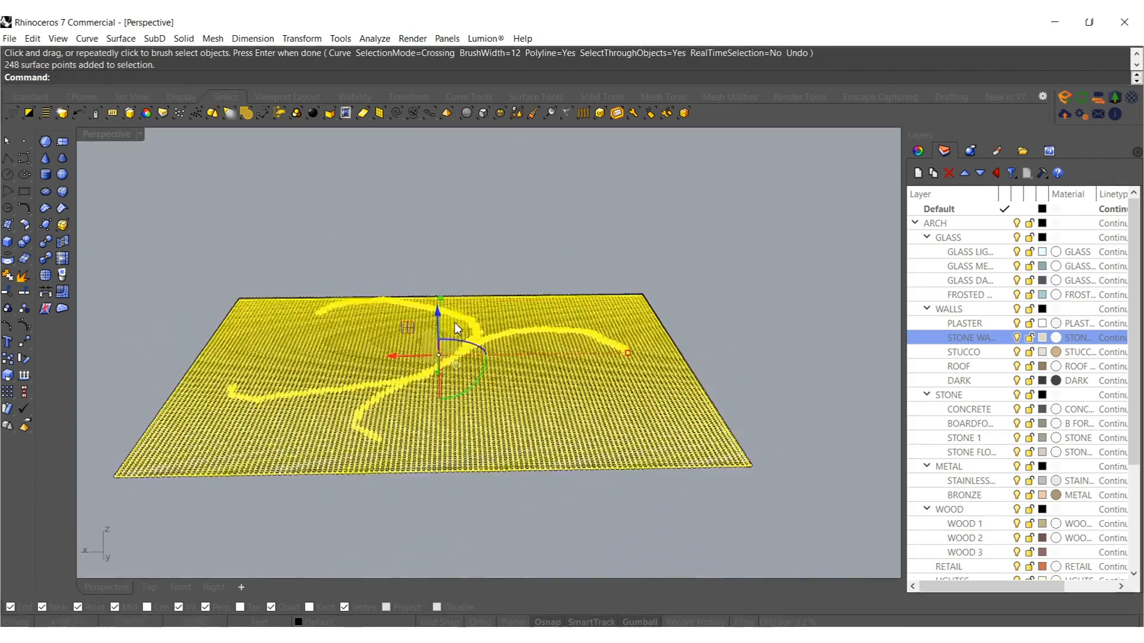
pyautogui.scroll(3, 454, 330)
pyautogui.moveTo(430, 333); pyautogui.dragTo(434, 349)
pyautogui.scroll(-4, 563, 398)
pyautogui.moveTo(475, 419); pyautogui.dragTo(505, 348, button='right')
pyautogui.press('Escape')
pyautogui.press('Escape')
# Shift the ground surface horizontally so the carved channel runs between the two towers.
pyautogui.moveTo(431, 336); pyautogui.dragTo(430, 405, button='right')
pyautogui.click(430, 404)
pyautogui.keyDown('shift'); pyautogui.moveTo(455, 361); pyautogui.dragTo(489, 441, button='right'); pyautogui.keyUp('shift')
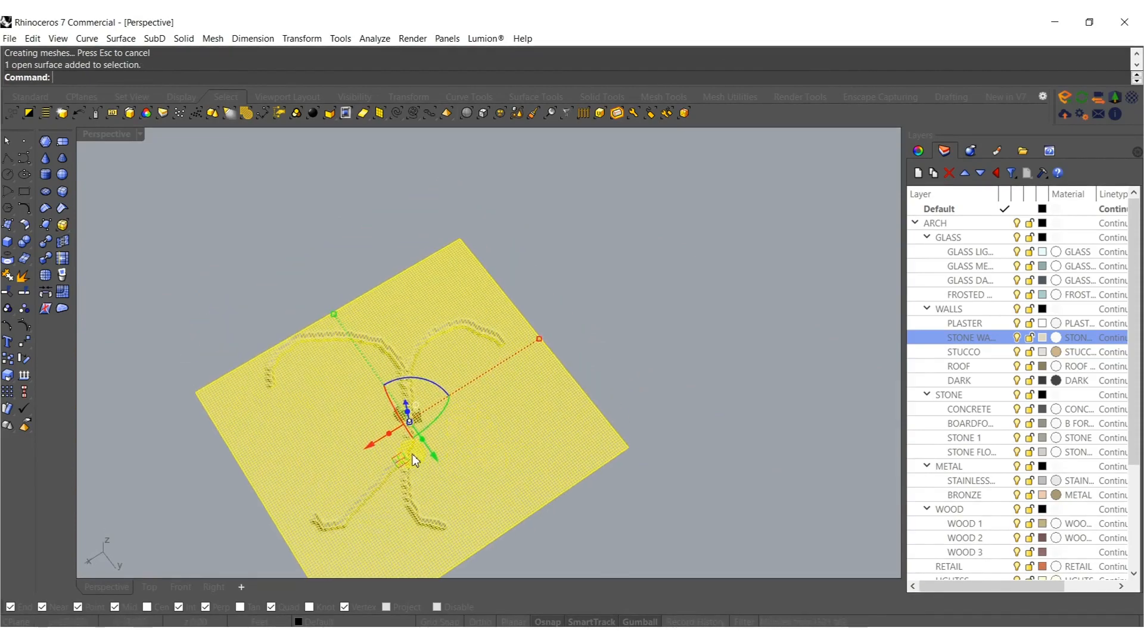
pyautogui.scroll(6, 412, 455)
pyautogui.moveTo(449, 437); pyautogui.dragTo(469, 397, button='right')
pyautogui.press('Escape')
pyautogui.click(540, 380)
pyautogui.scroll(6, 470, 390)
pyautogui.moveTo(511, 369); pyautogui.dragTo(474, 384)
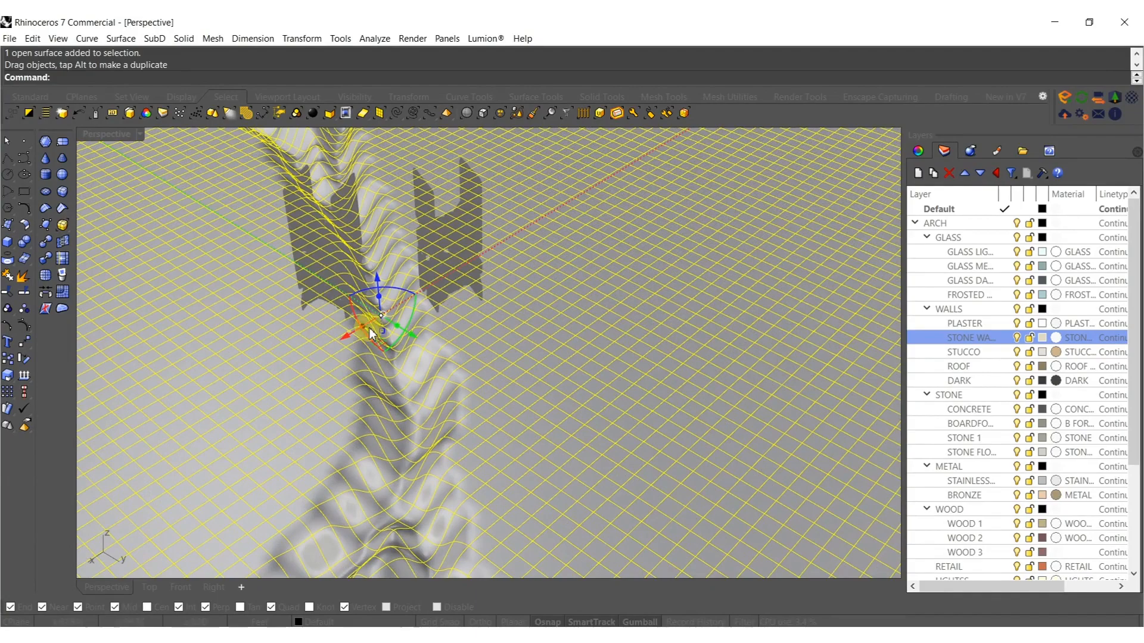
# Draw a flat corner-to-corner plane covering the full extent of the ground surface.
pyautogui.scroll(-7, 418, 420)
pyautogui.moveTo(434, 383); pyautogui.dragTo(483, 362, button='right')
pyautogui.press('Escape')
pyautogui.click(493, 379)
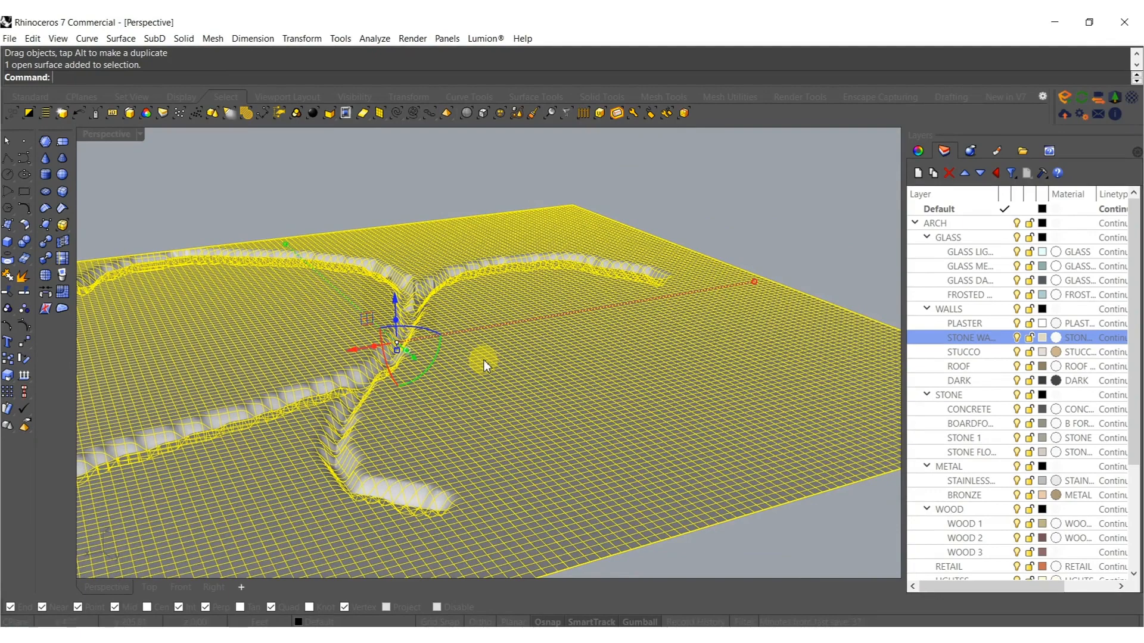
pyautogui.moveTo(483, 360); pyautogui.dragTo(530, 342, button='right')
pyautogui.scroll(-3, 530, 342)
pyautogui.click(7, 229)
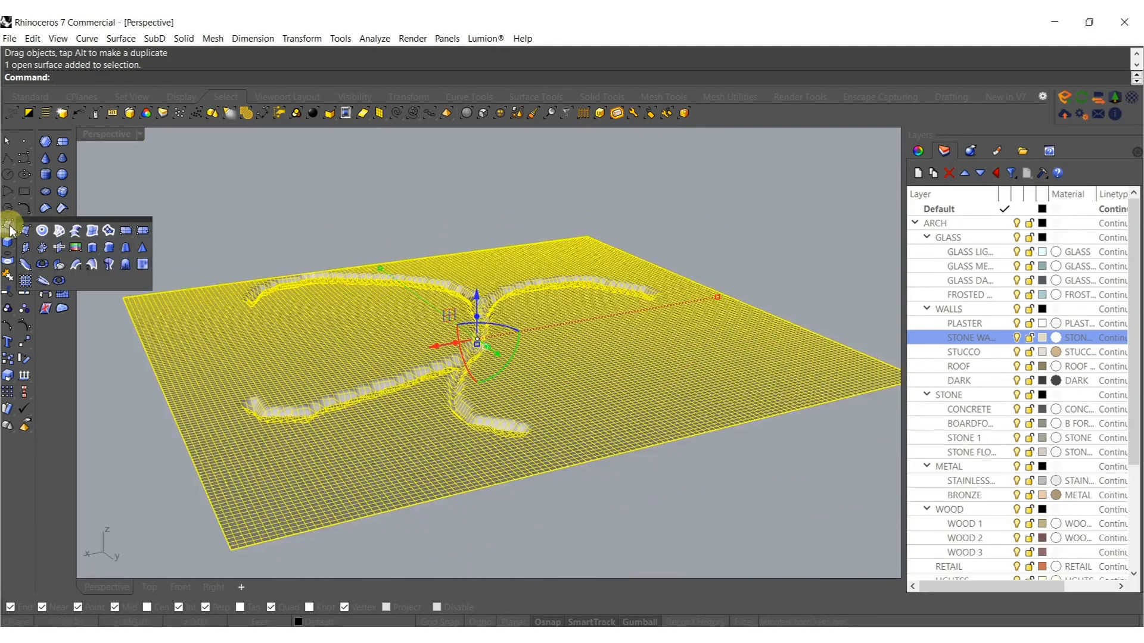
pyautogui.click(126, 226)
pyautogui.click(127, 298)
pyautogui.scroll(-3, 514, 374)
pyautogui.moveTo(516, 376); pyautogui.dragTo(519, 397, button='right')
pyautogui.click(629, 409)
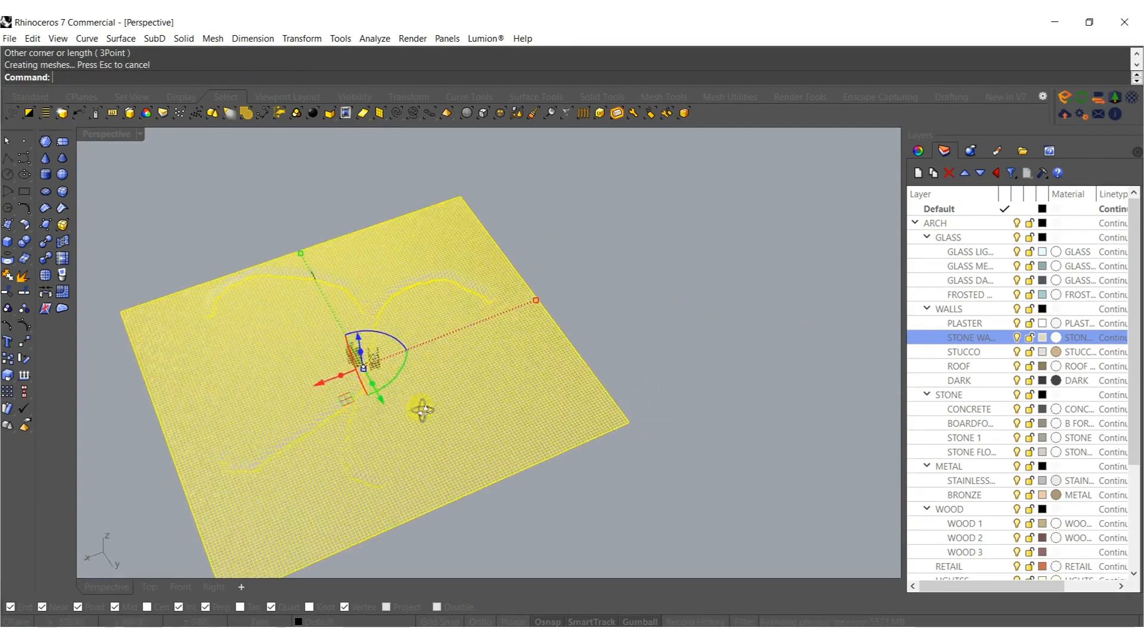
# Lock the ground surface and move the new flat plane slightly down along Z as the channel's water level.
pyautogui.hotkey('ctrl', 'l')
pyautogui.scroll(5, 346, 395)
pyautogui.click(345, 390)
pyautogui.moveTo(369, 393); pyautogui.dragTo(457, 364, button='right')
pyautogui.moveTo(447, 360); pyautogui.dragTo(450, 364)
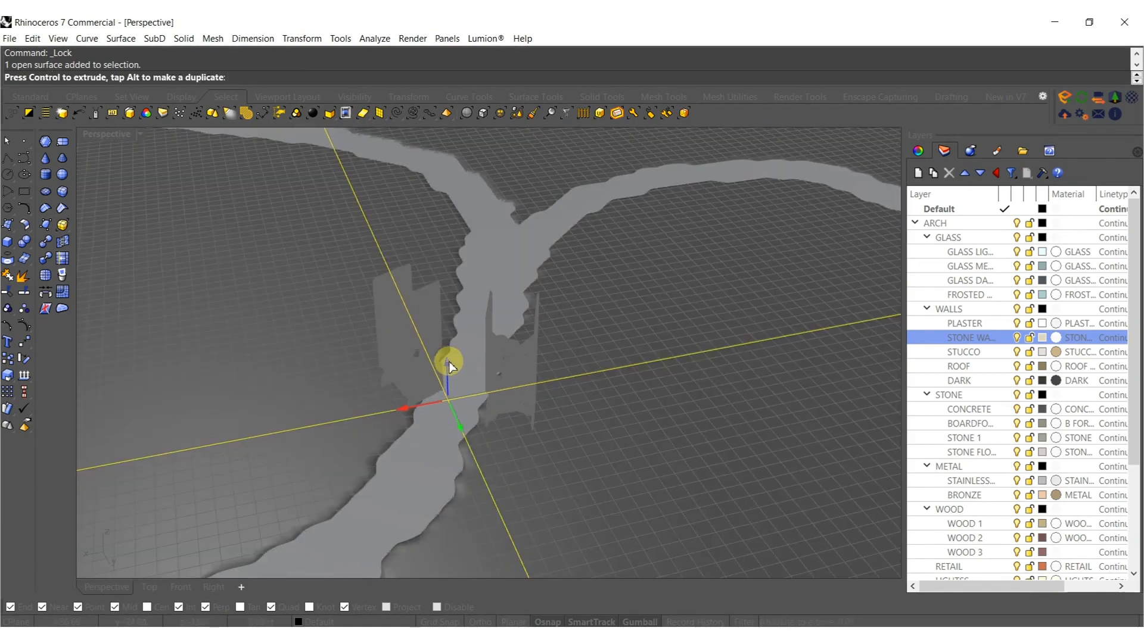
pyautogui.moveTo(451, 364); pyautogui.dragTo(450, 363)
# Rebuild the large flat surface with a dense point grid and turn on its control points.
pyautogui.scroll(-10, 463, 346)
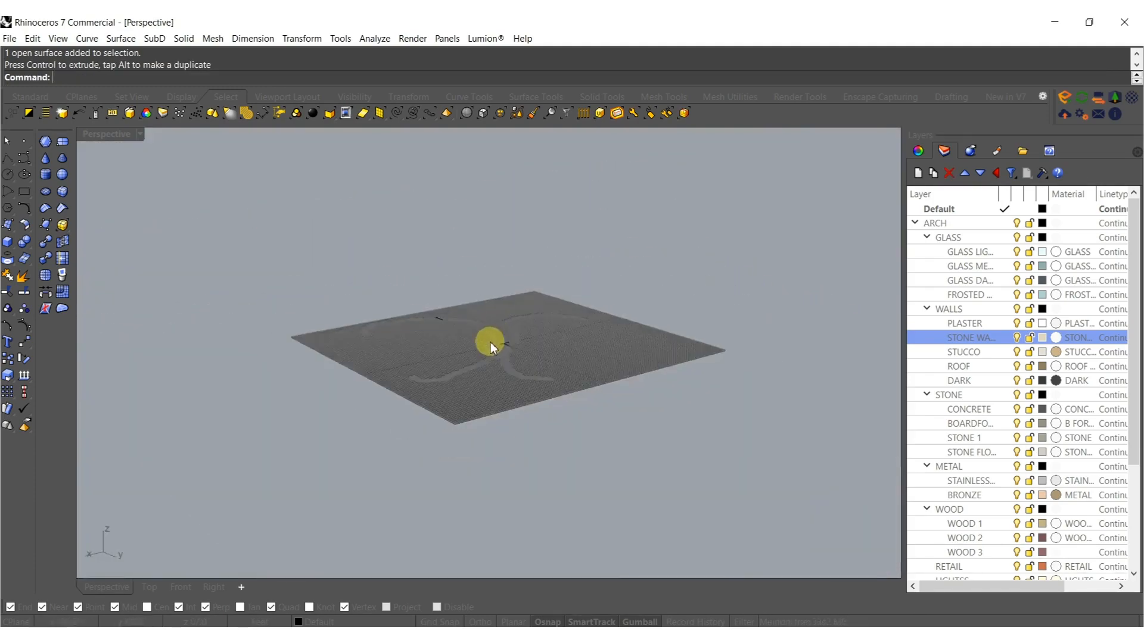
pyautogui.moveTo(491, 341); pyautogui.dragTo(411, 378, button='right')
pyautogui.scroll(6, 493, 398)
pyautogui.click(441, 399)
pyautogui.press('Return')
pyautogui.press('Return')
pyautogui.click(533, 113)
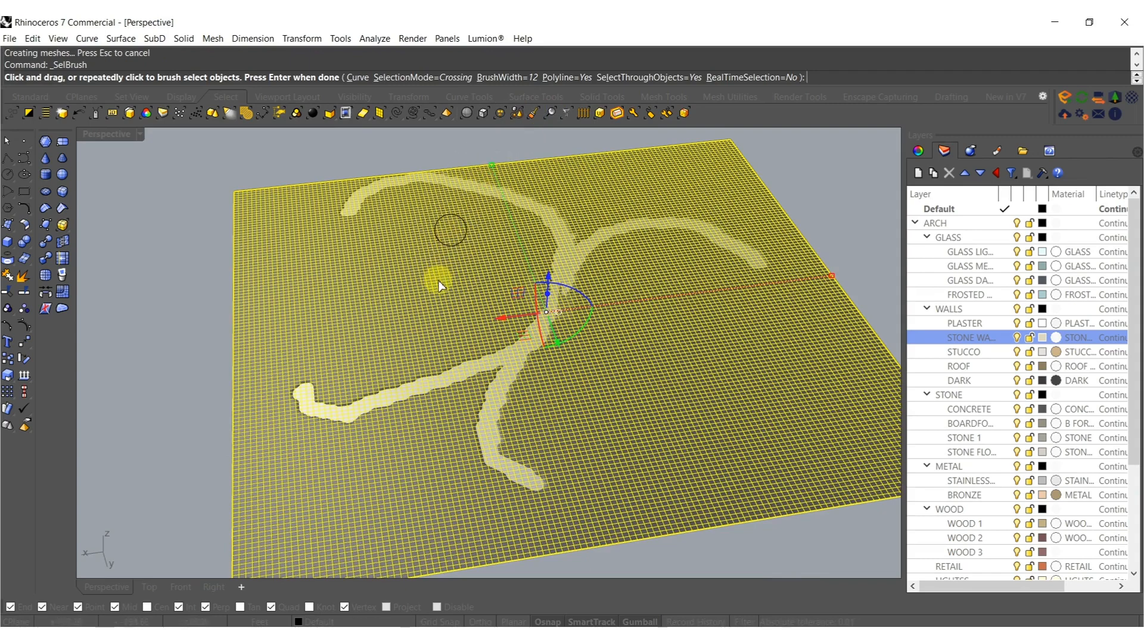
pyautogui.click(24, 325)
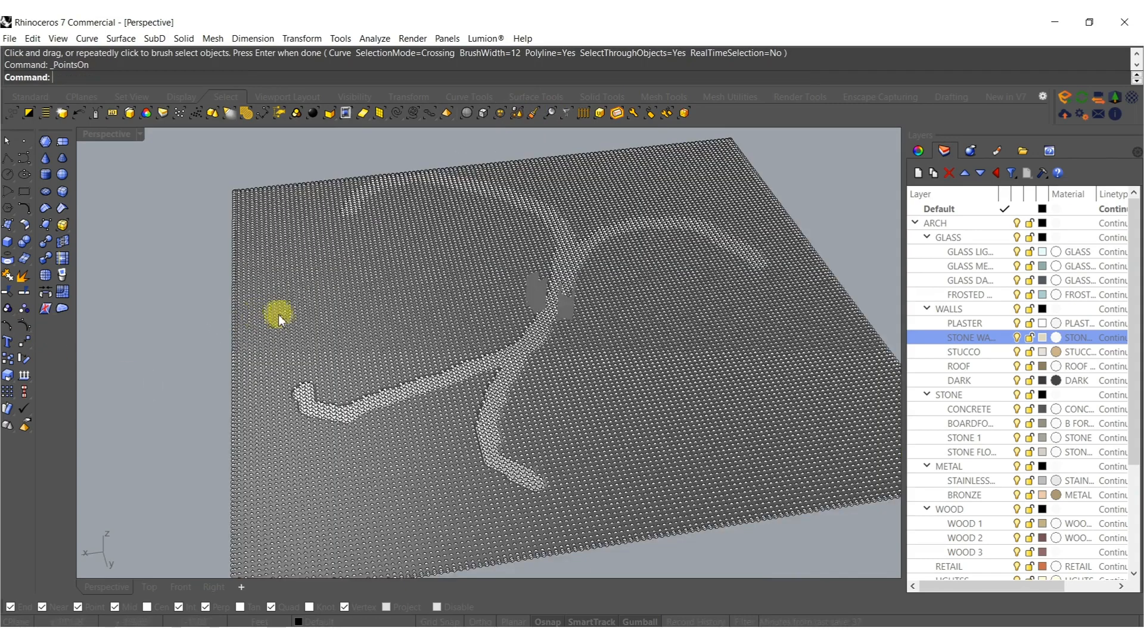
# Brush-select two wide winding bands of control points on the far side of the surface, beside the channel.
pyautogui.click(535, 112)
pyautogui.moveTo(270, 292)
pyautogui.mouseDown()
pyautogui.moveTo(339, 327)
pyautogui.moveTo(400, 235)
pyautogui.moveTo(467, 214)
pyautogui.moveTo(511, 241)
pyautogui.mouseUp()
pyautogui.keyDown('shift'); pyautogui.moveTo(545, 227); pyautogui.dragTo(490, 268, button='right'); pyautogui.keyUp('shift')
pyautogui.rightClick(505, 218)
pyautogui.moveTo(495, 213)
pyautogui.mouseDown()
pyautogui.moveTo(527, 239)
pyautogui.moveTo(637, 218)
pyautogui.moveTo(679, 229)
pyautogui.mouseUp()
# Add a wide curved band of control points around the surface's near side, right of the channel, to the brush selection.
pyautogui.rightClick(655, 363)
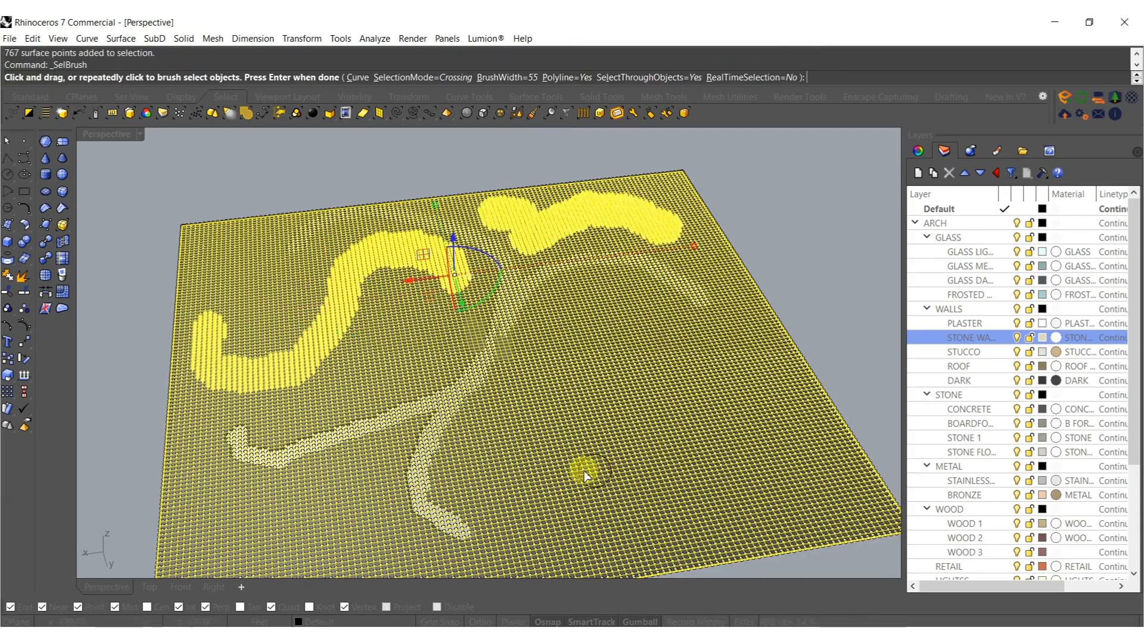
pyautogui.moveTo(459, 462)
pyautogui.mouseDown()
pyautogui.moveTo(539, 511)
pyautogui.moveTo(725, 423)
pyautogui.moveTo(688, 344)
pyautogui.moveTo(626, 293)
pyautogui.moveTo(613, 297)
pyautogui.mouseUp()
pyautogui.rightClick(601, 304)
# Add a wide looping band of control points around the end of the channel's left branch to the brush selection.
pyautogui.keyDown('shift'); pyautogui.moveTo(372, 464); pyautogui.dragTo(427, 403, button='right'); pyautogui.keyUp('shift')
pyautogui.rightClick(426, 403)
pyautogui.moveTo(458, 487)
pyautogui.mouseDown()
pyautogui.moveTo(438, 384)
pyautogui.moveTo(345, 425)
pyautogui.moveTo(279, 428)
pyautogui.moveTo(262, 354)
pyautogui.mouseUp()
pyautogui.moveTo(346, 349); pyautogui.dragTo(398, 319)
pyautogui.rightClick(398, 319)
# Add the channel's trunk and its two near-side branches to the brush selection of control points.
pyautogui.moveTo(441, 358)
pyautogui.keyDown('shift'); pyautogui.mouseDown(button='right')
pyautogui.moveTo(452, 307)
pyautogui.moveTo(451, 350)
pyautogui.mouseUp(button='right'); pyautogui.keyUp('shift')
pyautogui.rightClick(451, 351)
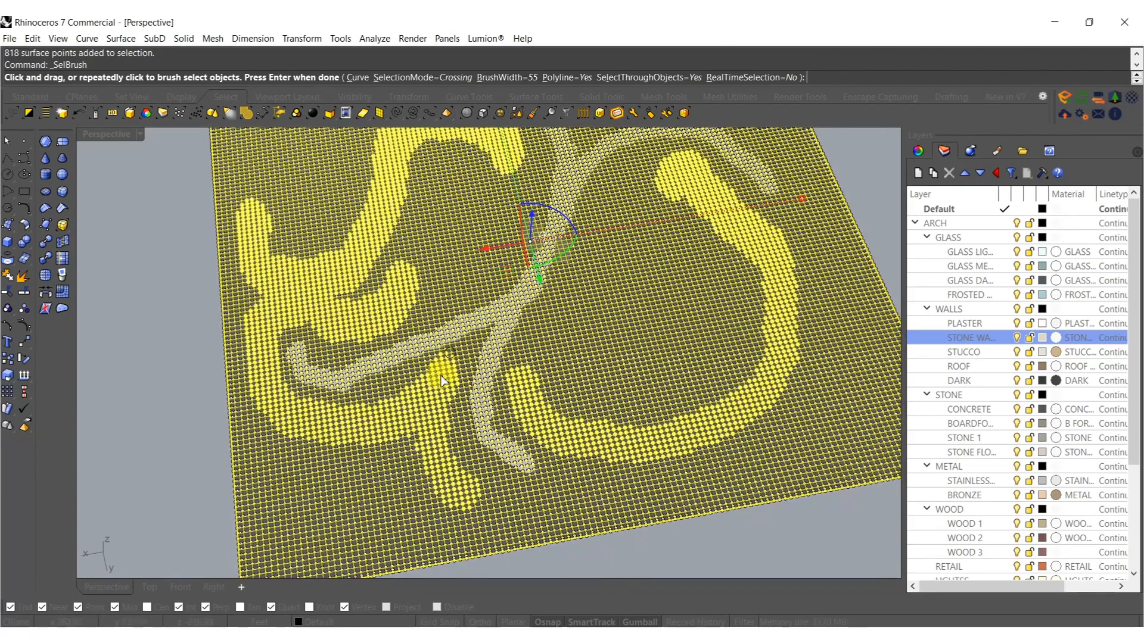
pyautogui.moveTo(303, 357)
pyautogui.mouseDown()
pyautogui.moveTo(346, 374)
pyautogui.moveTo(521, 301)
pyautogui.mouseUp()
pyautogui.moveTo(542, 260); pyautogui.dragTo(556, 224)
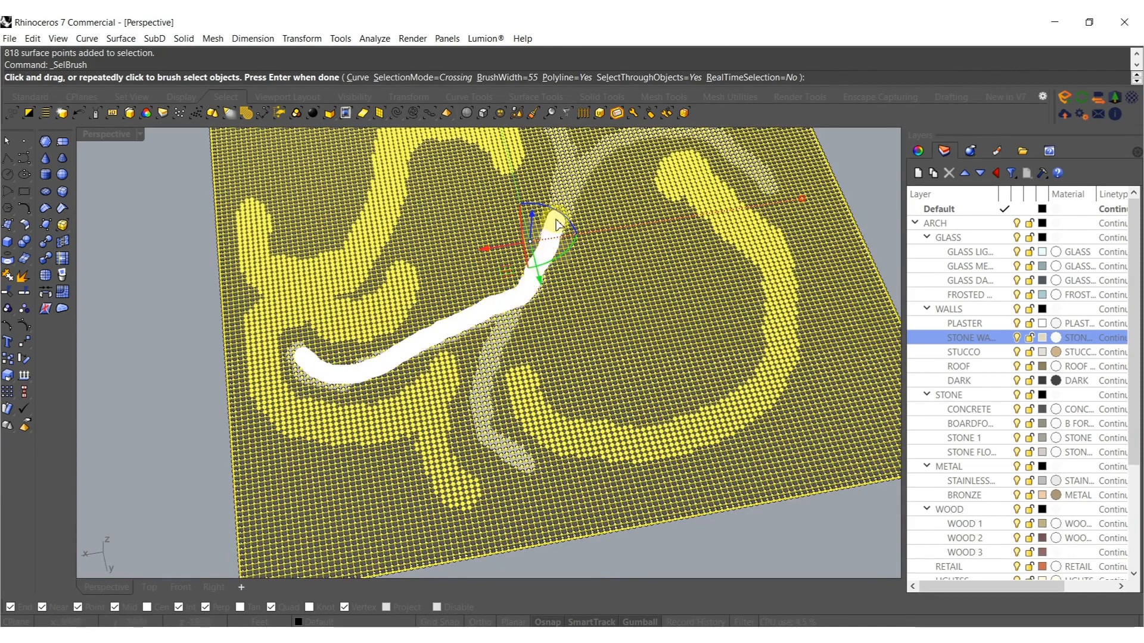
pyautogui.moveTo(561, 167); pyautogui.dragTo(563, 228)
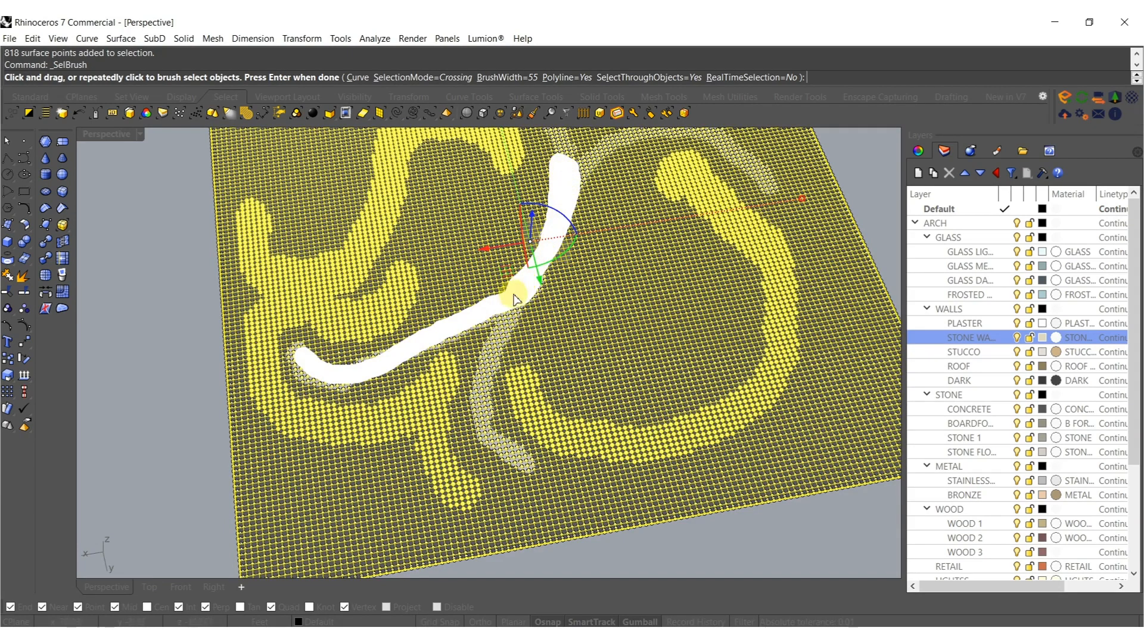
pyautogui.moveTo(516, 299); pyautogui.dragTo(499, 352)
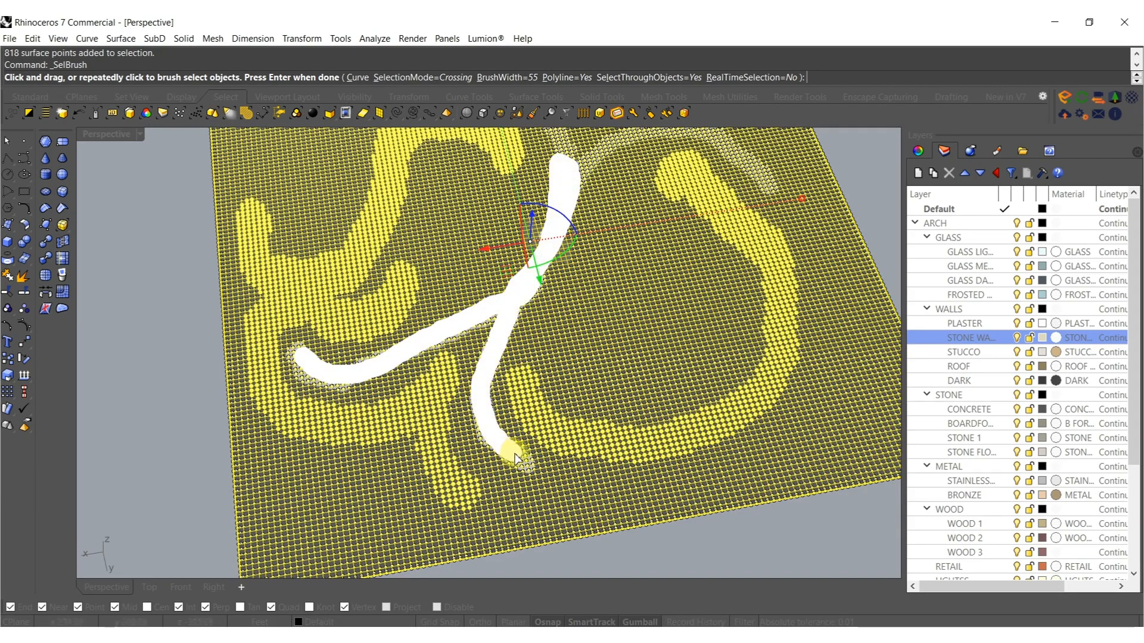
pyautogui.moveTo(514, 453); pyautogui.dragTo(522, 461)
pyautogui.press('Return')
# Brush-select the control points along the channel's two far-side branches, following each curve outward from the trunk.
pyautogui.moveTo(585, 253)
pyautogui.keyDown('shift'); pyautogui.mouseDown(button='right')
pyautogui.moveTo(559, 368)
pyautogui.moveTo(579, 266)
pyautogui.mouseUp(button='right'); pyautogui.keyUp('shift')
pyautogui.press('Return')
pyautogui.moveTo(553, 279)
pyautogui.mouseDown()
pyautogui.moveTo(548, 226)
pyautogui.moveTo(453, 146)
pyautogui.moveTo(424, 141)
pyautogui.mouseUp()
pyautogui.press('Return')
pyautogui.press('Return')
pyautogui.moveTo(576, 288); pyautogui.dragTo(626, 260)
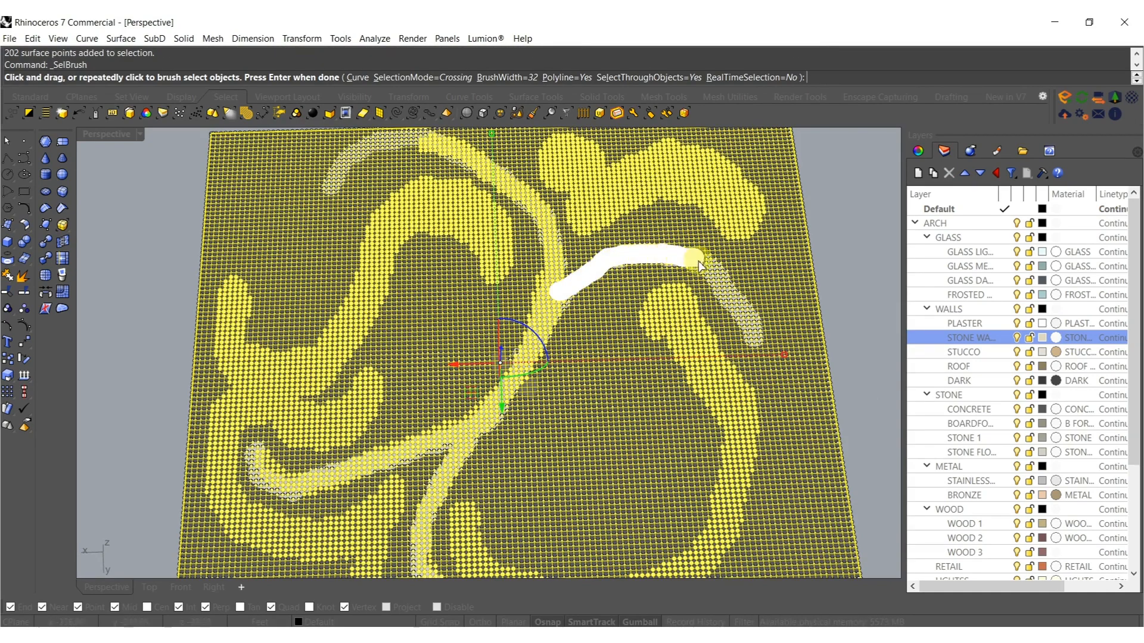
# Deselect the surface itself, raise the brush-selected control points, and clear the selection.
pyautogui.moveTo(629, 456); pyautogui.dragTo(554, 336, button='right')
pyautogui.keyDown('ctrl'); pyautogui.click(517, 363); pyautogui.keyUp('ctrl')
pyautogui.moveTo(517, 362); pyautogui.dragTo(525, 338)
pyautogui.moveTo(455, 376); pyautogui.dragTo(427, 396, button='right')
pyautogui.press('Escape')
# Turn on the surface's control points and brush-select a narrower band along the raised curved ridge on the near side.
pyautogui.click(256, 357)
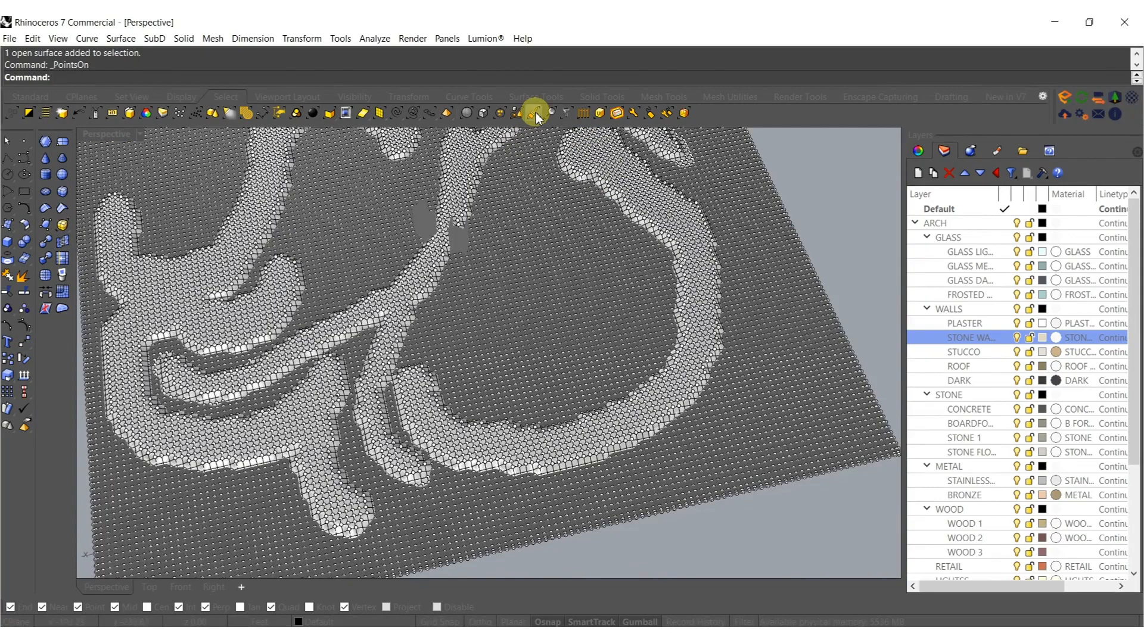
pyautogui.click(535, 115)
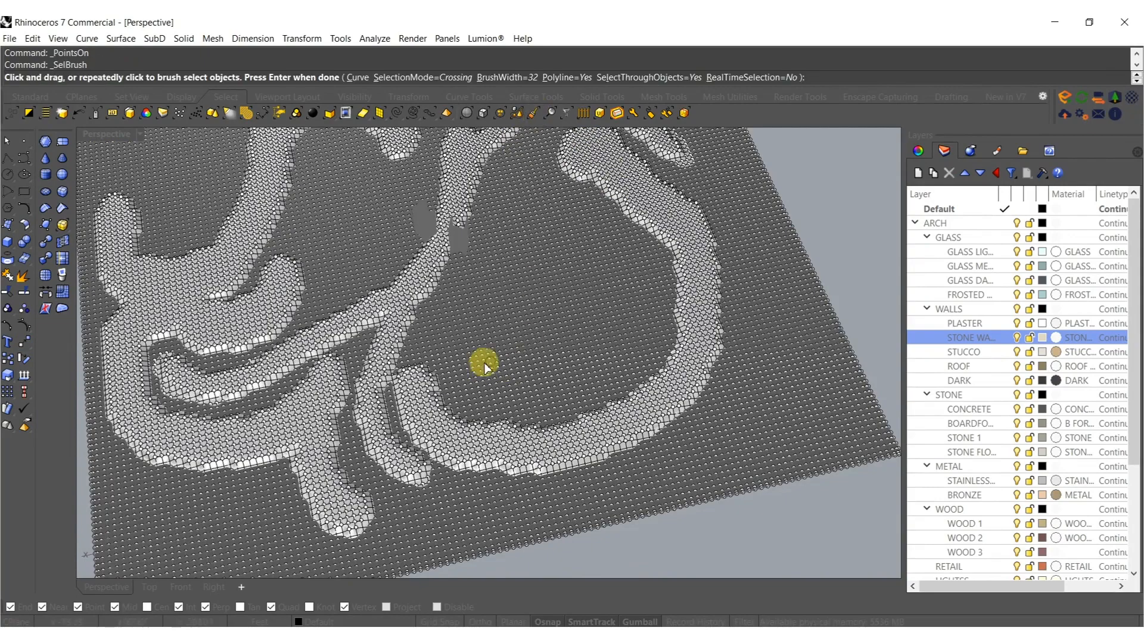
pyautogui.moveTo(428, 388); pyautogui.dragTo(595, 444)
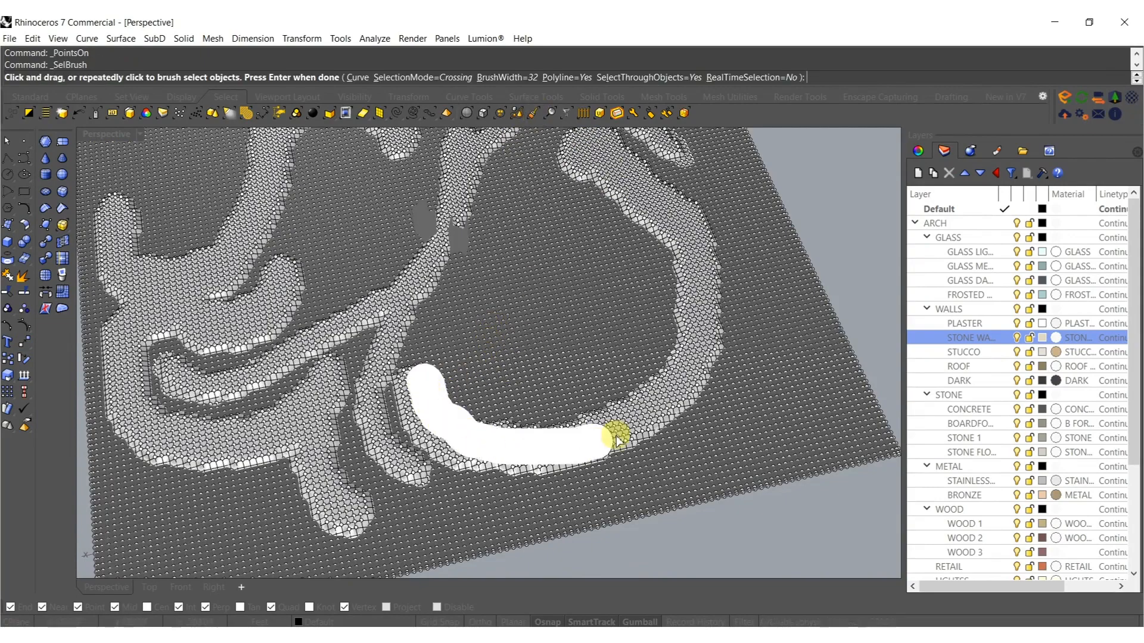
pyautogui.moveTo(665, 214); pyautogui.dragTo(604, 160)
pyautogui.press('Return')
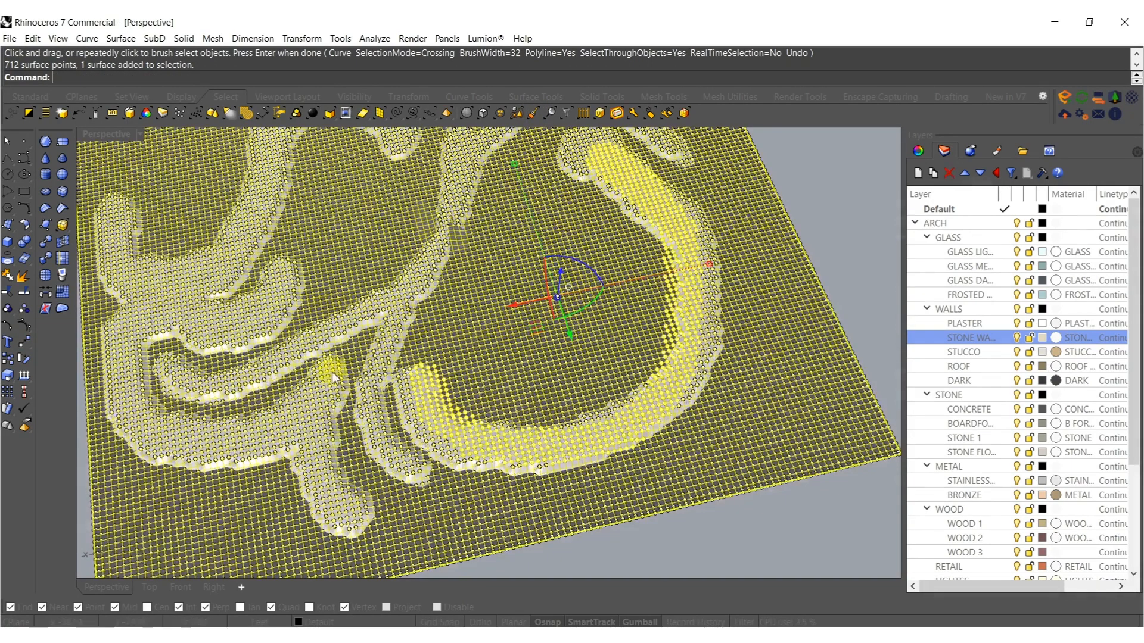
# Add the looping ridge around the left channel branch and the adjoining winding ridge to the selection using a brush width of 61.
pyautogui.keyDown('shift'); pyautogui.moveTo(331, 371); pyautogui.dragTo(450, 375, button='right'); pyautogui.keyUp('shift')
pyautogui.press('Return')
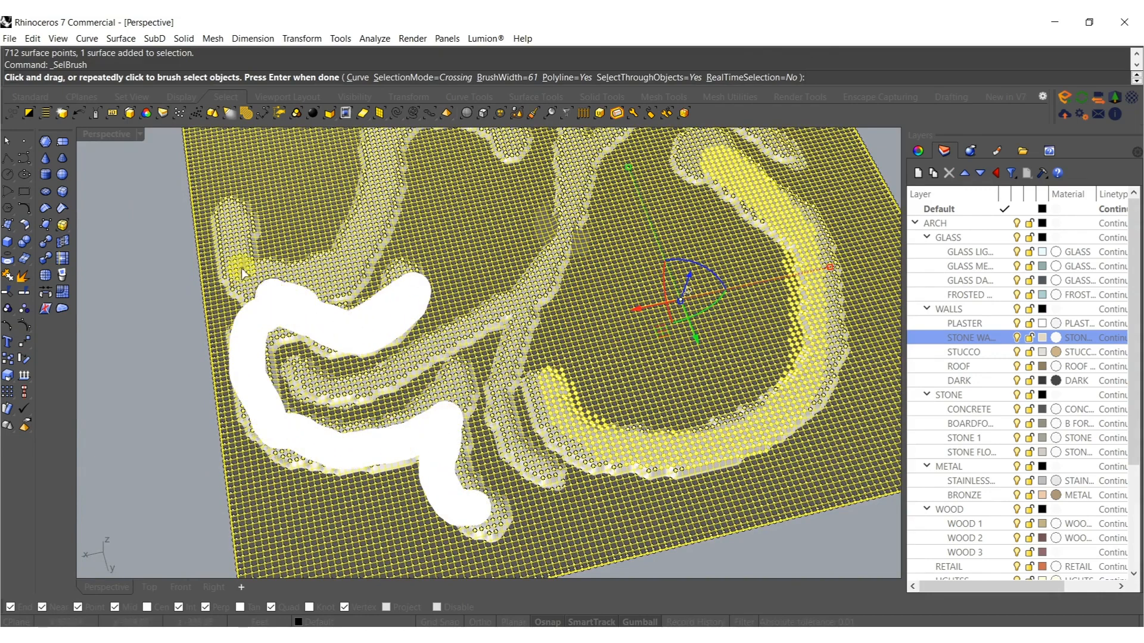
pyautogui.moveTo(352, 249); pyautogui.dragTo(383, 166)
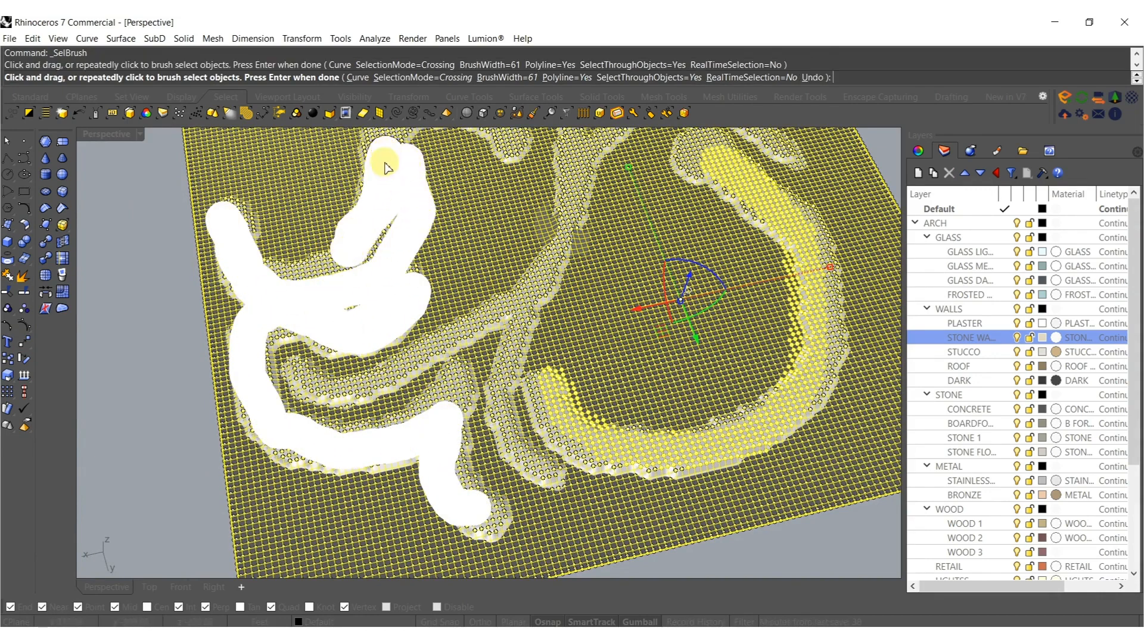
pyautogui.moveTo(383, 166); pyautogui.dragTo(378, 356, button='right')
pyautogui.moveTo(475, 340); pyautogui.dragTo(477, 350)
pyautogui.press('Return')
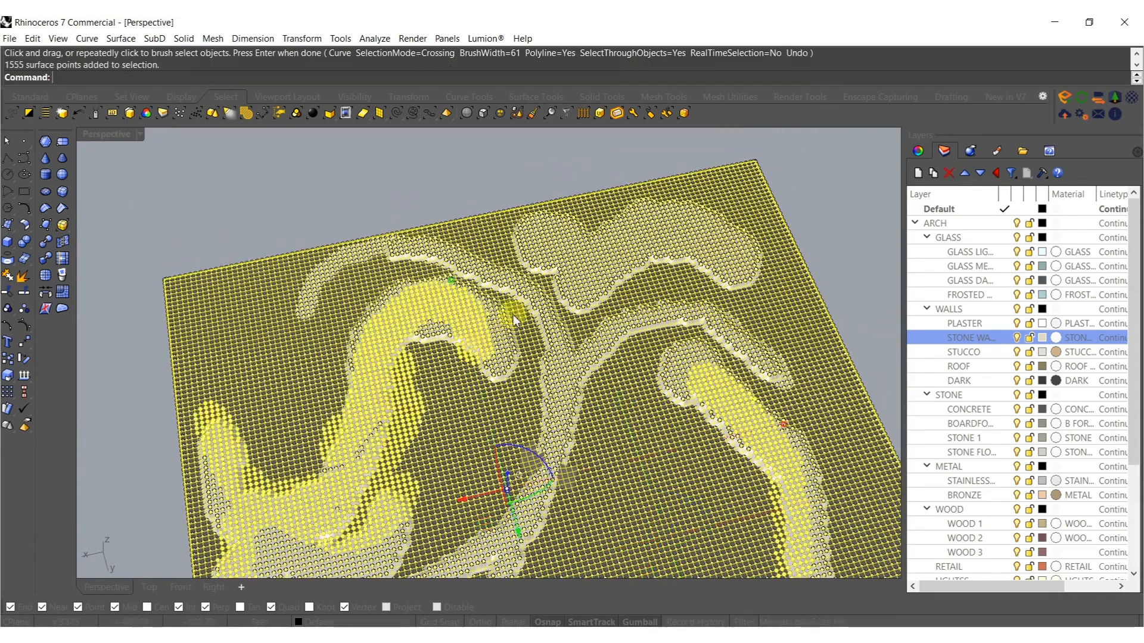
# Add a band of control points along the far-side ridge beyond the channel to the brush selection.
pyautogui.keyDown('shift'); pyautogui.moveTo(551, 253); pyautogui.dragTo(502, 275, button='right'); pyautogui.keyUp('shift')
pyautogui.press('Return')
pyautogui.moveTo(499, 259); pyautogui.dragTo(504, 262)
pyautogui.moveTo(679, 292); pyautogui.dragTo(623, 247)
pyautogui.press('Return')
# Raise the selected ridge control points to form higher hill crests and turn the control points off.
pyautogui.moveTo(622, 247); pyautogui.dragTo(549, 385, button='right')
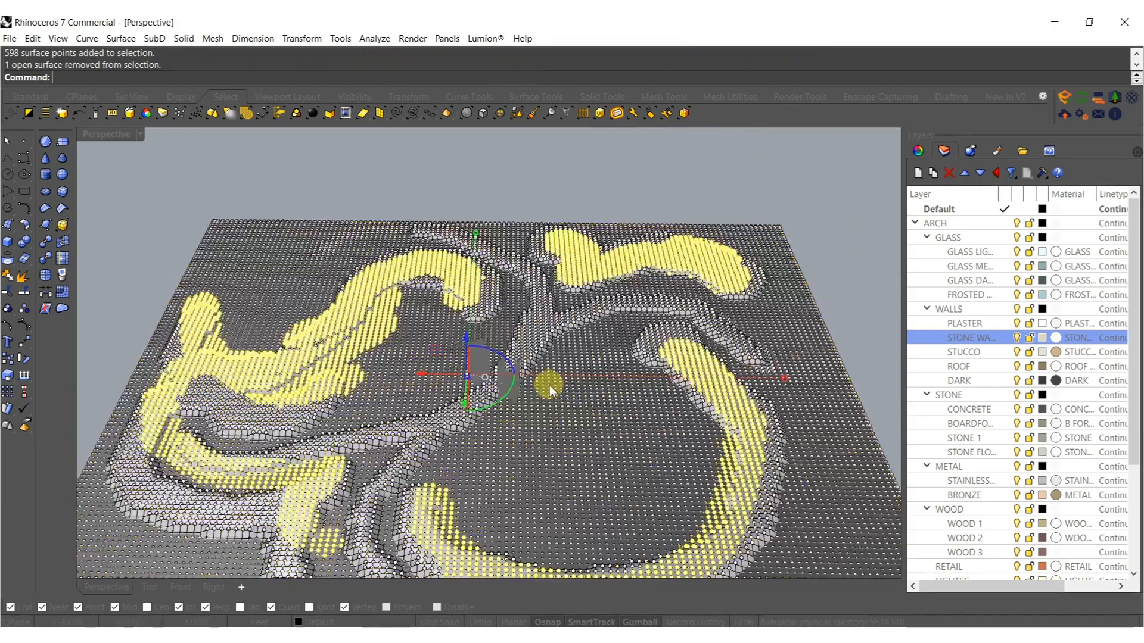
pyautogui.moveTo(462, 339); pyautogui.dragTo(465, 327)
pyautogui.moveTo(467, 338); pyautogui.dragTo(571, 367, button='right')
pyautogui.press('Escape')
pyautogui.press('Escape')
# Try smoothing the hill surface in Y and Z with a factor of about 0.48 over 100 steps, and undo it.
pyautogui.click(566, 382)
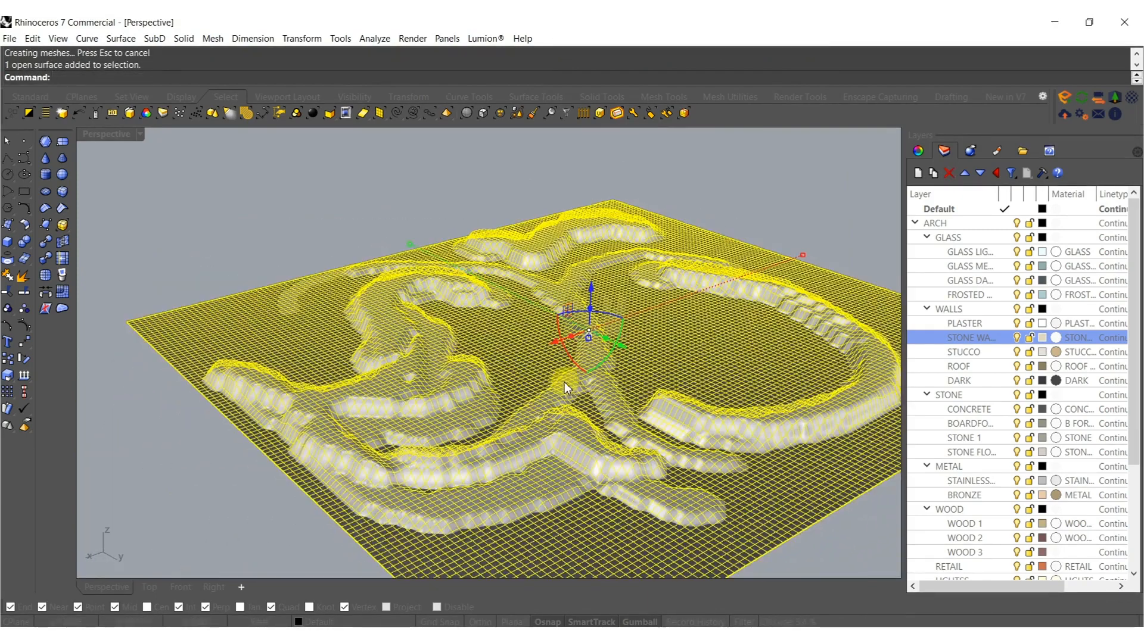
pyautogui.press('Return')
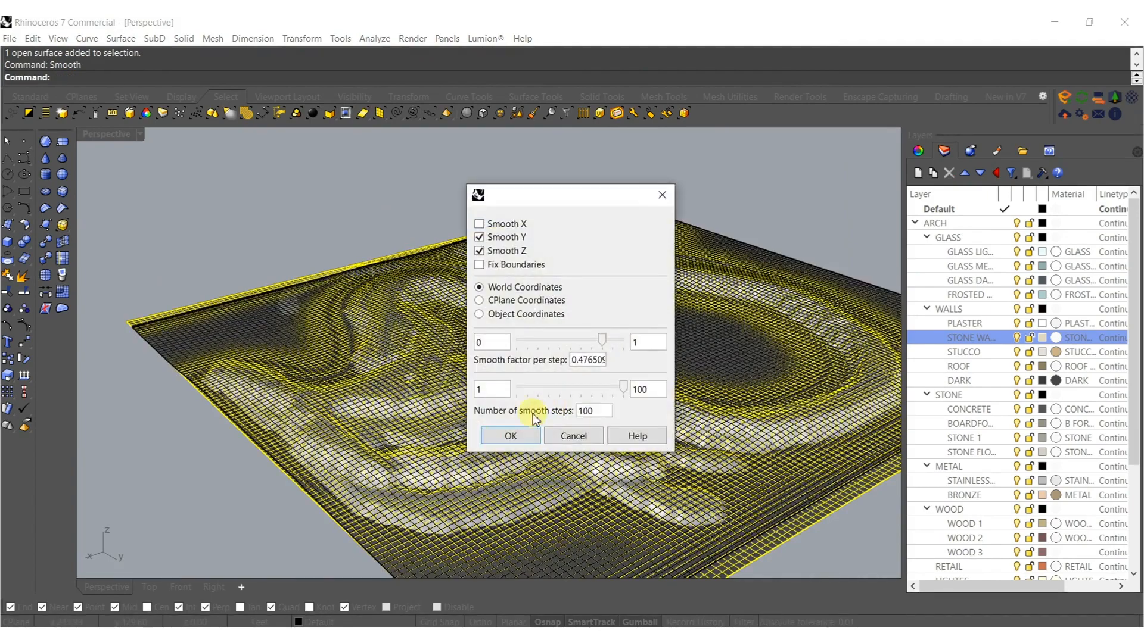
pyautogui.click(503, 436)
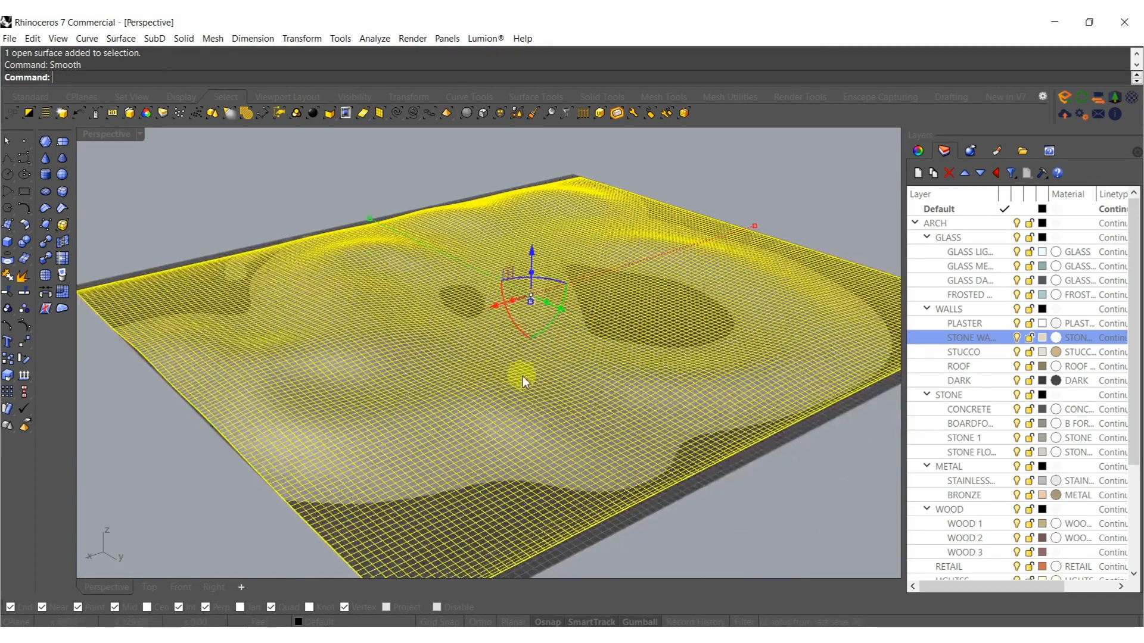
pyautogui.hotkey('ctrl', 'z')
# Smooth the hill surface in Y and Z with a factor of about 0.081 per step over 100 steps.
pyautogui.rightClick(522, 359)
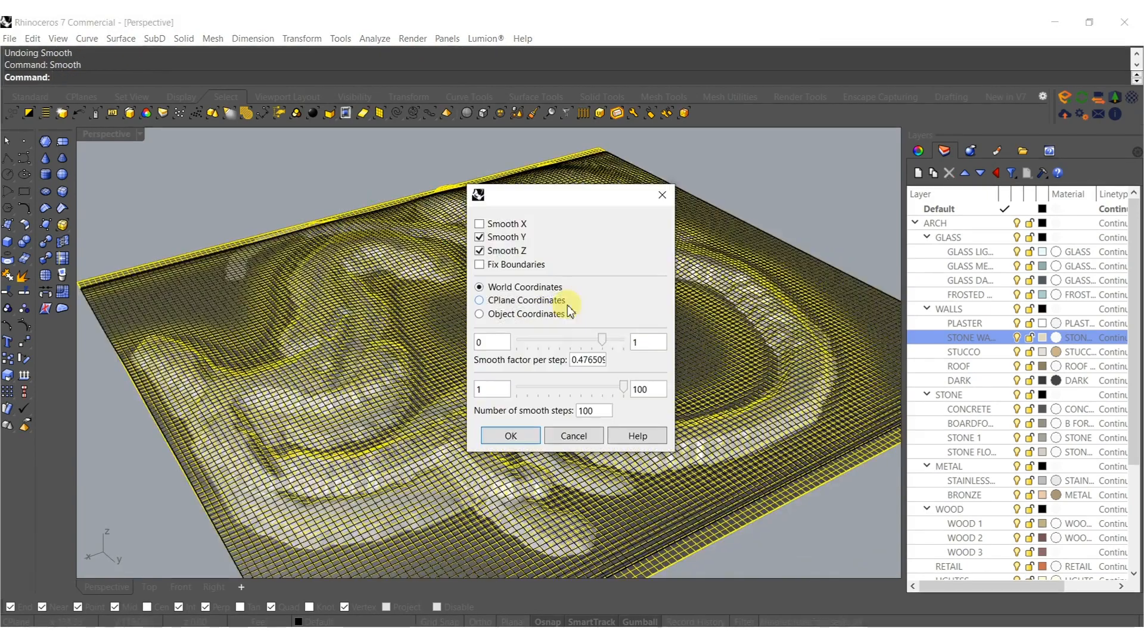
pyautogui.moveTo(601, 339); pyautogui.dragTo(567, 338)
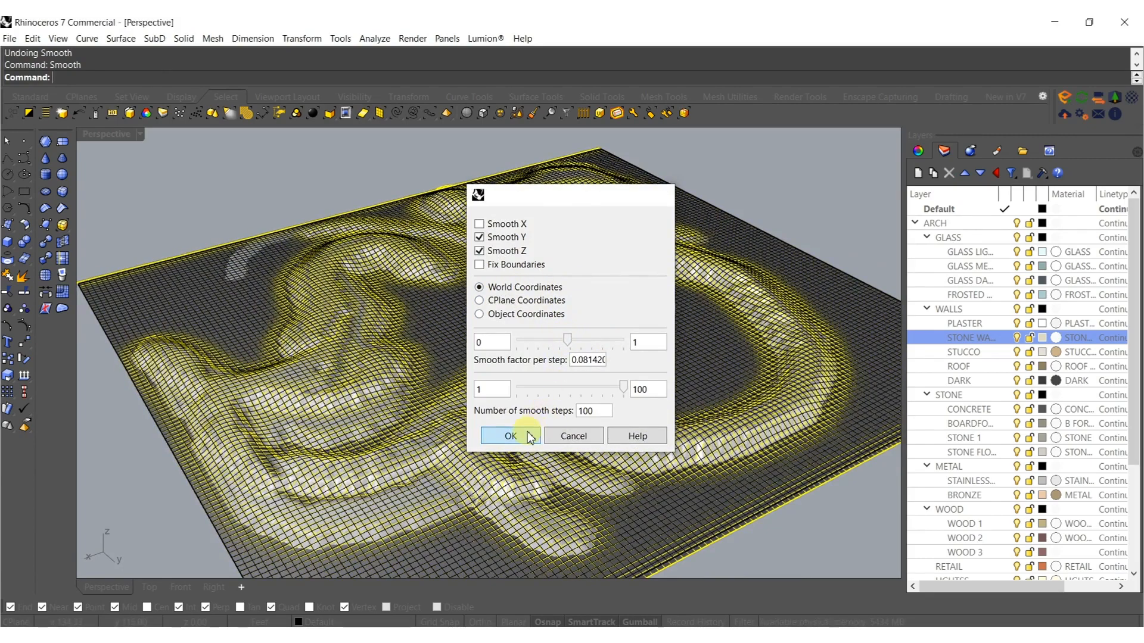
pyautogui.click(507, 435)
# Lower the smoothed hill surface slightly so its flat areas sink beneath the overlapping ground surface.
pyautogui.scroll(8, 518, 380)
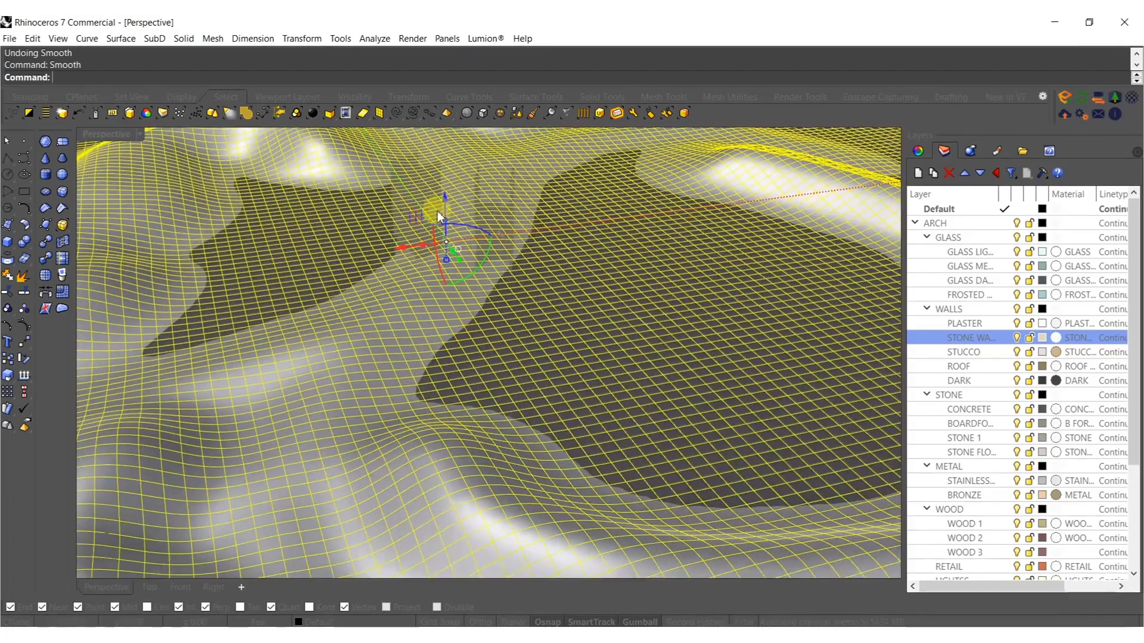
pyautogui.moveTo(445, 196); pyautogui.dragTo(442, 214)
pyautogui.scroll(-4, 437, 268)
pyautogui.moveTo(429, 313); pyautogui.dragTo(492, 284, button='right')
pyautogui.press('Escape')
pyautogui.scroll(-5, 424, 287)
pyautogui.moveTo(424, 287); pyautogui.dragTo(465, 386, button='right')
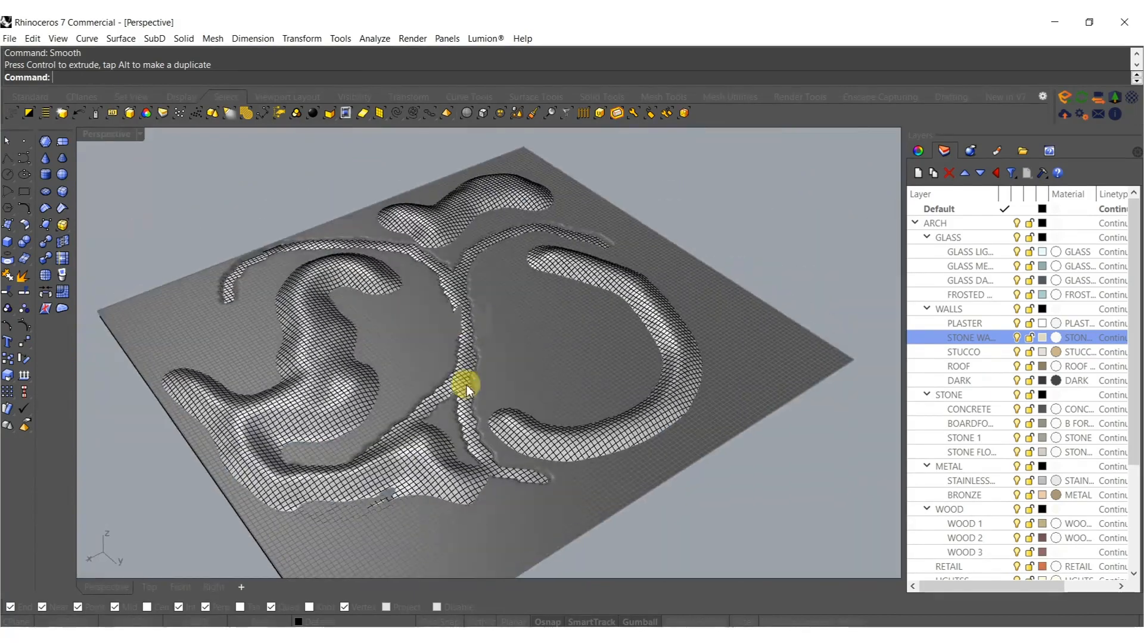
# Split the smoothed hill surface using the overlapping ground surface as the cutting object.
pyautogui.middleClick(416, 385)
pyautogui.click(400, 382)
pyautogui.moveTo(419, 368); pyautogui.dragTo(373, 346, button='right')
pyautogui.click(442, 319)
pyautogui.hotkey('ctrl', 'shift', 's')
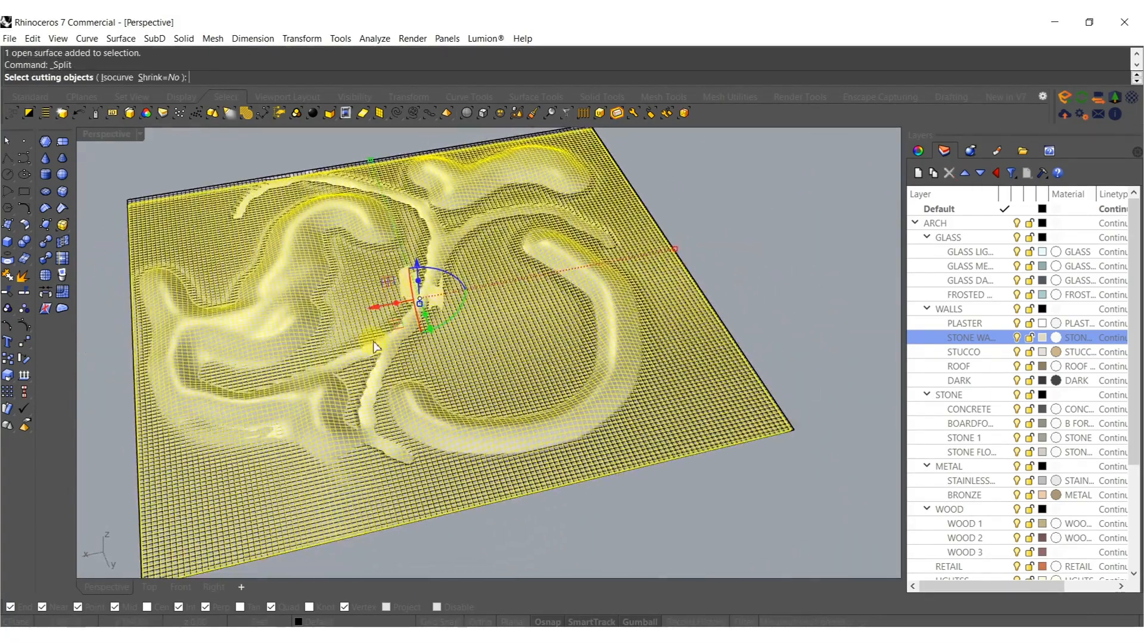
pyautogui.click(373, 344)
pyautogui.press('Return')
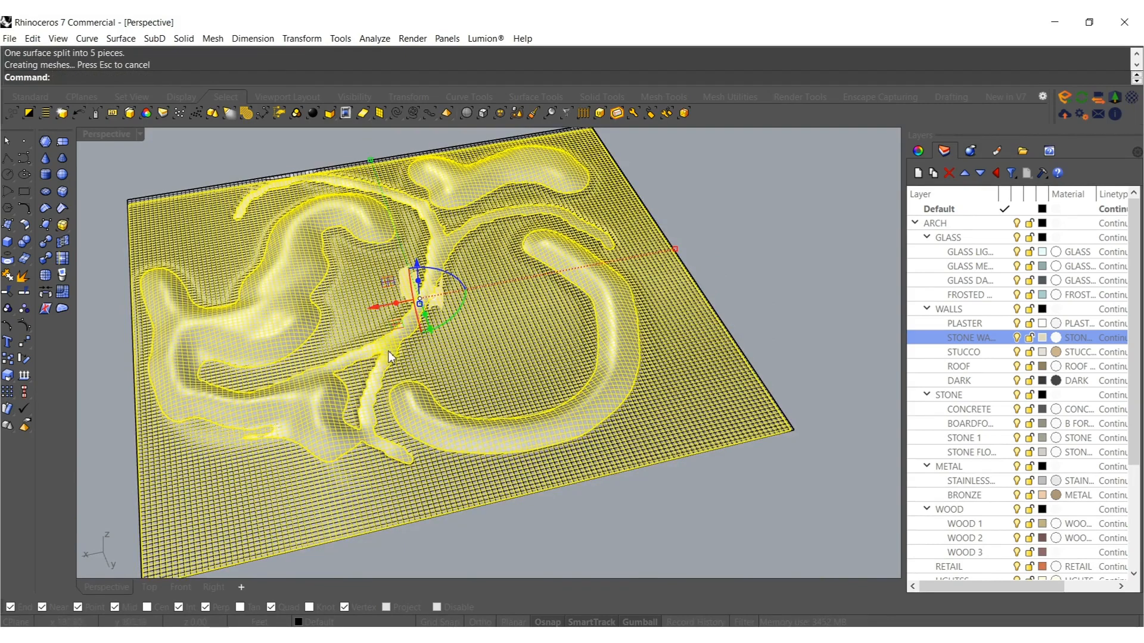
# Draw two short polylines across the places where the channel piece merges with the large hill piece.
pyautogui.click(371, 364)
pyautogui.moveTo(378, 367); pyautogui.dragTo(197, 307, button='right')
pyautogui.scroll(6, 313, 398)
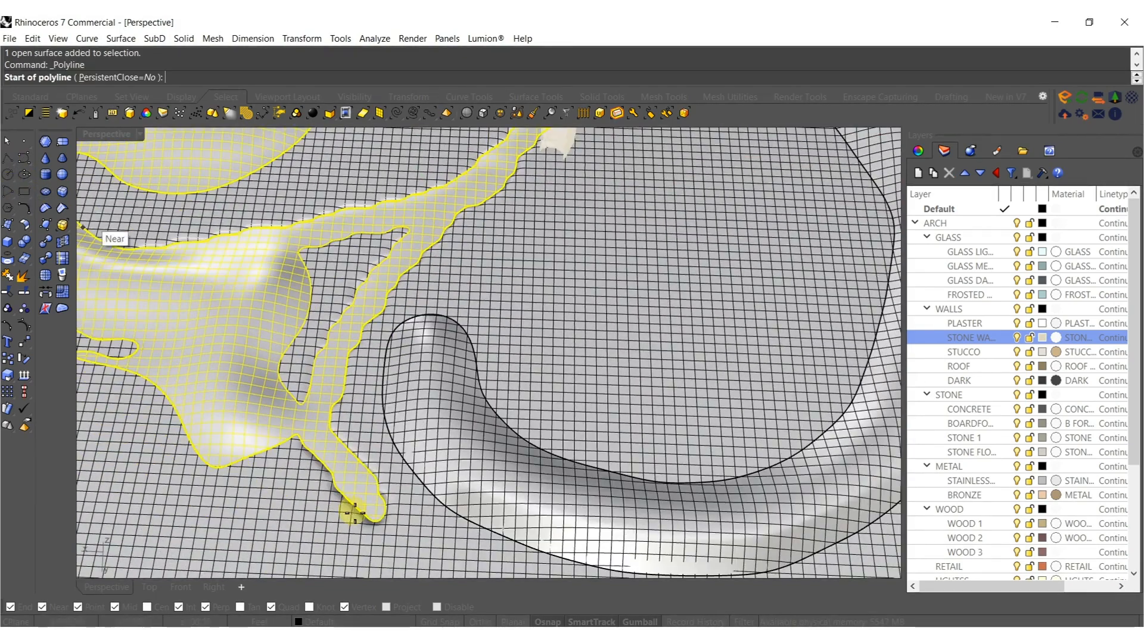
pyautogui.click(302, 405)
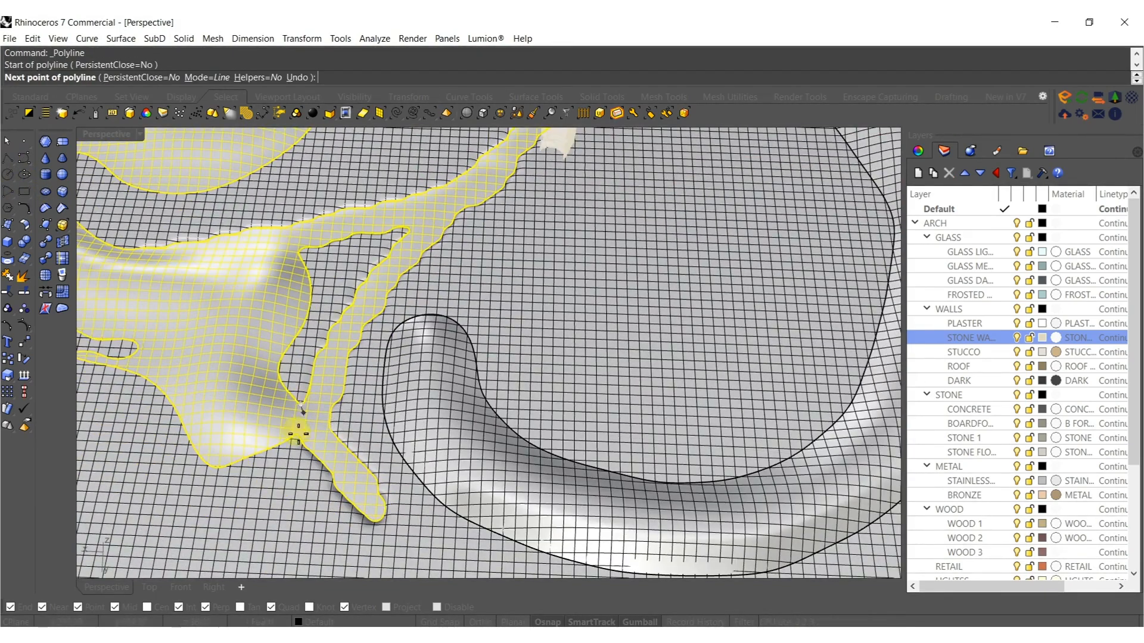
pyautogui.click(296, 440)
pyautogui.press('Return')
pyautogui.keyDown('shift'); pyautogui.moveTo(326, 269); pyautogui.dragTo(390, 409, button='right'); pyautogui.keyUp('shift')
pyautogui.press('Return')
pyautogui.click(362, 391)
pyautogui.click(308, 361)
pyautogui.press('Return')
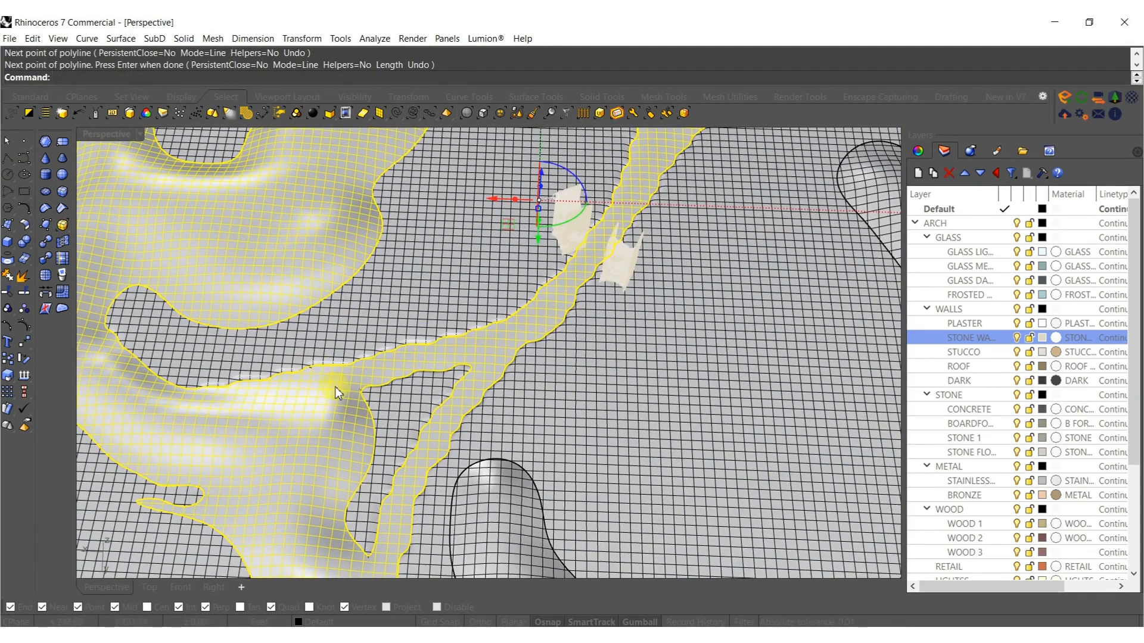
# Split the combined channel and hill piece along the two short polylines.
pyautogui.hotkey('ctrl', 'shift', 's')
pyautogui.click(420, 375)
pyautogui.rightClick(409, 369)
pyautogui.scroll(-8, 442, 372)
pyautogui.moveTo(442, 372); pyautogui.dragTo(555, 379, button='right')
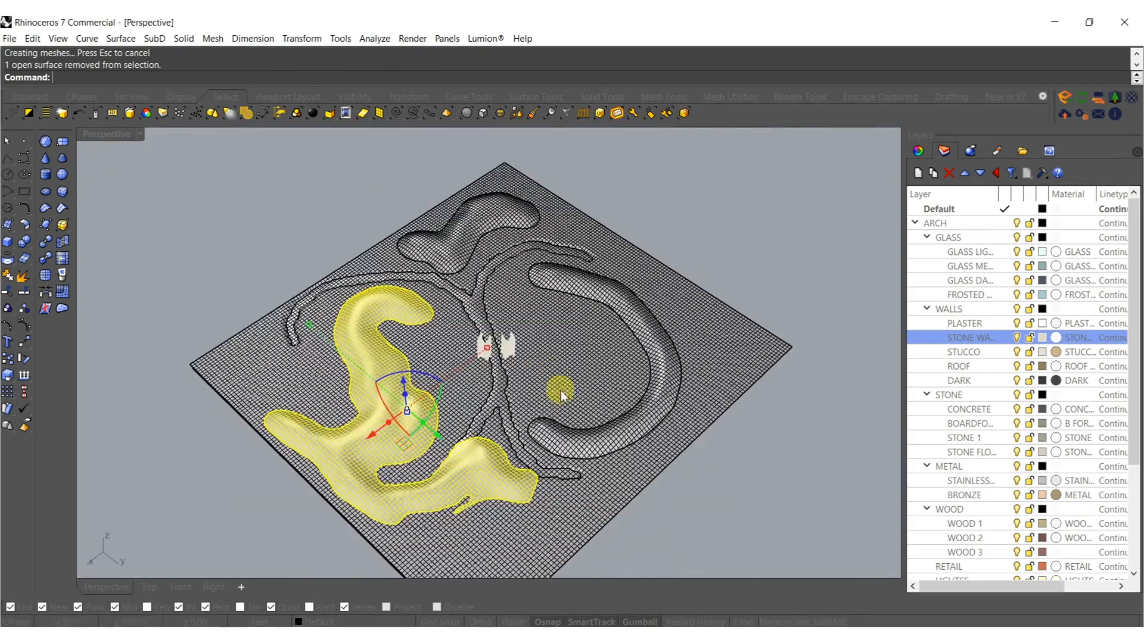
# Join the hill pieces with the surrounding piece beneath the ground surface into one polysurface.
pyautogui.keyDown('shift'); pyautogui.click(548, 435); pyautogui.keyUp('shift')
pyautogui.keyDown('shift'); pyautogui.click(469, 204); pyautogui.keyUp('shift')
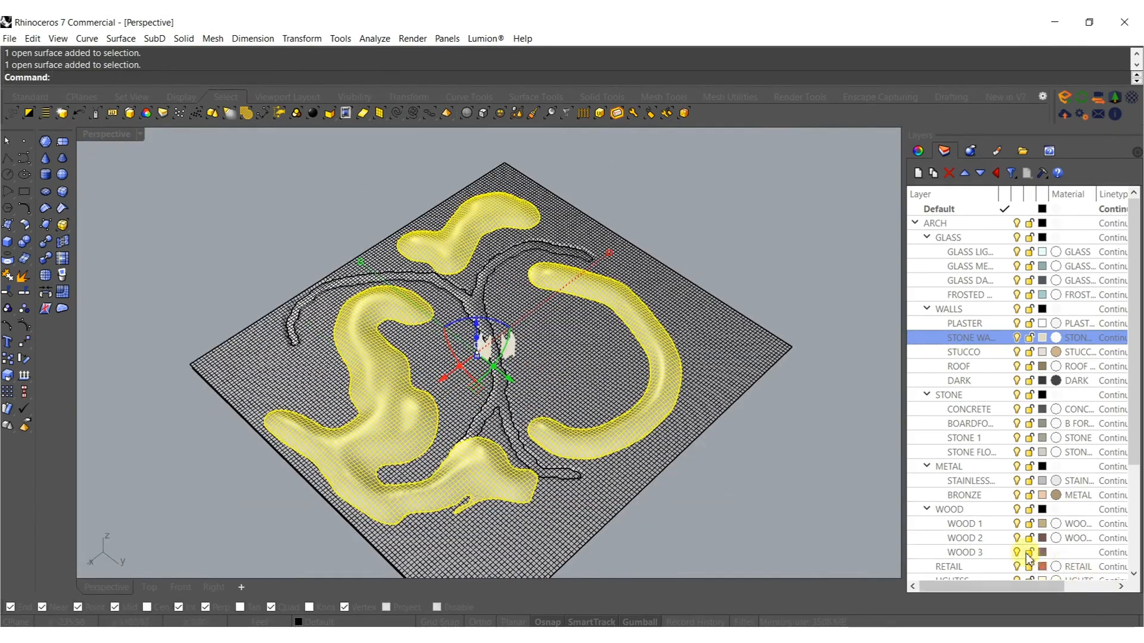
pyautogui.moveTo(620, 494); pyautogui.dragTo(549, 232, button='right')
pyautogui.keyDown('shift'); pyautogui.click(465, 196); pyautogui.keyUp('shift')
pyautogui.hotkey('ctrl', 'j')
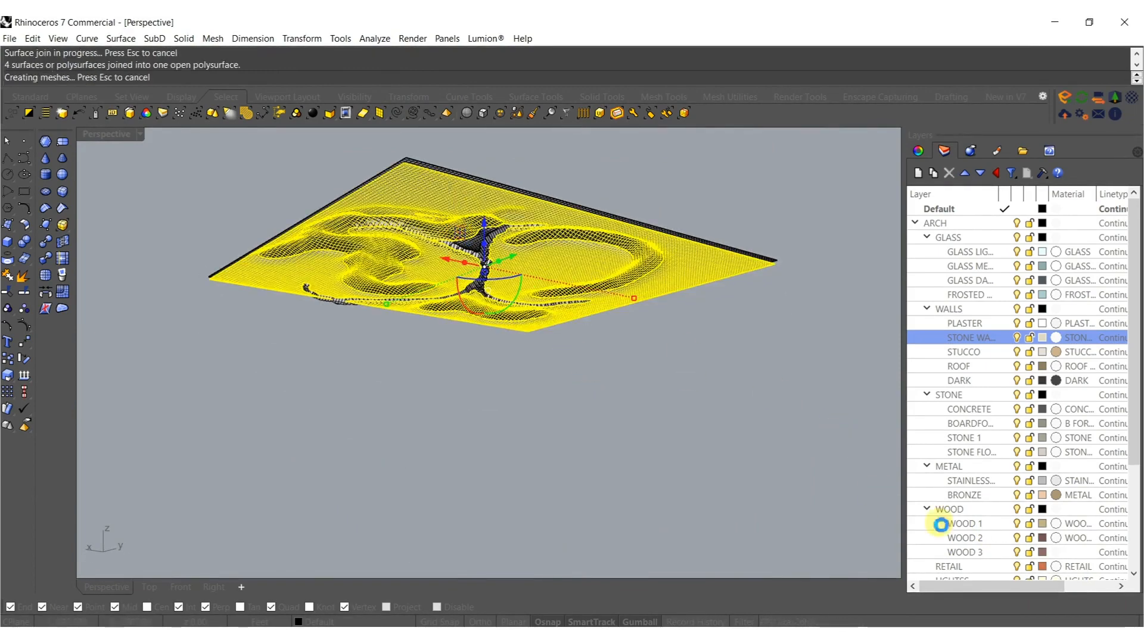
# Move the joined hill polysurface to the GRASS layer under LANDSCAPE.
pyautogui.scroll(-3, 969, 503)
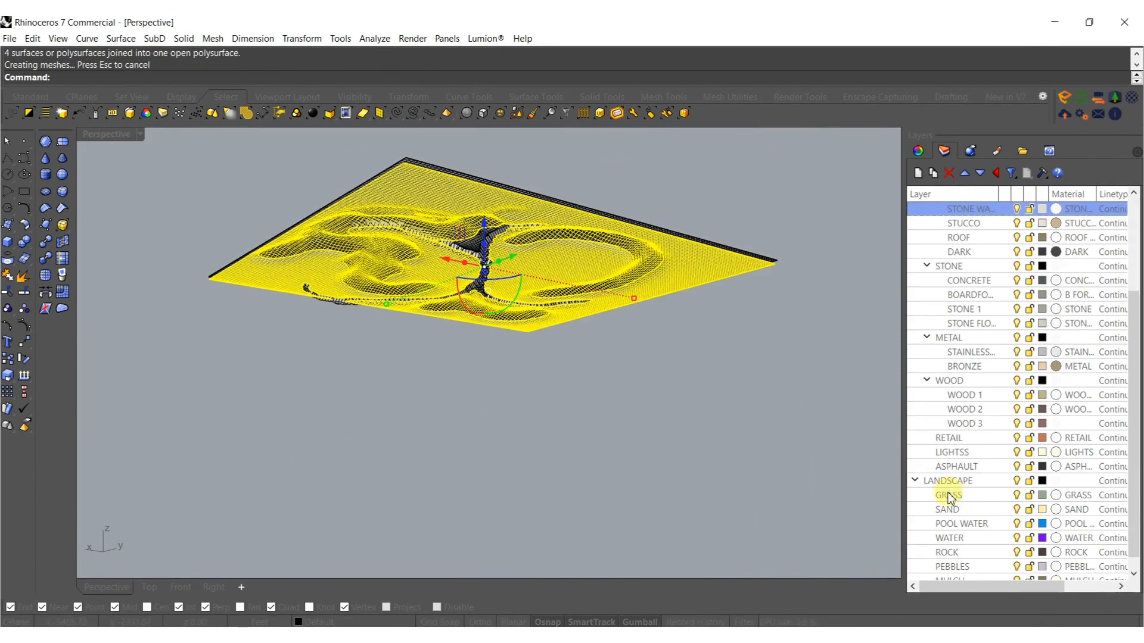
pyautogui.rightClick(949, 497)
pyautogui.click(995, 438)
pyautogui.press('Escape')
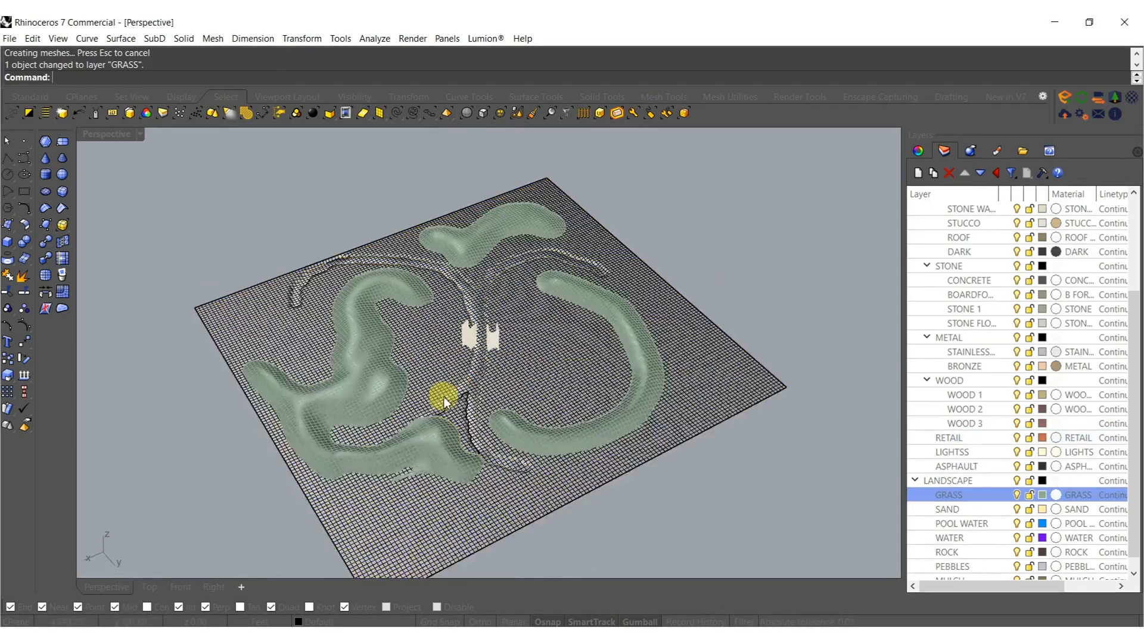
# Move the separated channel piece running between the towers to the PEBBLES layer.
pyautogui.scroll(5, 439, 396)
pyautogui.click(517, 355)
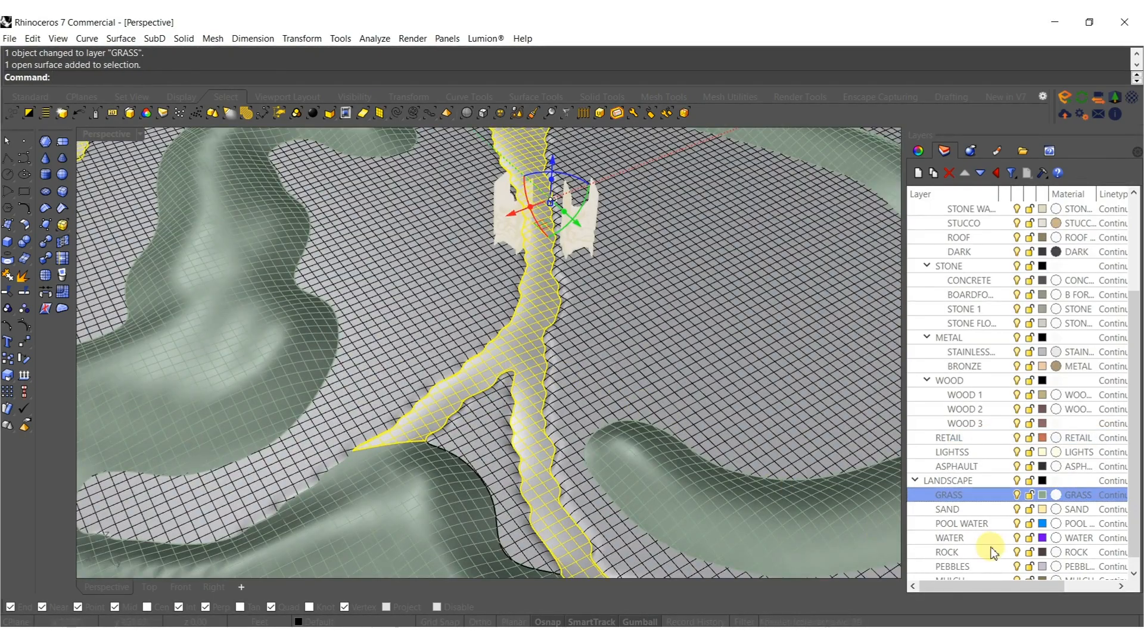
pyautogui.rightClick(947, 567)
pyautogui.click(992, 511)
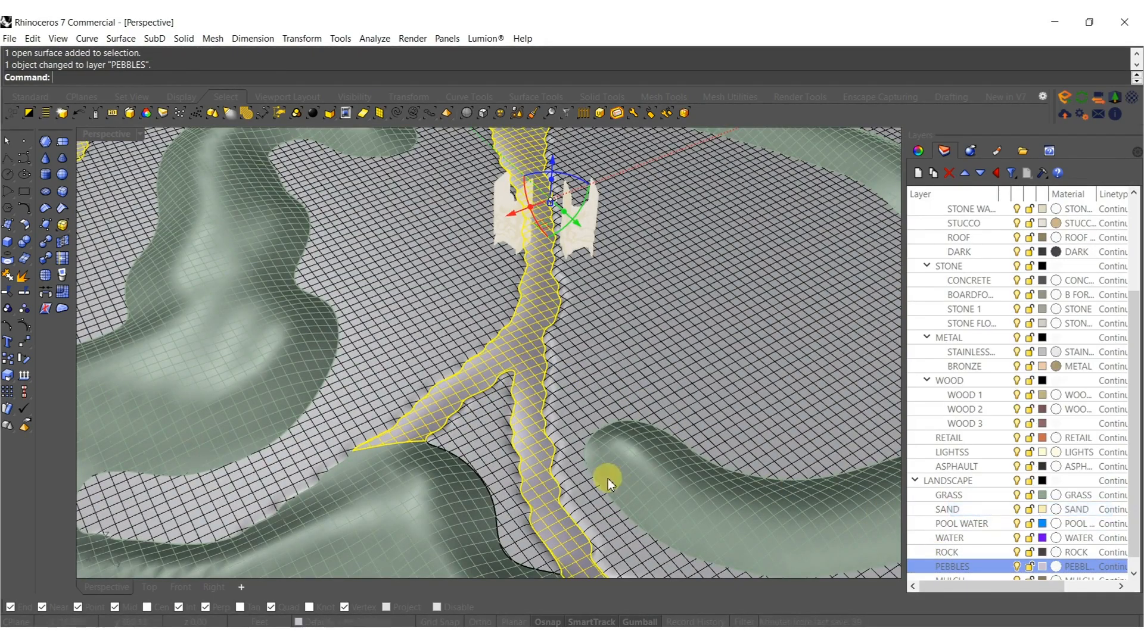
# Move the large ground surface around the channel to the SAND layer and deselect it.
pyautogui.keyDown('shift'); pyautogui.moveTo(641, 404); pyautogui.dragTo(565, 386, button='right'); pyautogui.keyUp('shift')
pyautogui.click(564, 386)
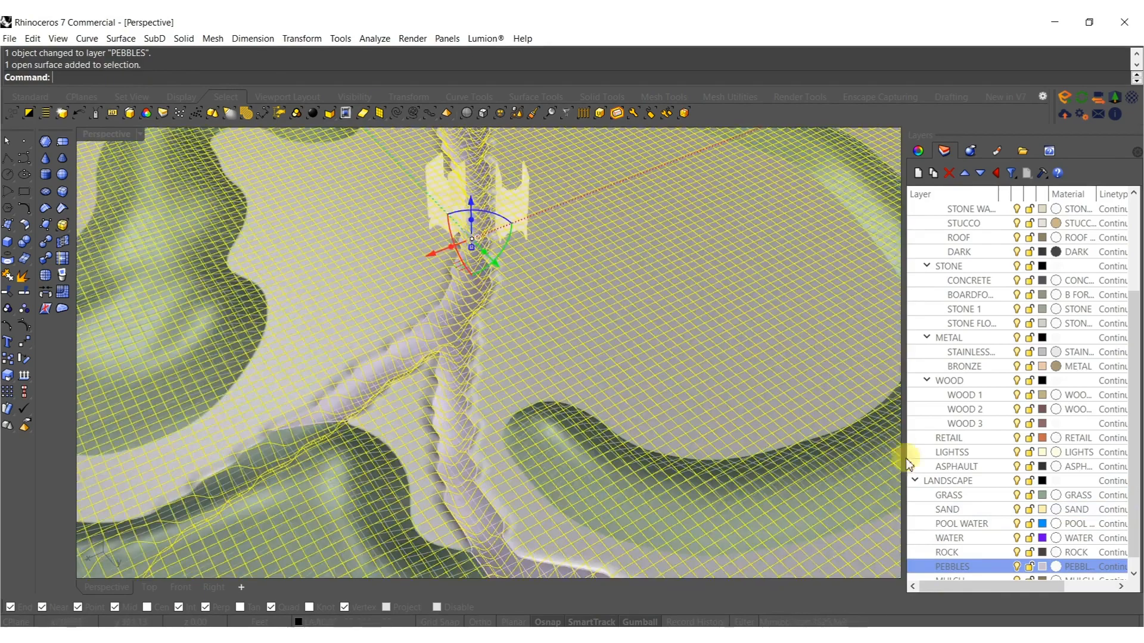
pyautogui.rightClick(958, 511)
pyautogui.click(1000, 452)
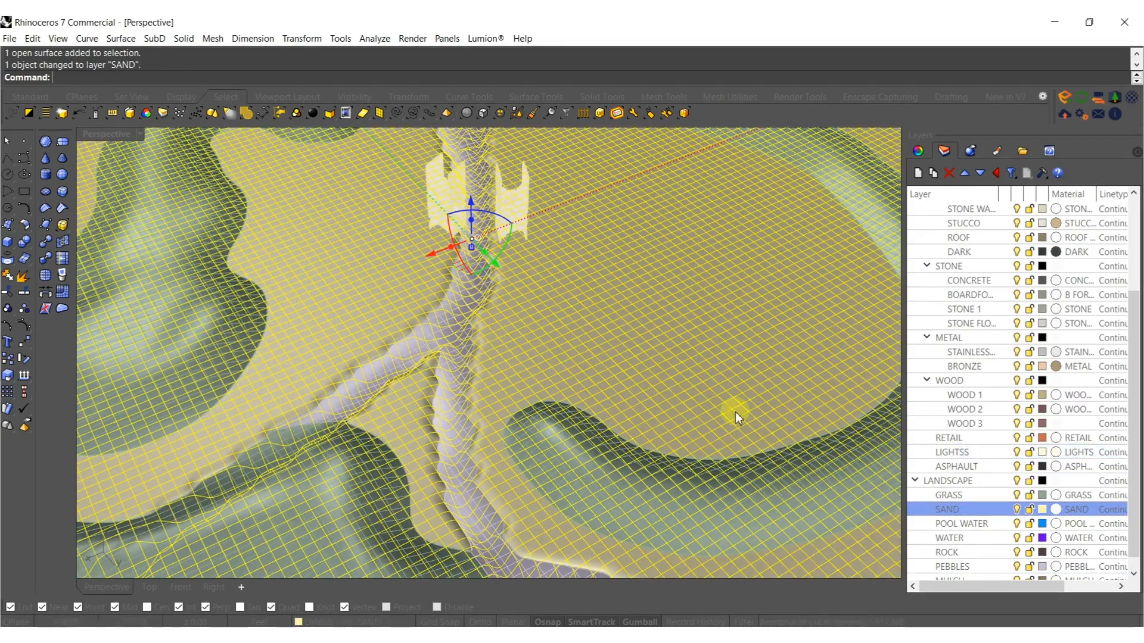
pyautogui.scroll(-5, 553, 379)
pyautogui.moveTo(553, 378); pyautogui.dragTo(482, 262, button='right')
pyautogui.scroll(5, 481, 262)
pyautogui.press('Escape')
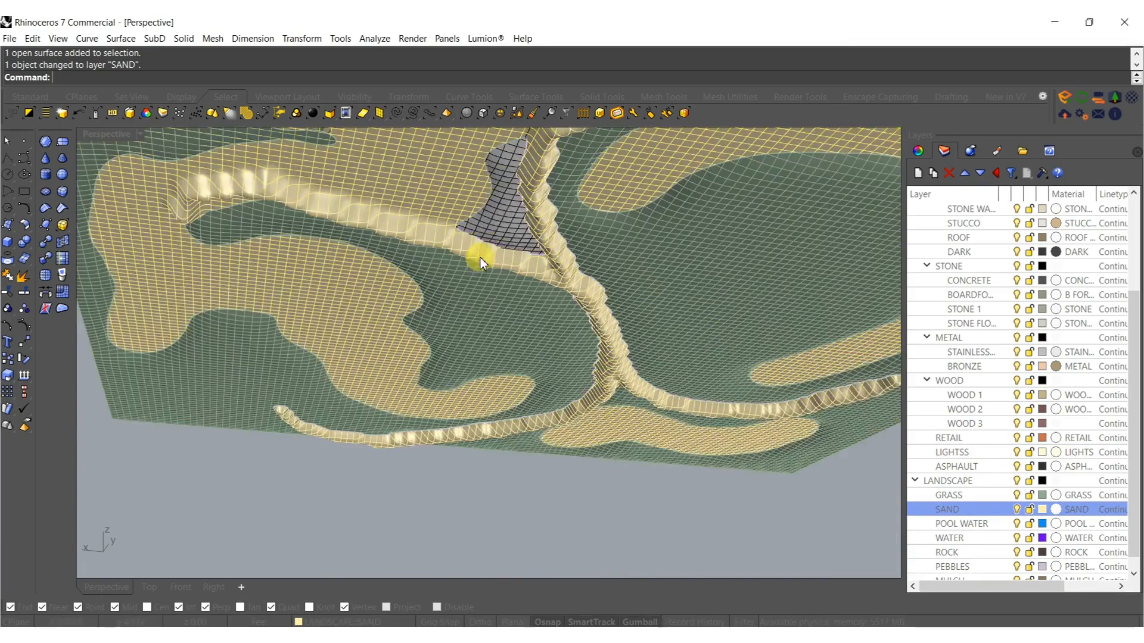
# Delete the leftover surface piece overlapping the channel fork near the hill.
pyautogui.moveTo(498, 213); pyautogui.dragTo(492, 390, button='right')
pyautogui.keyDown('shift'); pyautogui.moveTo(721, 475); pyautogui.dragTo(709, 406, button='right'); pyautogui.keyUp('shift')
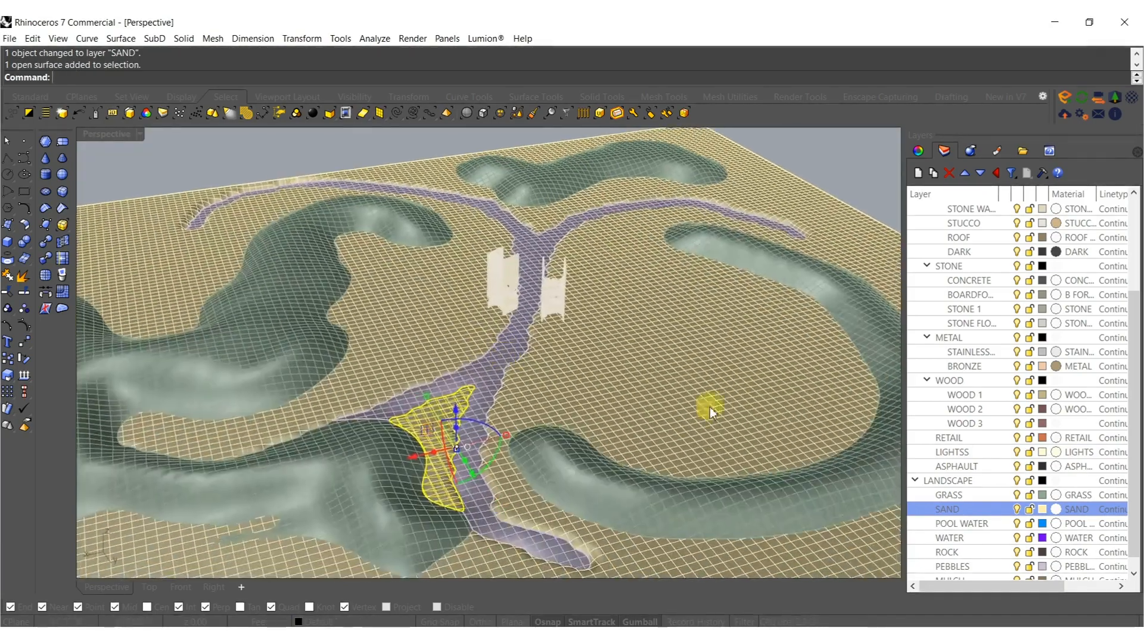
pyautogui.scroll(-3, 439, 474)
pyautogui.scroll(4, 443, 470)
pyautogui.press('Delete')
pyautogui.scroll(-6, 447, 467)
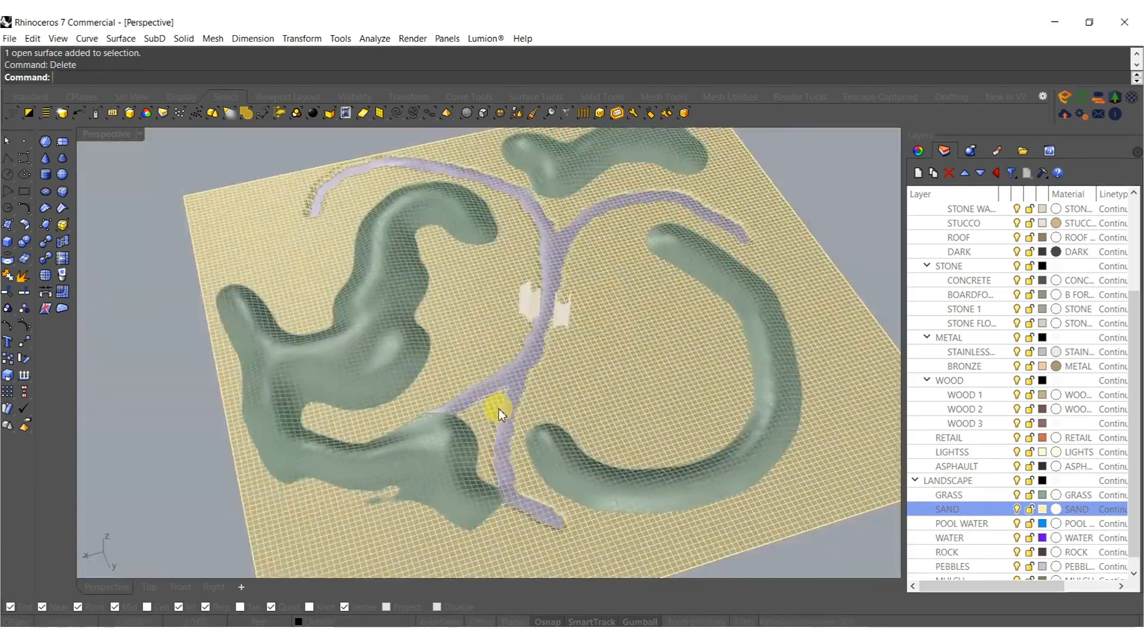
pyautogui.moveTo(490, 420); pyautogui.dragTo(483, 386, button='right')
pyautogui.scroll(5, 518, 388)
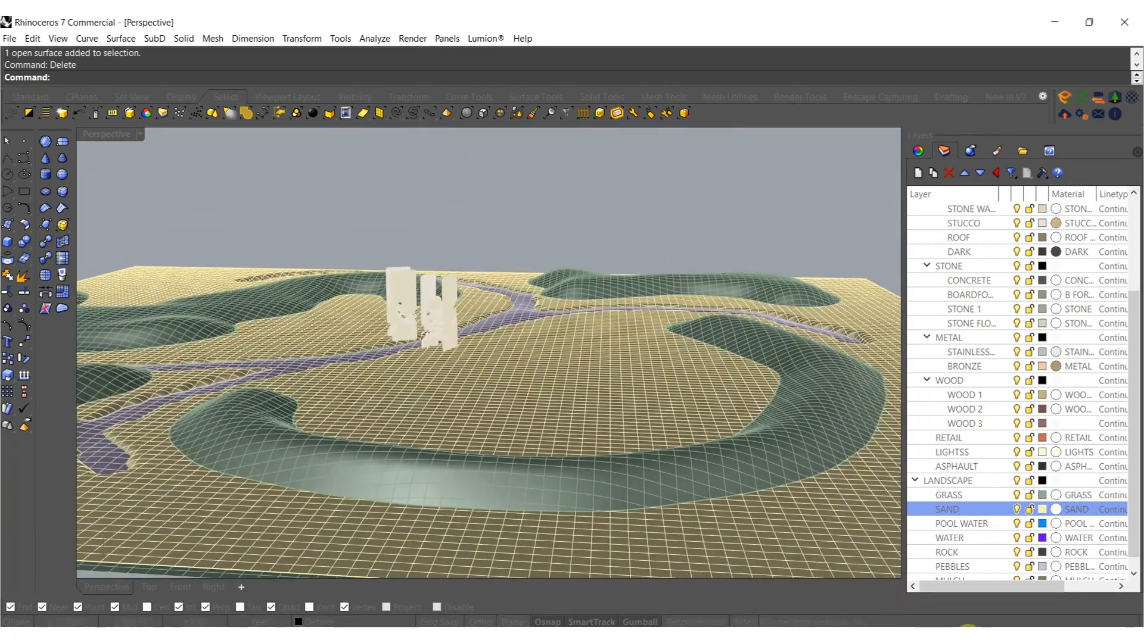
# Switch to Lumion and apply the Evermotion Soil 002 2048 material to the PEBBLES channel between the towers.
pyautogui.click(974, 613)
pyautogui.click(954, 584)
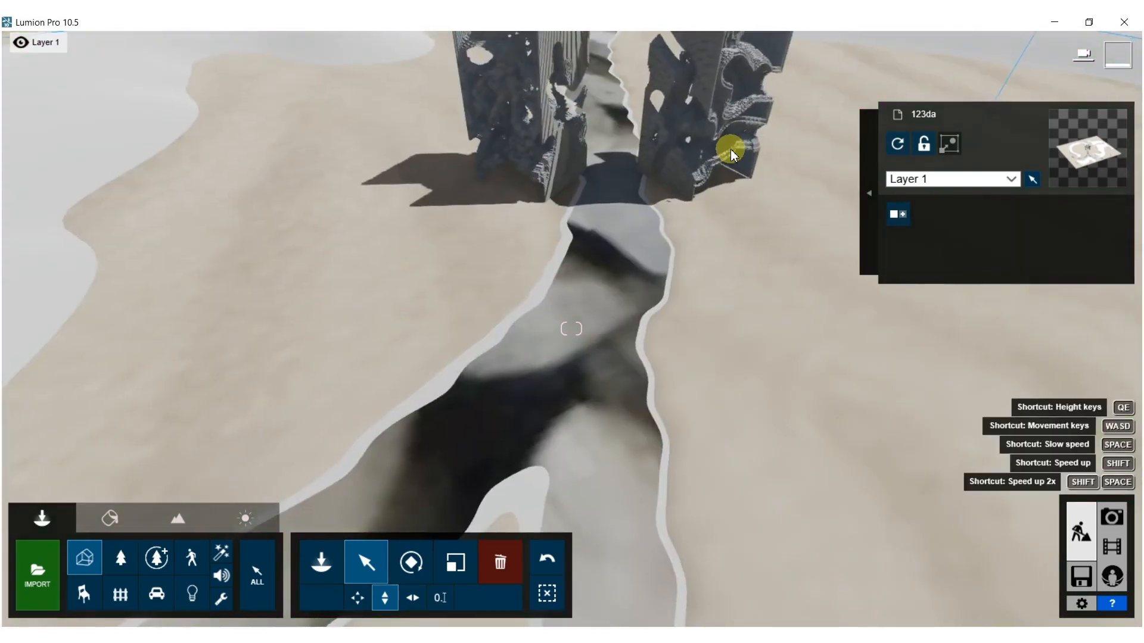
pyautogui.press('w')
pyautogui.moveTo(672, 270); pyautogui.dragTo(676, 155, button='right')
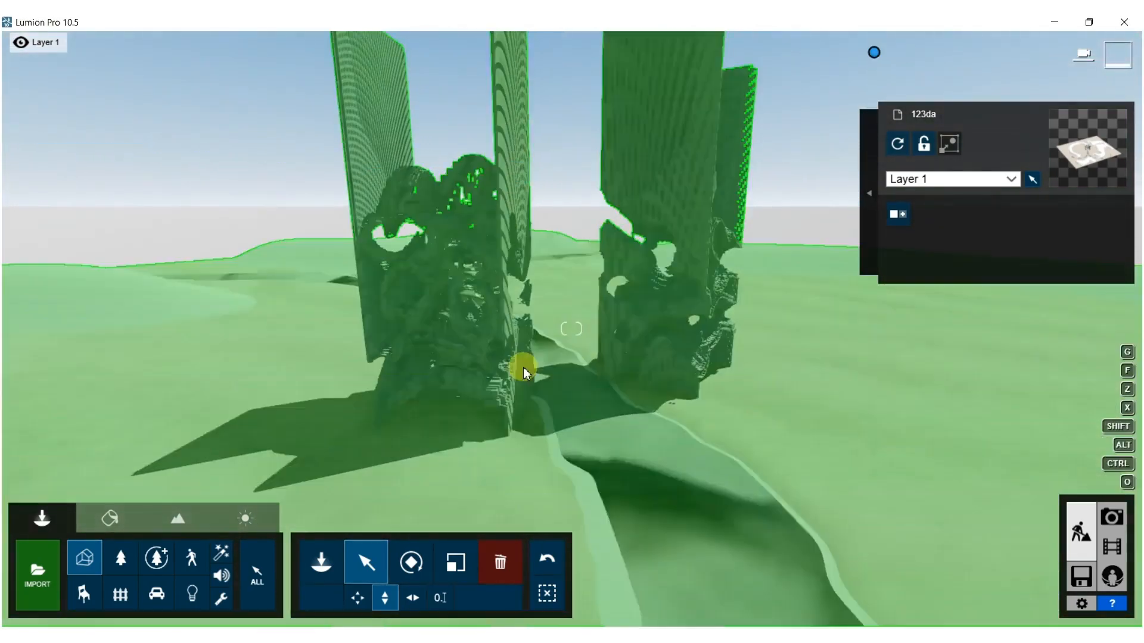
pyautogui.click(111, 520)
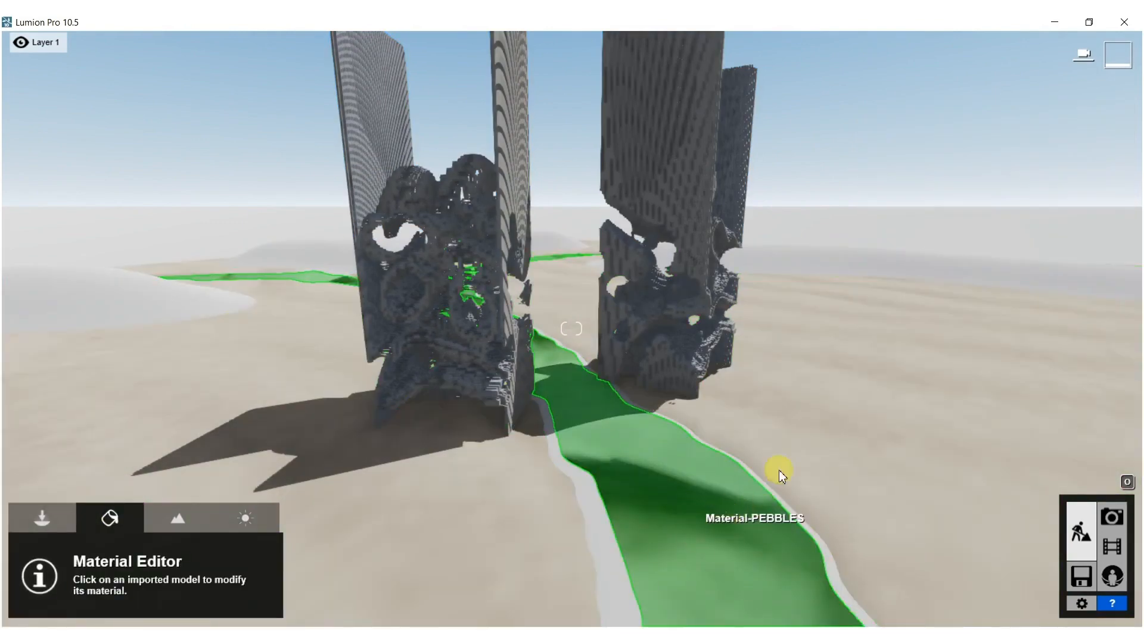
pyautogui.click(589, 391)
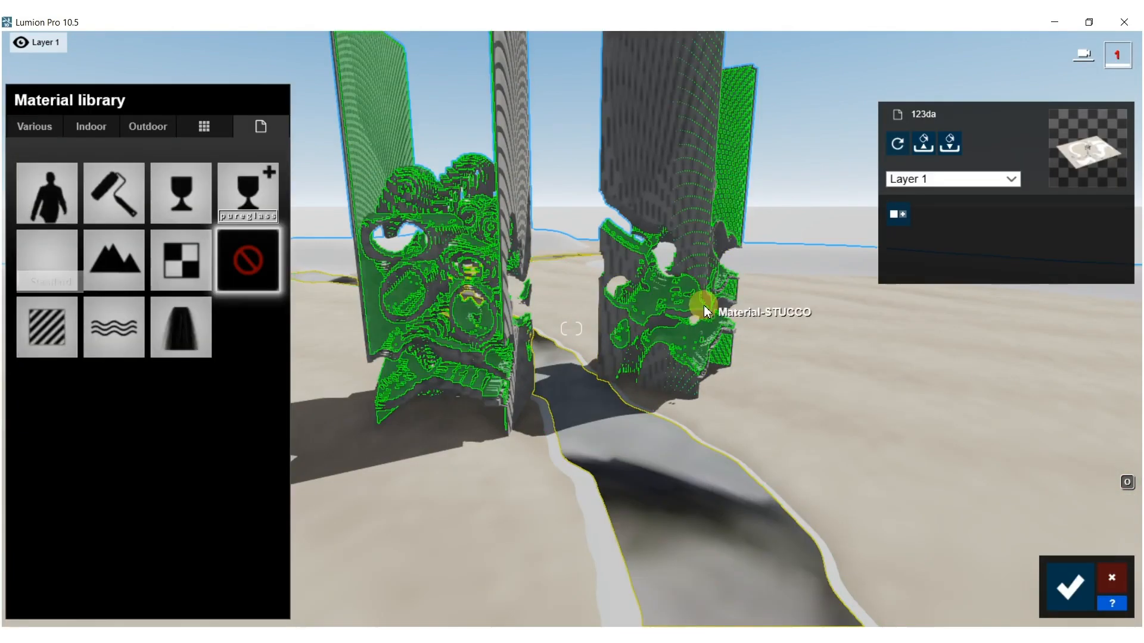
pyautogui.click(34, 127)
pyautogui.click(198, 168)
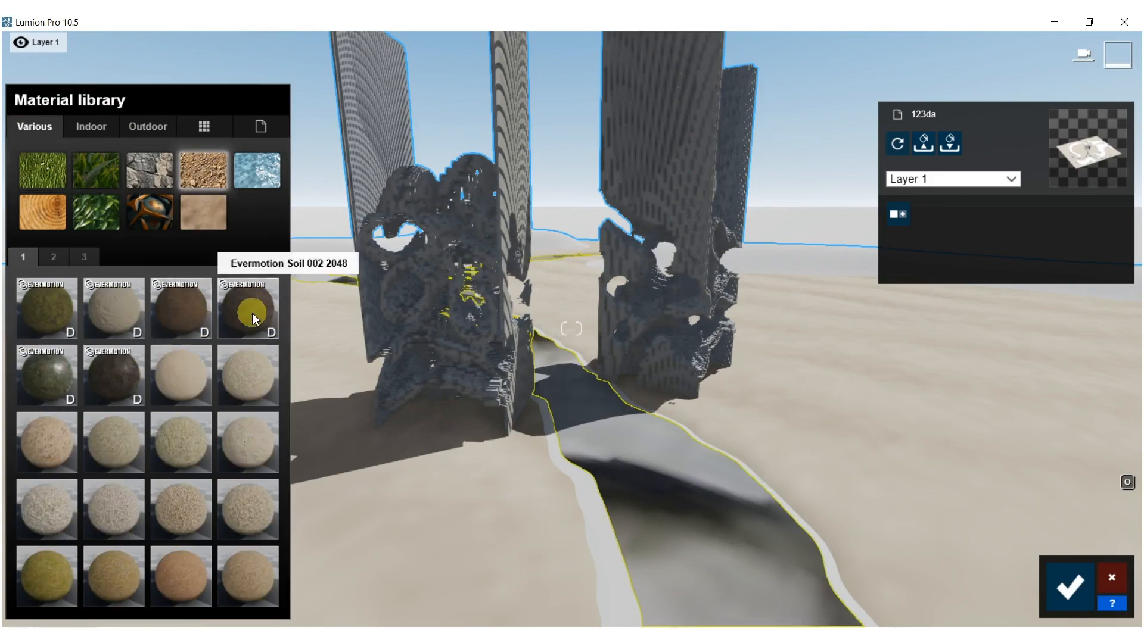
pyautogui.click(248, 307)
# Apply a tall, wild 3D grass material to the GRASS strips along the channel edges.
pyautogui.moveTo(760, 395)
pyautogui.mouseDown(button='right')
pyautogui.moveTo(760, 471)
pyautogui.moveTo(780, 465)
pyautogui.moveTo(798, 417)
pyautogui.moveTo(685, 362)
pyautogui.mouseUp(button='right')
pyautogui.press('w')
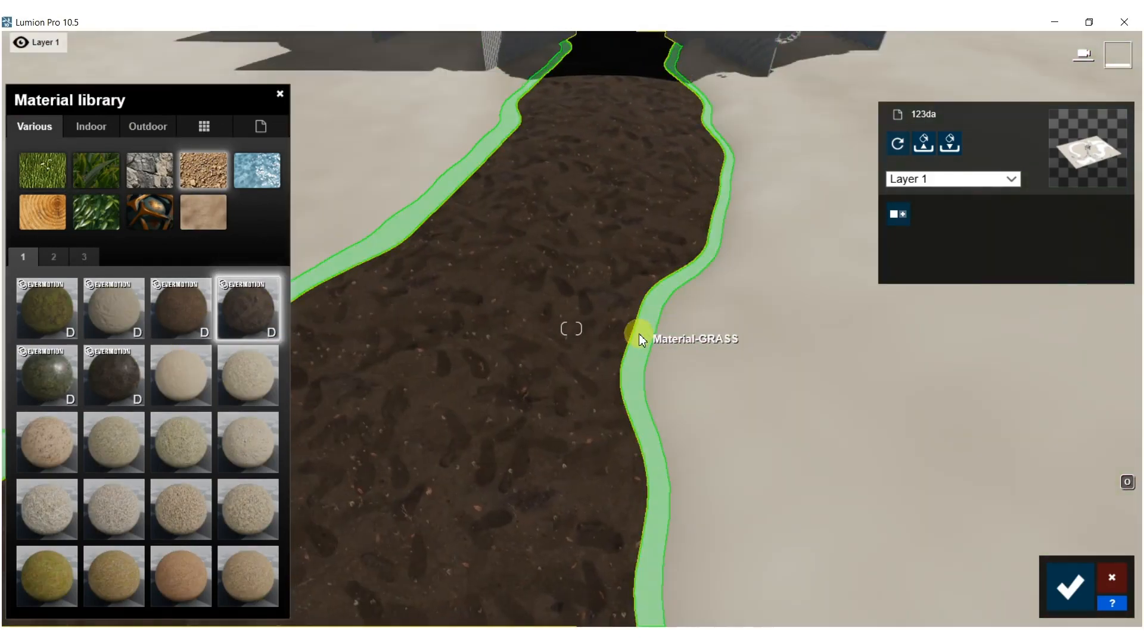
pyautogui.click(639, 333)
pyautogui.click(39, 126)
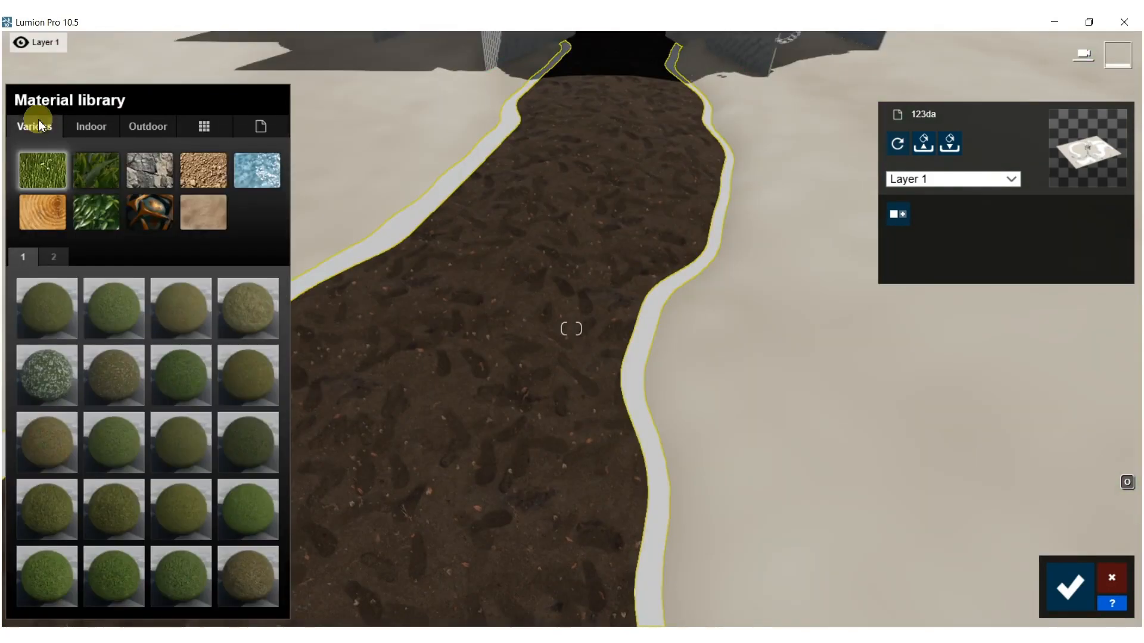
pyautogui.click(94, 169)
pyautogui.click(114, 509)
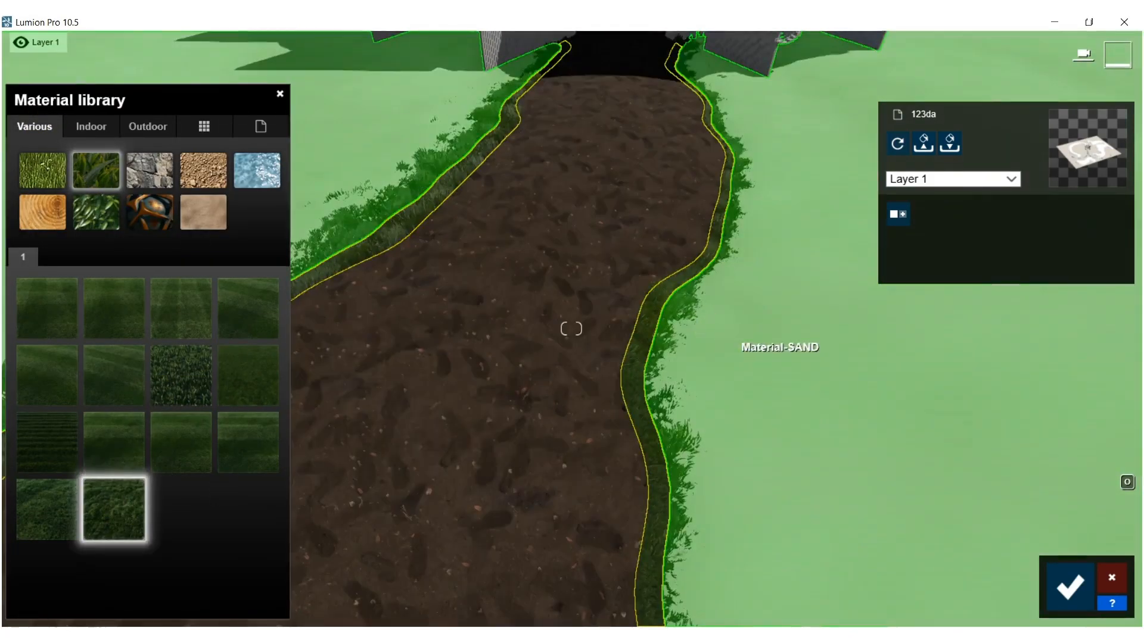
# Apply the Evermotion Swamp 001 2048 material to the SAND ground surface around the channel.
pyautogui.moveTo(729, 342); pyautogui.dragTo(677, 233, button='middle')
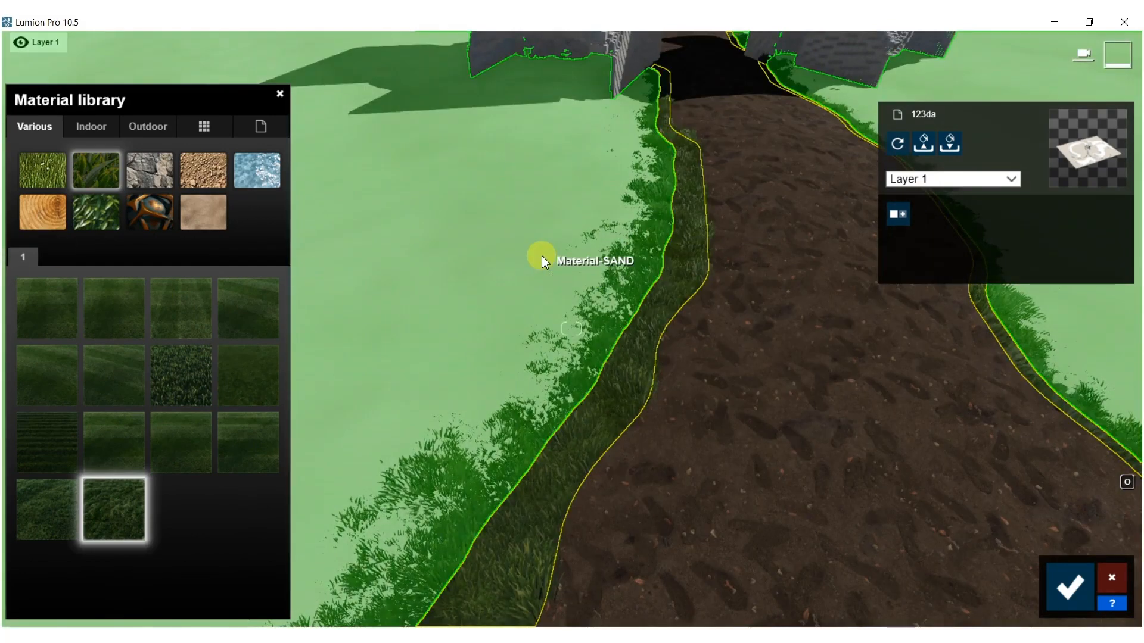
pyautogui.click(541, 256)
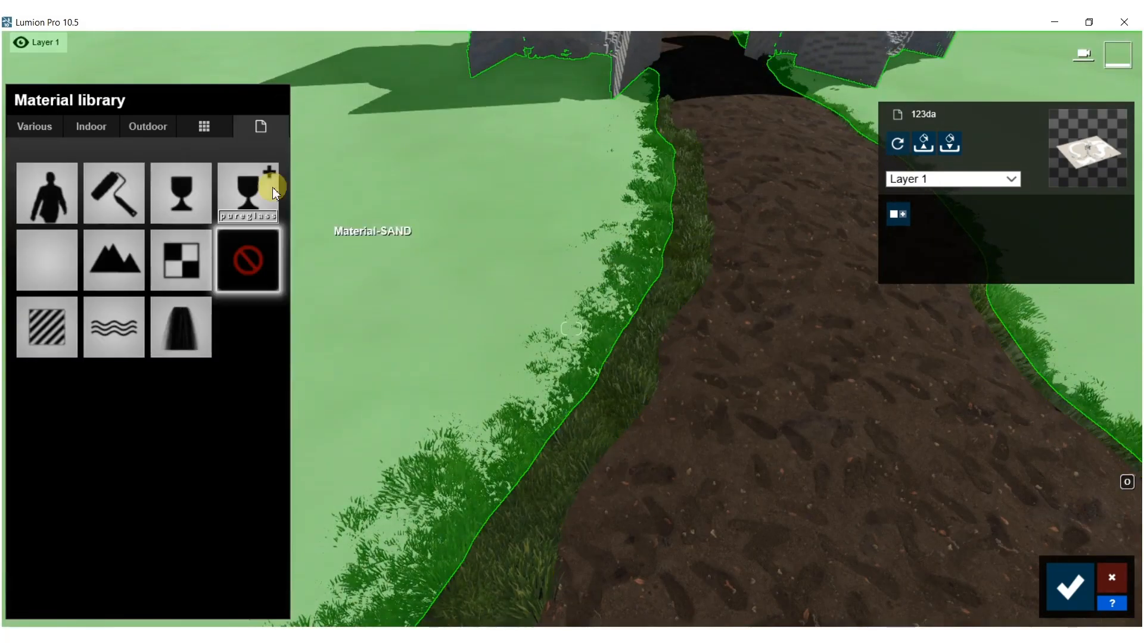
pyautogui.click(37, 125)
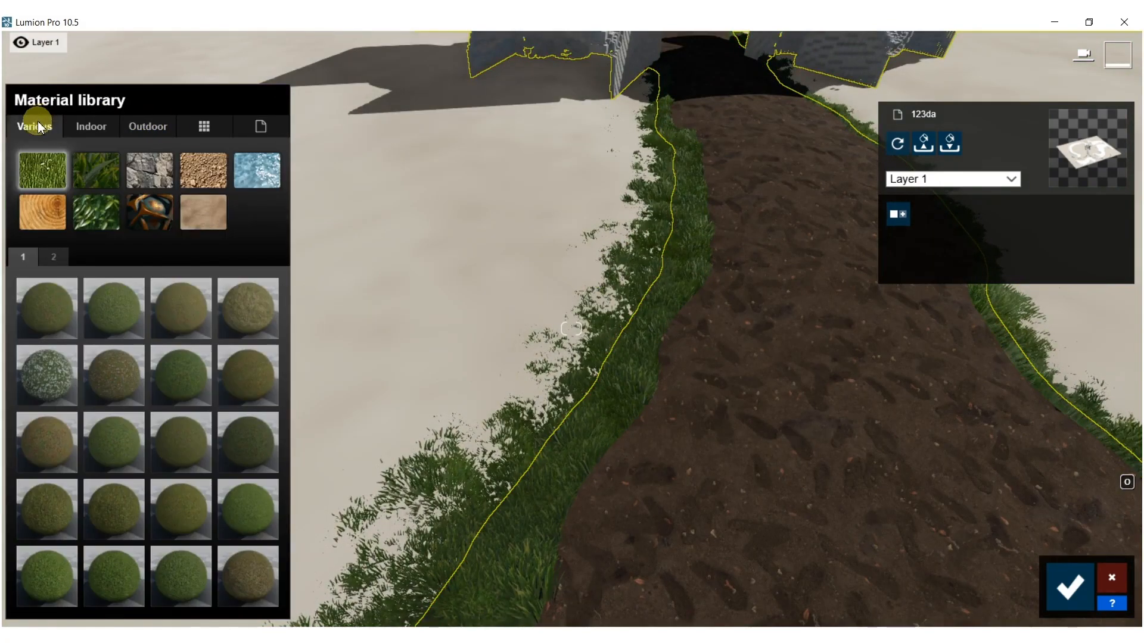
pyautogui.click(206, 187)
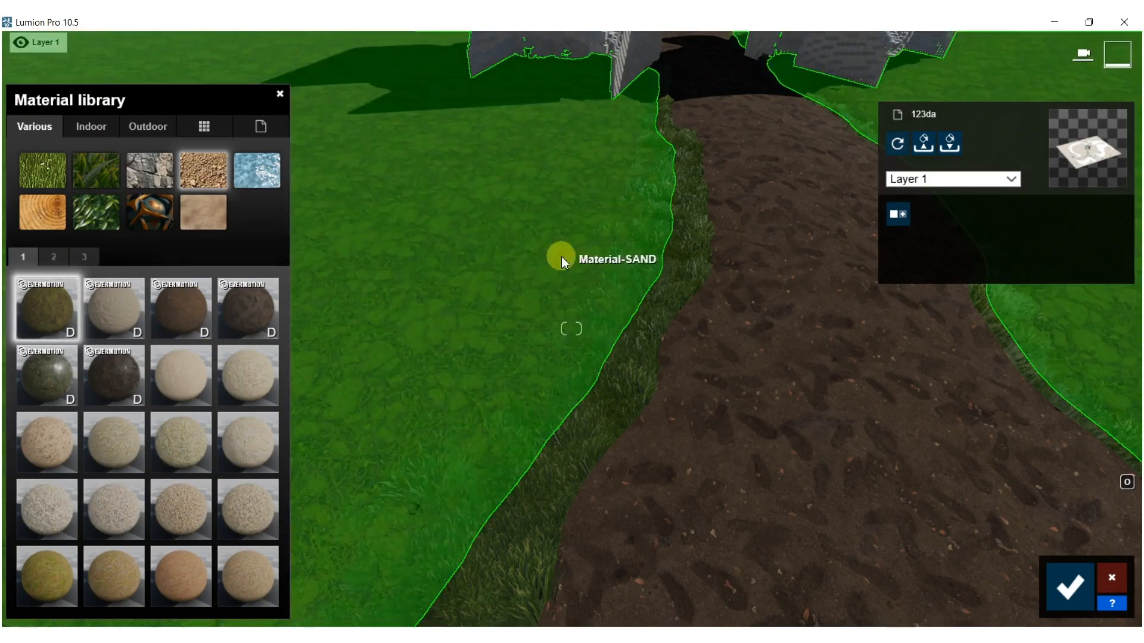
pyautogui.moveTo(561, 256); pyautogui.dragTo(555, 262, button='right')
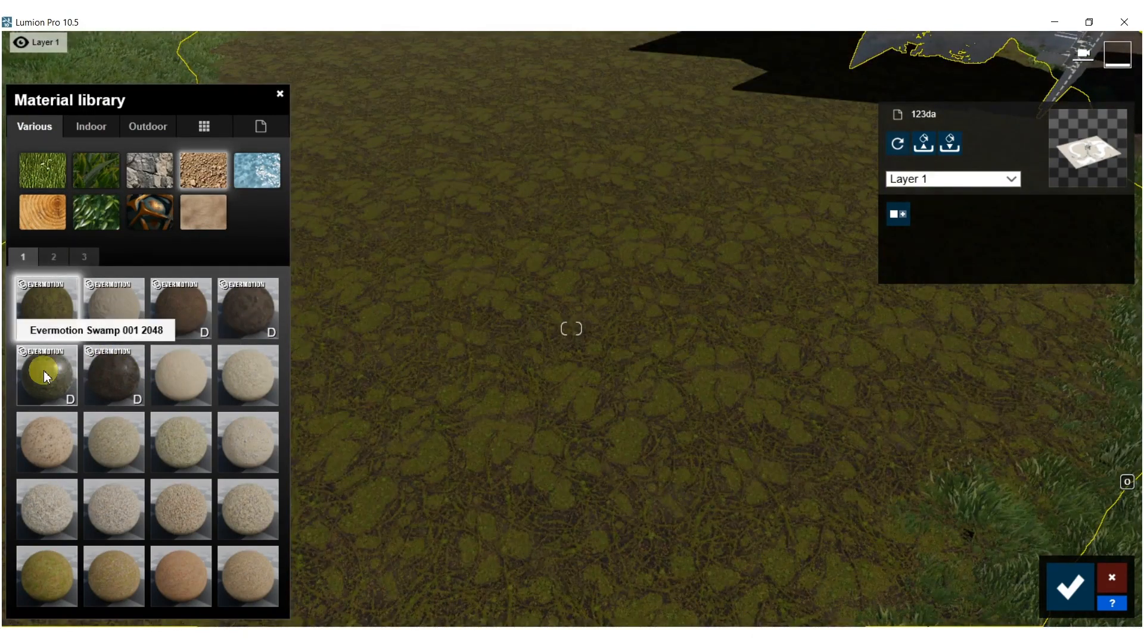
pyautogui.click(44, 371)
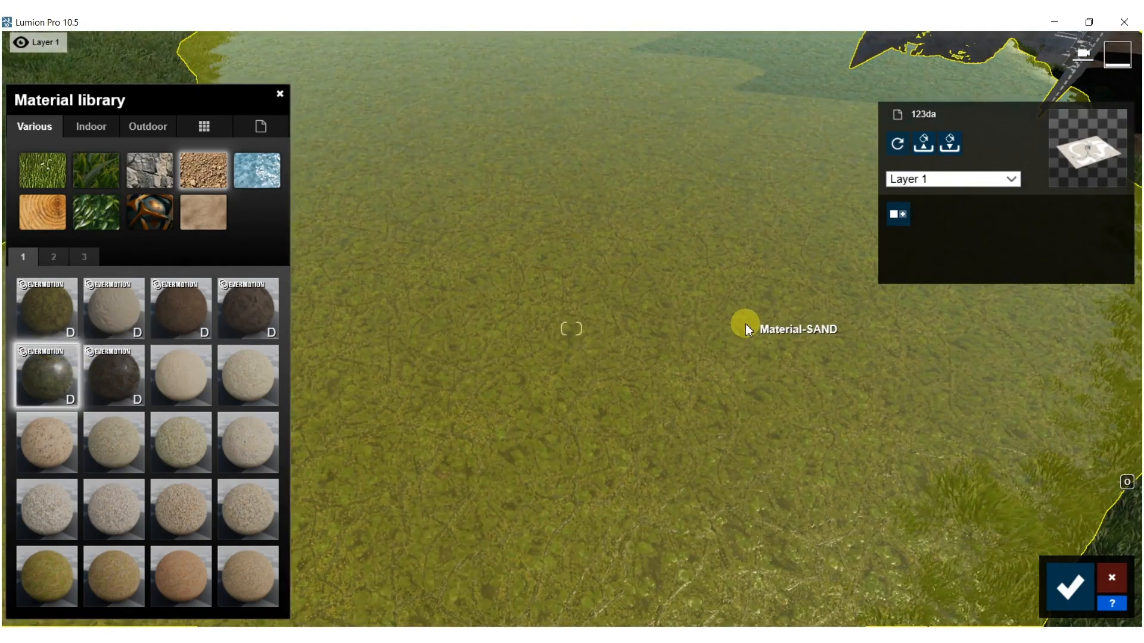
# Apply a rough grey stone-like material from the Aged category to the towers' STONE_WALL surfaces.
pyautogui.press('s')
pyautogui.moveTo(746, 325); pyautogui.dragTo(776, 256, button='right')
pyautogui.press('w')
pyautogui.press('w')
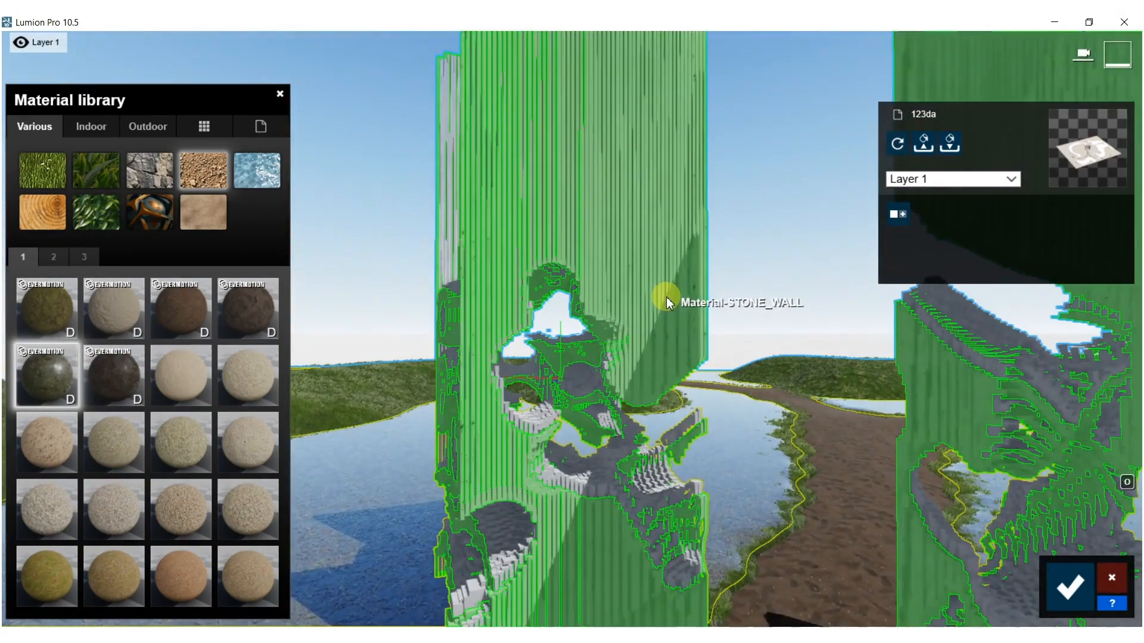
pyautogui.click(666, 302)
pyautogui.click(33, 125)
pyautogui.click(161, 181)
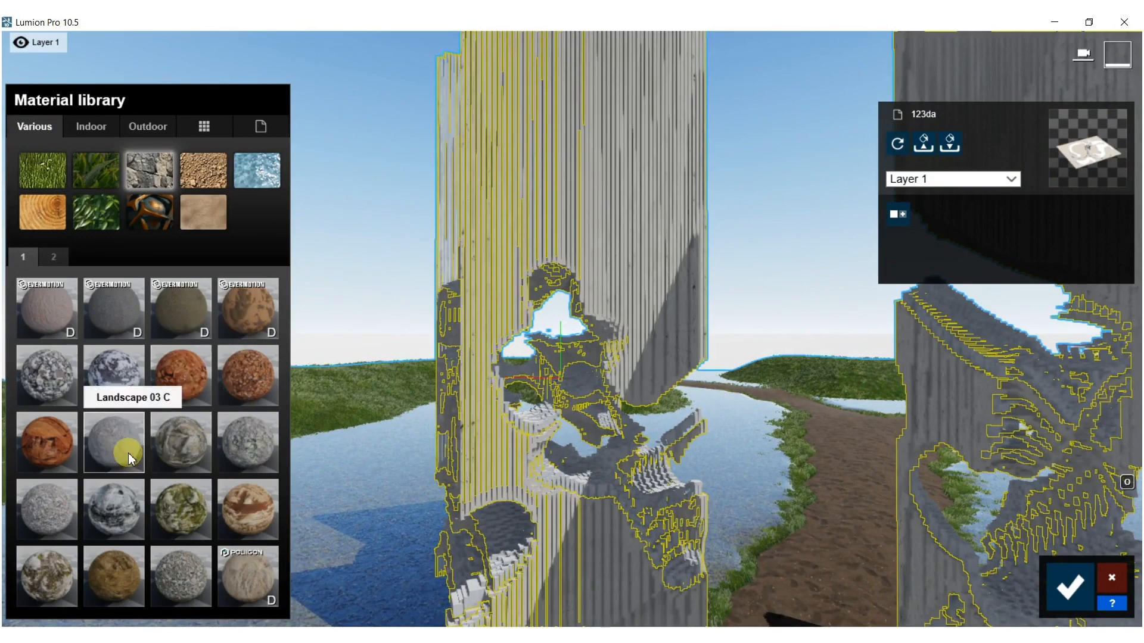
pyautogui.click(149, 218)
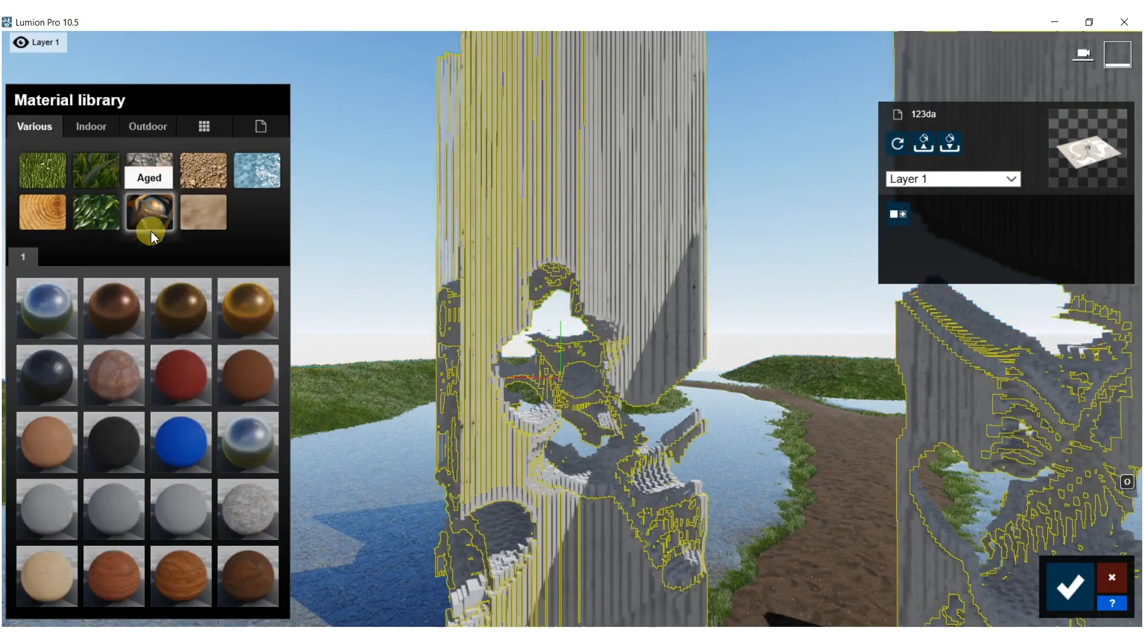
pyautogui.click(241, 510)
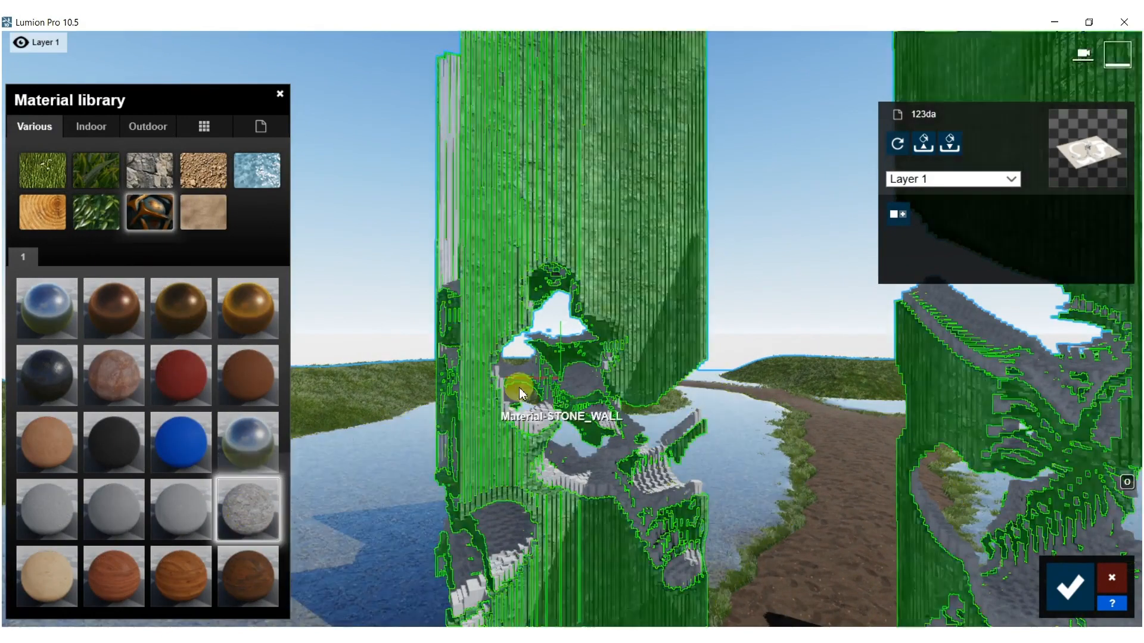
# Apply the Polii TilesMarble 063 2k material to the towers' STUCCO surfaces.
pyautogui.click(634, 477)
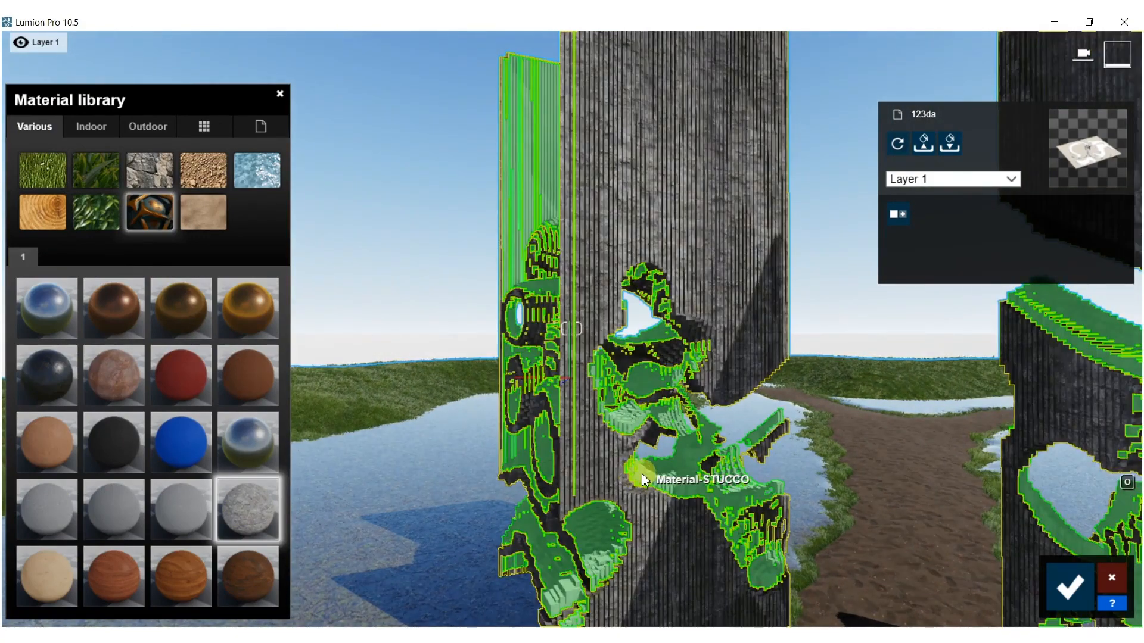
pyautogui.click(641, 474)
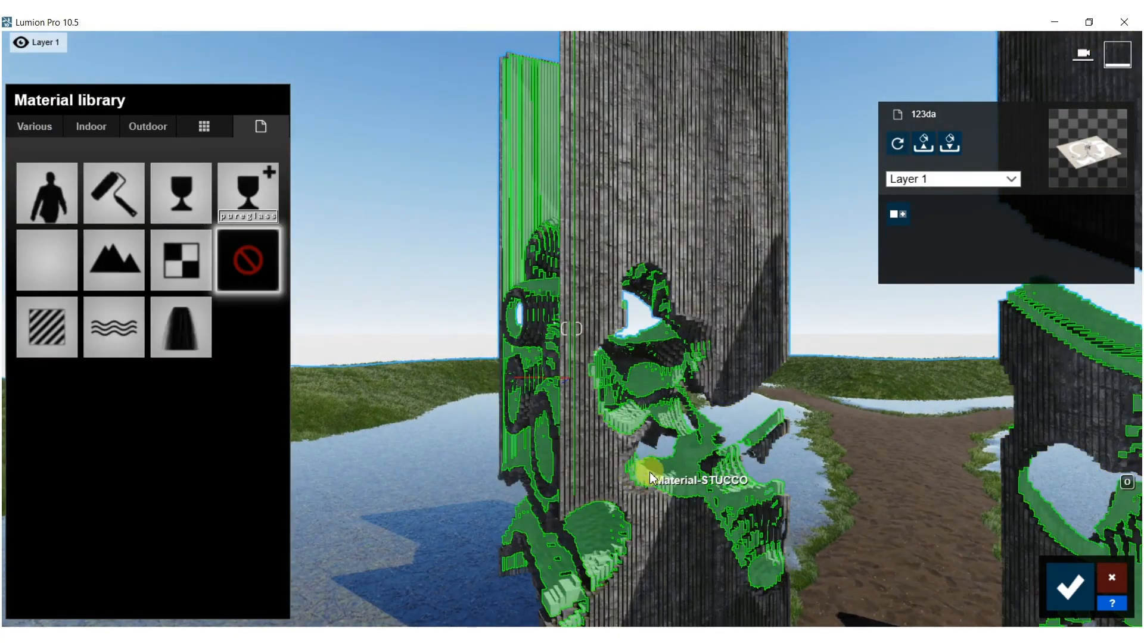
pyautogui.click(92, 126)
pyautogui.click(172, 214)
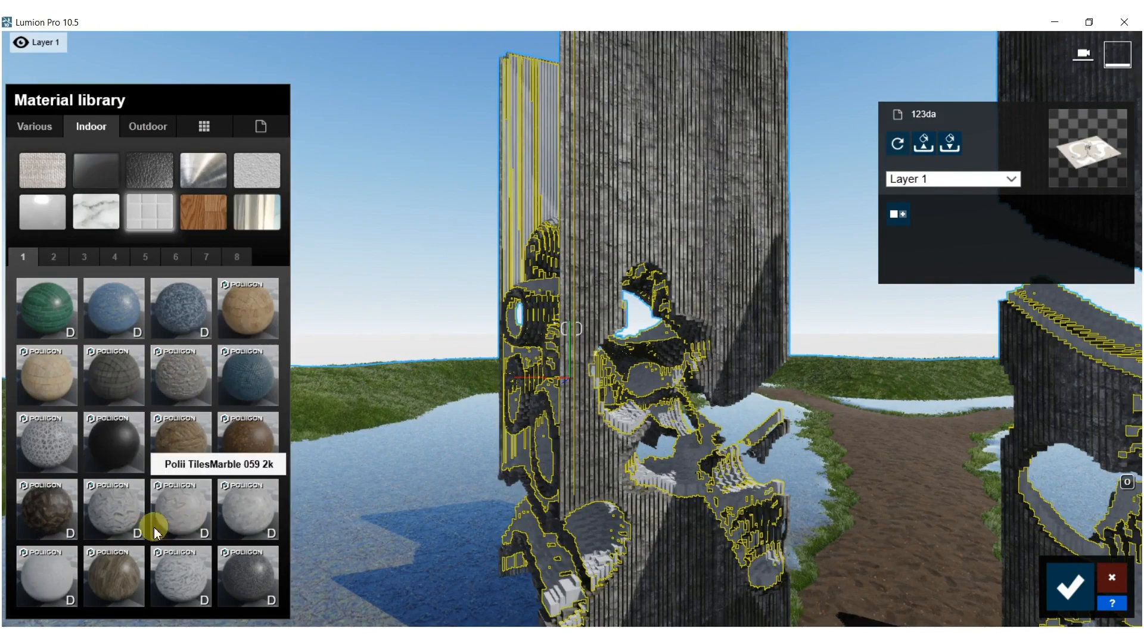
pyautogui.click(31, 573)
# Raise the gloss and reflectivity of the towers' STUCCO marble material and save the material changes.
pyautogui.press('a')
pyautogui.moveTo(730, 299); pyautogui.dragTo(792, 300, button='right')
pyautogui.press('w')
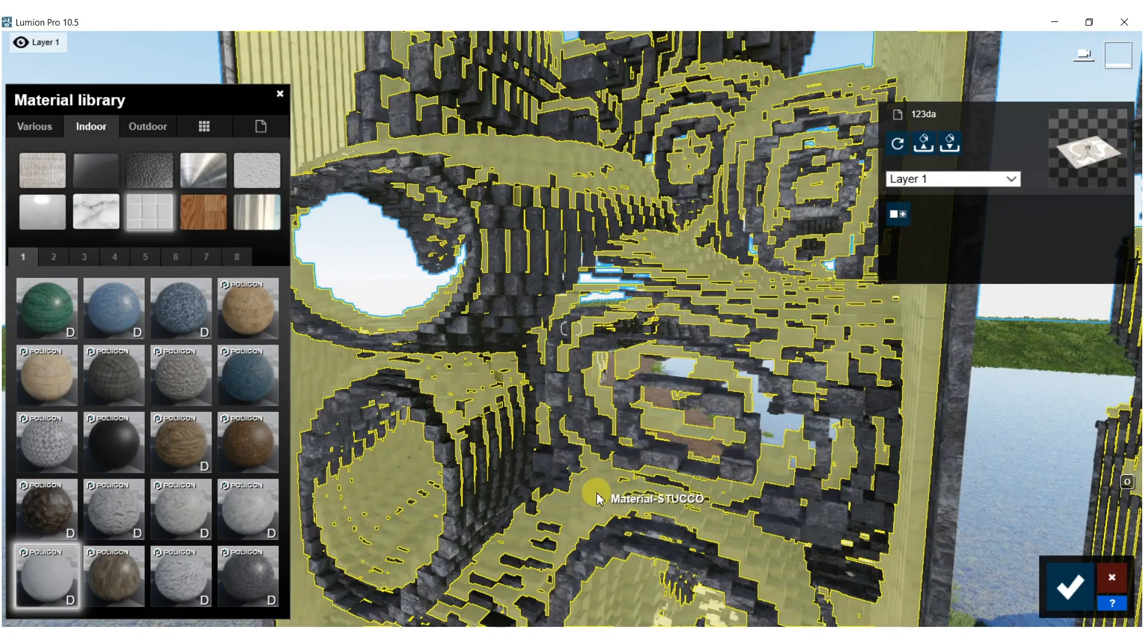
pyautogui.click(592, 492)
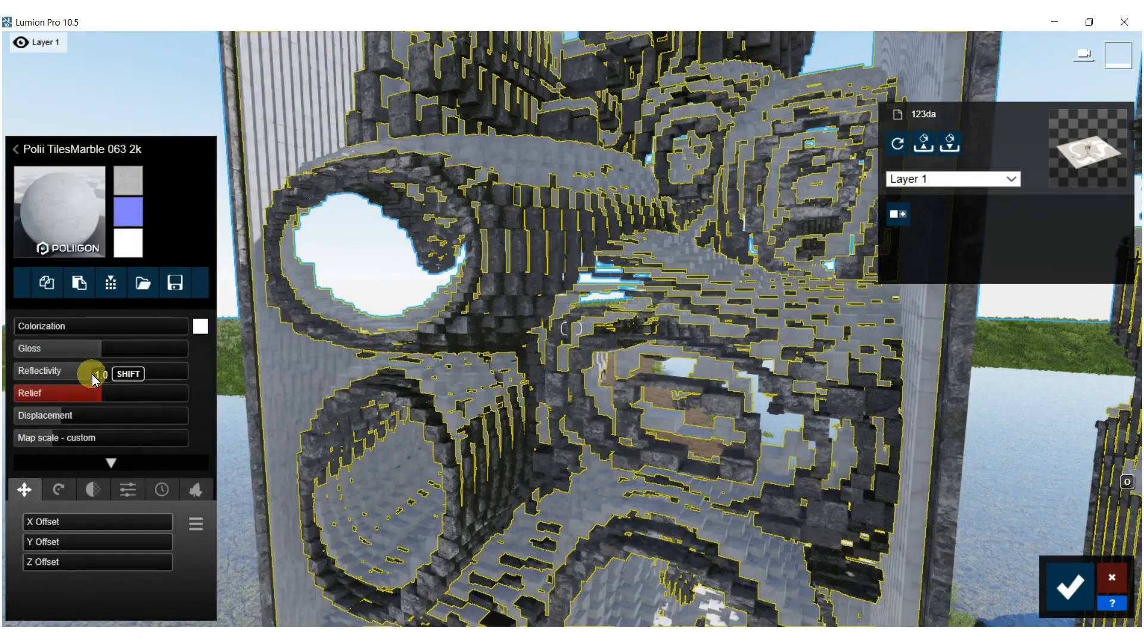
pyautogui.moveTo(114, 371); pyautogui.dragTo(156, 356)
pyautogui.press('s')
pyautogui.moveTo(499, 407); pyautogui.dragTo(548, 429, button='right')
pyautogui.press('s')
pyautogui.press('w')
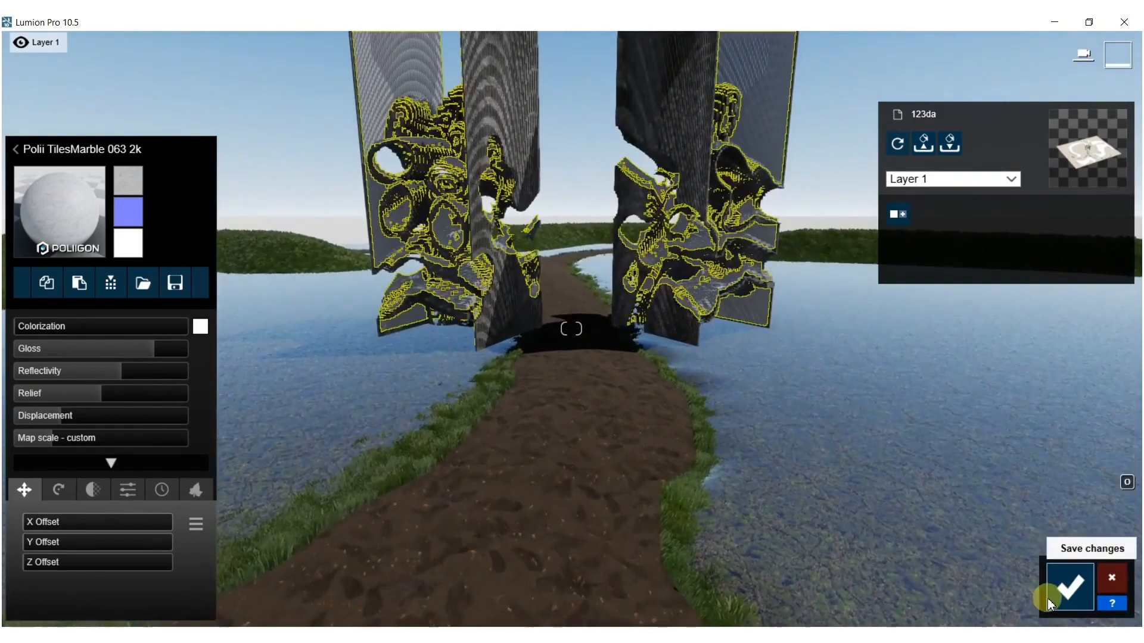
pyautogui.click(1071, 586)
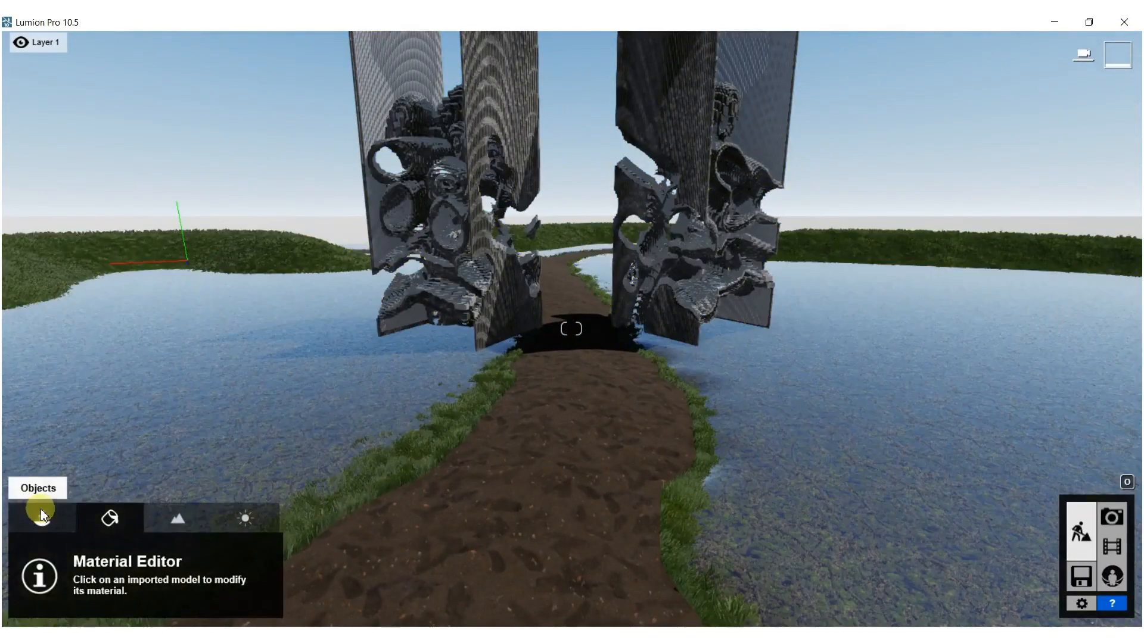
# Place two copies of a fallen leafless tree in the water, one on each side of the path.
pyautogui.click(41, 511)
pyautogui.click(115, 559)
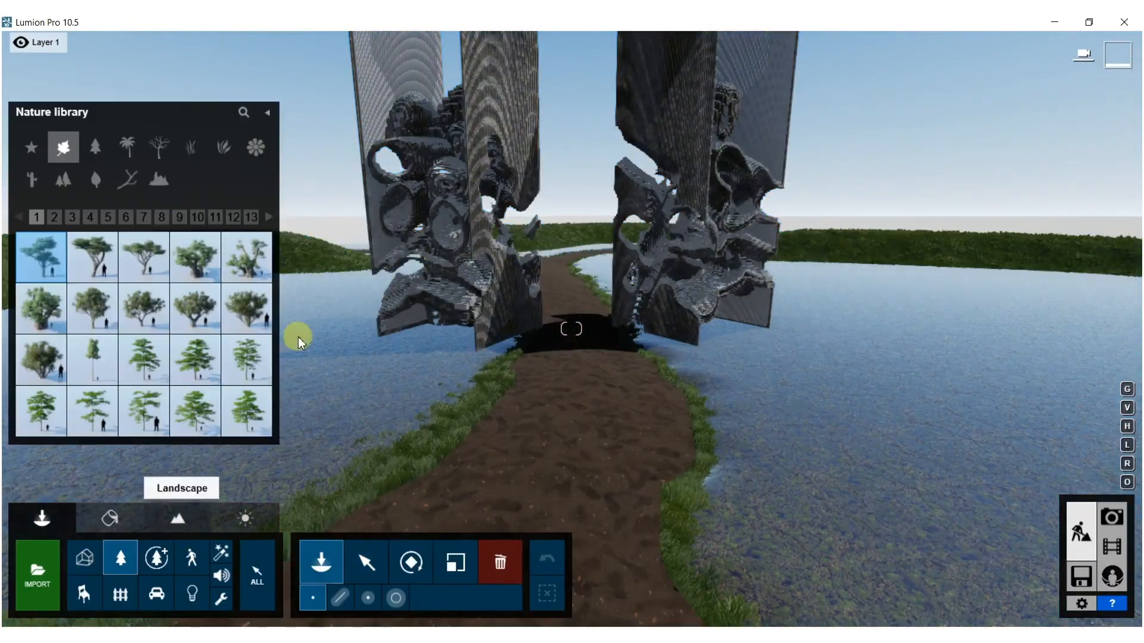
pyautogui.click(160, 153)
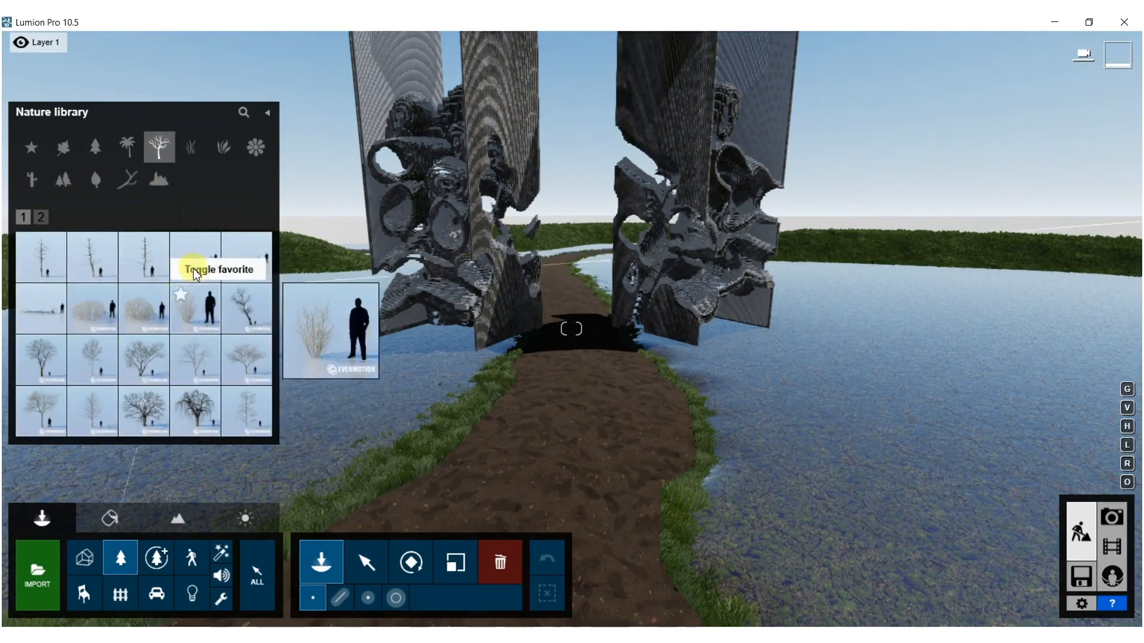
pyautogui.click(185, 250)
pyautogui.click(339, 383)
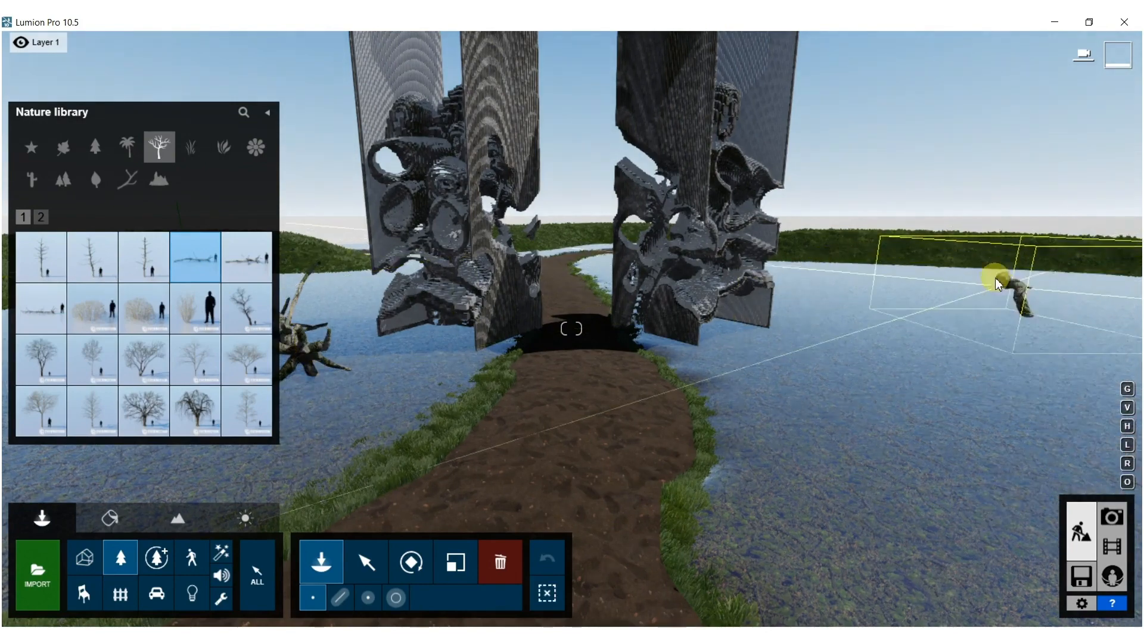
pyautogui.click(991, 288)
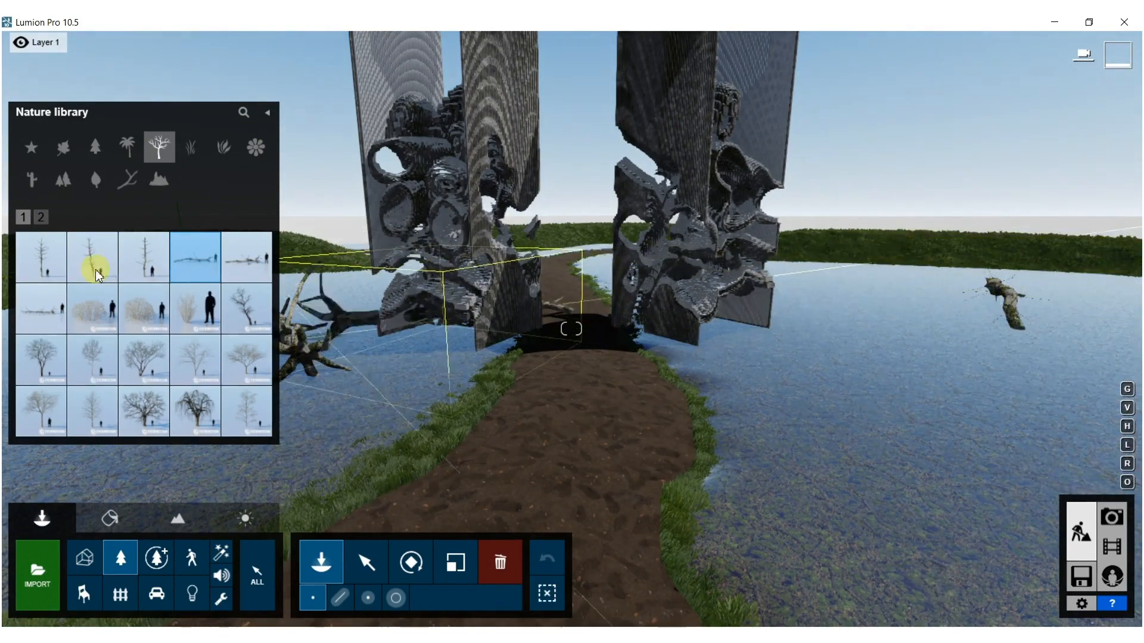
# Place a different fallen tree and a cluster of Leafless Shrub 003 in the water to the right of the path.
pyautogui.click(41, 307)
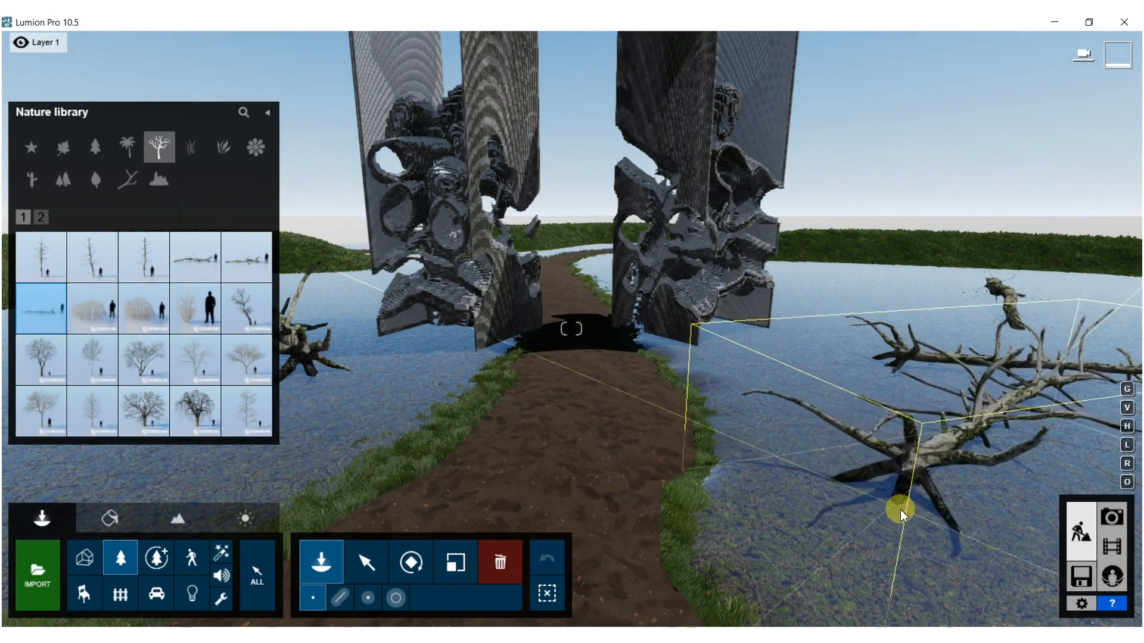
pyautogui.moveTo(184, 377)
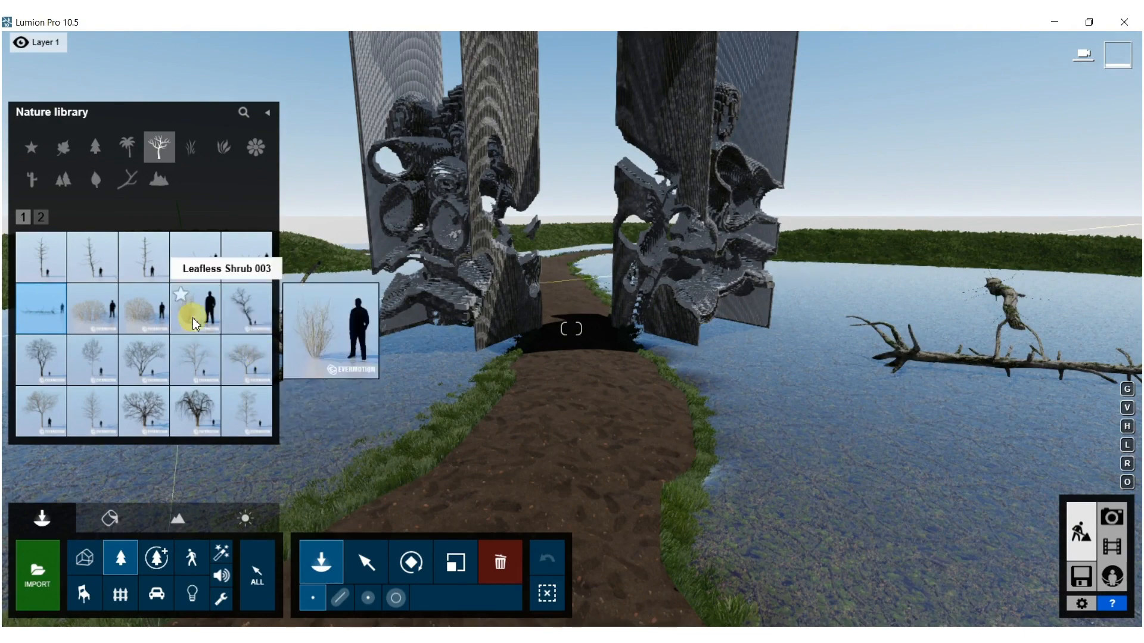
pyautogui.click(194, 323)
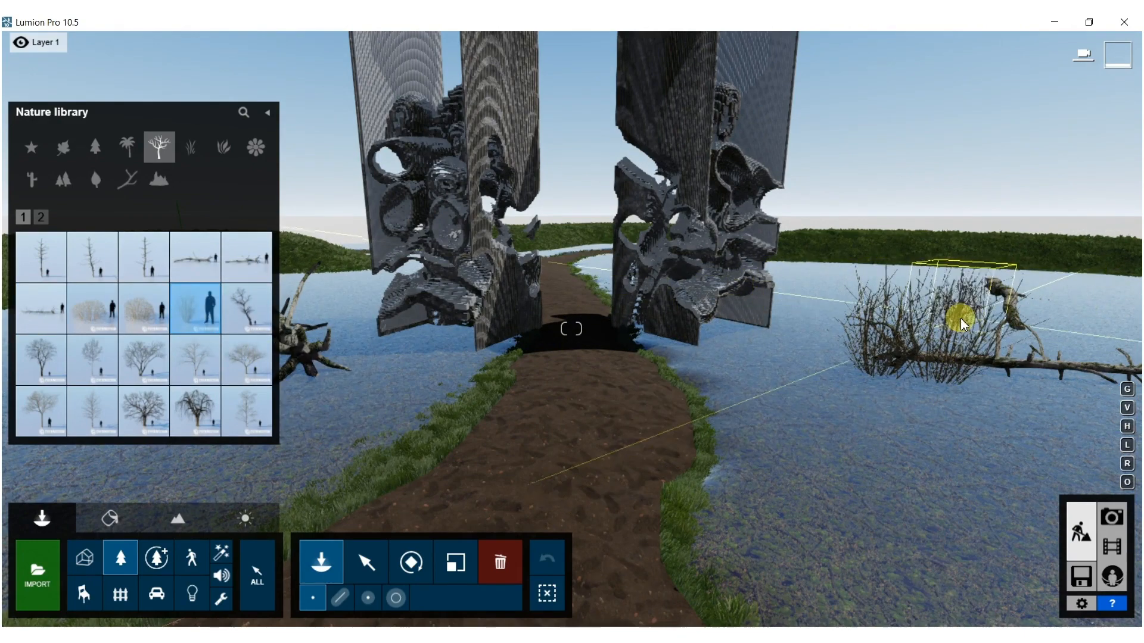
# Finish the shrub cluster beside the fallen tree, then place a second fallen tree with leafless shrubs in the water on the path's opposite side.
pyautogui.click(965, 322)
pyautogui.moveTo(418, 382); pyautogui.dragTo(528, 332, button='right')
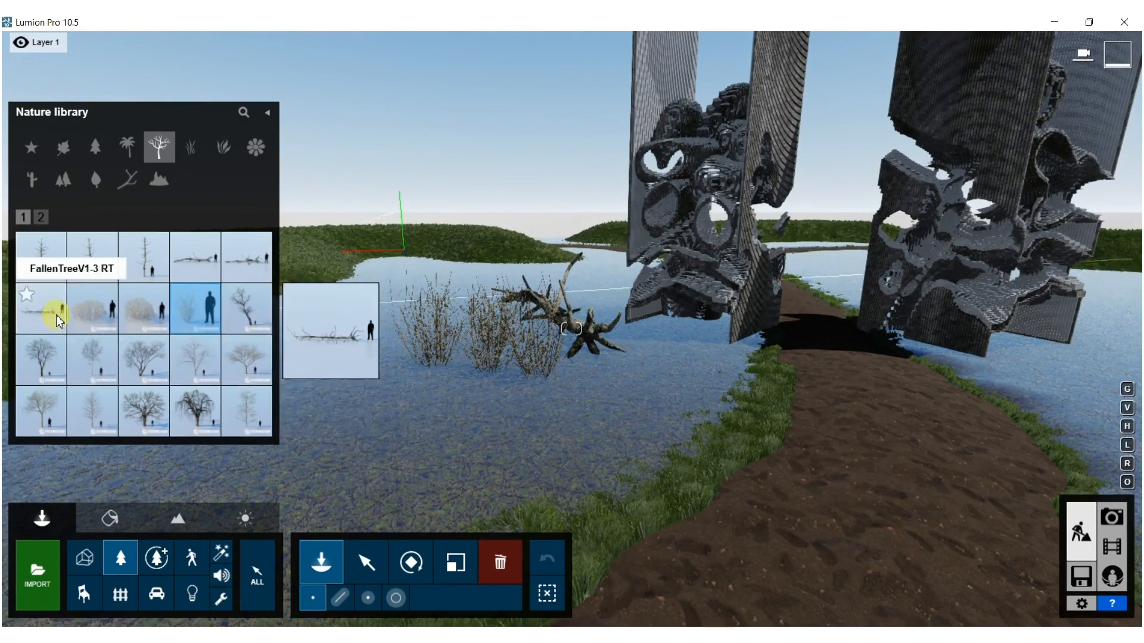
pyautogui.click(260, 269)
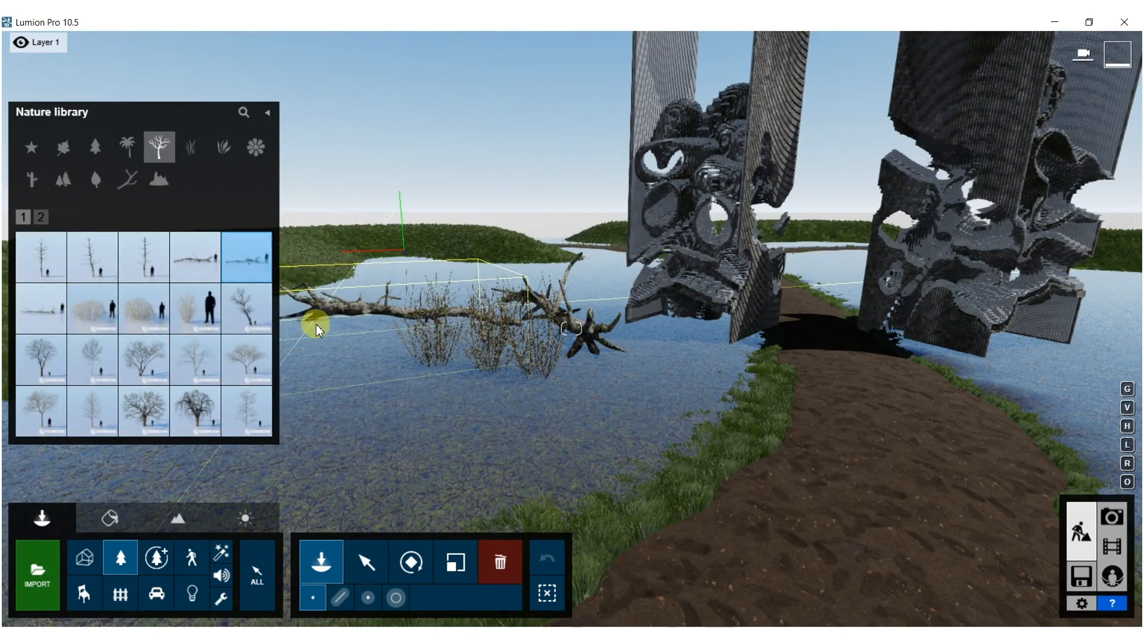
pyautogui.click(143, 308)
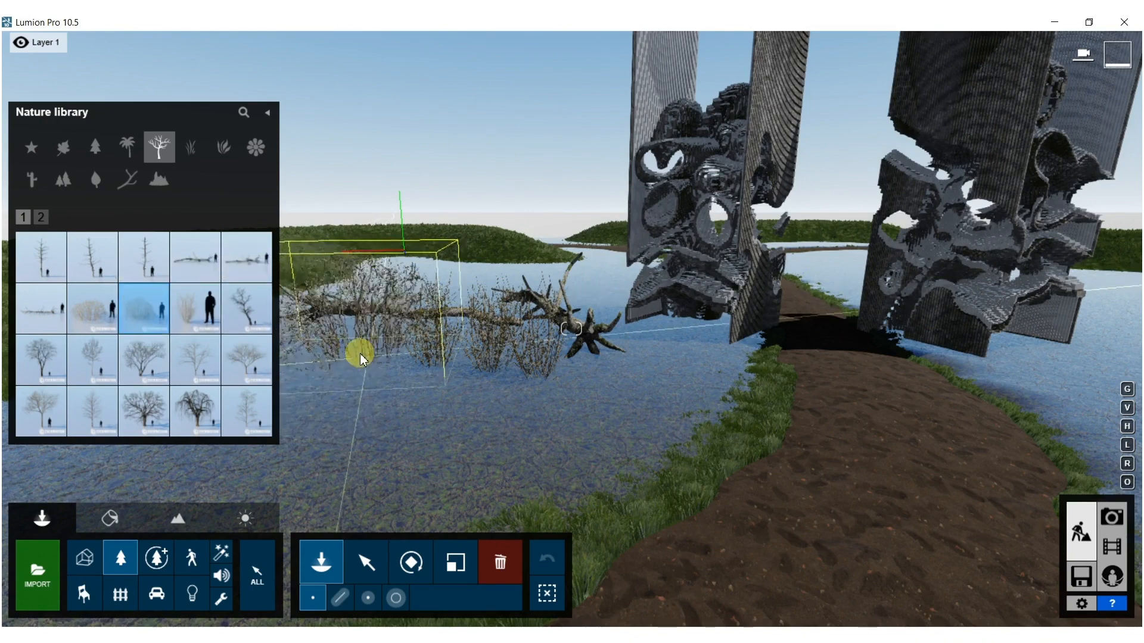
pyautogui.click(325, 406)
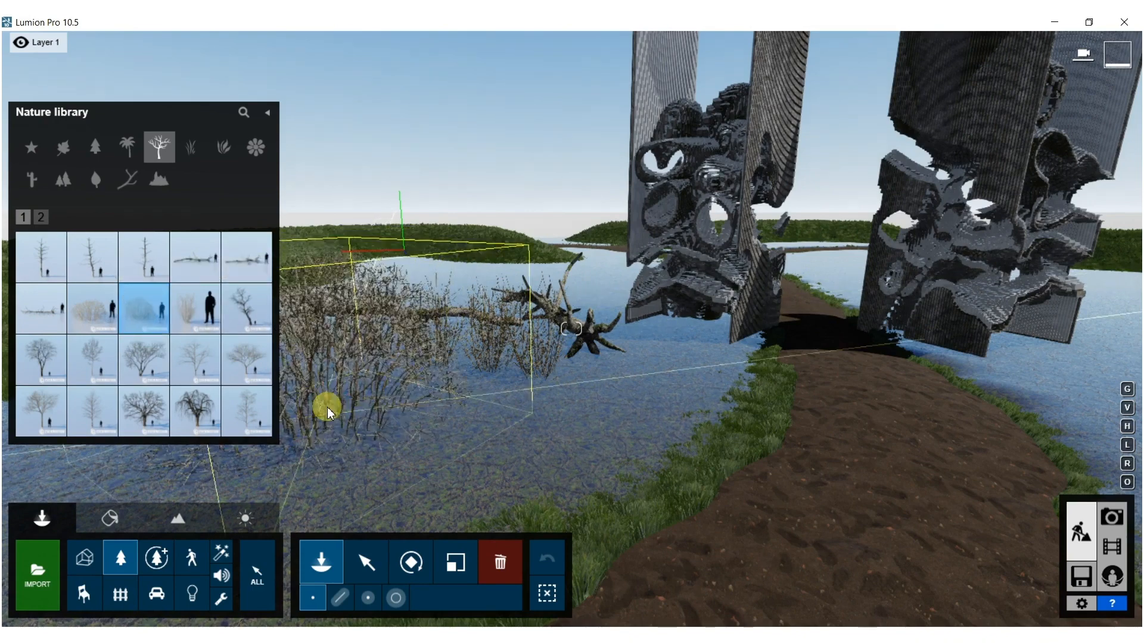
# Mass-paint Leafless Tree 006 around the outer edge of the terrain at medium density.
pyautogui.click(194, 361)
pyautogui.moveTo(453, 202); pyautogui.dragTo(500, 219, button='right')
pyautogui.hotkey('shift', 's')
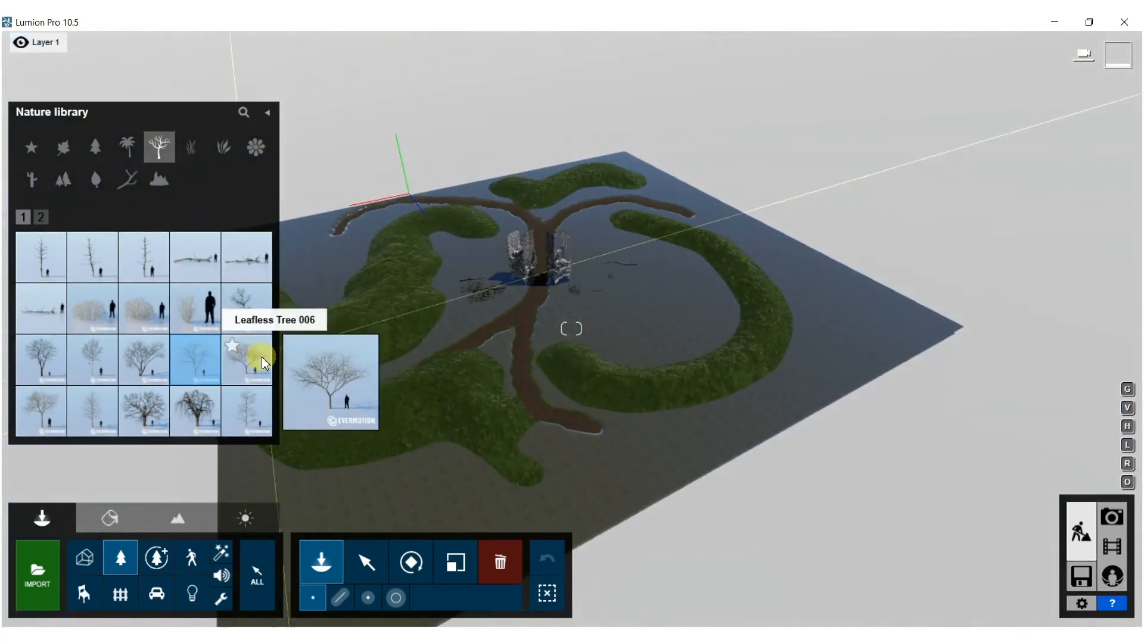
pyautogui.click(250, 357)
pyautogui.click(411, 562)
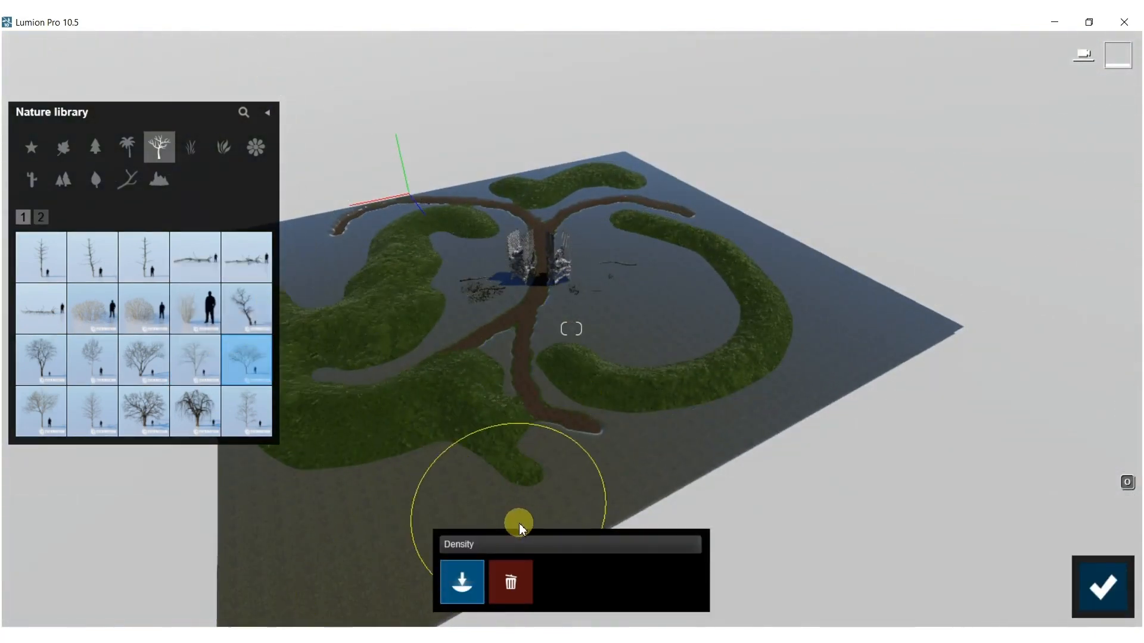
pyautogui.moveTo(622, 553)
pyautogui.moveTo(516, 415); pyautogui.dragTo(438, 407, button='right')
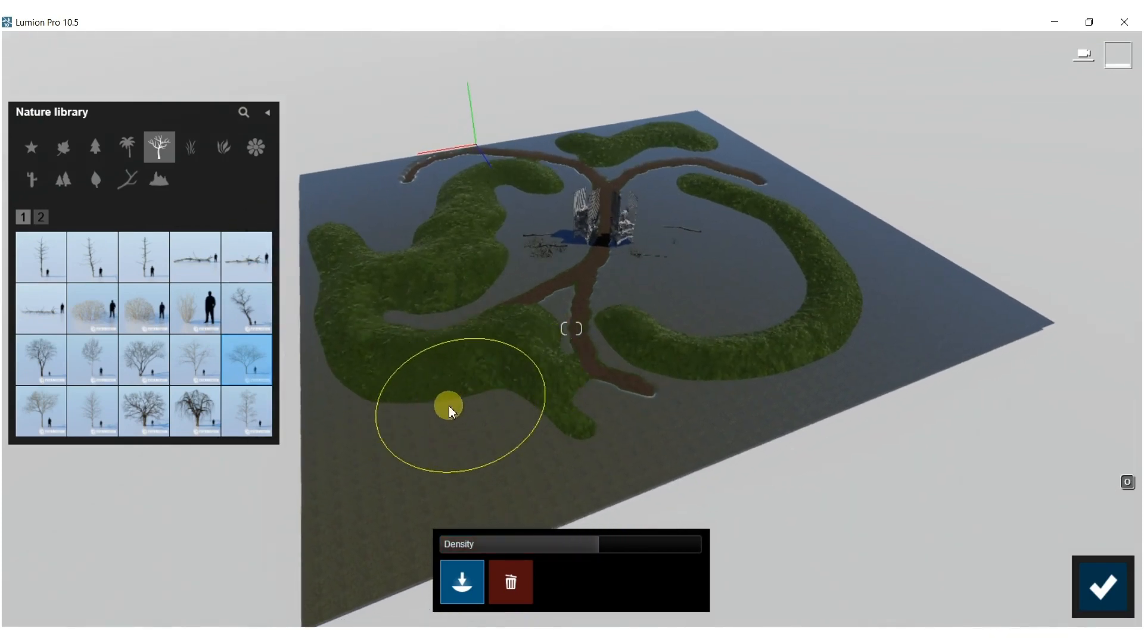
pyautogui.moveTo(484, 398)
pyautogui.mouseDown()
pyautogui.moveTo(735, 378)
pyautogui.moveTo(829, 352)
pyautogui.moveTo(906, 304)
pyautogui.moveTo(845, 215)
pyautogui.moveTo(770, 158)
pyautogui.moveTo(711, 134)
pyautogui.moveTo(582, 134)
pyautogui.moveTo(441, 156)
pyautogui.moveTo(406, 192)
pyautogui.moveTo(362, 194)
pyautogui.moveTo(334, 247)
pyautogui.moveTo(355, 298)
pyautogui.moveTo(322, 411)
pyautogui.mouseUp()
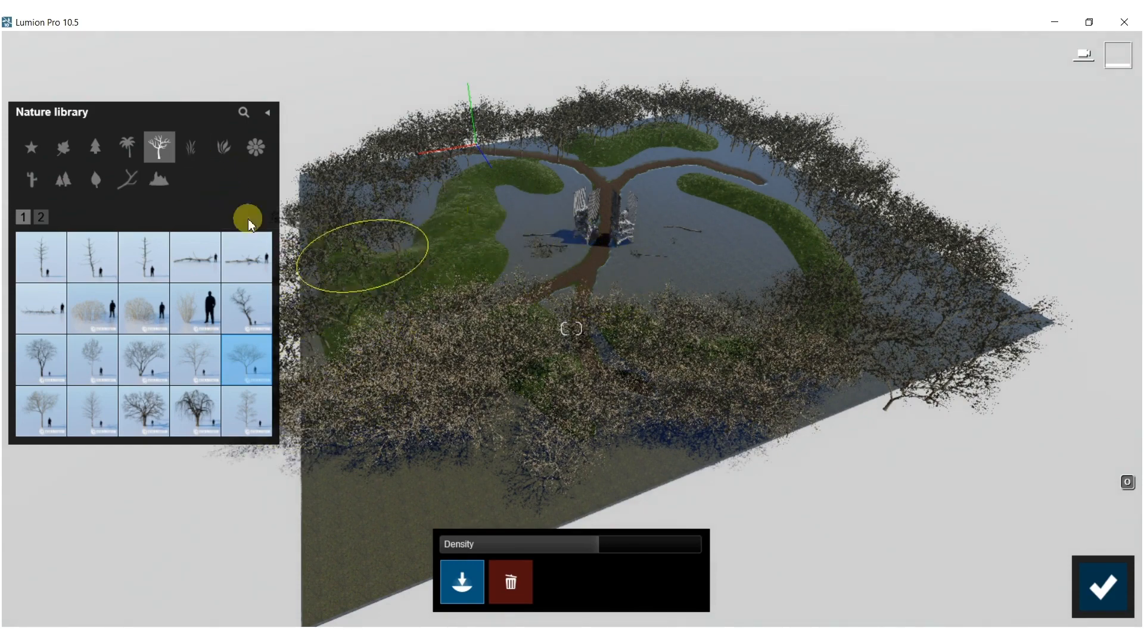
# Scatter leafless shrubs across the water and hills around the towers at a lower brush density.
pyautogui.click(102, 322)
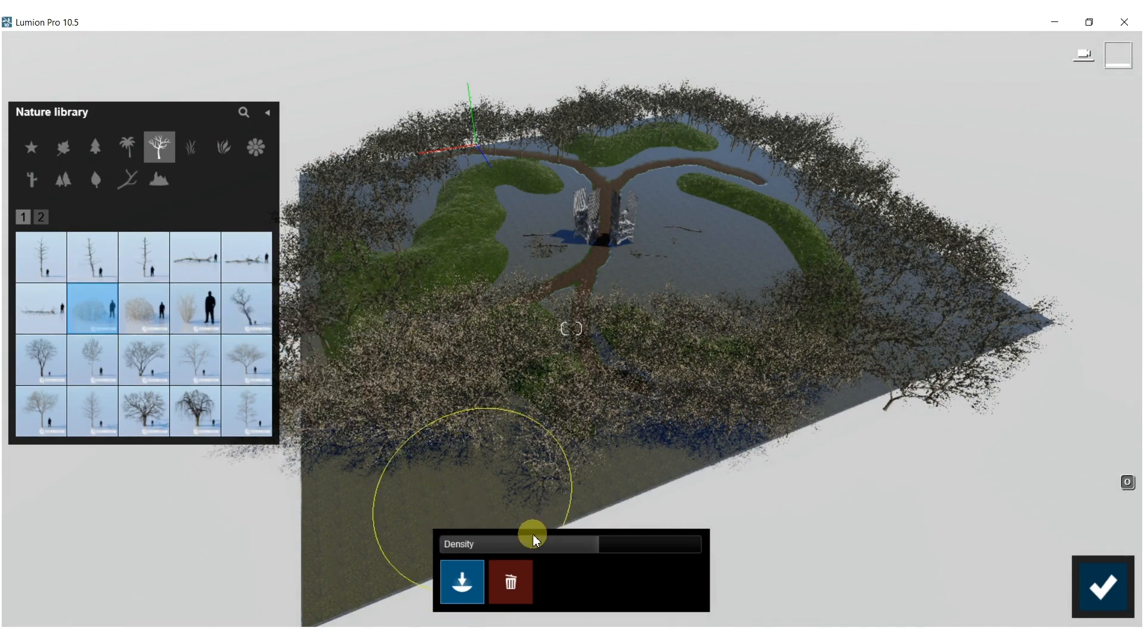
pyautogui.click(633, 329)
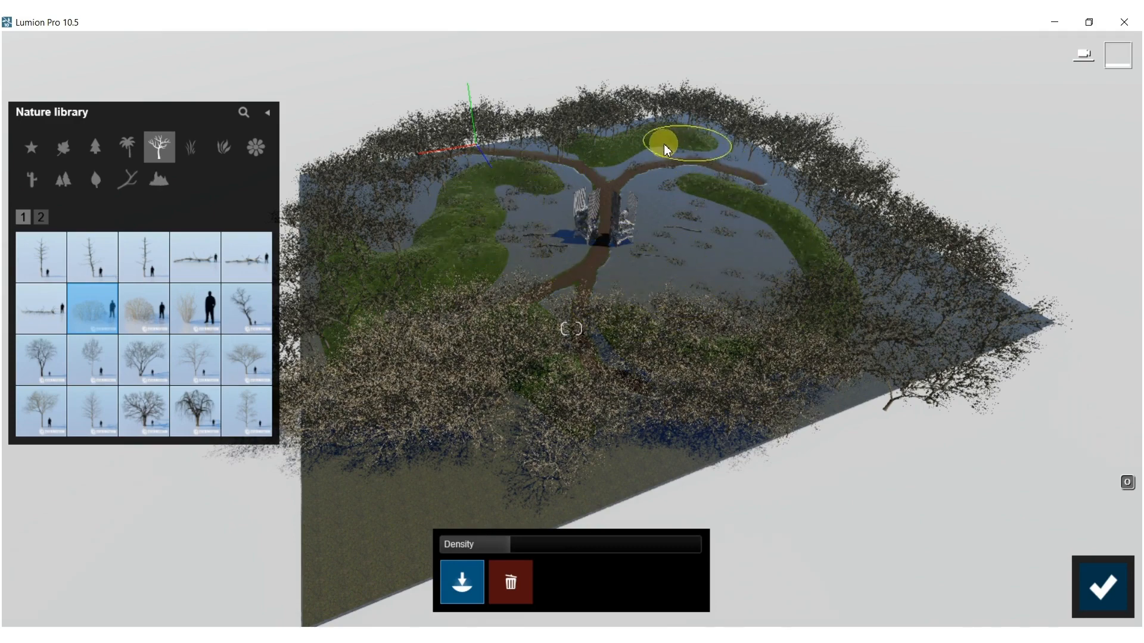
pyautogui.moveTo(694, 379); pyautogui.dragTo(449, 401)
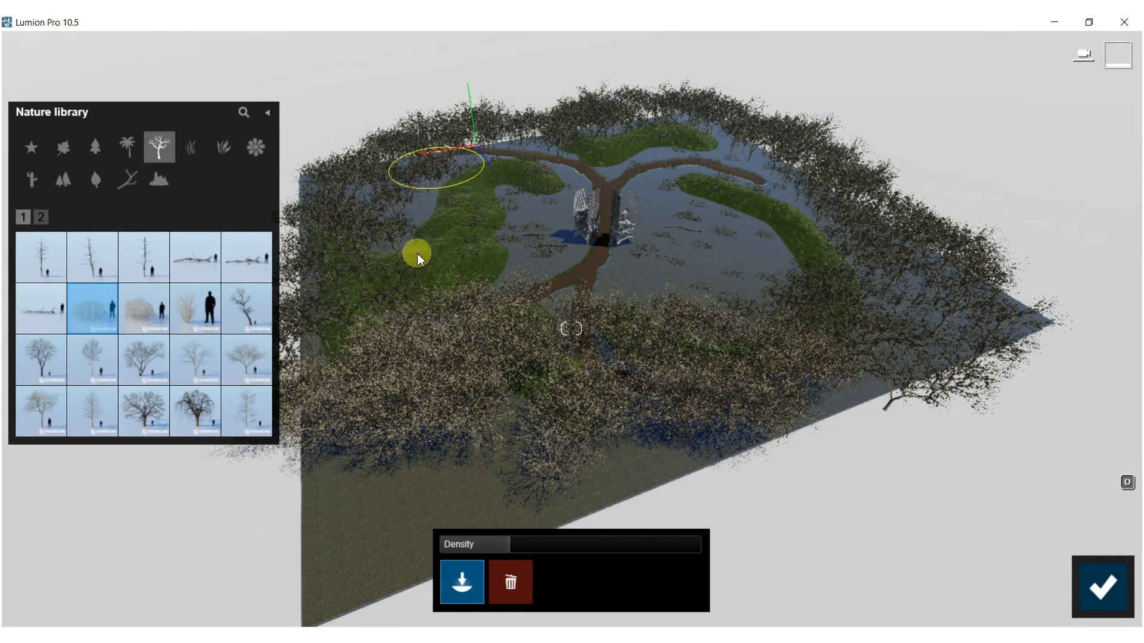
# Mass-paint PergolaTopCover NoRoots RT plants over the hills and water around the towers at moderate density.
pyautogui.click(229, 146)
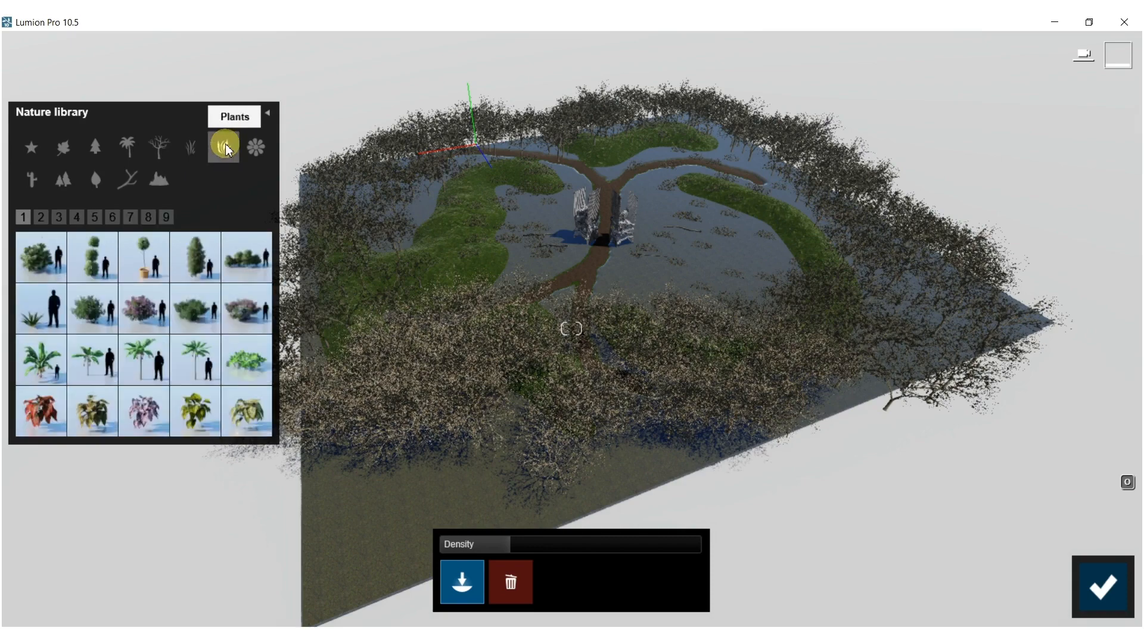
pyautogui.click(129, 218)
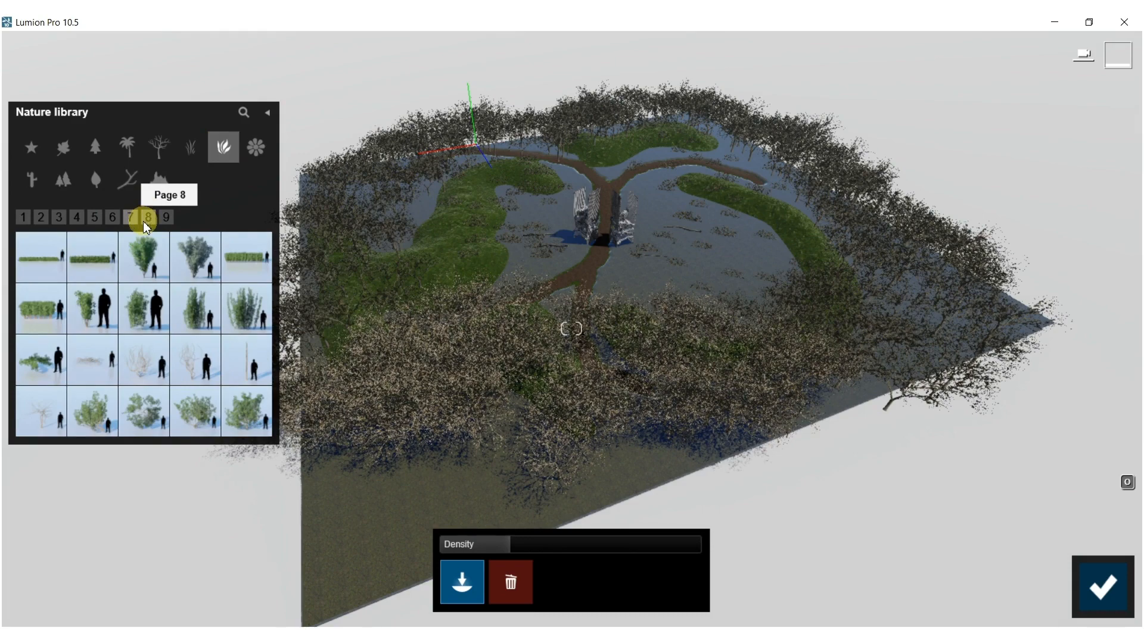
pyautogui.click(147, 218)
pyautogui.moveTo(149, 270)
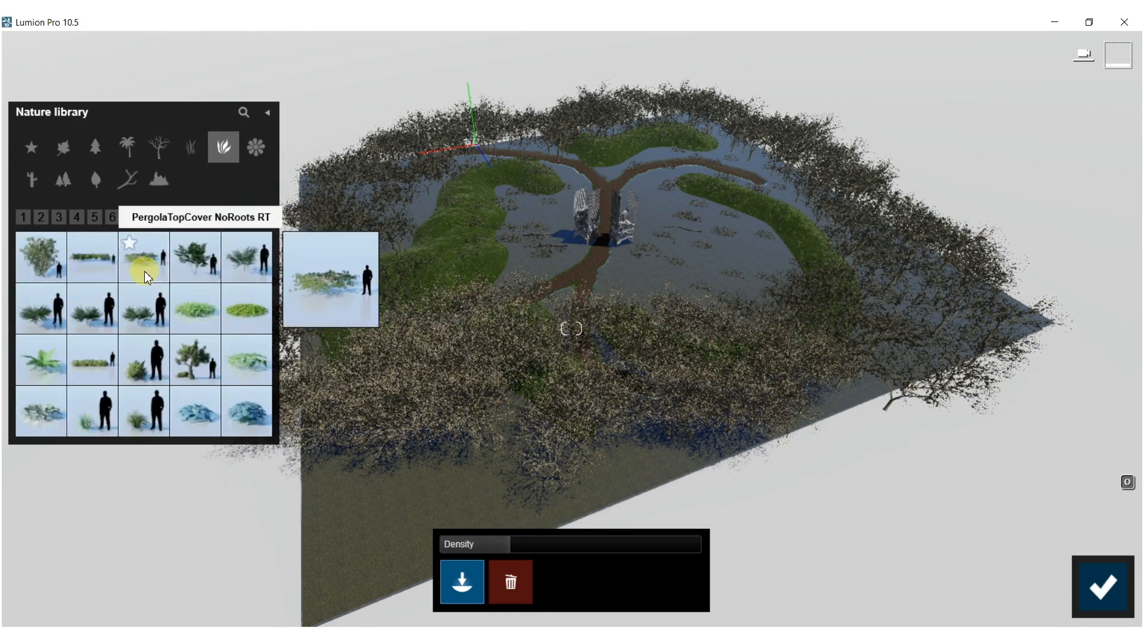
pyautogui.click(147, 276)
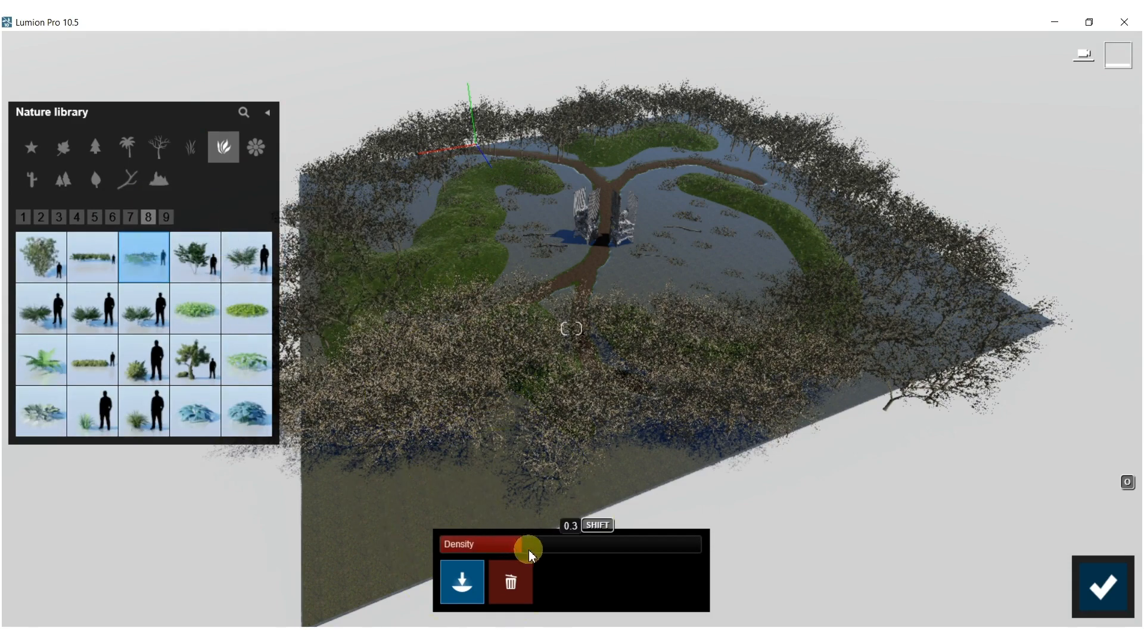
pyautogui.moveTo(735, 270)
pyautogui.mouseDown(button='right')
pyautogui.moveTo(557, 404)
pyautogui.moveTo(498, 408)
pyautogui.moveTo(519, 385)
pyautogui.mouseUp(button='right')
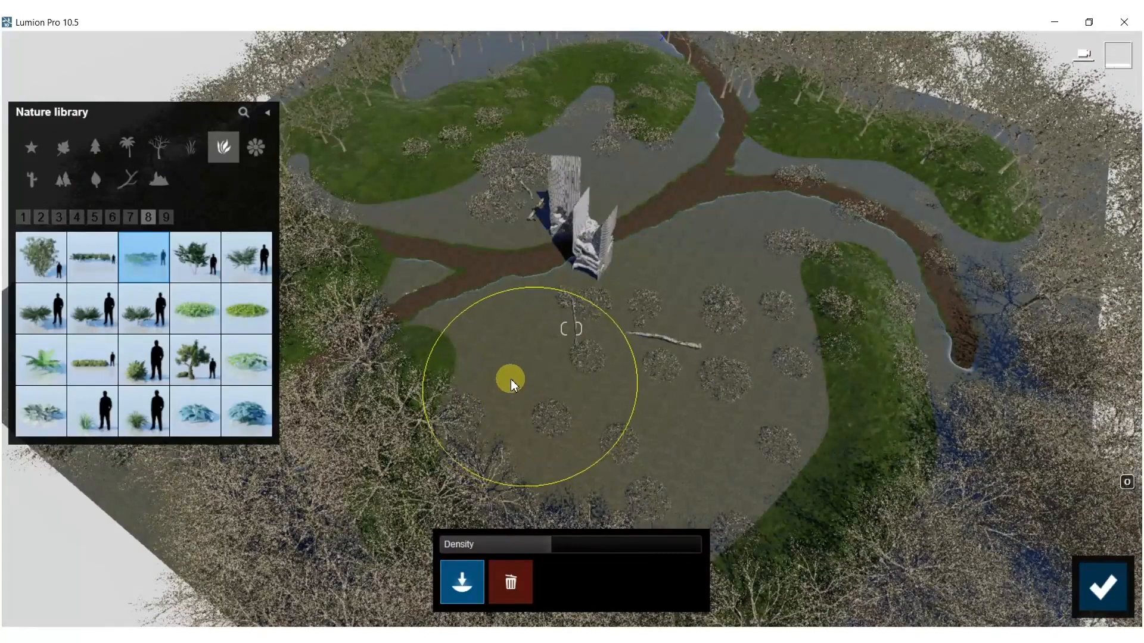
pyautogui.moveTo(524, 405)
pyautogui.mouseDown()
pyautogui.moveTo(594, 467)
pyautogui.moveTo(720, 472)
pyautogui.moveTo(822, 390)
pyautogui.moveTo(883, 300)
pyautogui.moveTo(912, 203)
pyautogui.moveTo(841, 150)
pyautogui.moveTo(785, 162)
pyautogui.moveTo(618, 71)
pyautogui.moveTo(556, 56)
pyautogui.moveTo(407, 111)
pyautogui.moveTo(370, 102)
pyautogui.moveTo(355, 146)
pyautogui.moveTo(560, 67)
pyautogui.moveTo(671, 137)
pyautogui.moveTo(788, 250)
pyautogui.moveTo(714, 391)
pyautogui.moveTo(645, 390)
pyautogui.moveTo(770, 260)
pyautogui.mouseUp()
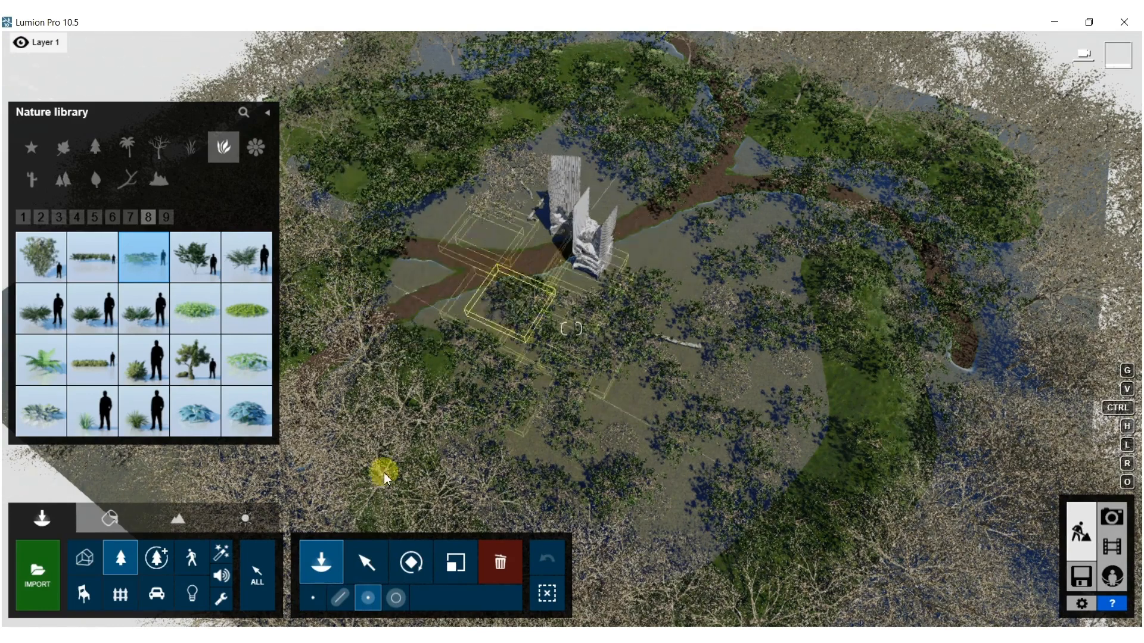
# Place a single woman in a red jacket carrying a bag on the path, turned to face the gap between the towers.
pyautogui.click(186, 539)
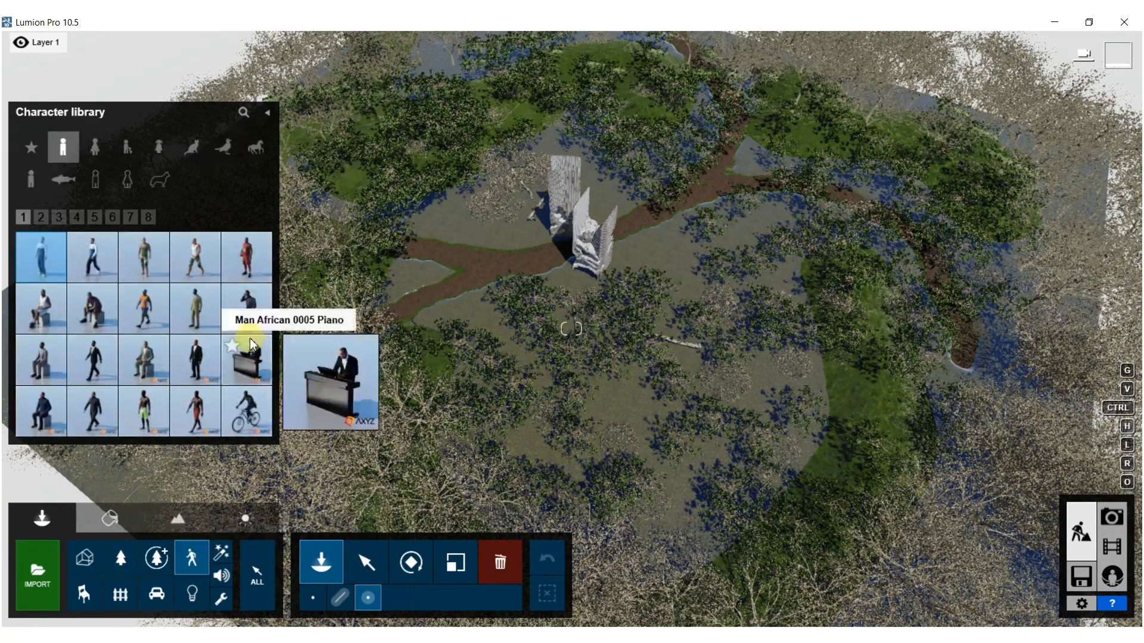
pyautogui.click(110, 217)
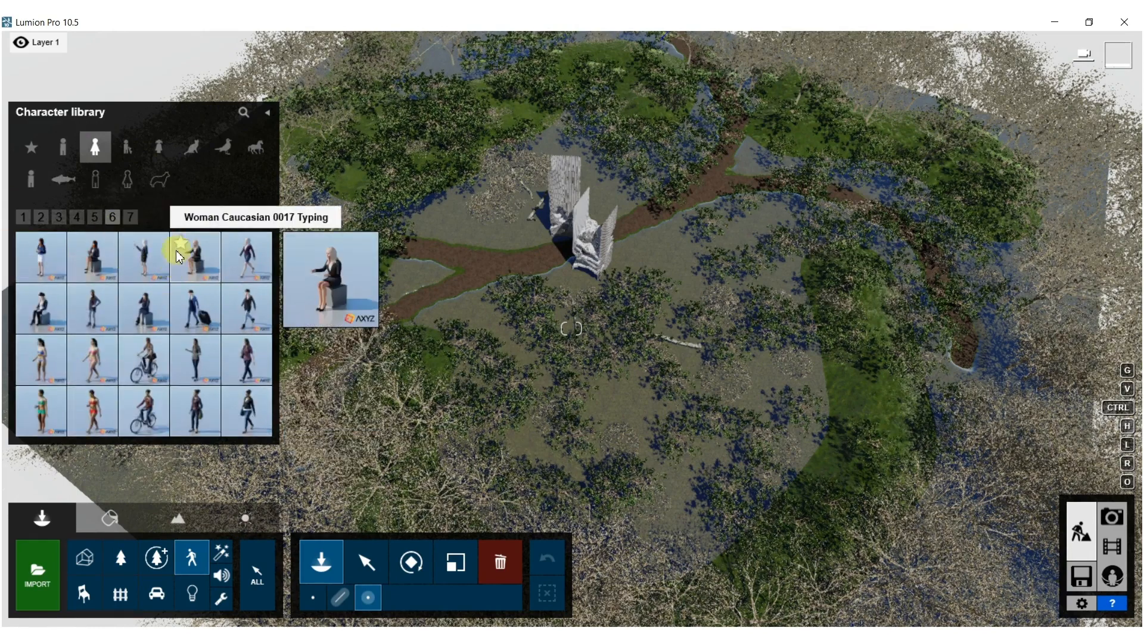
pyautogui.click(130, 218)
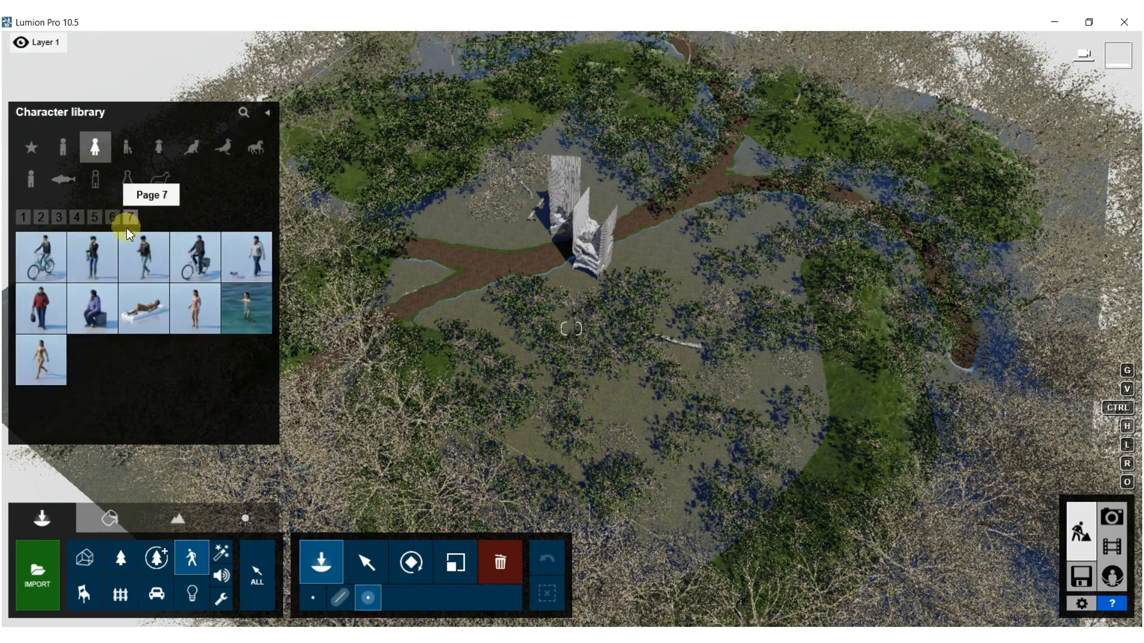
pyautogui.click(51, 297)
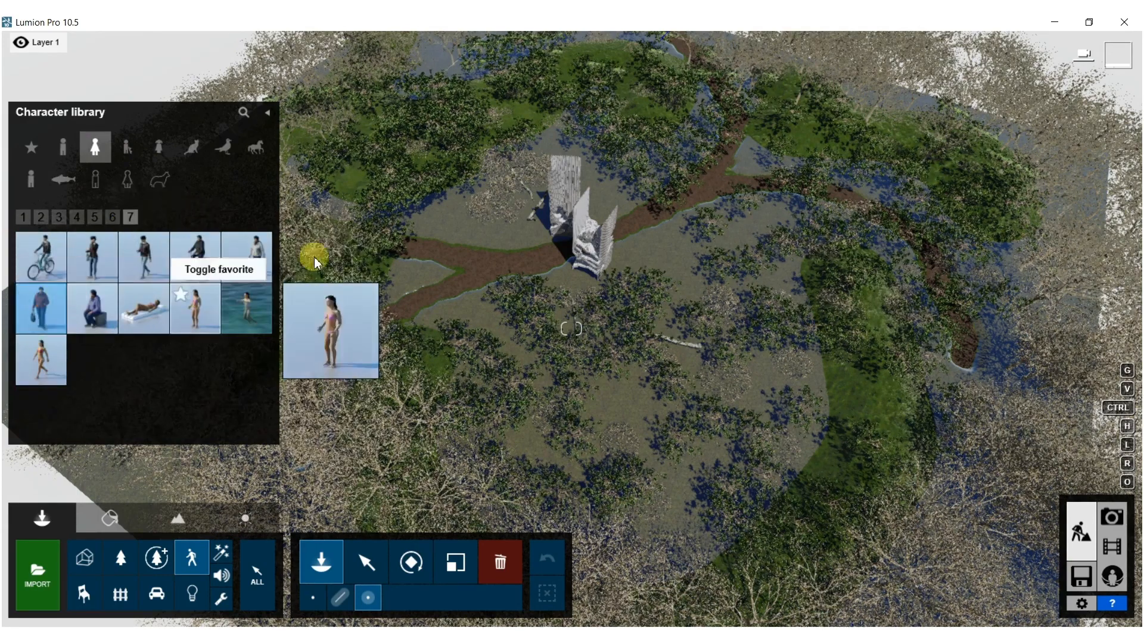
pyautogui.click(311, 607)
pyautogui.press('w')
pyautogui.moveTo(466, 318); pyautogui.dragTo(619, 336, button='right')
pyautogui.press('w')
pyautogui.press('a')
pyautogui.click(620, 336)
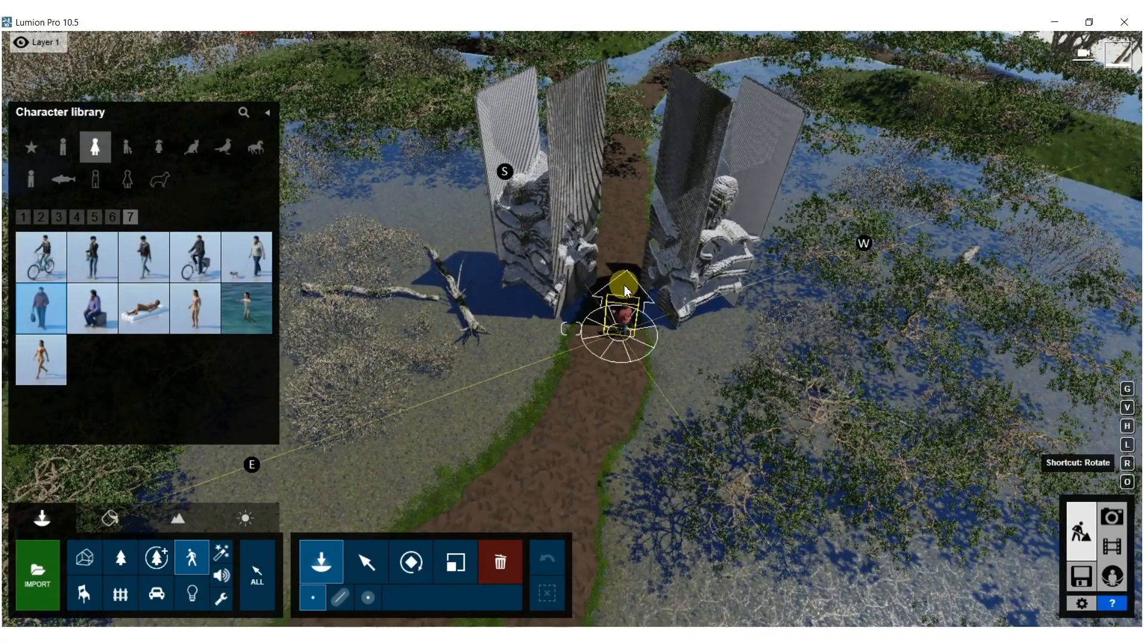
pyautogui.moveTo(684, 280); pyautogui.dragTo(620, 345)
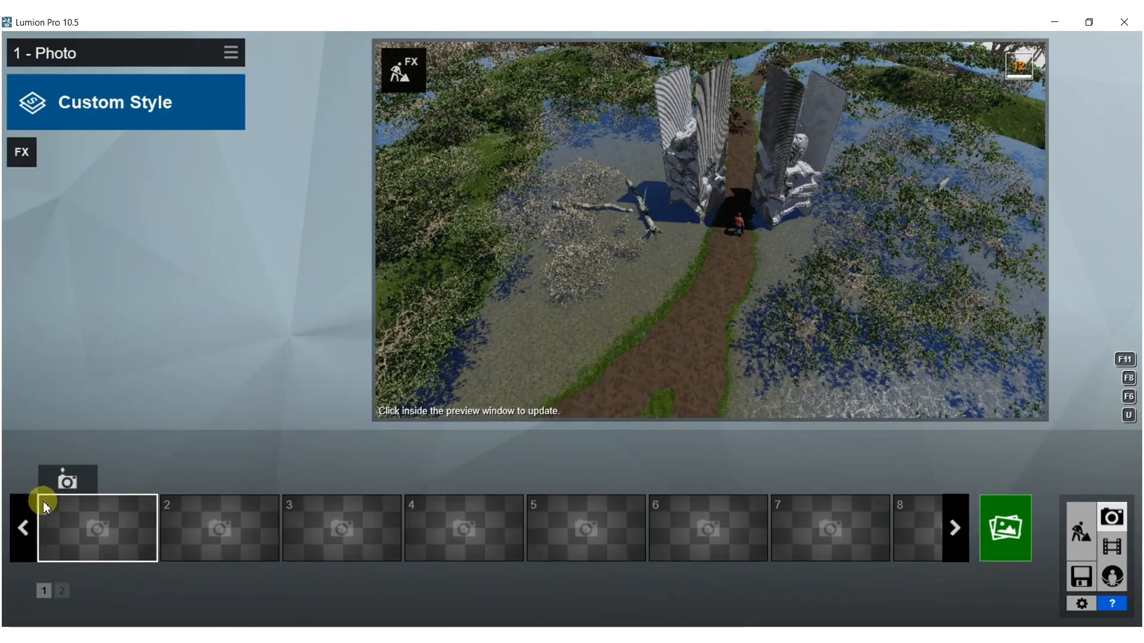
# Apply the Realistic style to the photo view of the towers.
pyautogui.click(69, 468)
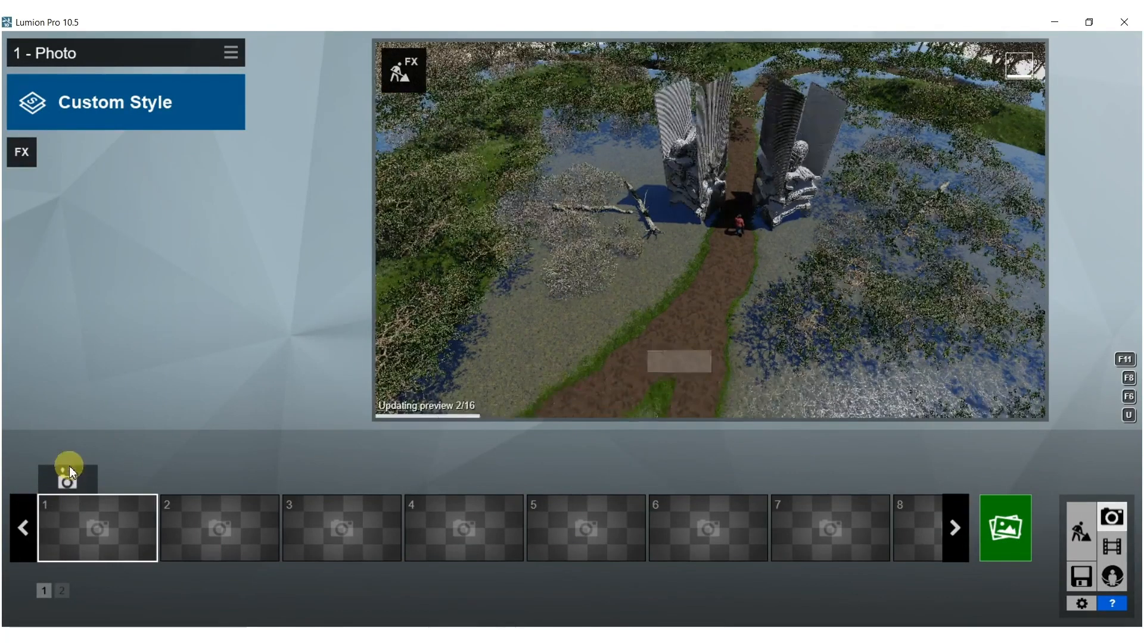
pyautogui.click(88, 118)
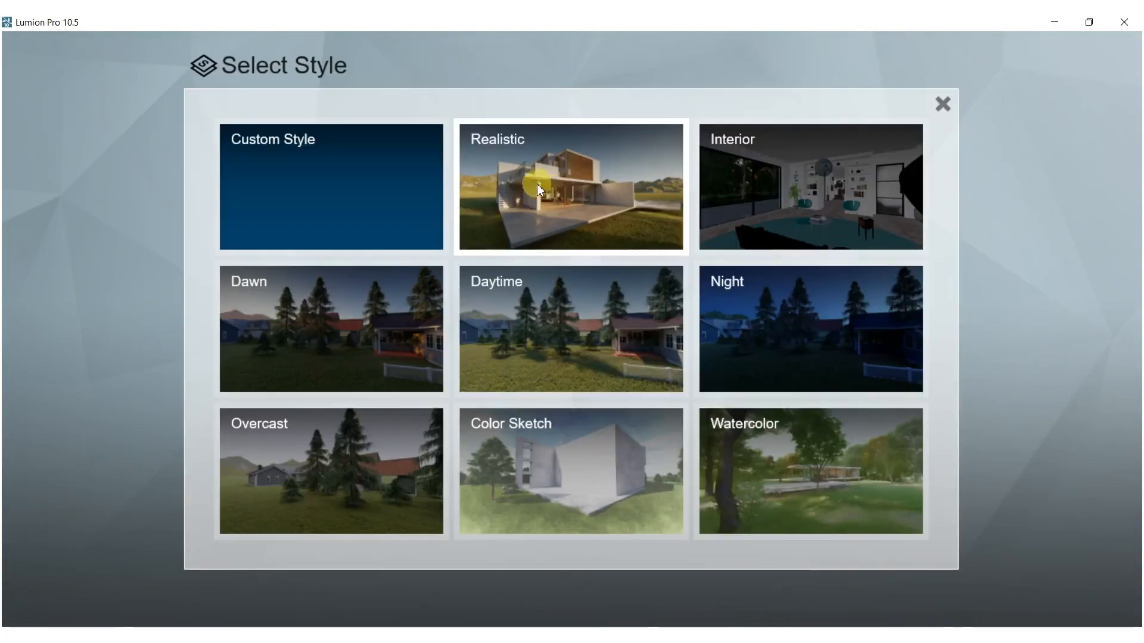
pyautogui.click(554, 181)
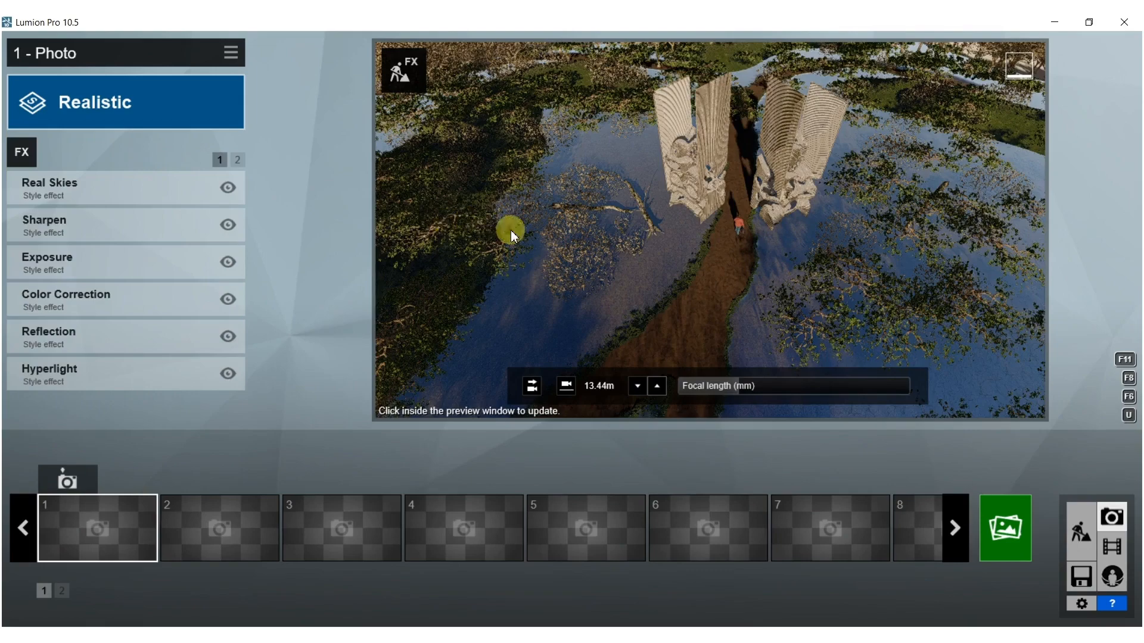
# Frame an eye-level view of the towers from behind the woman on the path and store it as photo 1.
pyautogui.moveTo(511, 231); pyautogui.dragTo(628, 118, button='right')
pyautogui.press('w')
pyautogui.press('w')
pyautogui.press('w')
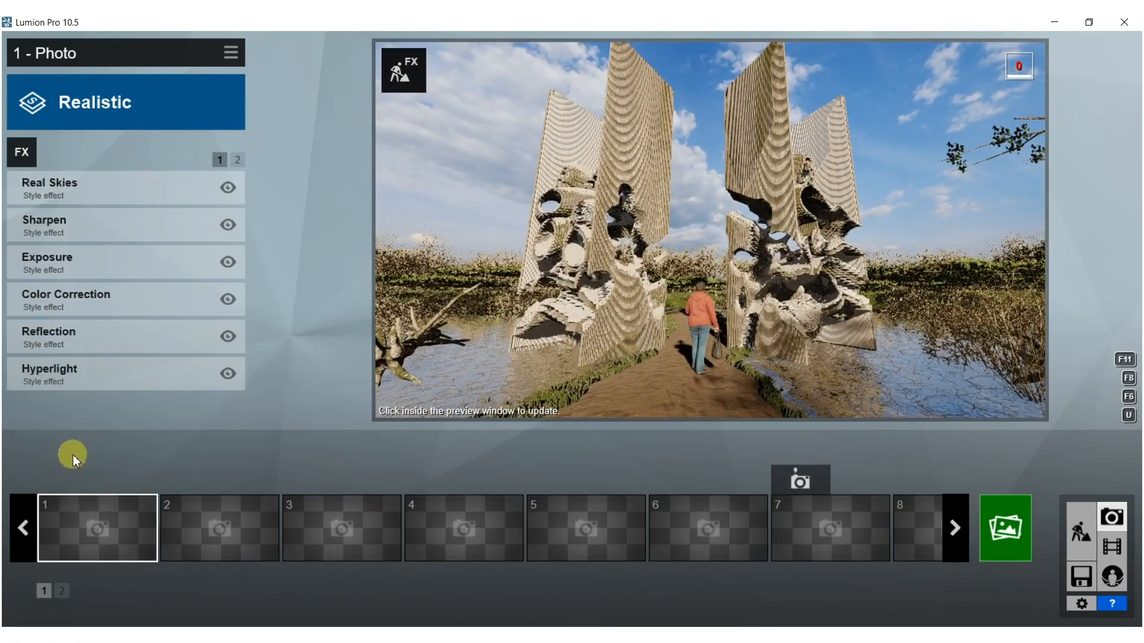
pyautogui.click(73, 474)
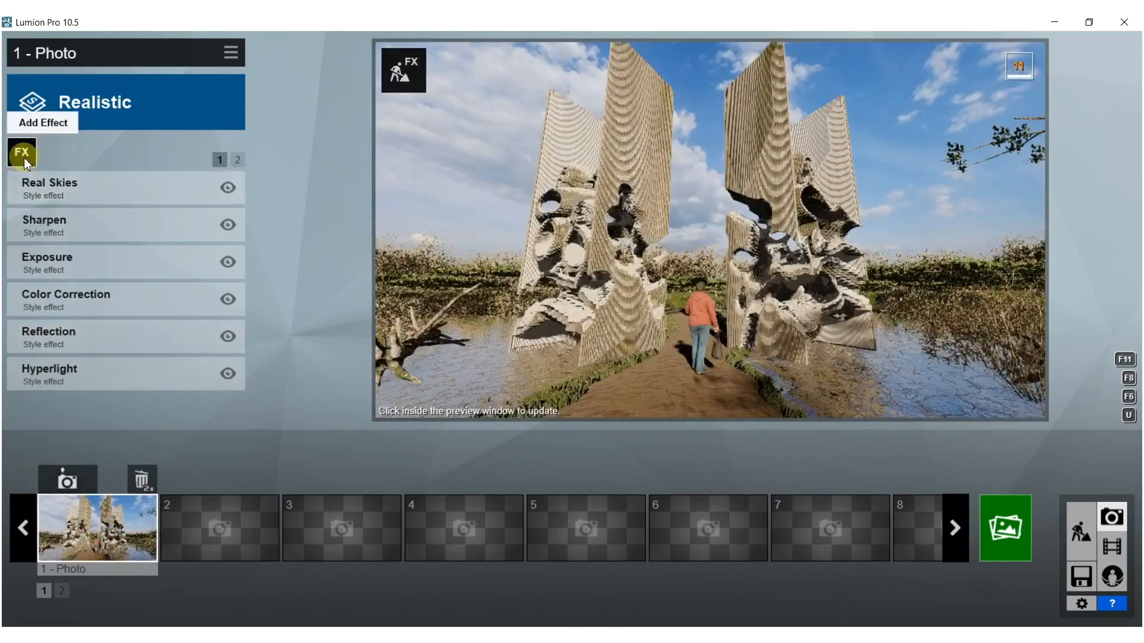
# Add the 2-Point Perspective camera effect to the photo.
pyautogui.click(23, 155)
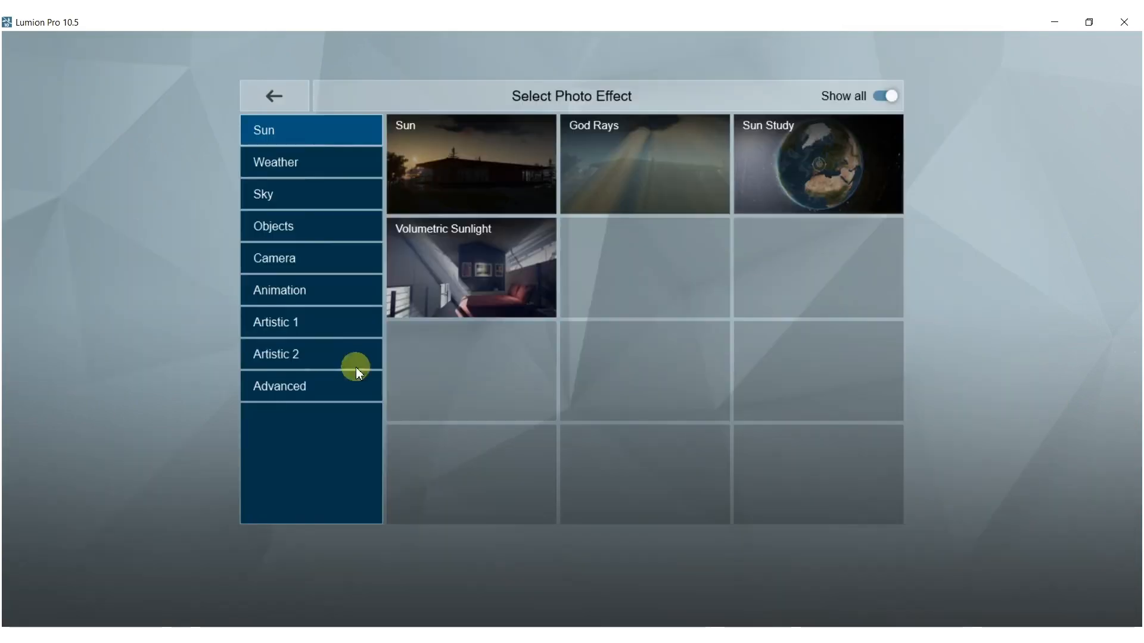
pyautogui.click(292, 260)
pyautogui.click(523, 269)
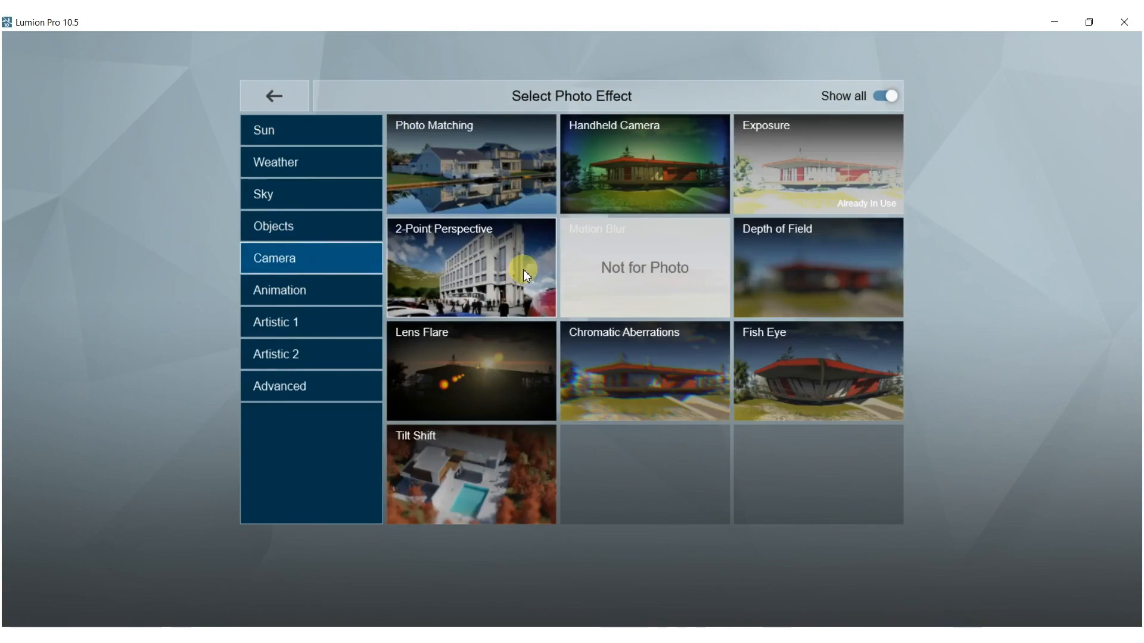
# Reframe the towers and the woman from a camera height of 0.96 m and set the focal length to about 22.6 mm.
pyautogui.press('s')
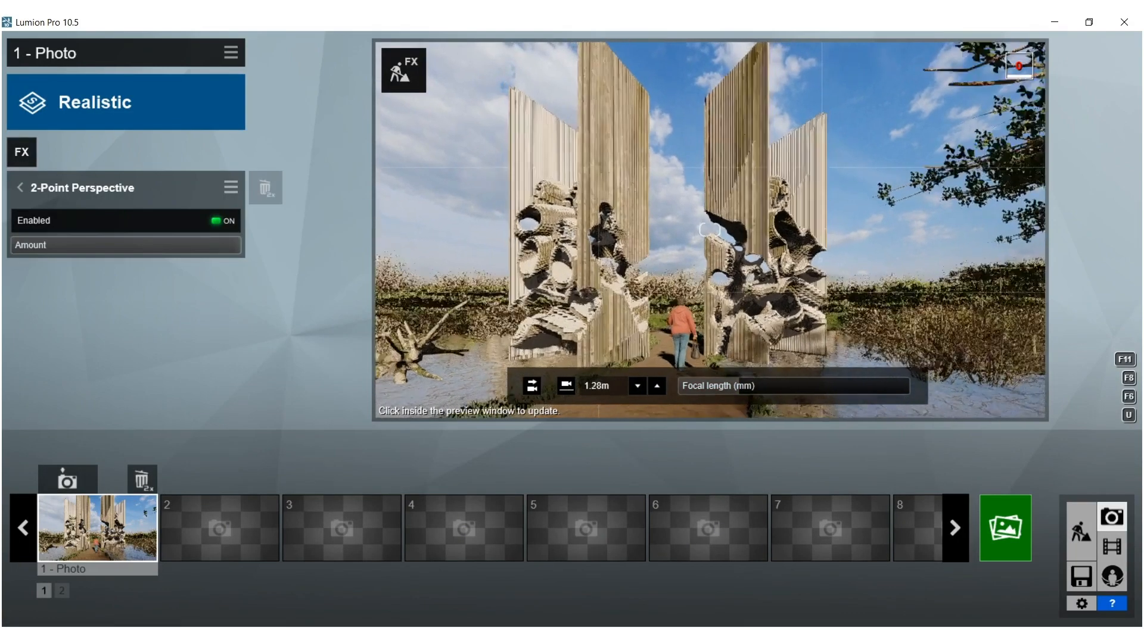
pyautogui.press('a')
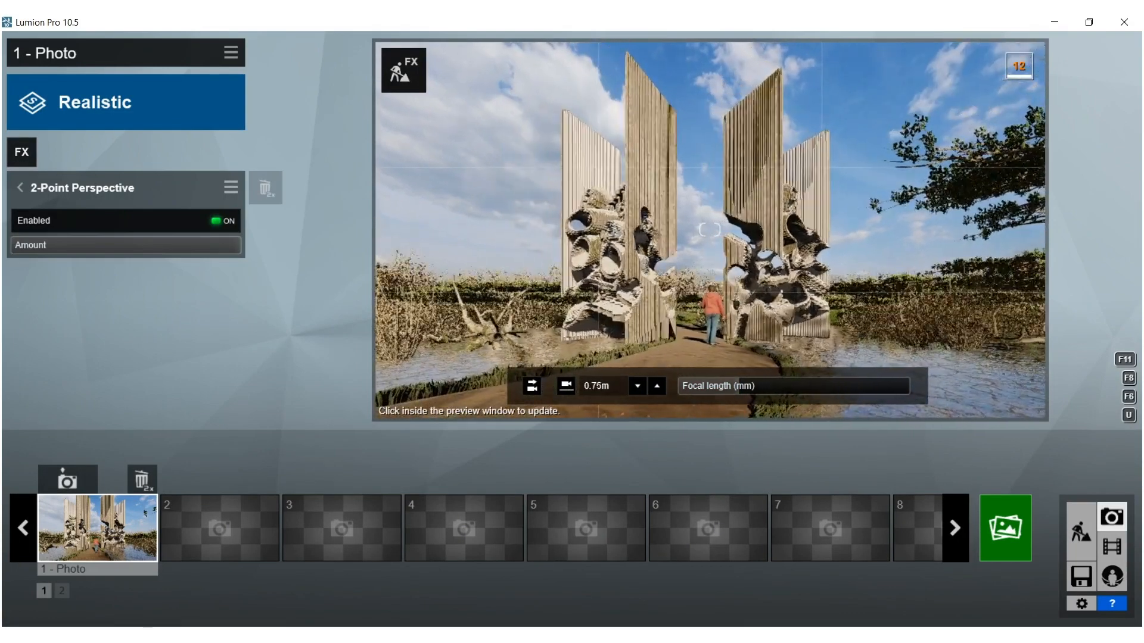
pyautogui.press('w')
pyautogui.press('d')
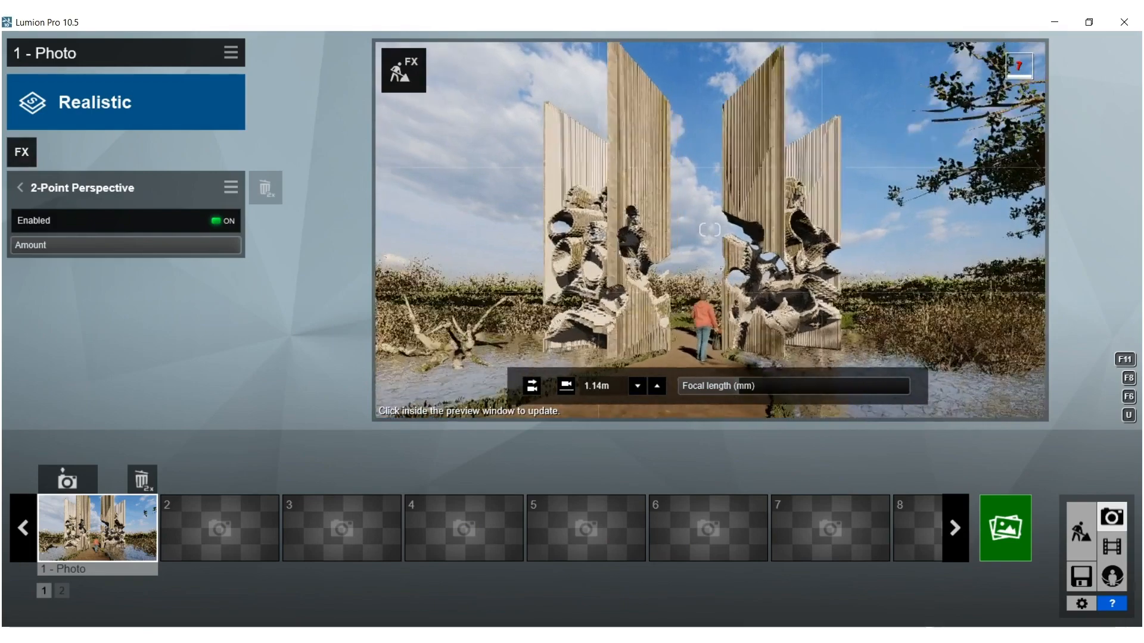
pyautogui.press('s')
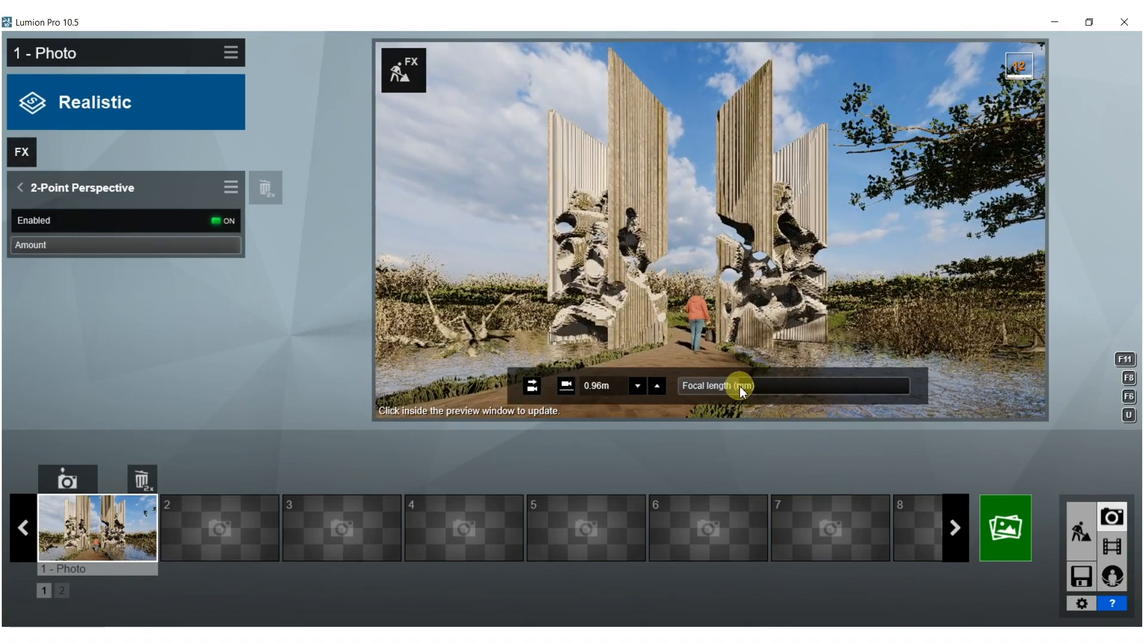
pyautogui.moveTo(746, 391); pyautogui.dragTo(756, 390)
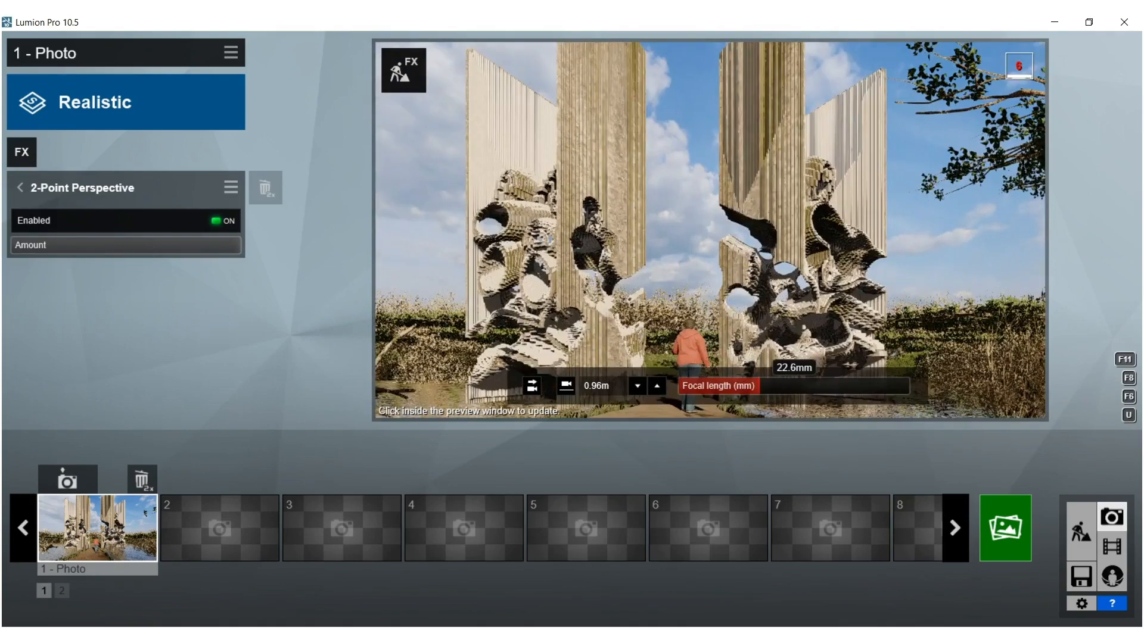
# Reframe the towers and the woman with the camera at about 0.46 m height and store the view as photo 1.
pyautogui.press('s')
pyautogui.press('w')
pyautogui.press('q')
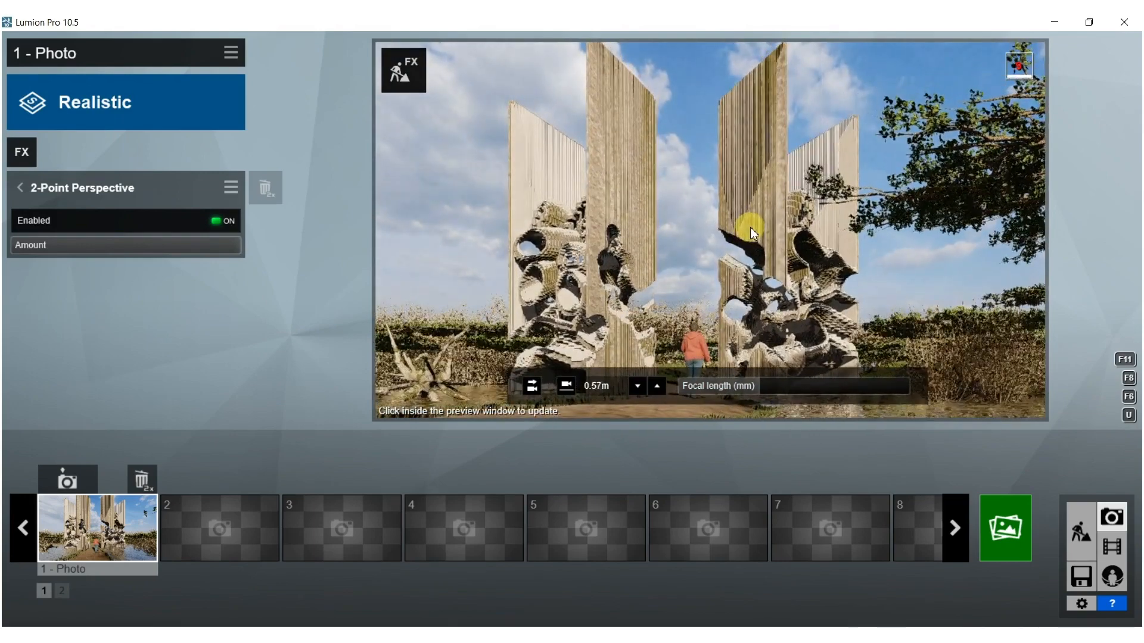
pyautogui.press('s')
pyautogui.press('q')
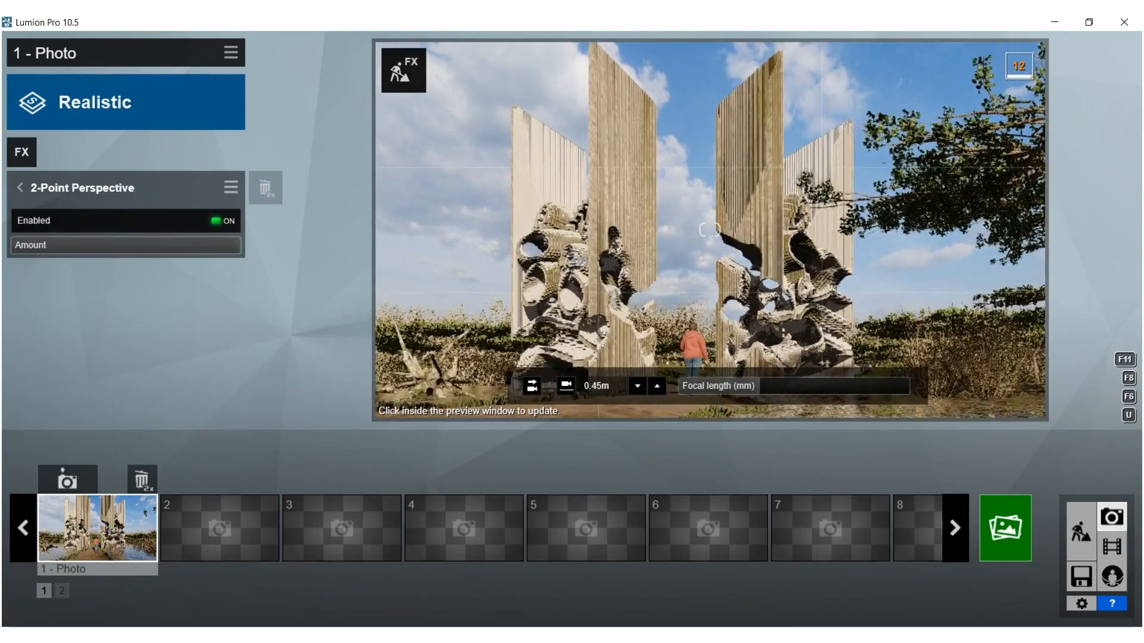
pyautogui.click(749, 227)
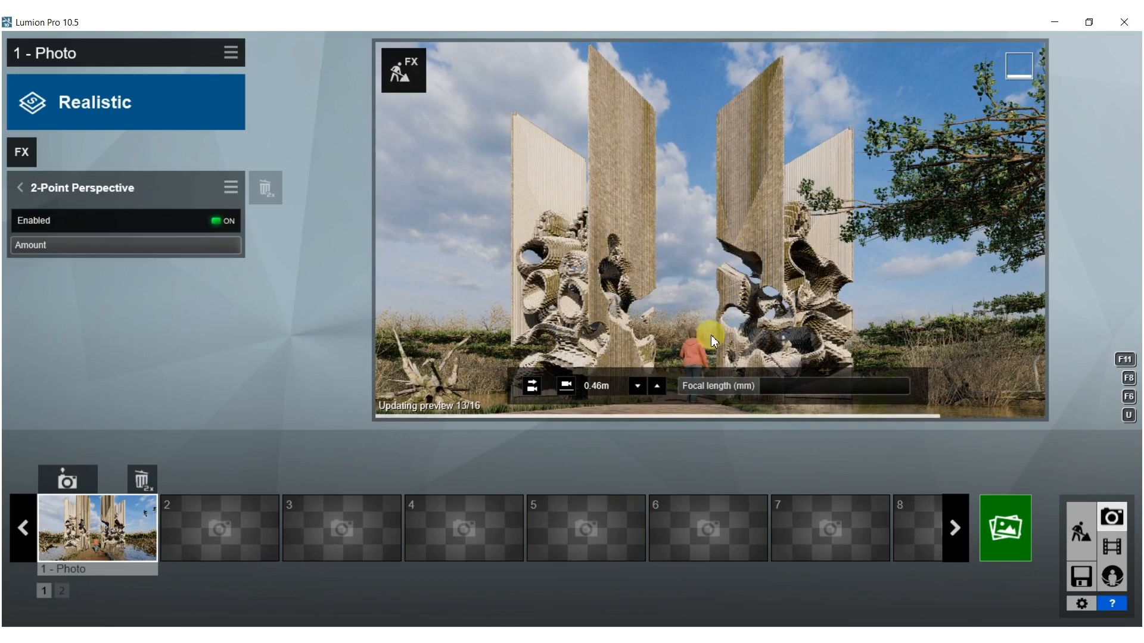
pyautogui.click(67, 478)
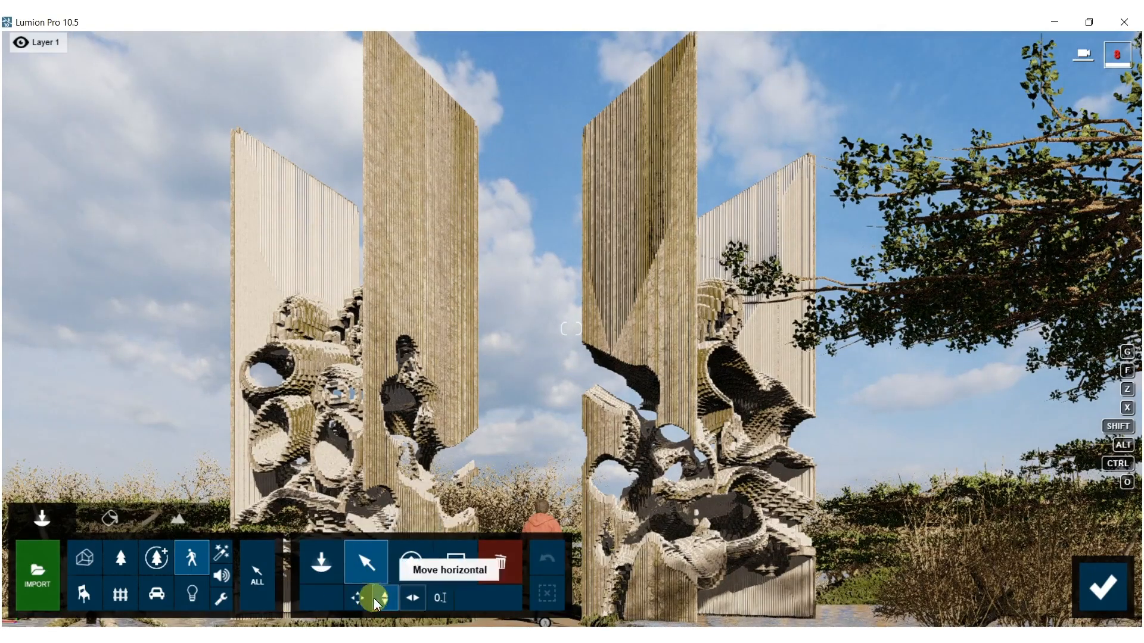
# Scale down the woman standing on the path between the towers.
pyautogui.moveTo(625, 429); pyautogui.dragTo(616, 492, button='right')
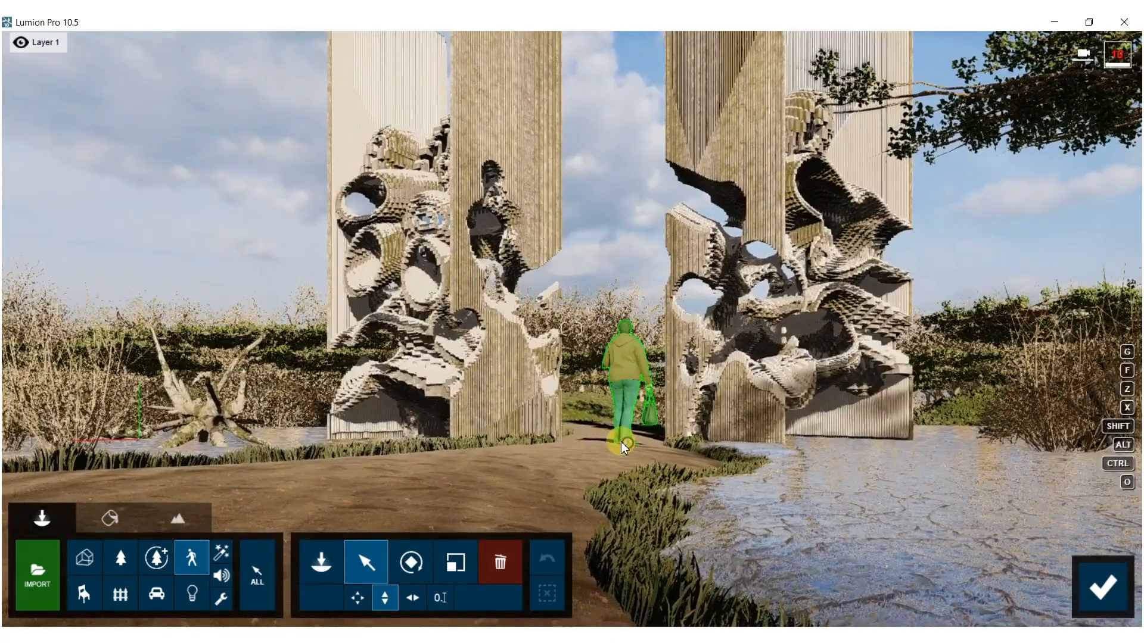
pyautogui.press('l')
pyautogui.click(628, 447)
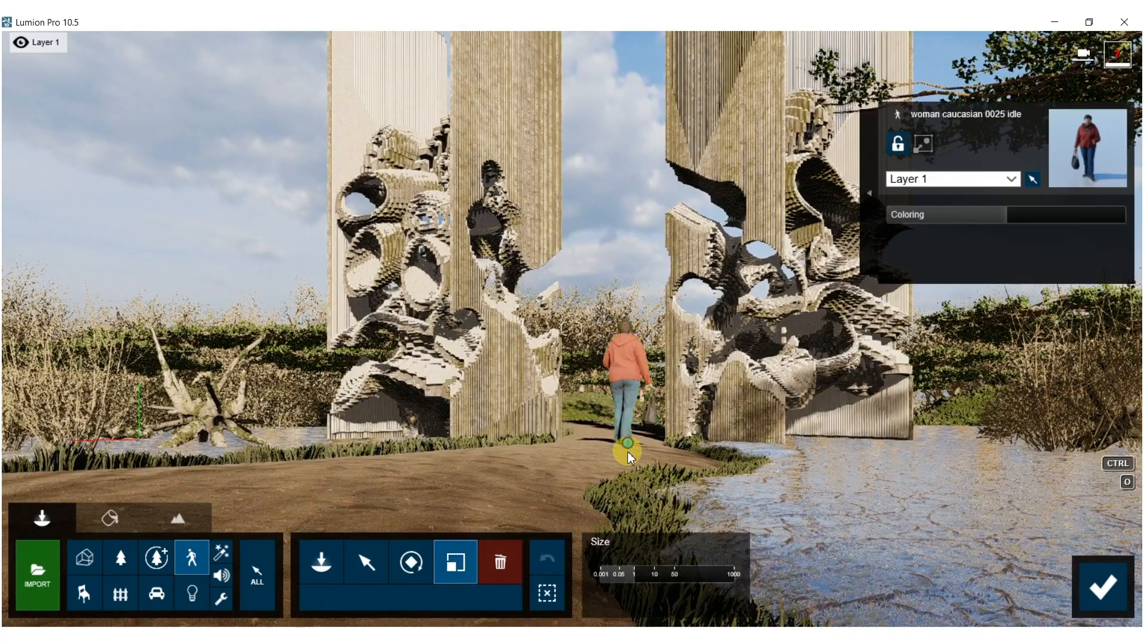
pyautogui.moveTo(628, 463); pyautogui.dragTo(628, 473)
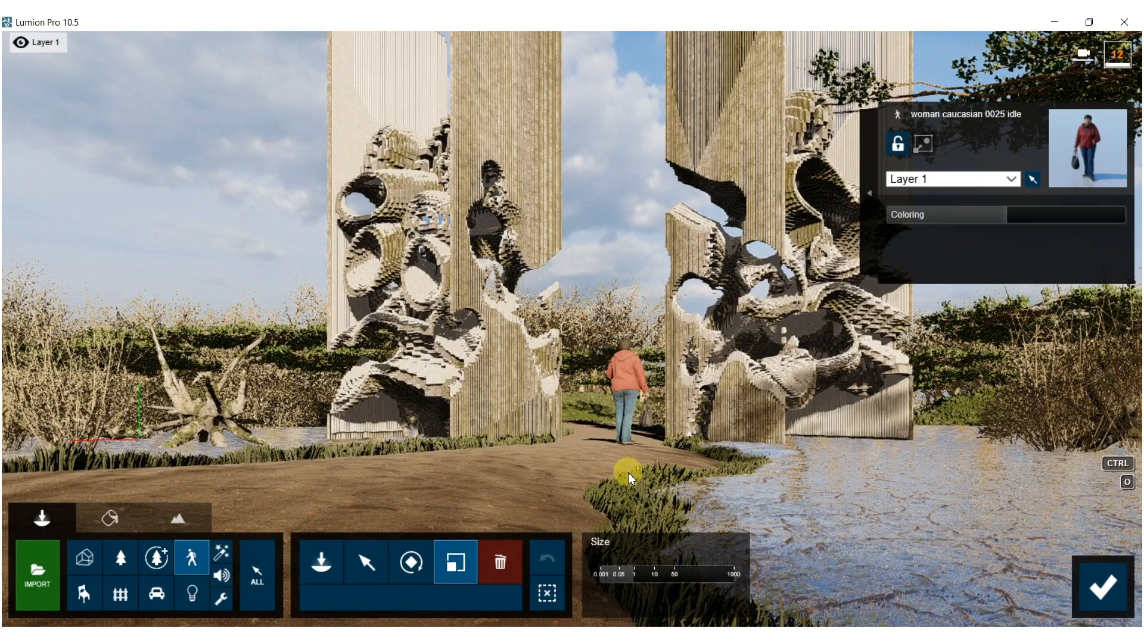
# Select the FallenTreeV1-1 RT fallen tree beside the towers and reduce its size slightly.
pyautogui.click(121, 558)
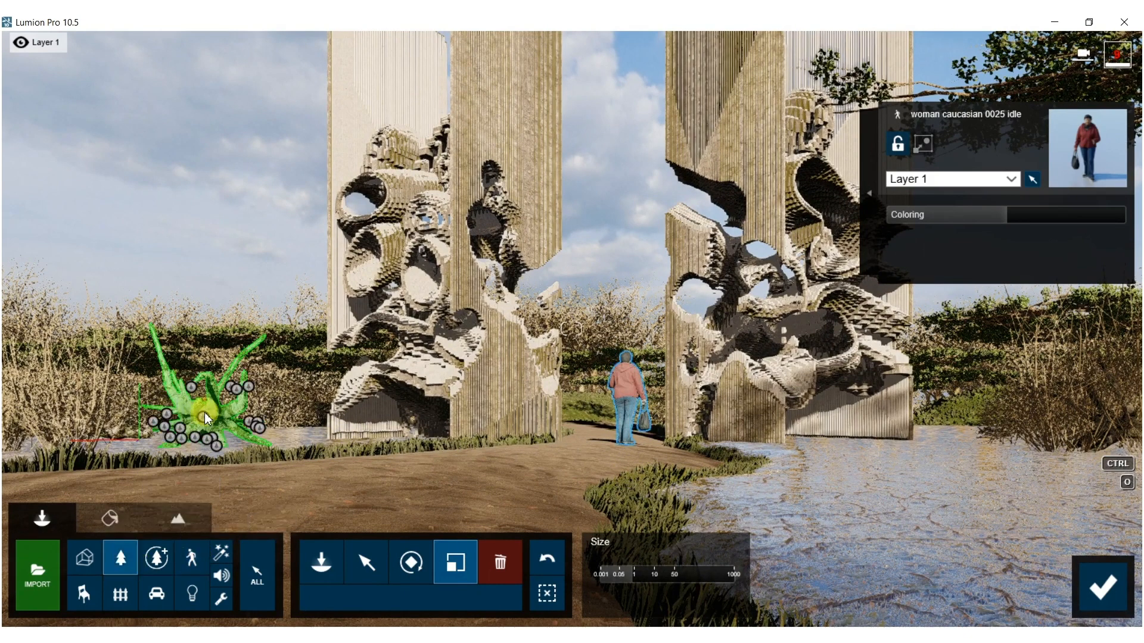
pyautogui.click(205, 412)
pyautogui.rightClick(203, 432)
pyautogui.rightClick(203, 432)
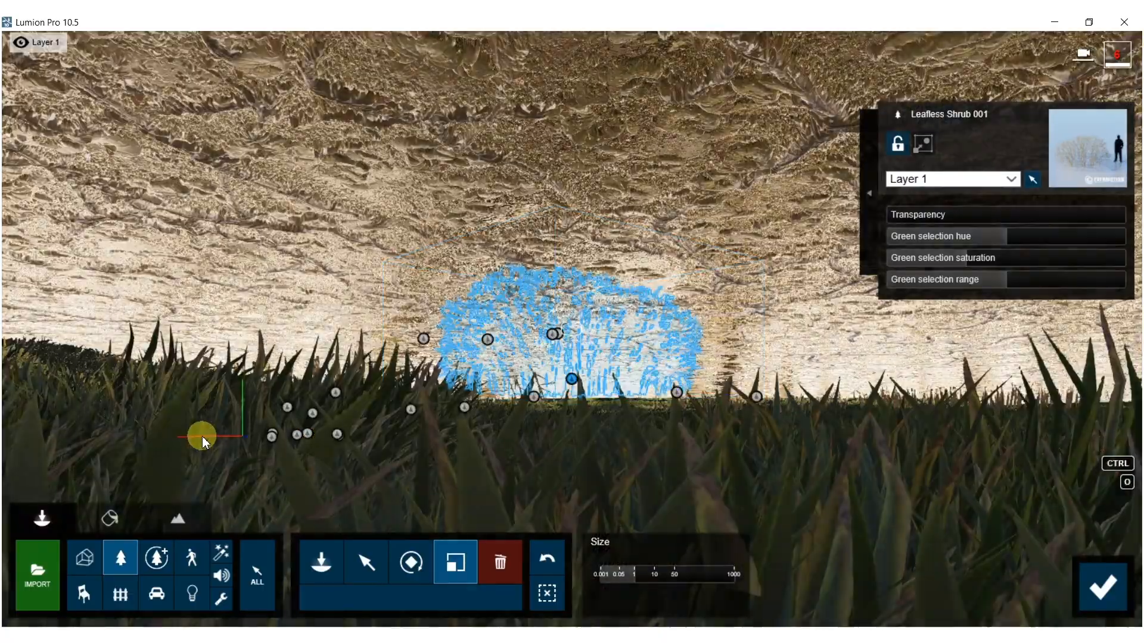
pyautogui.press('q')
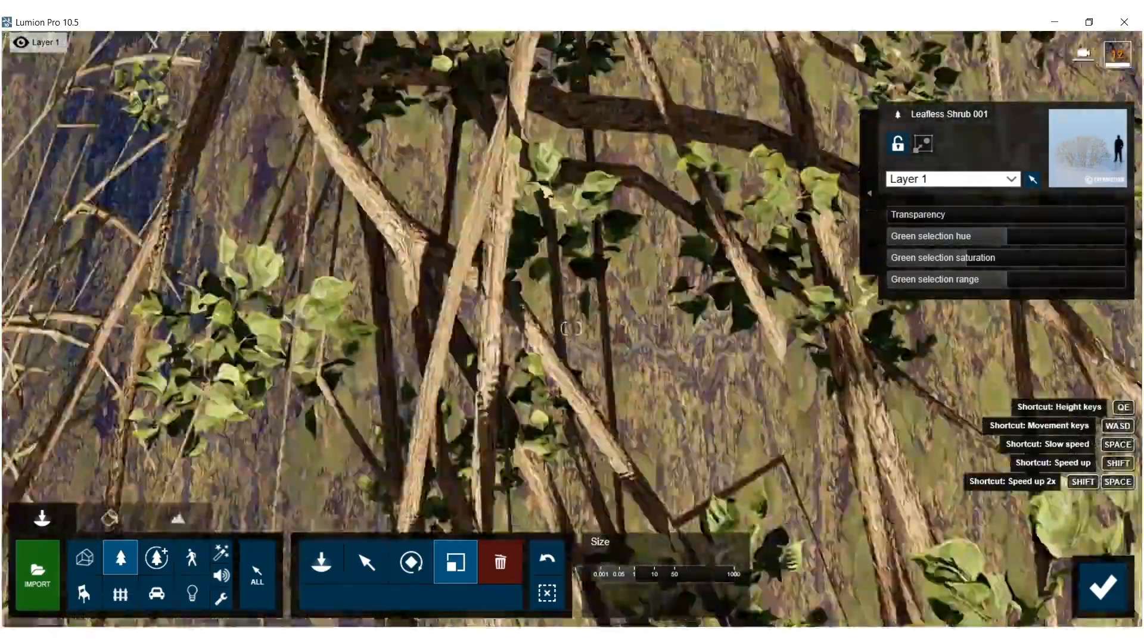
pyautogui.press('s')
pyautogui.moveTo(570, 328); pyautogui.dragTo(787, 238, button='right')
pyautogui.press('a')
pyautogui.moveTo(289, 383)
pyautogui.mouseDown(button='right')
pyautogui.moveTo(232, 381)
pyautogui.moveTo(288, 383)
pyautogui.mouseUp(button='right')
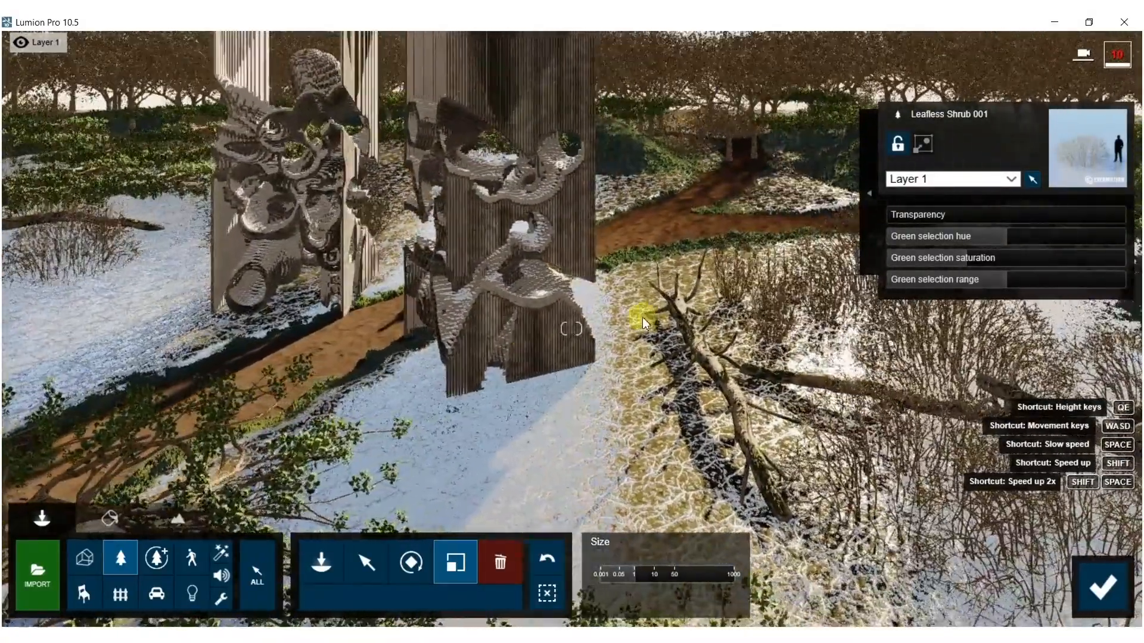
pyautogui.click(673, 317)
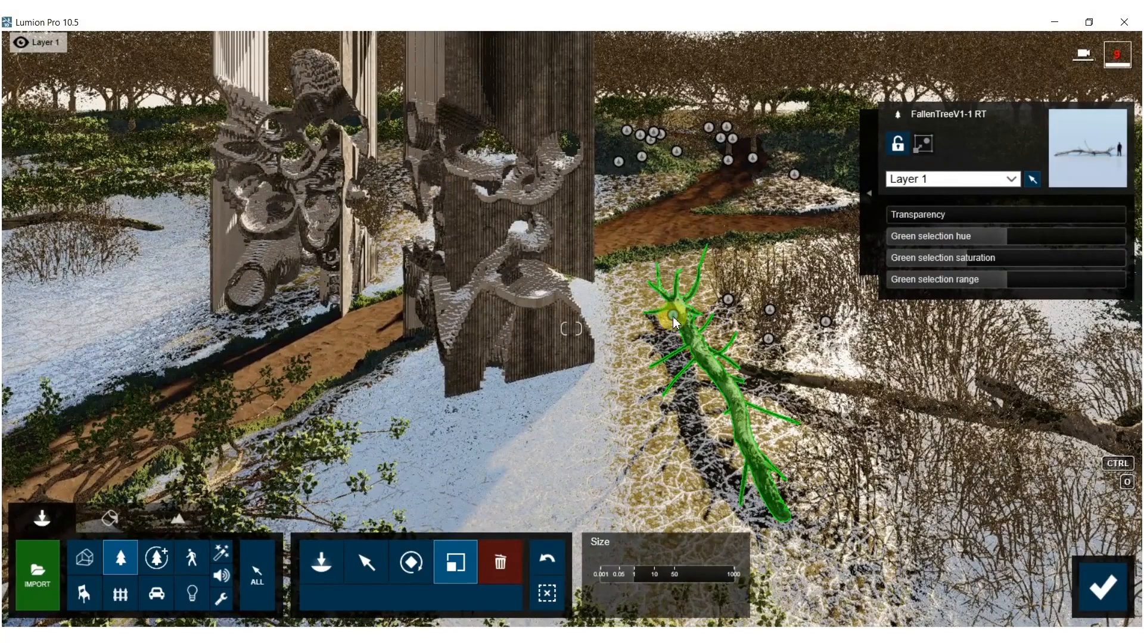
pyautogui.moveTo(670, 322); pyautogui.dragTo(672, 337)
# Return to the photo, restore the stored camera of photo 1 and update its preview.
pyautogui.press('w')
pyautogui.moveTo(672, 337); pyautogui.dragTo(664, 232, button='right')
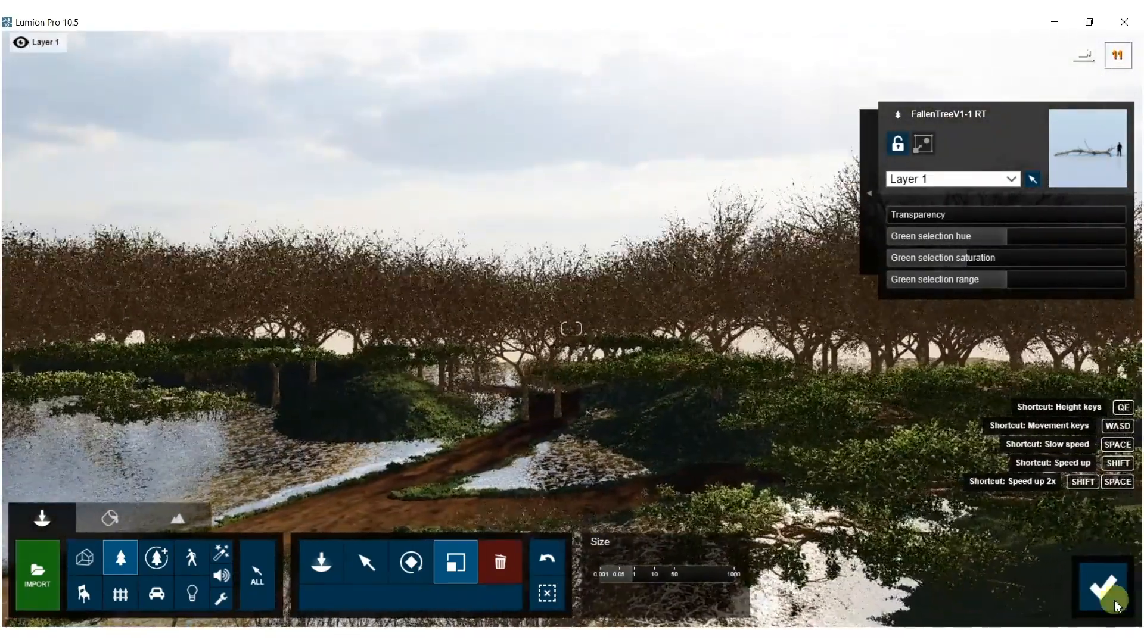
pyautogui.click(1108, 592)
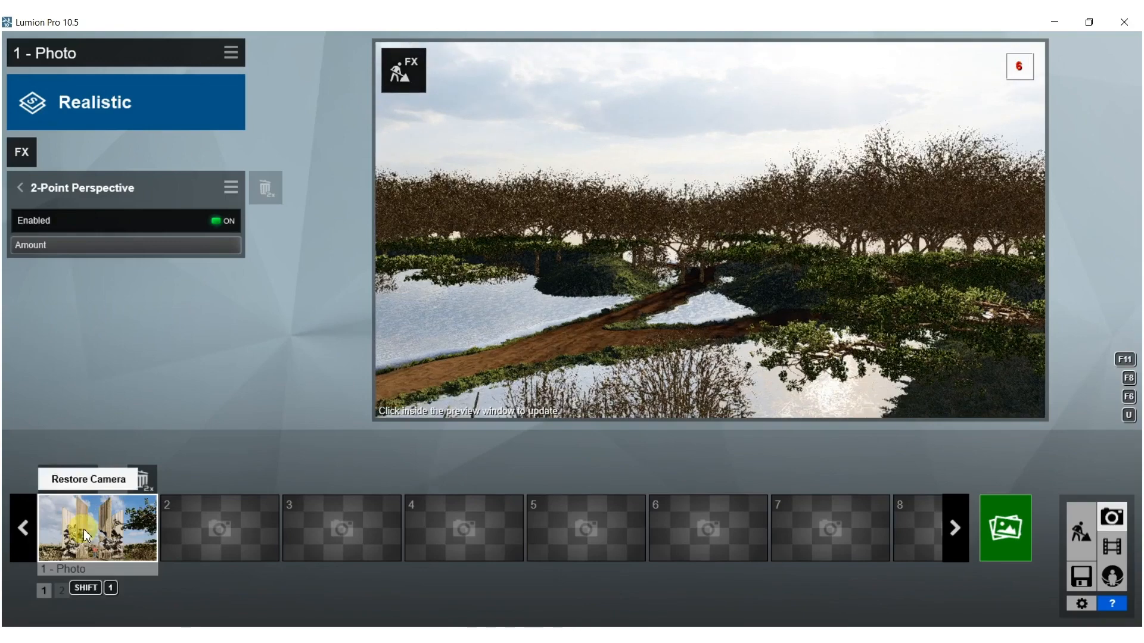
pyautogui.click(83, 528)
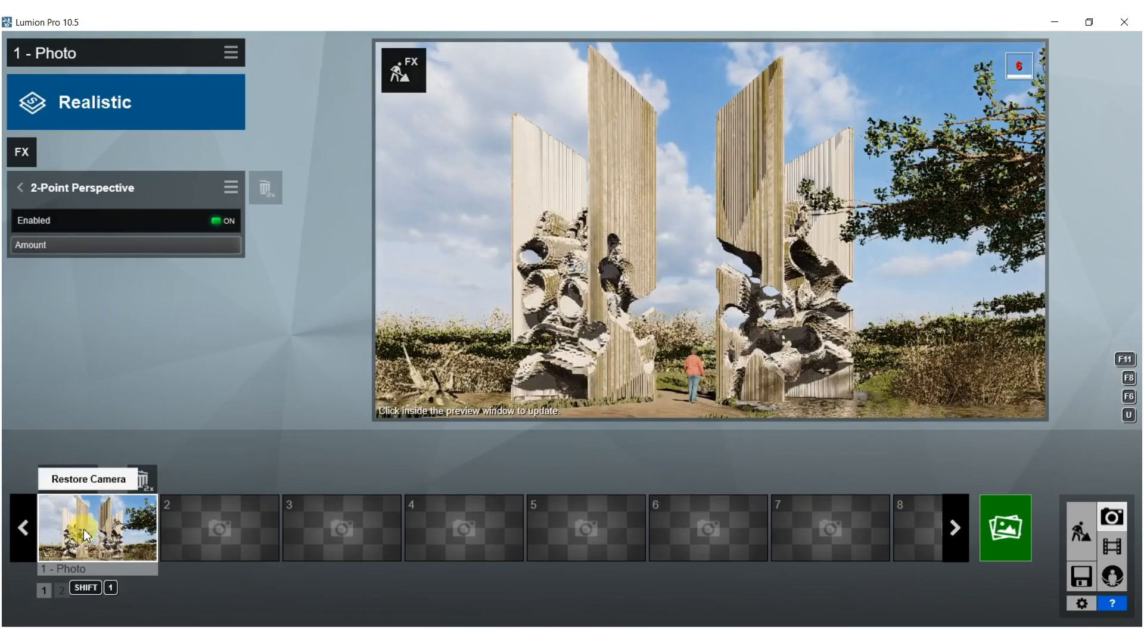
pyautogui.click(695, 315)
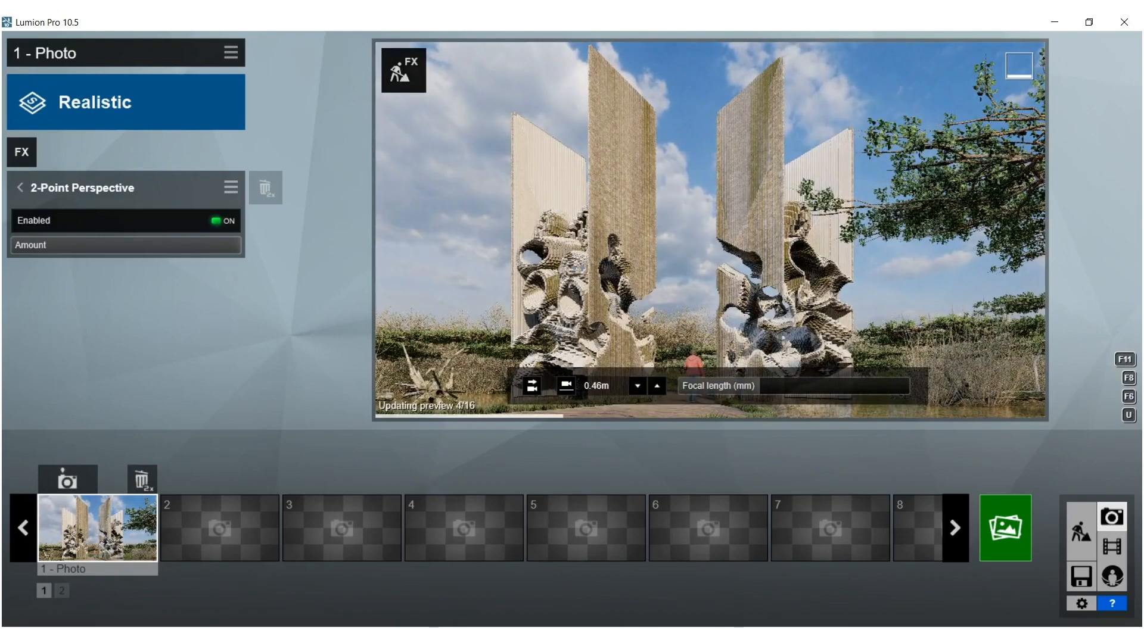
# Center the towers and the woman in the frame at a camera height of 0.46 m and store the camera in photo 1.
pyautogui.moveTo(736, 264)
pyautogui.mouseDown(button='right')
pyautogui.moveTo(722, 299)
pyautogui.moveTo(699, 300)
pyautogui.mouseUp(button='right')
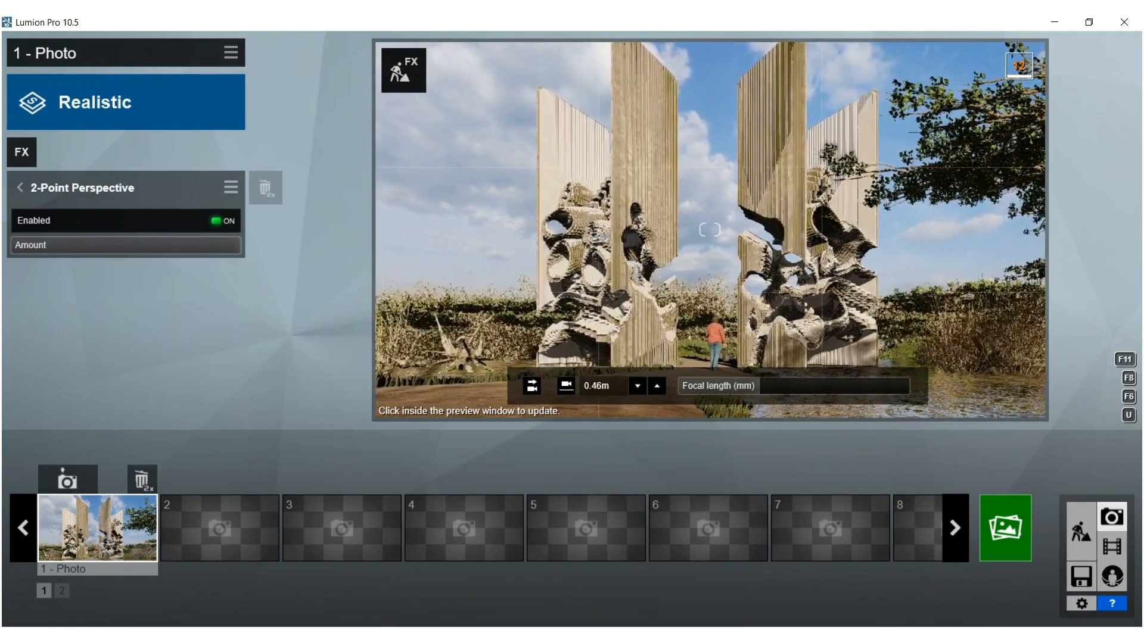
pyautogui.press('s')
pyautogui.moveTo(699, 300); pyautogui.dragTo(699, 283, button='right')
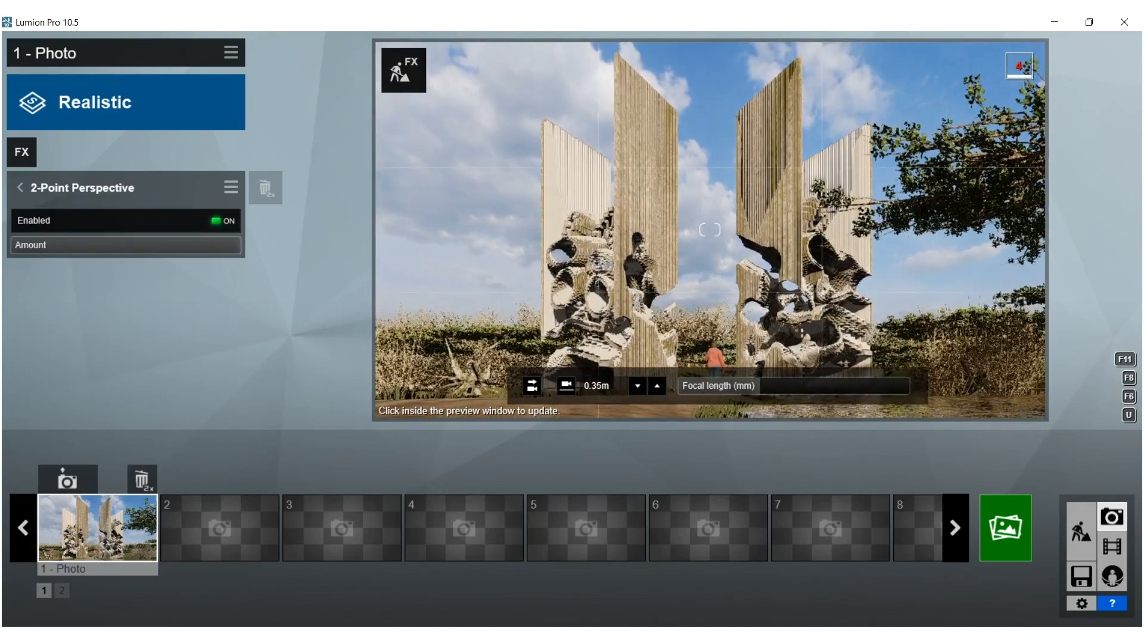
pyautogui.press('w')
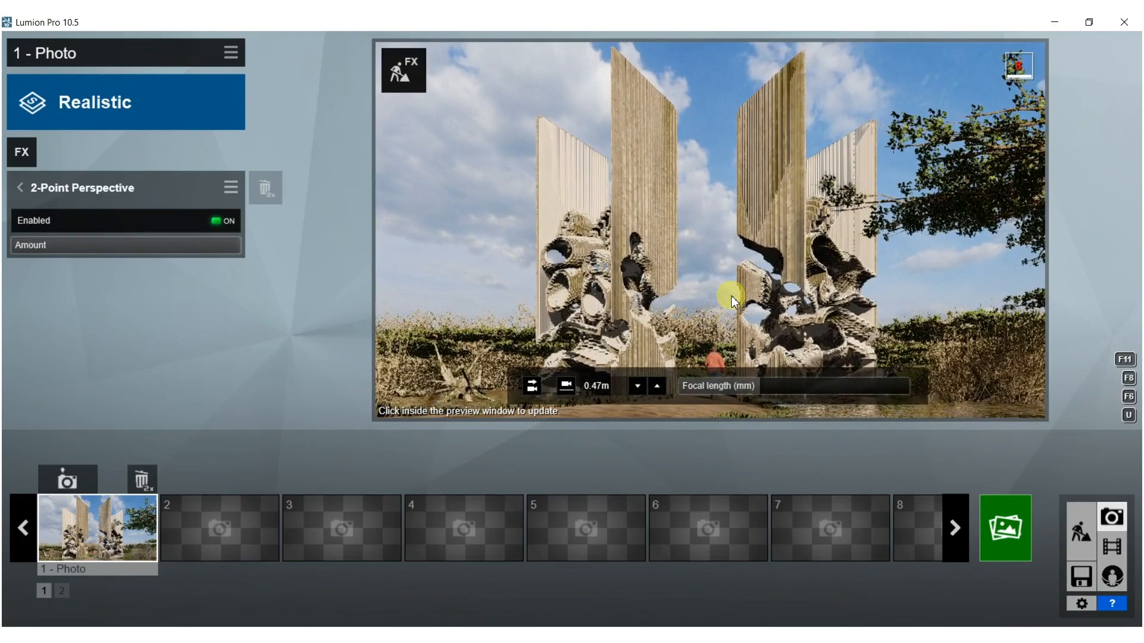
pyautogui.press('q')
pyautogui.moveTo(737, 295); pyautogui.dragTo(737, 292, button='right')
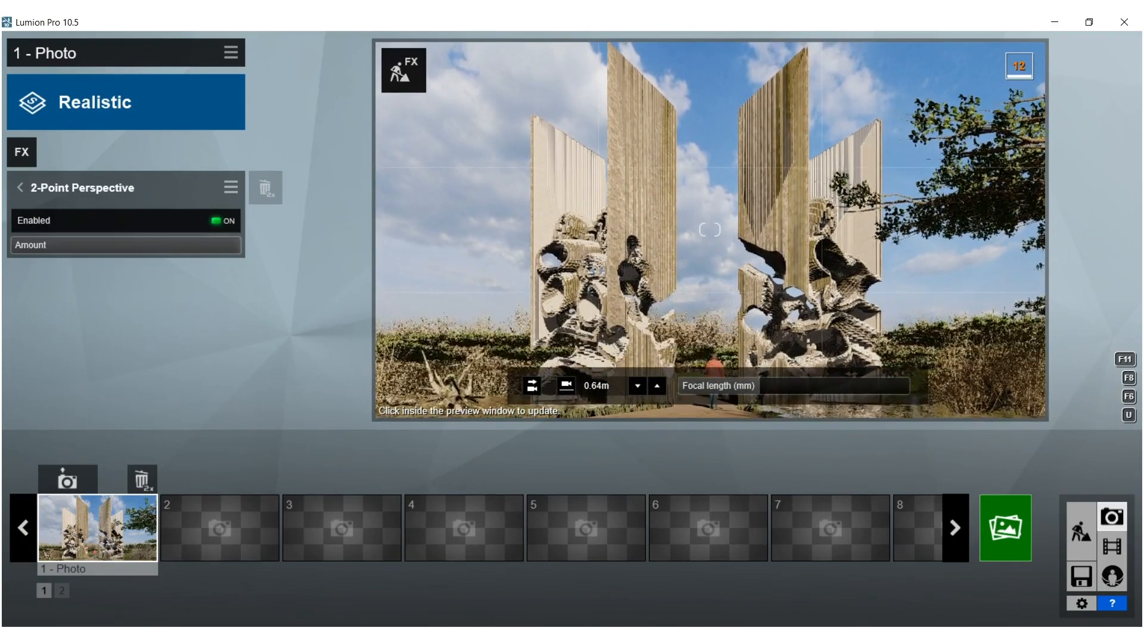
pyautogui.press('e')
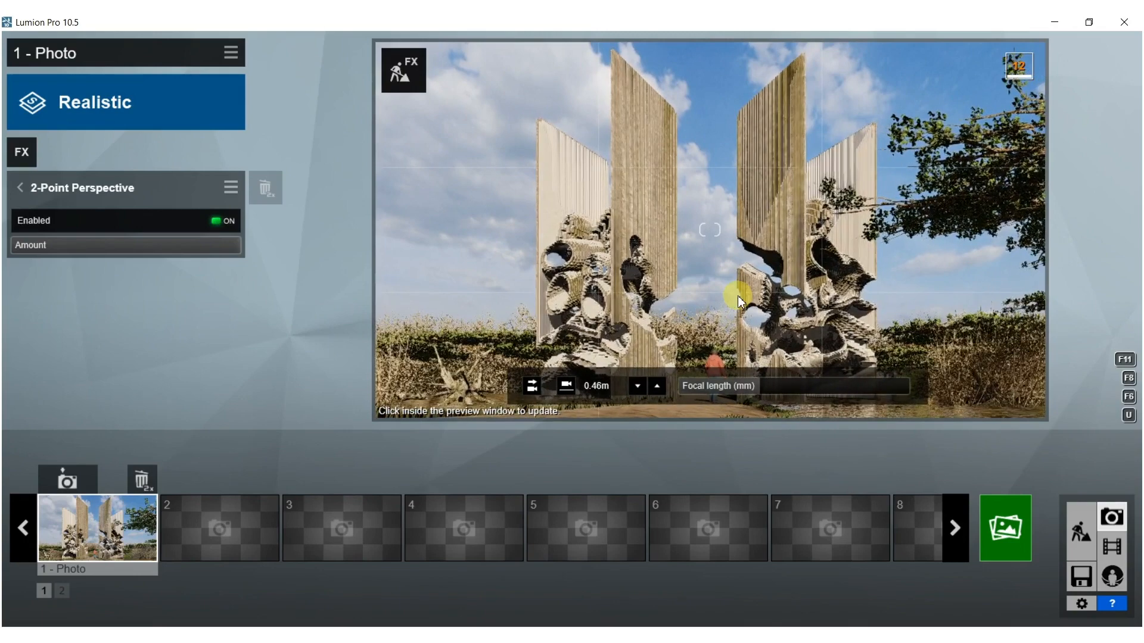
pyautogui.press('a')
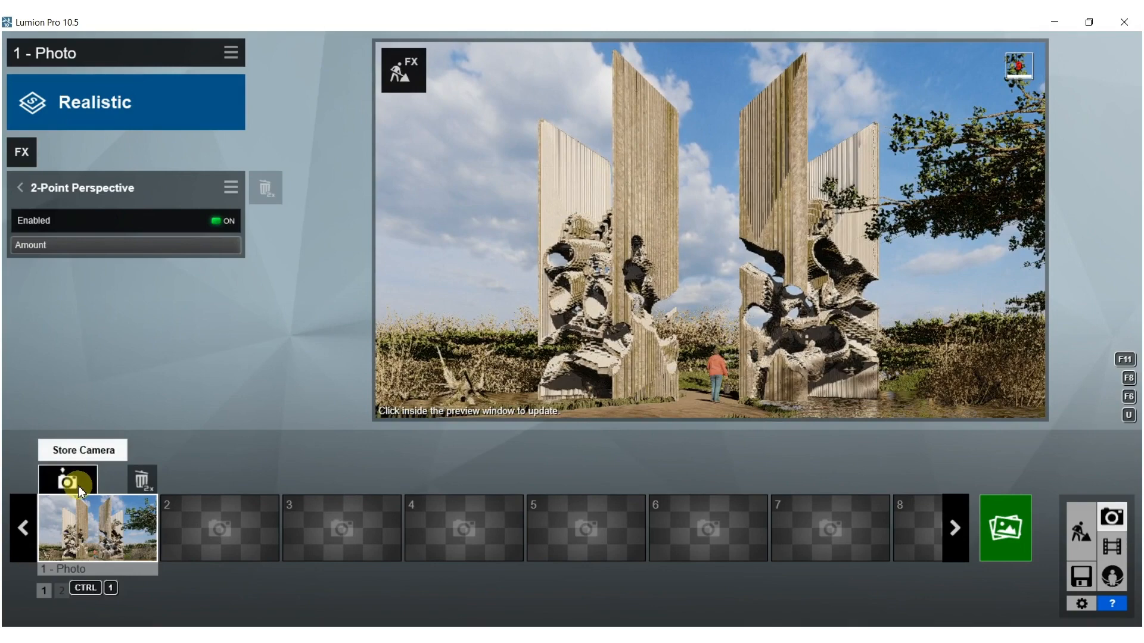
pyautogui.click(76, 485)
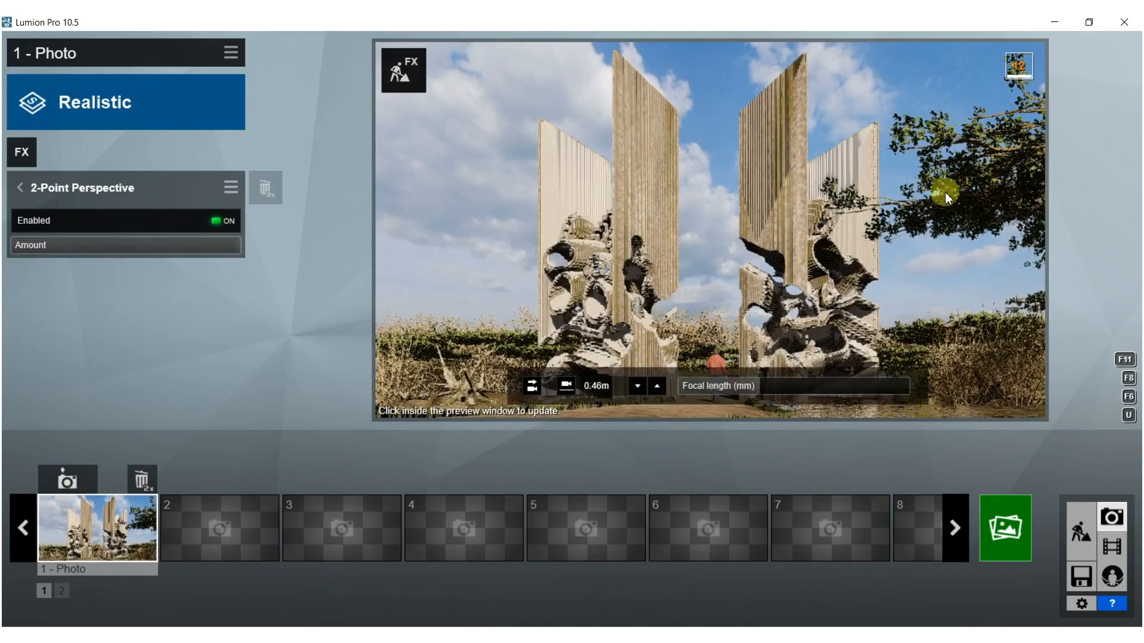
# In build mode, delete the plants clustered around the leafy tree whose branches hang into the photo view.
pyautogui.click(403, 70)
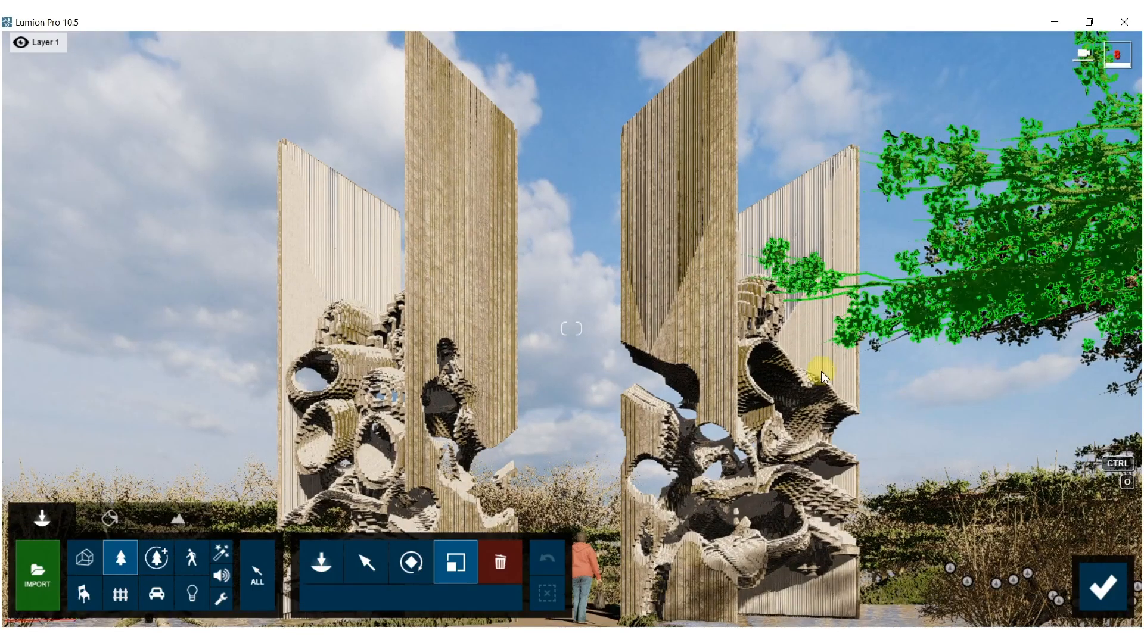
pyautogui.click(1043, 278)
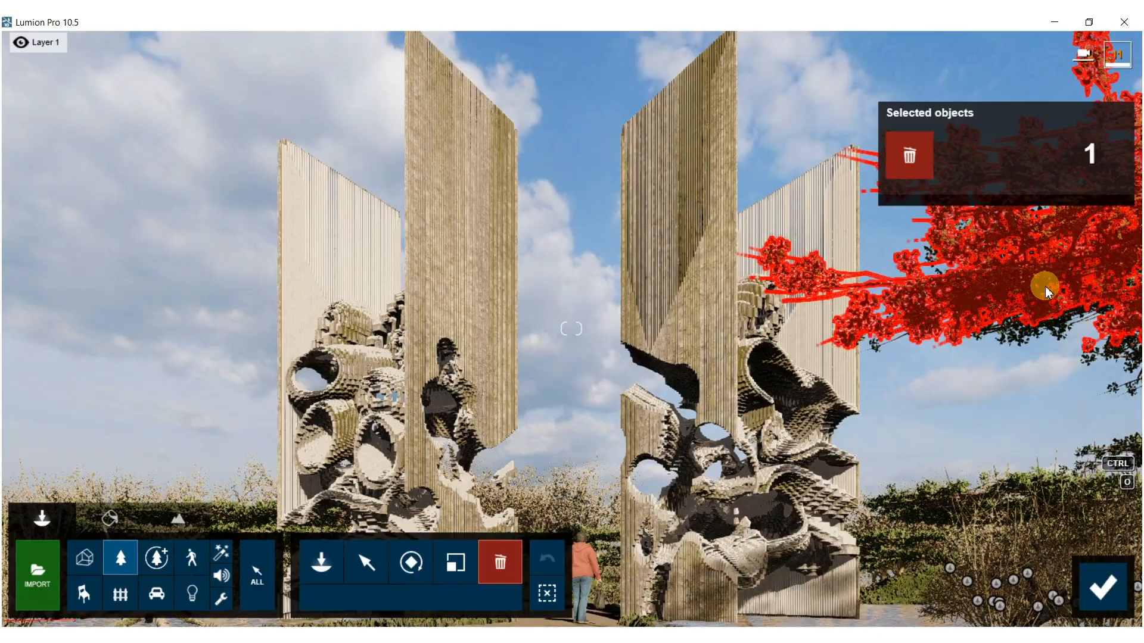
pyautogui.moveTo(1045, 289); pyautogui.dragTo(1105, 345, button='right')
pyautogui.press('s')
pyautogui.moveTo(589, 453); pyautogui.dragTo(582, 437, button='right')
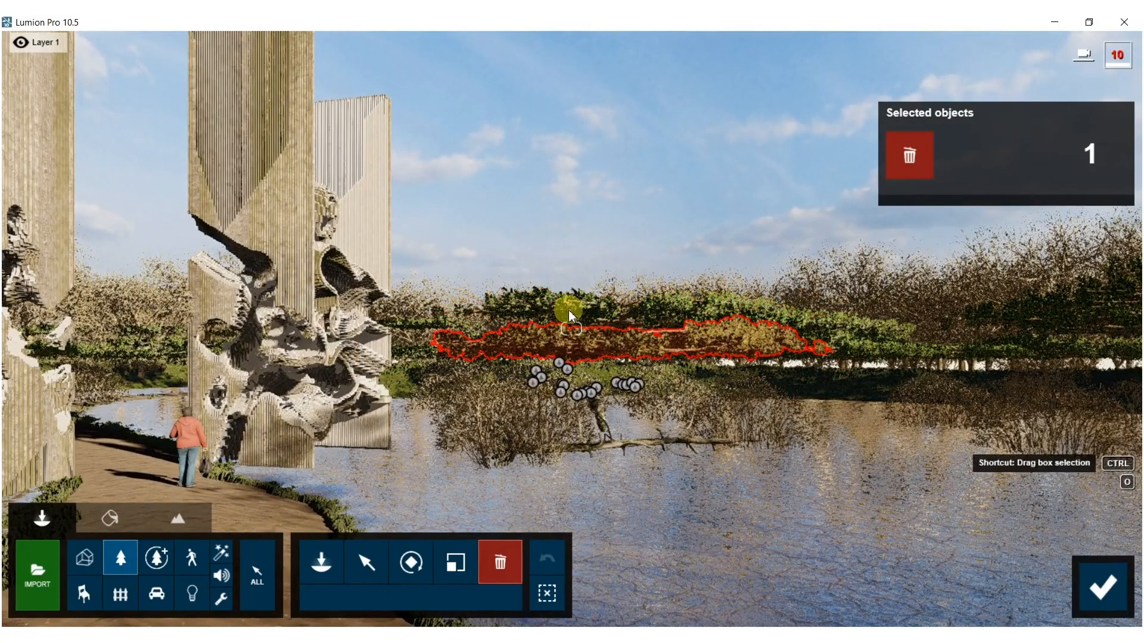
pyautogui.press('w')
pyautogui.moveTo(658, 354); pyautogui.dragTo(670, 429, button='right')
pyautogui.moveTo(572, 329); pyautogui.dragTo(477, 471, button='right')
pyautogui.press('s')
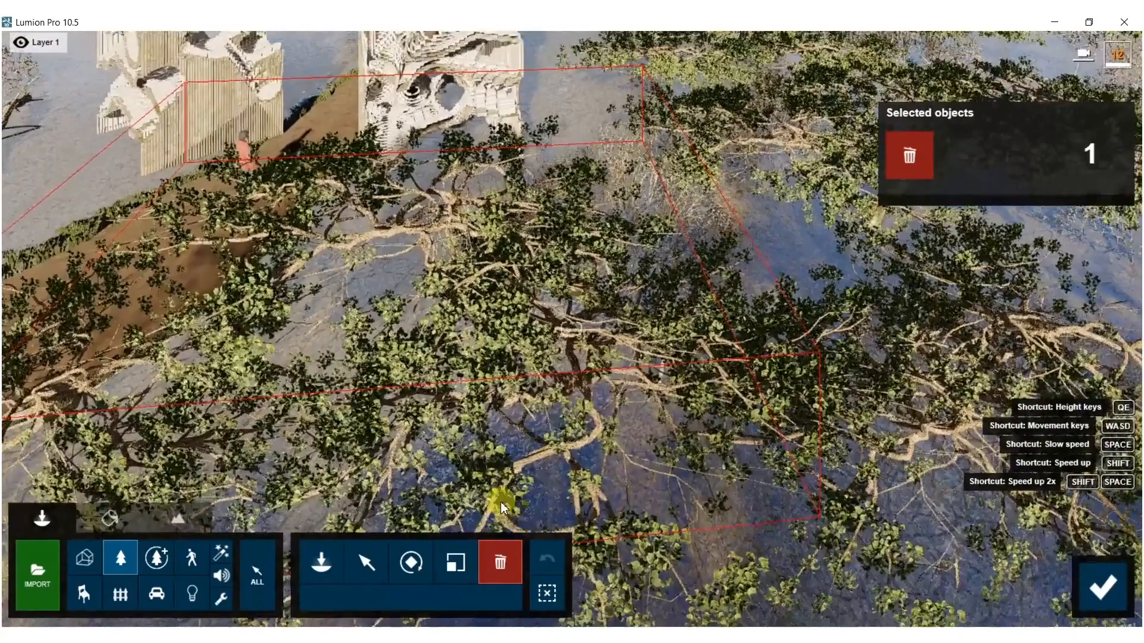
pyautogui.click(503, 568)
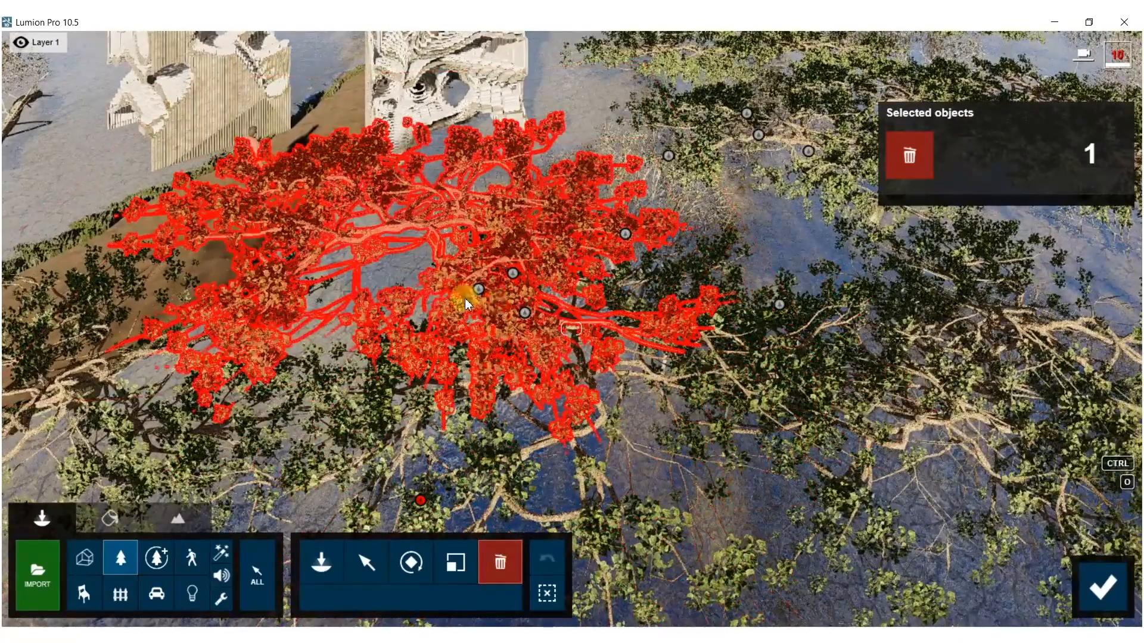
pyautogui.click(467, 298)
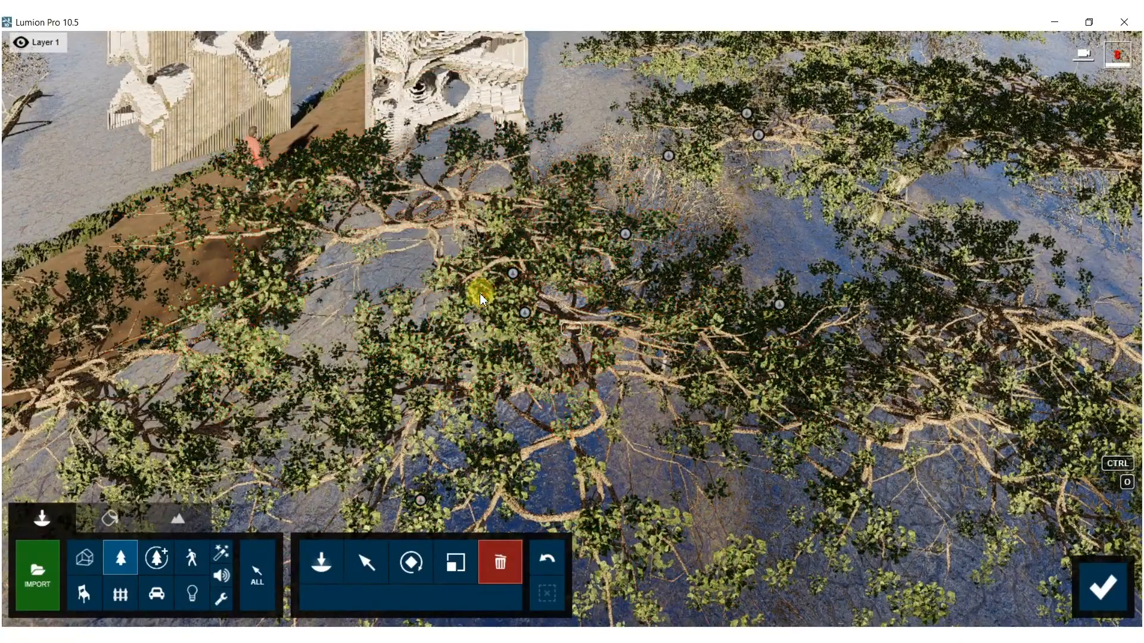
pyautogui.click(513, 277)
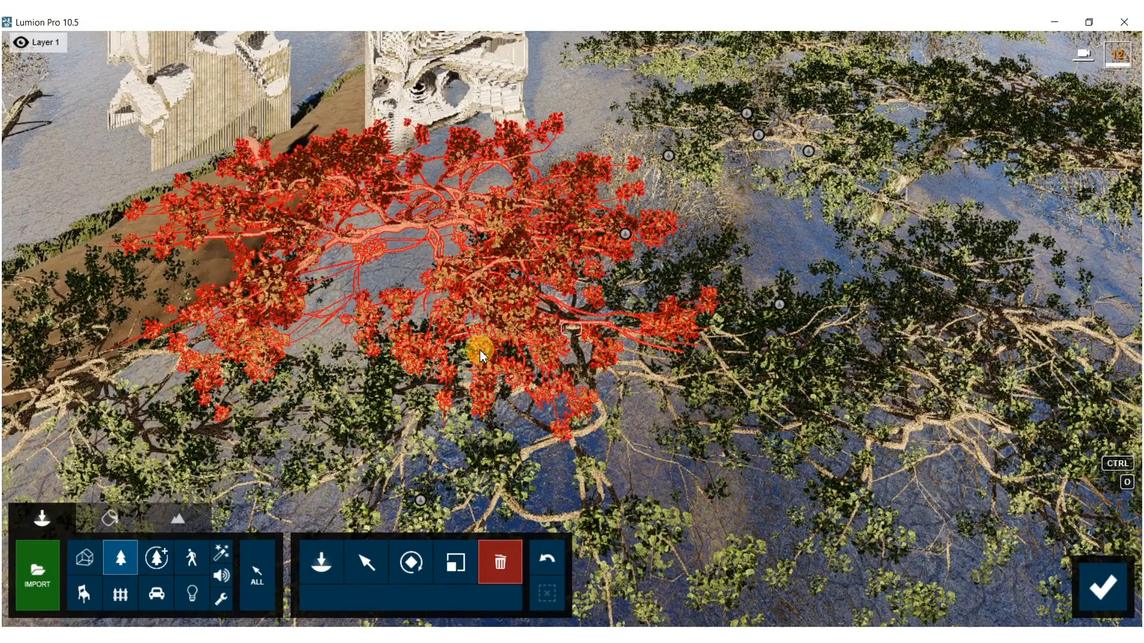
pyautogui.click(574, 268)
pyautogui.click(628, 231)
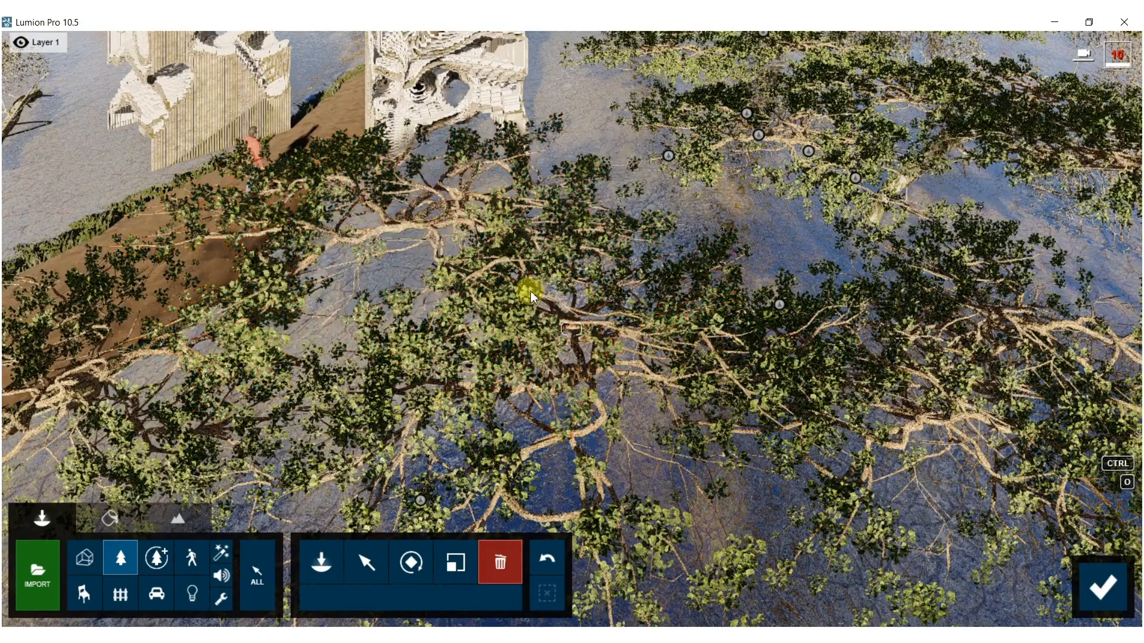
pyautogui.click(488, 316)
# Delete the large leafy trees standing over the water in front of the towers.
pyautogui.moveTo(506, 286); pyautogui.dragTo(504, 320, button='right')
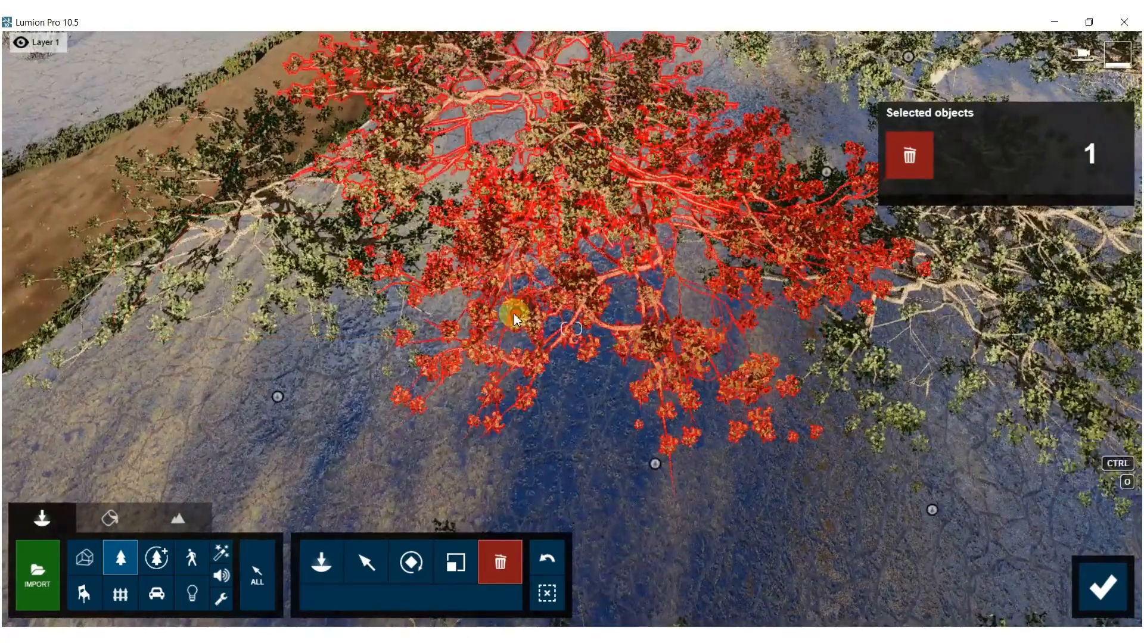
pyautogui.click(518, 316)
pyautogui.click(545, 288)
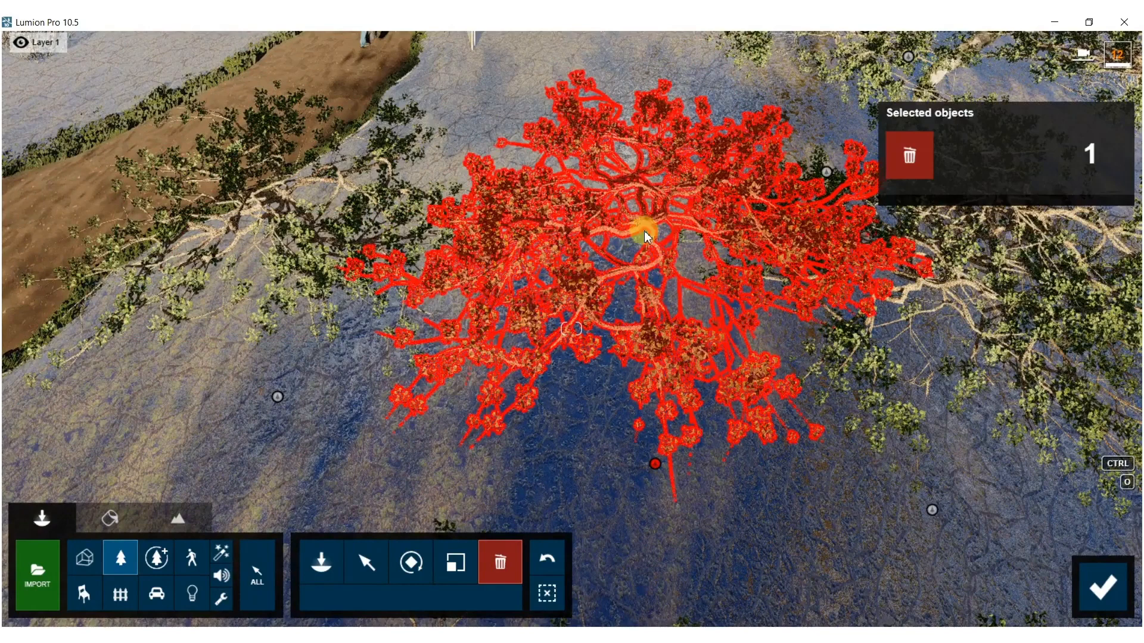
pyautogui.click(645, 471)
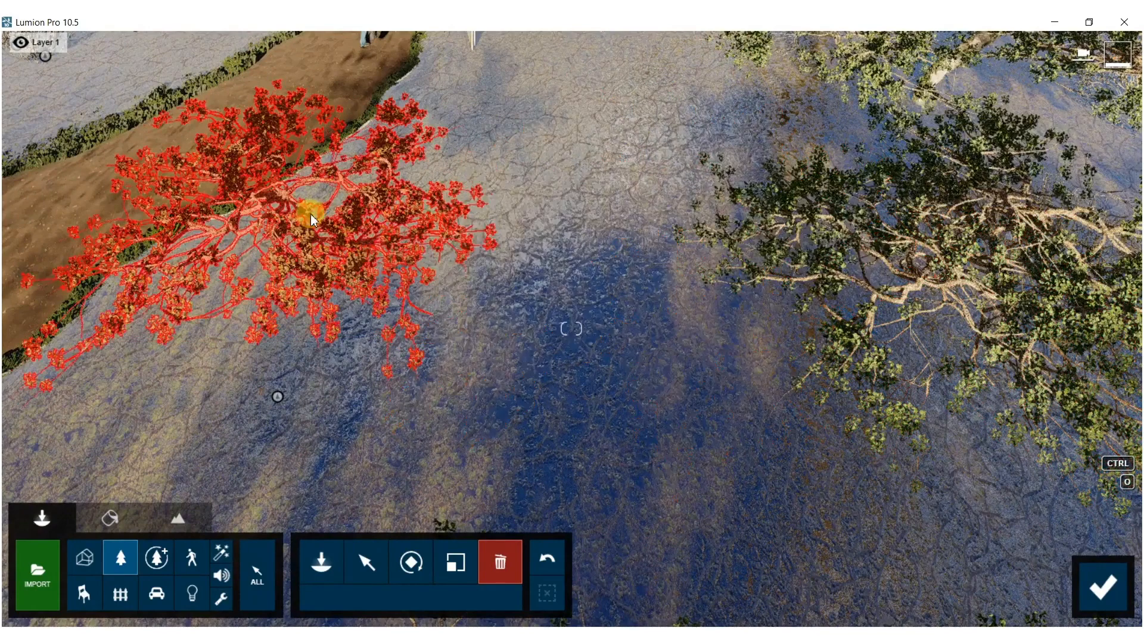
pyautogui.click(333, 252)
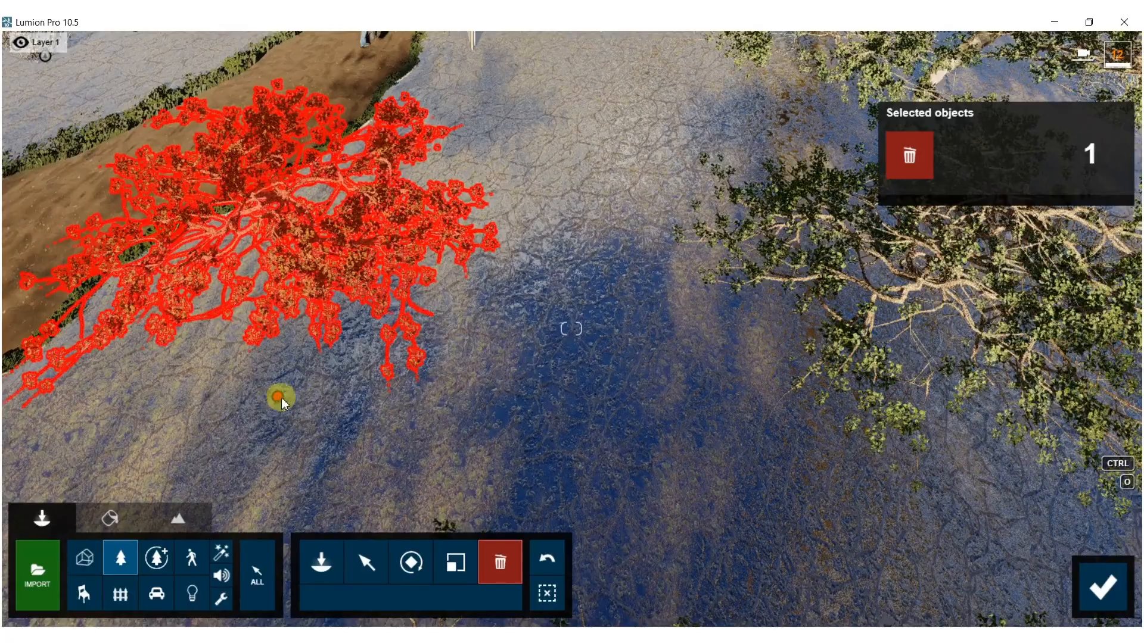
pyautogui.click(277, 397)
# Place clusters of Sparrow 001 Flying birds around the towers using cluster placement.
pyautogui.moveTo(881, 256); pyautogui.dragTo(1024, 90, button='right')
pyautogui.press('w')
pyautogui.moveTo(1024, 310); pyautogui.dragTo(815, 290, button='right')
pyautogui.press('a')
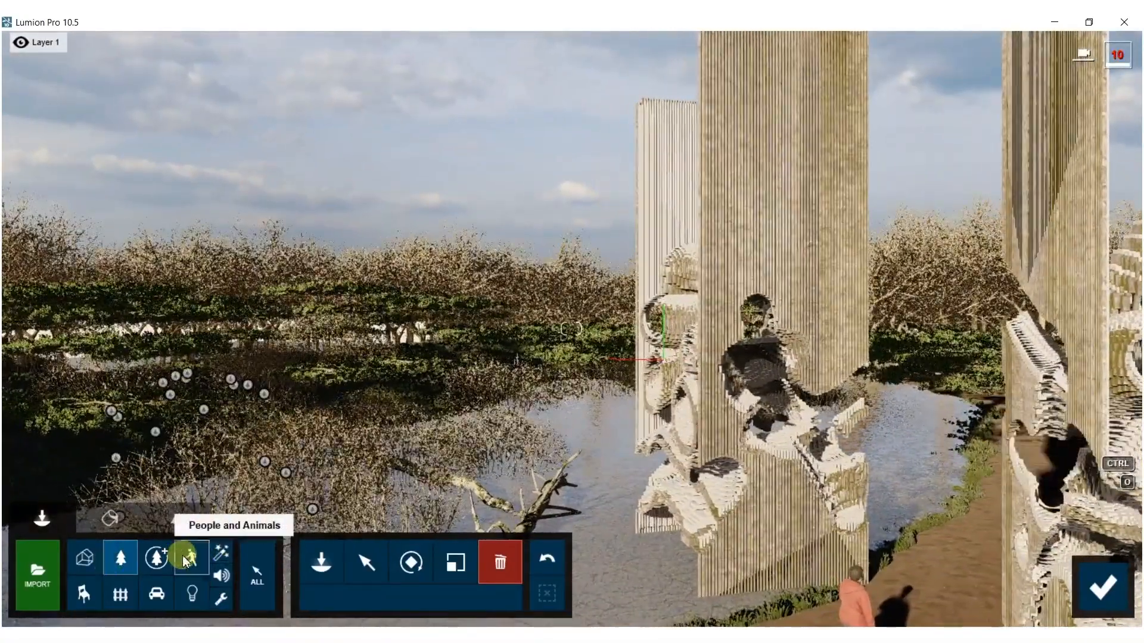
pyautogui.click(192, 555)
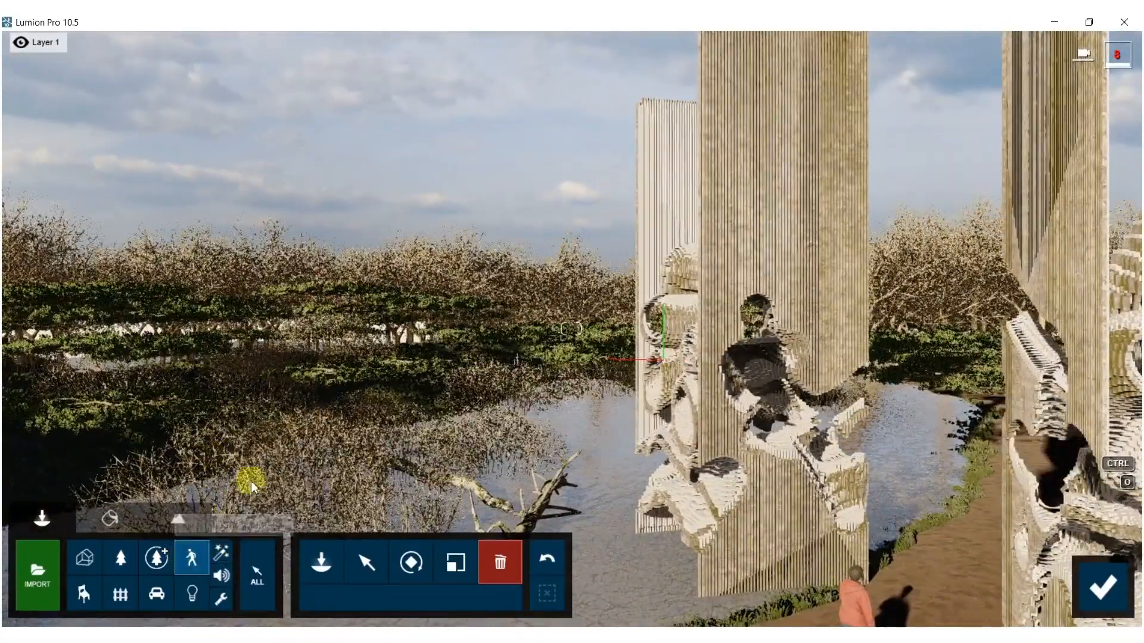
pyautogui.click(194, 558)
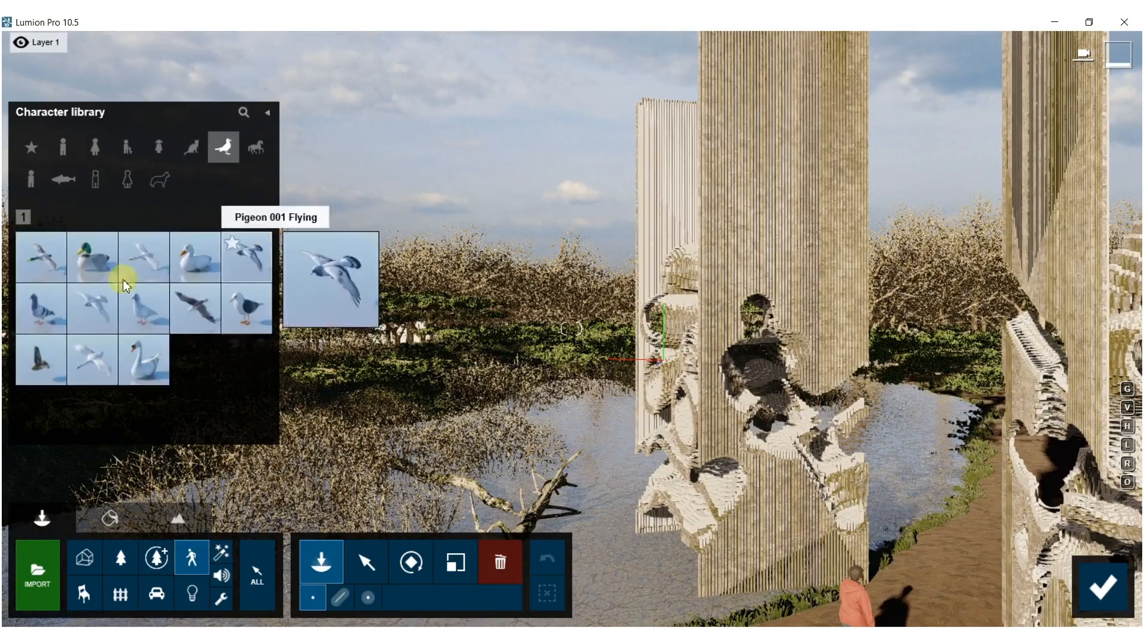
pyautogui.click(38, 363)
pyautogui.click(367, 597)
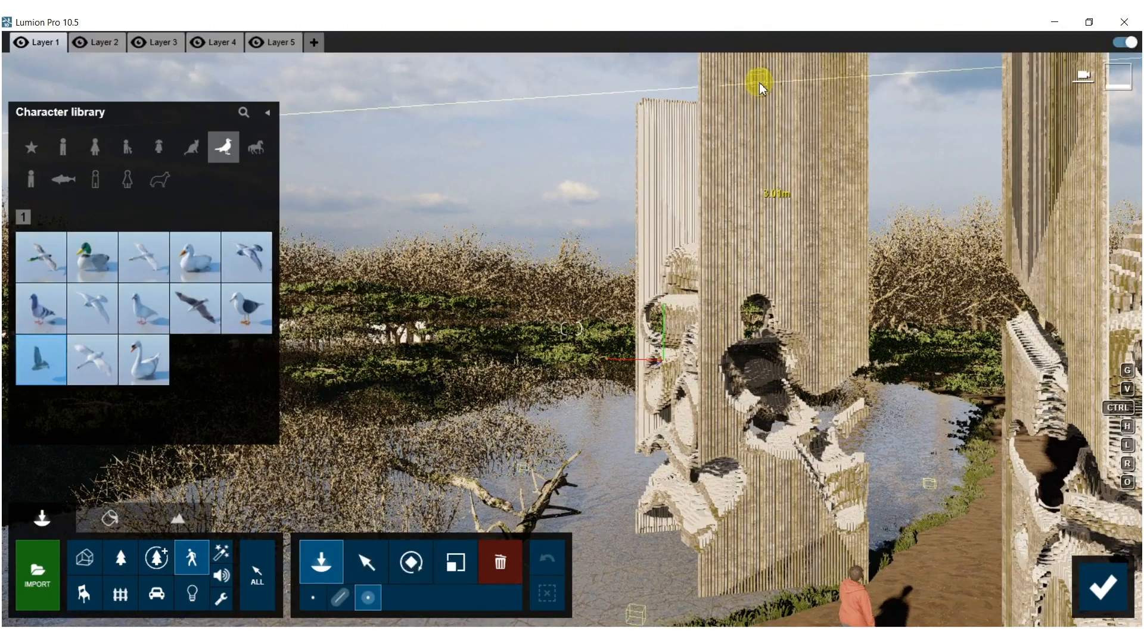
pyautogui.click(759, 82)
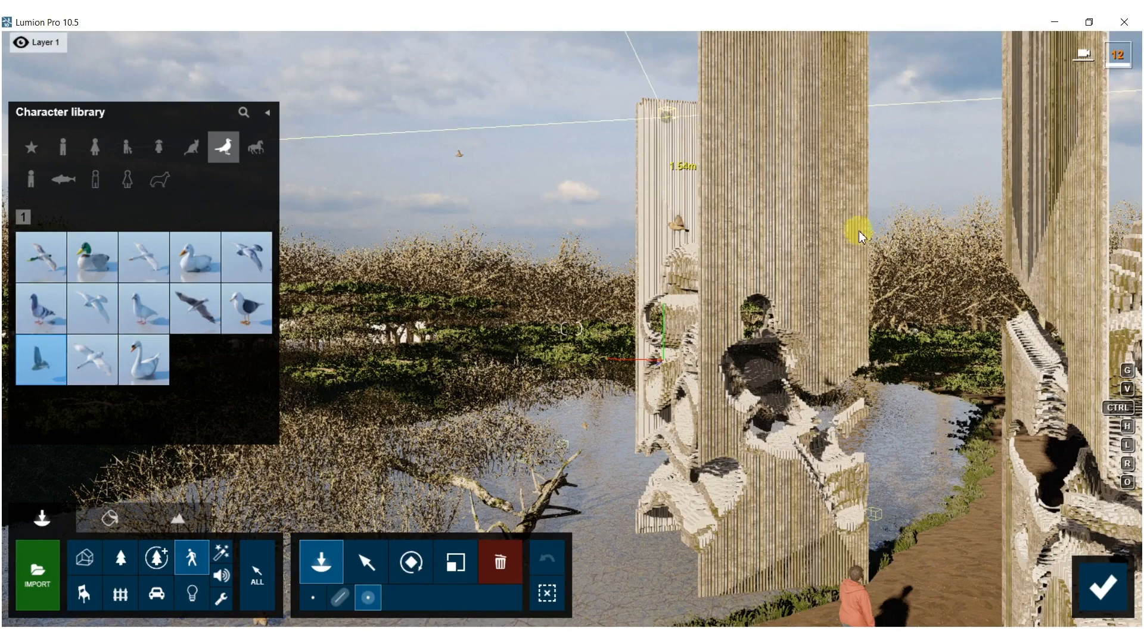
pyautogui.click(1052, 122)
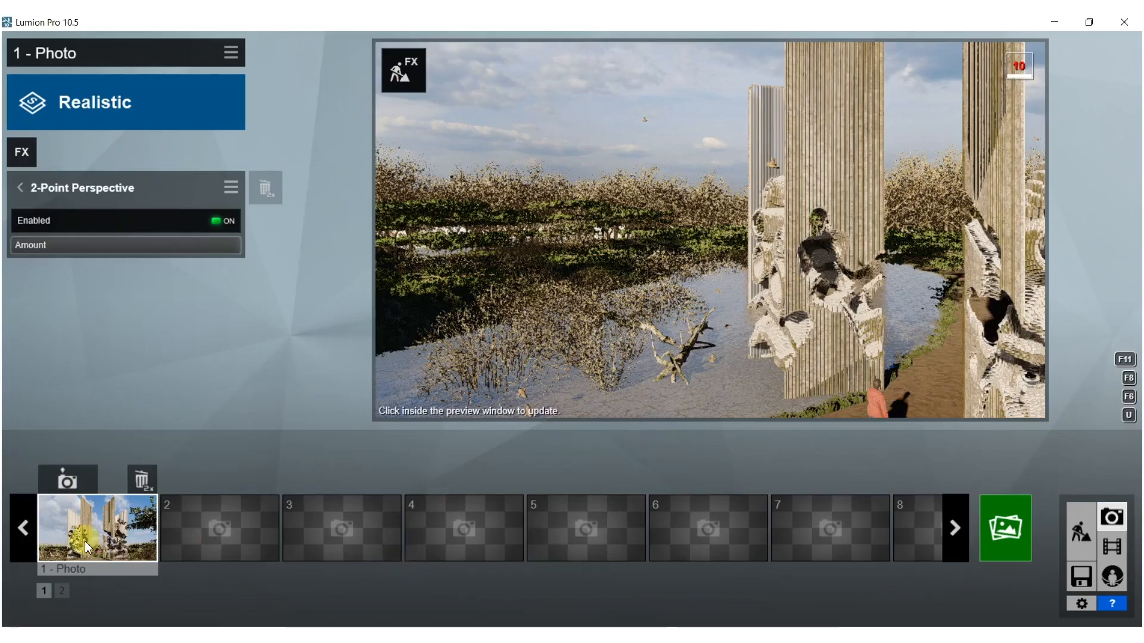
# Restore the stored camera of photo 1 and add a Time Warp effect that offsets the animated people and animals.
pyautogui.hotkey('shift', '1')
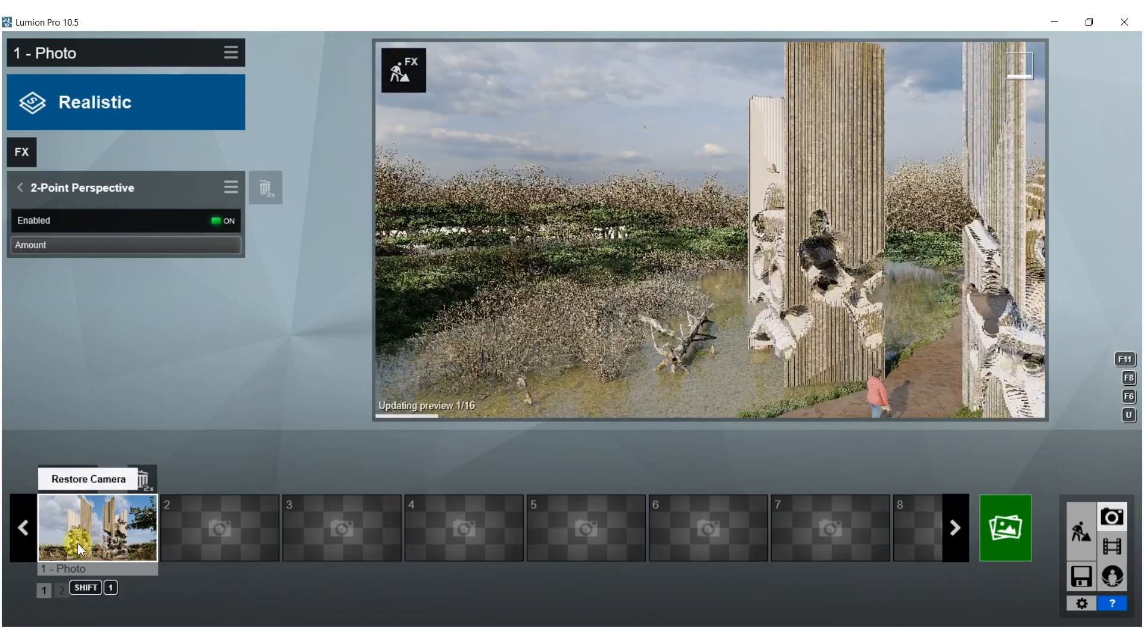
pyautogui.click(80, 543)
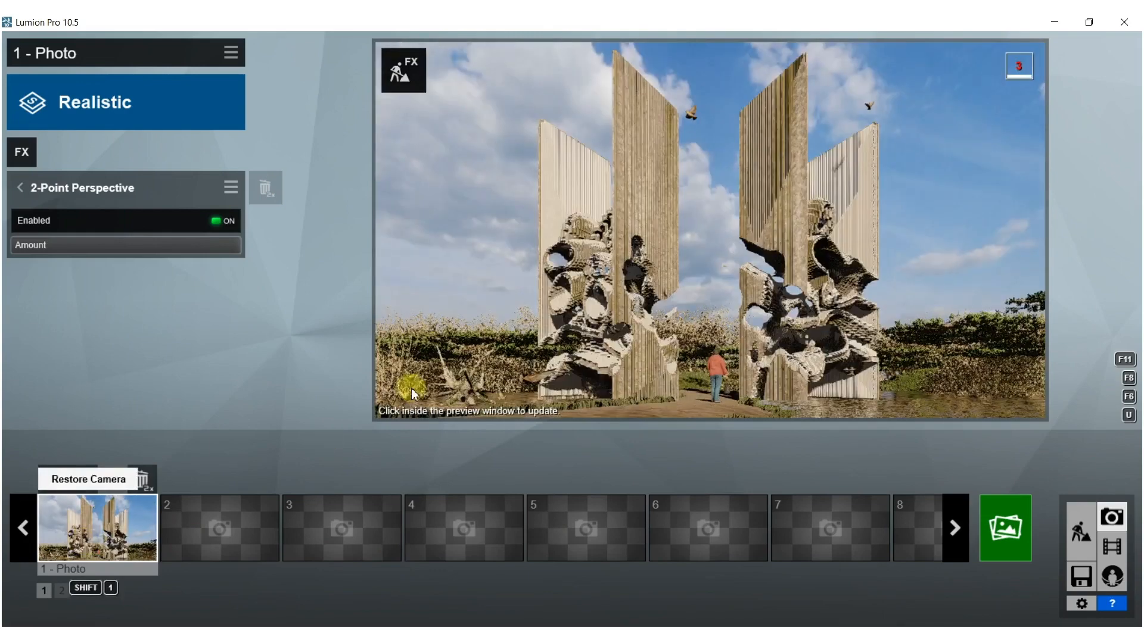
pyautogui.moveTo(623, 306)
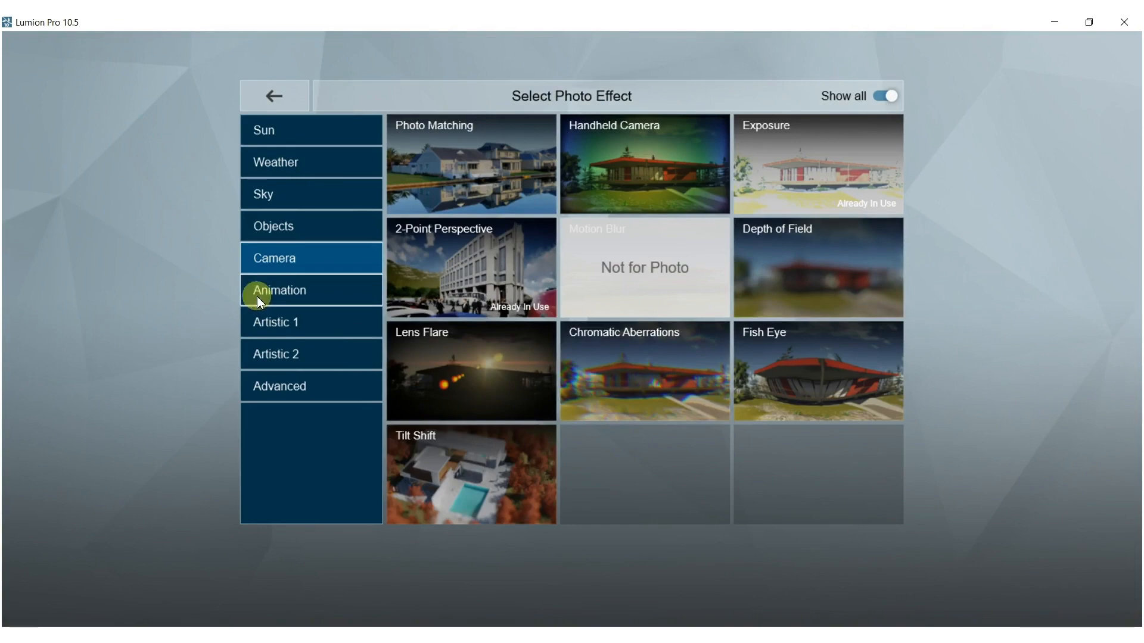
pyautogui.click(265, 292)
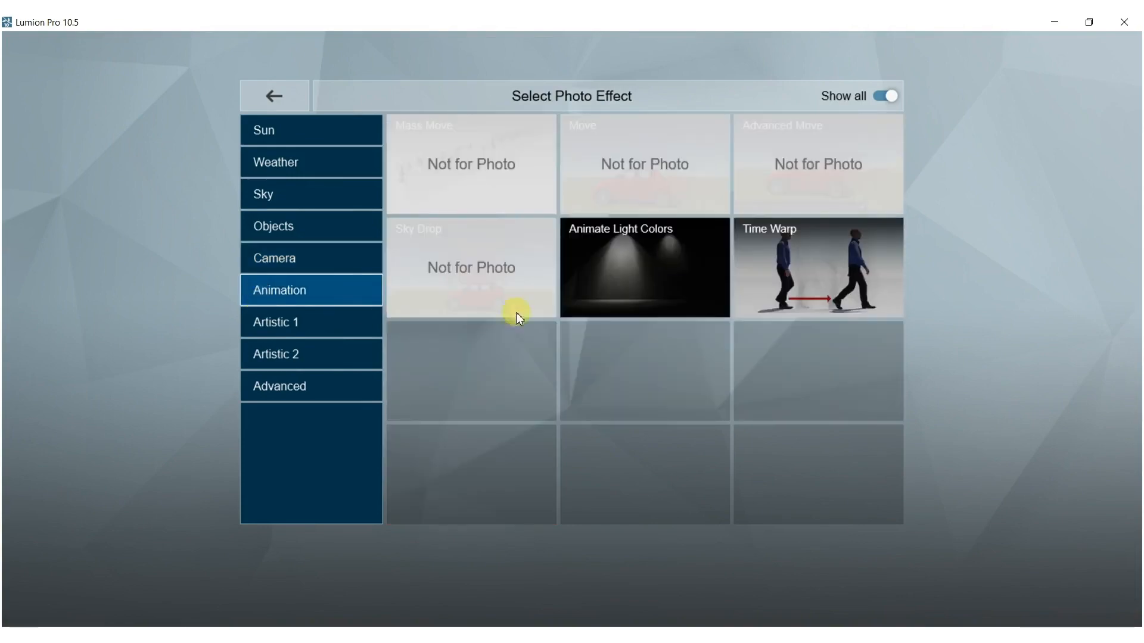
pyautogui.click(795, 266)
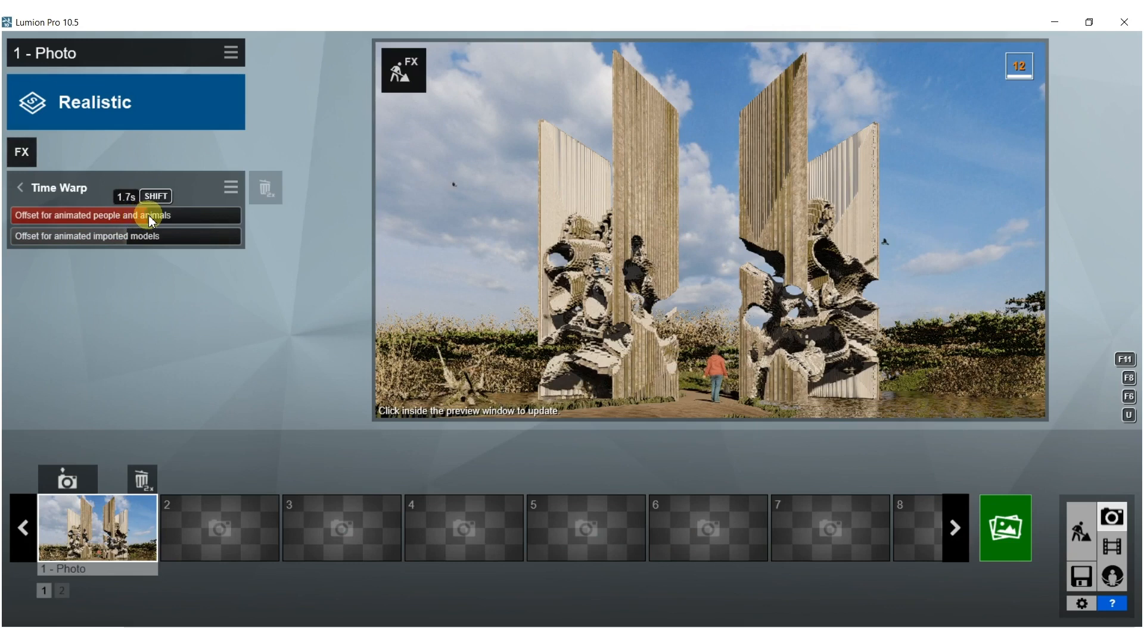
pyautogui.keyDown('shift'); pyautogui.moveTo(158, 216); pyautogui.dragTo(174, 218); pyautogui.keyUp('shift')
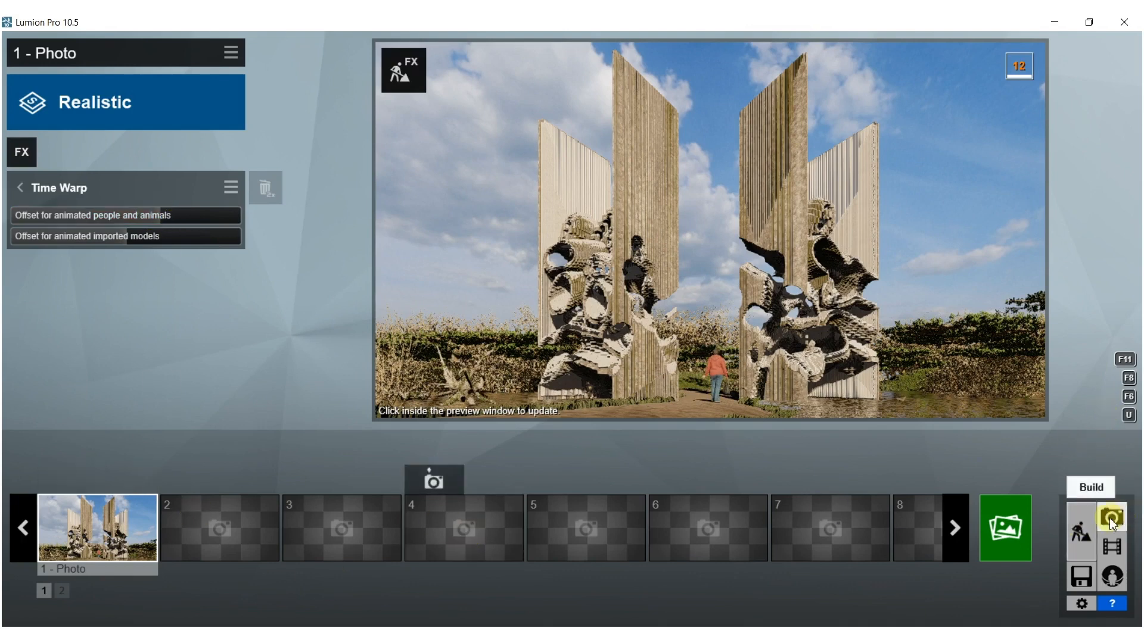
# In build mode, select the flock of Sparrow 001 Flying birds and raise it higher above the water.
pyautogui.click(1082, 524)
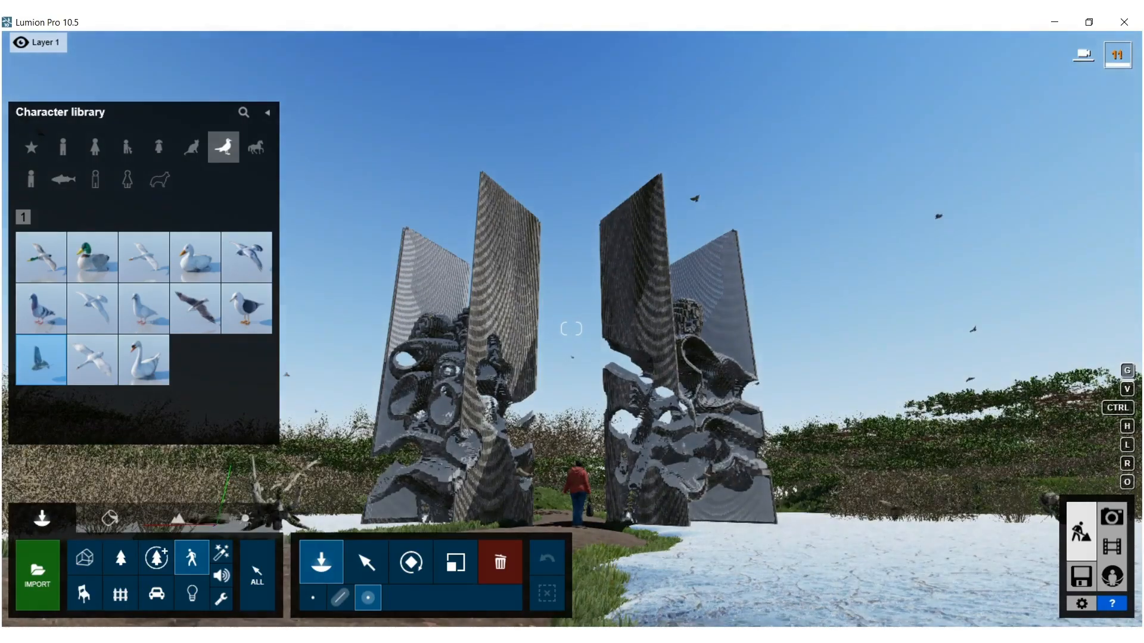
pyautogui.press('s')
pyautogui.moveTo(509, 199); pyautogui.dragTo(512, 292, button='right')
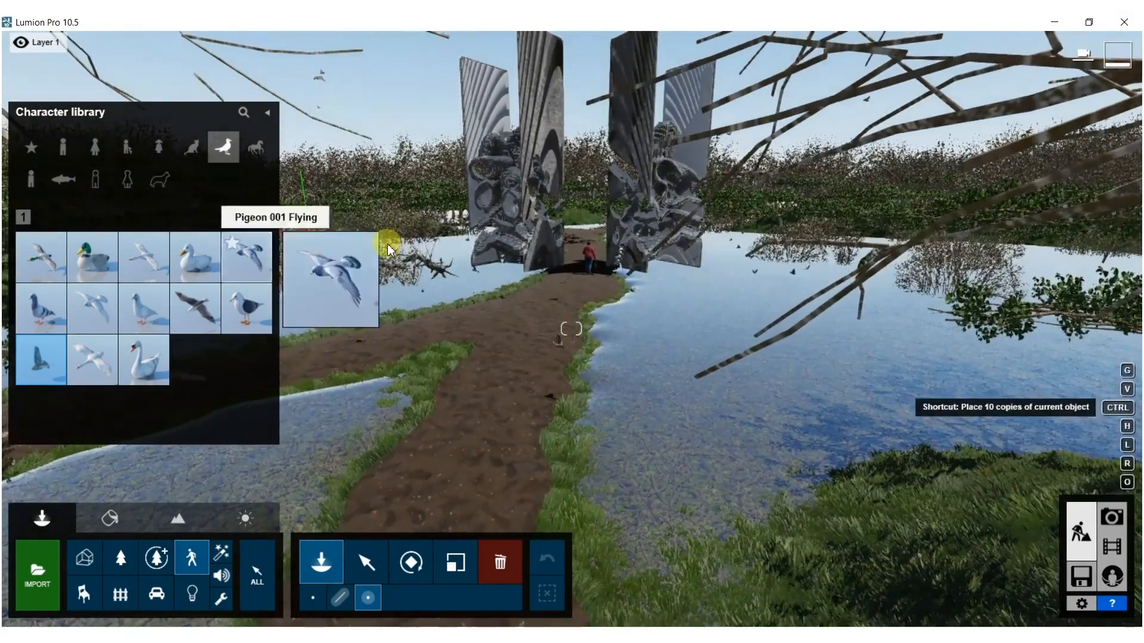
pyautogui.click(367, 562)
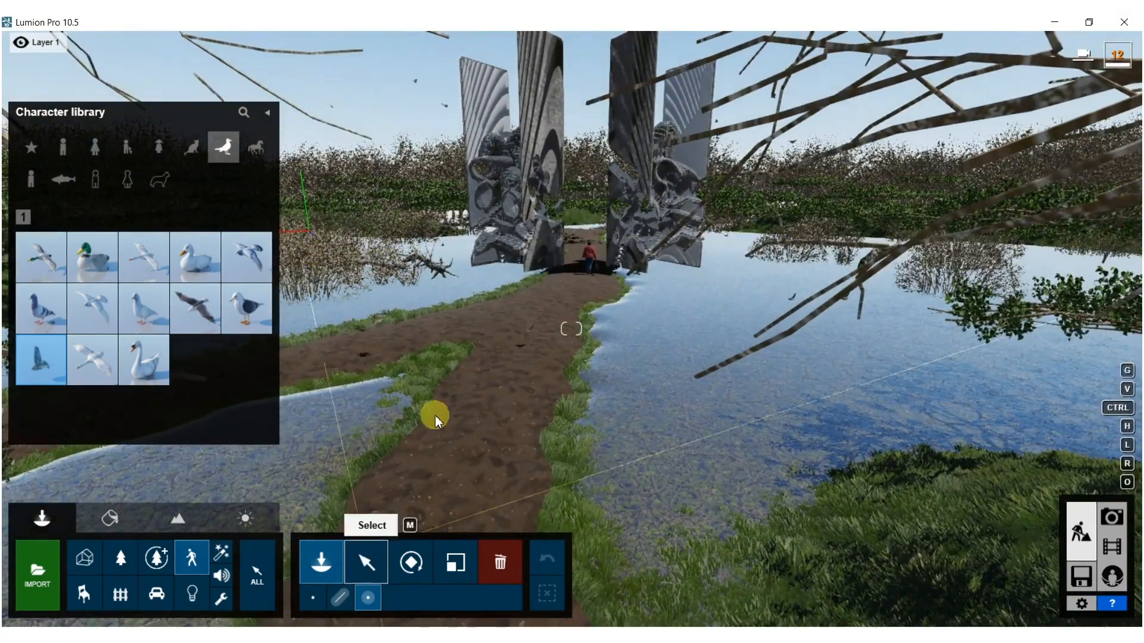
pyautogui.click(249, 252)
pyautogui.keyDown('ctrl'); pyautogui.moveTo(456, 316); pyautogui.dragTo(485, 347); pyautogui.keyUp('ctrl')
pyautogui.click(385, 597)
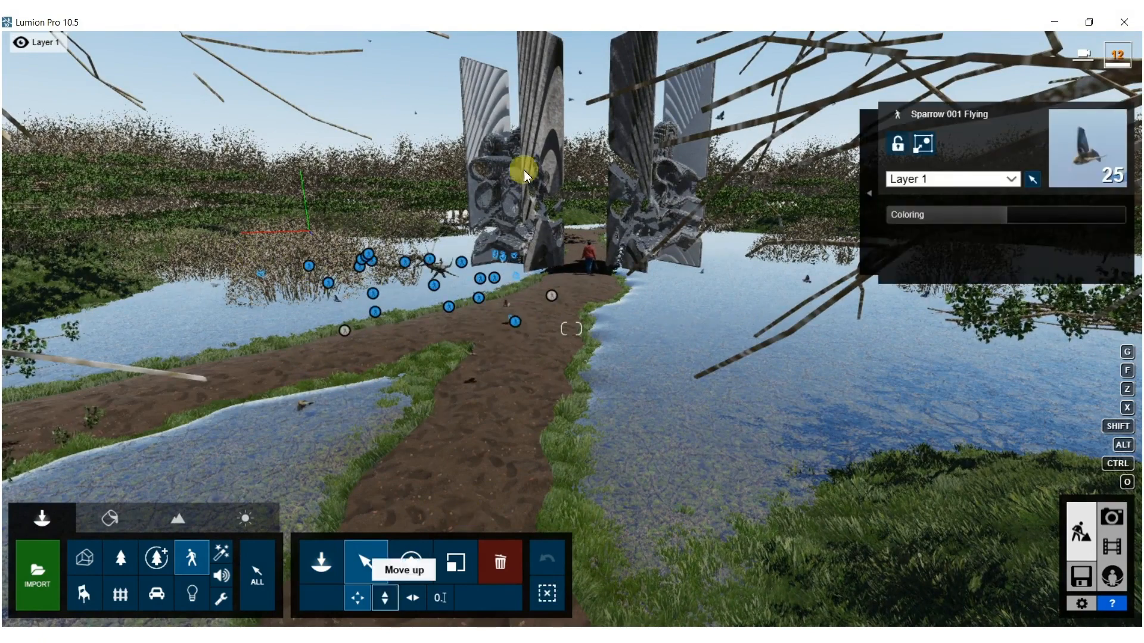
pyautogui.moveTo(433, 145); pyautogui.dragTo(422, 62)
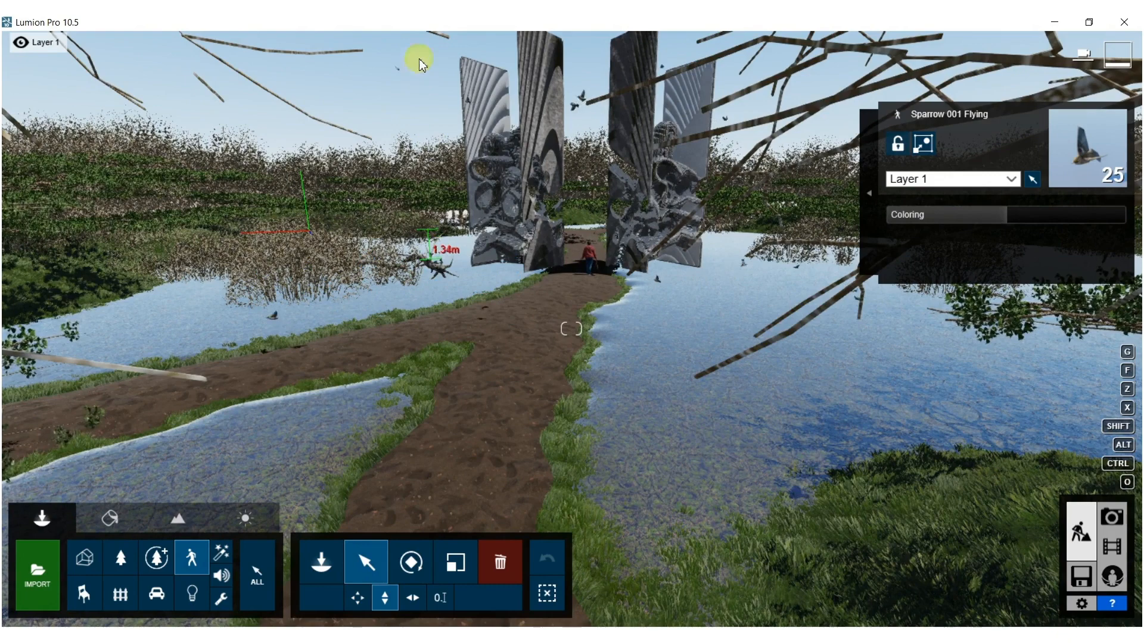
pyautogui.moveTo(373, 21); pyautogui.dragTo(338, 21)
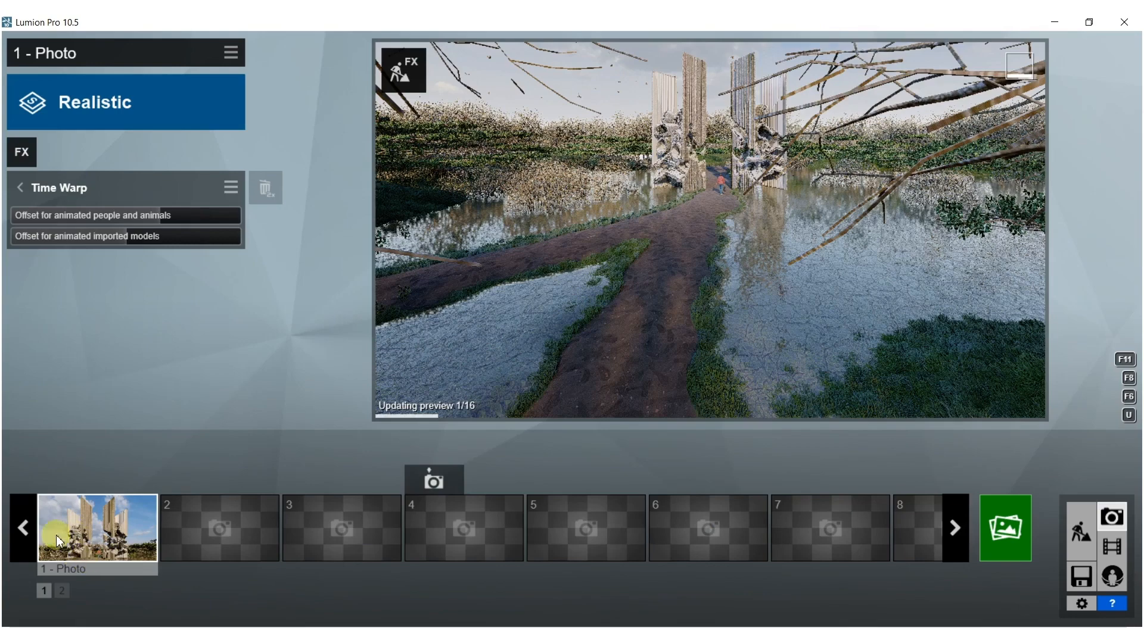
# Go back to the photo, restore the camera of photo 1 and check the birds in the preview.
pyautogui.hotkey('shift', '1')
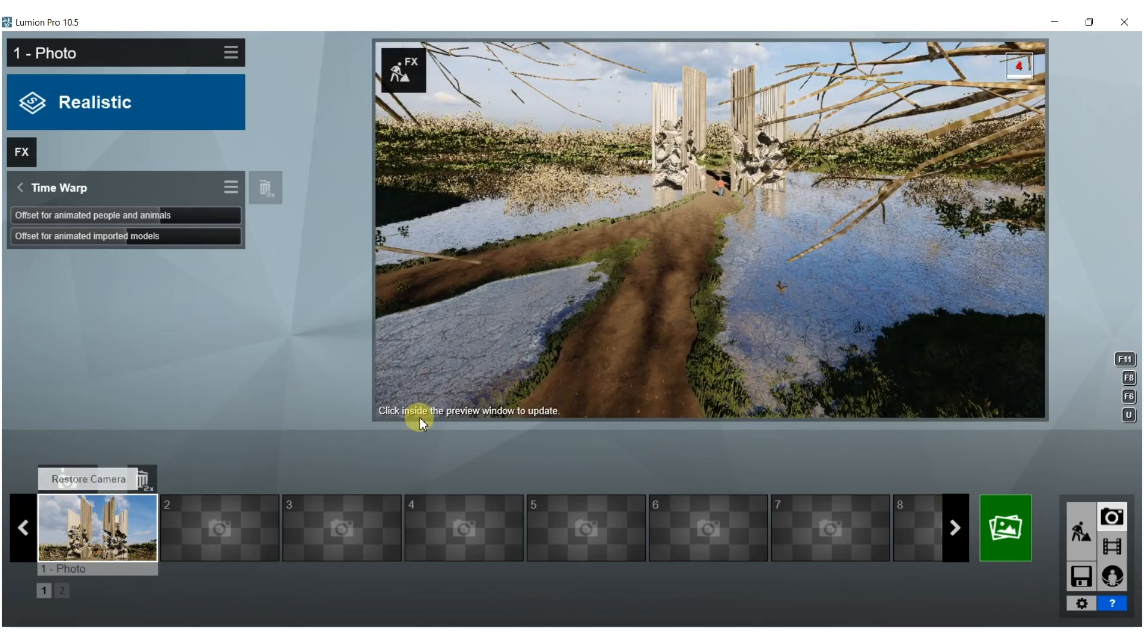
pyautogui.hotkey('shift', '1')
pyautogui.click(102, 534)
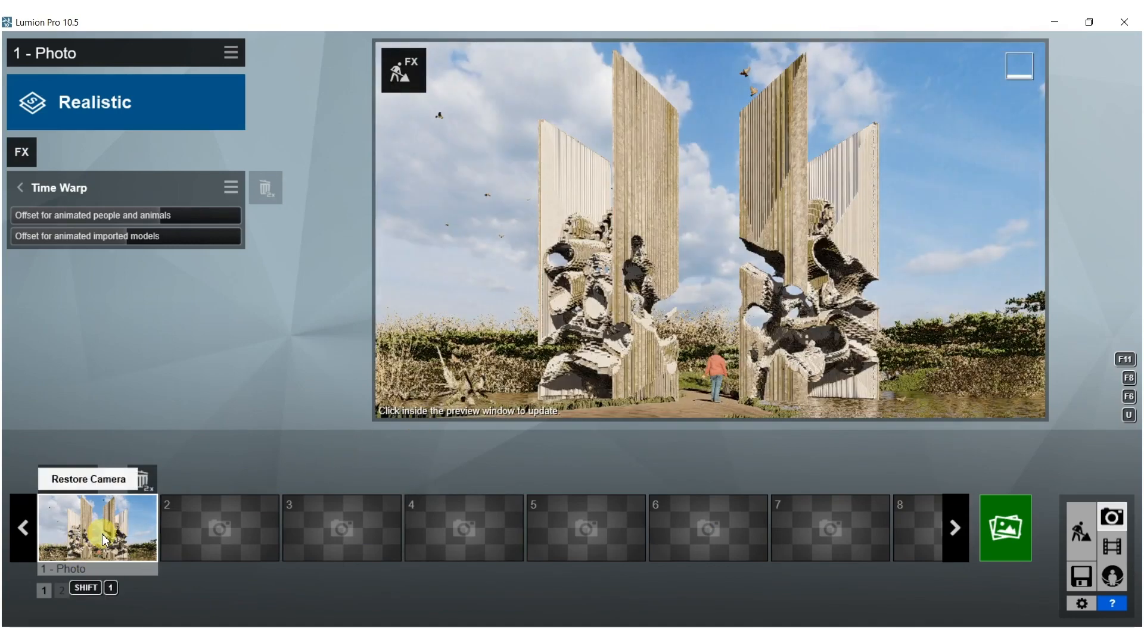
pyautogui.click(724, 220)
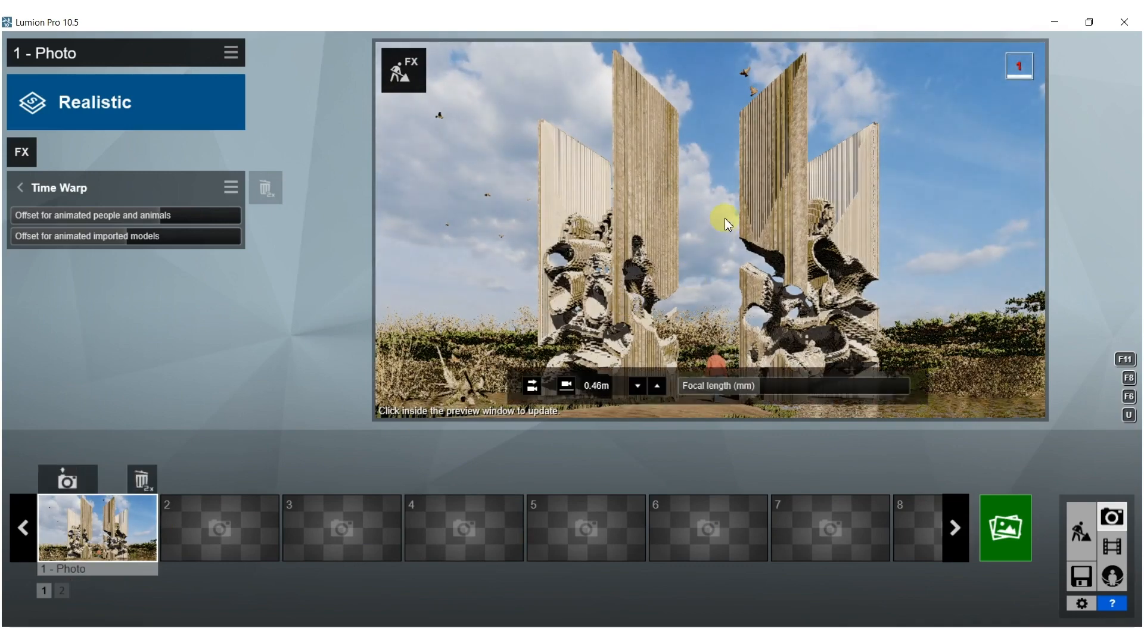
# Leave the Time Warp settings and add the Sun effect to photo 1.
pyautogui.click(25, 190)
pyautogui.click(21, 186)
pyautogui.click(21, 189)
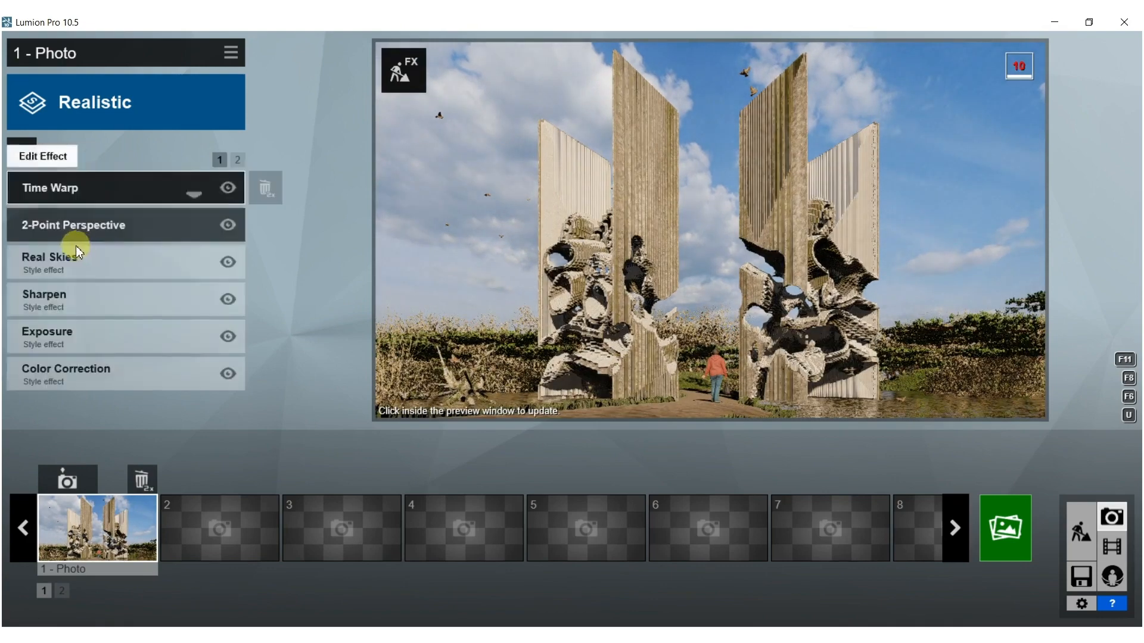
pyautogui.click(21, 152)
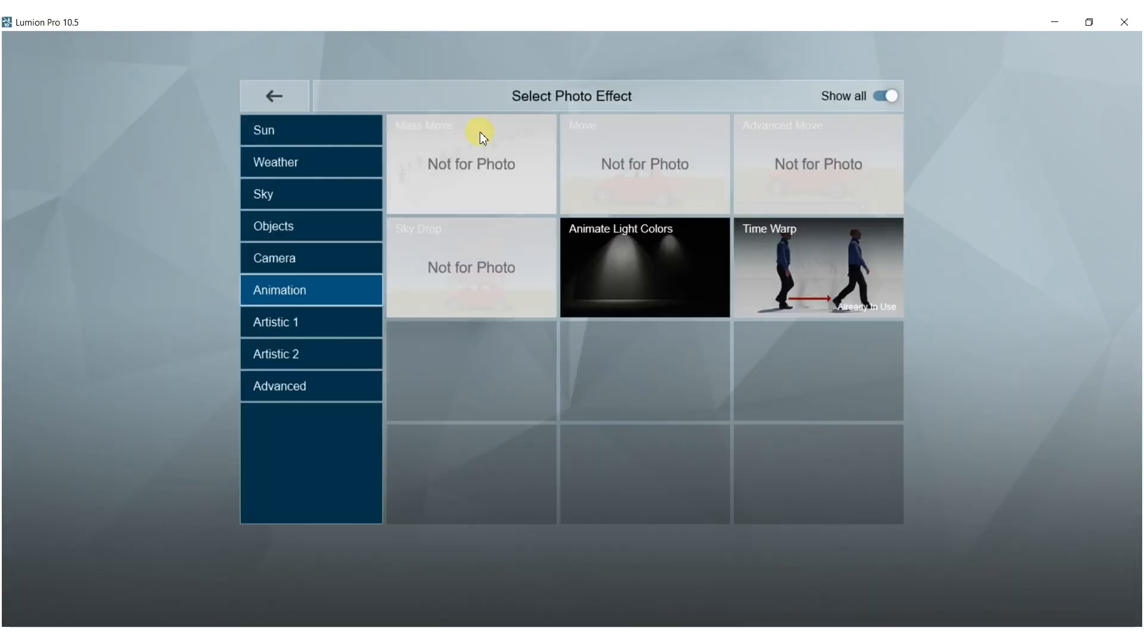
pyautogui.click(301, 137)
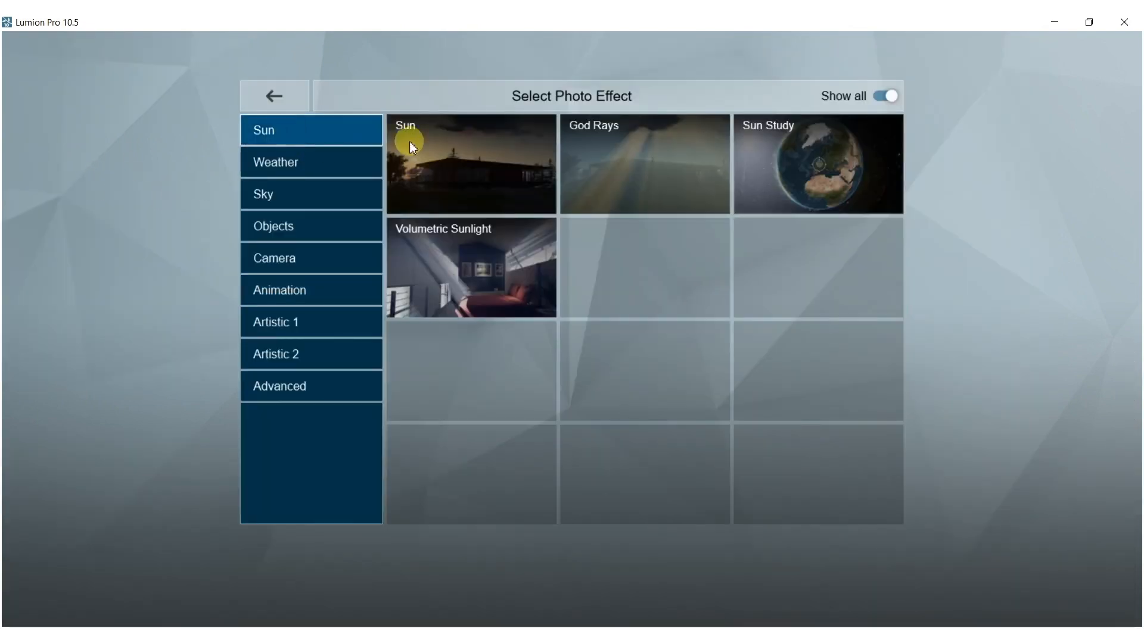
pyautogui.click(512, 294)
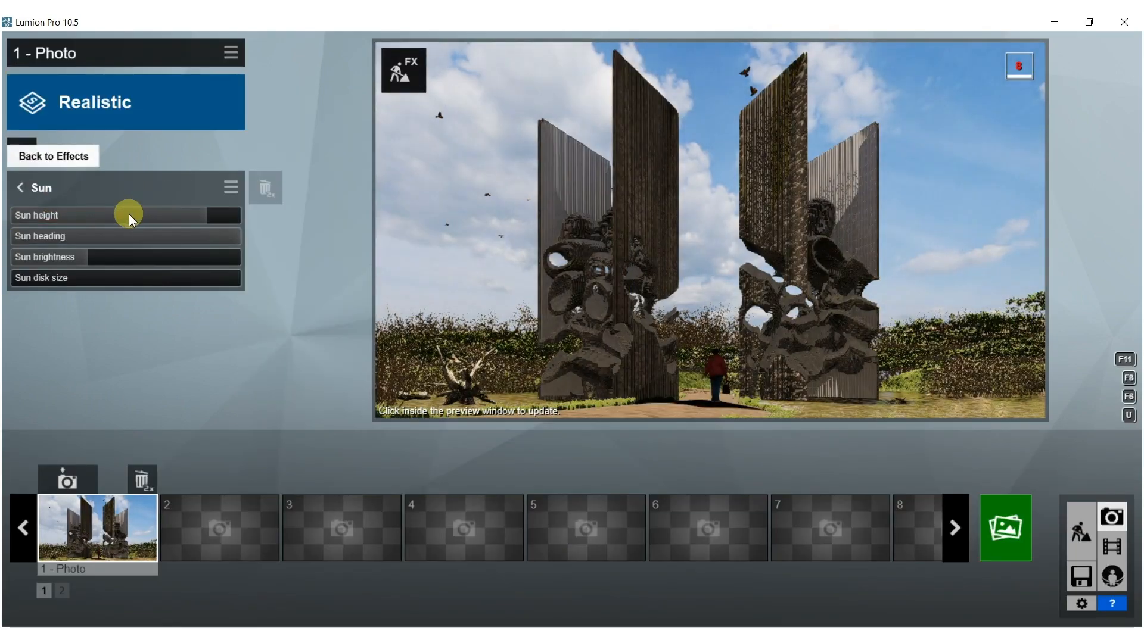
# Lower the sun height for warm, low light and set the sun heading to about 19.9°.
pyautogui.click(134, 217)
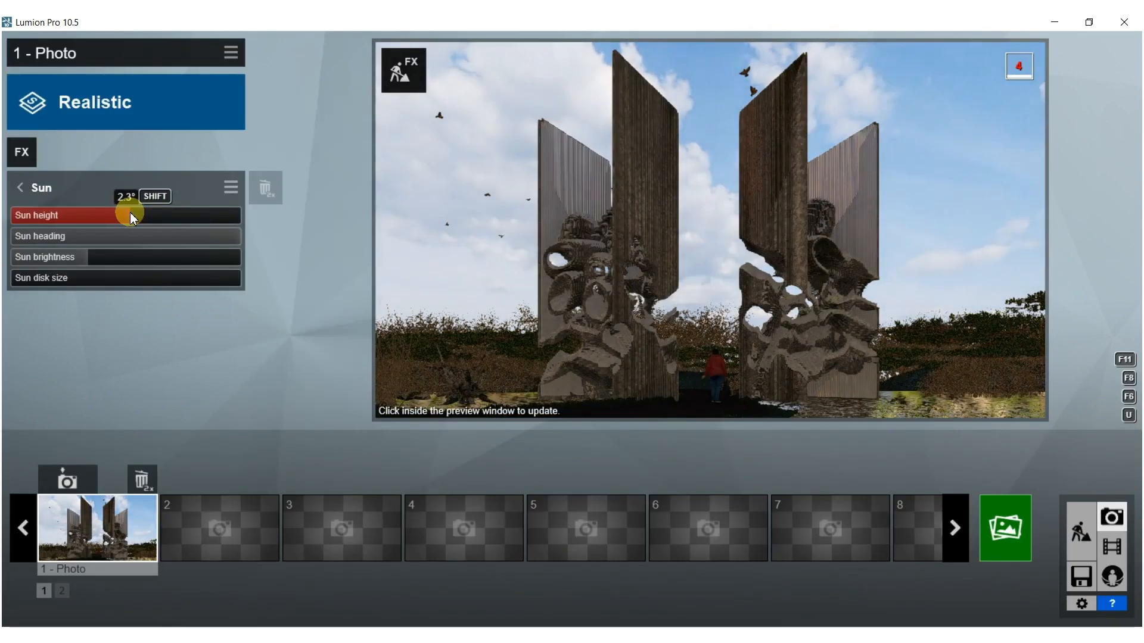
pyautogui.moveTo(179, 234); pyautogui.dragTo(47, 237)
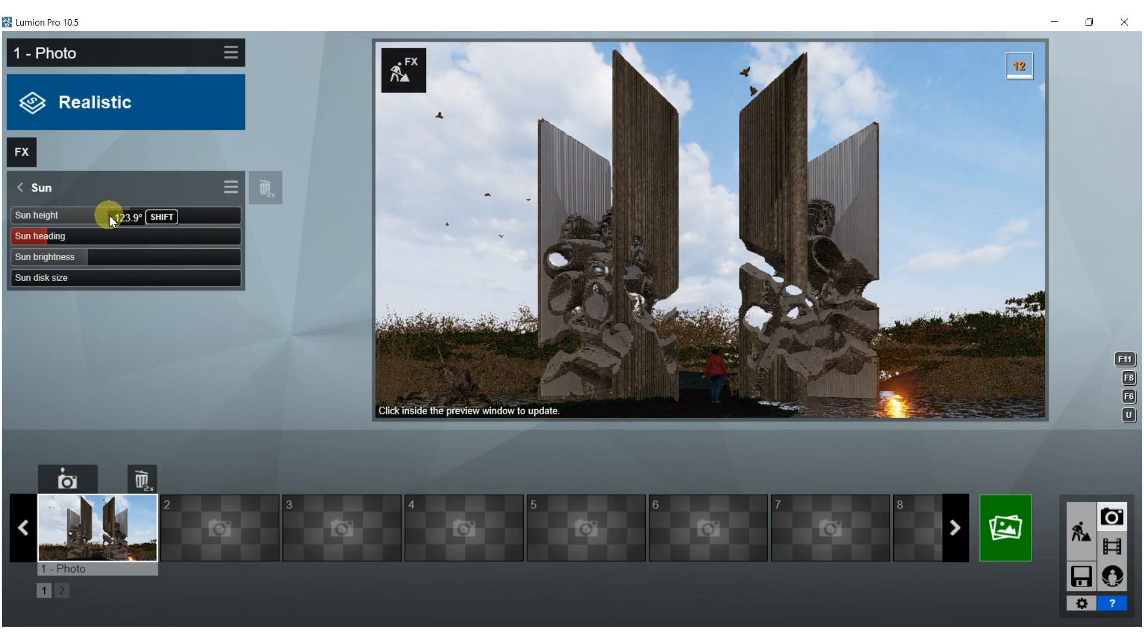
pyautogui.moveTo(126, 217); pyautogui.dragTo(139, 218)
pyautogui.moveTo(46, 239); pyautogui.dragTo(140, 241)
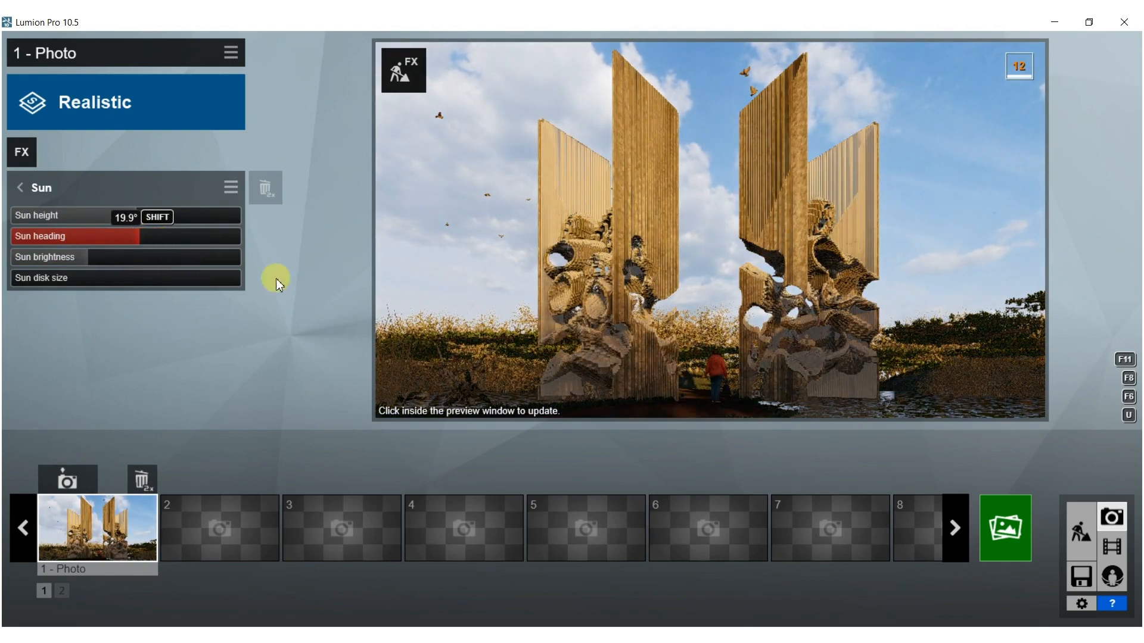
# Switch the Real Skies effect of photo 1 to a grey sky from the Overcast category and shift its heading.
pyautogui.click(20, 187)
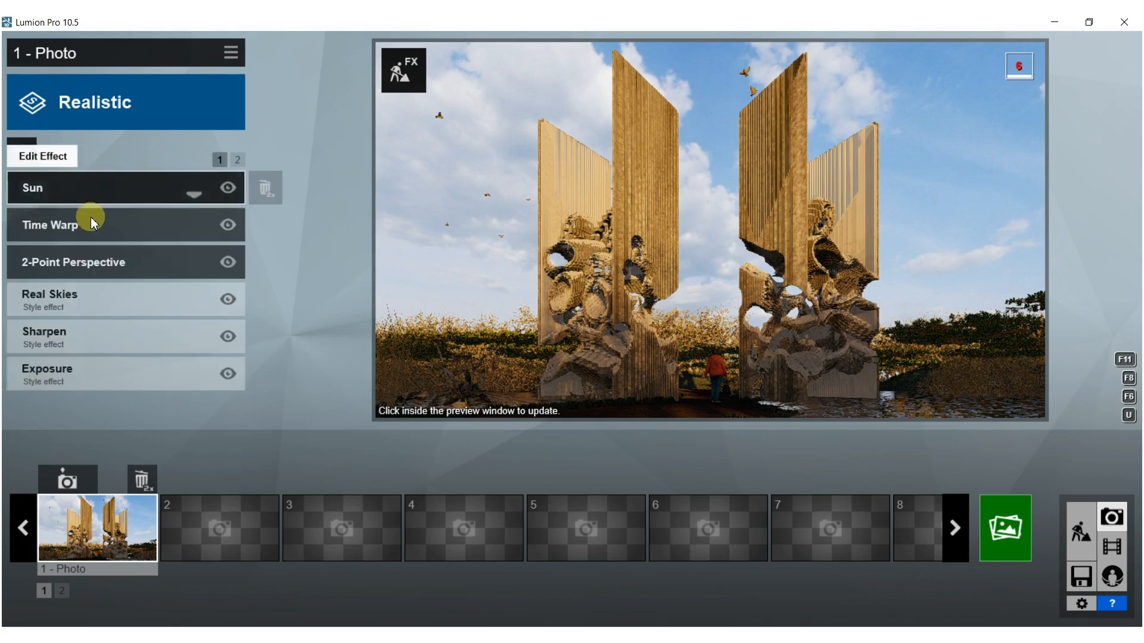
pyautogui.click(76, 305)
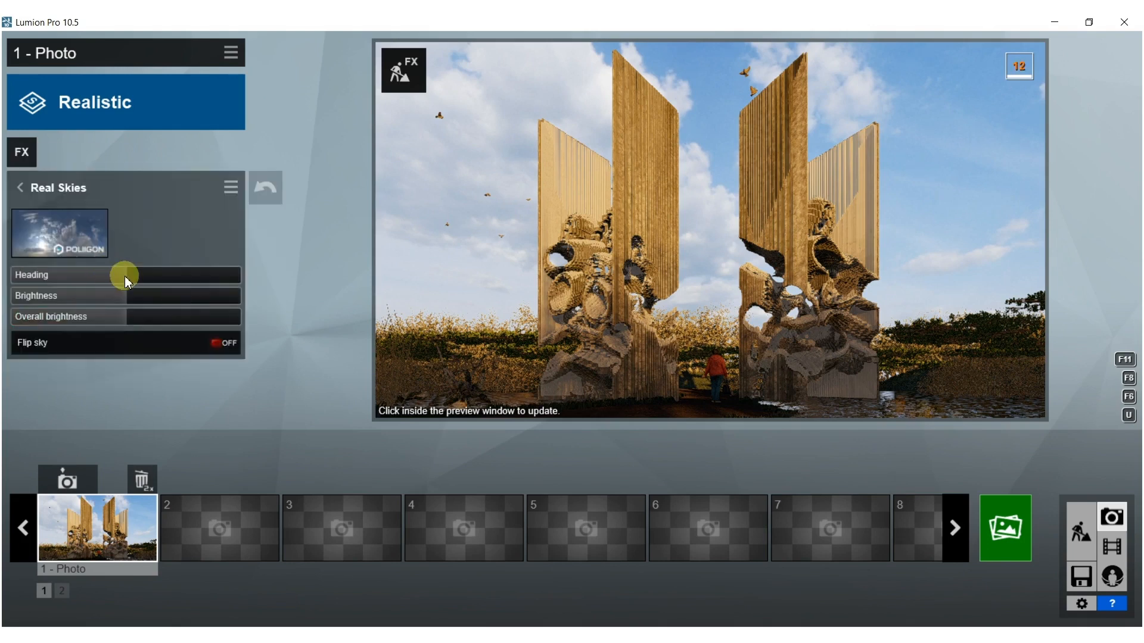
pyautogui.moveTo(126, 280); pyautogui.dragTo(87, 241)
pyautogui.click(87, 241)
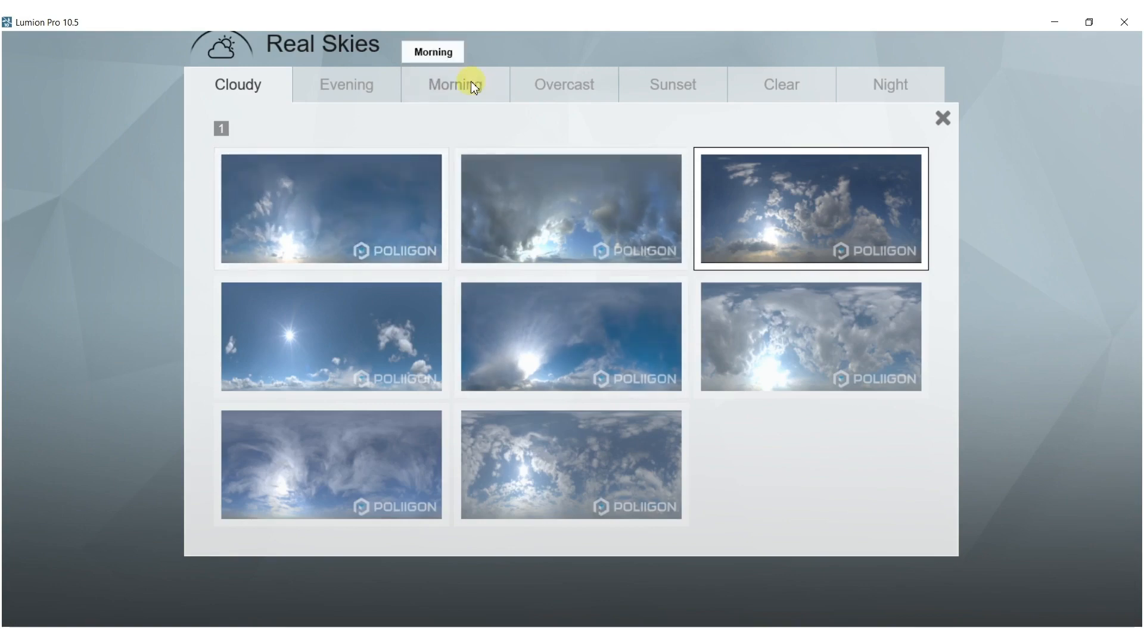
pyautogui.click(555, 93)
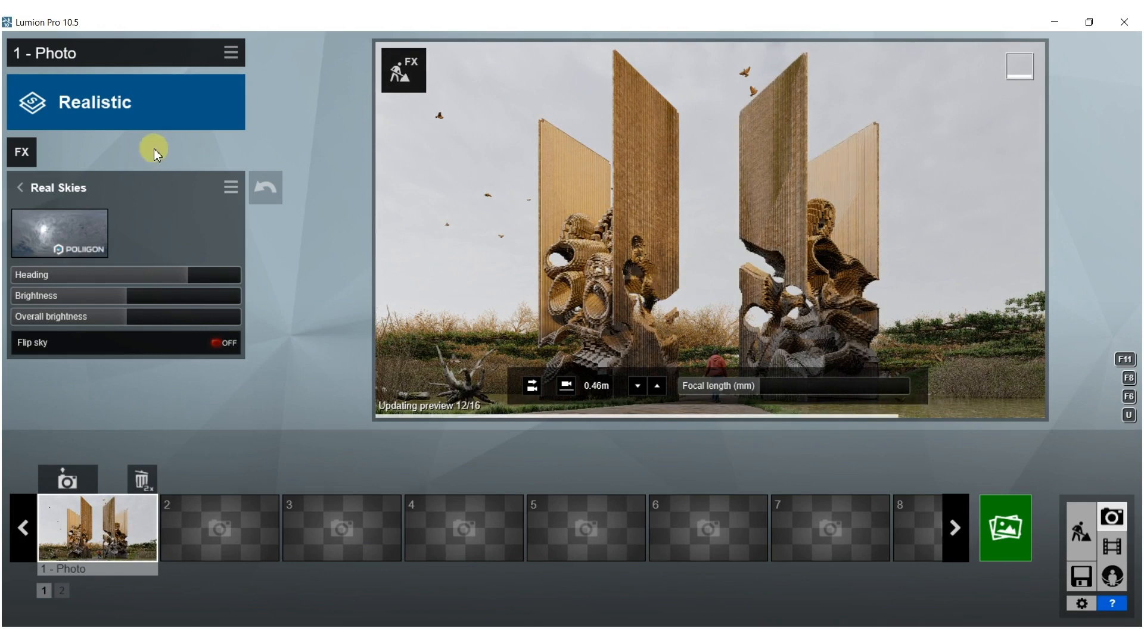
# Add the Precipitation weather effect to photo 1 and reduce the particle quantity to the minimum so no rain falls.
pyautogui.click(30, 158)
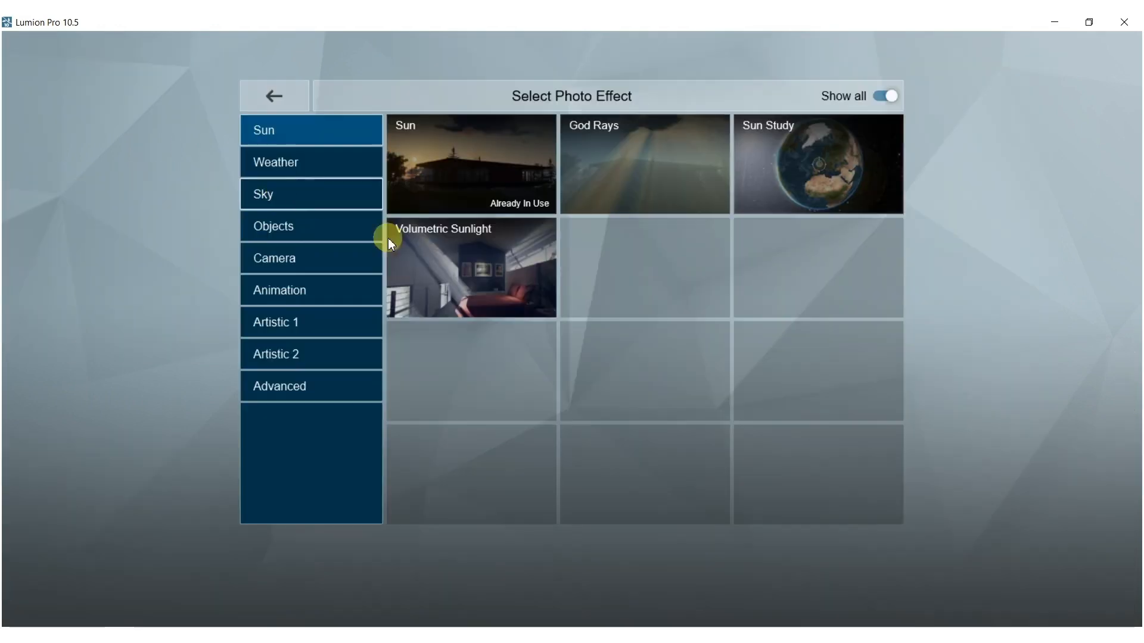
pyautogui.click(290, 164)
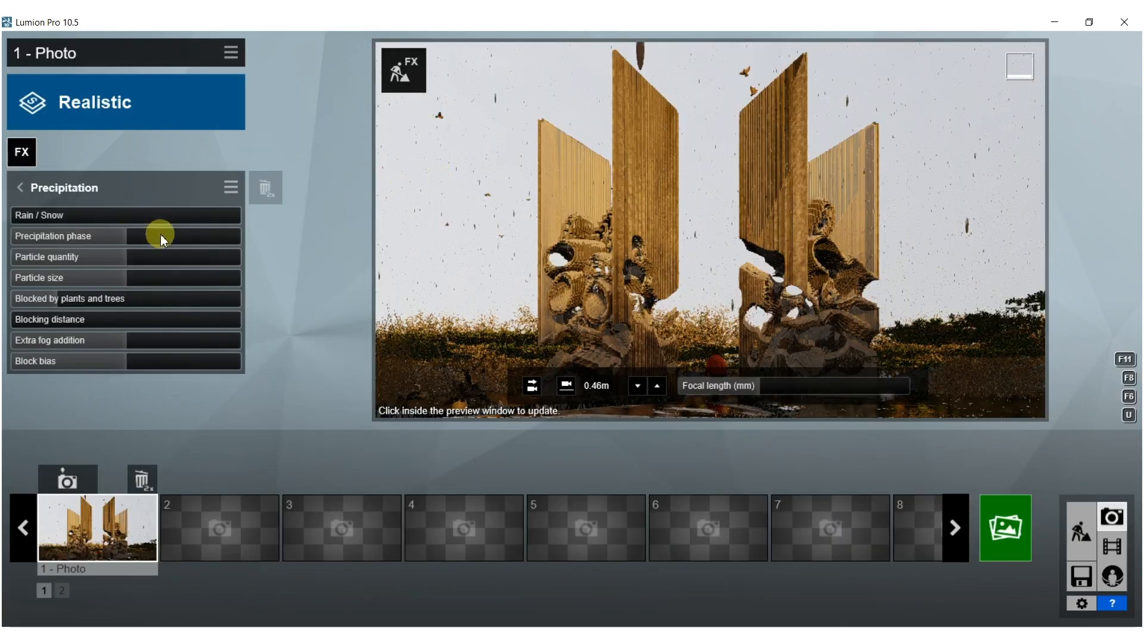
pyautogui.moveTo(123, 257); pyautogui.dragTo(7, 265)
pyautogui.moveTo(695, 225)
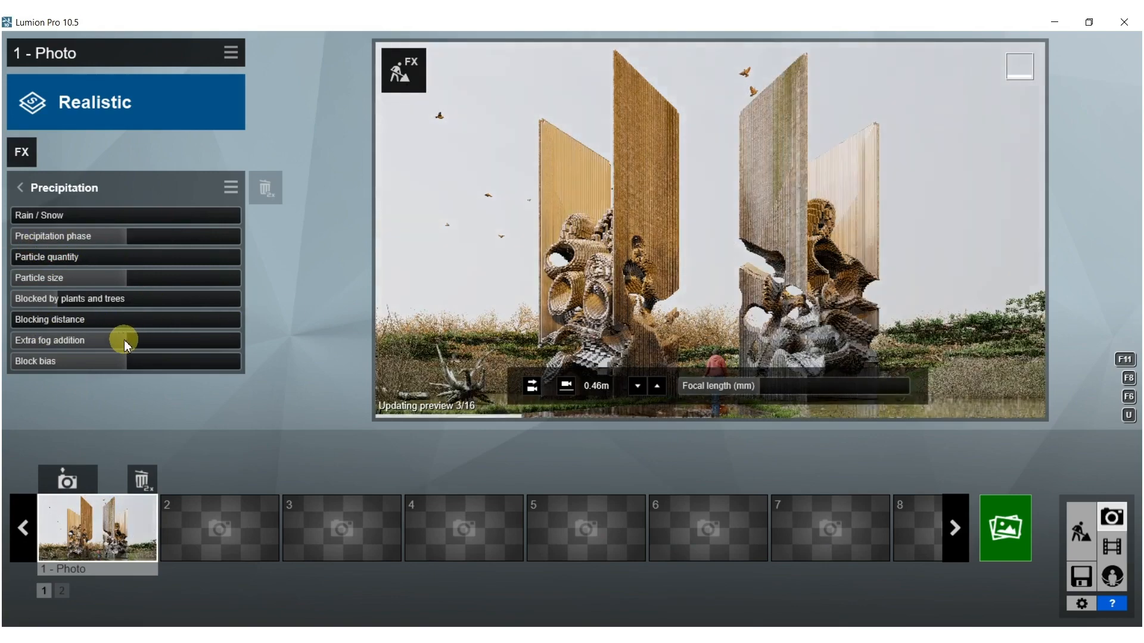
# Raise the Precipitation effect's extra fog addition to 1.0 and update the photo preview.
pyautogui.click(192, 341)
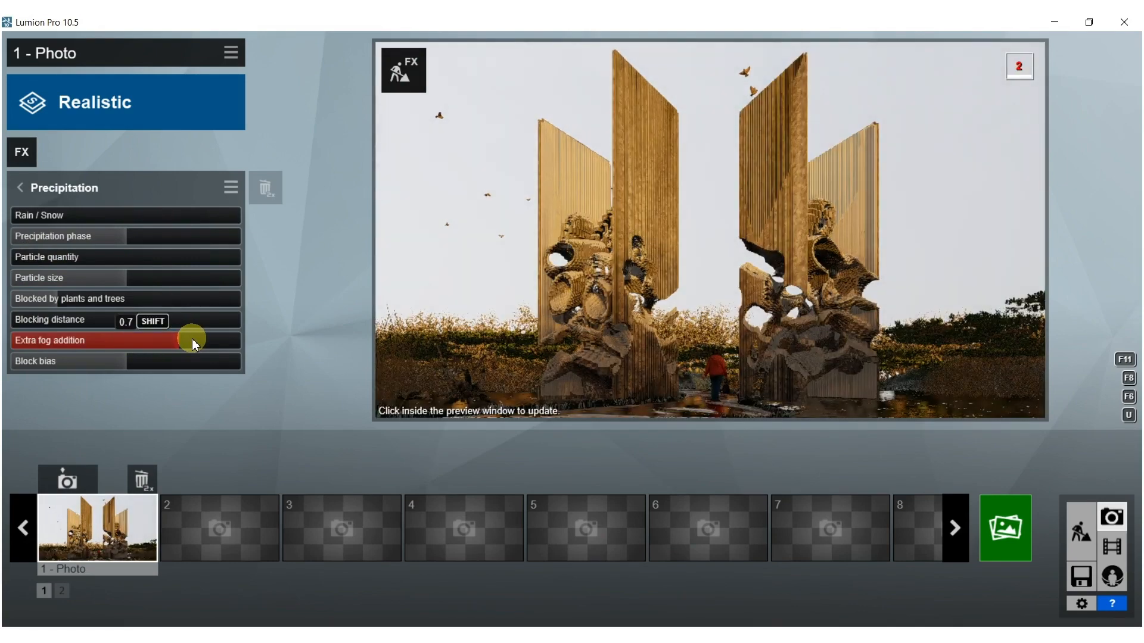
pyautogui.moveTo(192, 345); pyautogui.dragTo(203, 344)
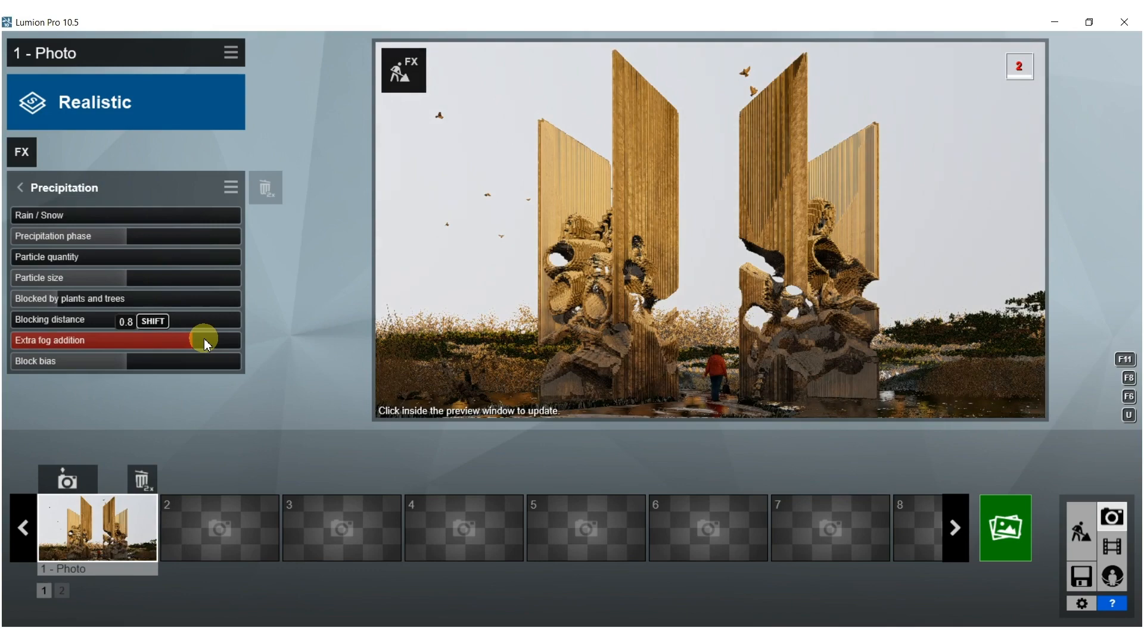
pyautogui.click(764, 312)
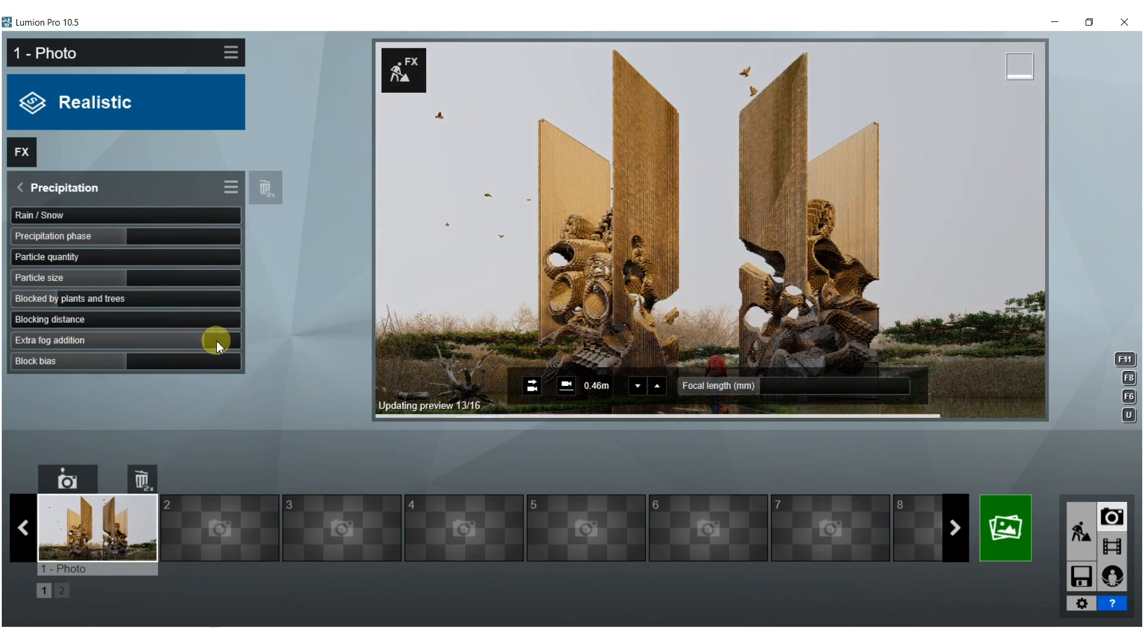
pyautogui.moveTo(252, 341); pyautogui.dragTo(357, 335)
pyautogui.click(627, 307)
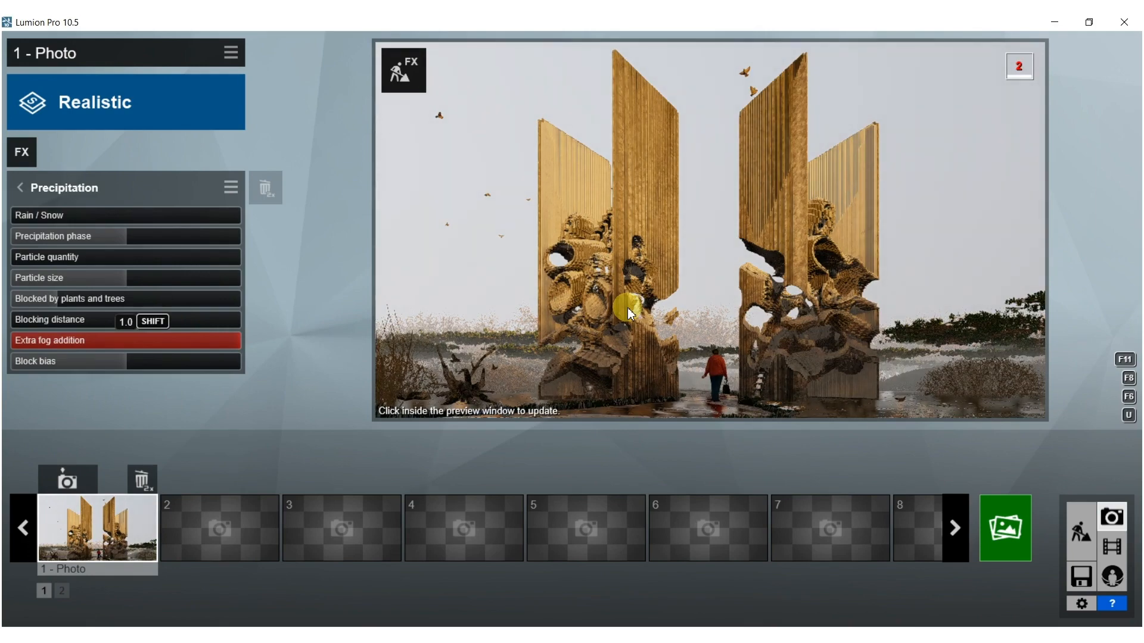
pyautogui.click(628, 307)
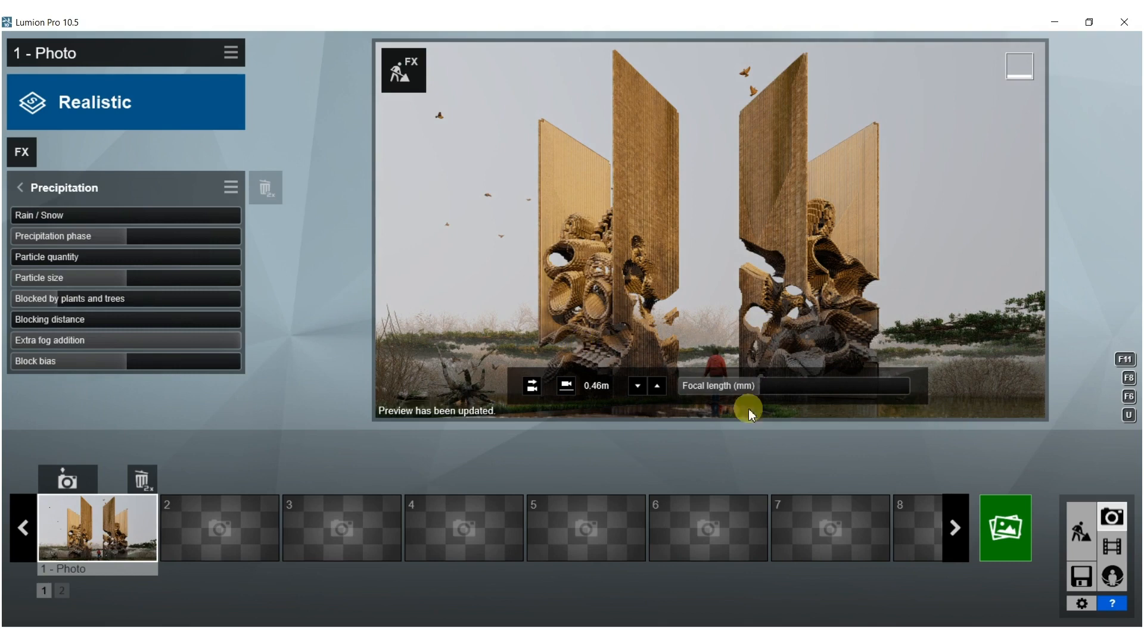
# Render the current shot at Desktop size, 1920x1080, saving it as JPG file 84 in the BOOK folder.
pyautogui.click(1012, 543)
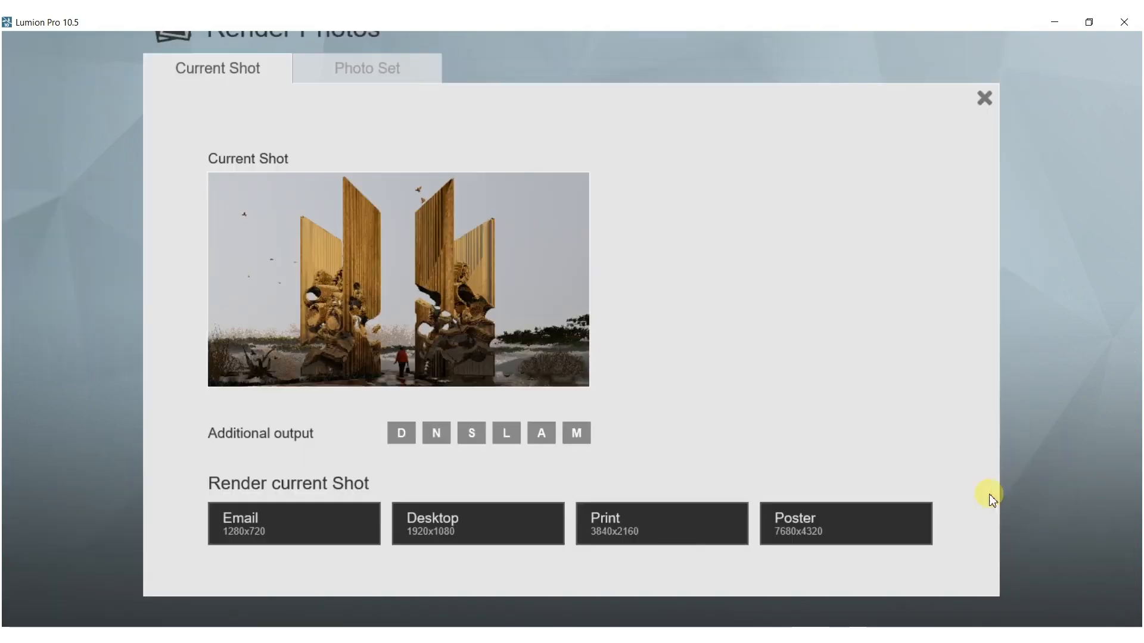
pyautogui.click(479, 529)
pyautogui.doubleClick(620, 313)
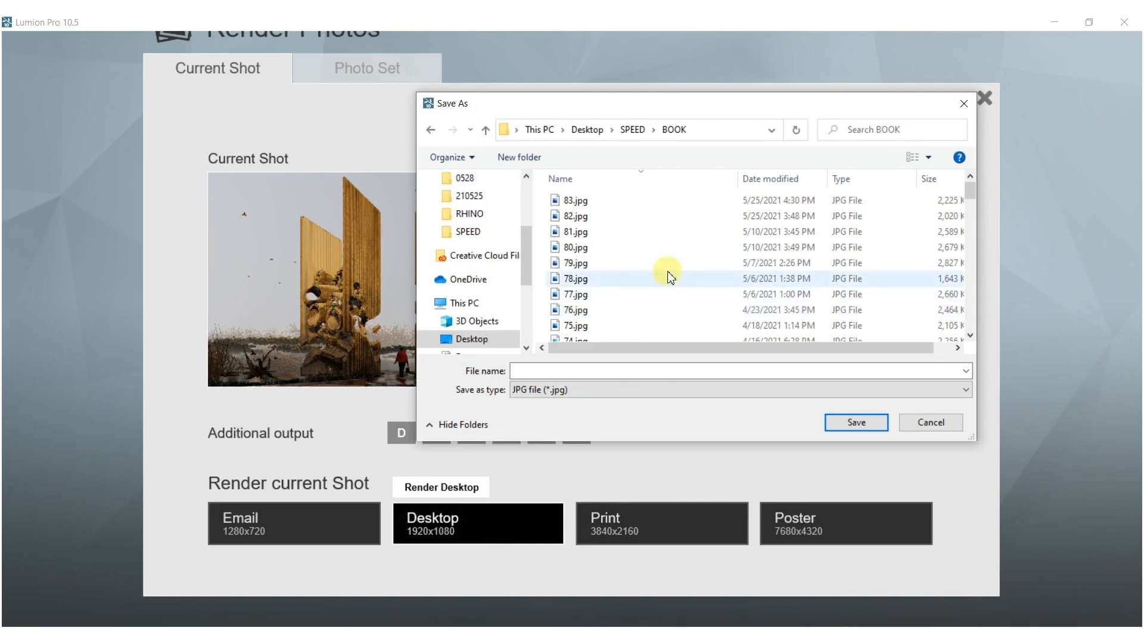
pyautogui.click(610, 372)
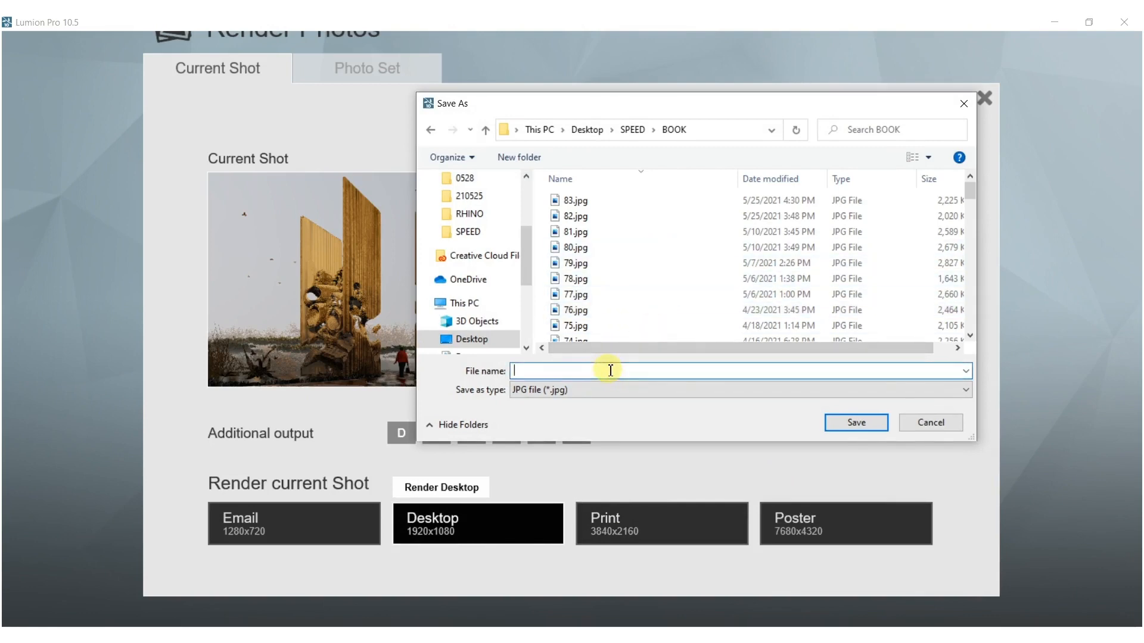
pyautogui.write('8')
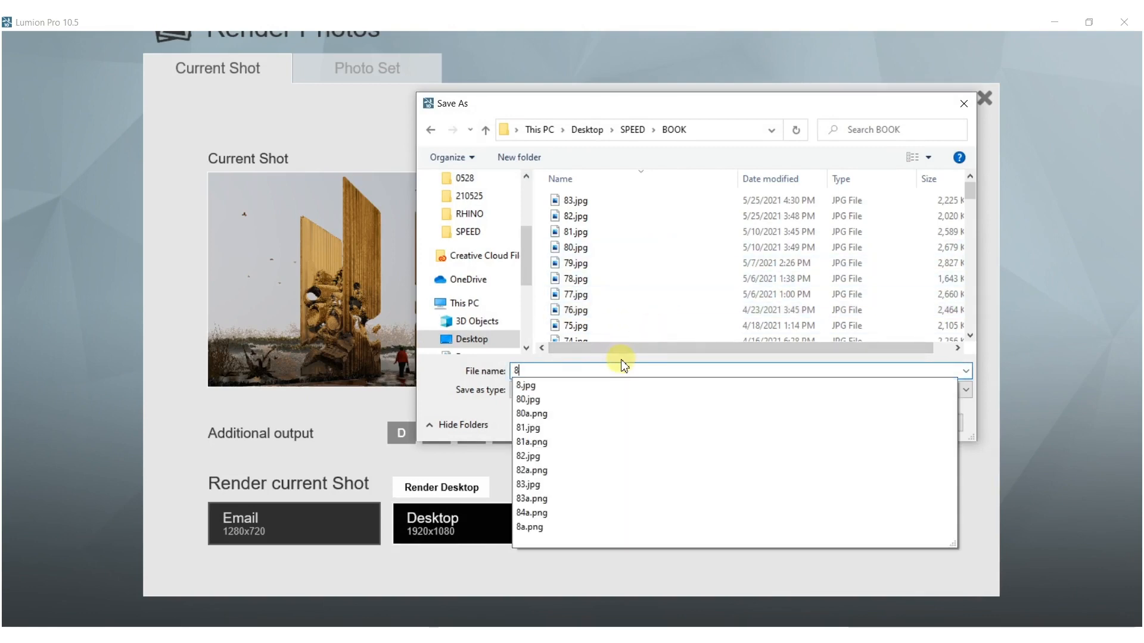
pyautogui.write('4')
pyautogui.click(648, 428)
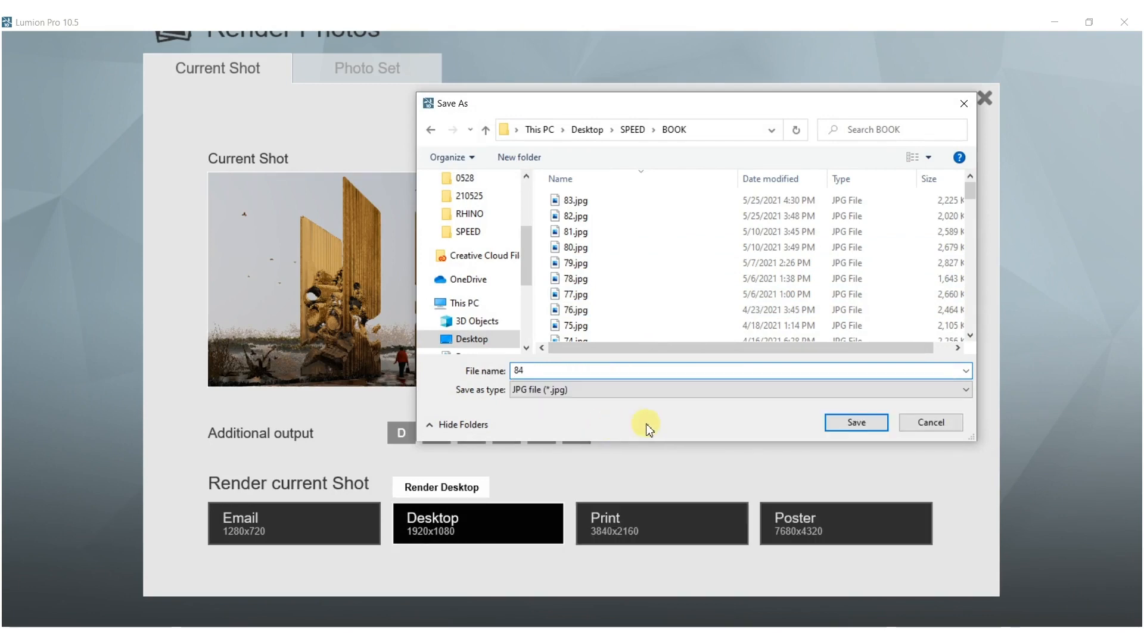
pyautogui.click(845, 422)
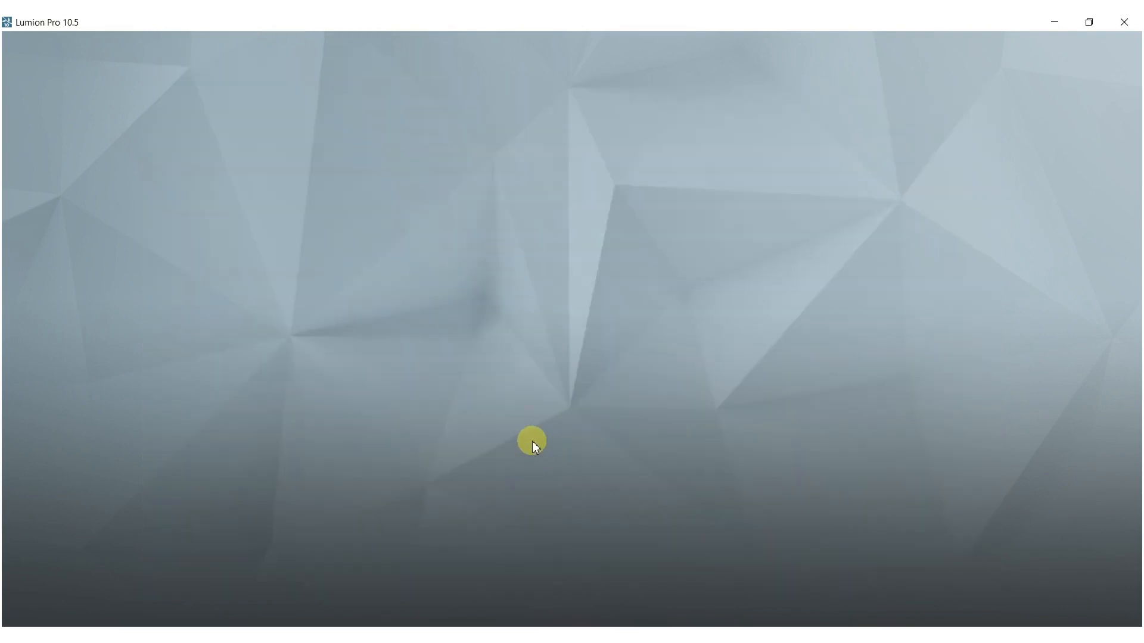
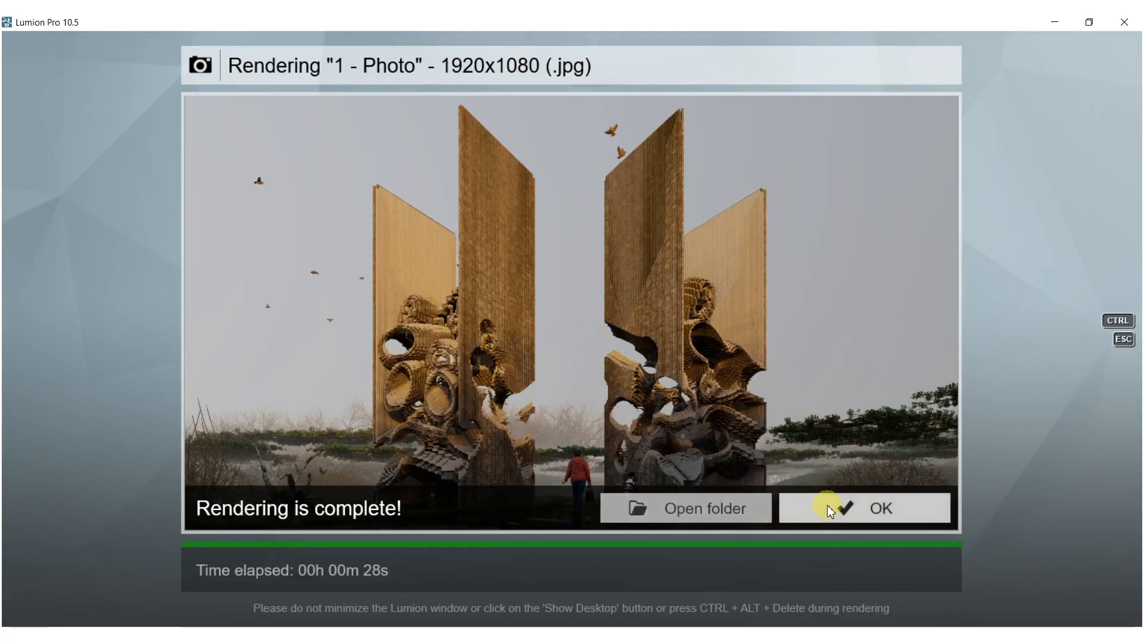
pyautogui.click(826, 505)
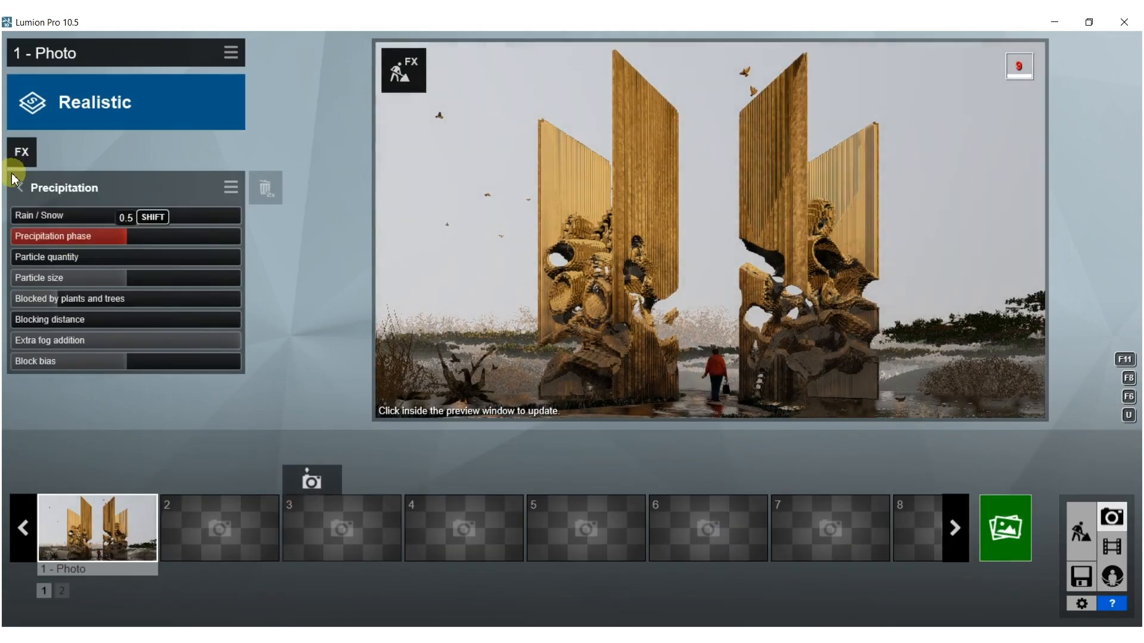
# Reopen the Sun effect, set the sun height to about 11.1° and update the preview.
pyautogui.click(18, 187)
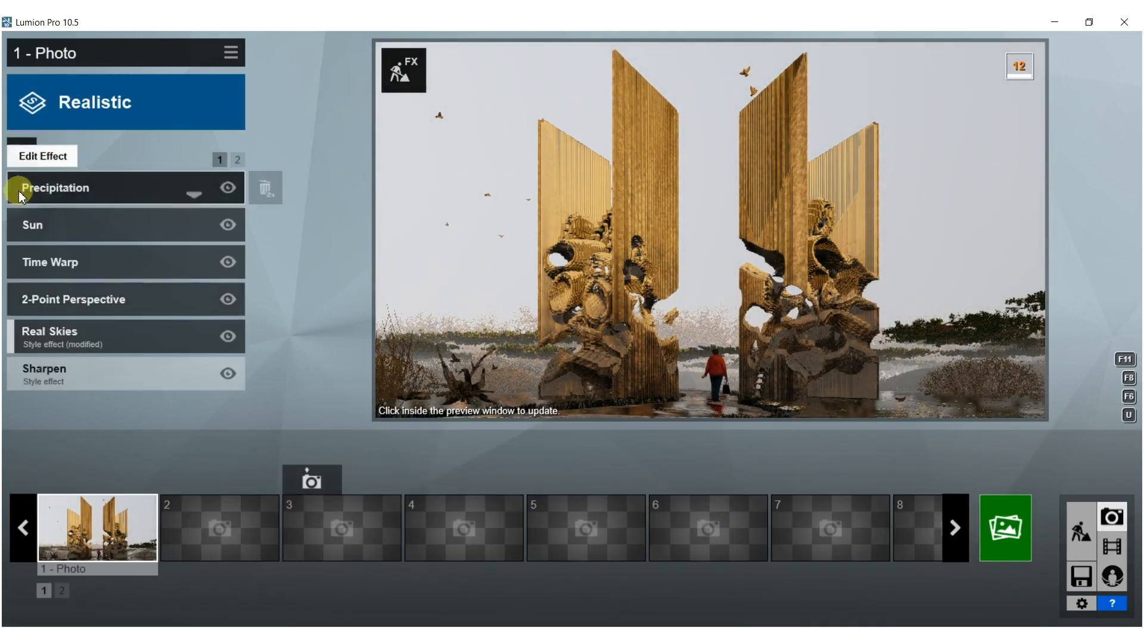
pyautogui.click(132, 235)
pyautogui.moveTo(149, 216)
pyautogui.mouseDown()
pyautogui.moveTo(192, 217)
pyautogui.moveTo(147, 209)
pyautogui.mouseUp()
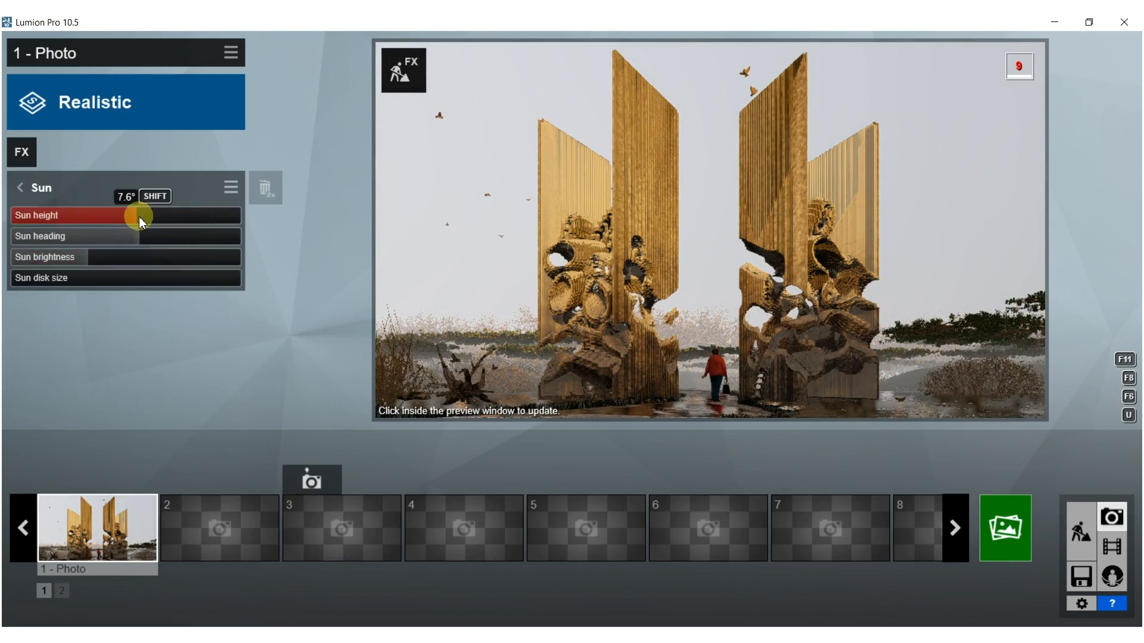
pyautogui.moveTo(142, 222); pyautogui.dragTo(144, 223)
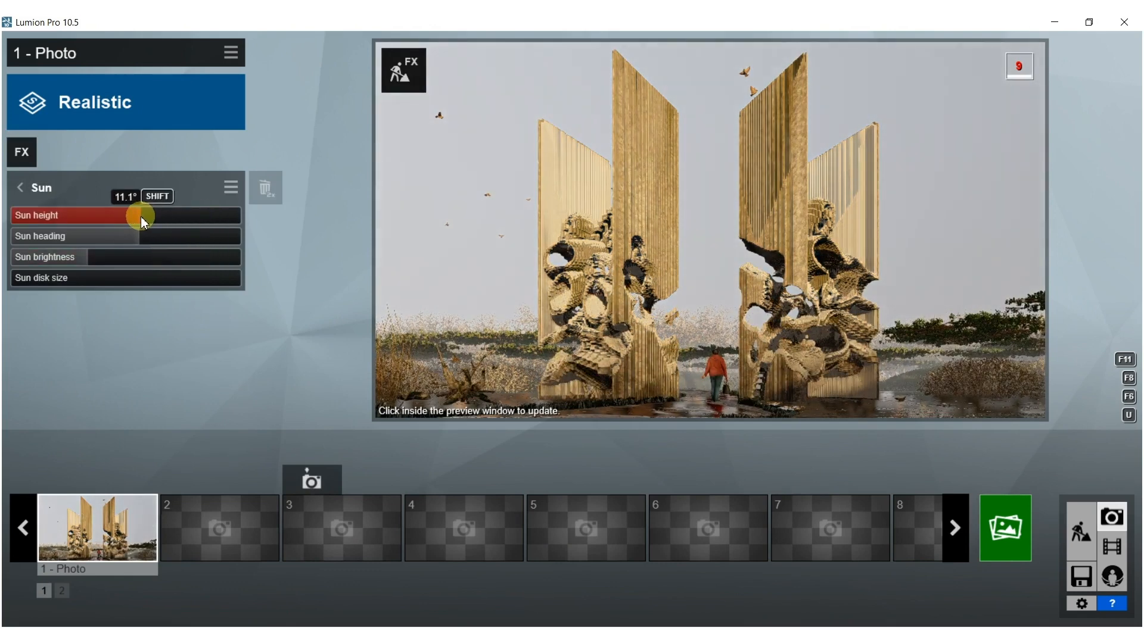
pyautogui.click(647, 300)
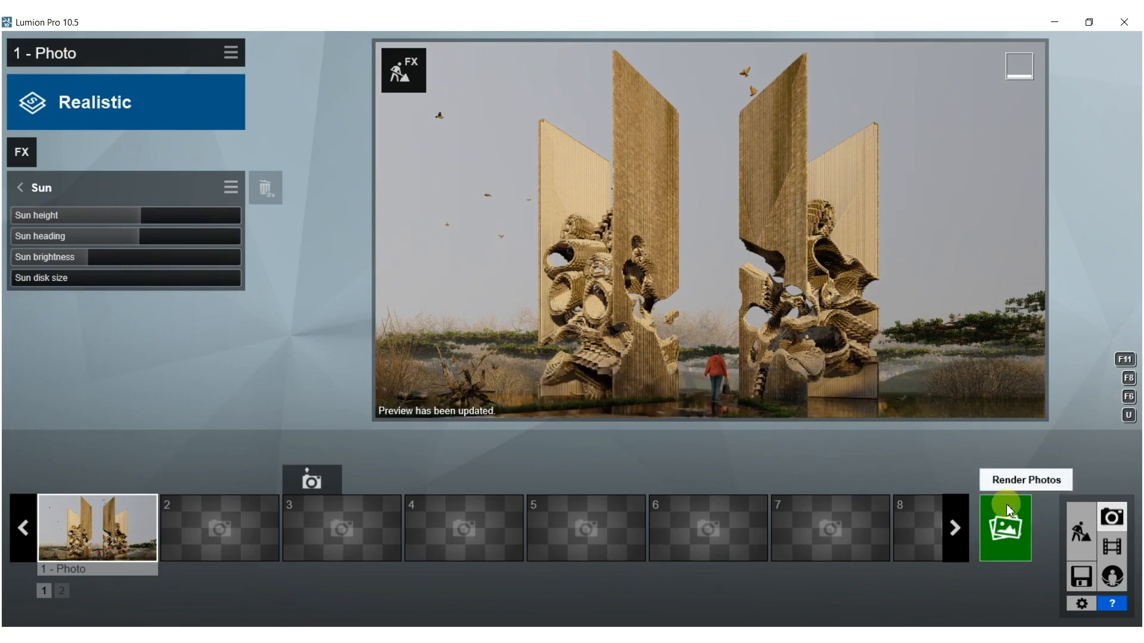
# In build mode, open the towers' STUCCO material and try leaves with a spread of about 0.1 and different ground levels.
pyautogui.click(1065, 506)
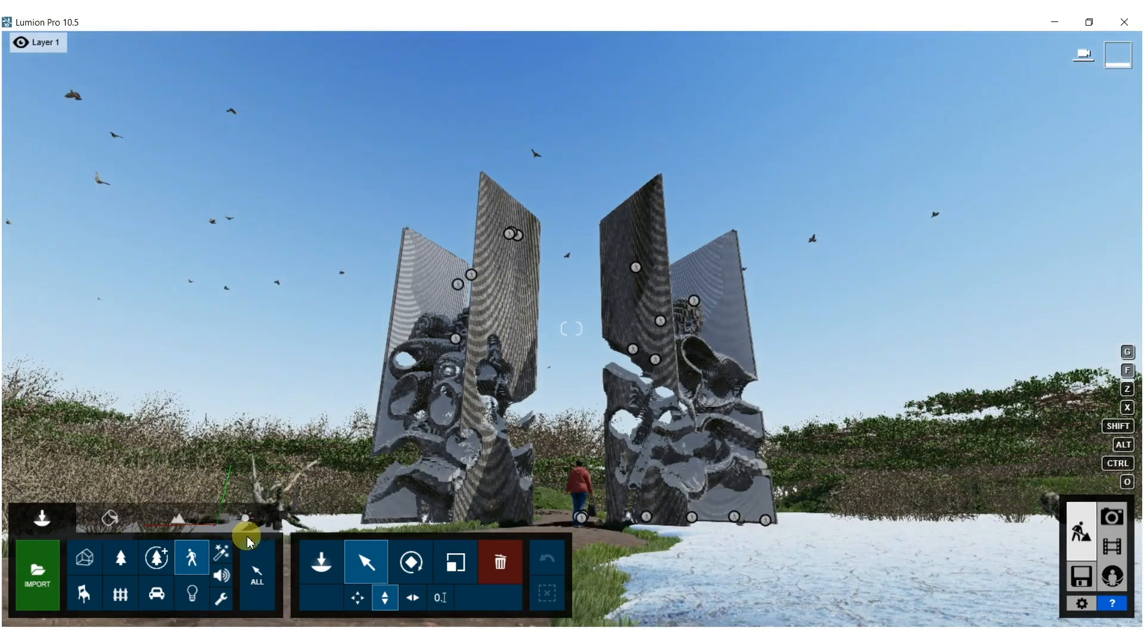
pyautogui.click(110, 517)
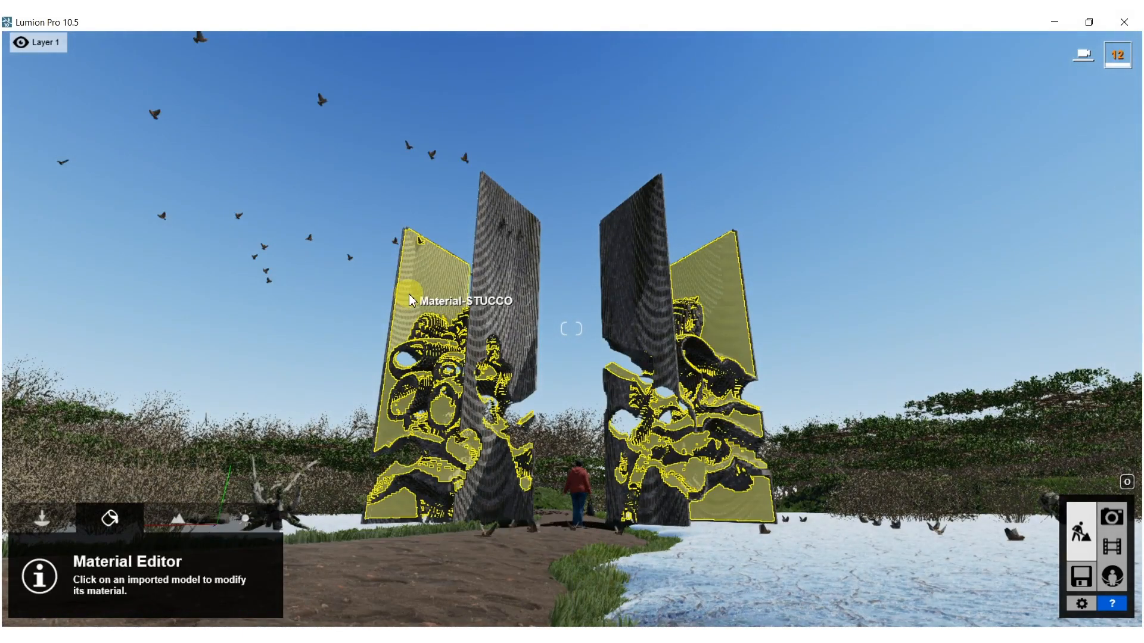
pyautogui.click(212, 491)
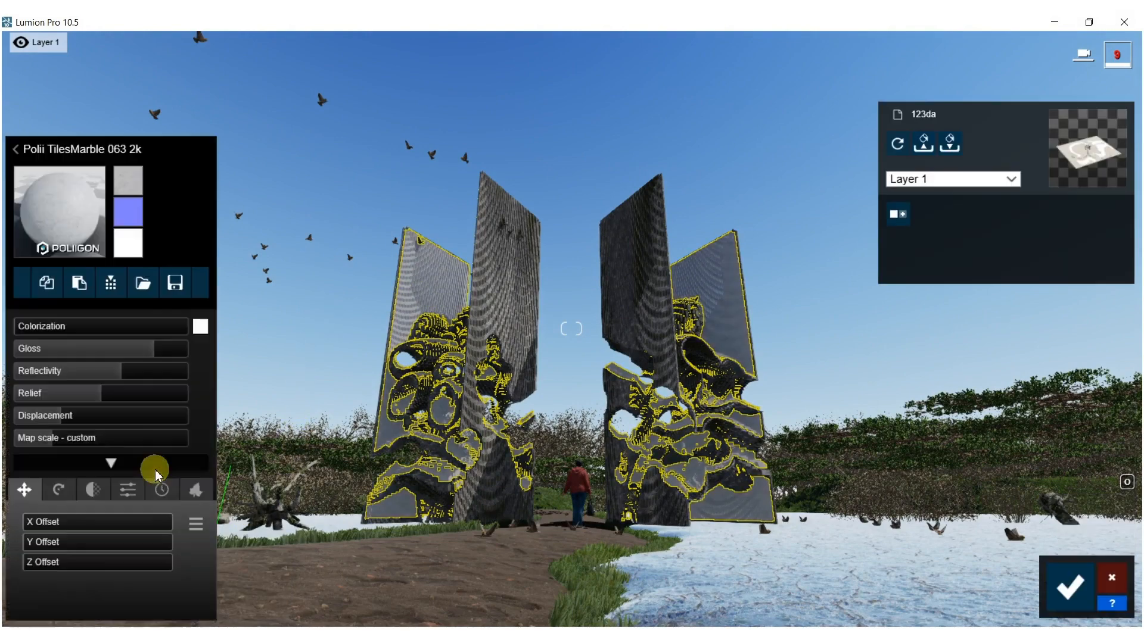
pyautogui.click(198, 499)
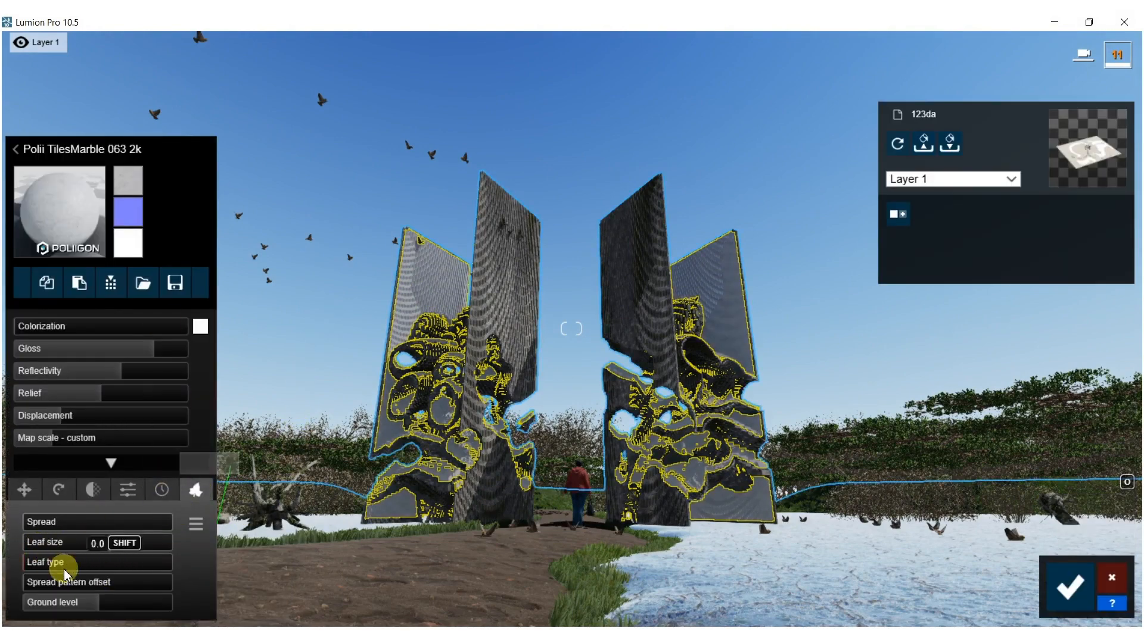
pyautogui.moveTo(99, 604); pyautogui.dragTo(114, 606)
pyautogui.moveTo(31, 524); pyautogui.dragTo(34, 528)
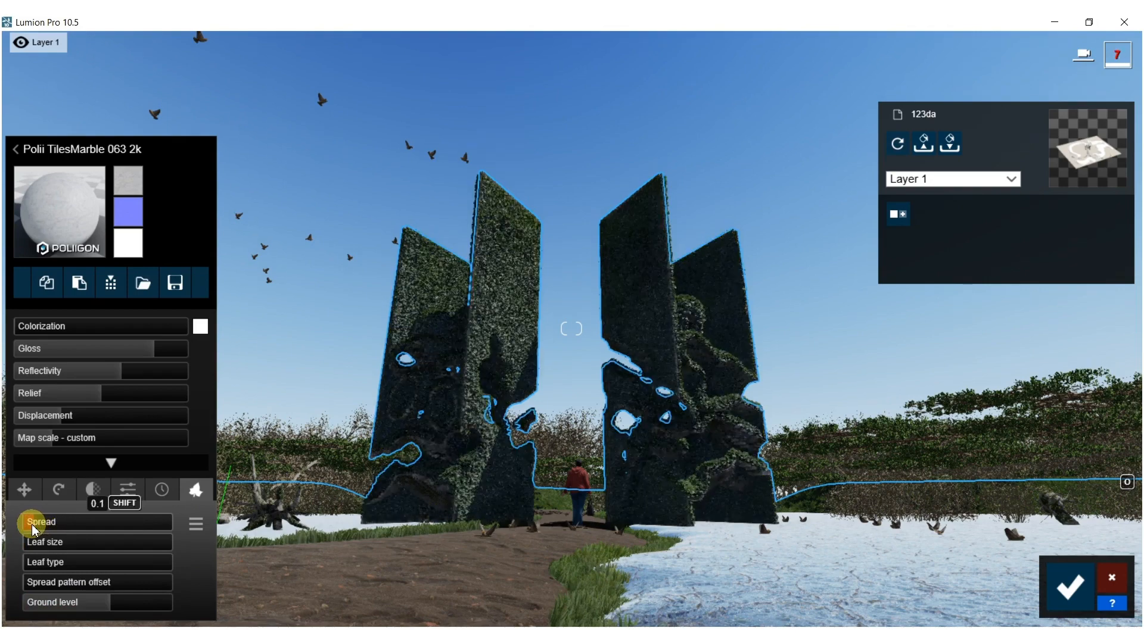
pyautogui.moveTo(100, 595); pyautogui.dragTo(2, 606)
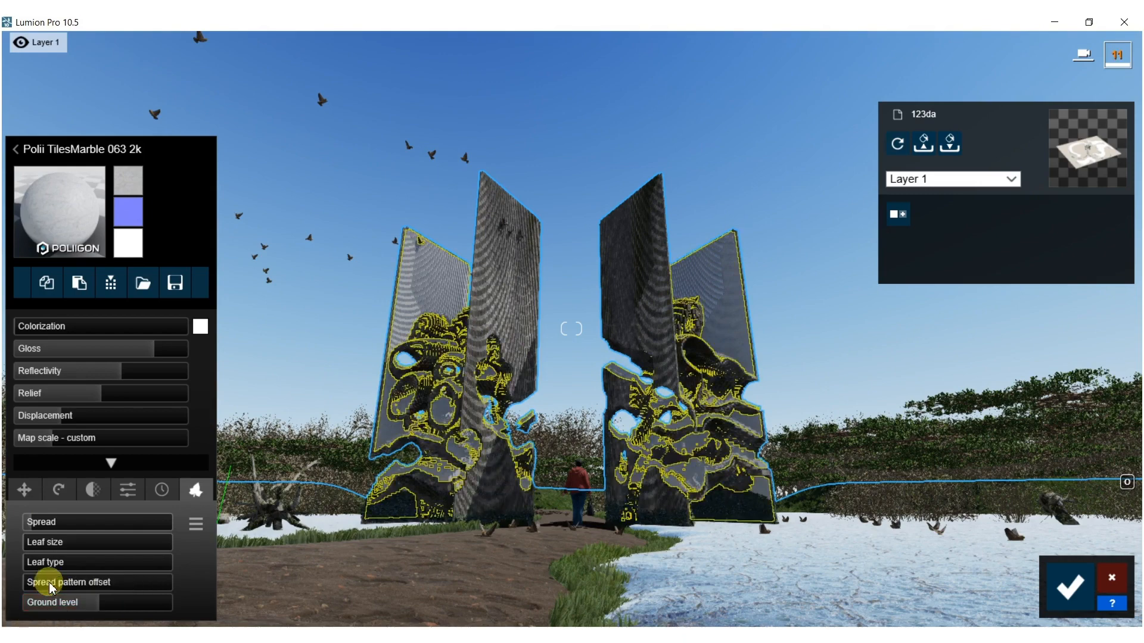
# Set the leaf spread to about 0.2 and the spread pattern offset to its maximum, then save the material changes.
pyautogui.moveTo(33, 584); pyautogui.dragTo(121, 583)
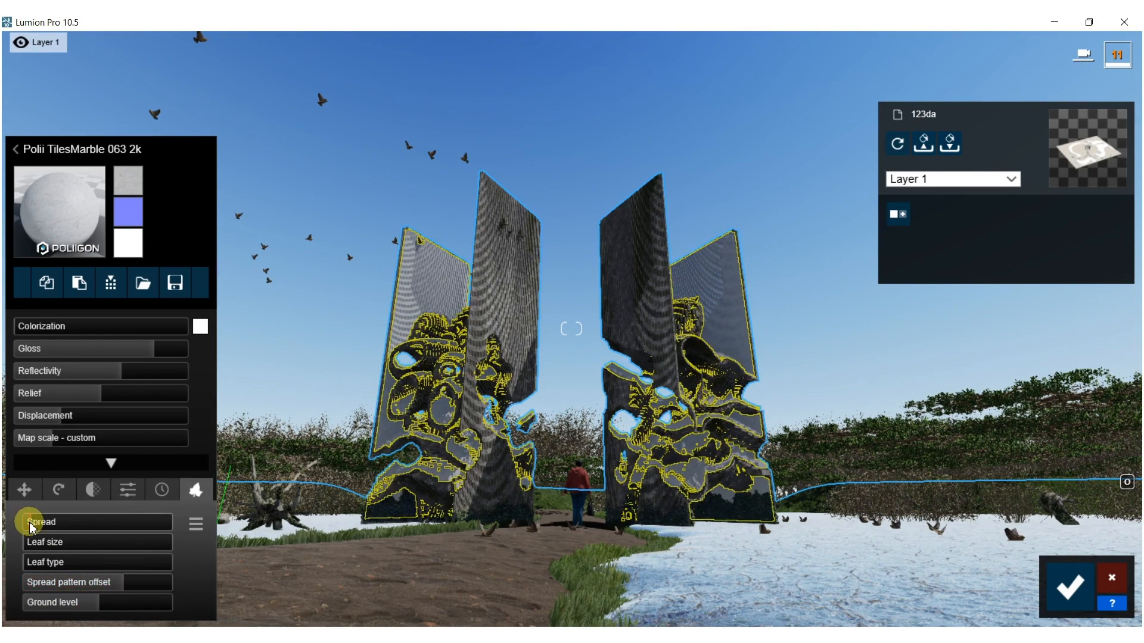
pyautogui.moveTo(30, 527); pyautogui.dragTo(52, 529)
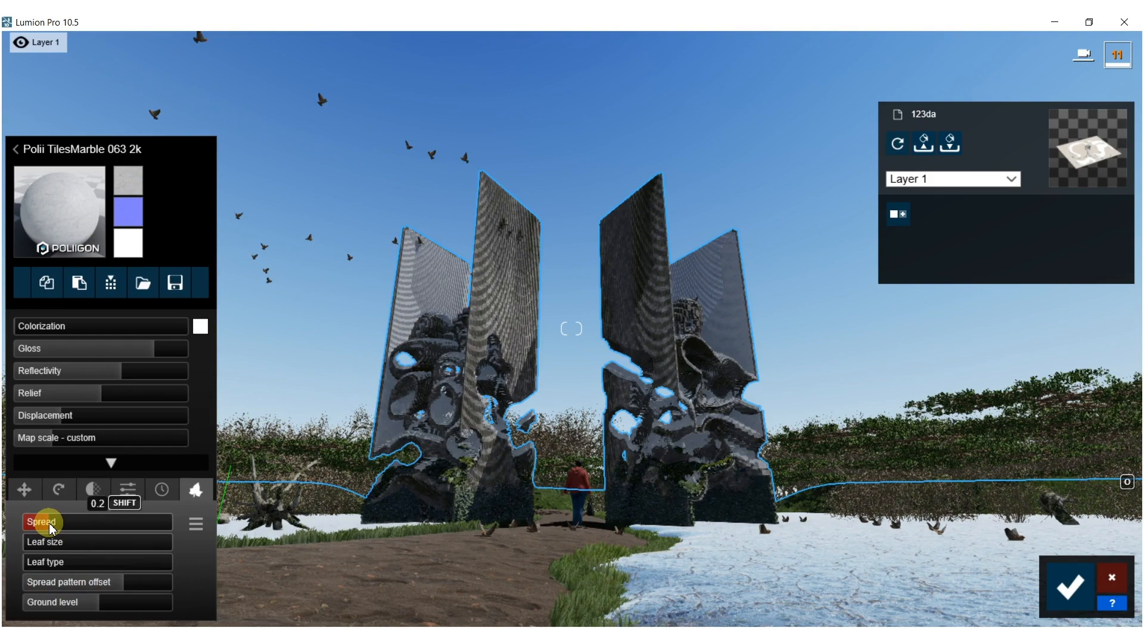
pyautogui.moveTo(120, 590); pyautogui.dragTo(232, 585)
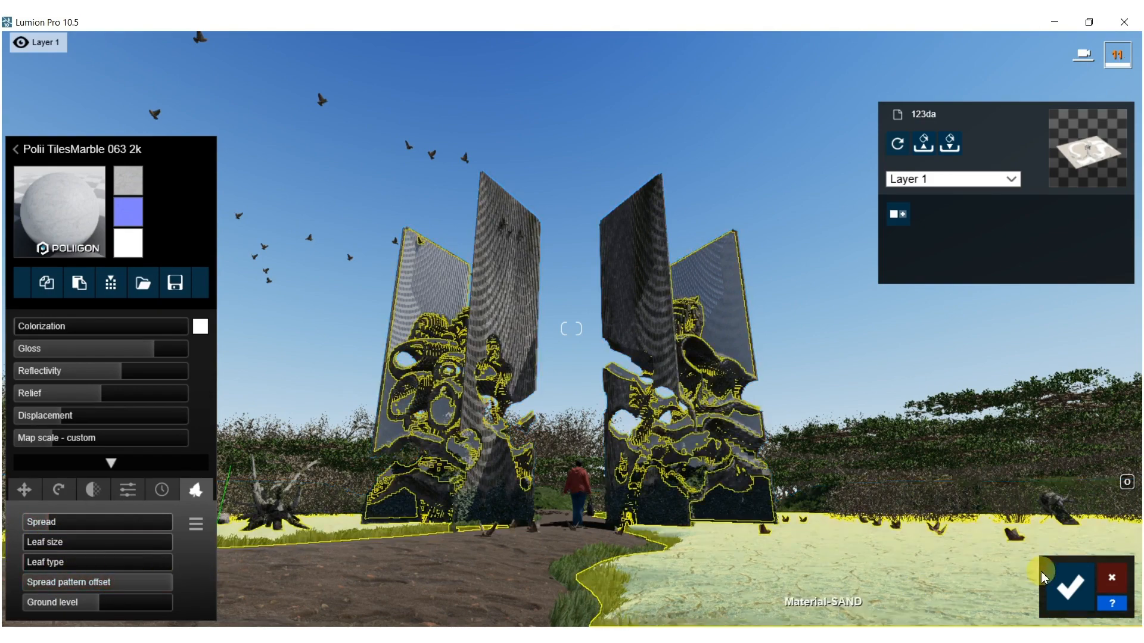
pyautogui.click(1069, 586)
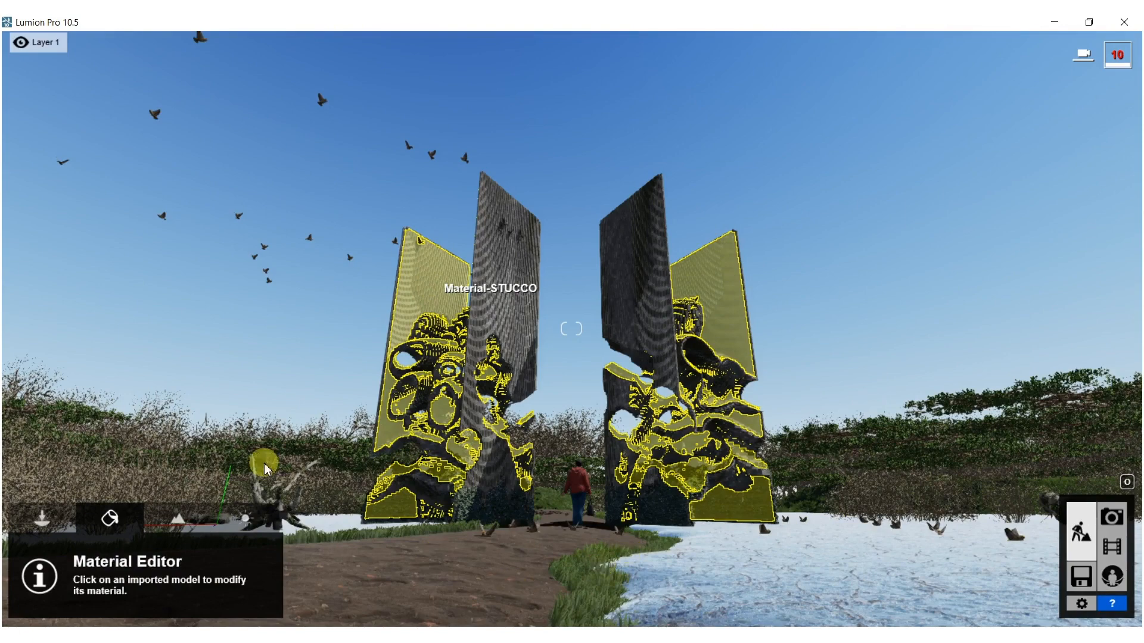
# Reopen the towers' STUCCO material, adjust the leaf type of its foliage and save the material changes.
pyautogui.click(122, 497)
pyautogui.moveTo(34, 548); pyautogui.dragTo(63, 569)
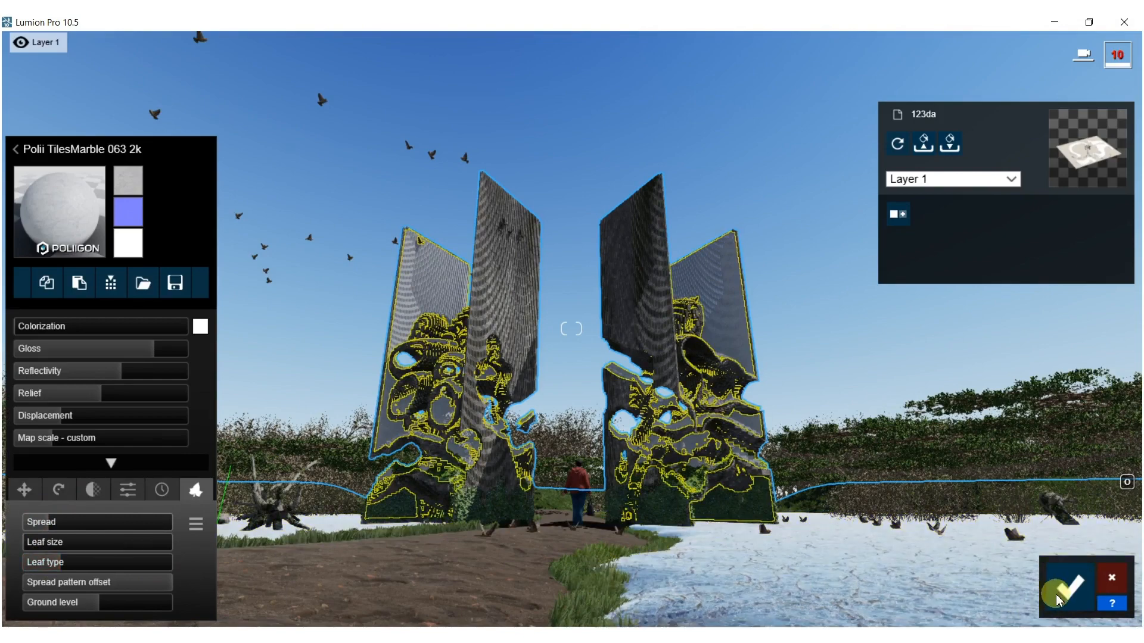
pyautogui.click(1069, 587)
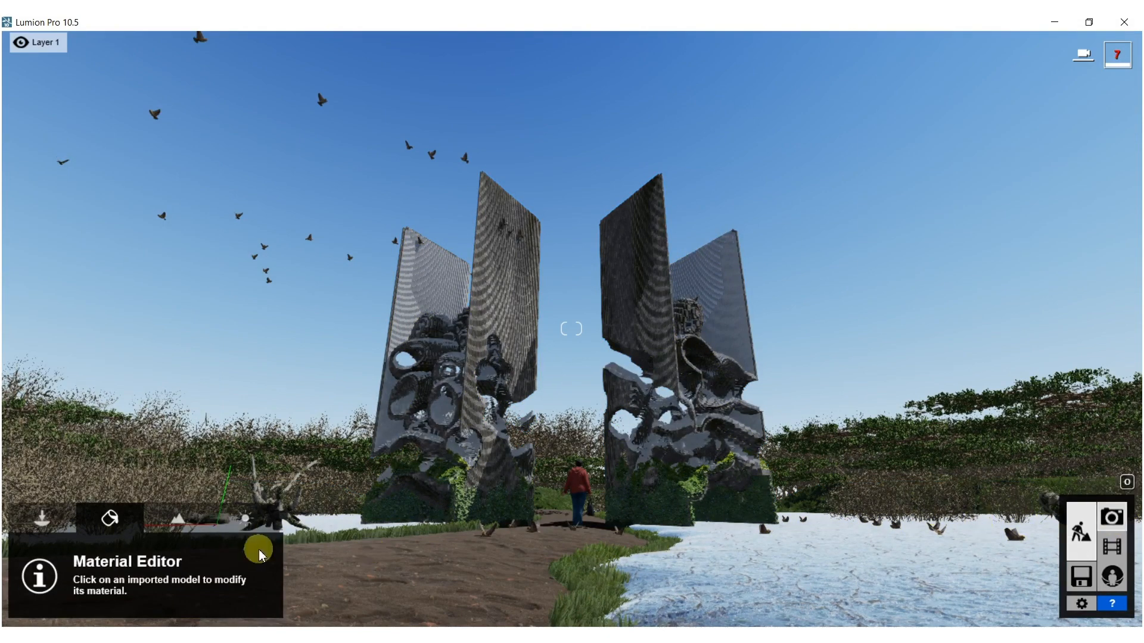
# Return to photo mode and restore the saved camera view of photo 1.
pyautogui.click(1112, 517)
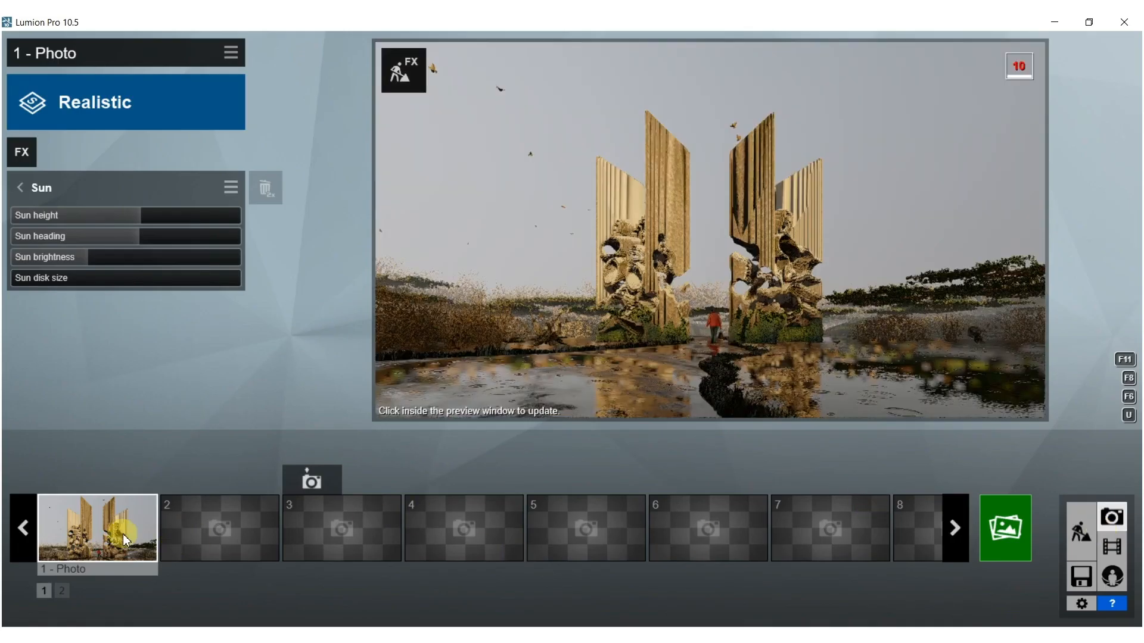
pyautogui.click(116, 533)
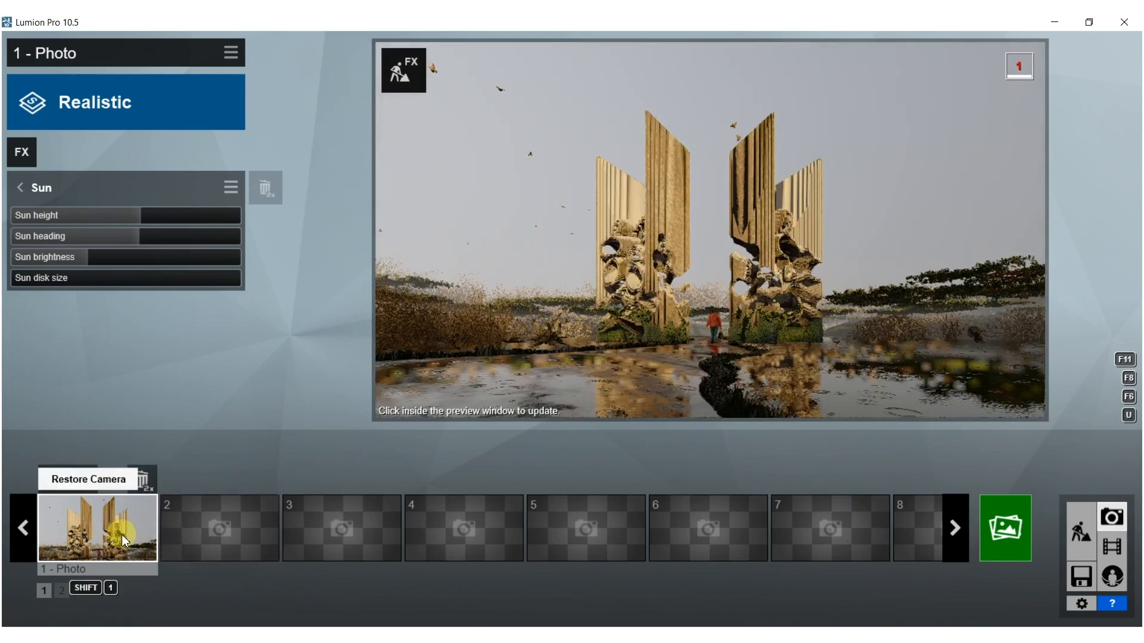
pyautogui.click(123, 540)
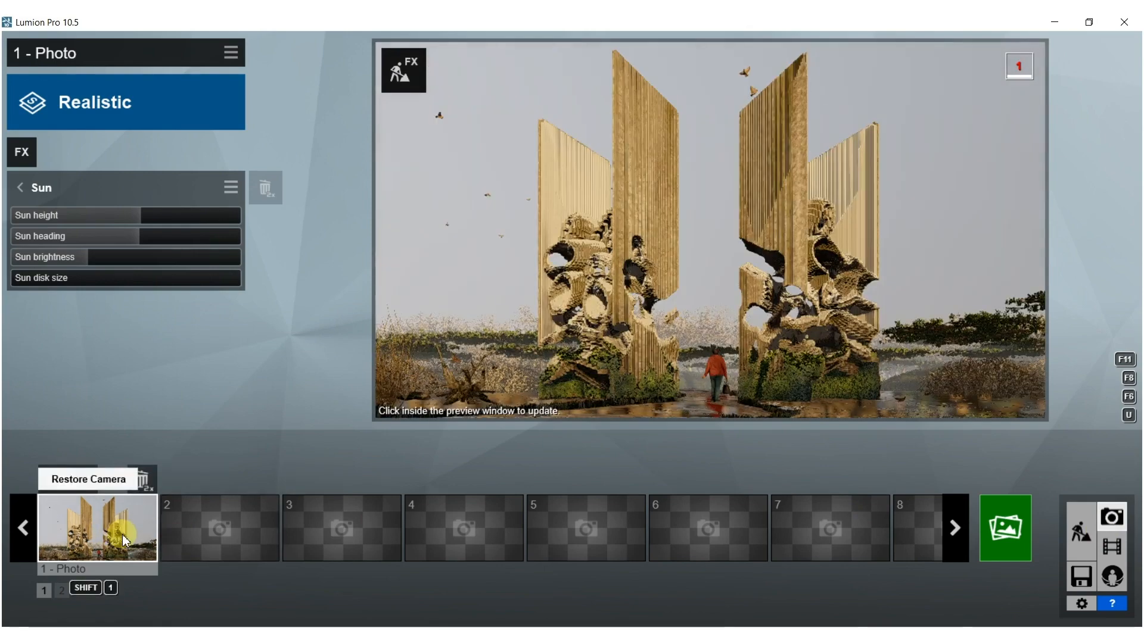
# Render the current shot at Desktop size, 1920x1080, overwriting 84.jpg in the BOOK folder.
pyautogui.click(1015, 537)
pyautogui.click(435, 530)
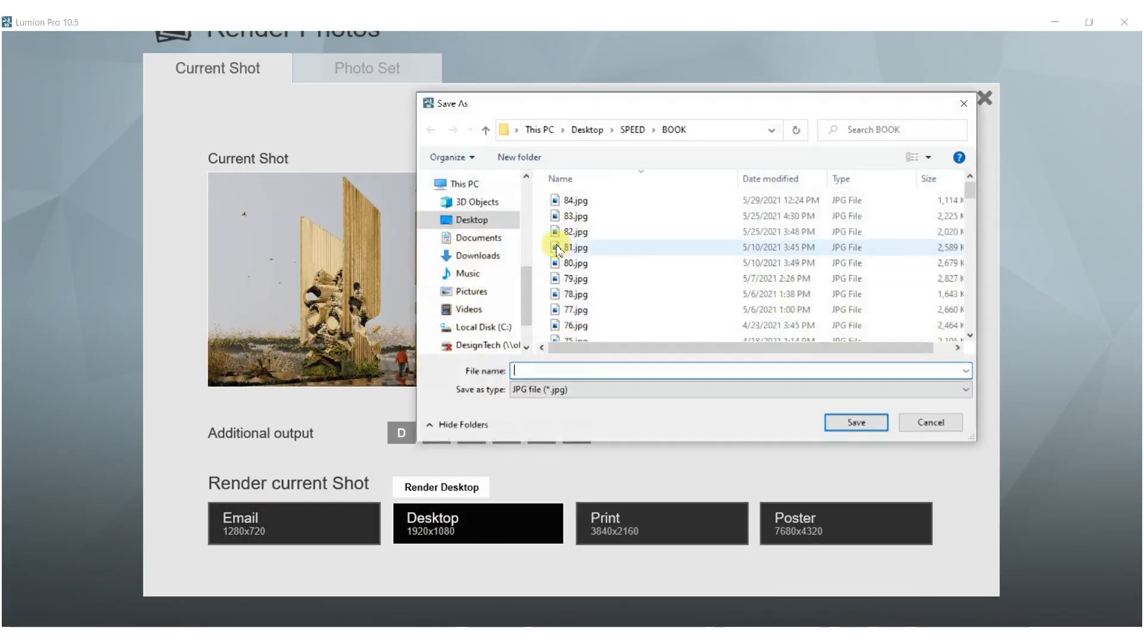
pyautogui.click(608, 199)
pyautogui.click(852, 423)
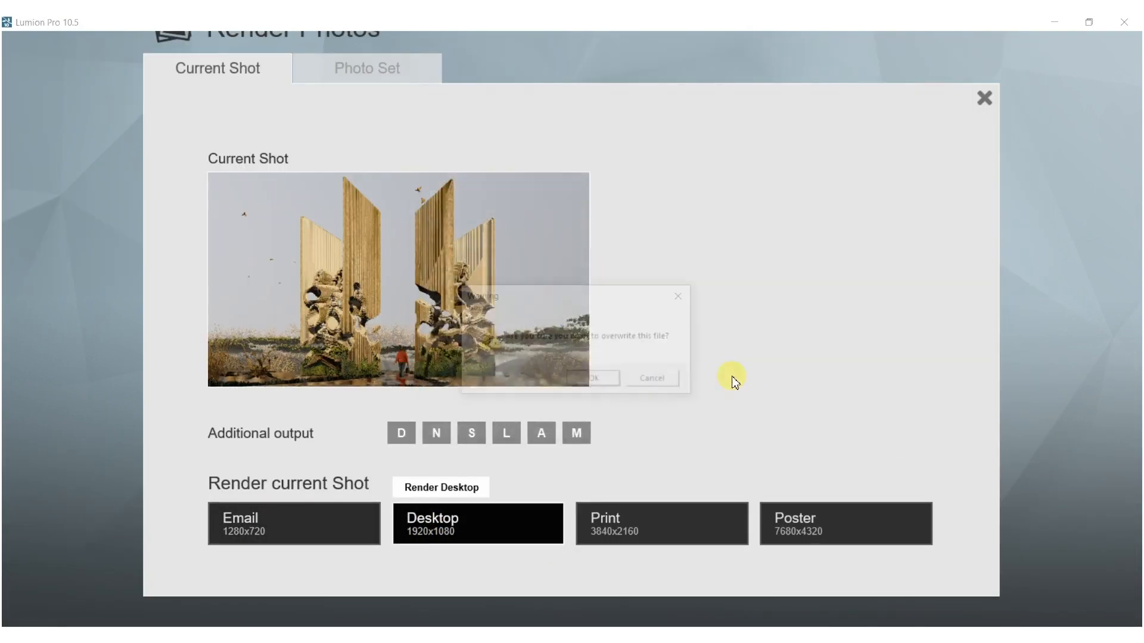
pyautogui.click(603, 382)
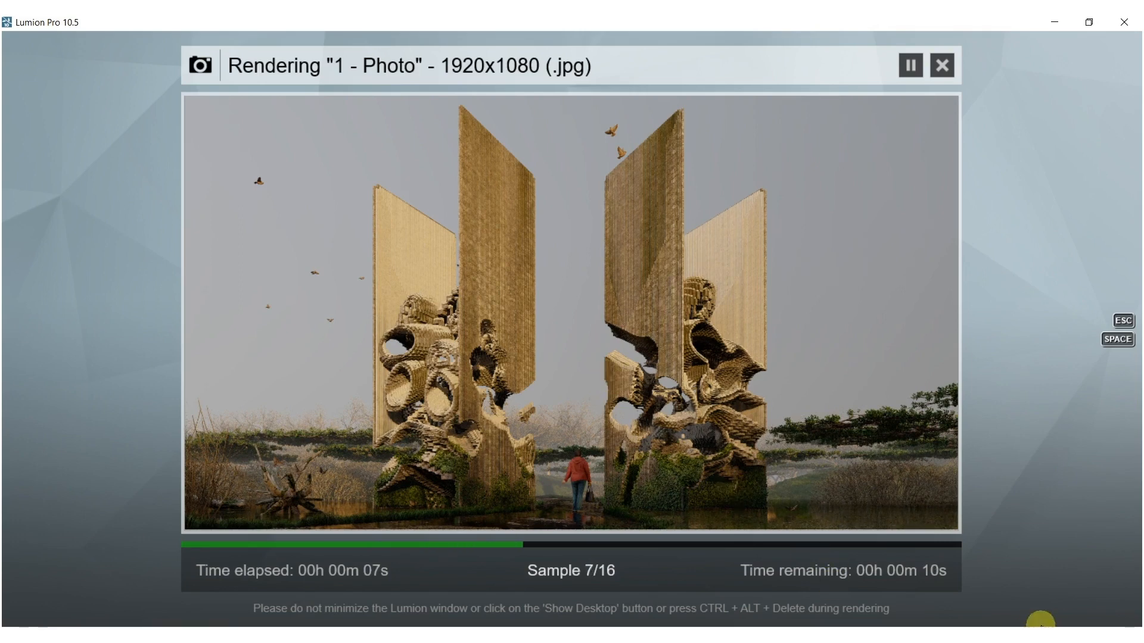
# Switch to Photoshop with the 84.jpg render open and duplicate its Background layer.
pyautogui.click(990, 630)
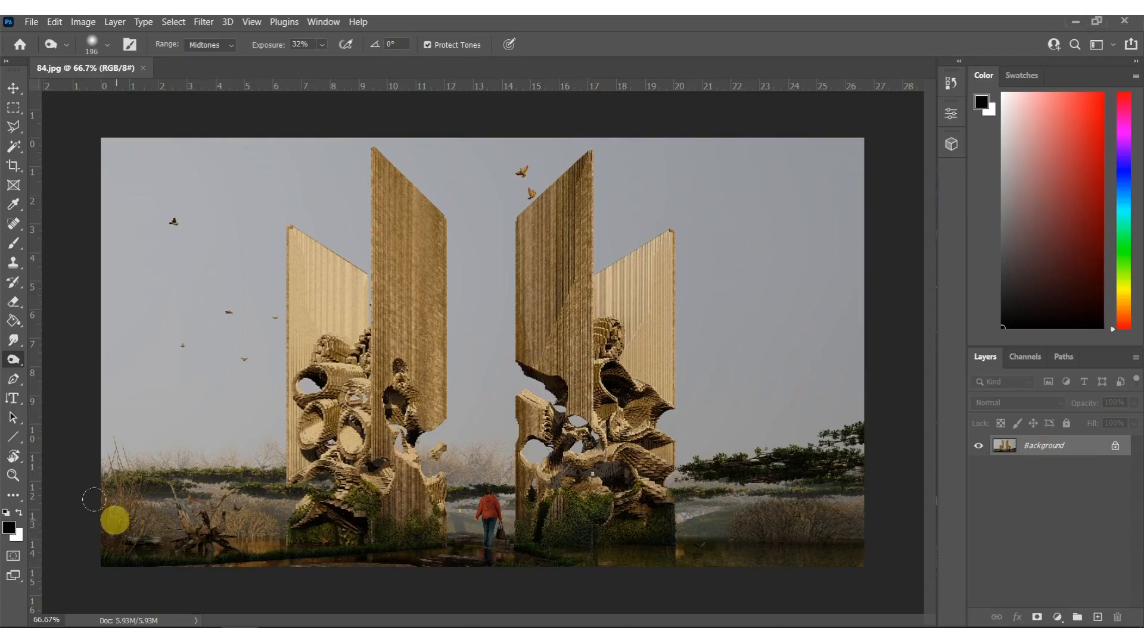
pyautogui.moveTo(296, 521)
pyautogui.mouseDown()
pyautogui.moveTo(880, 536)
pyautogui.moveTo(203, 551)
pyautogui.moveTo(824, 546)
pyautogui.moveTo(236, 548)
pyautogui.mouseUp()
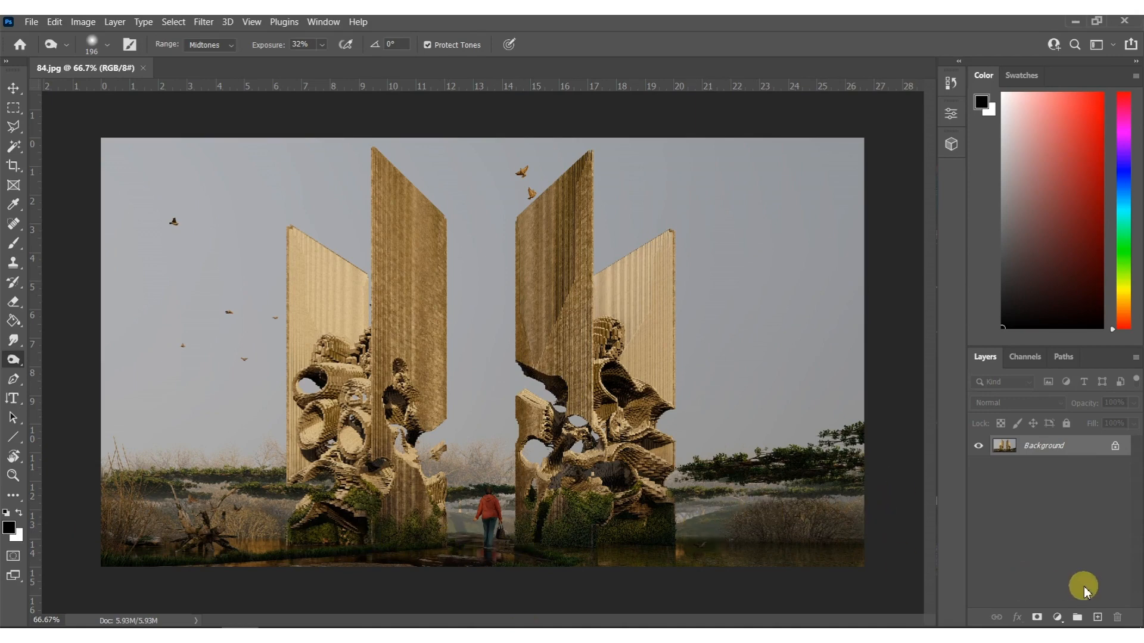
pyautogui.hotkey('ctrl', 'j')
pyautogui.press('m')
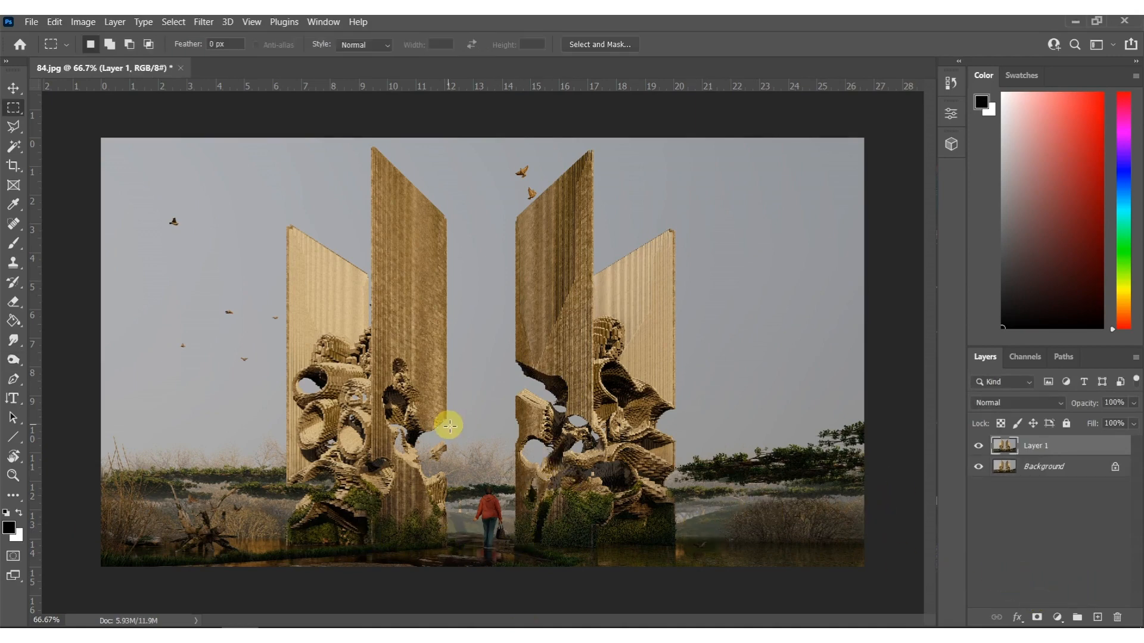
# Apply a Brightness/Contrast adjustment with brightness 84 to the duplicated layer.
pyautogui.click(84, 22)
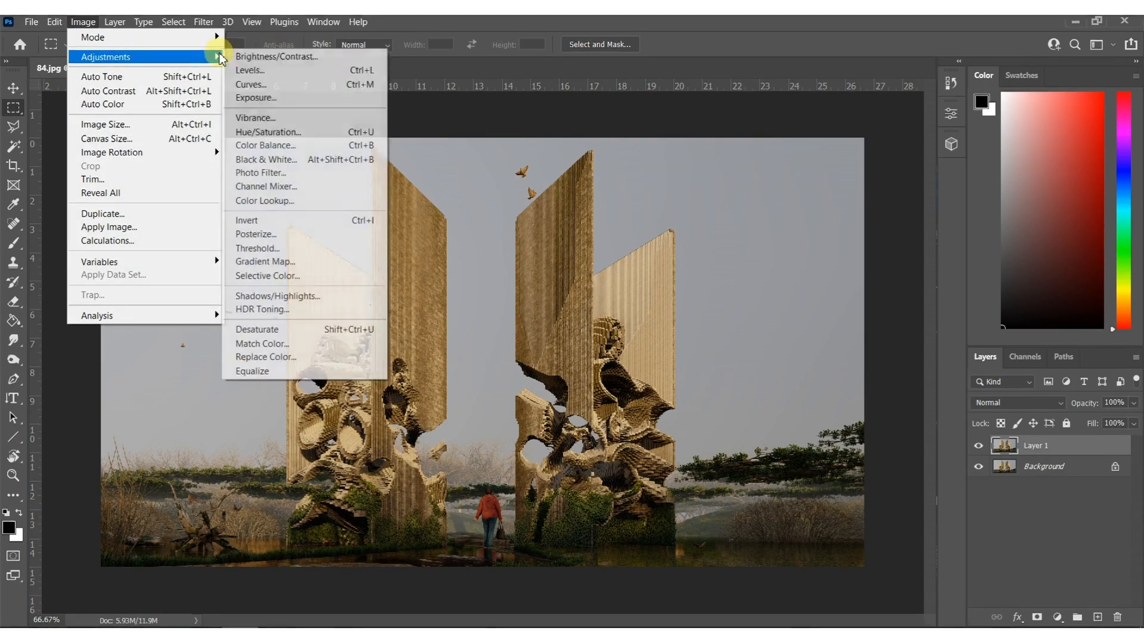
pyautogui.click(245, 52)
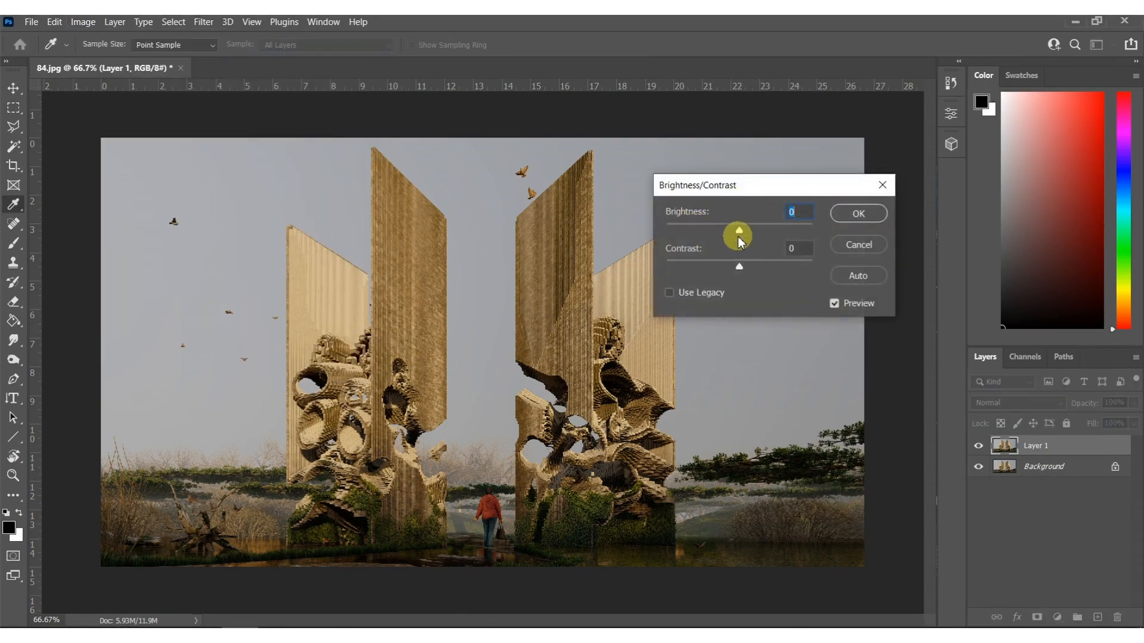
pyautogui.moveTo(739, 233); pyautogui.dragTo(778, 232)
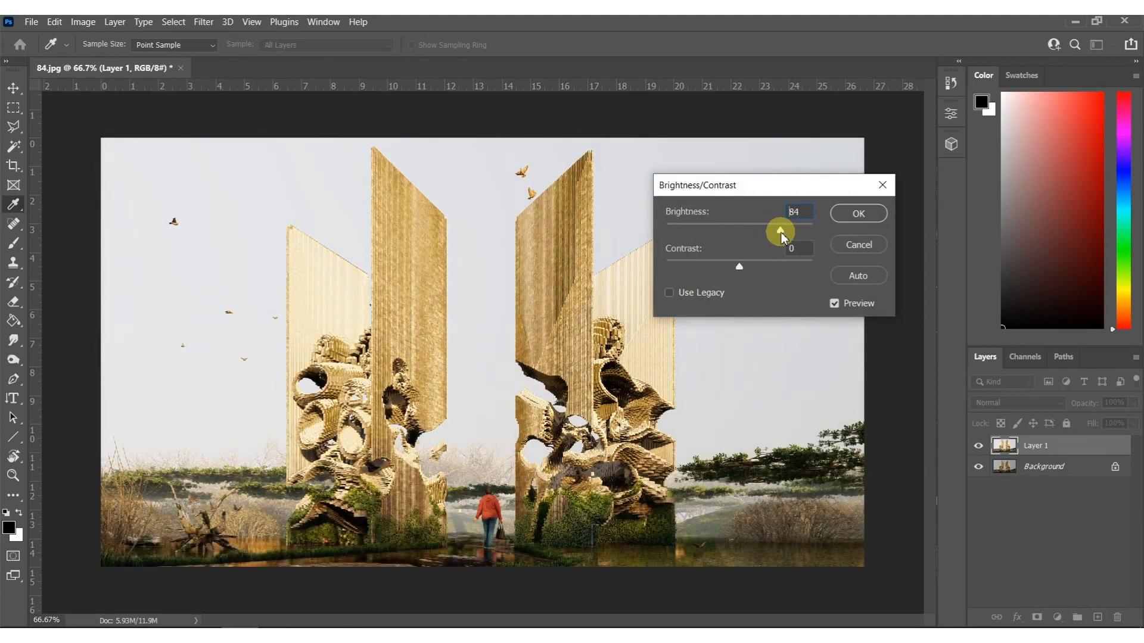
pyautogui.click(843, 225)
# Erase the brightened layer over the sky and towers with a soft eraser of about 812 px, and flatten the image.
pyautogui.press('e')
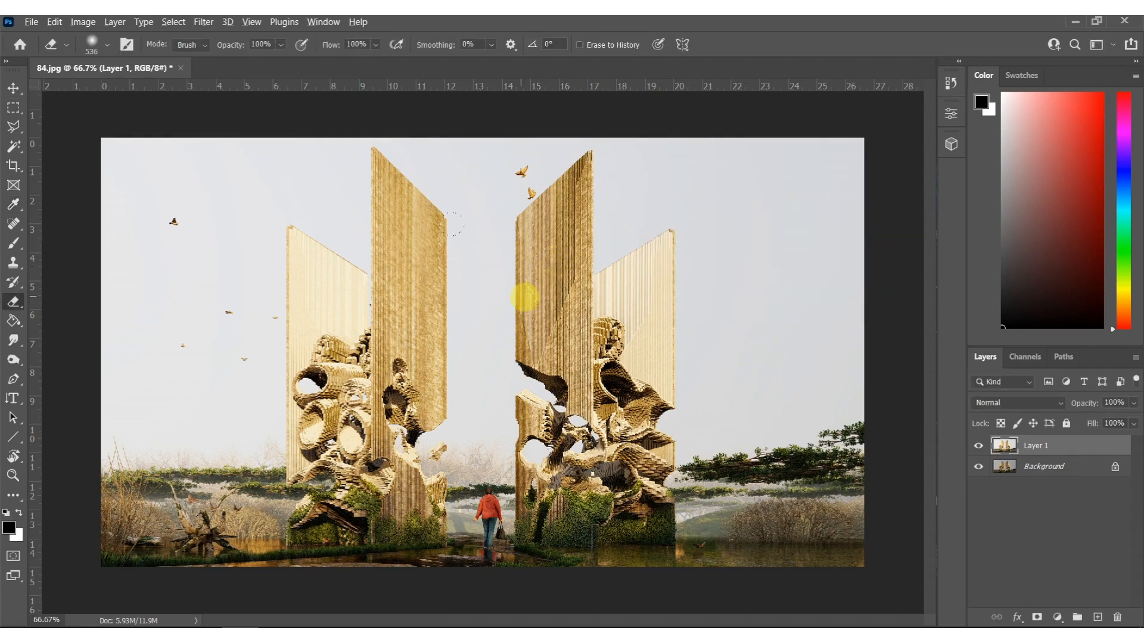
pyautogui.hotkey('ctrl', '-')
pyautogui.keyDown('alt'); pyautogui.moveTo(455, 331); pyautogui.dragTo(511, 334, button='right'); pyautogui.keyUp('alt')
pyautogui.moveTo(804, 349)
pyautogui.mouseDown()
pyautogui.moveTo(365, 353)
pyautogui.moveTo(56, 292)
pyautogui.moveTo(685, 258)
pyautogui.moveTo(980, 258)
pyautogui.moveTo(837, 288)
pyautogui.moveTo(1, 211)
pyautogui.moveTo(289, 311)
pyautogui.mouseUp()
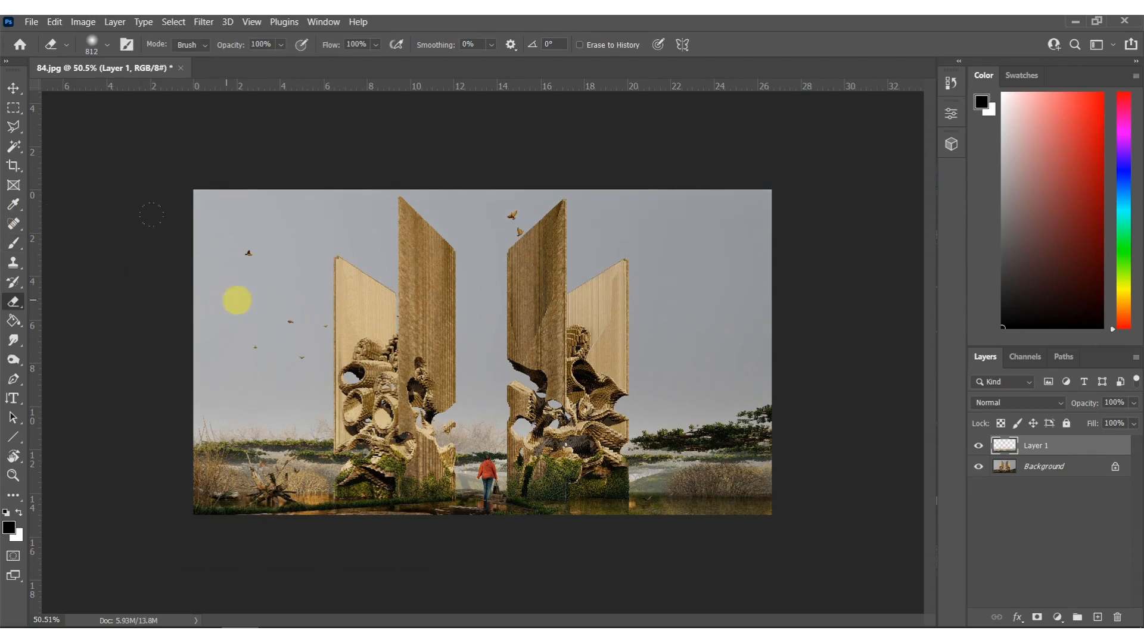
pyautogui.rightClick(1040, 469)
pyautogui.click(1044, 396)
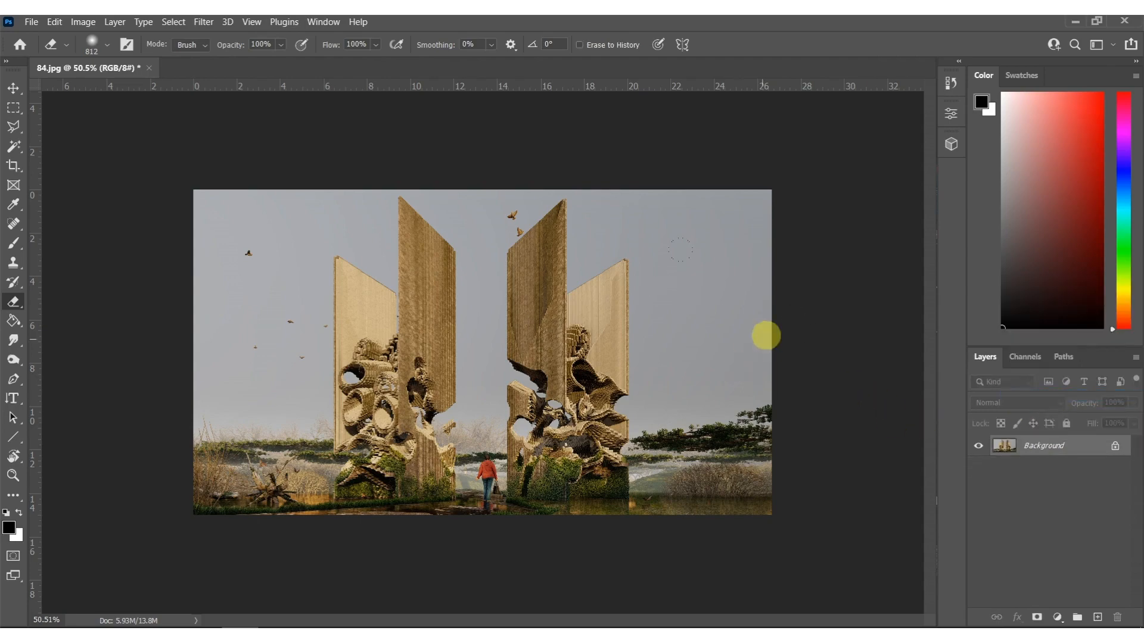
# Lighten the foliage, water and tower bases along the lower part of the image with midtones dodging at 32% exposure.
pyautogui.press('m')
pyautogui.keyDown('alt'); pyautogui.scroll(5, 633, 442); pyautogui.keyUp('alt')
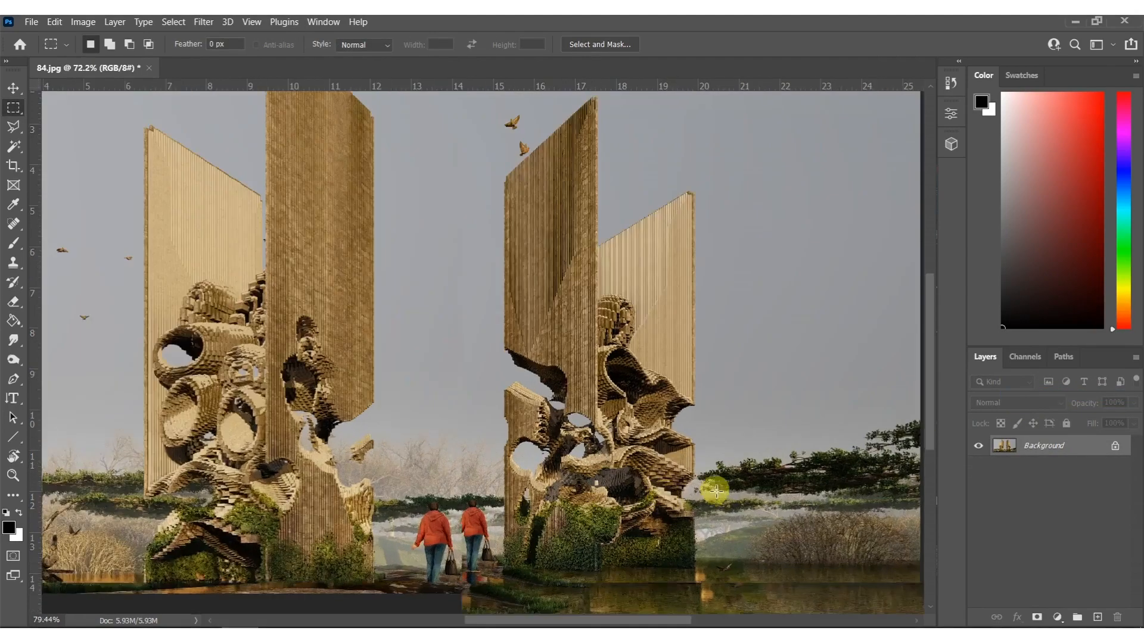
pyautogui.moveTo(633, 442); pyautogui.dragTo(630, 441)
pyautogui.press('o')
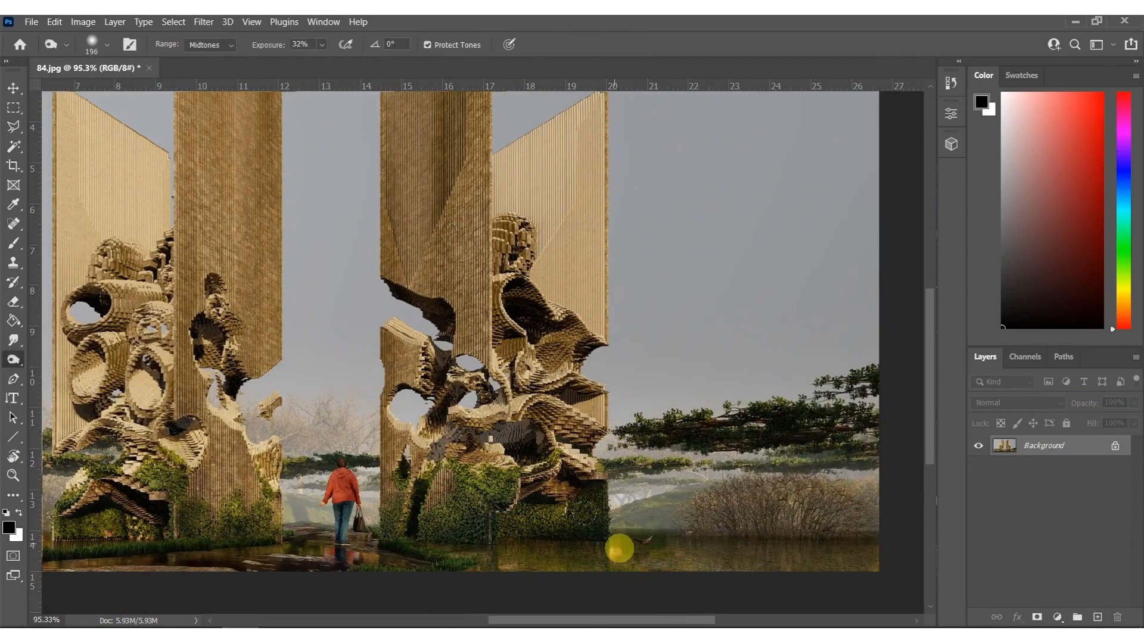
pyautogui.moveTo(638, 551)
pyautogui.keyDown('alt'); pyautogui.mouseDown()
pyautogui.moveTo(914, 547)
pyautogui.moveTo(664, 560)
pyautogui.mouseUp(); pyautogui.keyUp('alt')
pyautogui.moveTo(383, 553)
pyautogui.keyDown('alt'); pyautogui.mouseDown()
pyautogui.moveTo(365, 548)
pyautogui.moveTo(447, 554)
pyautogui.moveTo(475, 500)
pyautogui.moveTo(528, 492)
pyautogui.mouseUp(); pyautogui.keyUp('alt')
pyautogui.moveTo(317, 501); pyautogui.dragTo(775, 451)
pyautogui.moveTo(514, 496)
pyautogui.keyDown('alt'); pyautogui.mouseDown()
pyautogui.moveTo(393, 507)
pyautogui.moveTo(263, 498)
pyautogui.moveTo(332, 470)
pyautogui.moveTo(519, 498)
pyautogui.moveTo(704, 464)
pyautogui.moveTo(713, 499)
pyautogui.mouseUp(); pyautogui.keyUp('alt')
pyautogui.moveTo(794, 450)
pyautogui.keyDown('alt'); pyautogui.mouseDown(button='right')
pyautogui.moveTo(748, 459)
pyautogui.moveTo(760, 461)
pyautogui.mouseUp(button='right'); pyautogui.keyUp('alt')
pyautogui.moveTo(787, 402); pyautogui.dragTo(462, 480)
pyautogui.keyDown('alt'); pyautogui.scroll(-2, 610, 423); pyautogui.keyUp('alt')
# Enlarge the dodge brush to about 338 px and lighten the pale rear panels of both towers.
pyautogui.moveTo(584, 373)
pyautogui.keyDown('alt'); pyautogui.mouseDown(button='right')
pyautogui.moveTo(600, 380)
pyautogui.moveTo(732, 291)
pyautogui.moveTo(613, 299)
pyautogui.moveTo(656, 262)
pyautogui.mouseUp(button='right'); pyautogui.keyUp('alt')
pyautogui.moveTo(656, 262)
pyautogui.mouseDown()
pyautogui.moveTo(667, 260)
pyautogui.moveTo(659, 252)
pyautogui.moveTo(594, 314)
pyautogui.mouseUp()
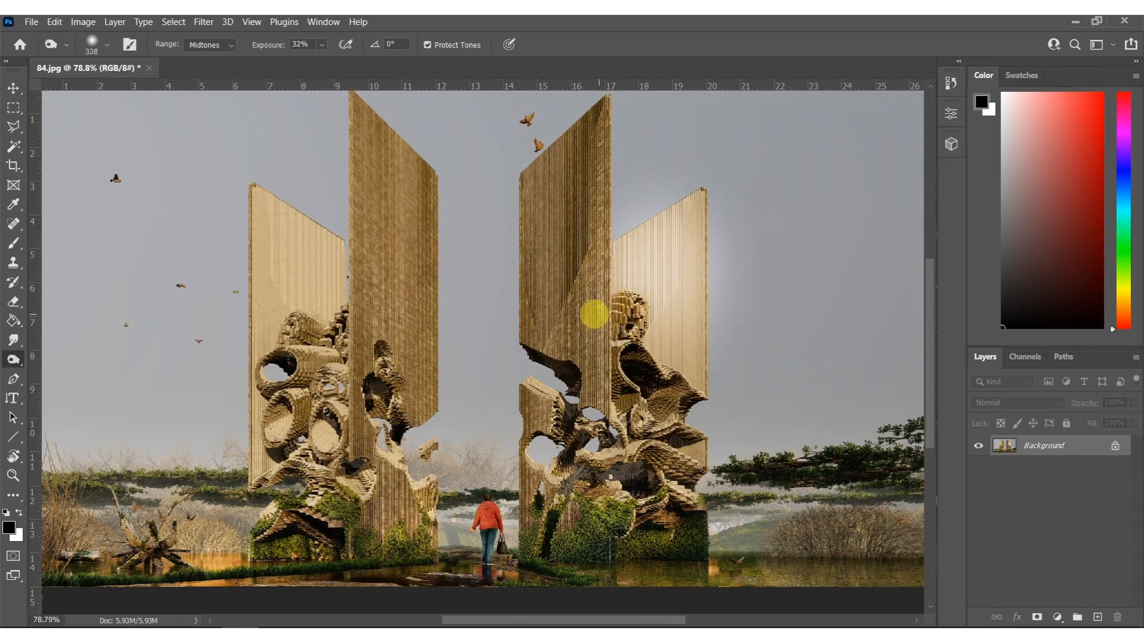
pyautogui.moveTo(291, 312); pyautogui.dragTo(308, 279)
pyautogui.moveTo(309, 403); pyautogui.dragTo(317, 481)
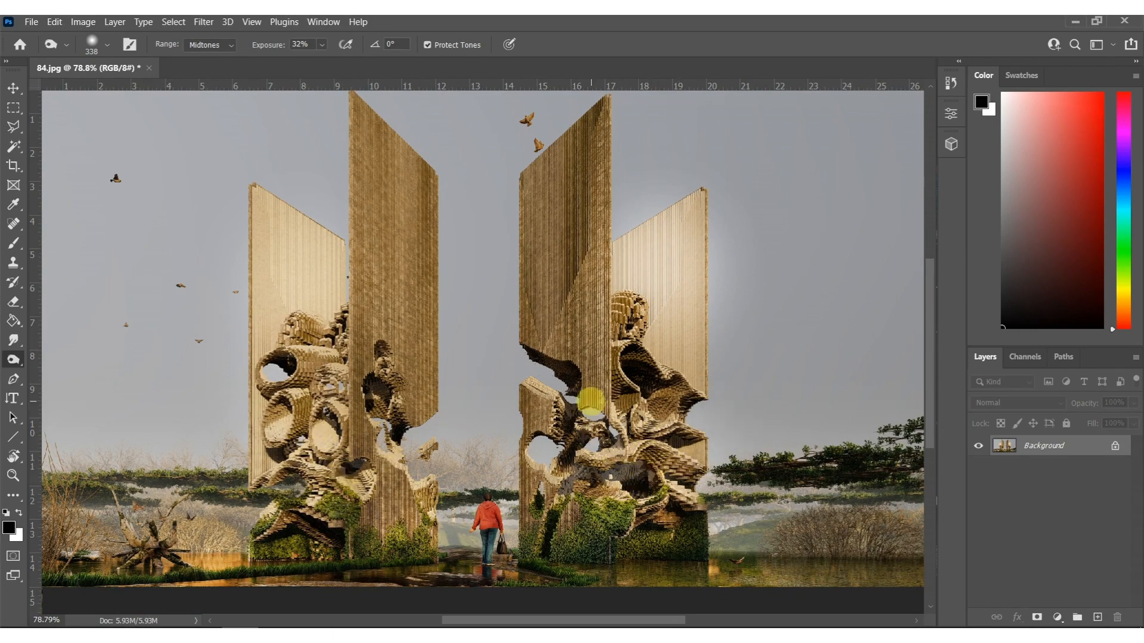
pyautogui.keyDown('alt'); pyautogui.scroll(-3, 587, 396); pyautogui.keyUp('alt')
pyautogui.keyDown('alt'); pyautogui.scroll(2, 602, 359); pyautogui.keyUp('alt')
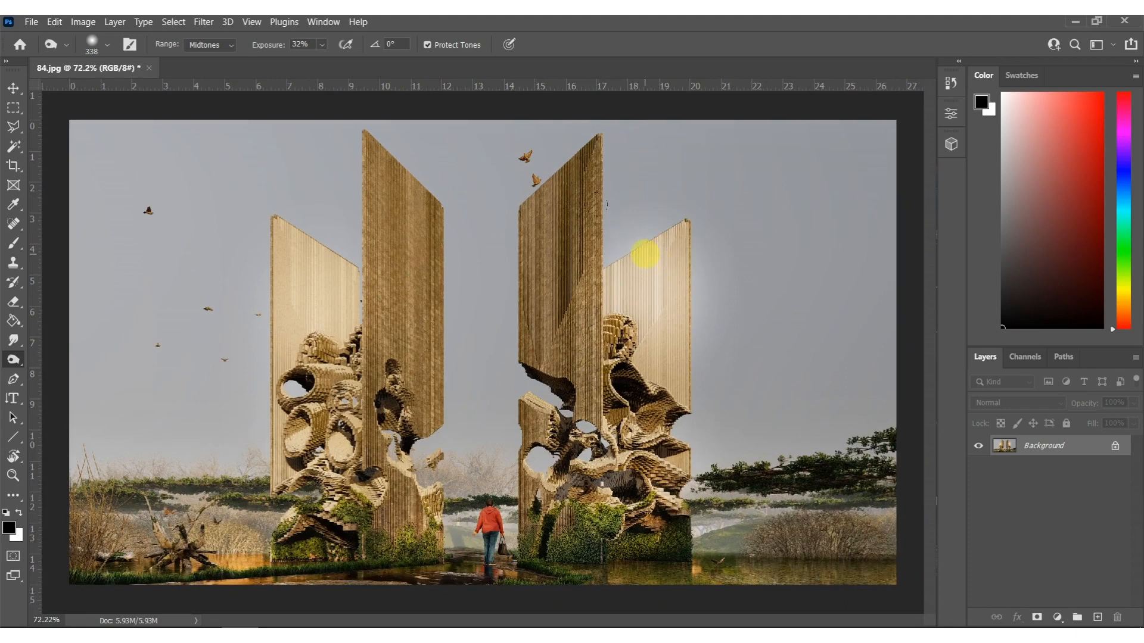
# Undo the last dodge work around the right rear panel and lighten the lower part of that tower instead.
pyautogui.press('e')
pyautogui.hotkey('ctrl', 'z')
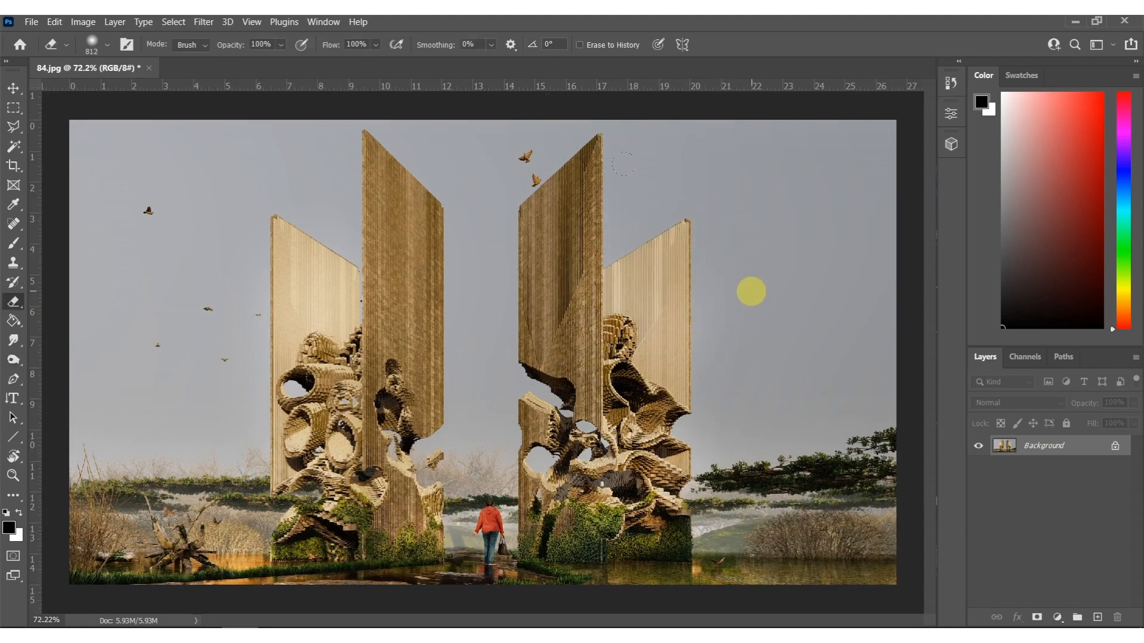
pyautogui.press('o')
pyautogui.moveTo(654, 343); pyautogui.dragTo(639, 409)
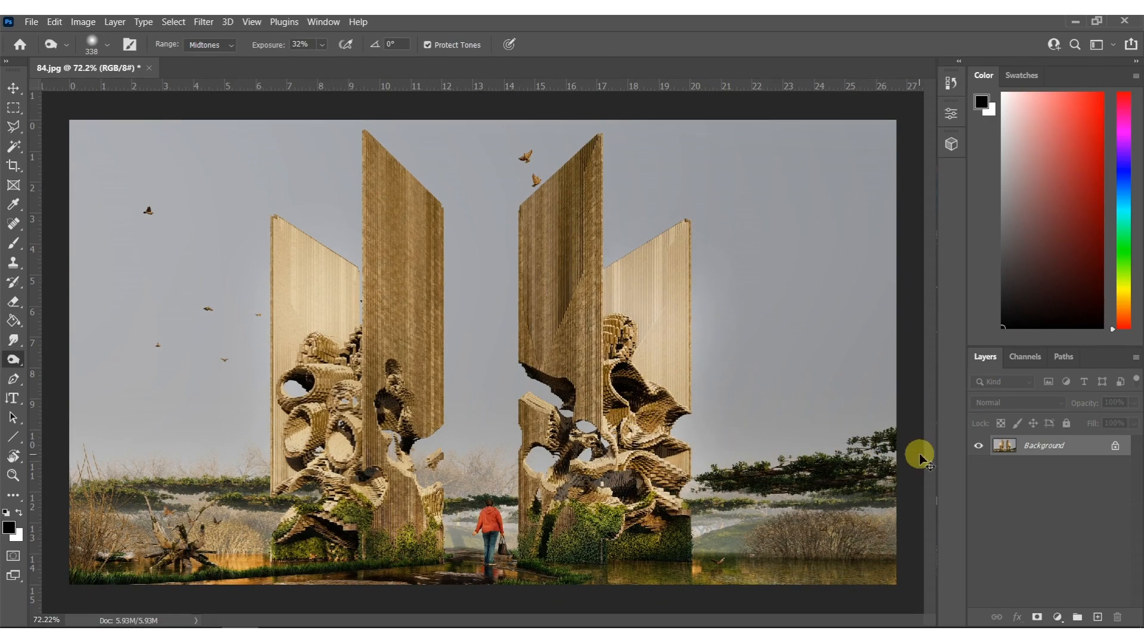
# Add a new layer and paint a soft black shadow along the top edge of the sky with a 441 px brush.
pyautogui.hotkey('ctrl', 'shift', 'n')
pyautogui.press('Return')
pyautogui.press('b')
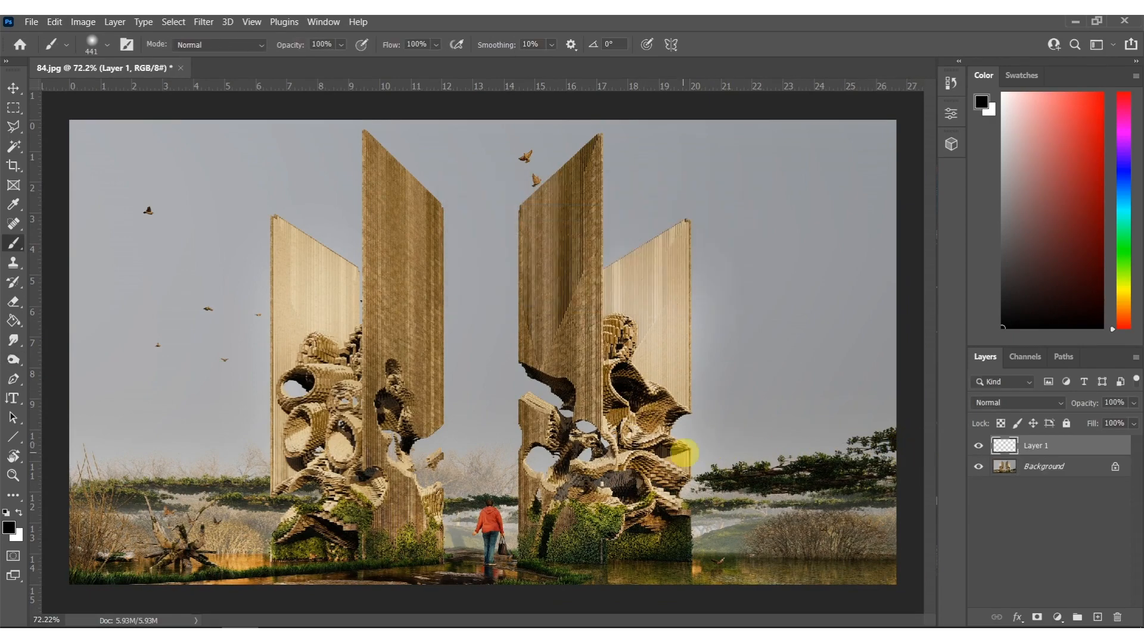
pyautogui.keyDown('alt'); pyautogui.scroll(-2, 620, 415); pyautogui.keyUp('alt')
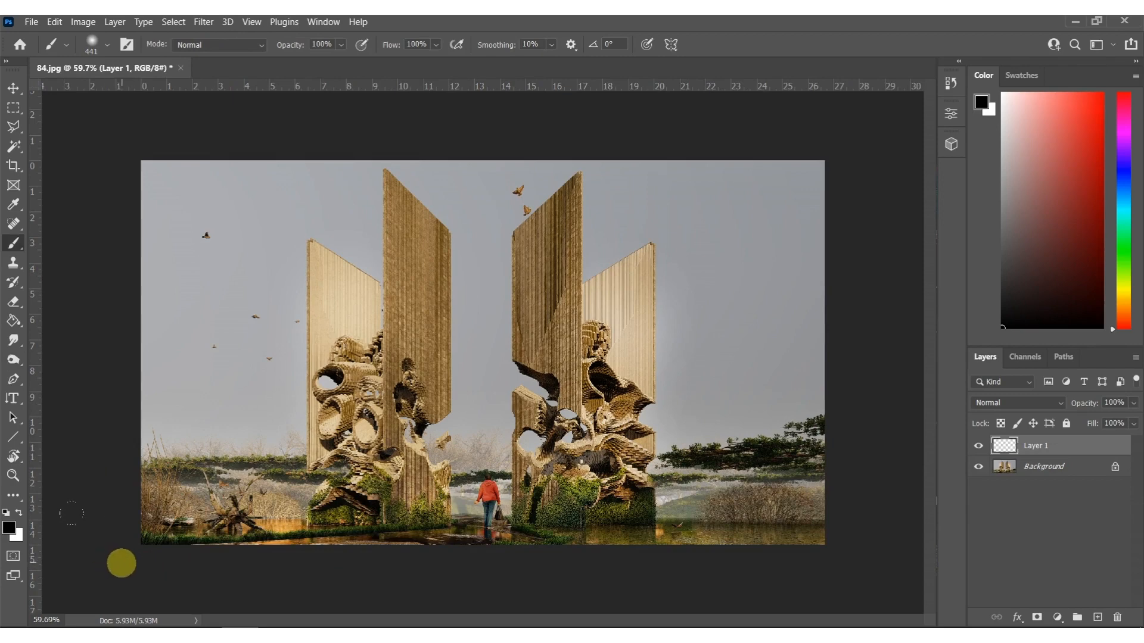
pyautogui.click(834, 139)
pyautogui.moveTo(680, 102); pyautogui.dragTo(6, 124)
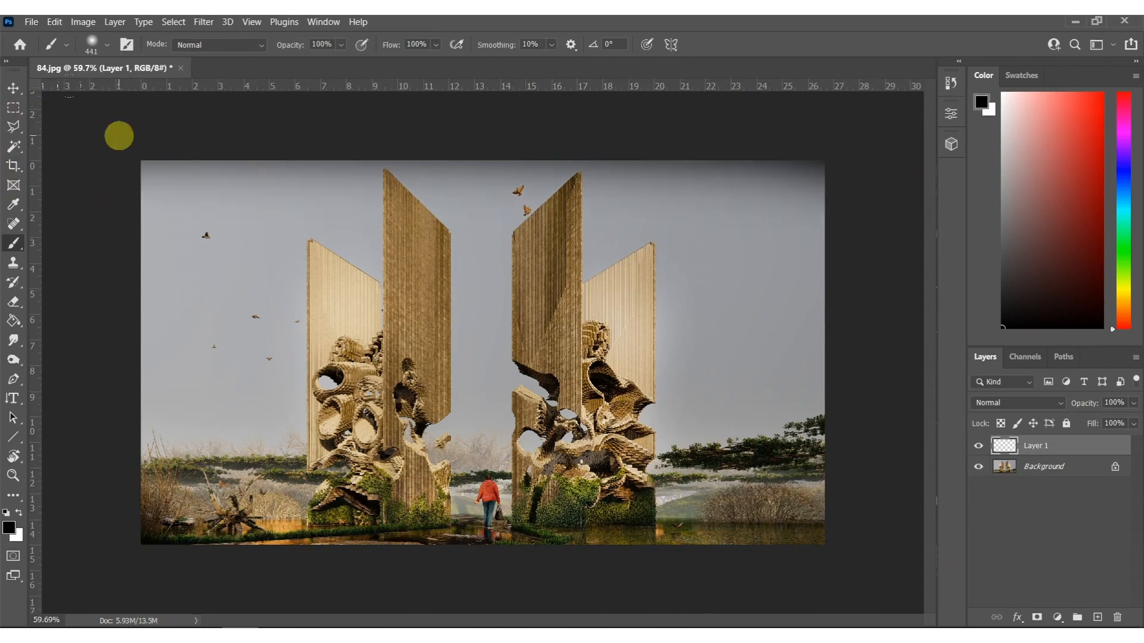
pyautogui.moveTo(95, 134)
pyautogui.mouseDown()
pyautogui.moveTo(843, 122)
pyautogui.moveTo(889, 209)
pyautogui.mouseUp()
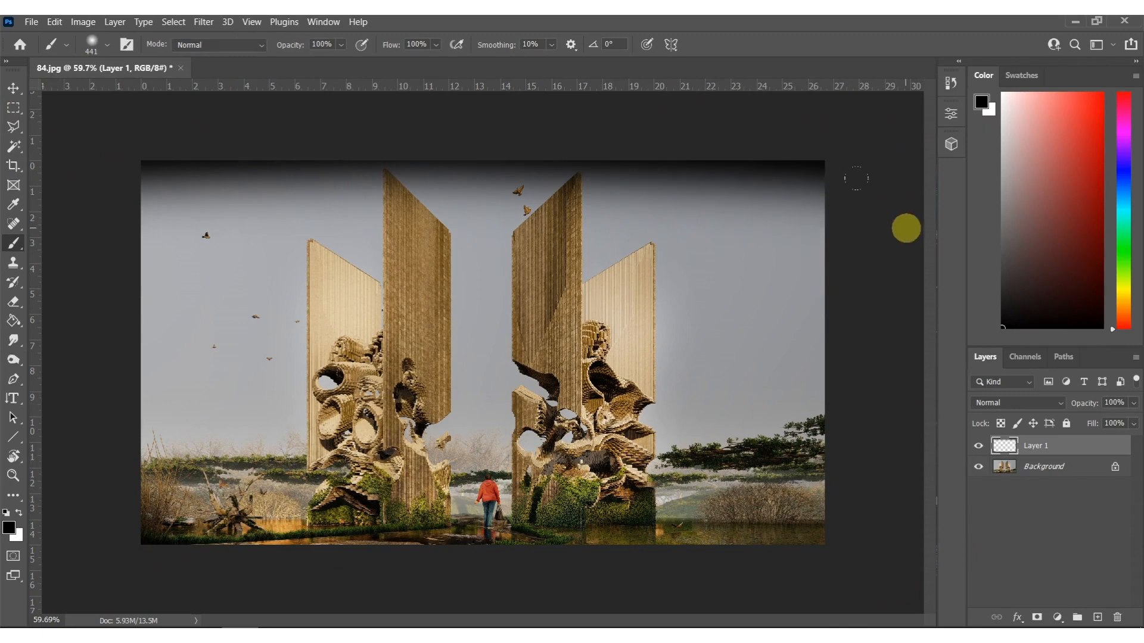
# Stretch the shadow layer upward with Free Transform to about 108% height, softening the dark band above the towers.
pyautogui.hotkey('ctrl', 't')
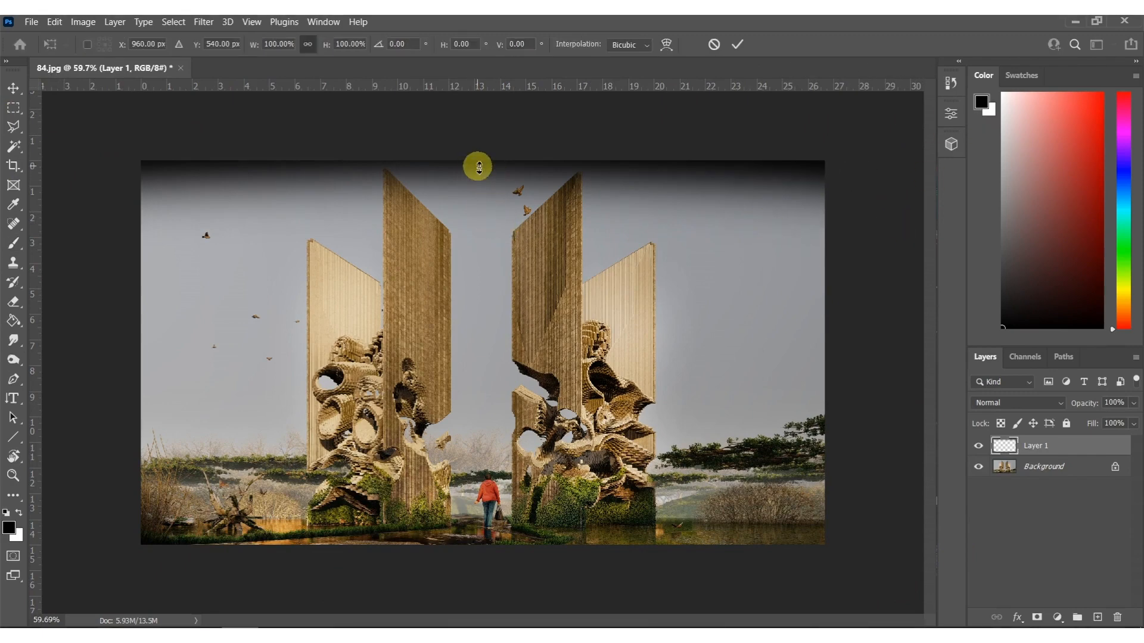
pyautogui.keyDown('alt'); pyautogui.scroll(-4, 495, 221); pyautogui.keyUp('alt')
pyautogui.moveTo(483, 221); pyautogui.dragTo(484, 198)
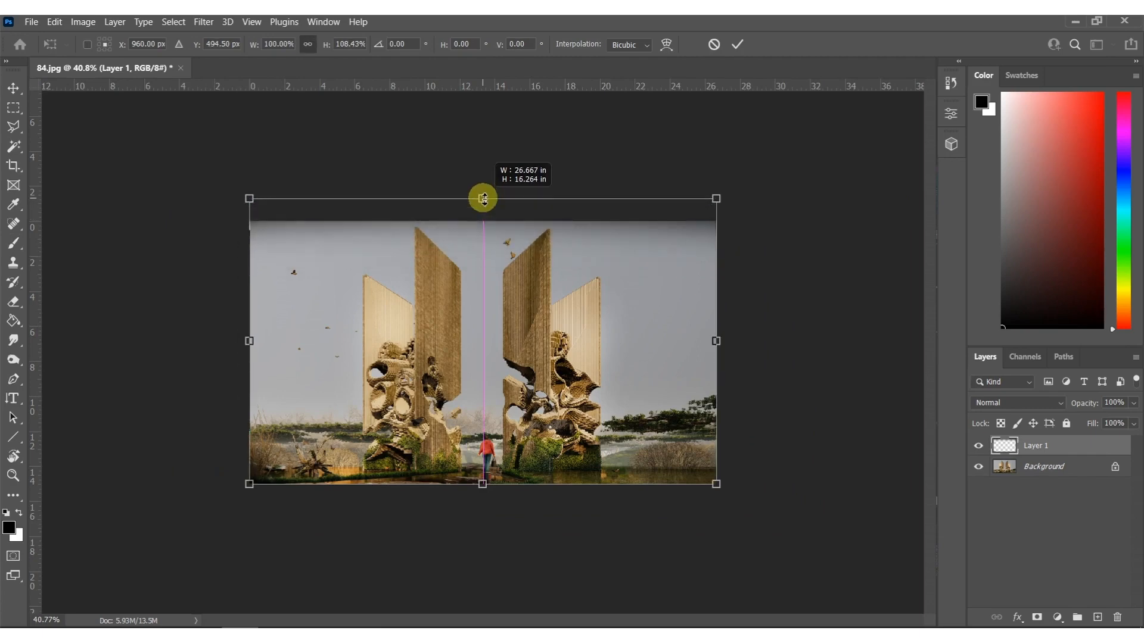
pyautogui.press('Return')
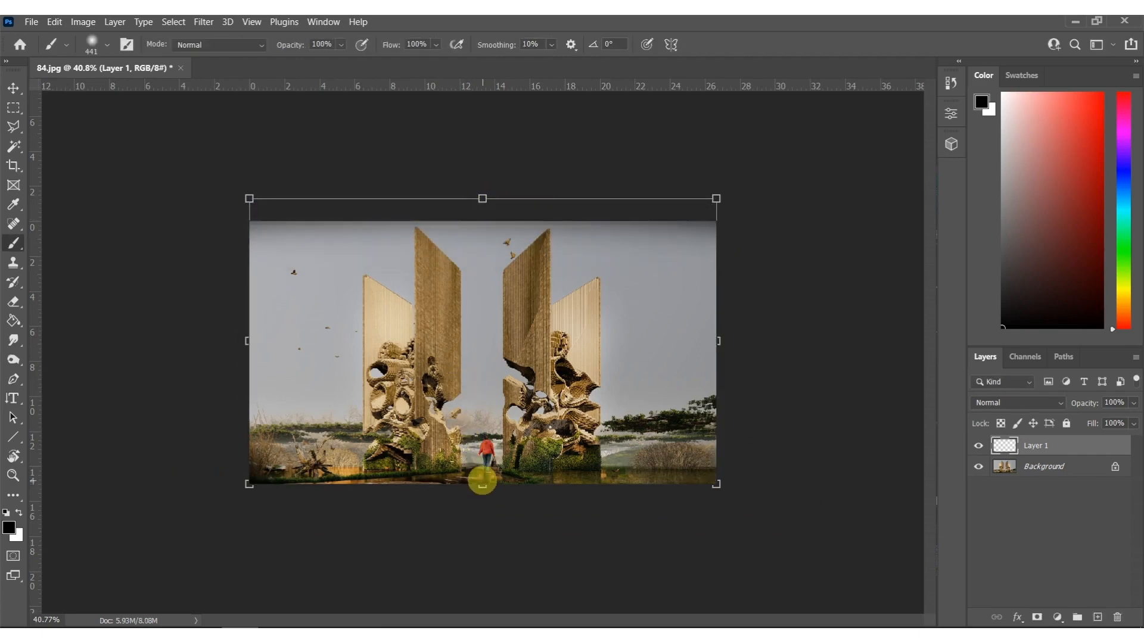
pyautogui.press('Return')
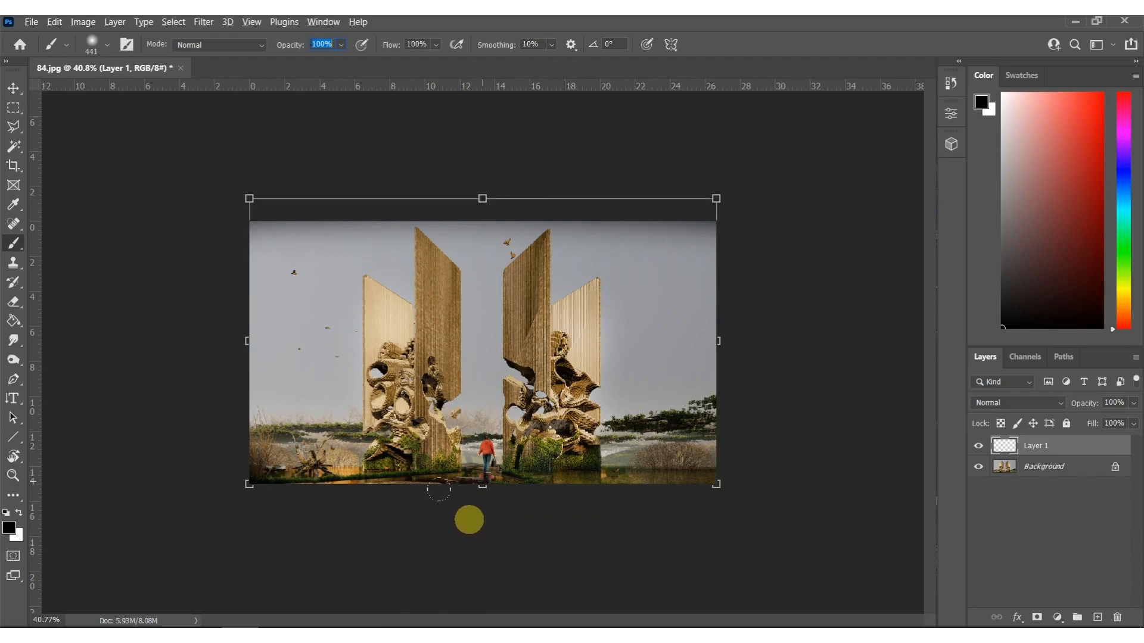
pyautogui.click(14, 108)
pyautogui.keyDown('alt'); pyautogui.scroll(3, 471, 495); pyautogui.keyUp('alt')
pyautogui.keyDown('alt'); pyautogui.scroll(-3, 507, 518); pyautogui.keyUp('alt')
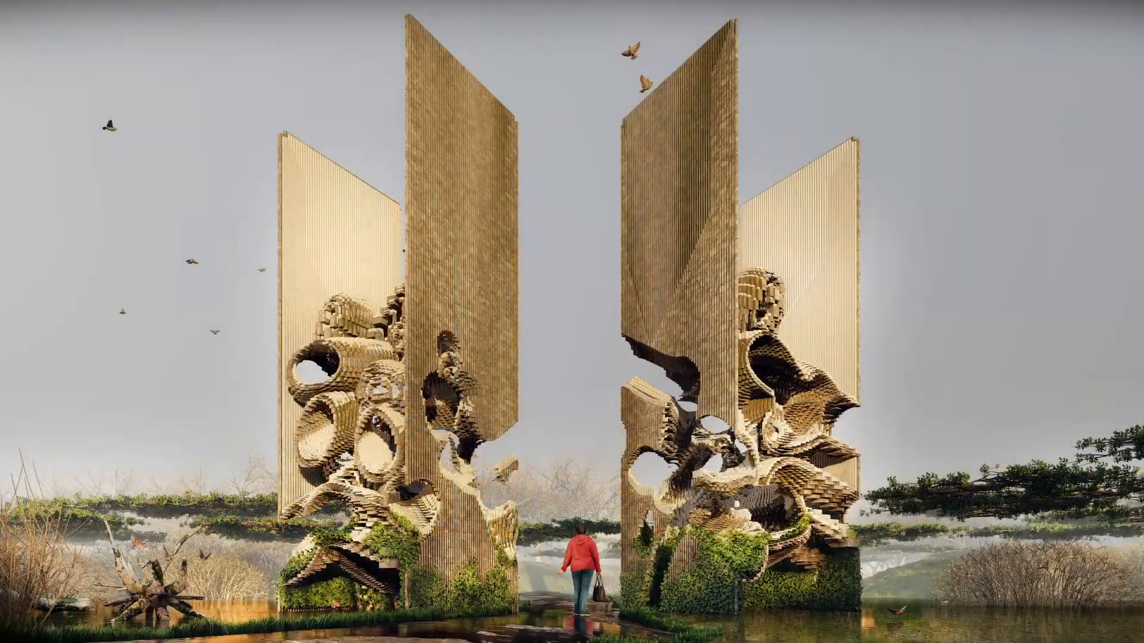